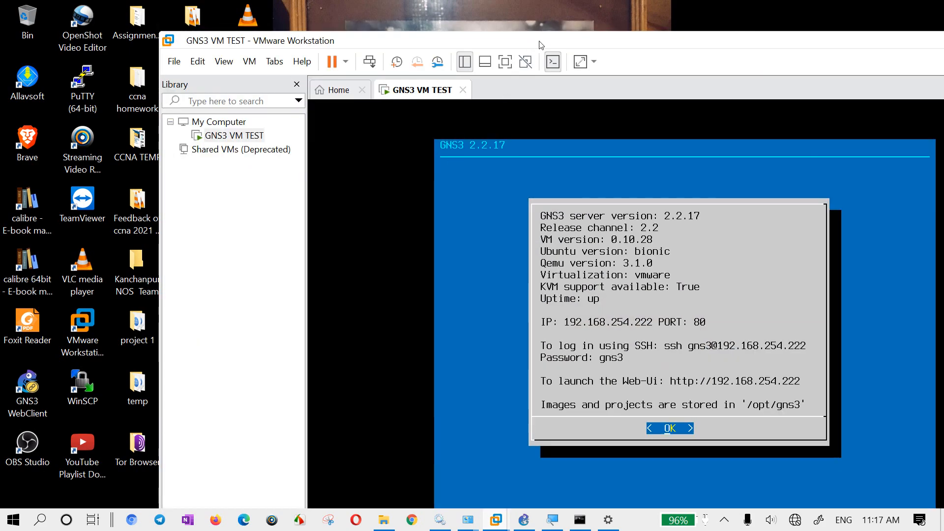
# - Maximize the VMware Workstation window and power off the GNS3 VM TEST virtual machine
pyautogui.doubleClick(541, 44)
pyautogui.rightClick(251, 58)
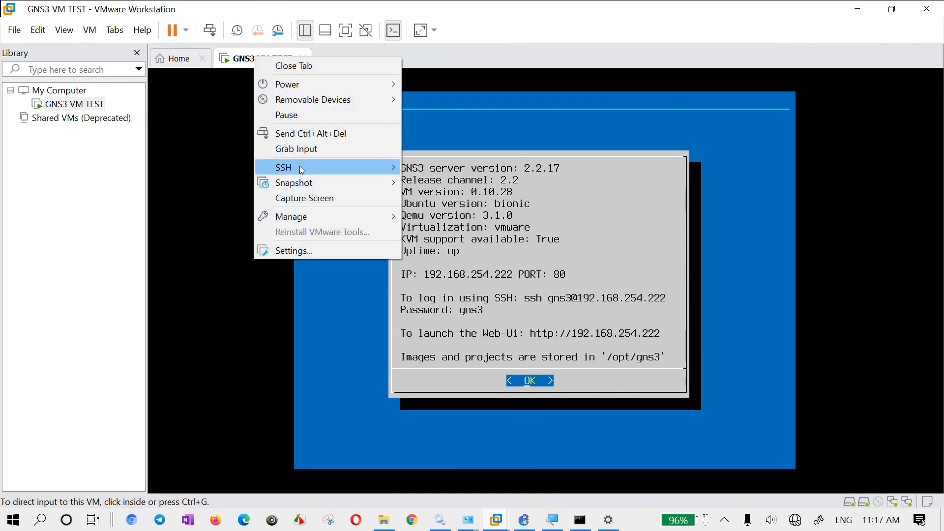
pyautogui.moveTo(300, 216)
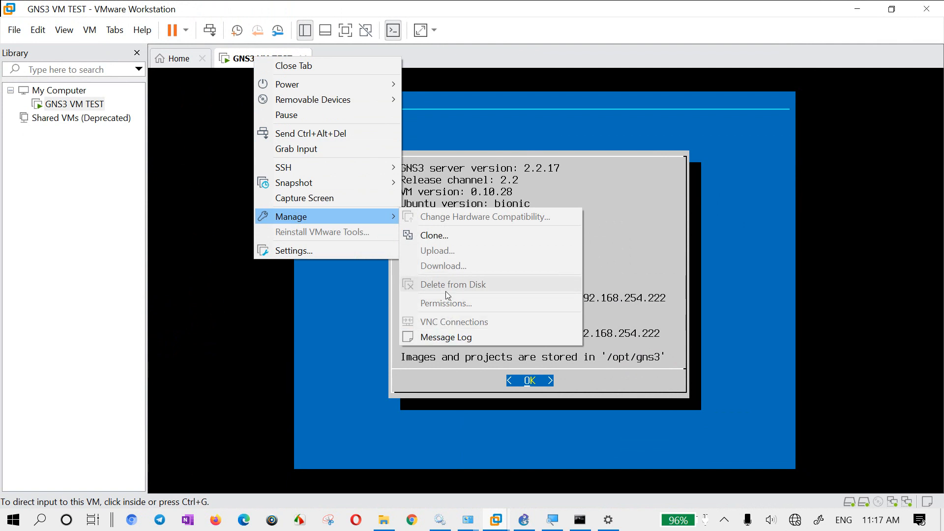
pyautogui.moveTo(313, 87)
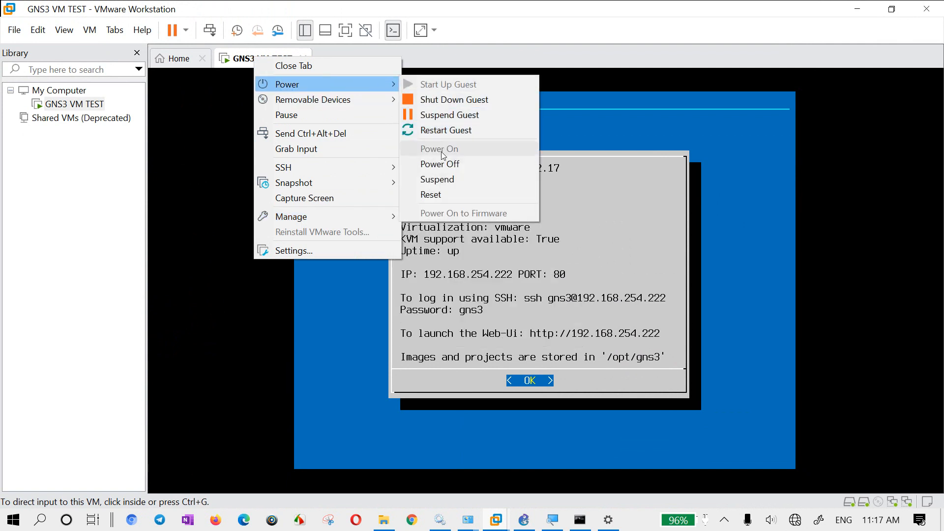
pyautogui.click(440, 164)
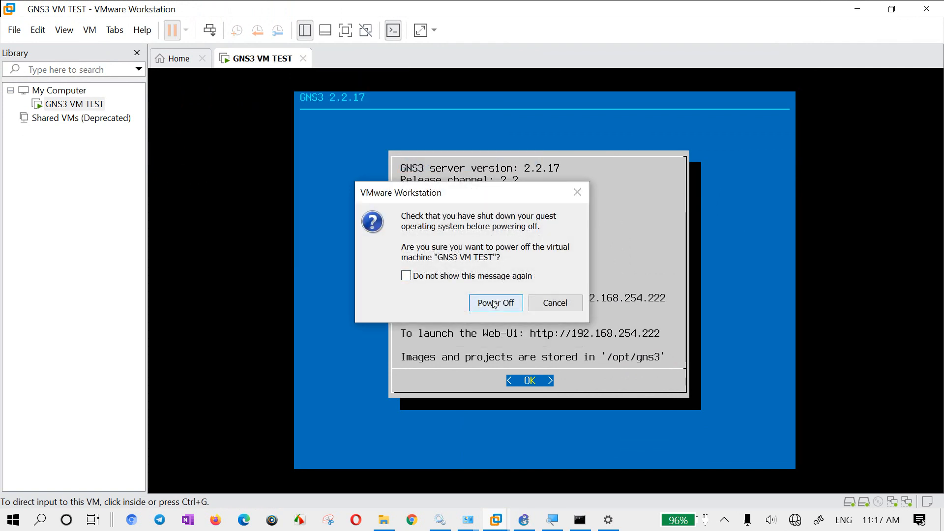
pyautogui.click(495, 304)
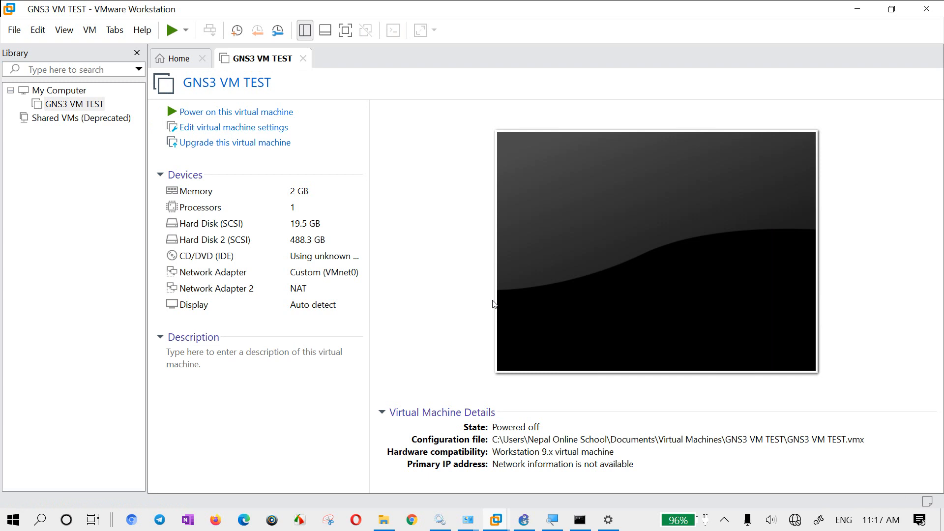
# - Delete the GNS3 VM TEST virtual machine from disk and confirm the deletion
pyautogui.rightClick(278, 59)
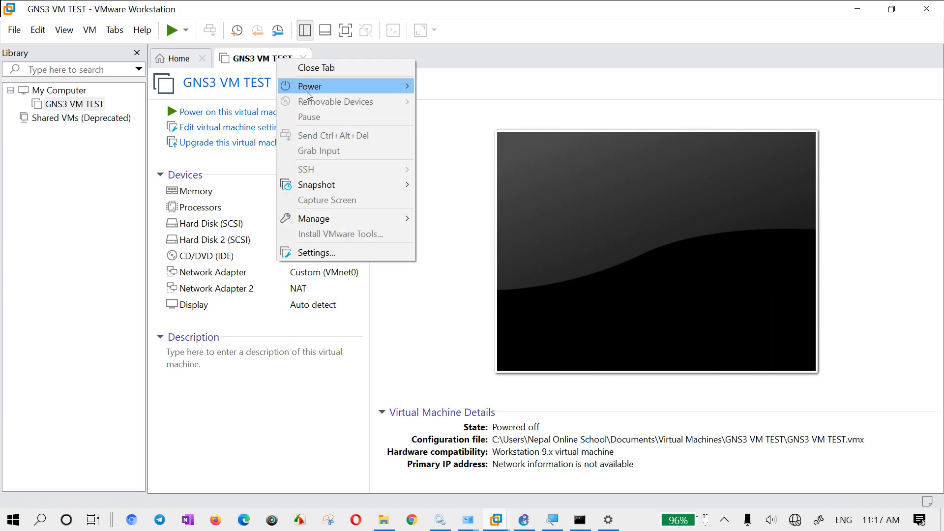
pyautogui.moveTo(344, 220)
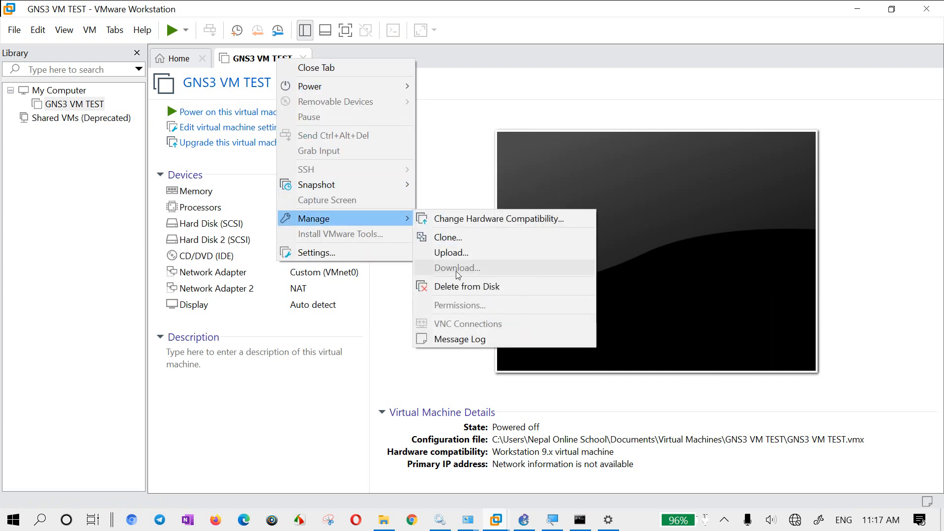
pyautogui.click(457, 286)
pyautogui.click(497, 297)
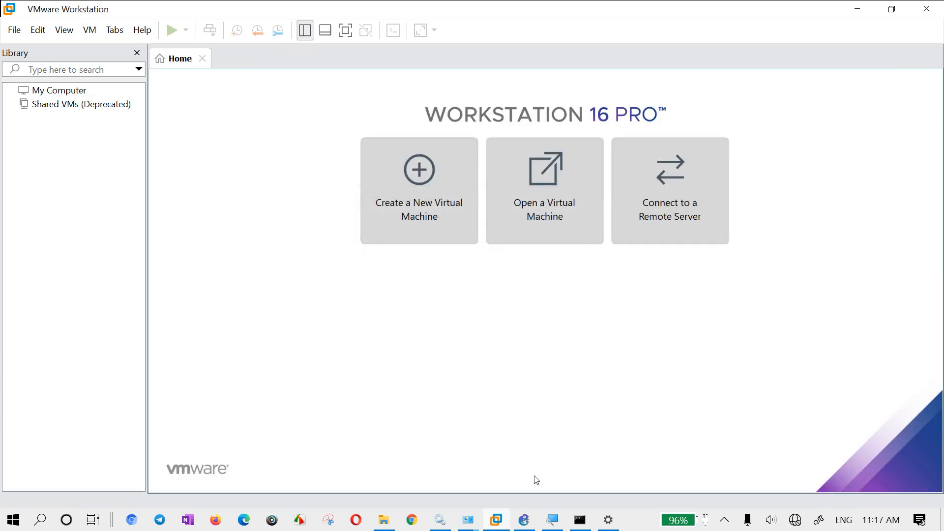
# - Switch to GNS3 and delete the L3switch template from the router devices
pyautogui.moveTo(523, 520)
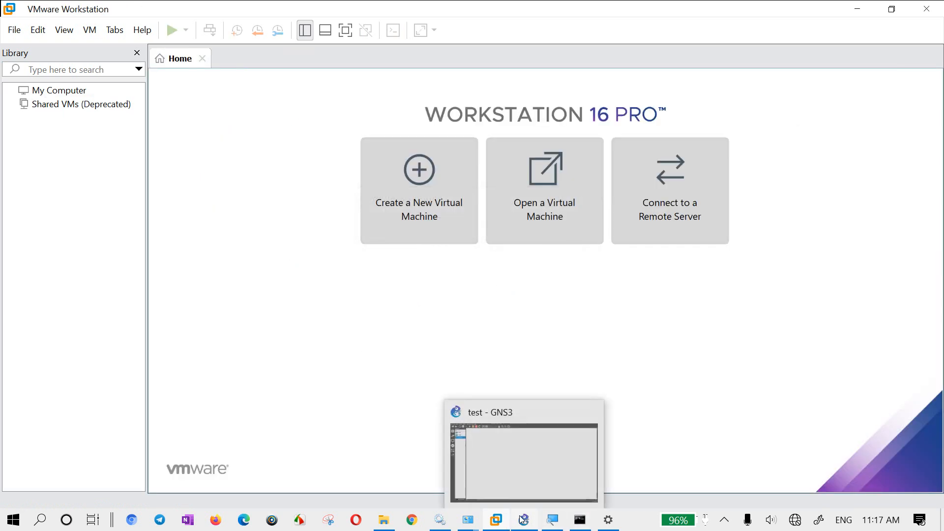
pyautogui.click(525, 472)
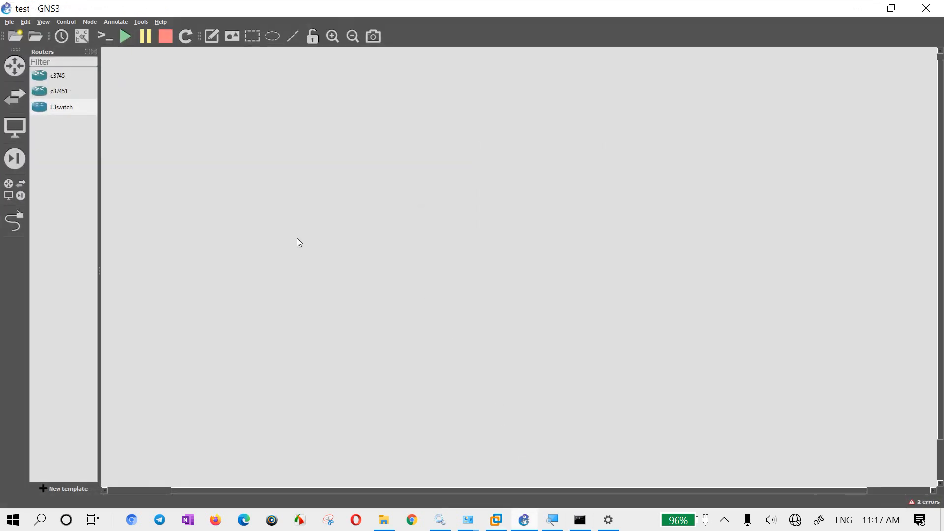
pyautogui.rightClick(72, 111)
pyautogui.click(102, 147)
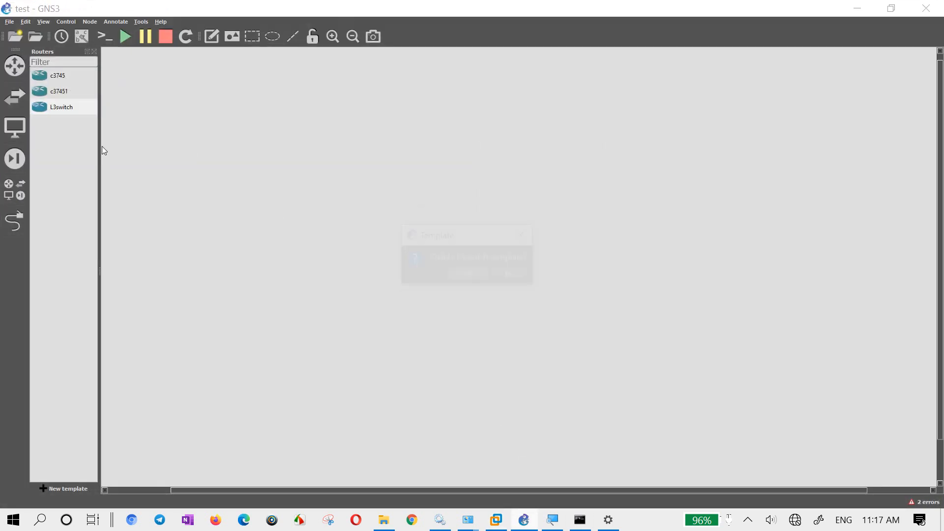
pyautogui.click(468, 273)
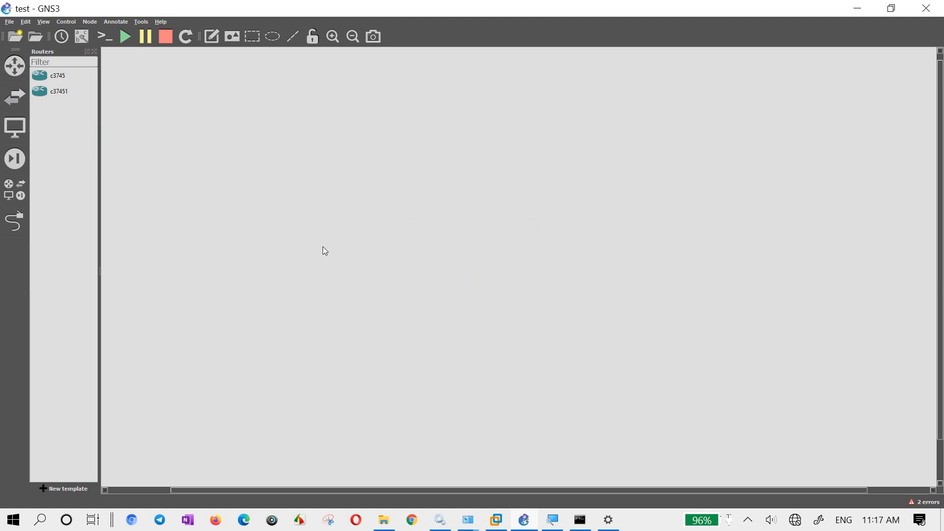
# - Delete the L2switch template from the switch devices
pyautogui.click(15, 96)
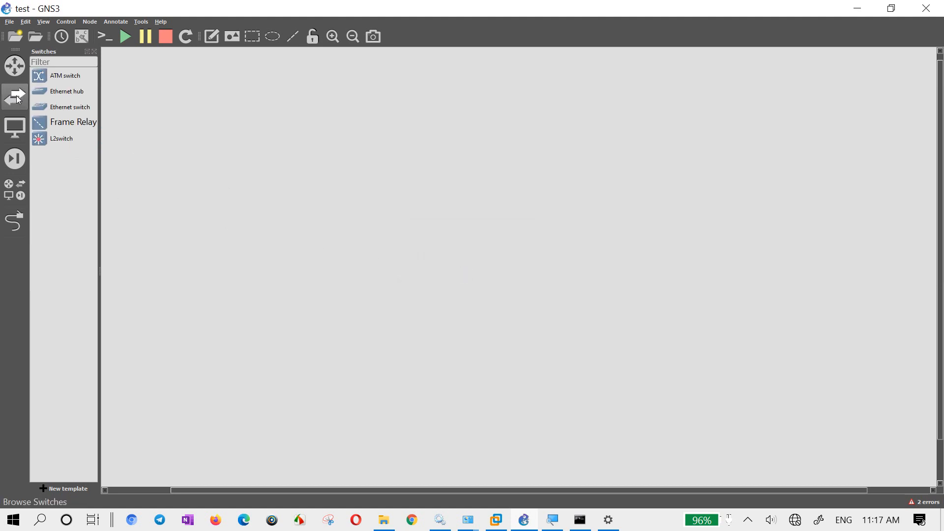
pyautogui.click(64, 142)
pyautogui.rightClick(64, 142)
pyautogui.click(97, 182)
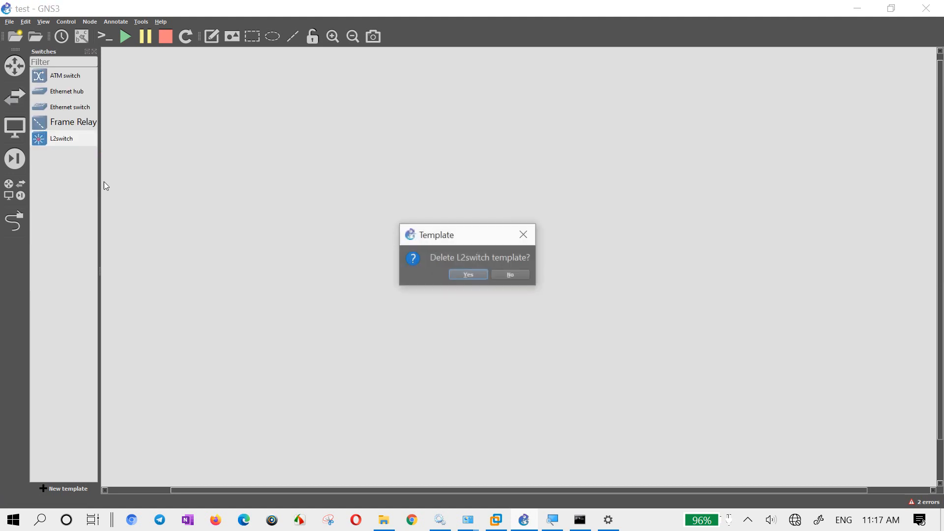
pyautogui.click(468, 275)
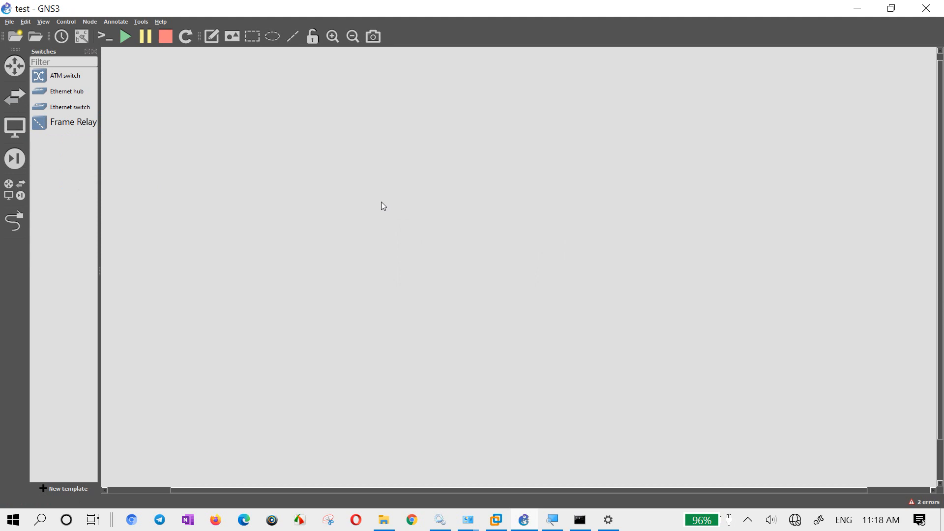
# - Show the router devices, check the installed GNS3 version in the About information, and close it
pyautogui.click(15, 73)
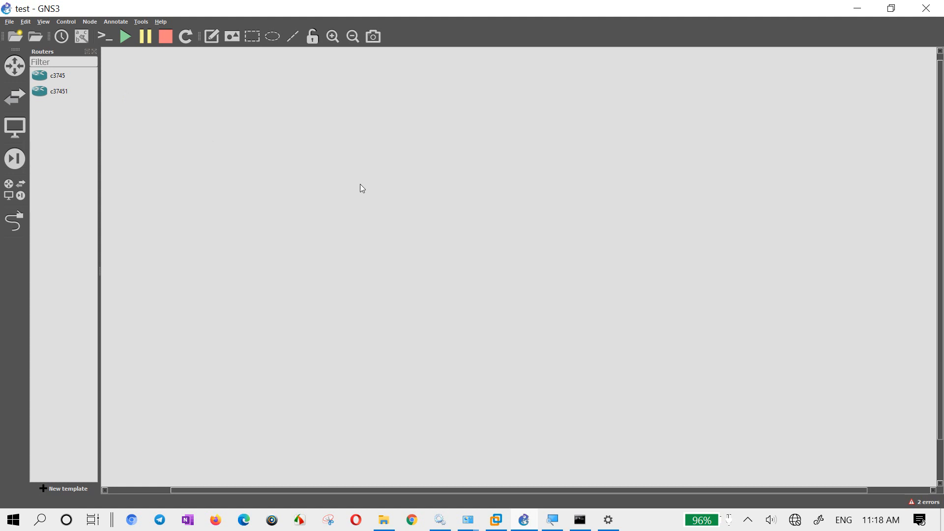
pyautogui.click(160, 20)
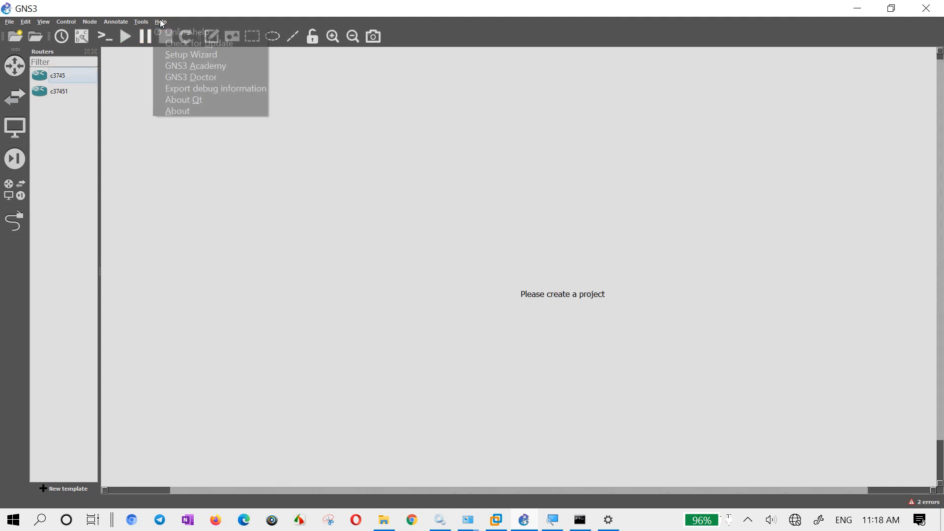
pyautogui.click(198, 107)
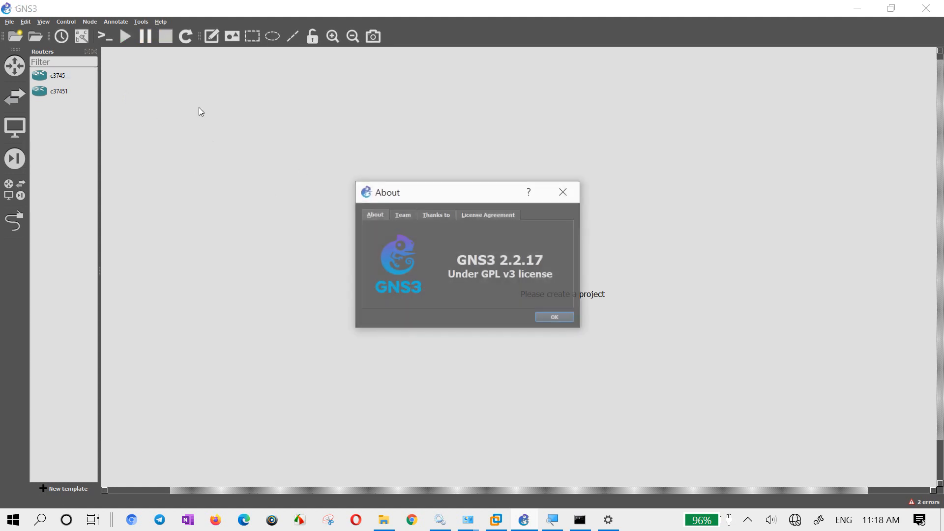
pyautogui.click(564, 197)
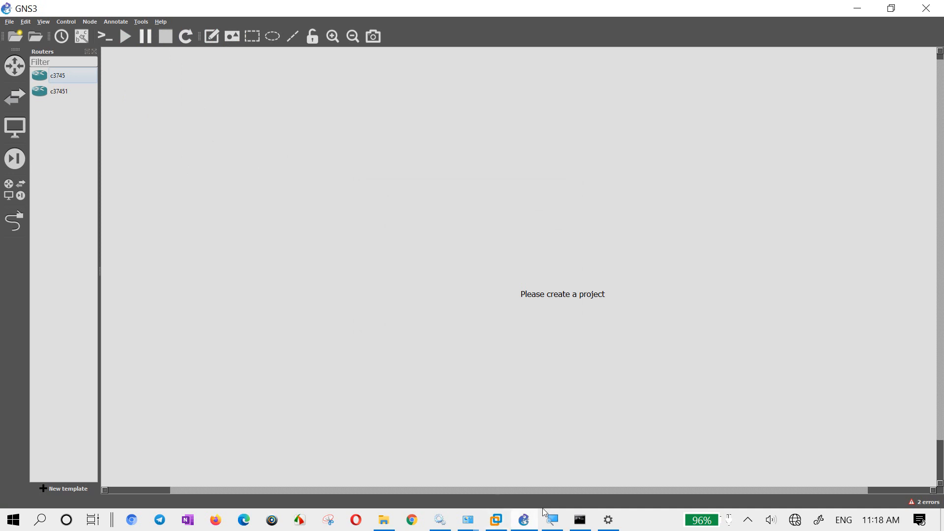
# - Open GNS3 VM.ova from the GNS3.VM.VMware.Workstation.2.2.17.zip archive in the ccna homework folder to import it into VMware Workstation
pyautogui.click(501, 521)
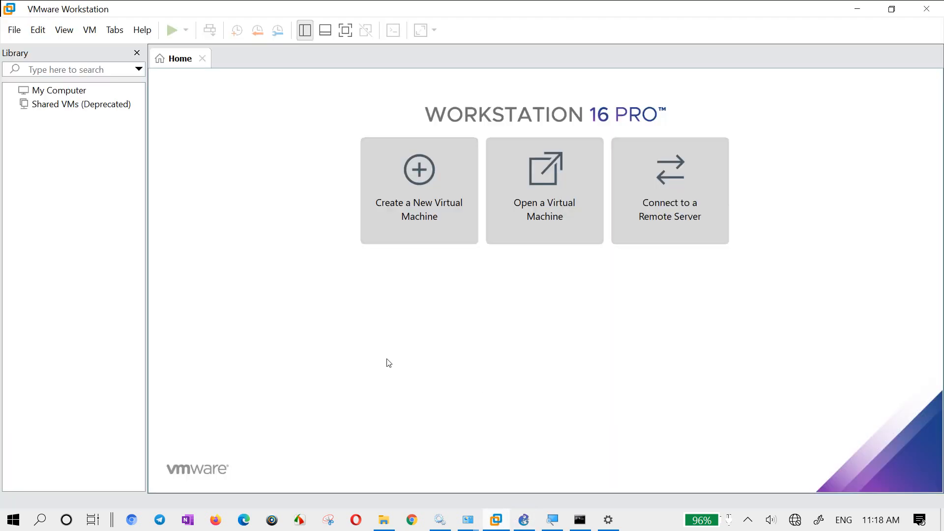
pyautogui.click(857, 9)
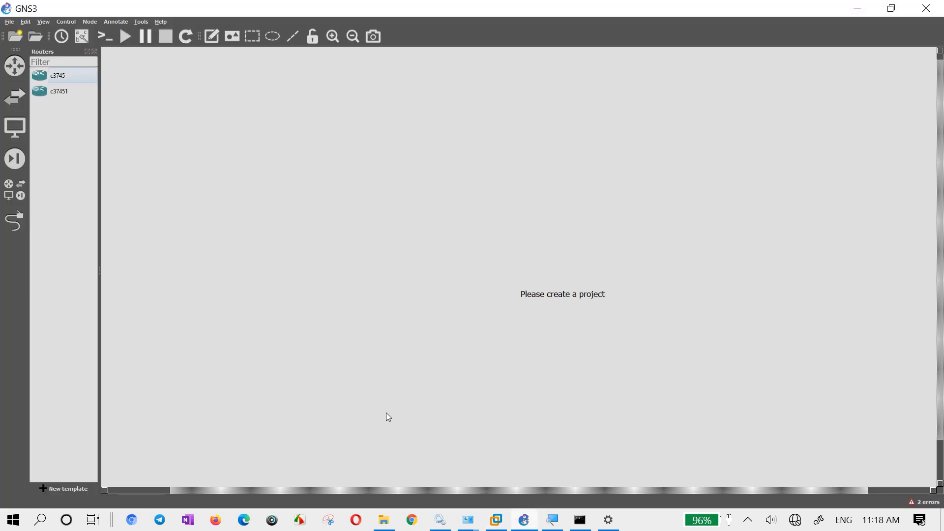
pyautogui.click(383, 521)
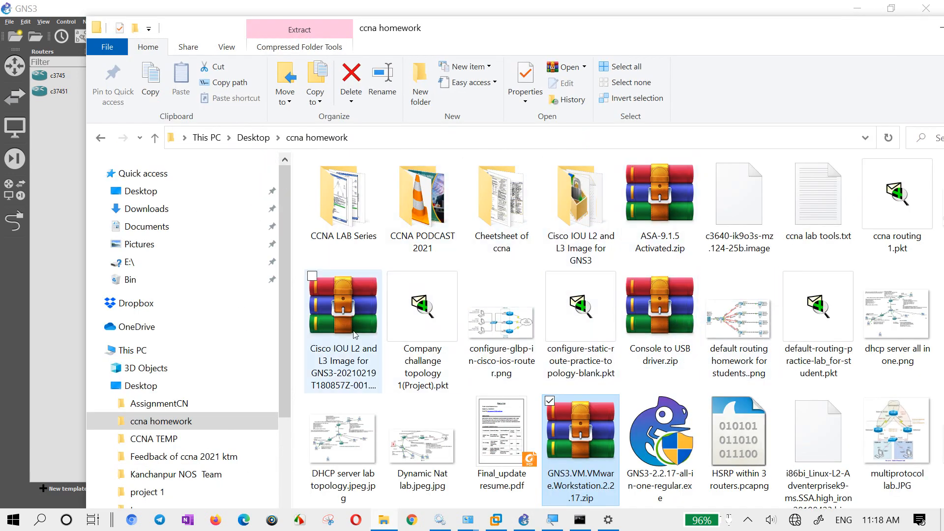
pyautogui.scroll(-3, 585, 320)
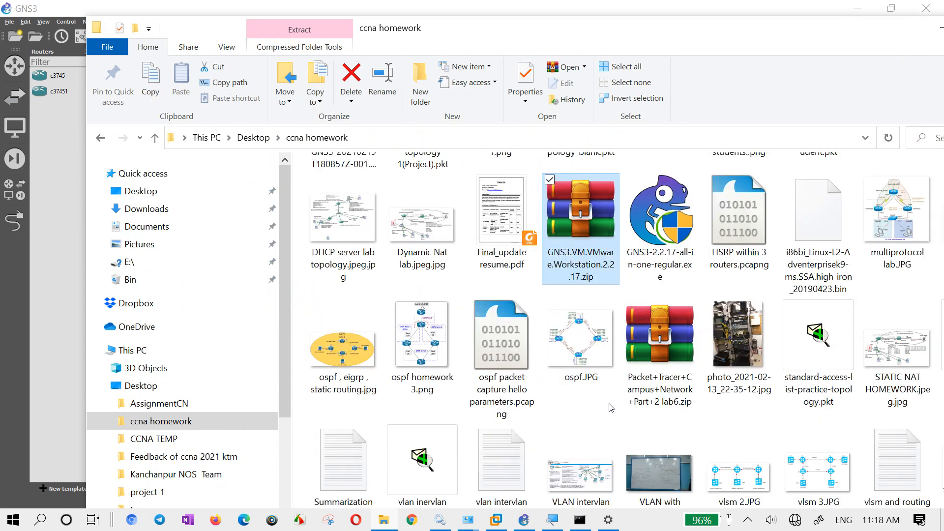
pyautogui.doubleClick(581, 212)
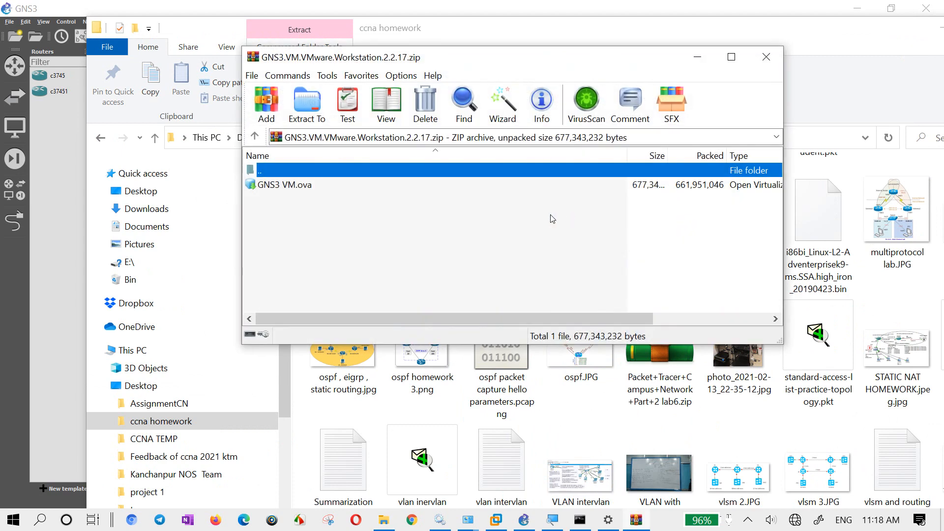
pyautogui.doubleClick(311, 186)
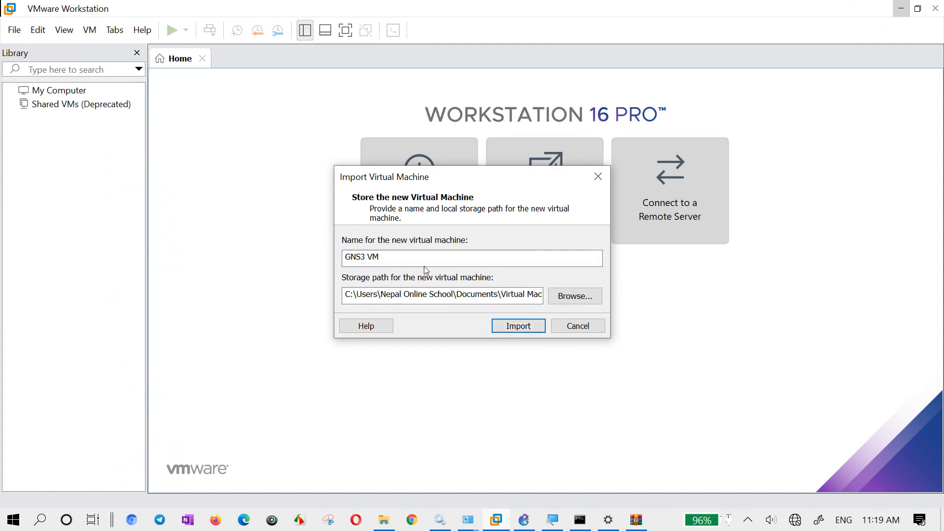
# - Import the virtual machine under the name GNS3 VM, keeping the default storage path in Documents\Virtual Machines
pyautogui.moveTo(422, 259); pyautogui.dragTo(345, 258)
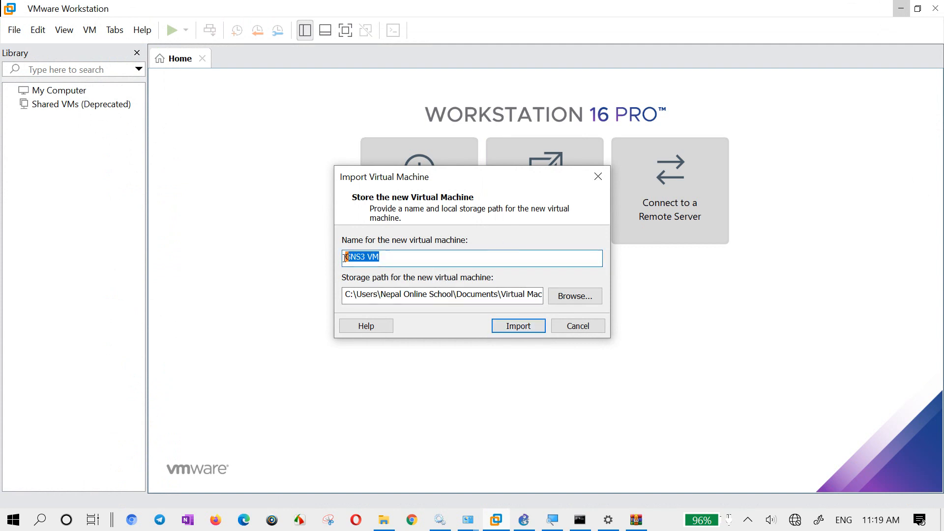
pyautogui.click(392, 256)
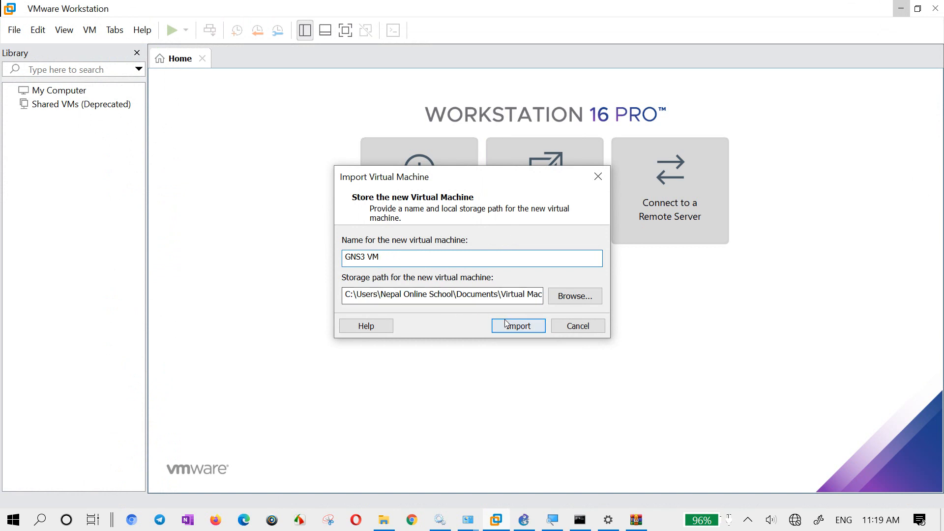
pyautogui.moveTo(471, 299); pyautogui.dragTo(544, 295)
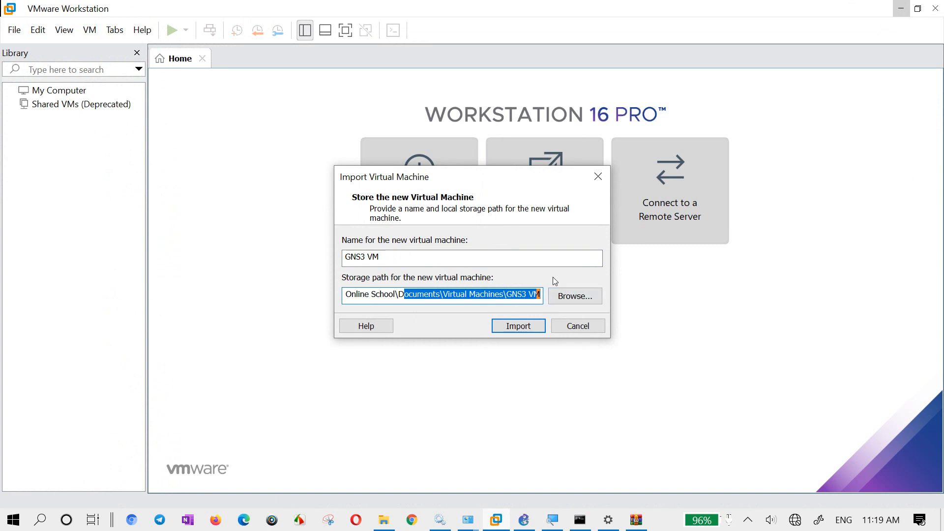
pyautogui.moveTo(438, 262); pyautogui.dragTo(320, 247)
pyautogui.click(511, 325)
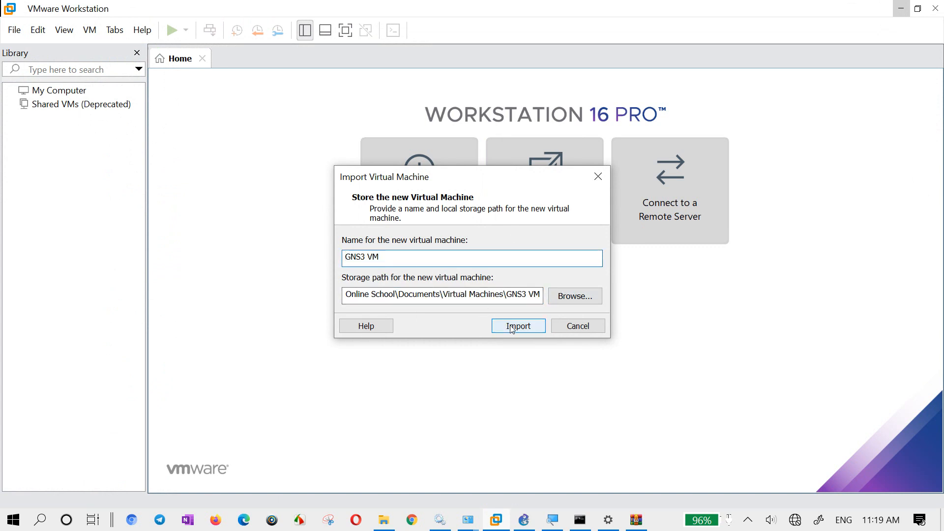
pyautogui.moveTo(471, 221); pyautogui.dragTo(459, 287)
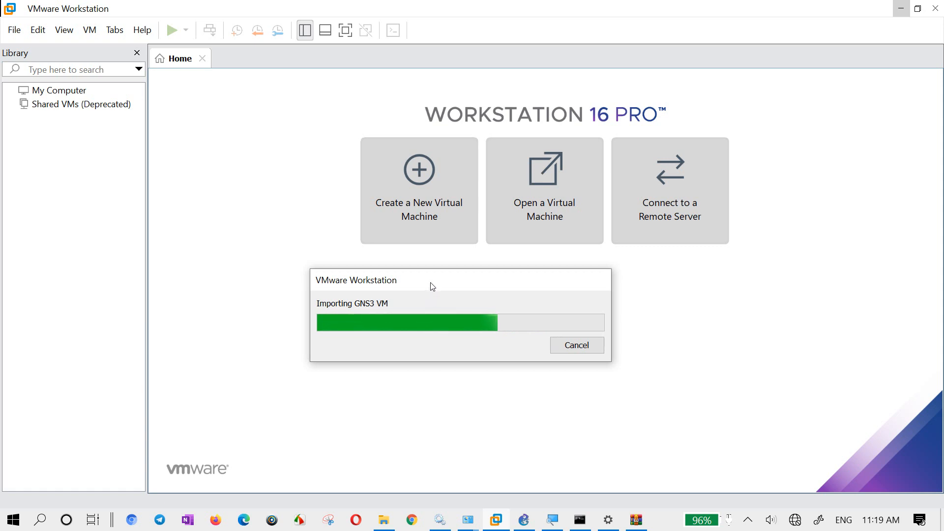
pyautogui.moveTo(433, 287); pyautogui.dragTo(503, 275)
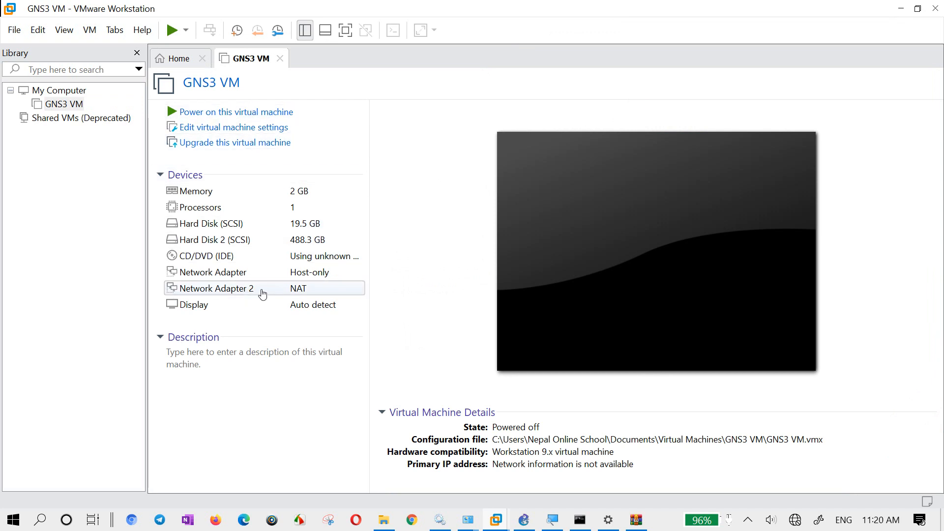
# - Open the Virtual Network Editor, select the VMnet8 NAT network, and request administrator rights to change the network settings
pyautogui.click(33, 37)
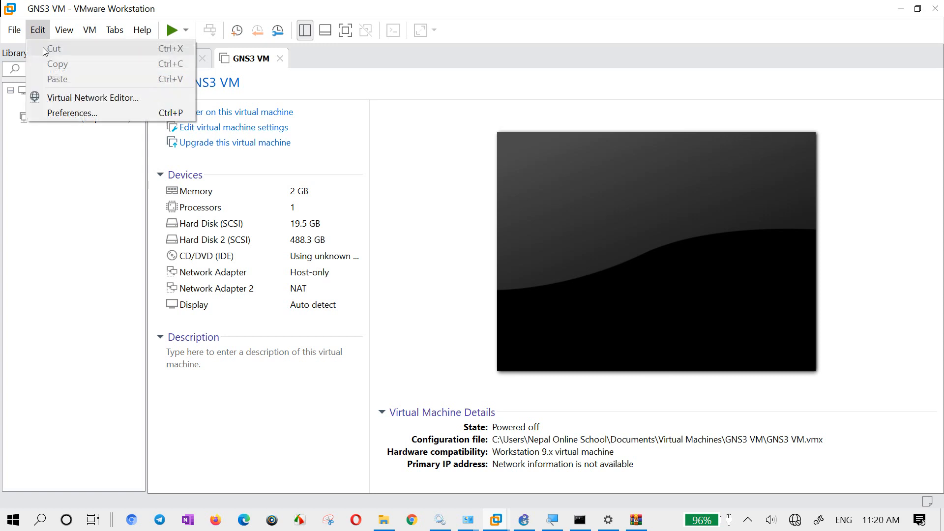
pyautogui.click(59, 99)
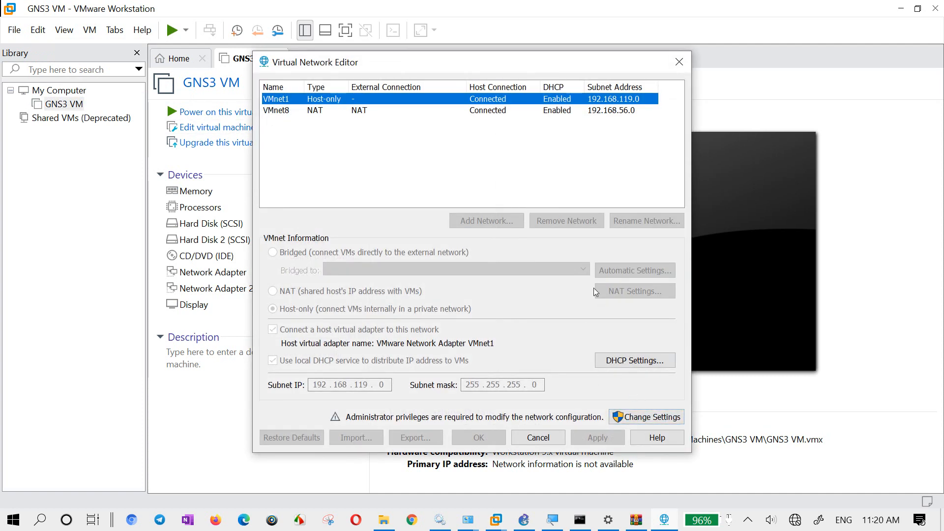
pyautogui.click(366, 153)
pyautogui.click(384, 111)
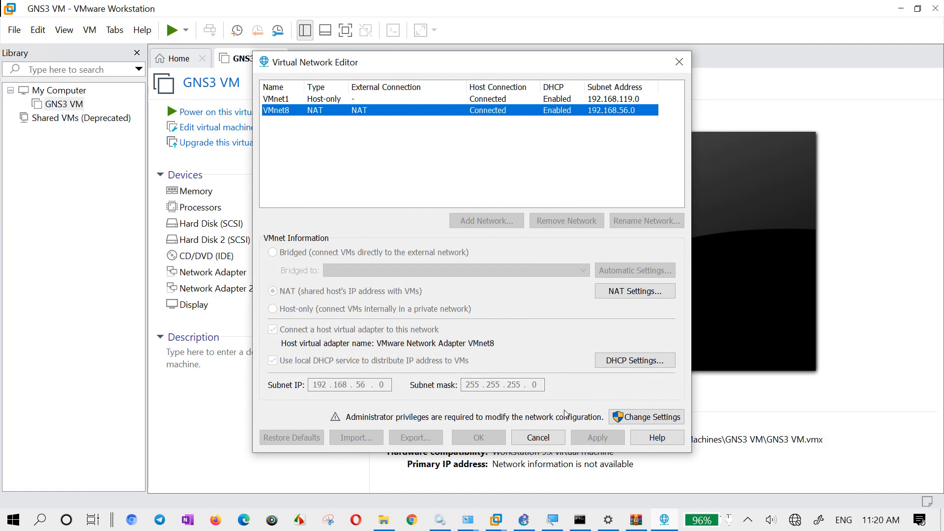
pyautogui.click(640, 417)
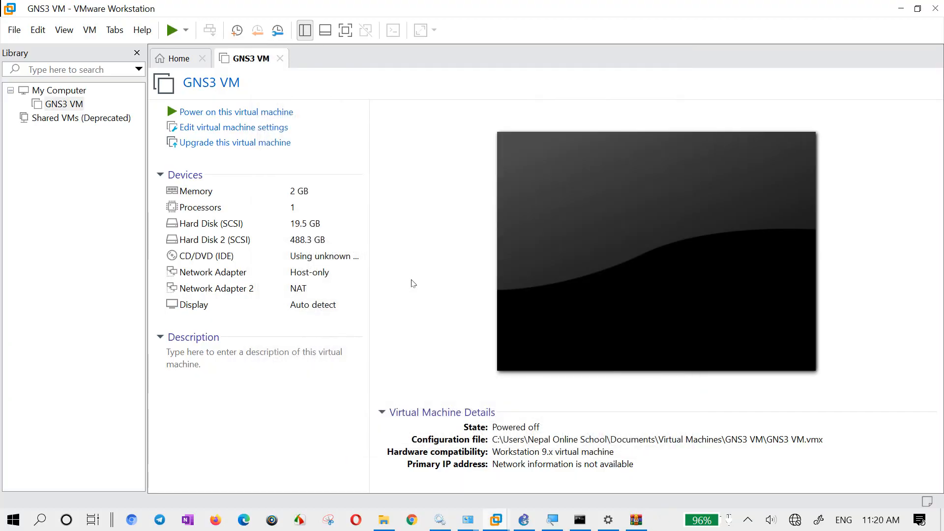
# - Bring up the Virtual Network Editor and add VMnet10 as a new virtual network
pyautogui.click(664, 523)
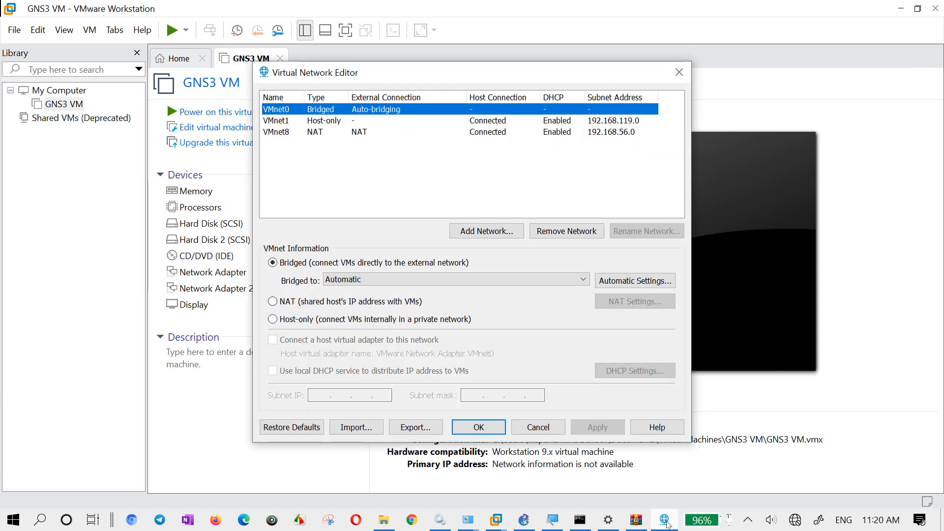
pyautogui.click(342, 172)
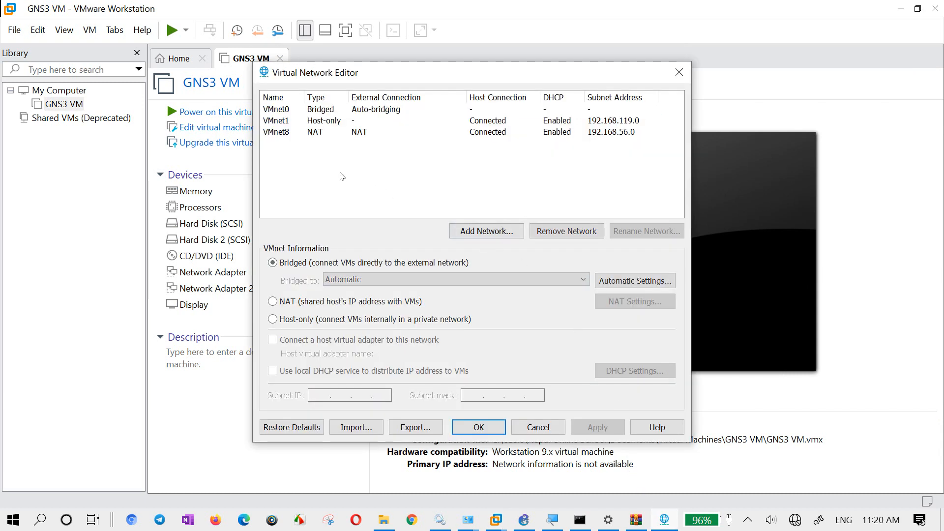
pyautogui.click(289, 113)
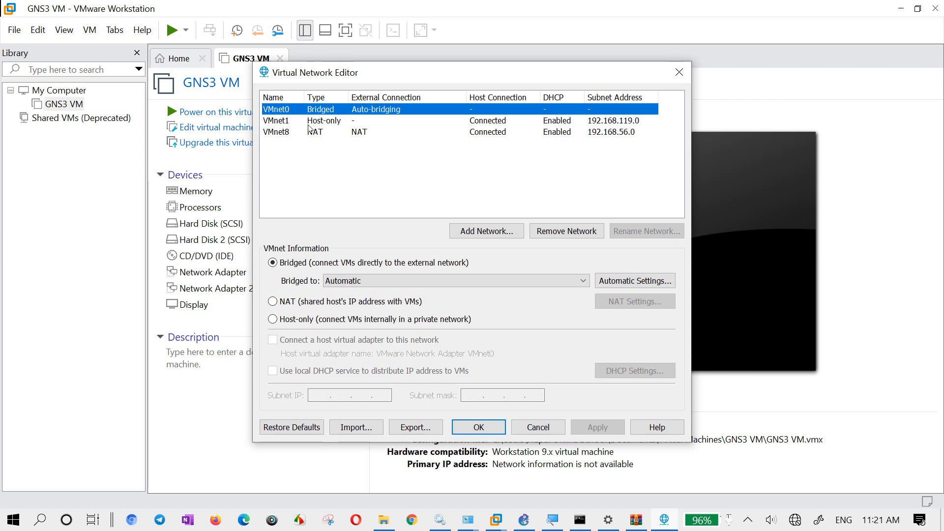
pyautogui.click(342, 170)
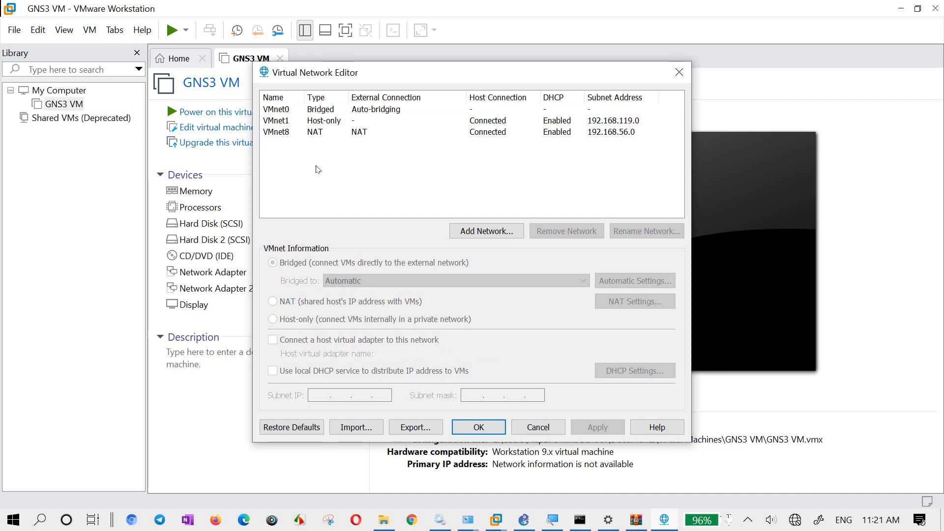
pyautogui.click(498, 234)
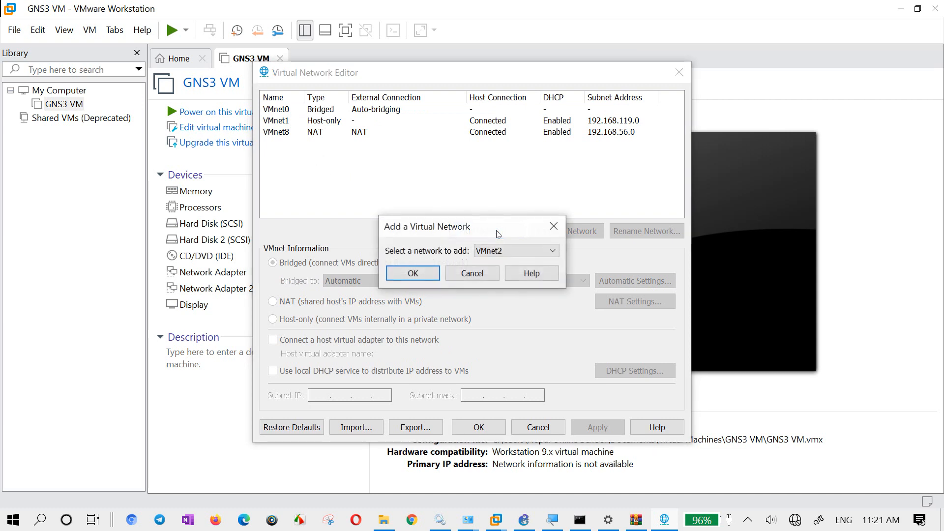
pyautogui.click(520, 251)
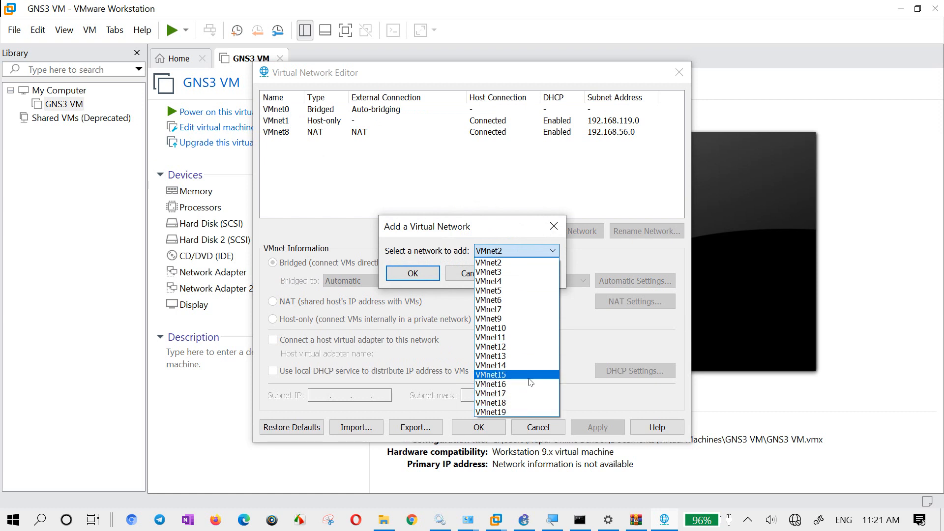
pyautogui.click(524, 330)
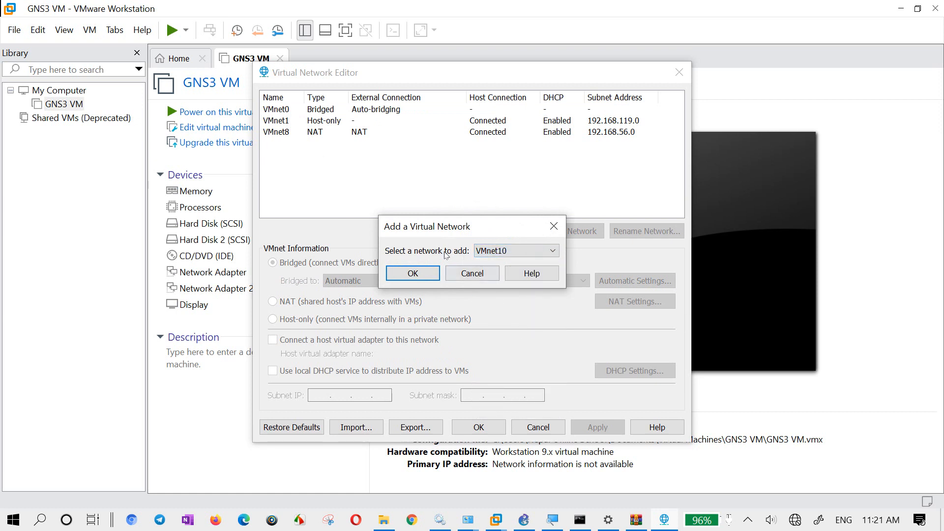
pyautogui.click(415, 274)
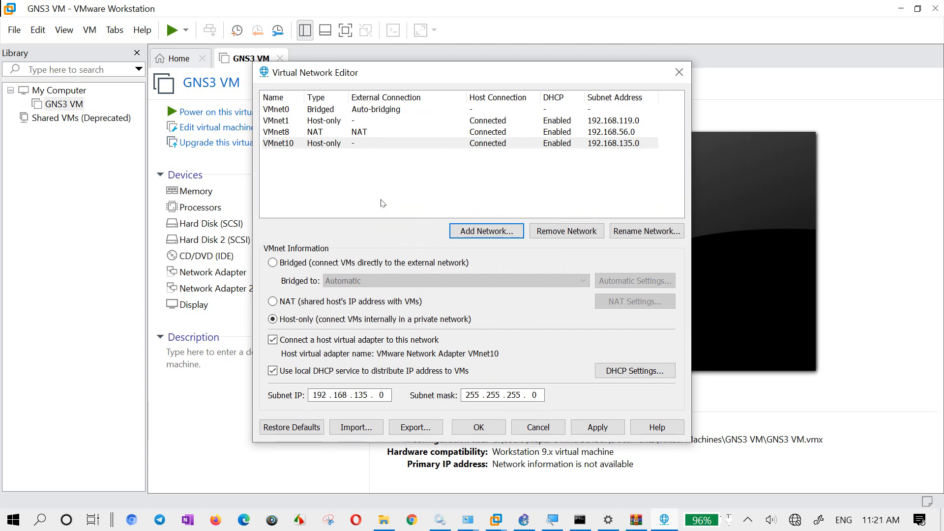
pyautogui.click(382, 180)
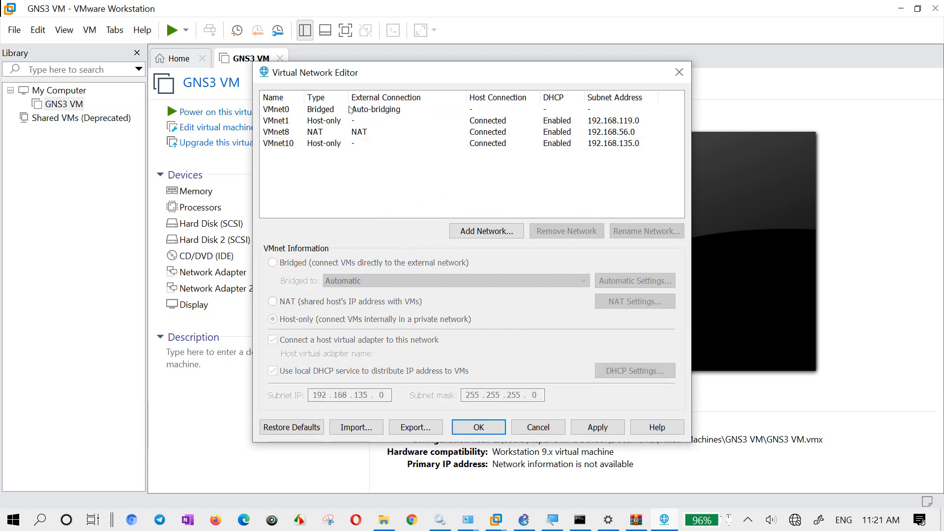
# - Widen the Type column of the network list slightly and set the display projection mode to Duplicate
pyautogui.moveTo(348, 98); pyautogui.dragTo(357, 99)
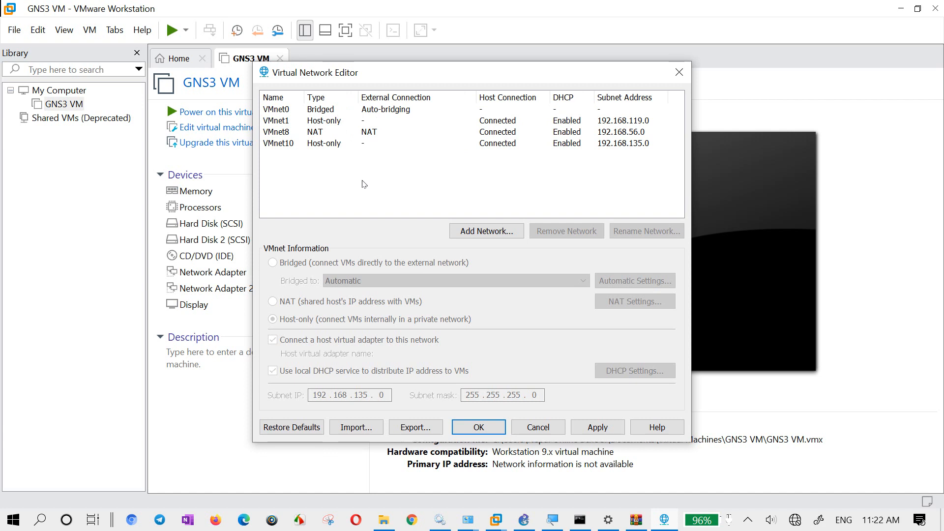
pyautogui.press('super+p')
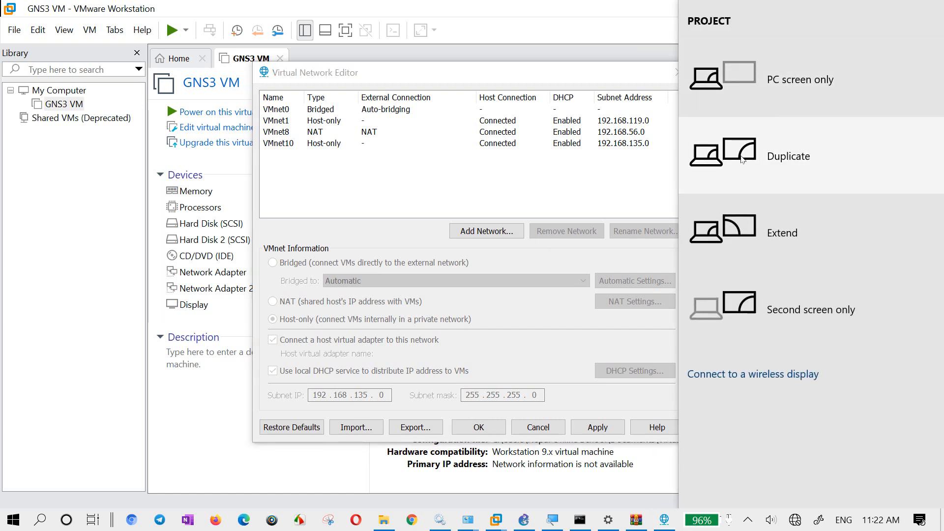
pyautogui.click(753, 160)
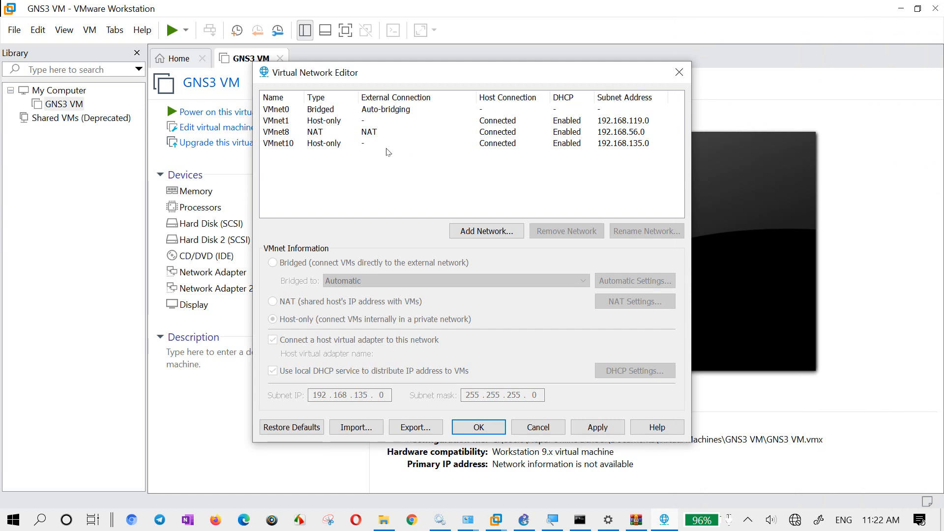
pyautogui.click(329, 145)
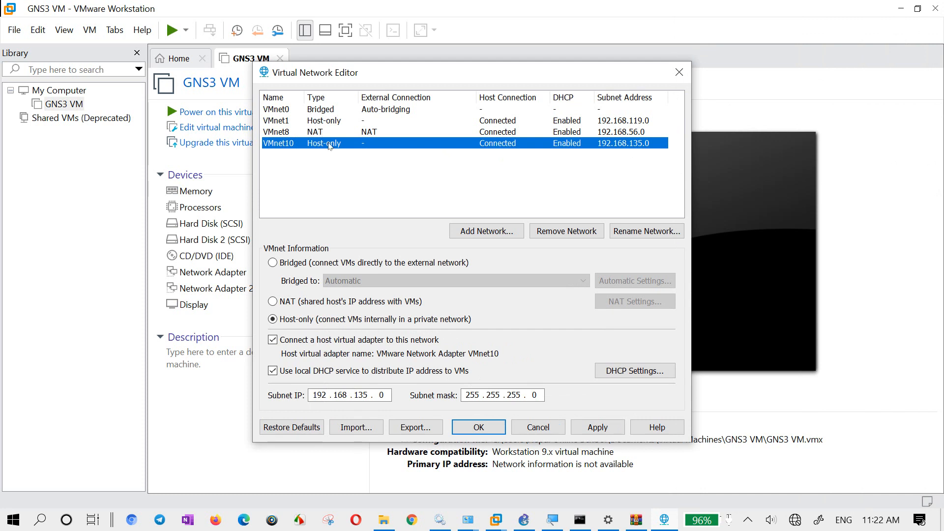
pyautogui.click(285, 431)
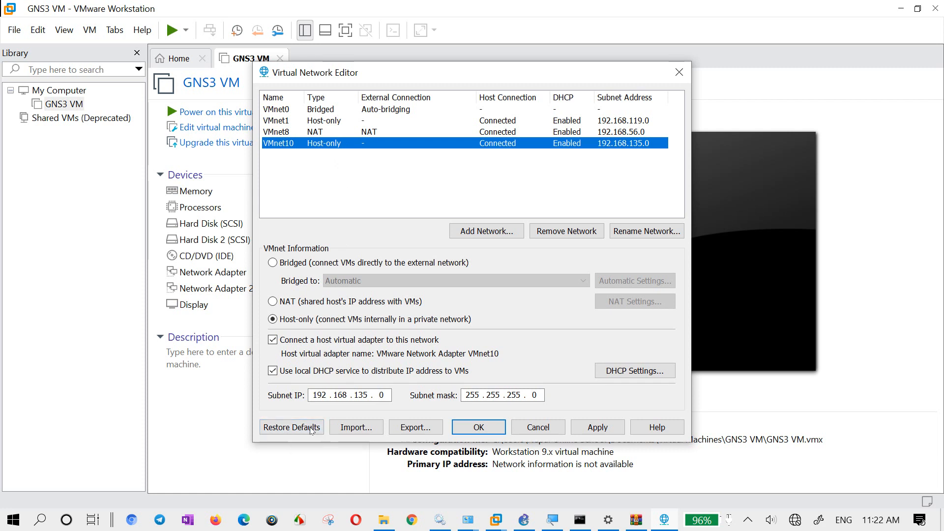
pyautogui.click(372, 147)
pyautogui.click(362, 322)
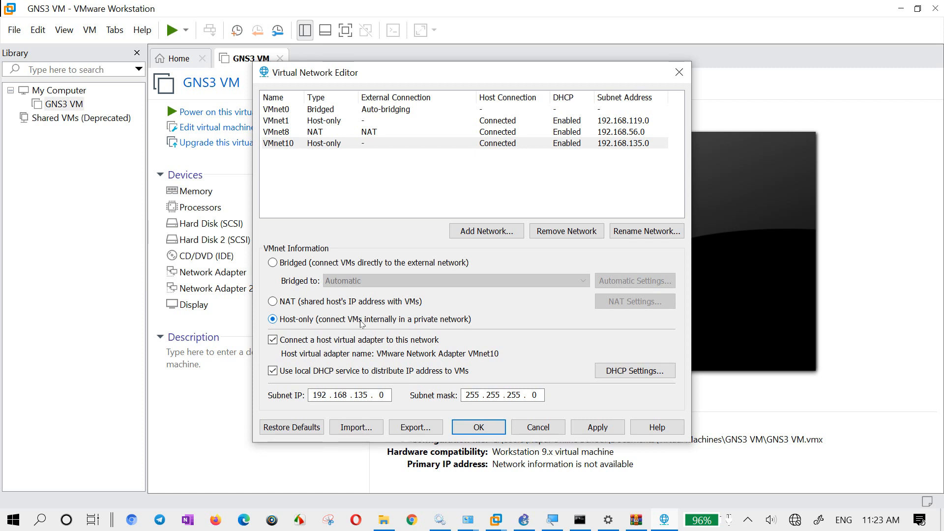
pyautogui.click(353, 147)
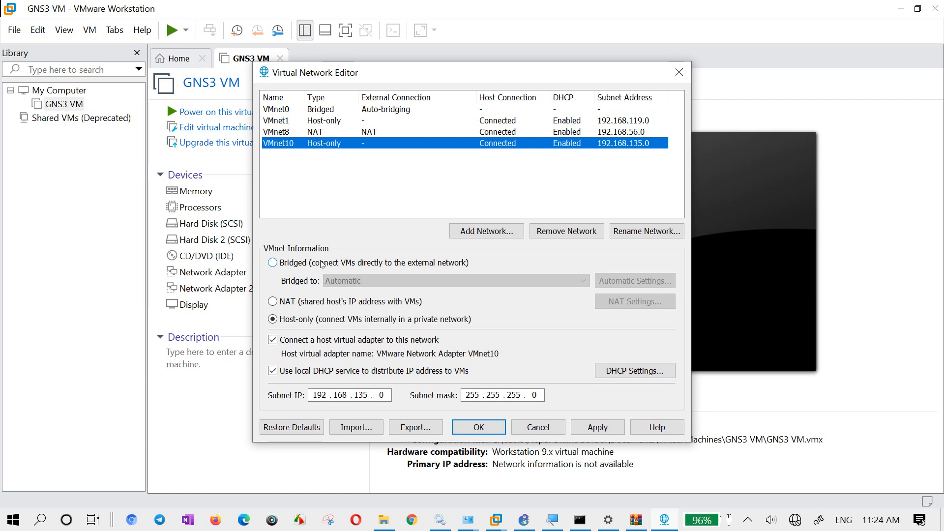
# - Try to change the VMnet10 network's type to Bridged
pyautogui.click(320, 264)
pyautogui.click(616, 224)
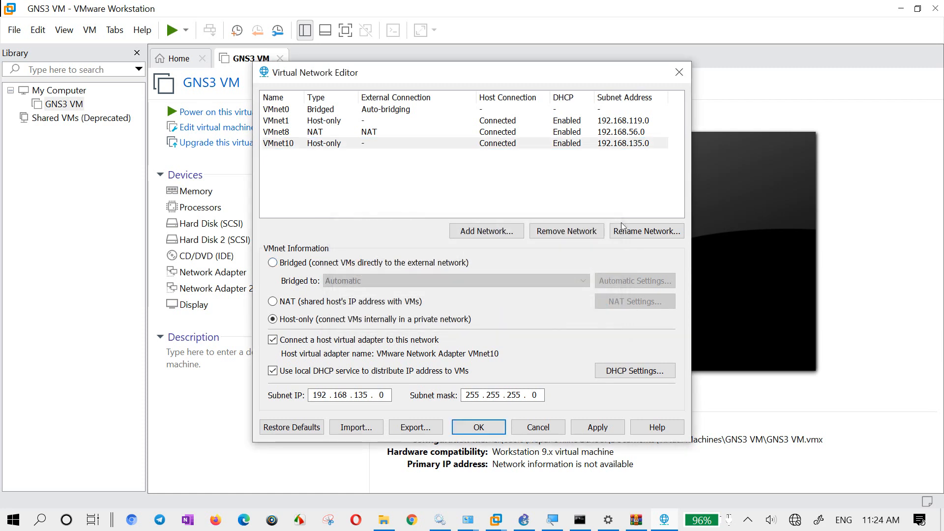
pyautogui.click(311, 147)
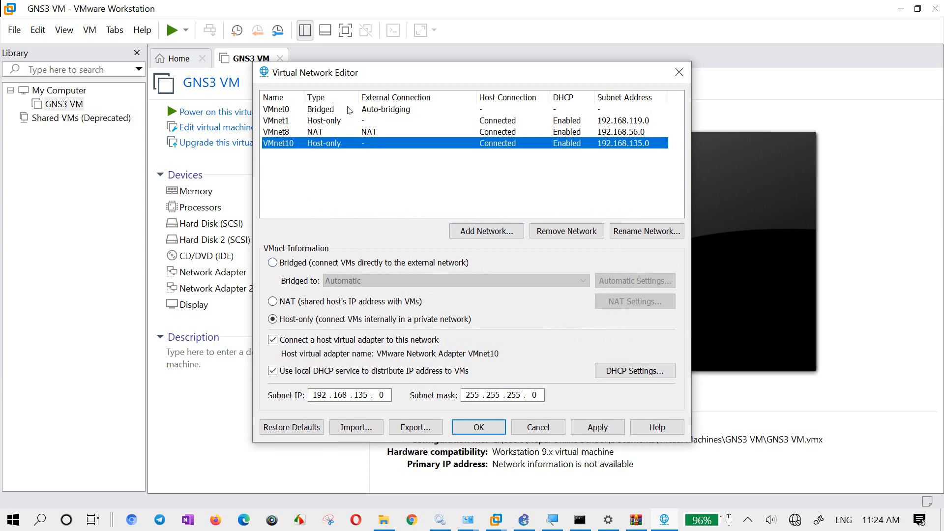
pyautogui.click(386, 114)
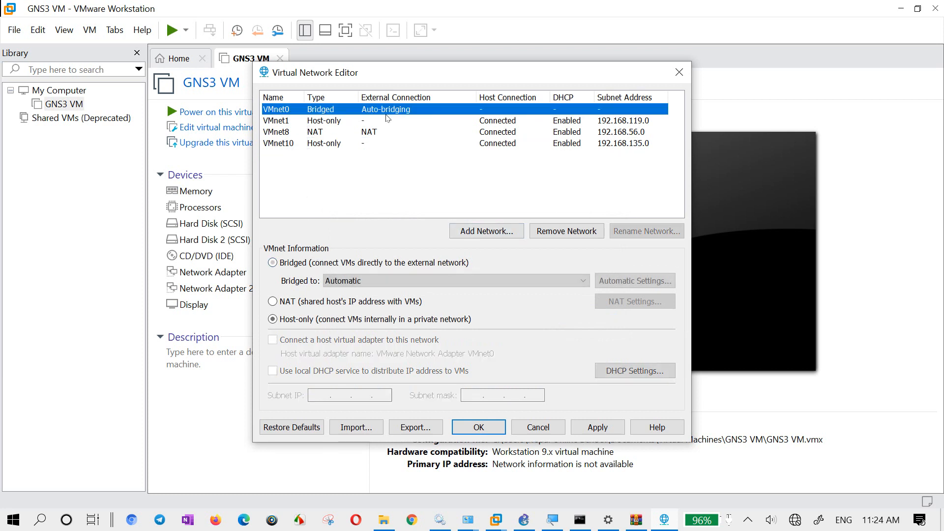
pyautogui.click(381, 143)
pyautogui.click(321, 261)
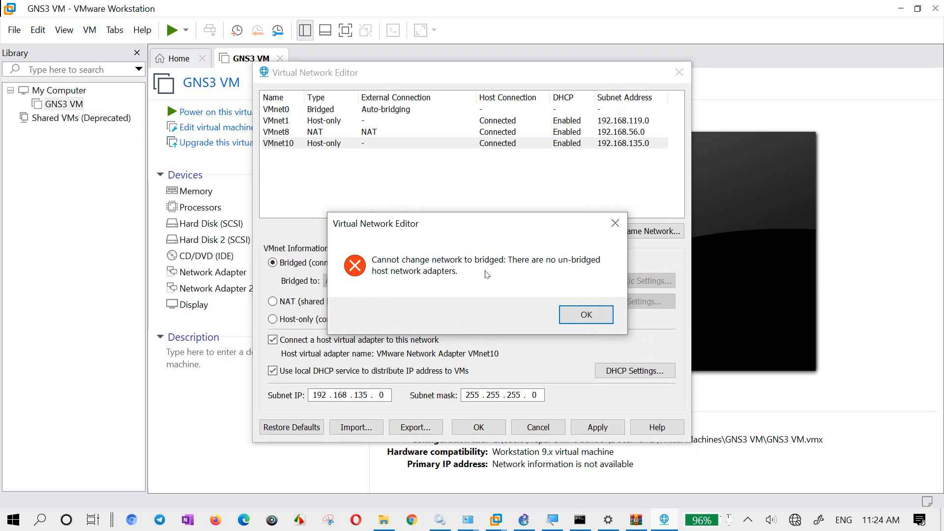
pyautogui.click(585, 315)
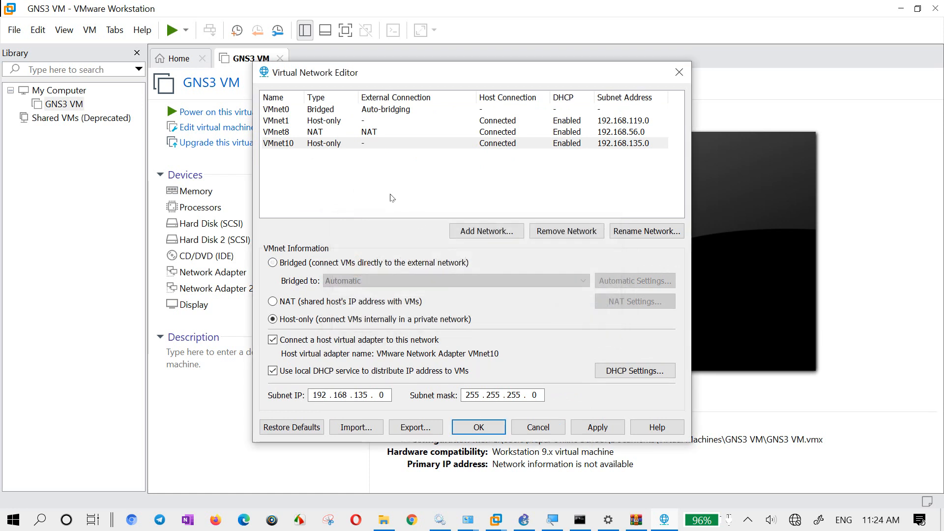
# - Select the VMnet10 network again and choose Host-only as its connection type
pyautogui.click(385, 113)
pyautogui.click(318, 147)
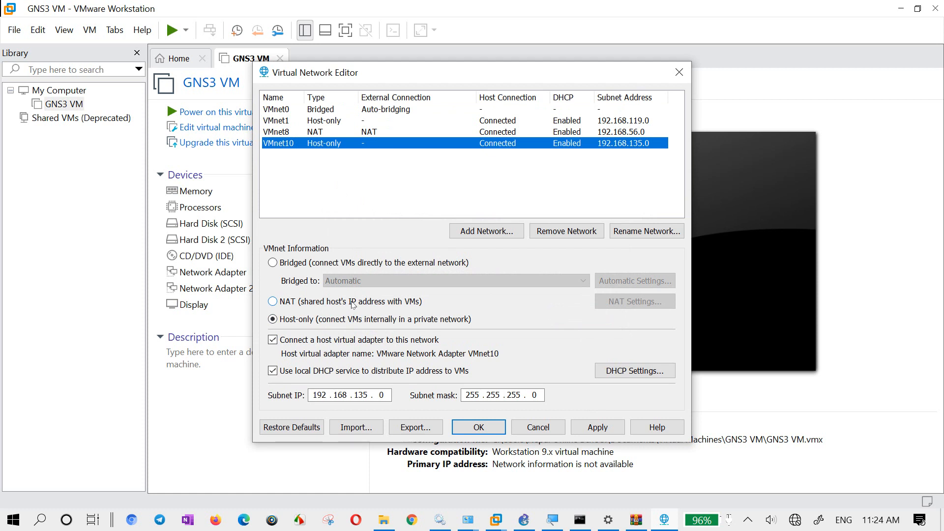
pyautogui.doubleClick(320, 395)
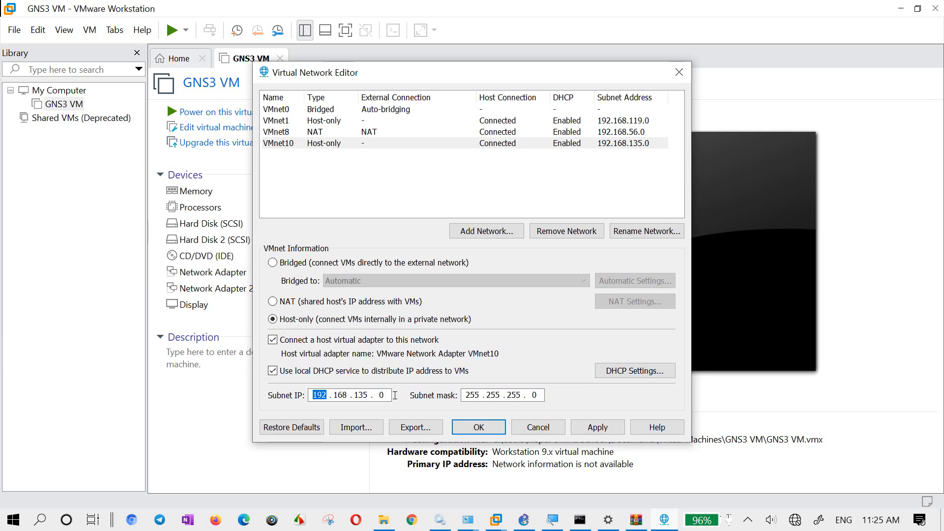
pyautogui.click(327, 144)
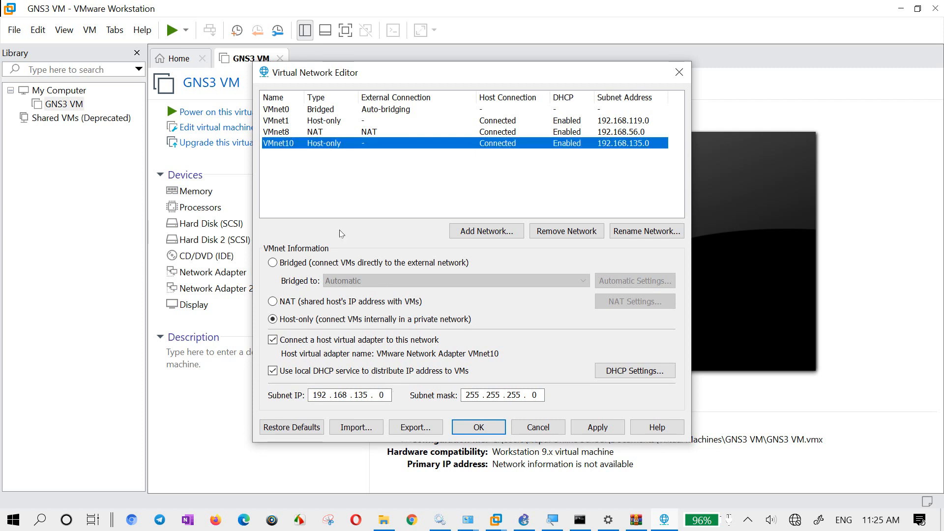
pyautogui.click(329, 322)
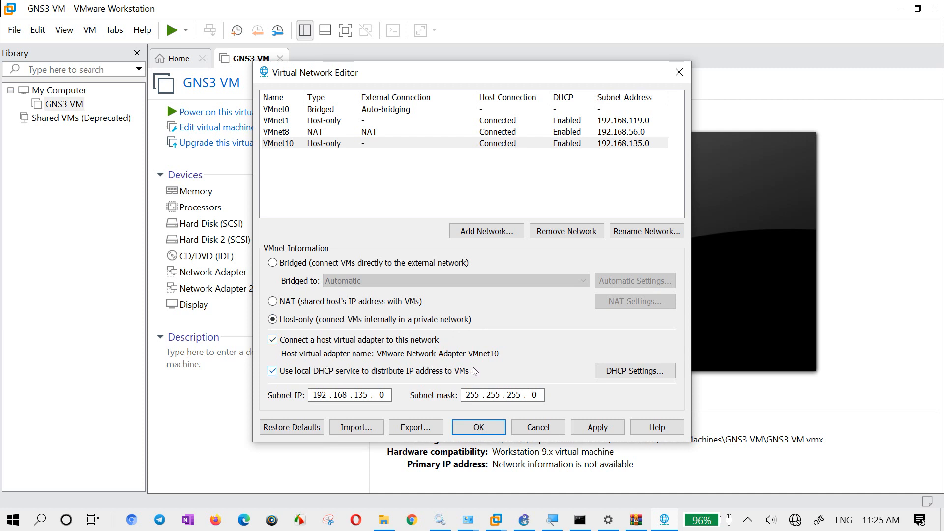
# - In the DHCP settings of VMnet10, set the default lease time to 5 days and the maximum lease time to 10 days
pyautogui.click(622, 367)
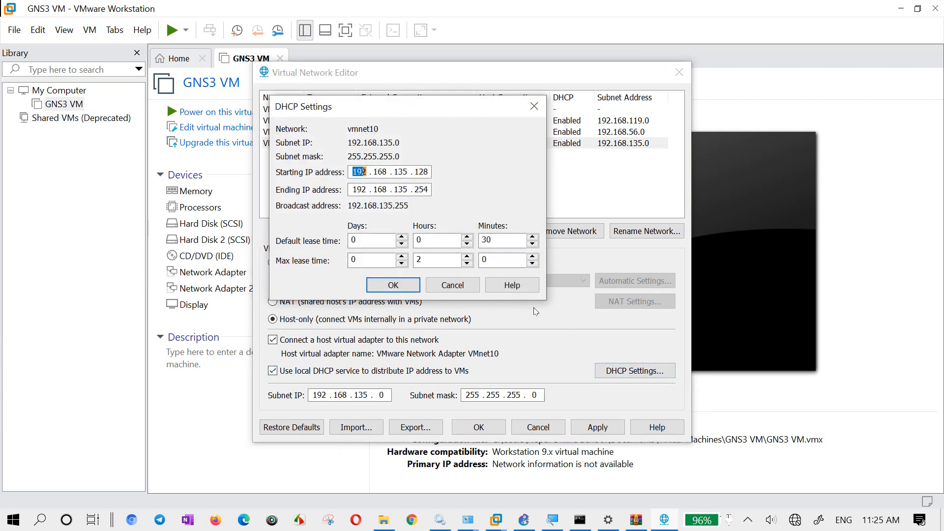
pyautogui.click(351, 241)
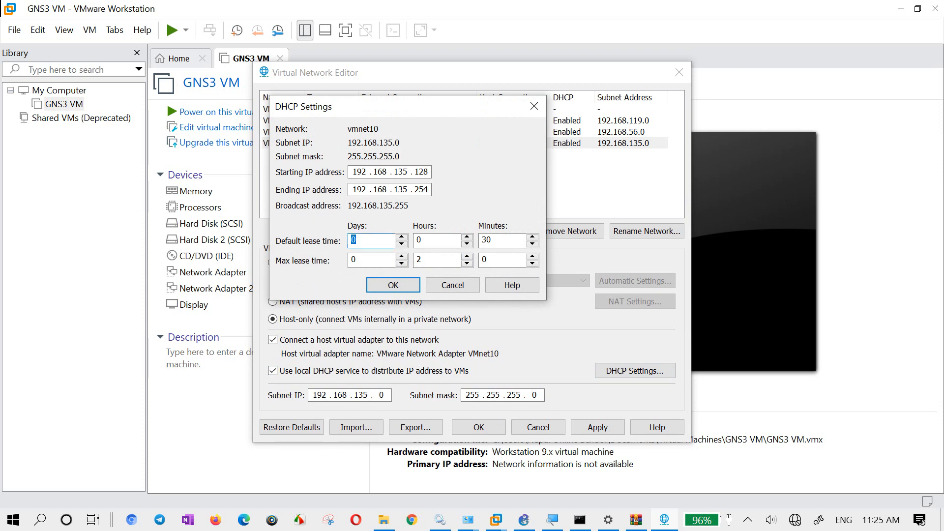
pyautogui.write('5')
pyautogui.moveTo(366, 259); pyautogui.dragTo(337, 256)
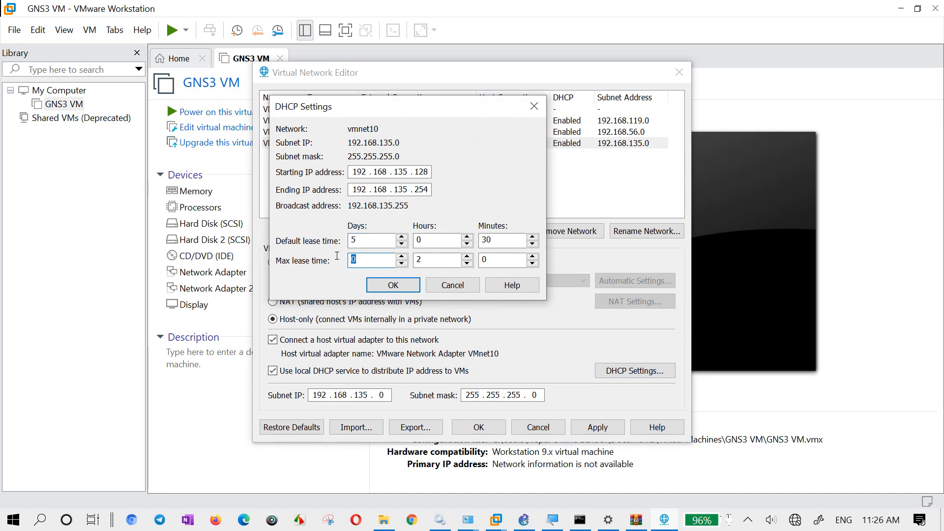
pyautogui.write('0')
pyautogui.press('BackSpace')
pyautogui.write('10')
pyautogui.doubleClick(421, 190)
pyautogui.click(407, 188)
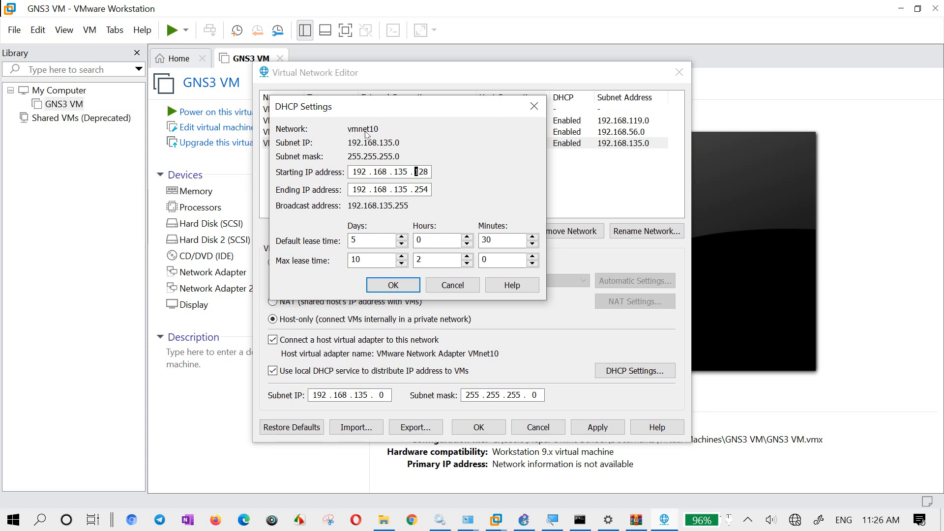
pyautogui.click(394, 286)
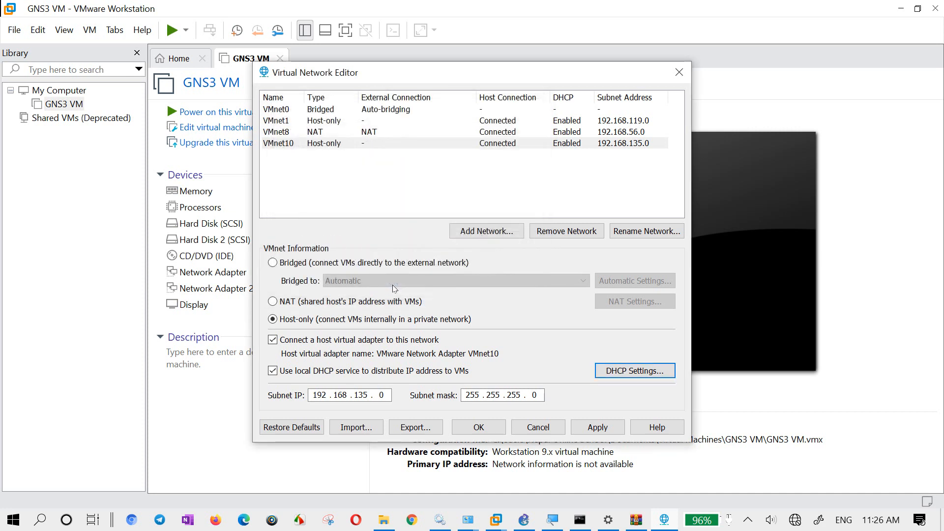
# - Disable and re-enable the local DHCP service for VMnet10, and apply the network changes
pyautogui.click(310, 376)
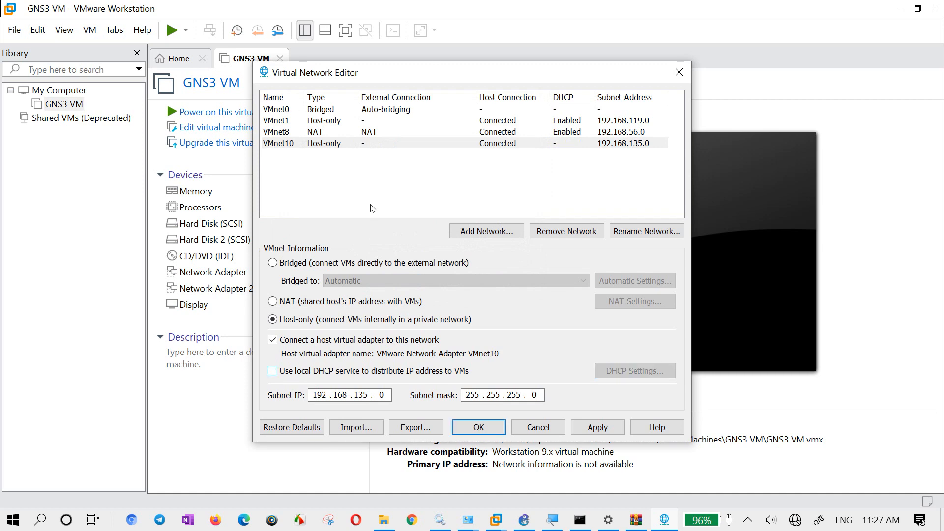
pyautogui.moveTo(446, 75); pyautogui.dragTo(422, 306)
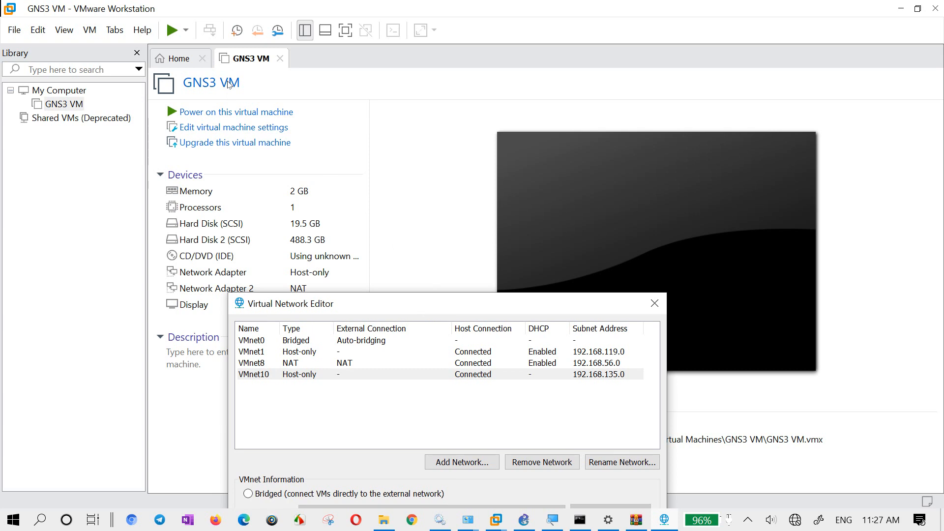
pyautogui.moveTo(436, 305); pyautogui.dragTo(495, 89)
pyautogui.click(354, 388)
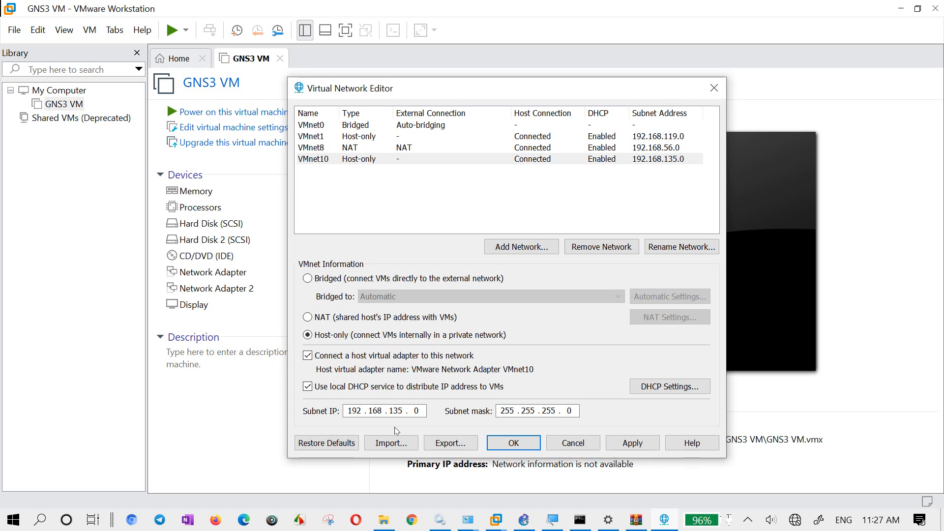
pyautogui.click(623, 446)
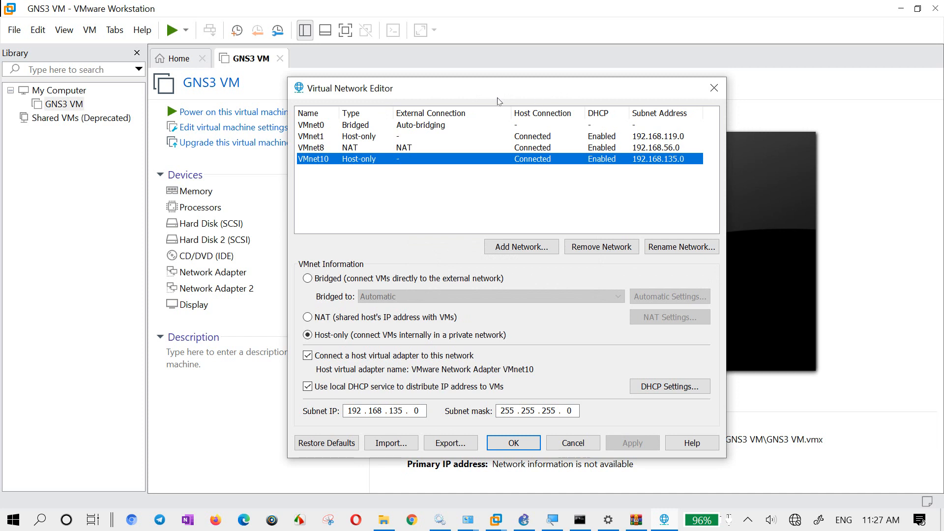
# - Set the subnet IP of VMnet10 to 192.168.10.0, apply the change, and close the Virtual Network Editor
pyautogui.moveTo(490, 94); pyautogui.dragTo(633, 93)
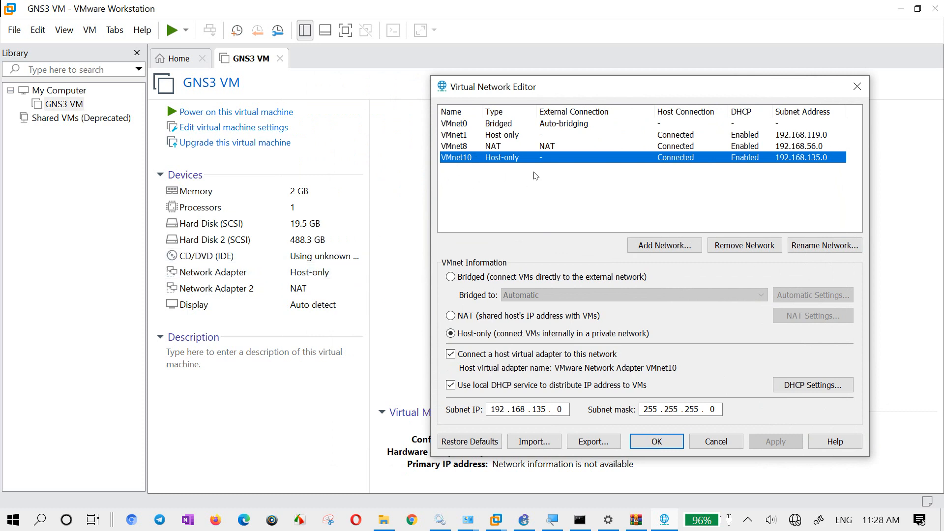
pyautogui.click(486, 337)
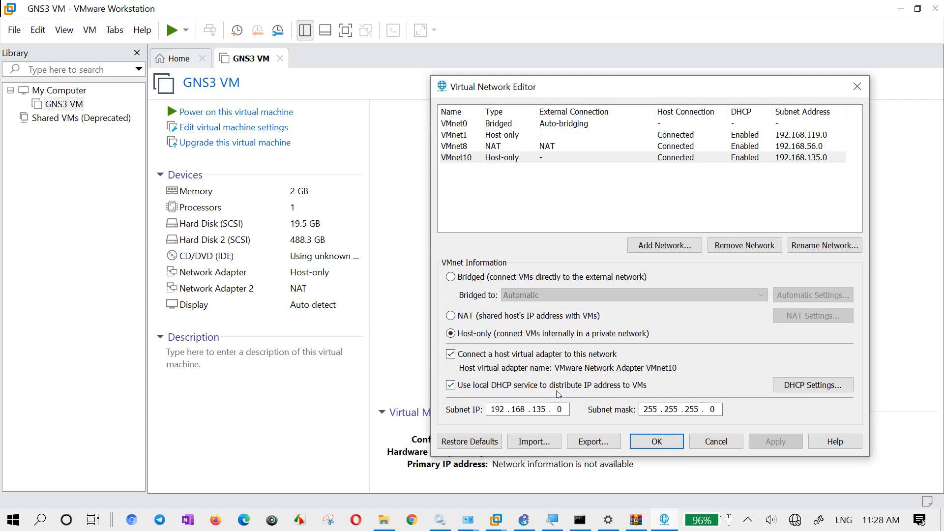
pyautogui.click(491, 157)
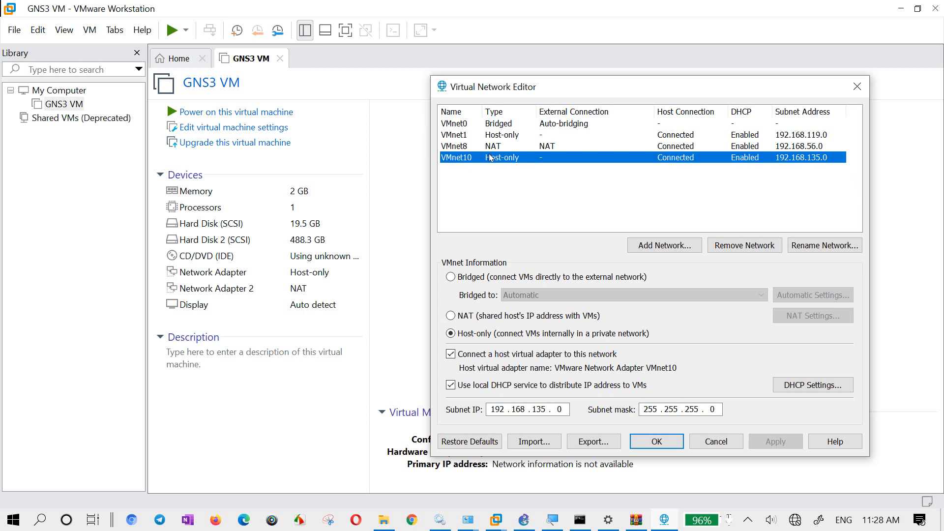
pyautogui.click(549, 410)
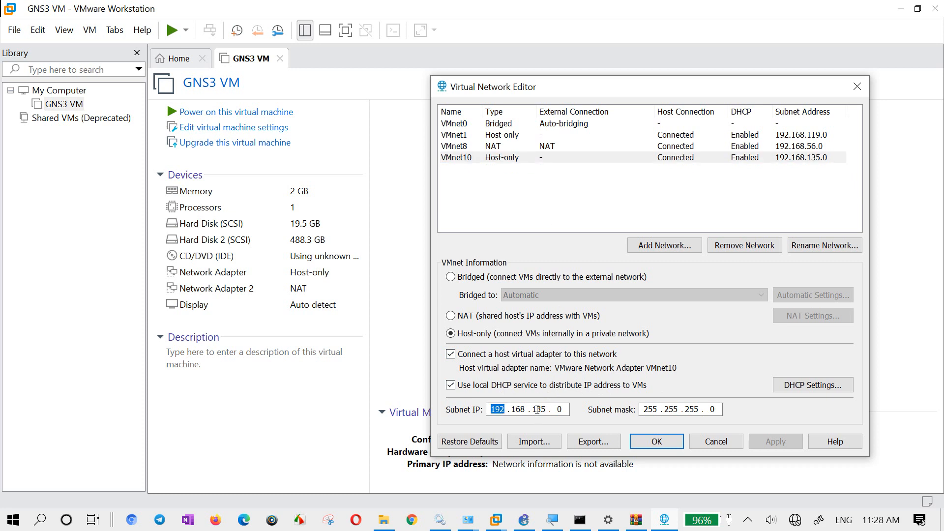
pyautogui.doubleClick(540, 410)
pyautogui.write('10')
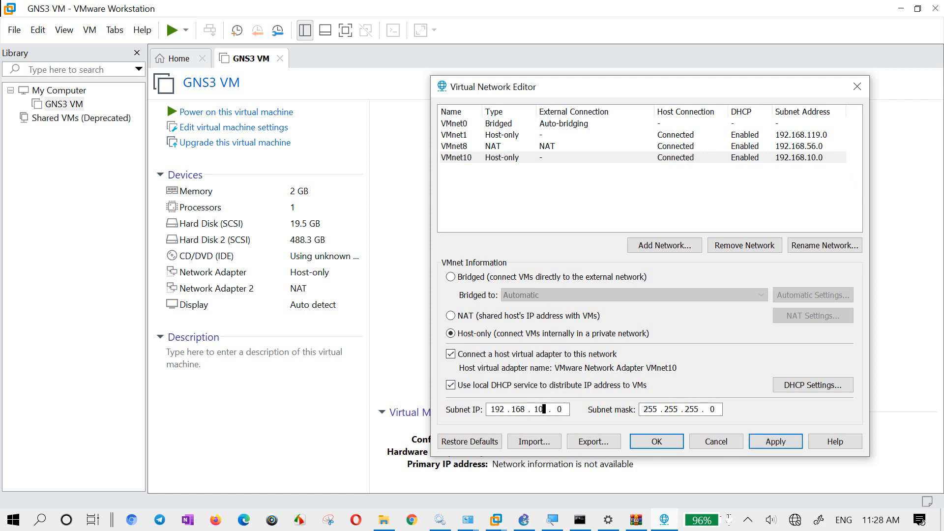
pyautogui.click(776, 442)
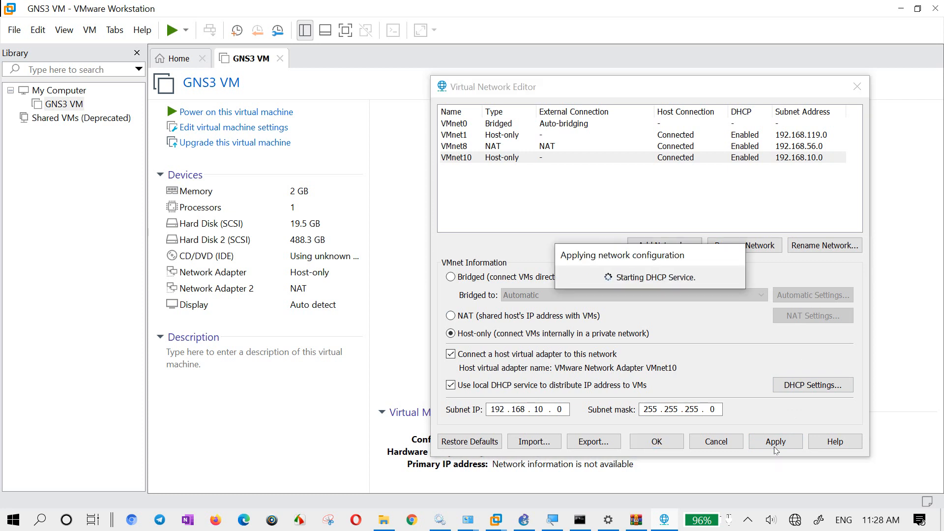
pyautogui.click(659, 443)
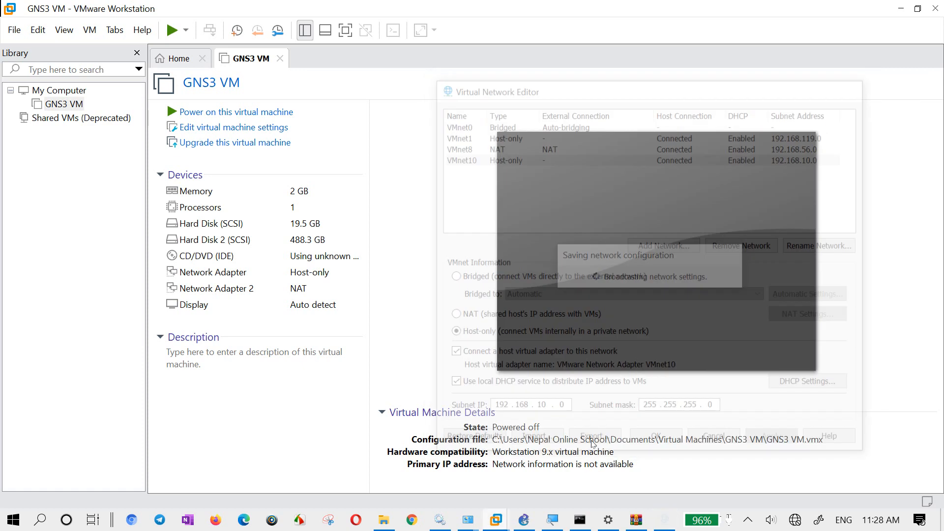
# - Reopen the Virtual Network Editor with administrator privileges and start exporting the network configuration
pyautogui.click(37, 30)
pyautogui.click(83, 97)
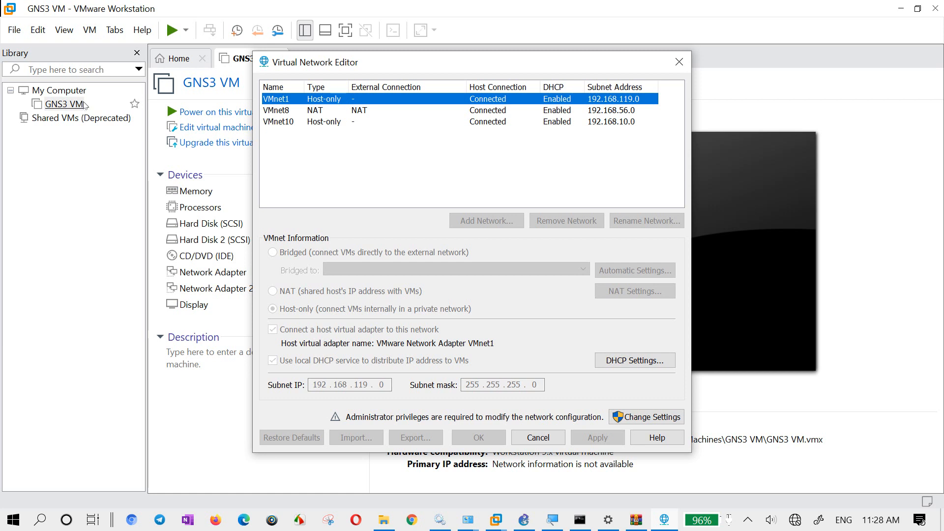
pyautogui.click(642, 415)
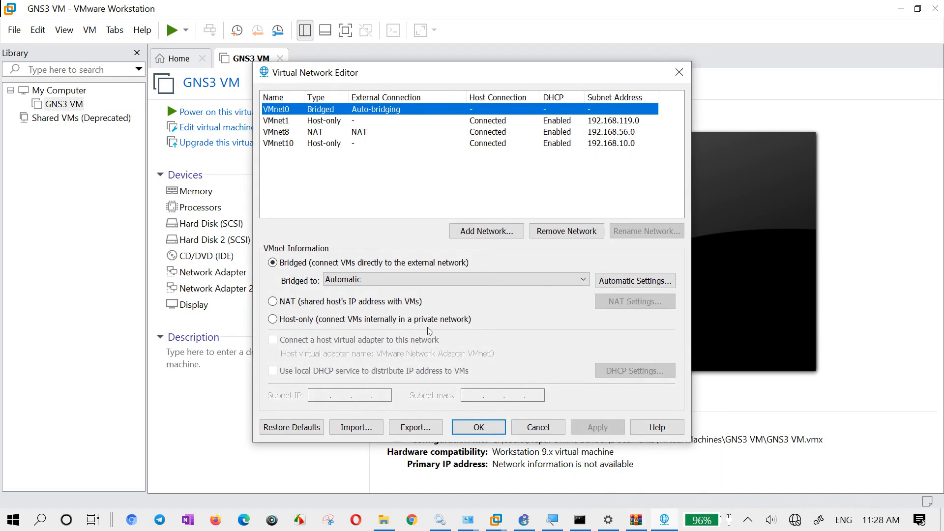
pyautogui.click(416, 426)
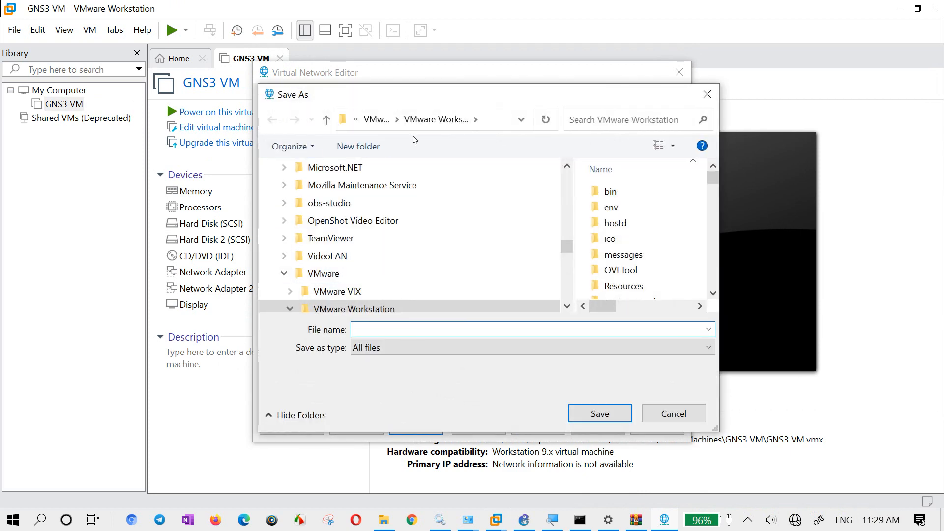
# - Choose the folder "Cisco IOU L2 and L3 Image for GNS3" inside the Desktop's "ccna homework" folder as the export location
pyautogui.doubleClick(379, 100)
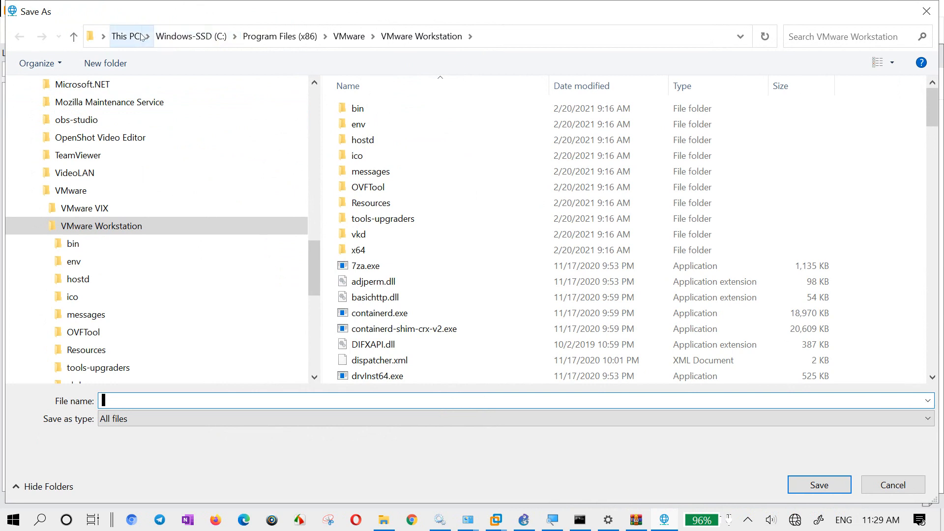
pyautogui.click(118, 37)
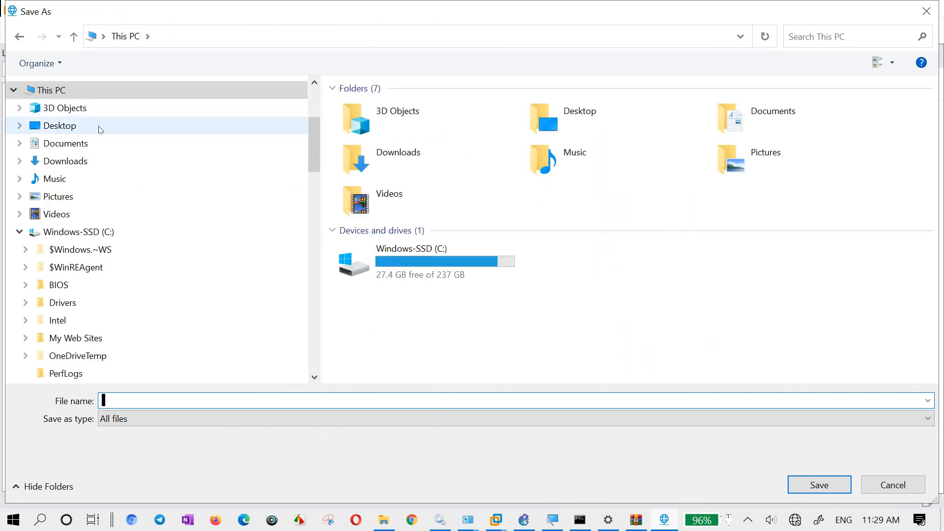
pyautogui.click(99, 129)
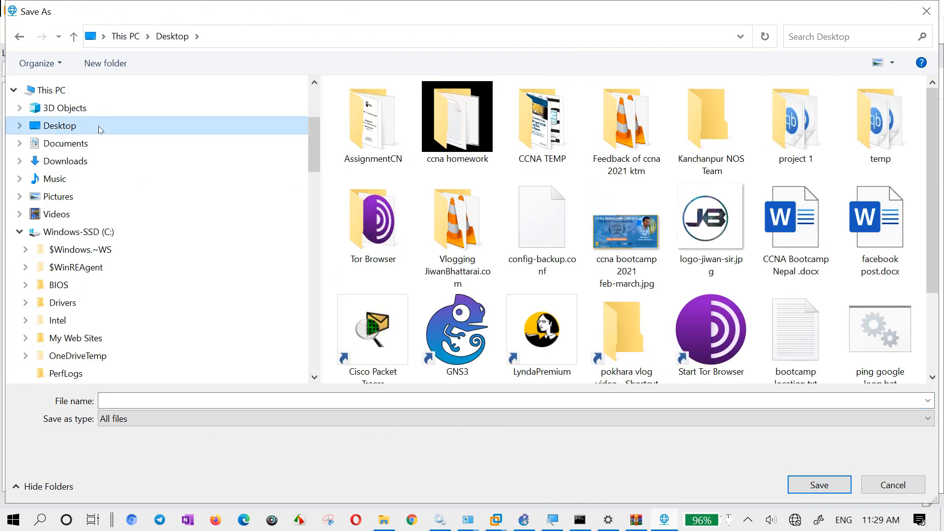
pyautogui.doubleClick(449, 116)
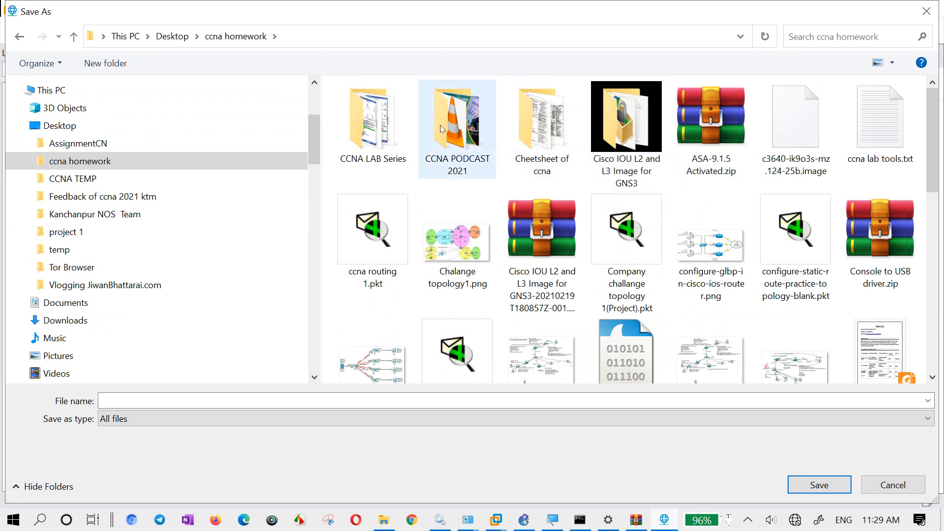
pyautogui.click(399, 130)
pyautogui.doubleClick(399, 130)
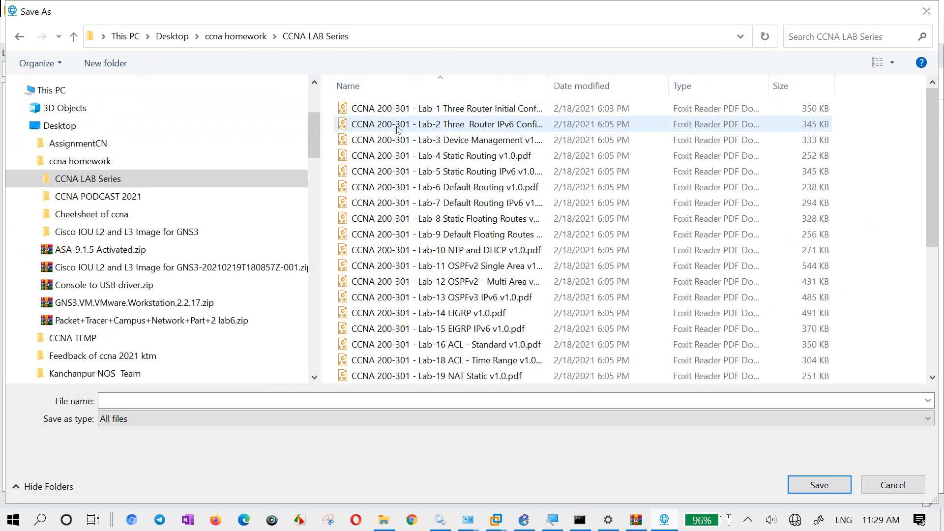
pyautogui.click(247, 44)
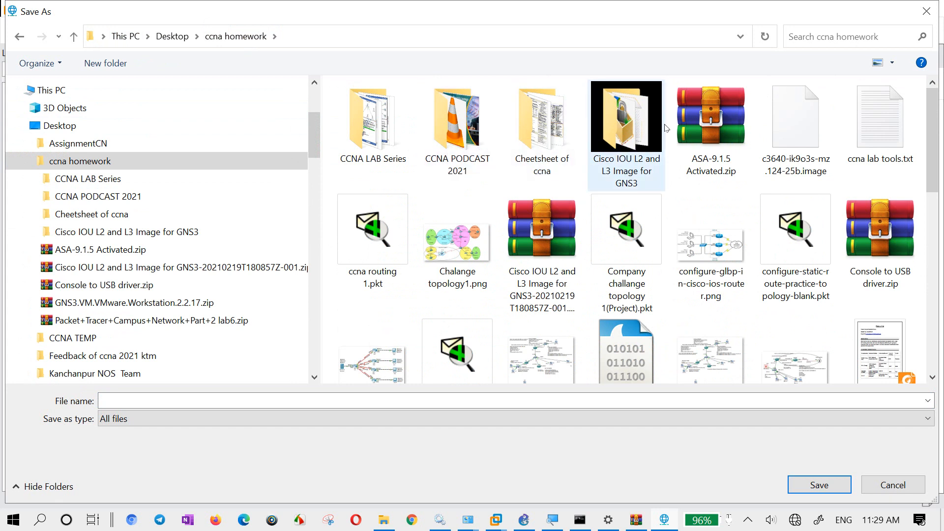
pyautogui.click(637, 135)
pyautogui.doubleClick(637, 134)
# - Save the exported network configuration as "Vmware Network Setting Backup" and close the Virtual Network Editor
pyautogui.click(326, 406)
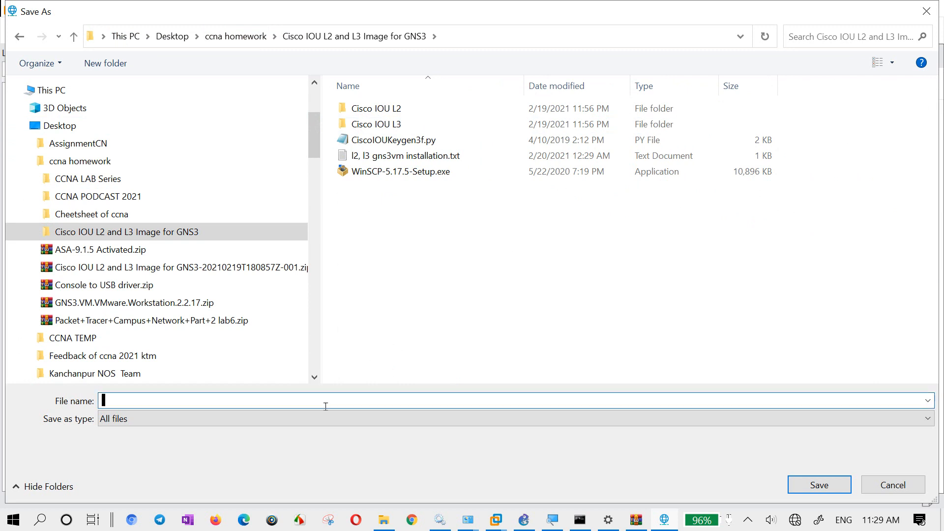
pyautogui.write('Setting Backup')
pyautogui.press('Left')
pyautogui.press('Left')
pyautogui.press('Left')
pyautogui.press('Left')
pyautogui.press('Left')
pyautogui.press('Left')
pyautogui.press('Left')
pyautogui.press('Left')
pyautogui.press('Left')
pyautogui.press('Left')
pyautogui.press('Left')
pyautogui.press('Left')
pyautogui.press('Left')
pyautogui.write('Vmware Network')
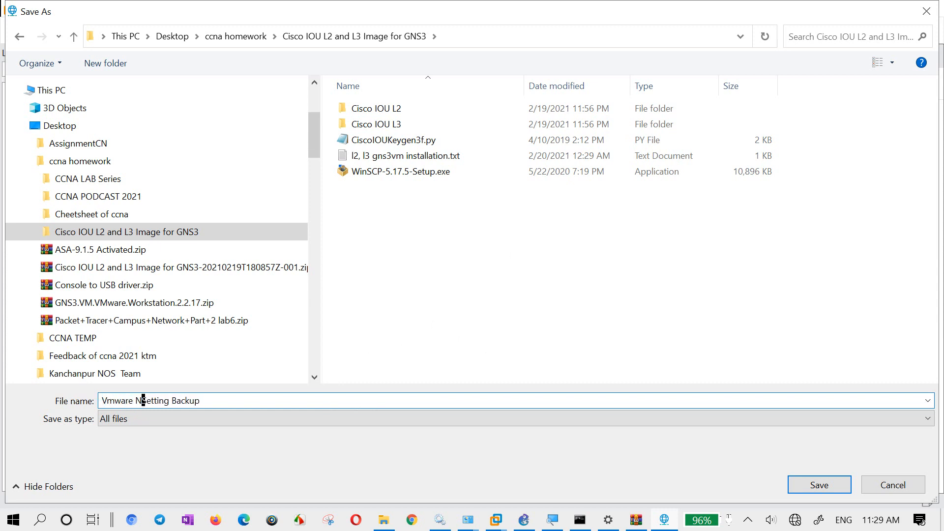
pyautogui.press('Return')
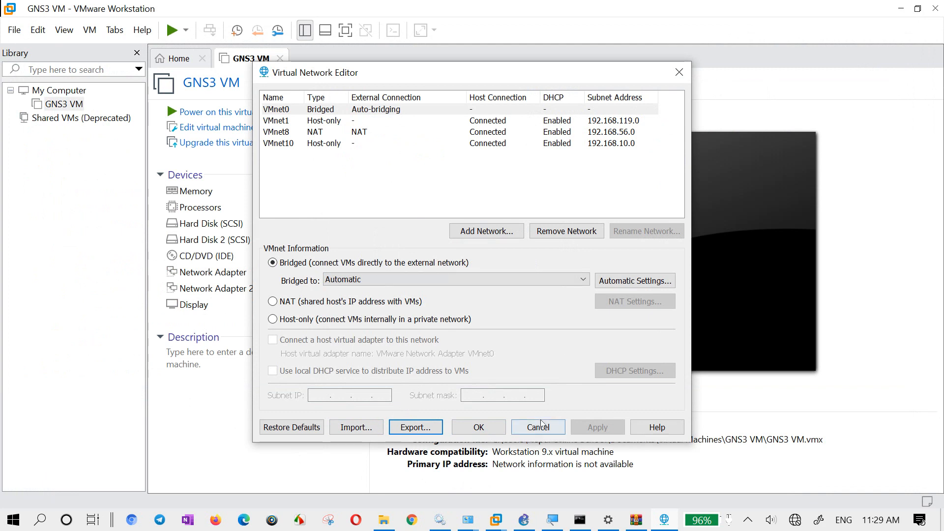
pyautogui.click(486, 426)
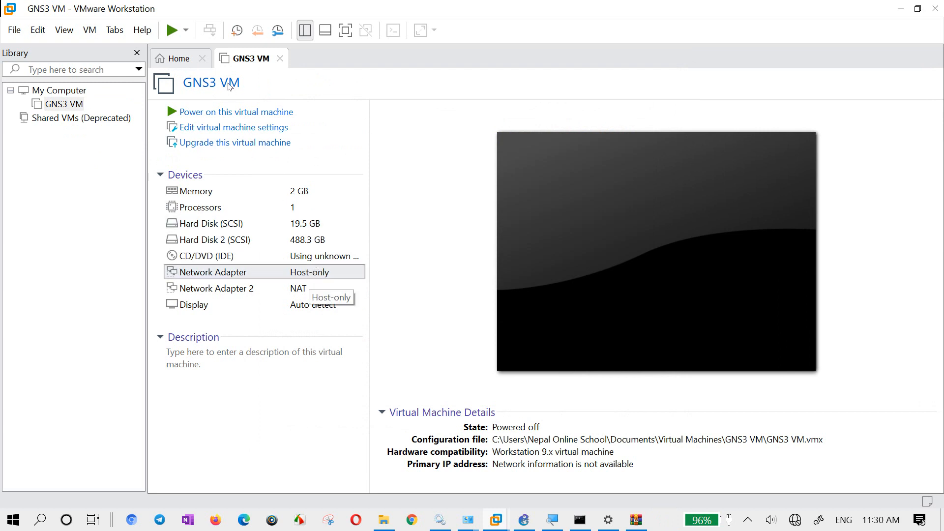
# - Connect the GNS3 VM's first network adapter to the custom virtual network VMnet10 (Host-only) and save the settings
pyautogui.doubleClick(321, 272)
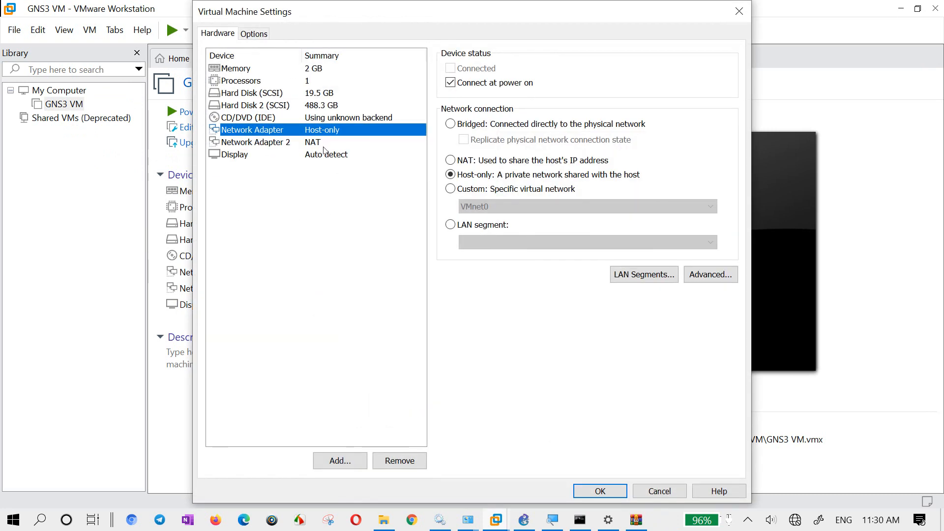
pyautogui.click(478, 194)
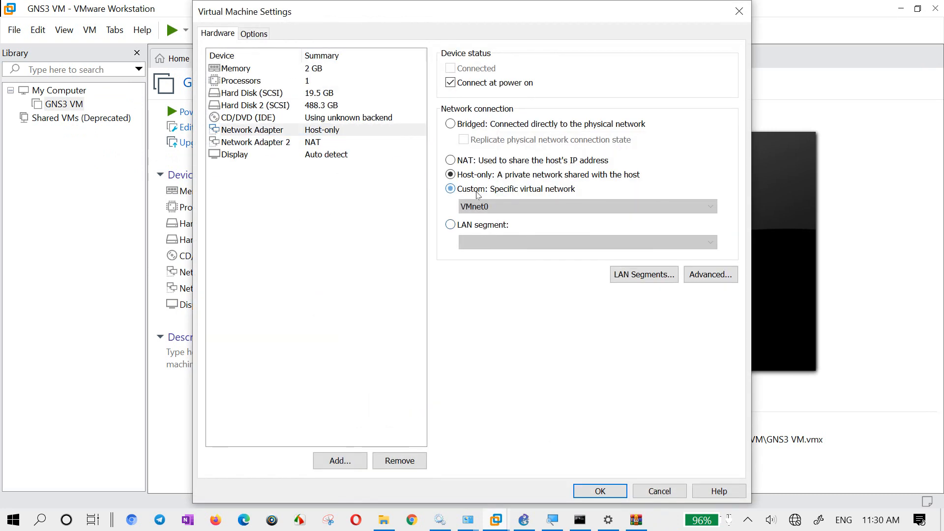
pyautogui.click(486, 209)
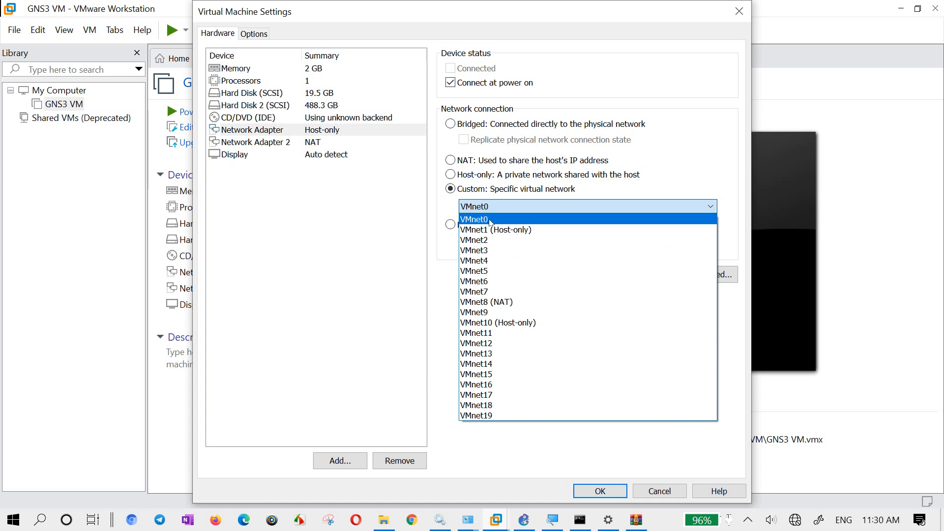
pyautogui.click(515, 322)
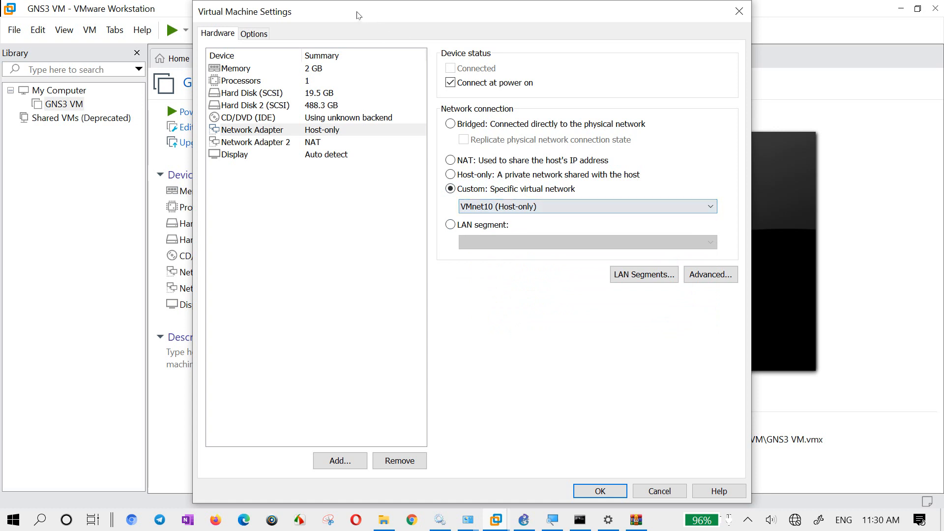
pyautogui.moveTo(359, 10); pyautogui.dragTo(480, 10)
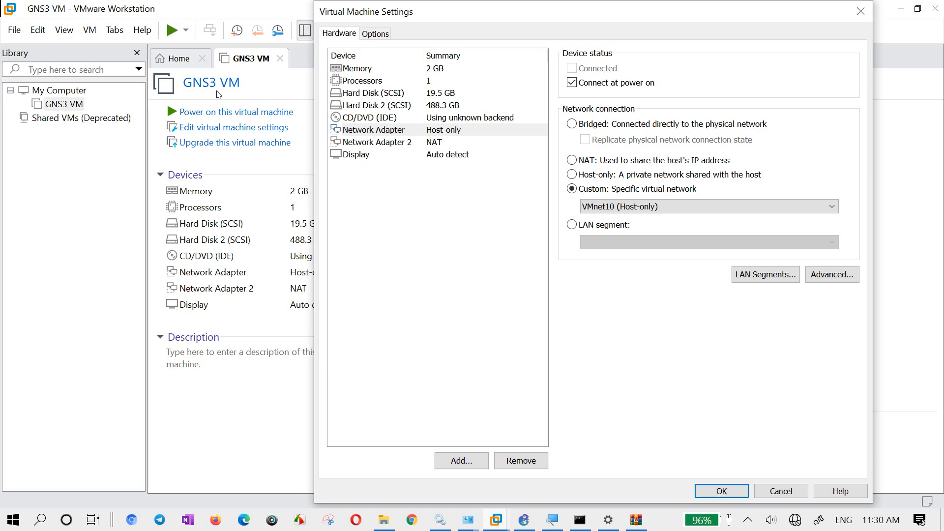
pyautogui.click(722, 492)
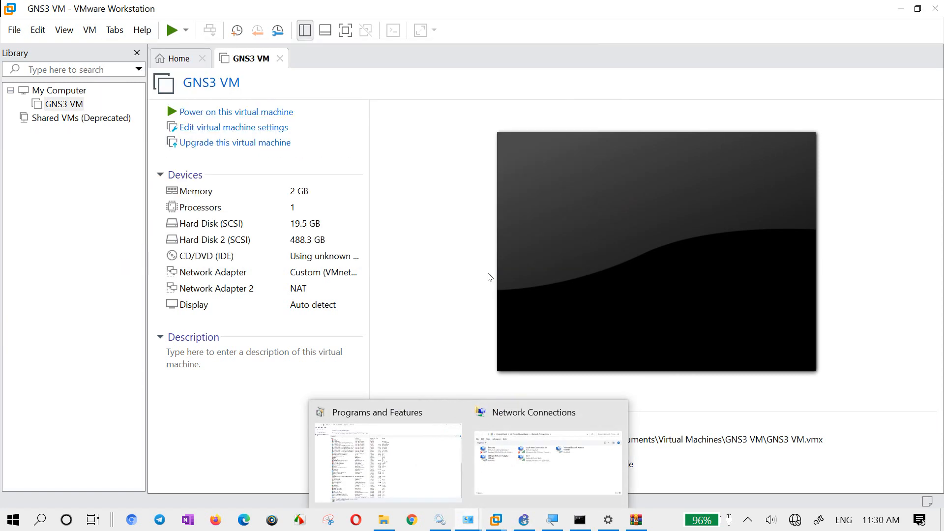
# - Run ncpa.cpl to open Windows Network Connections and check the IPv4 address in the VMware Network Adapter VMnet10 connection details
pyautogui.press('super+r')
pyautogui.press('Down')
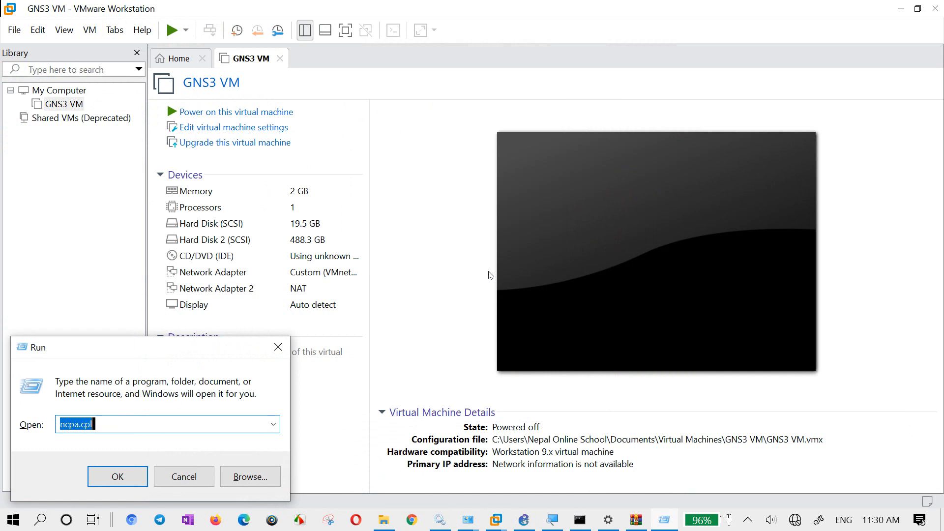
pyautogui.press('Return')
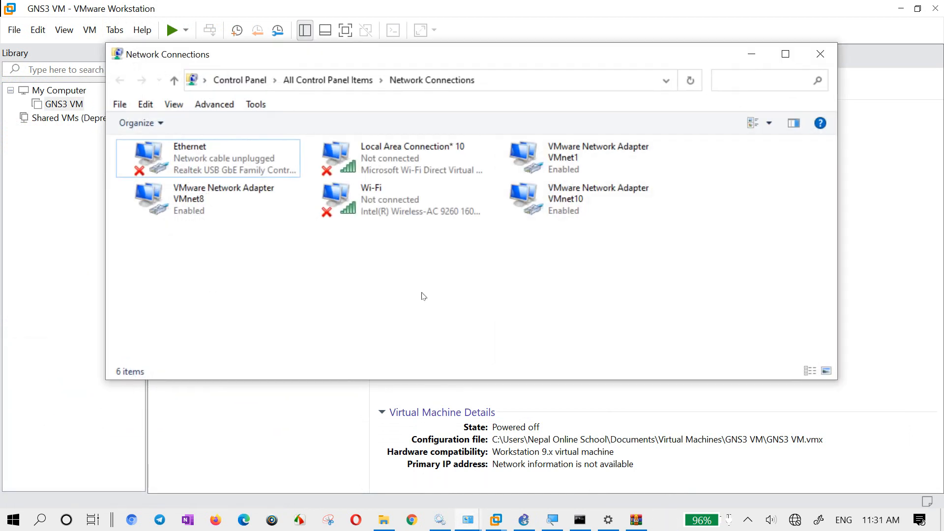
pyautogui.click(580, 197)
pyautogui.rightClick(580, 197)
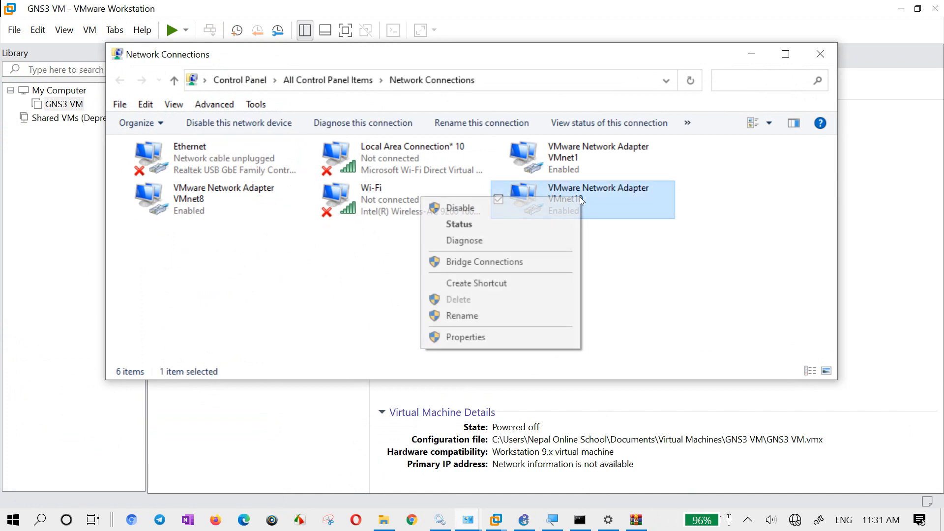
pyautogui.click(532, 224)
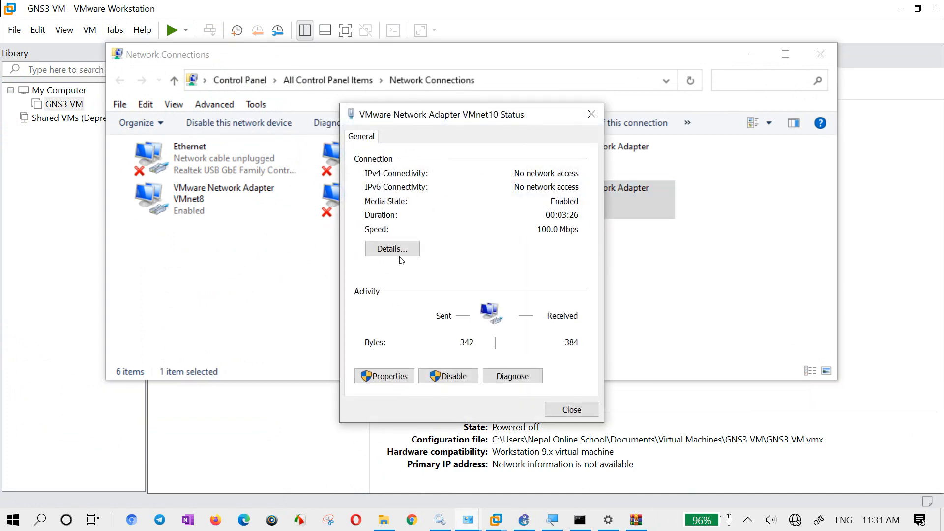
pyautogui.click(393, 249)
pyautogui.click(477, 237)
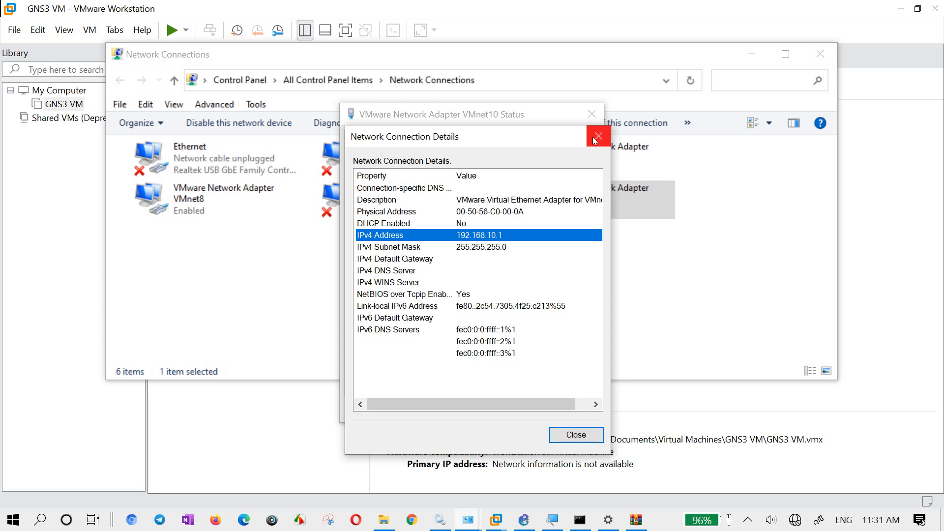
# - Run services.msc to open the Windows Services console, with Magnifier zoomed to 200%
pyautogui.press('super+r')
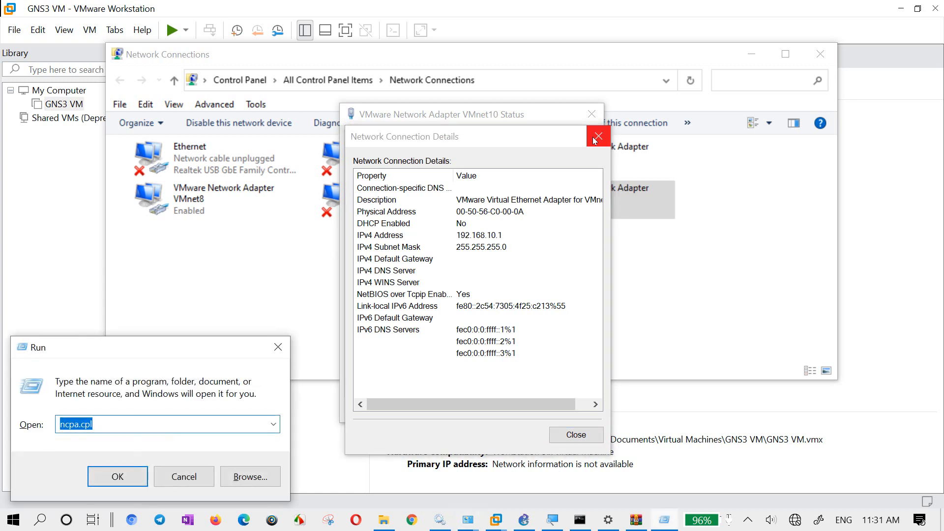
pyautogui.write('seervi')
pyautogui.press('BackSpace')
pyautogui.press('BackSpace')
pyautogui.press('BackSpace')
pyautogui.press('BackSpace')
pyautogui.write('rvices.msc')
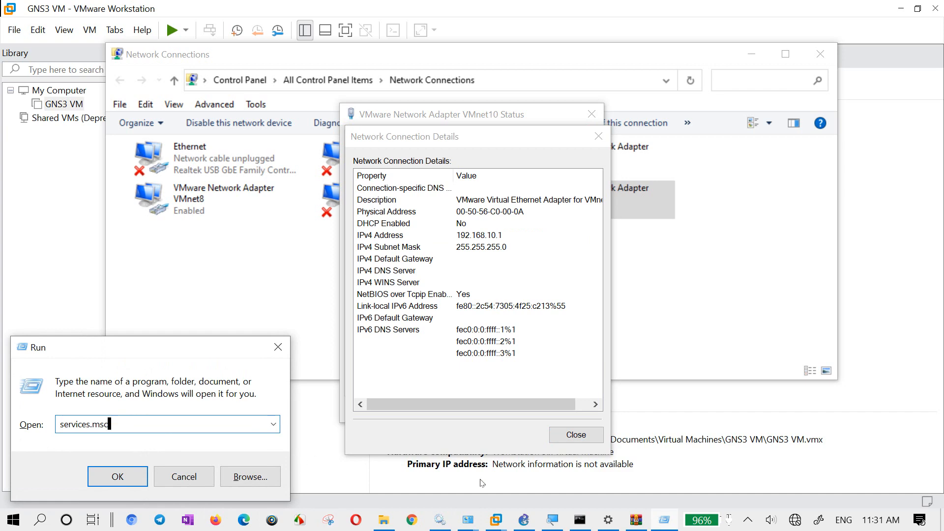
pyautogui.click(551, 525)
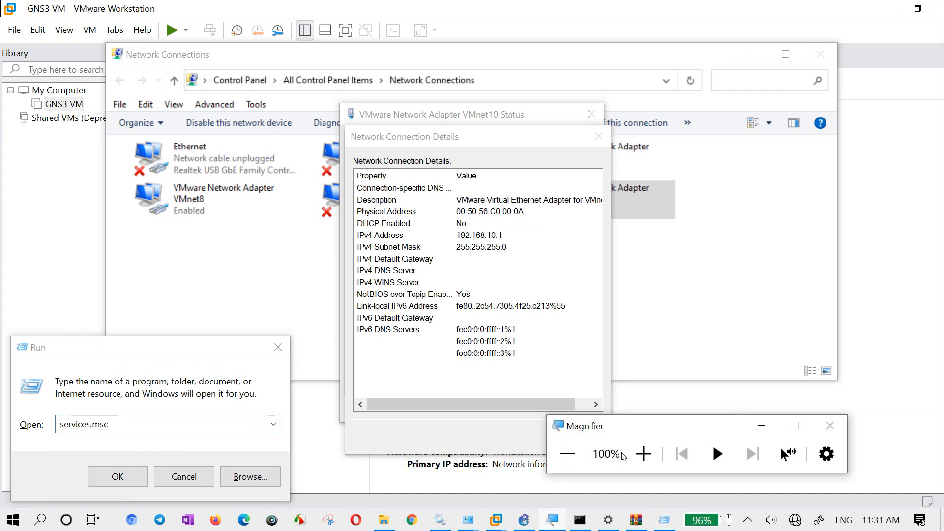
pyautogui.click(642, 453)
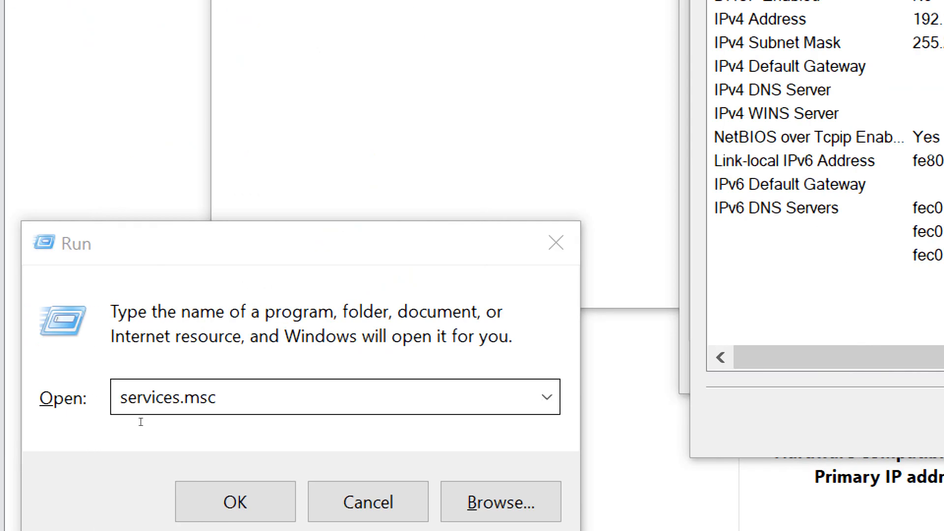
pyautogui.click(69, 427)
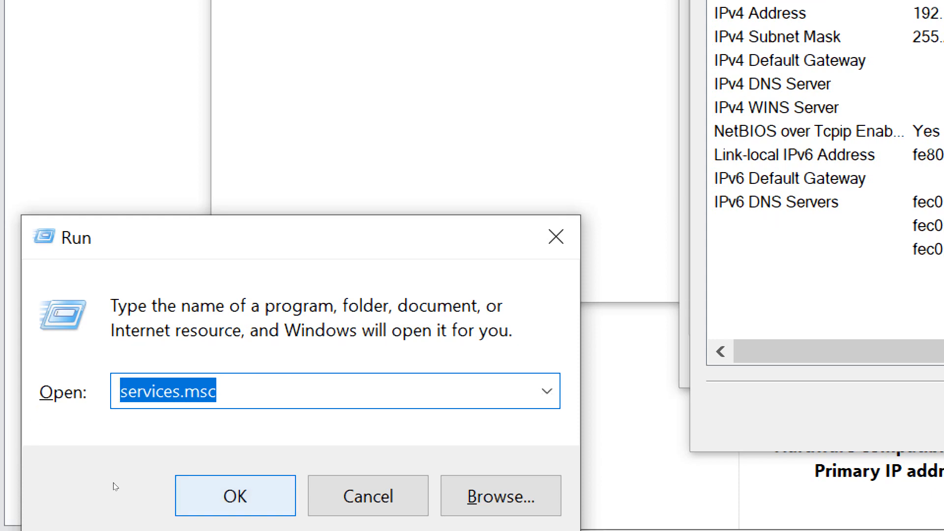
pyautogui.press('Return')
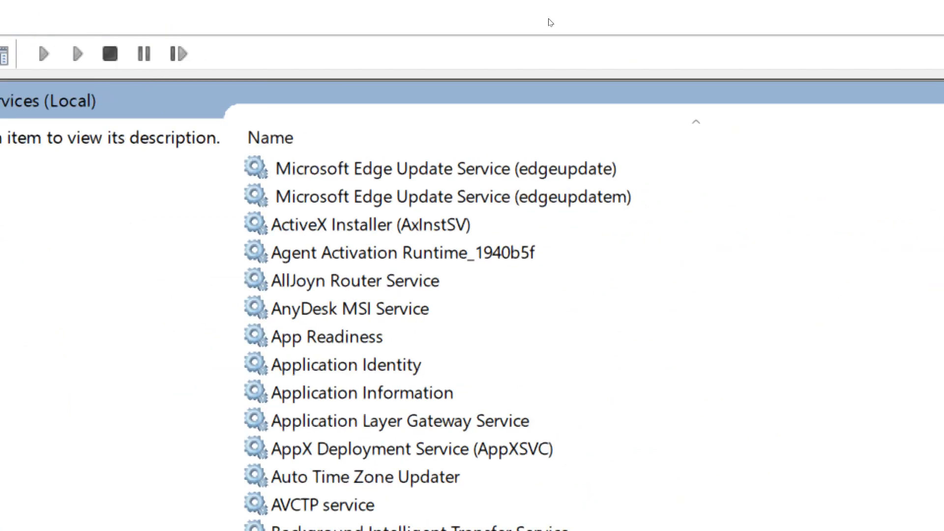
# - Browse the services beginning with S in the list, from Secondary Logon down to Shell Hardware Detection
pyautogui.press('Tab')
pyautogui.press('s')
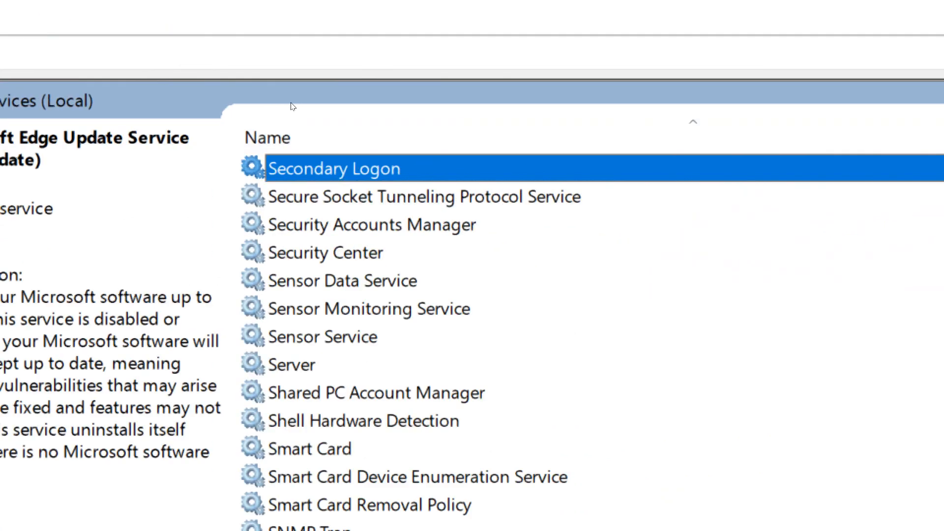
pyautogui.press('Down')
pyautogui.press('Down')
pyautogui.press('Down')
pyautogui.press('Down')
pyautogui.press('Down')
pyautogui.press('Down')
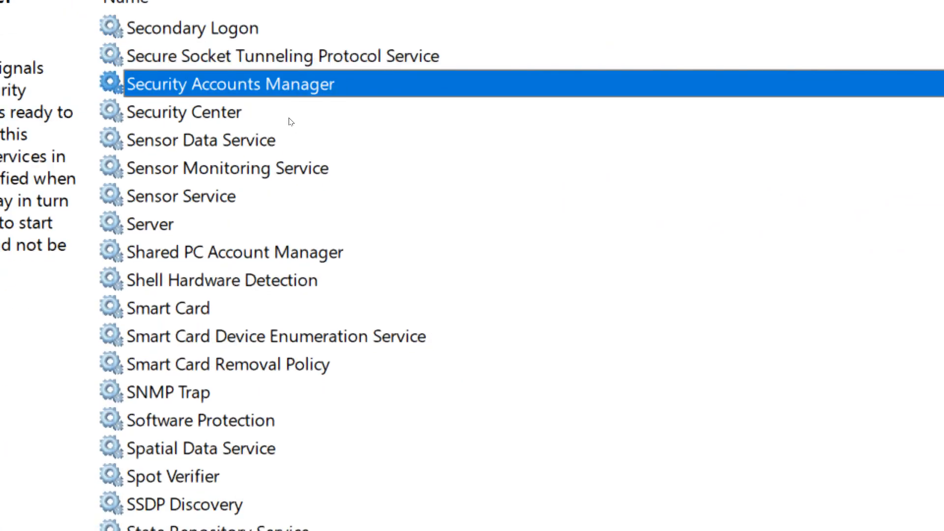
pyautogui.press('Down')
pyautogui.press('Down')
pyautogui.press('Down')
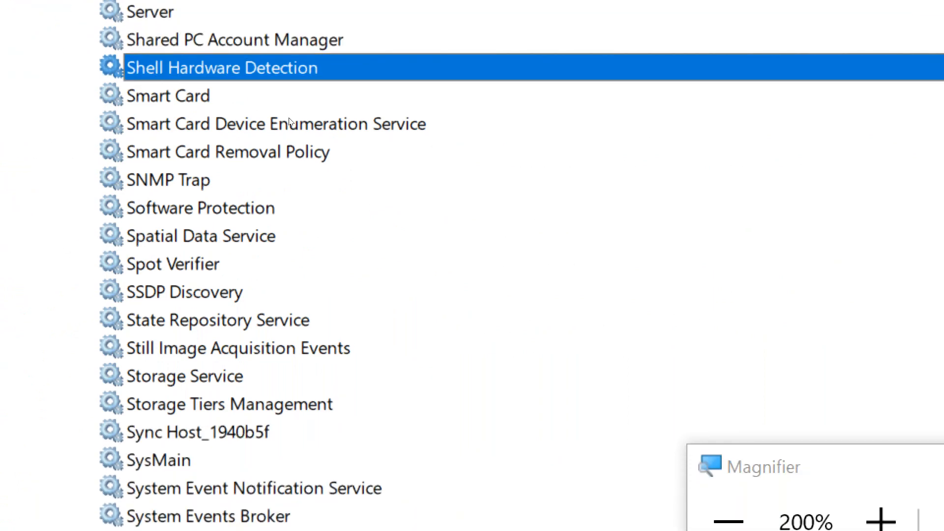
pyautogui.press('Up')
pyautogui.press('Up')
pyautogui.press('Up')
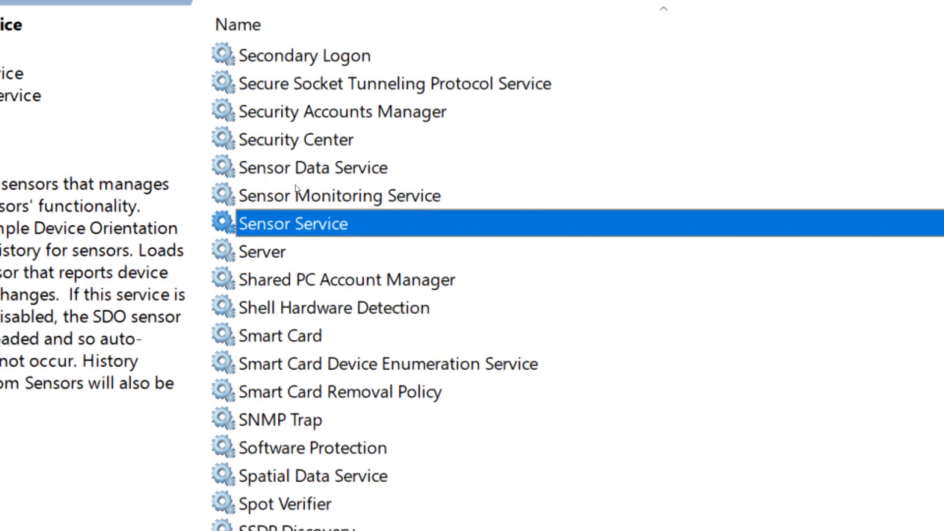
# - Select VMware DHCP Service in the services list and restart it
pyautogui.press('v')
pyautogui.press('Down')
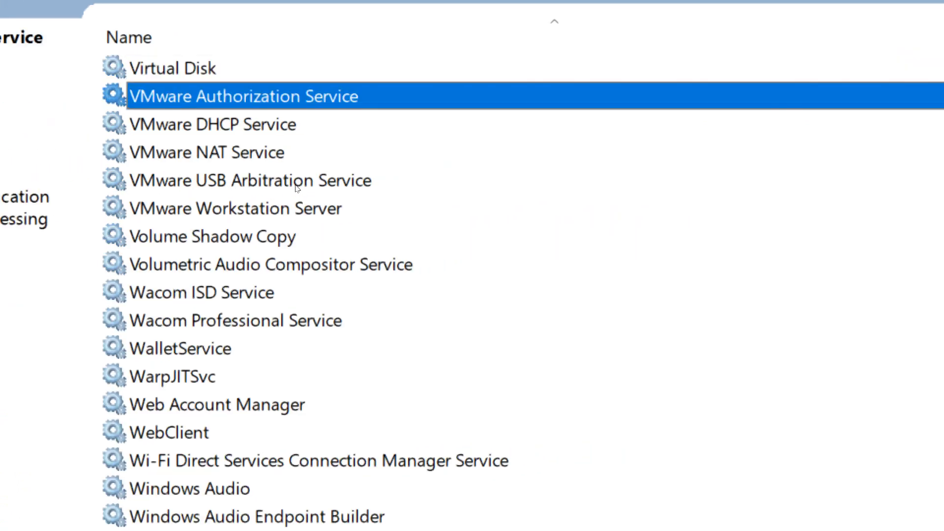
pyautogui.press('Down')
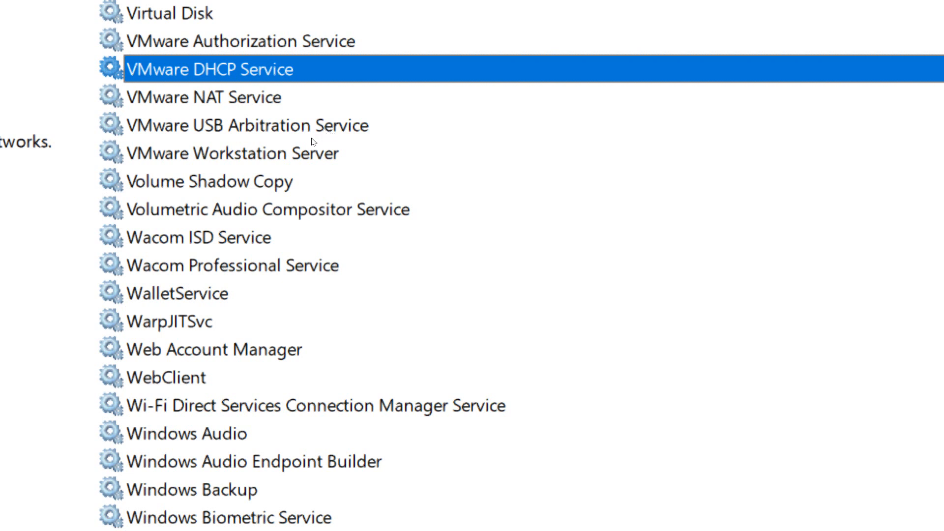
pyautogui.press('Down')
pyautogui.press('Up')
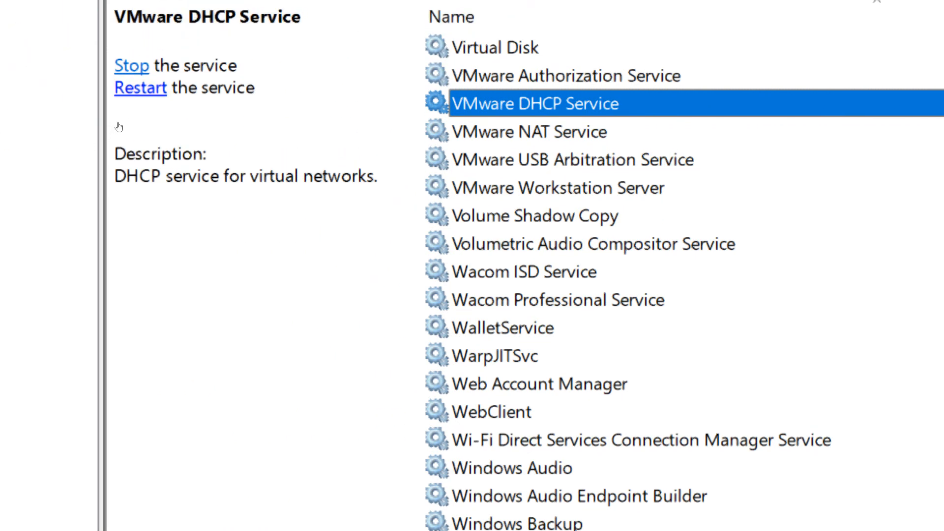
pyautogui.click(119, 126)
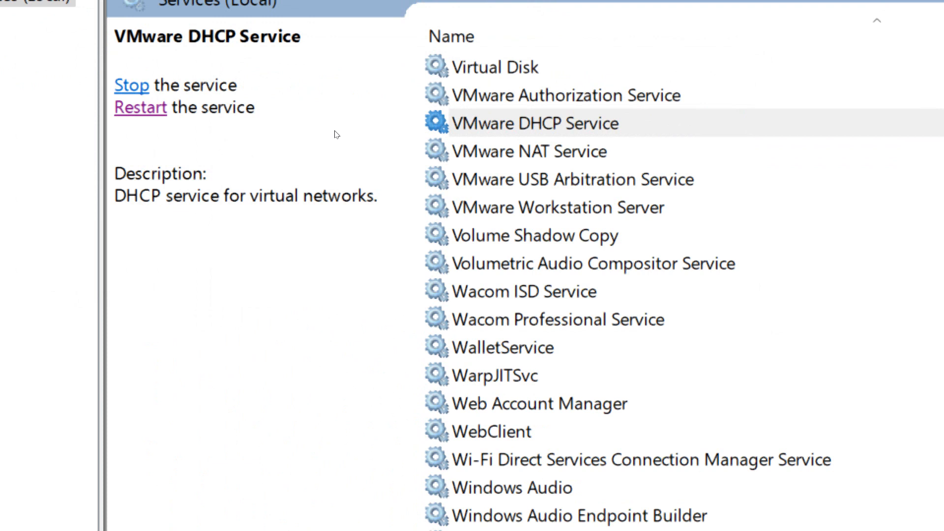
# - Review the actions available for VMware DHCP Service, including its All Tasks options, and refresh it
pyautogui.rightClick(589, 127)
pyautogui.press('Up')
pyautogui.press('Up')
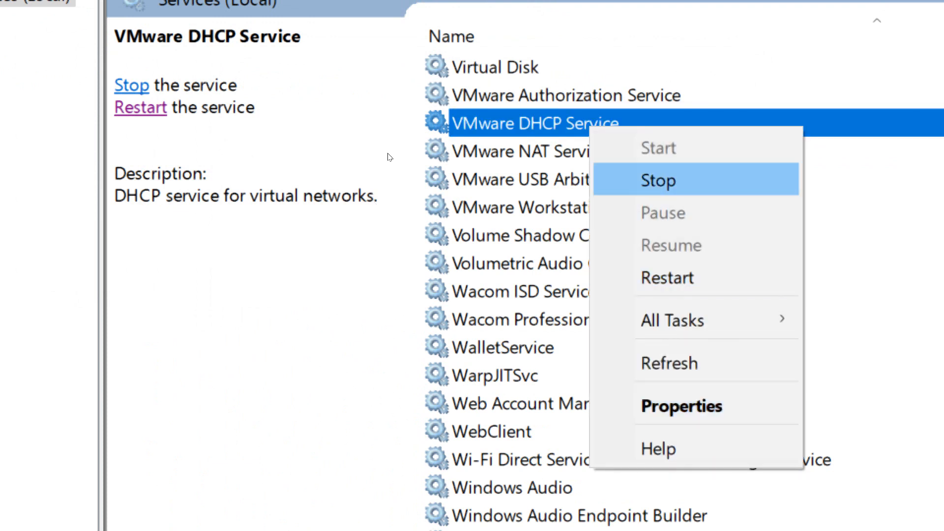
pyautogui.press('Down')
pyautogui.press('Down')
pyautogui.press('Down')
pyautogui.press('Down')
pyautogui.press('Right')
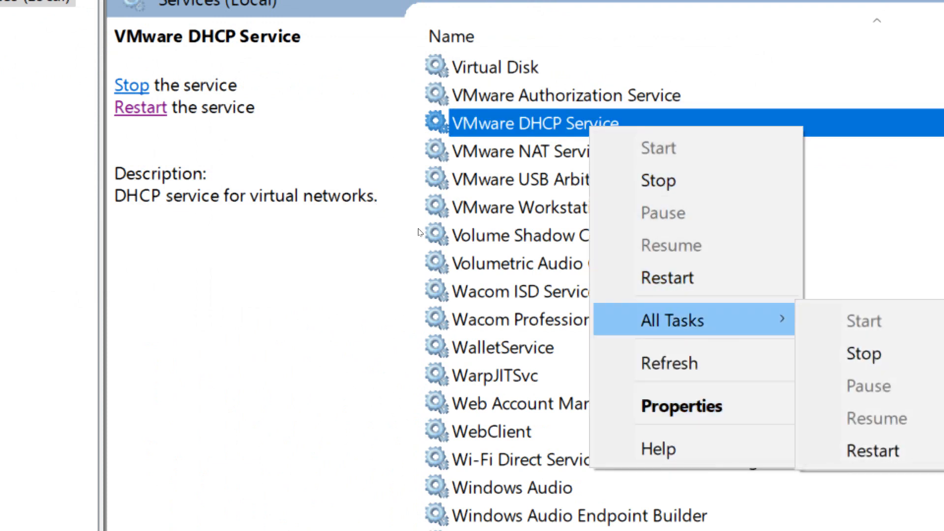
pyautogui.click(651, 365)
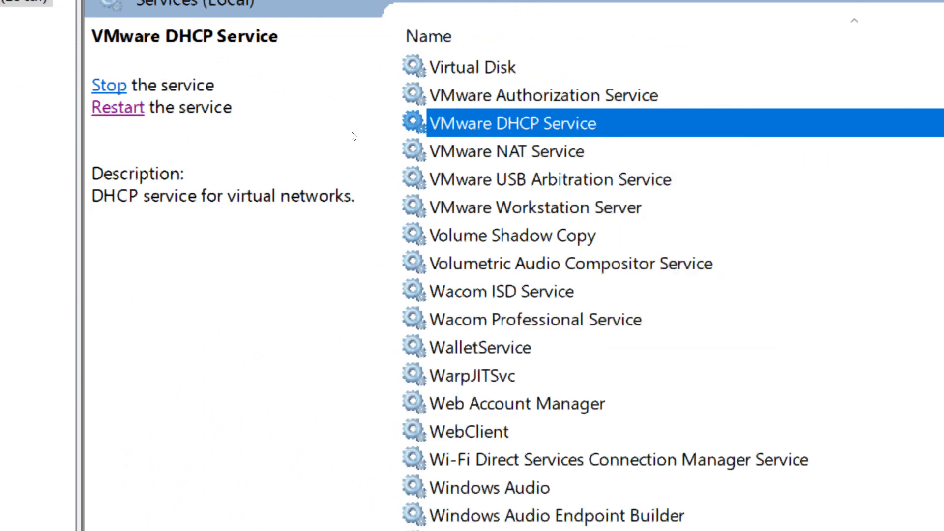
# - Open the VMware DHCP Service properties and examine its description and executable path
pyautogui.rightClick(584, 124)
pyautogui.press('Return')
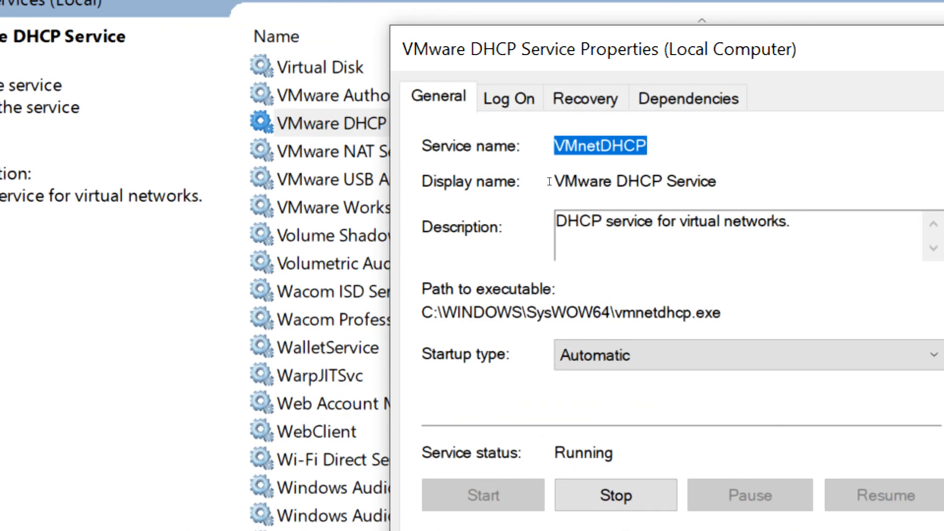
pyautogui.moveTo(791, 221); pyautogui.dragTo(557, 221)
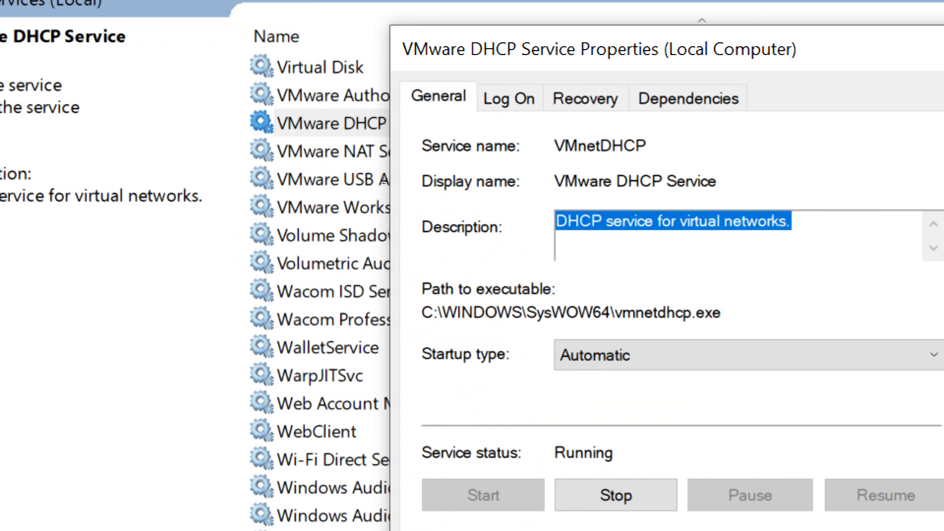
pyautogui.click(562, 241)
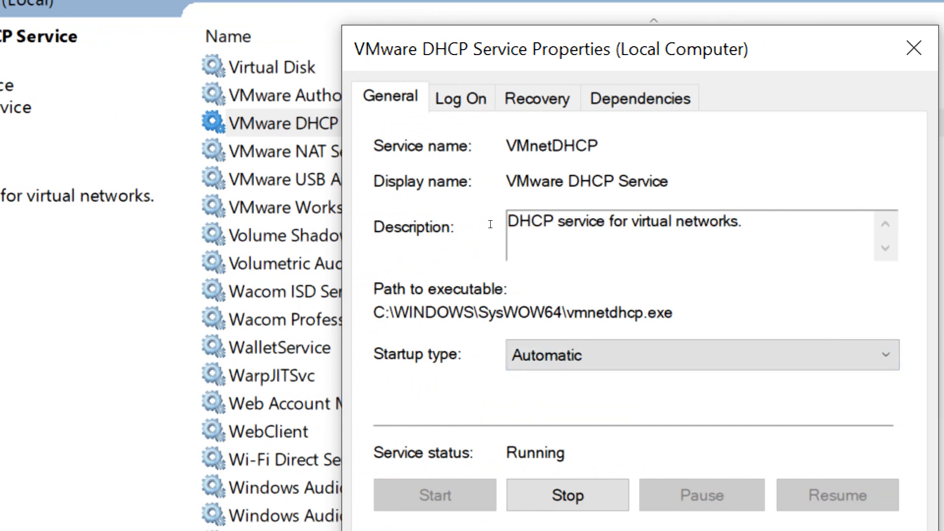
pyautogui.moveTo(674, 313); pyautogui.dragTo(378, 313)
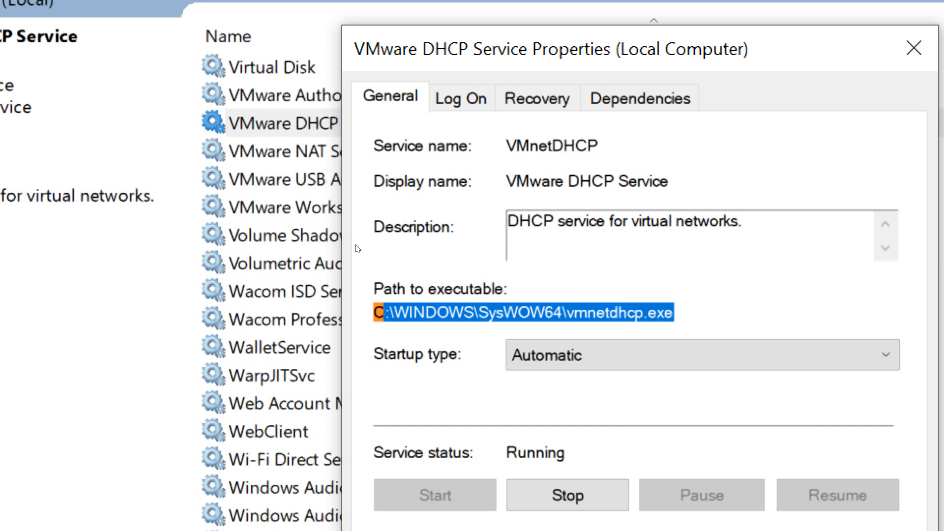
# - Review the startup type options of VMware DHCP Service, choosing Manual and restoring Automatic
pyautogui.press('Tab')
pyautogui.hotkey('alt', 'Down')
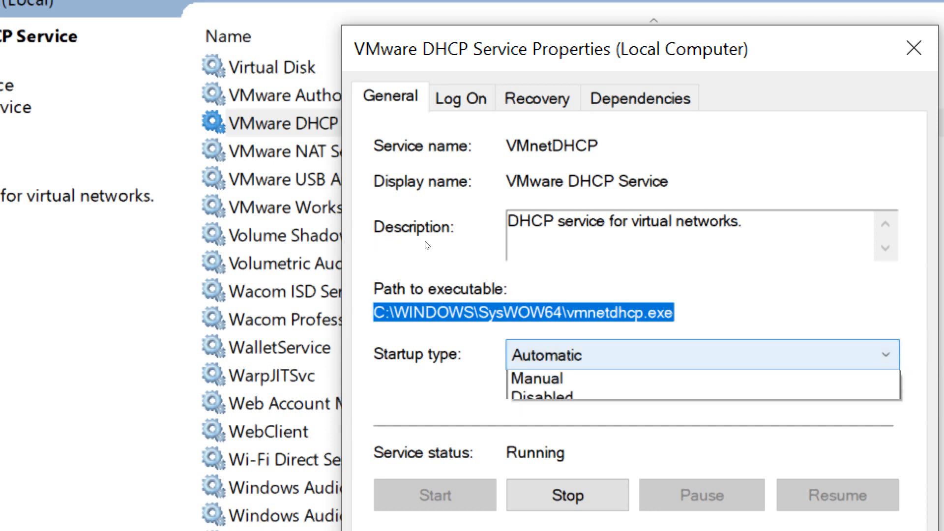
pyautogui.press('Up')
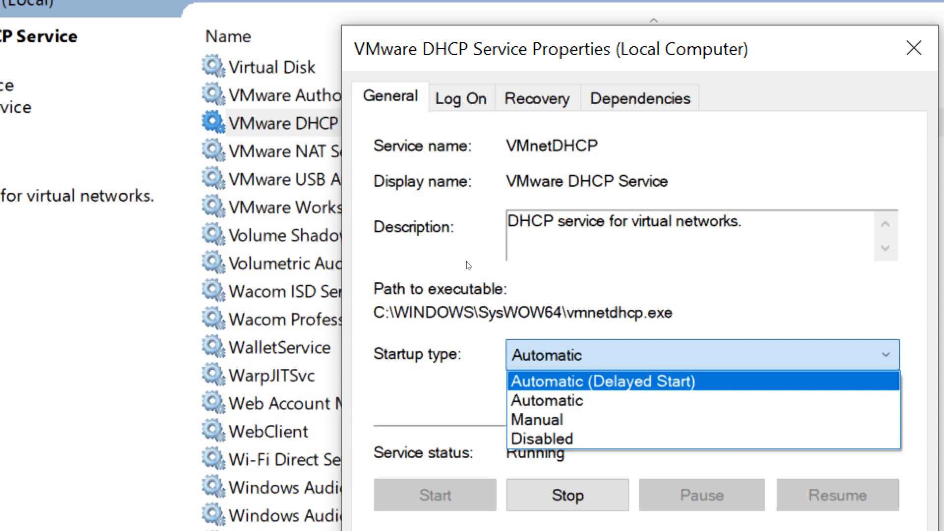
pyautogui.press('Down')
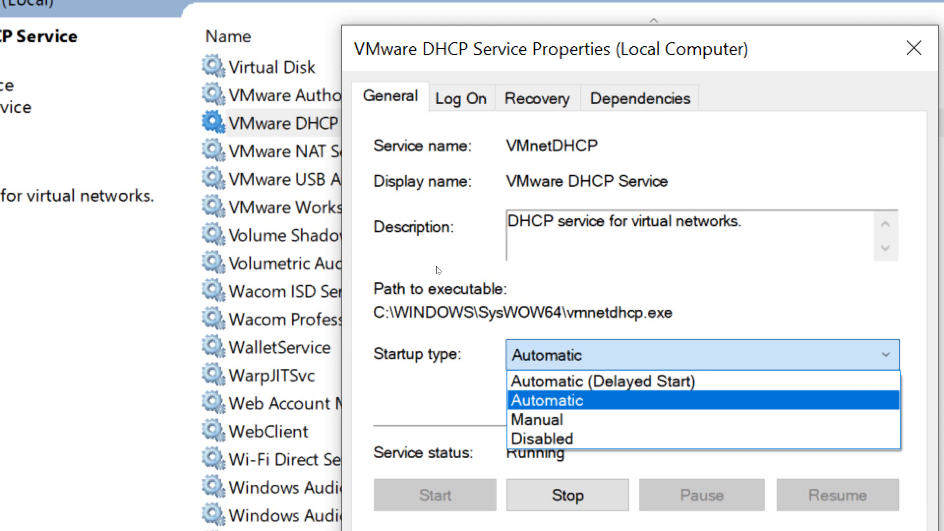
pyautogui.press('Down')
pyautogui.press('Return')
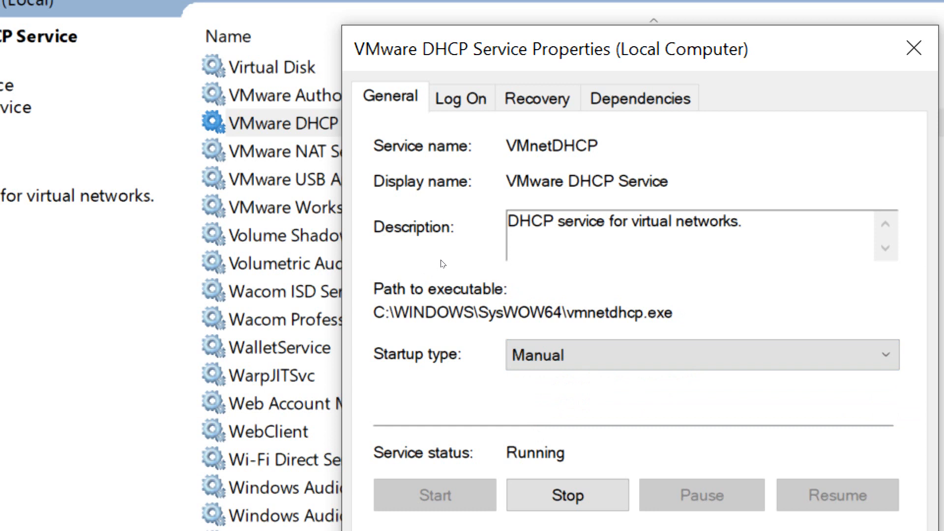
pyautogui.click(703, 355)
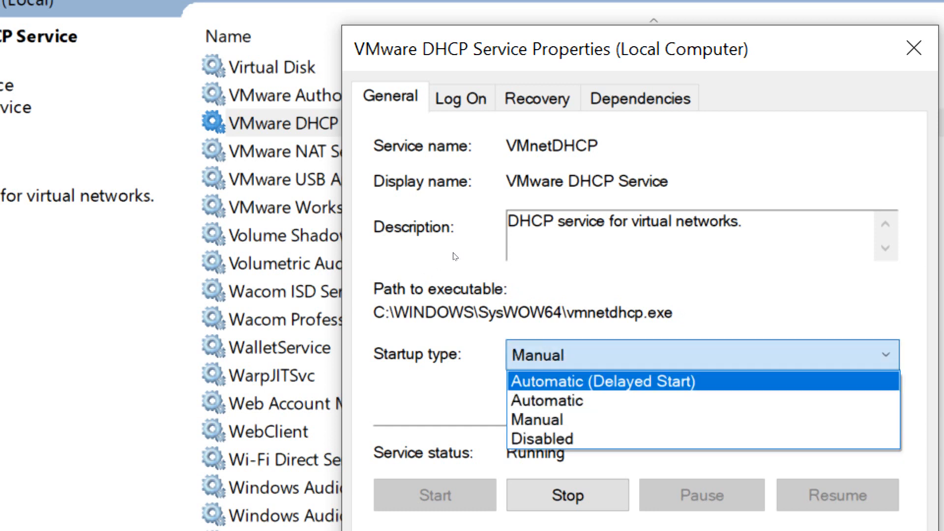
pyautogui.click(659, 400)
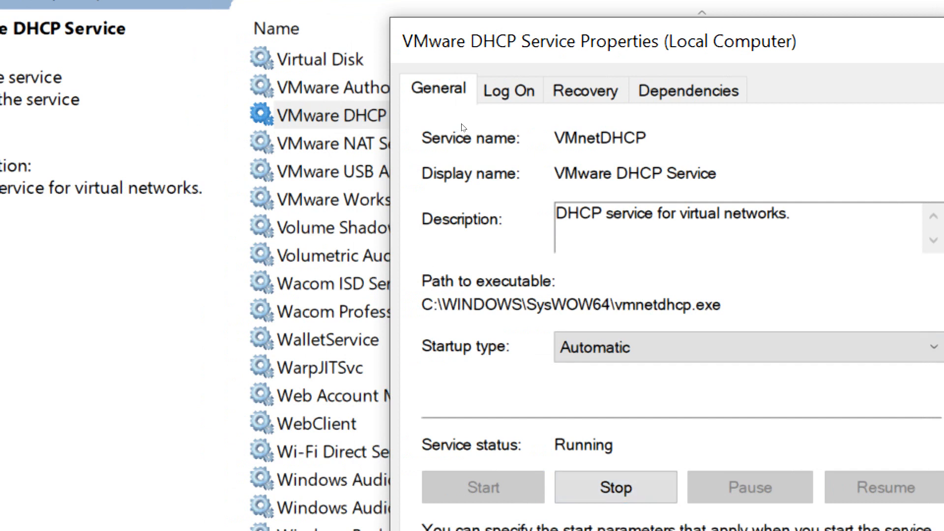
# - Examine the dependencies of VMware DHCP Service and close its properties
pyautogui.click(689, 90)
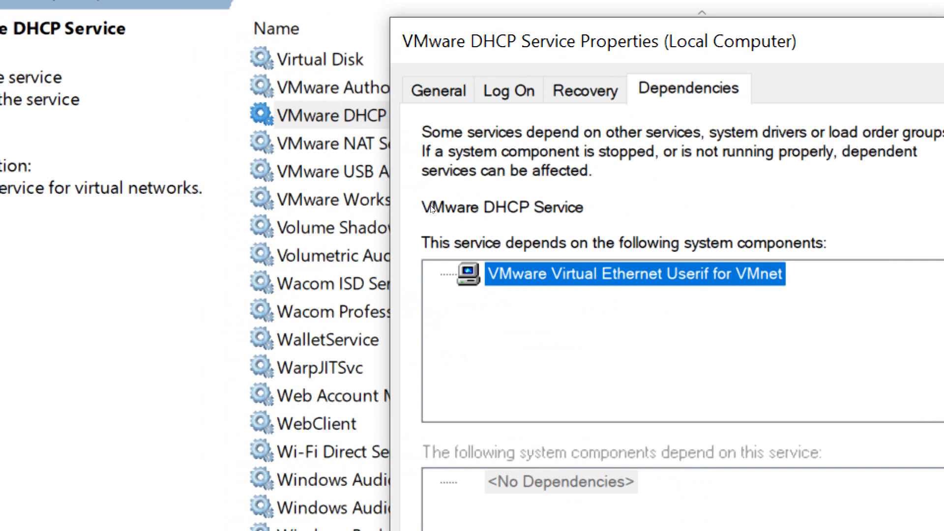
pyautogui.click(437, 90)
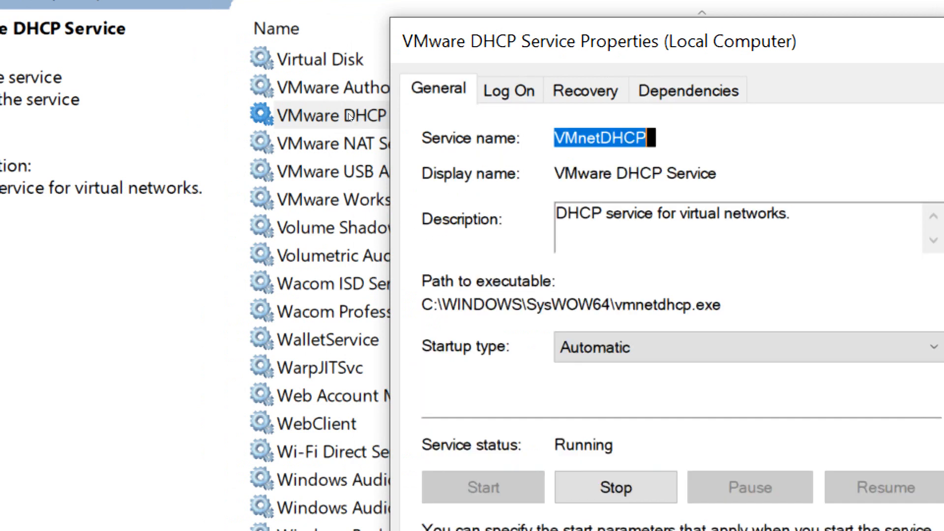
pyautogui.hotkey('ctrl', 'shift', 'Tab')
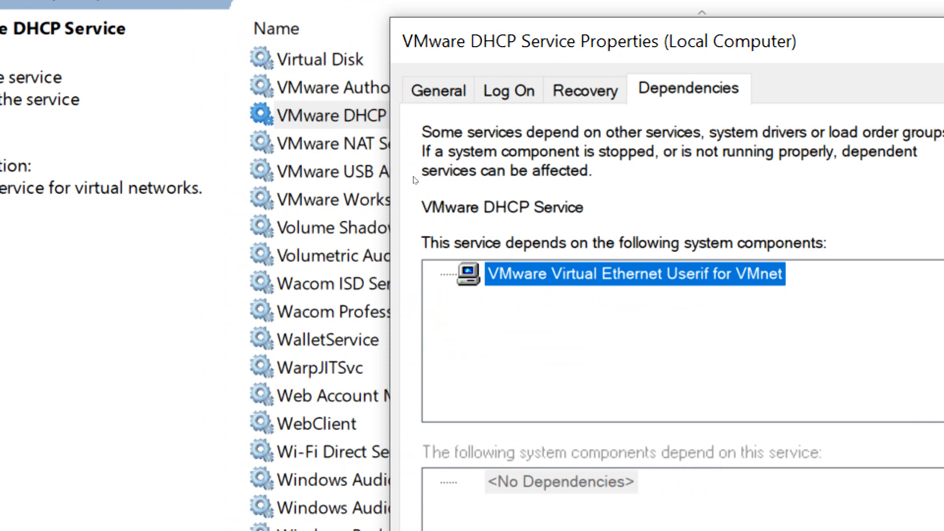
pyautogui.hotkey('ctrl', 'Tab')
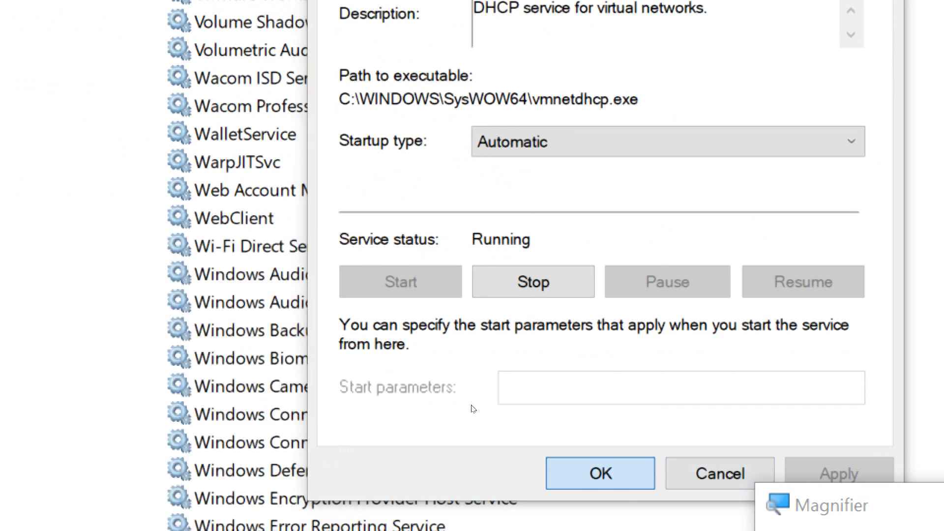
pyautogui.press('Return')
# - Go back to the VMware entries in the services list and select VMware DHCP Service
pyautogui.scroll(5, 295, 168)
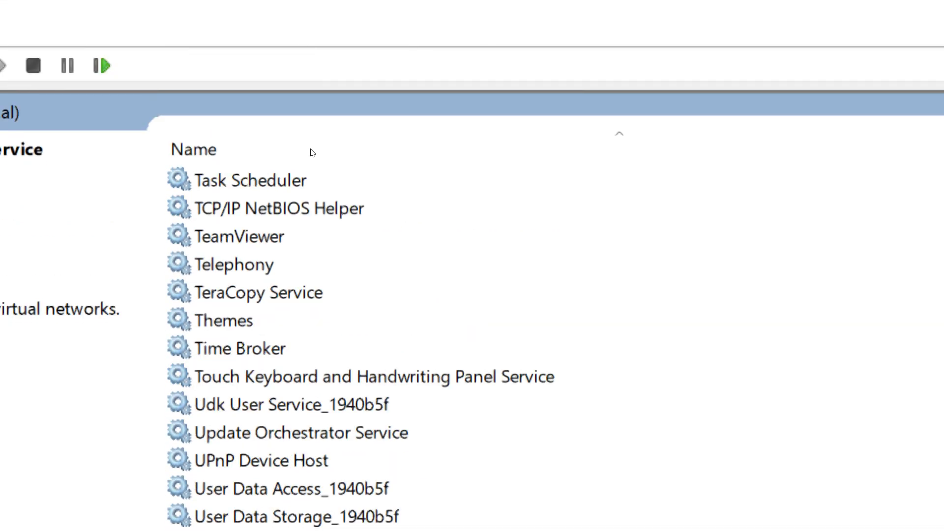
pyautogui.click(313, 153)
pyautogui.press('v')
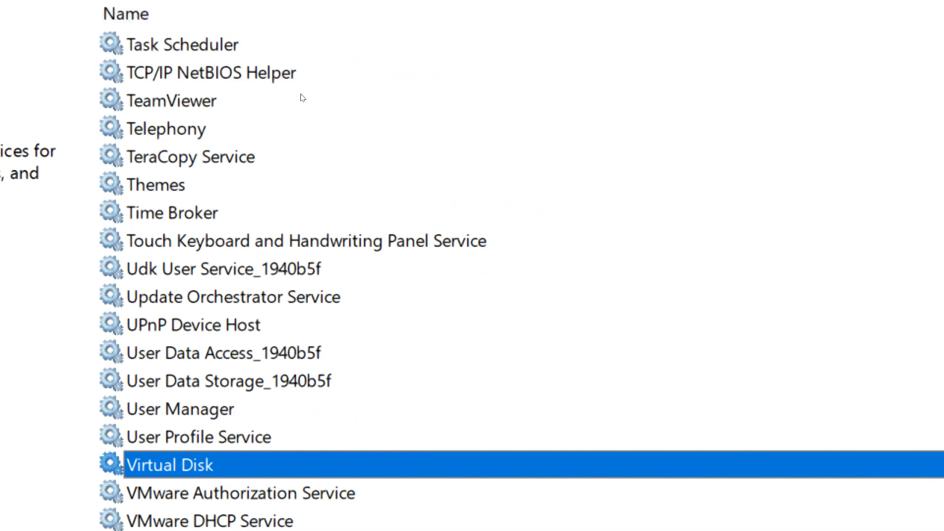
pyautogui.press('v')
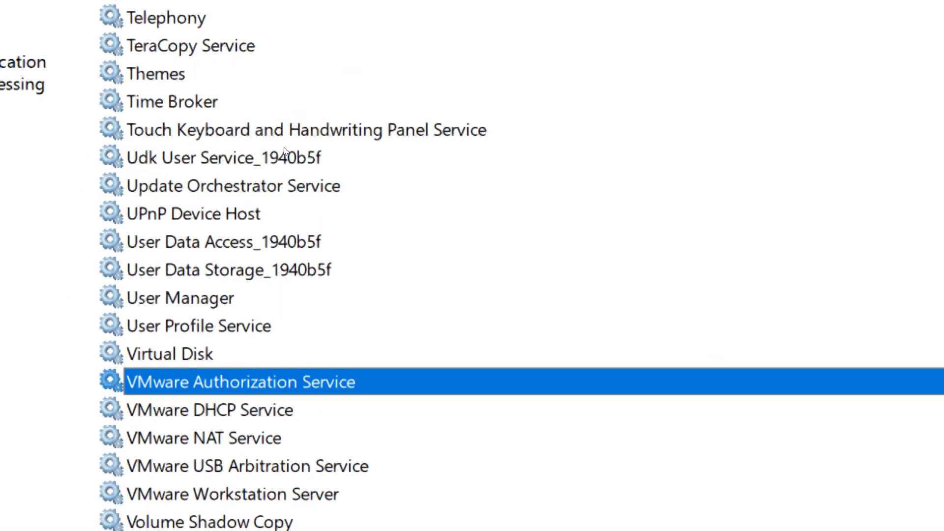
pyautogui.press('v')
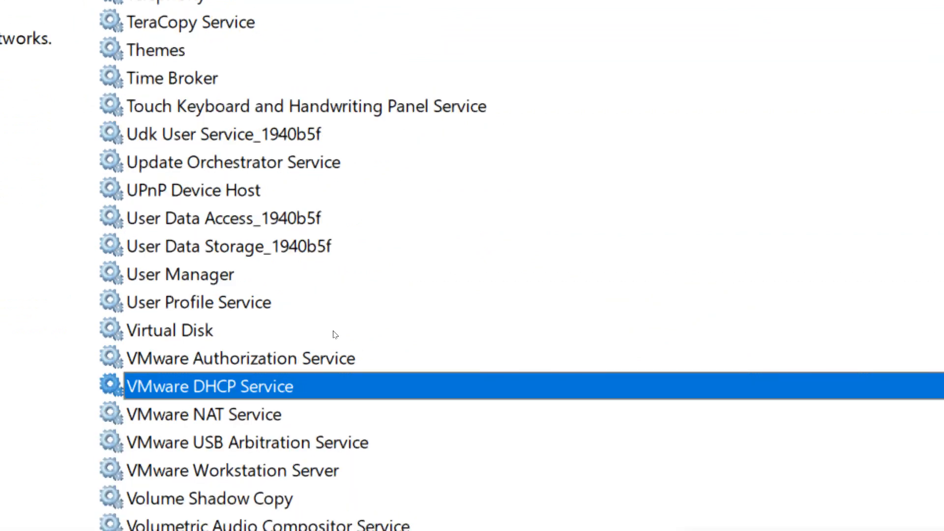
# - Restart the VMware DHCP Service and return the screen magnification to 100%
pyautogui.press('Menu')
pyautogui.press('Down')
pyautogui.press('Down')
pyautogui.press('Down')
pyautogui.press('Down')
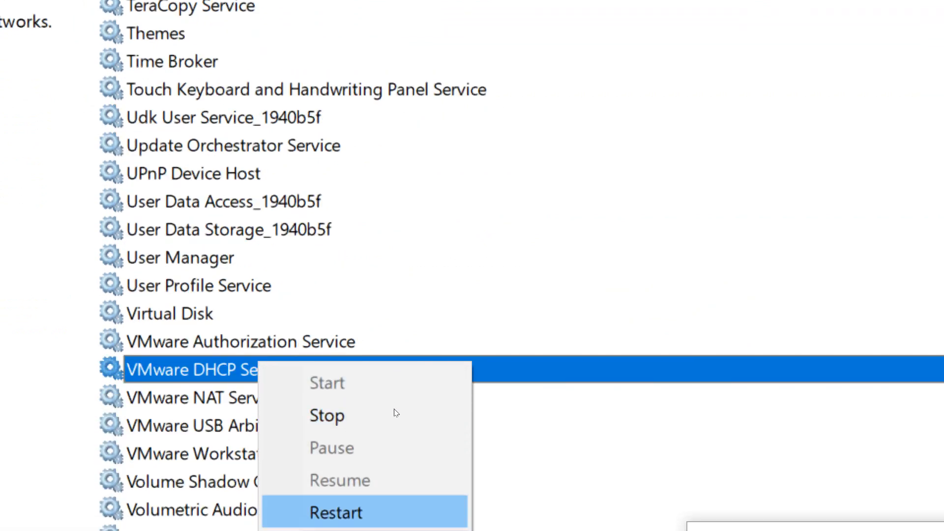
pyautogui.press('Return')
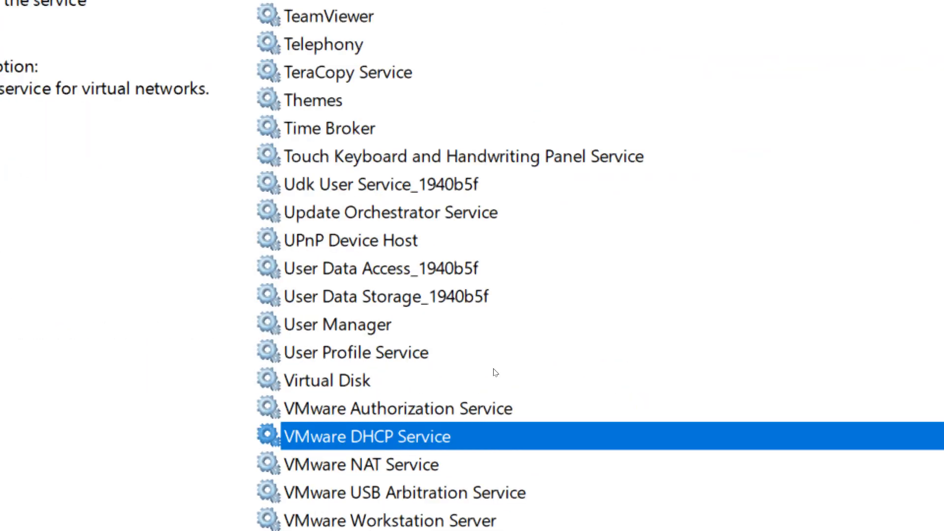
pyautogui.press('super+minus')
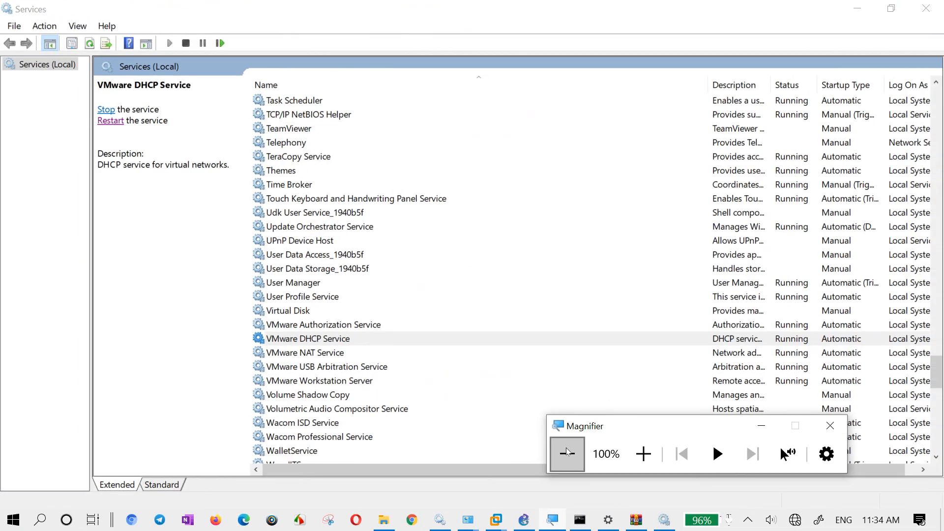
pyautogui.click(723, 17)
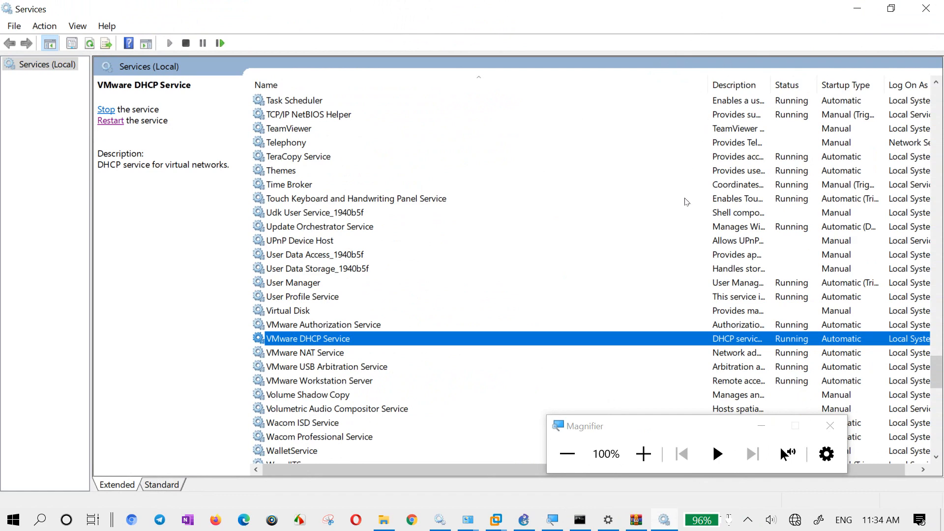
pyautogui.click(349, 394)
pyautogui.scroll(-3, 406, 394)
pyautogui.scroll(-2, 406, 394)
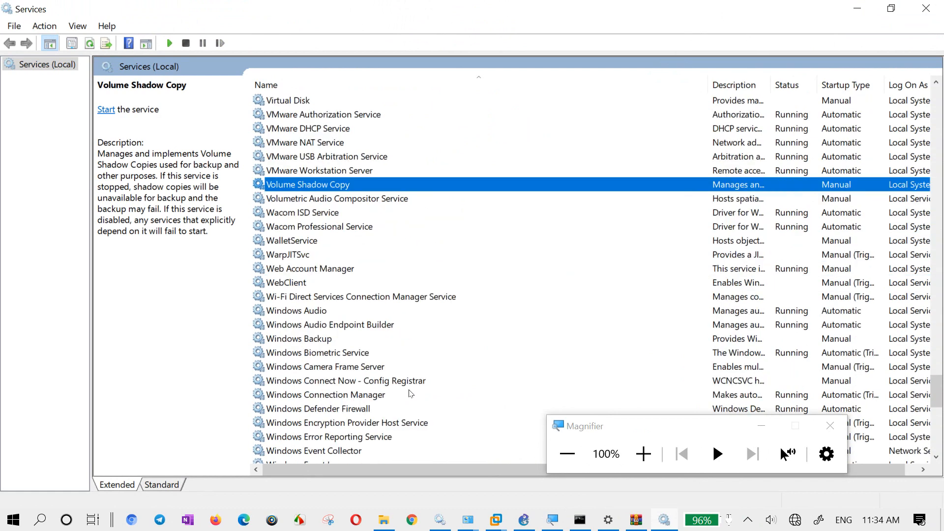
pyautogui.click(309, 283)
pyautogui.click(318, 270)
pyautogui.click(328, 242)
pyautogui.click(347, 352)
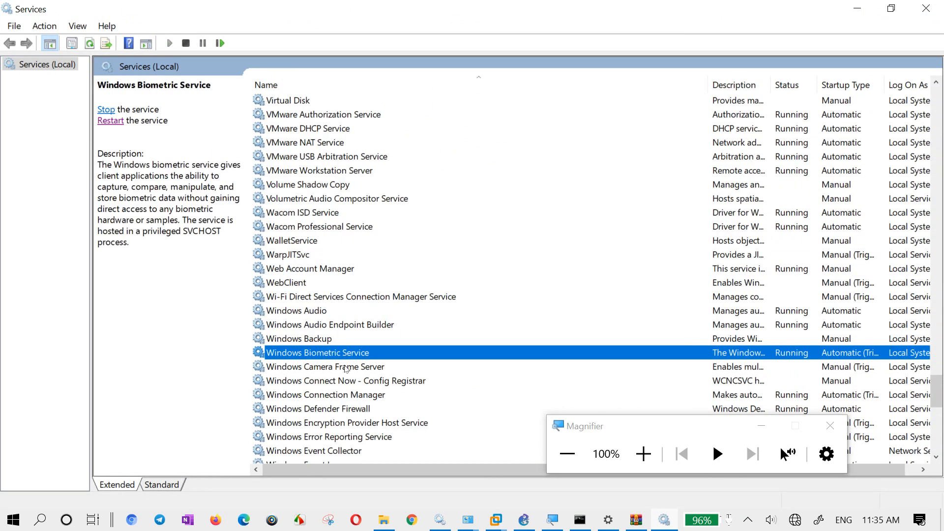
pyautogui.click(344, 382)
pyautogui.click(342, 422)
pyautogui.click(343, 437)
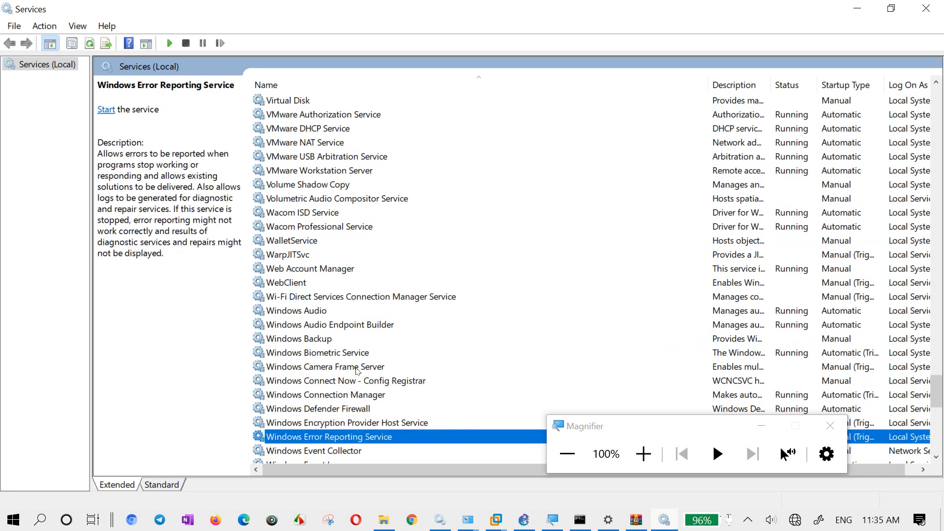
pyautogui.click(358, 371)
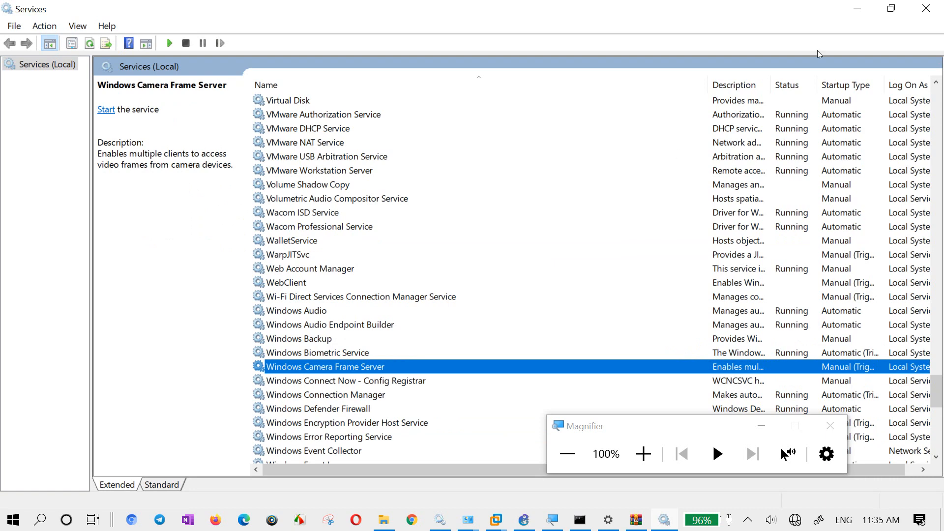
# - Minimize the Services window and close the details and status dialogs of the VMnet10 adapter
pyautogui.click(858, 8)
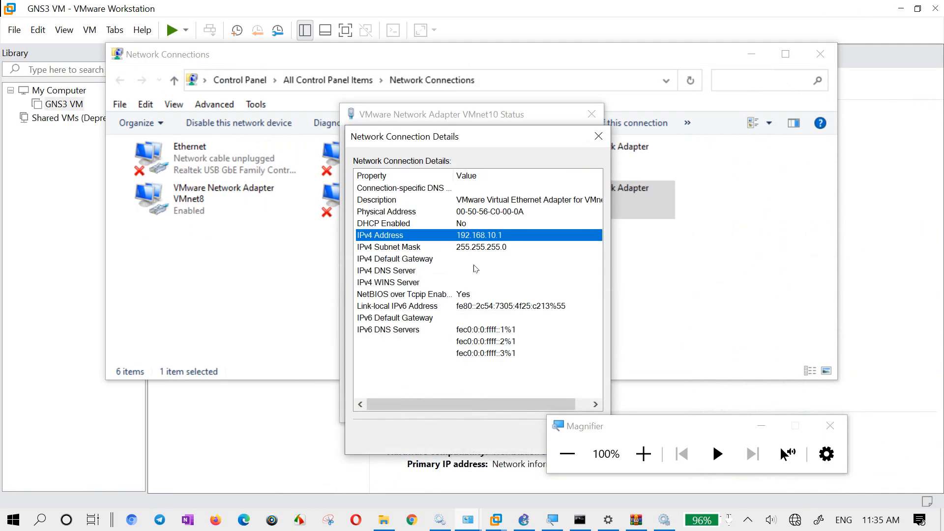
pyautogui.click(599, 137)
pyautogui.click(592, 114)
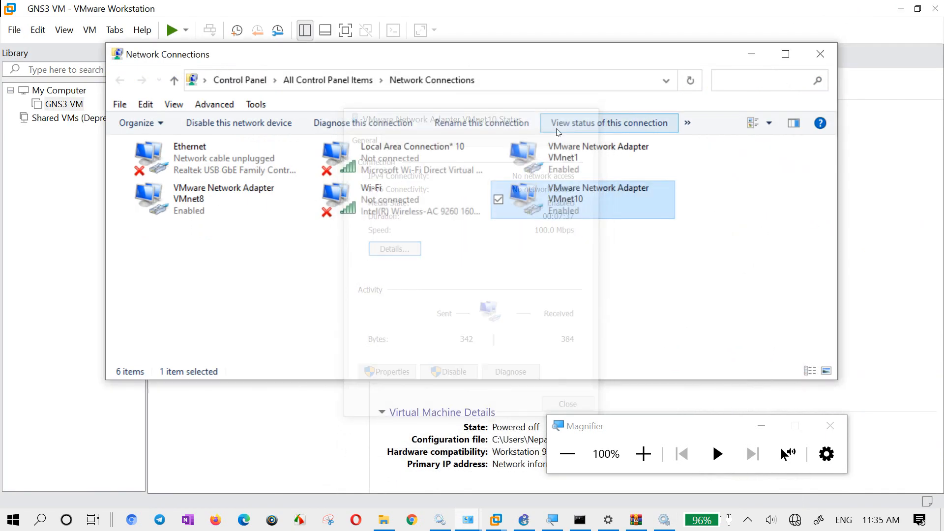
pyautogui.rightClick(572, 202)
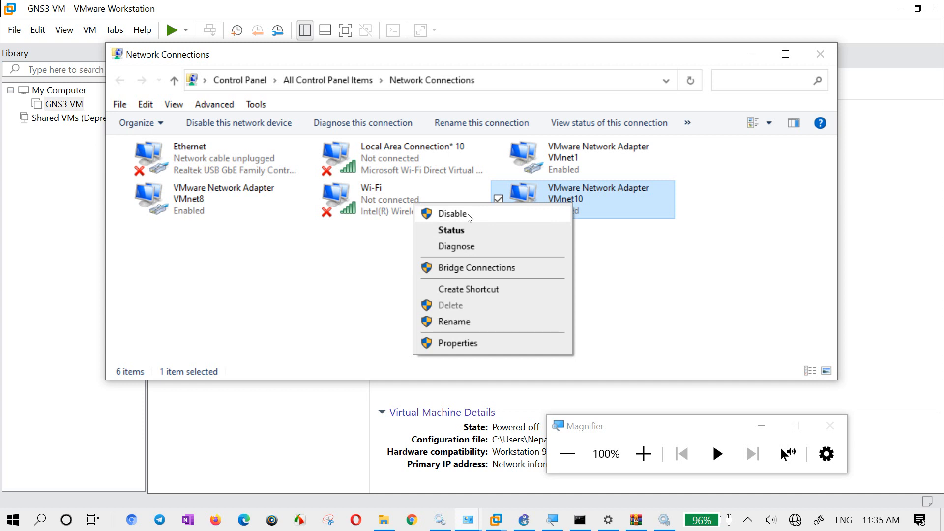
pyautogui.click(374, 261)
pyautogui.moveTo(190, 261); pyautogui.dragTo(644, 148)
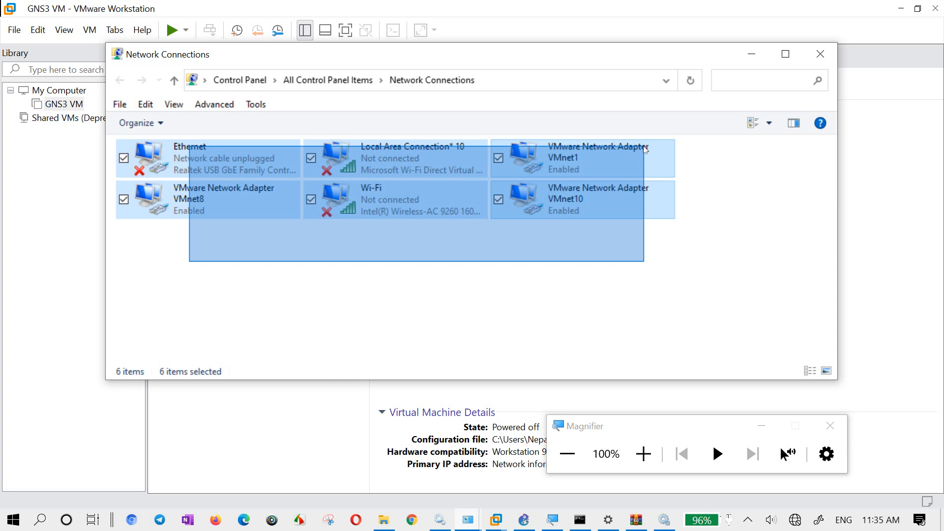
pyautogui.moveTo(644, 146); pyautogui.dragTo(644, 146)
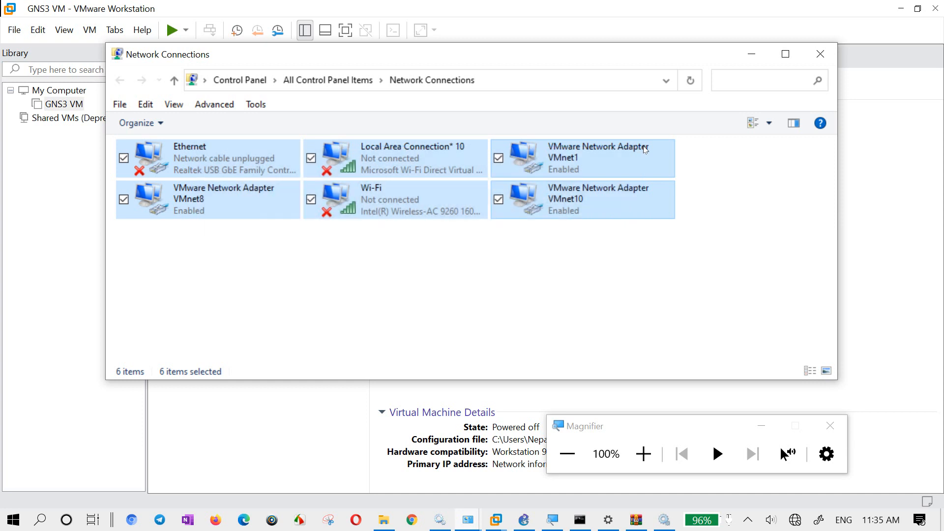
pyautogui.click(589, 257)
# - Disable and re-enable the VMware Network Adapter VMnet10, refreshing the network connections list in between
pyautogui.rightClick(583, 194)
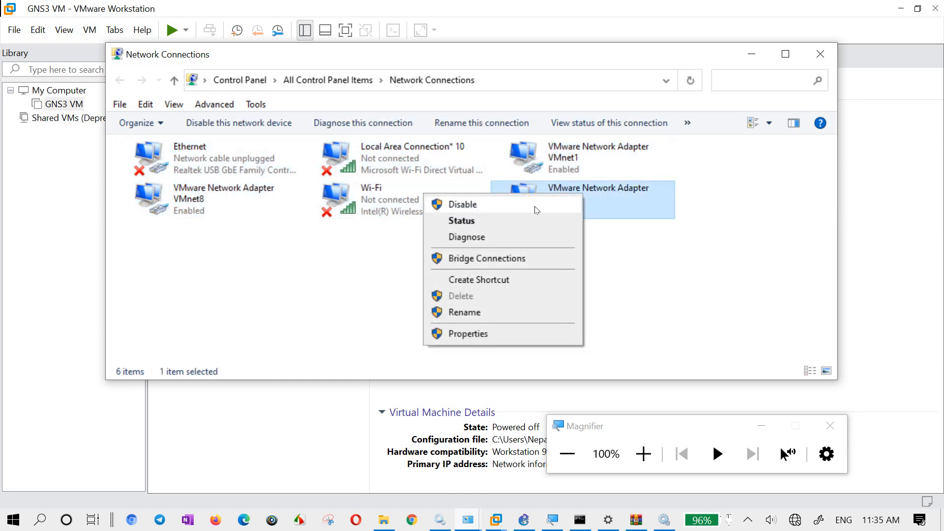
pyautogui.click(536, 207)
pyautogui.rightClick(564, 198)
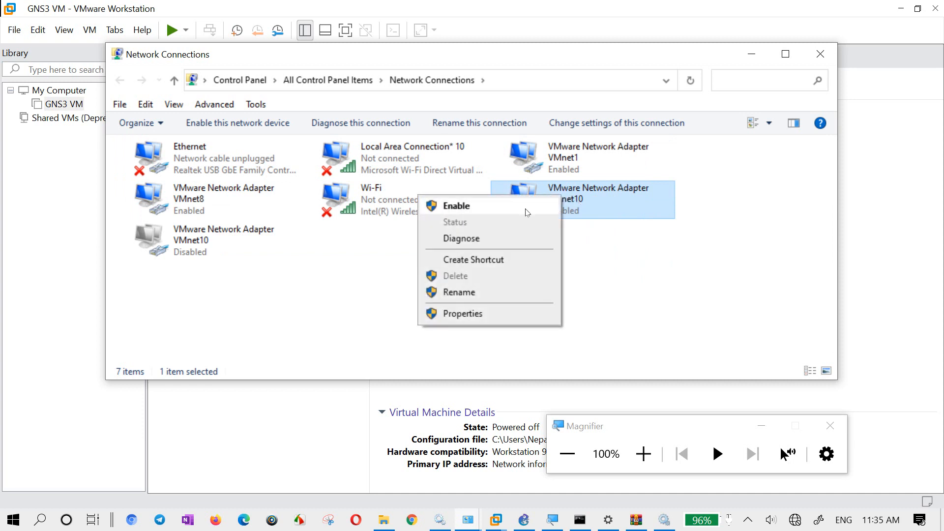
pyautogui.click(606, 258)
pyautogui.rightClick(550, 243)
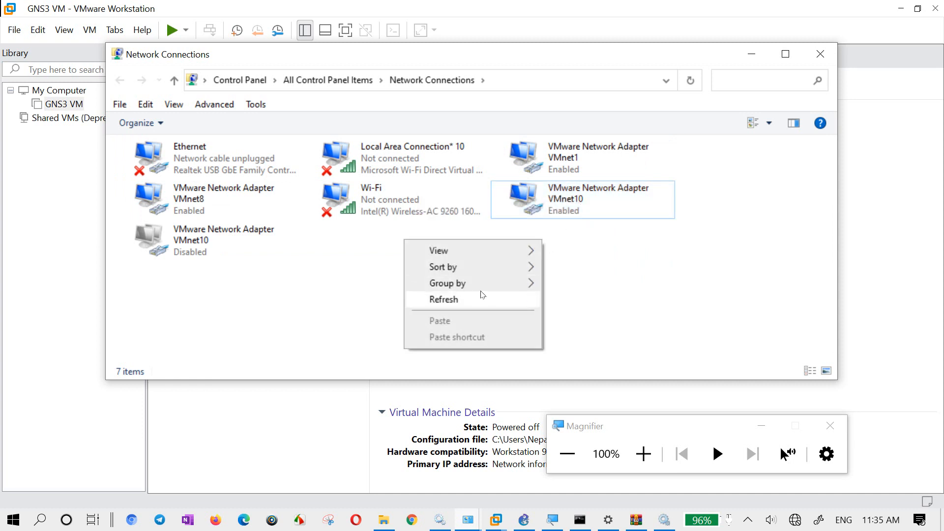
pyautogui.click(472, 300)
pyautogui.doubleClick(223, 198)
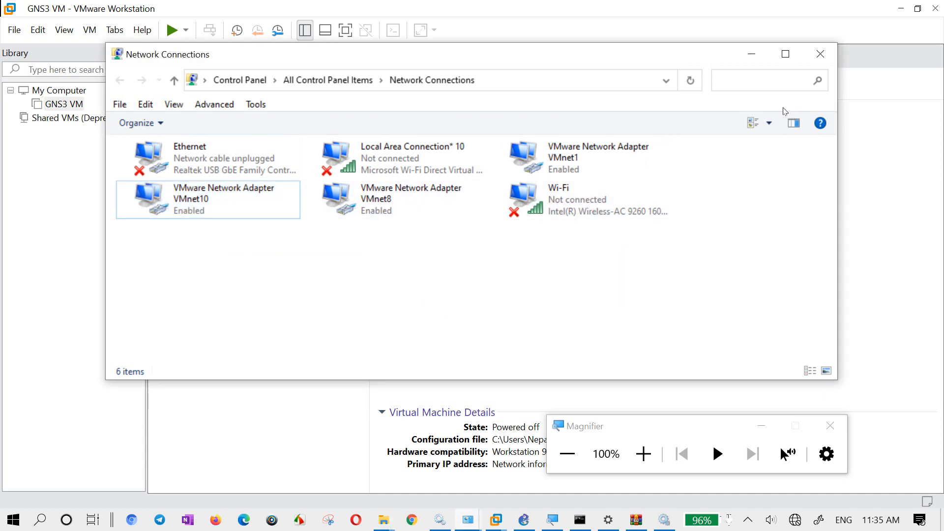
# - Minimize and restore the Network Connections window, then open the status of VMware Network Adapter VMnet10
pyautogui.click(751, 54)
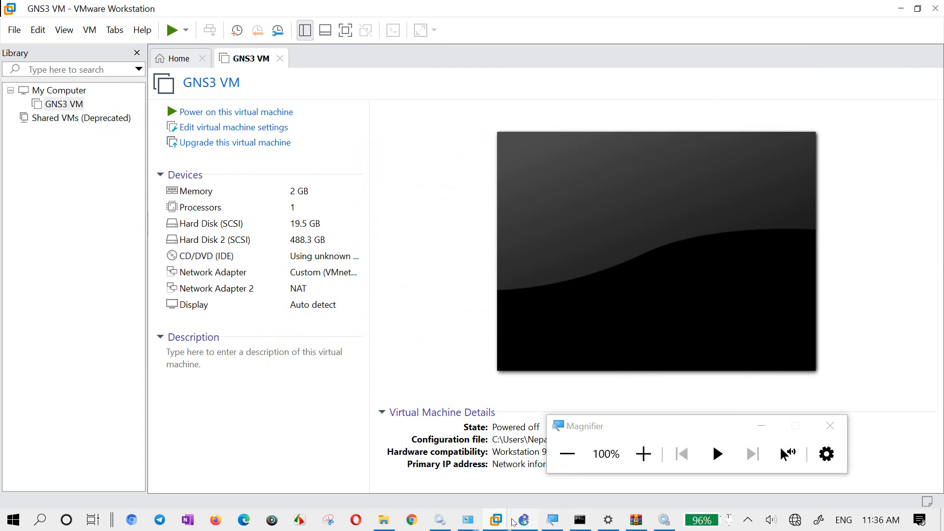
pyautogui.moveTo(476, 522)
pyautogui.click(486, 470)
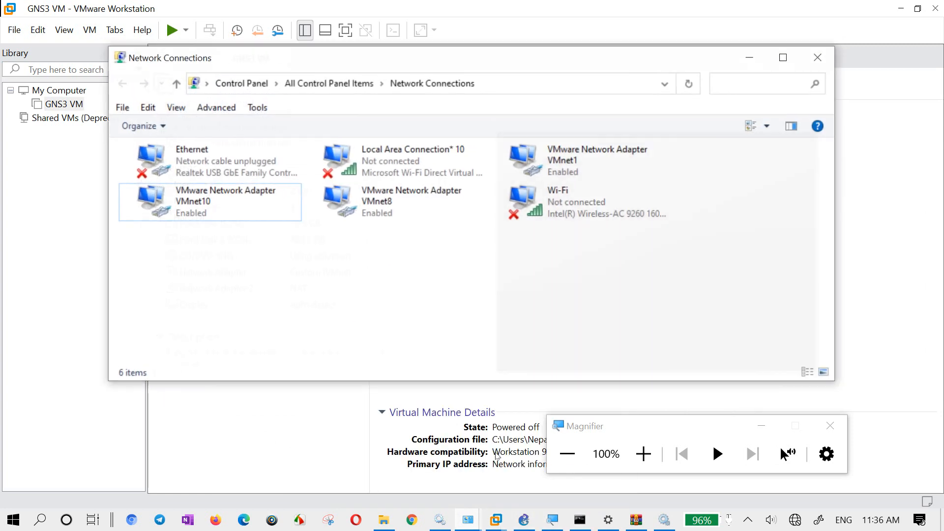
pyautogui.click(206, 197)
pyautogui.rightClick(180, 188)
pyautogui.click(150, 214)
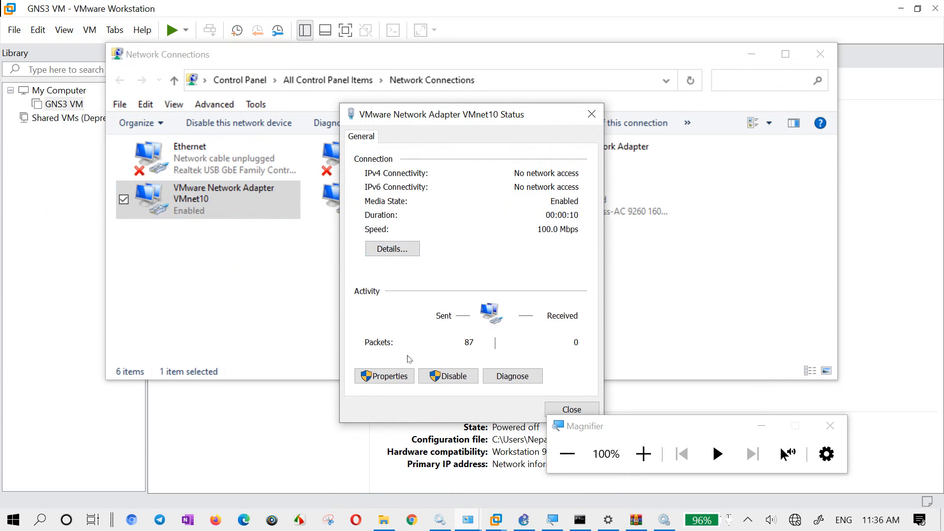
# - Examine the IPv4 address, default gateway and DNS server in the VMnet10 connection details, and close both dialogs
pyautogui.click(400, 251)
pyautogui.click(479, 238)
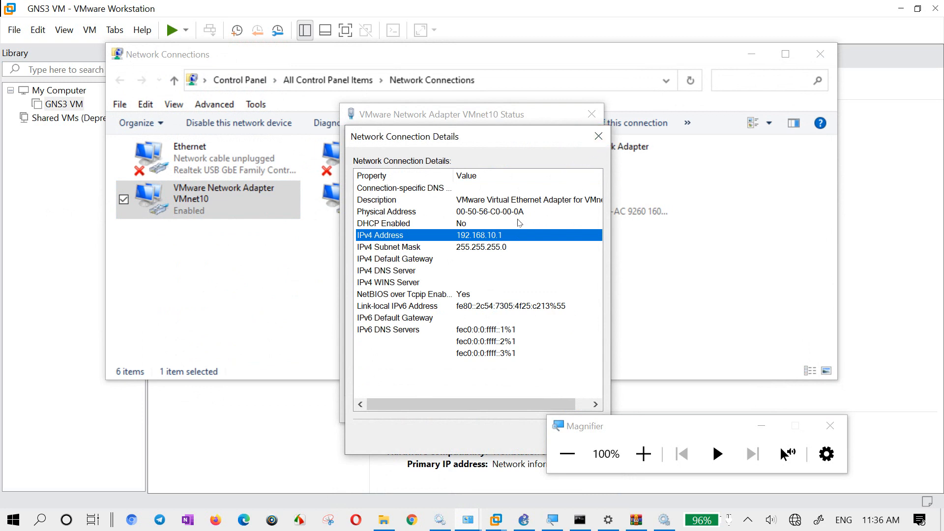
pyautogui.click(467, 259)
pyautogui.click(466, 271)
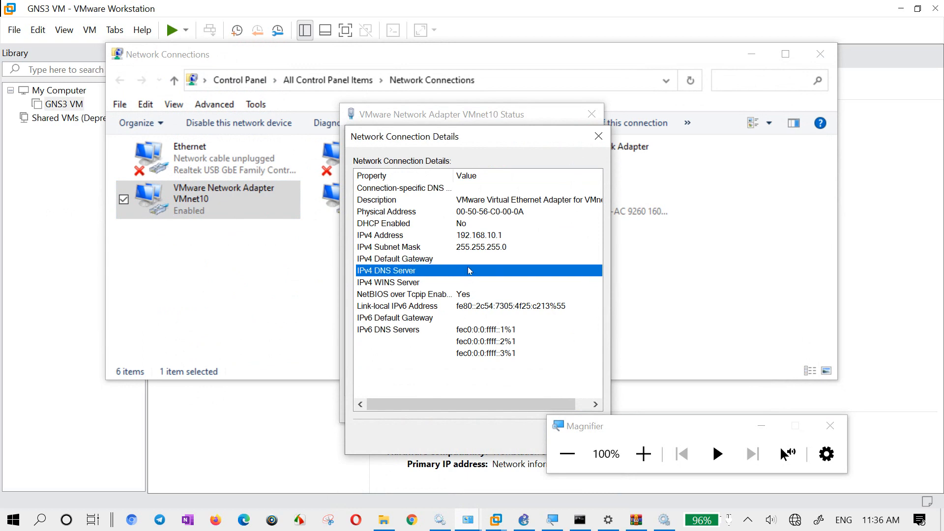
pyautogui.click(599, 138)
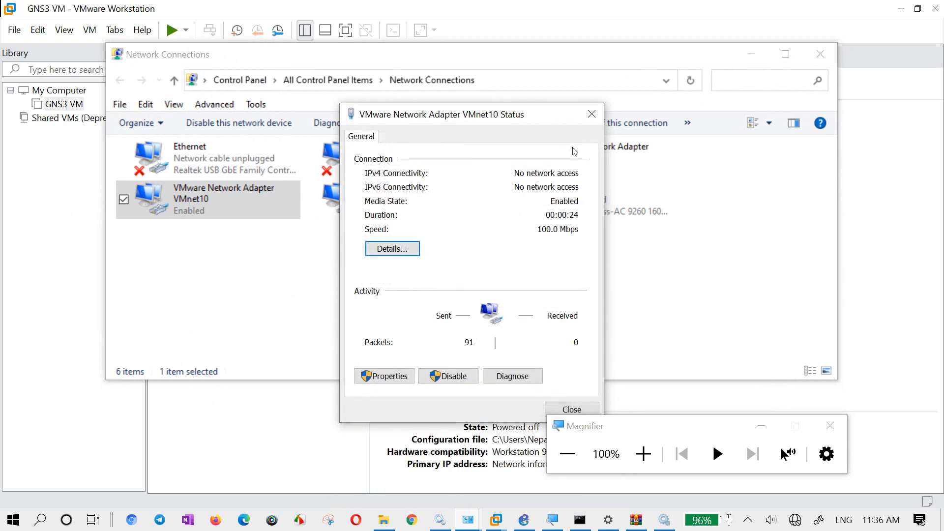
pyautogui.click(593, 118)
# - Return to VMware Workstation, power on the GNS3 VM and keep its window maximized
pyautogui.moveTo(223, 249); pyautogui.dragTo(211, 204)
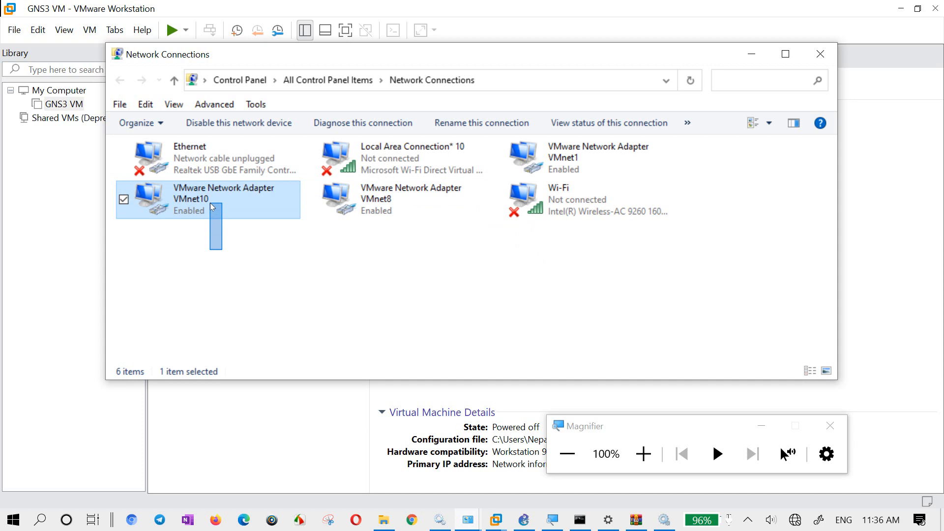
pyautogui.moveTo(211, 204); pyautogui.dragTo(211, 204)
pyautogui.click(64, 104)
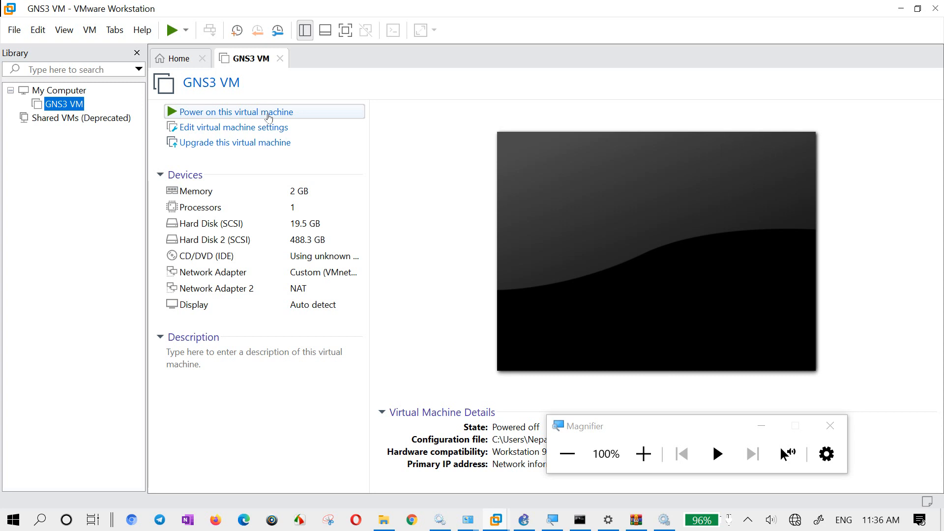
pyautogui.click(265, 113)
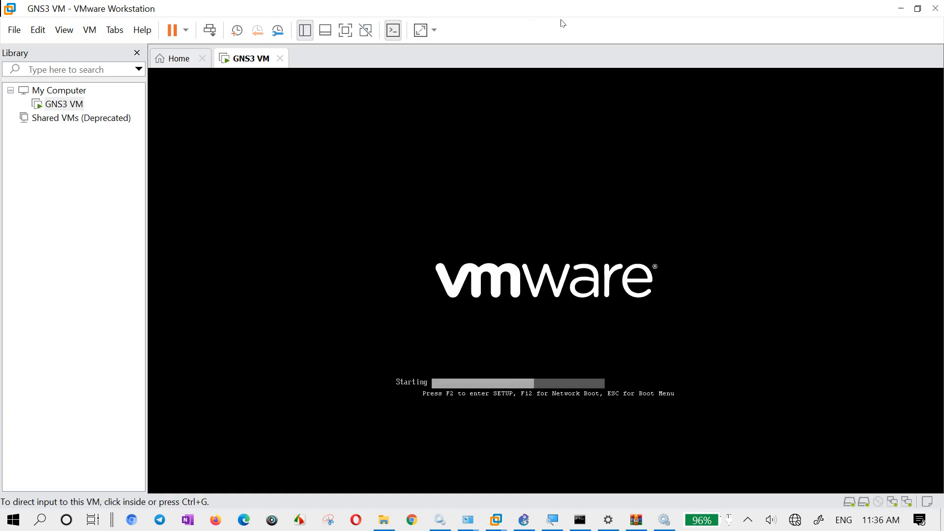
pyautogui.moveTo(571, 10); pyautogui.dragTo(534, 11)
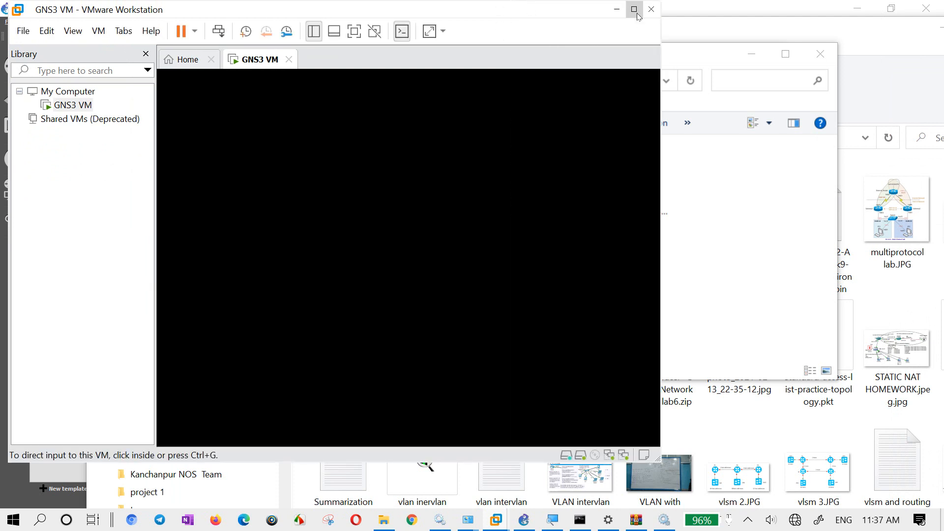
pyautogui.click(637, 14)
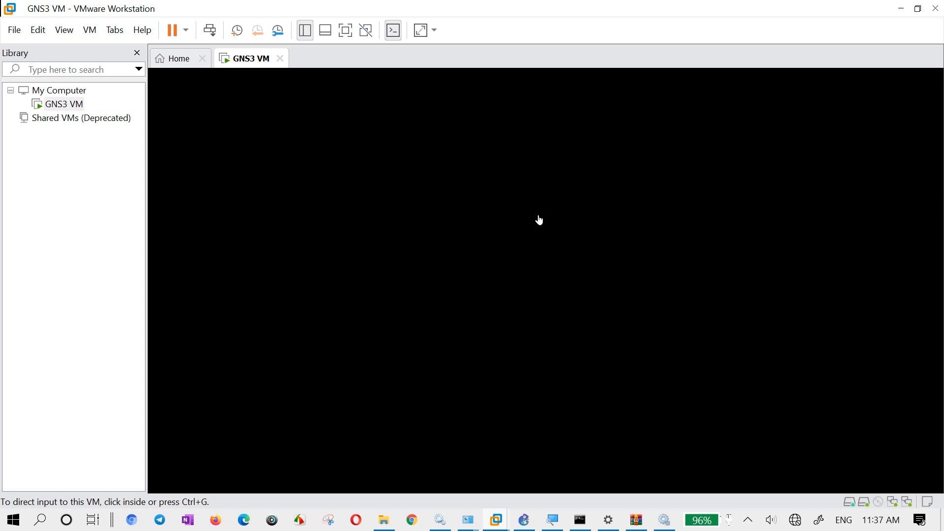
# - Check the virtual network assigned to the first network adapter in the GNS3 VM settings, and close the settings
pyautogui.rightClick(252, 63)
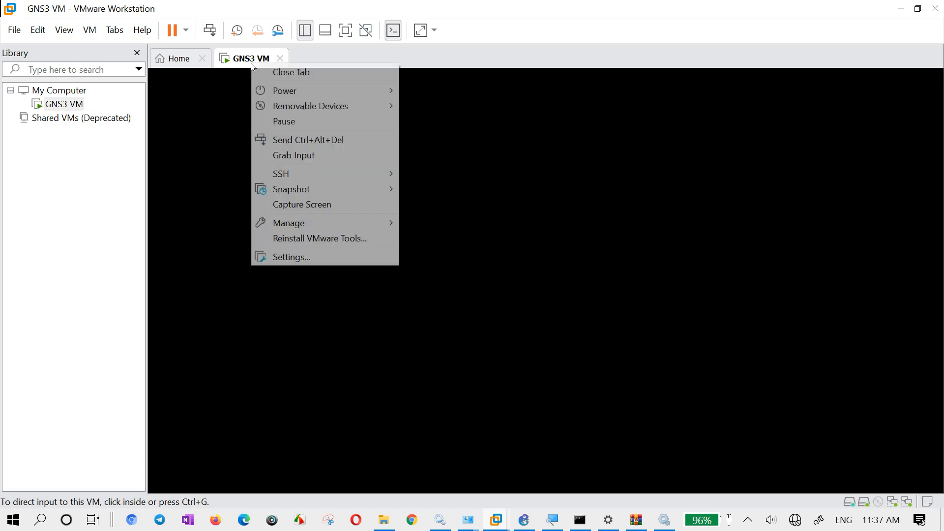
pyautogui.click(297, 257)
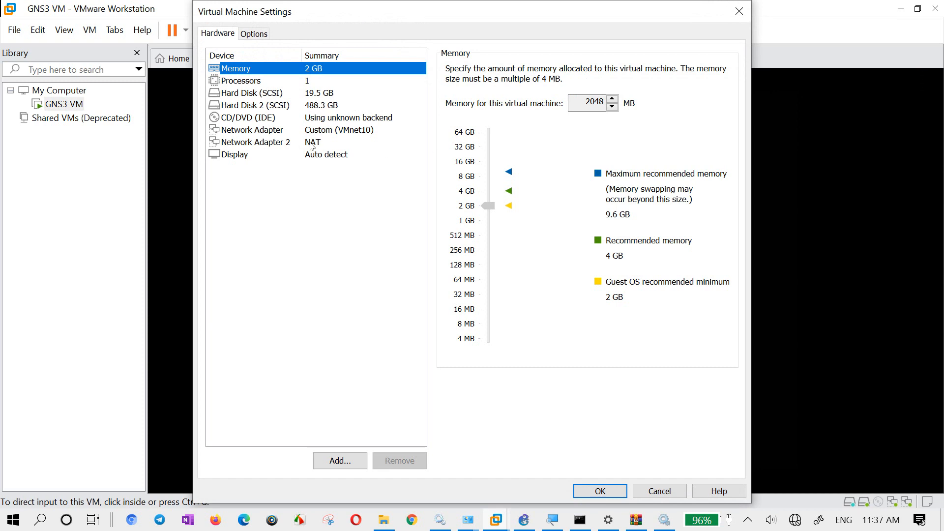
pyautogui.click(337, 130)
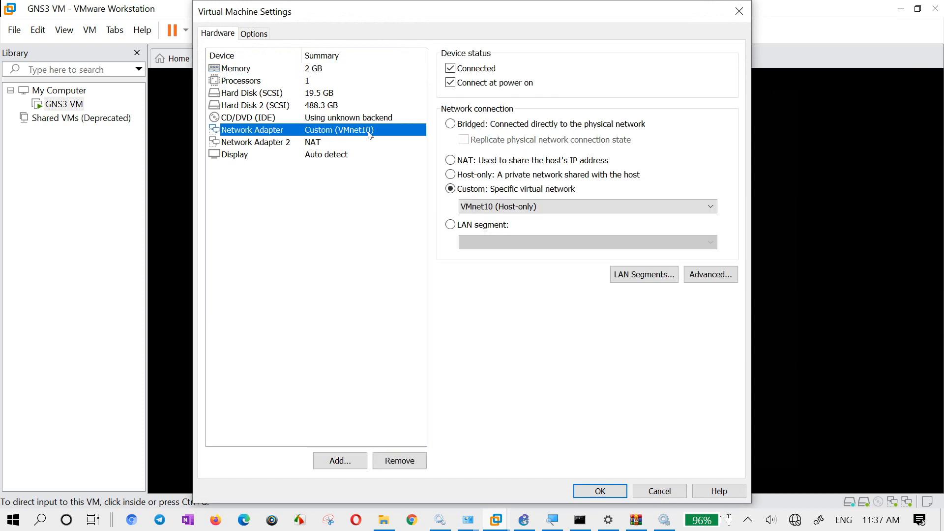
pyautogui.click(739, 16)
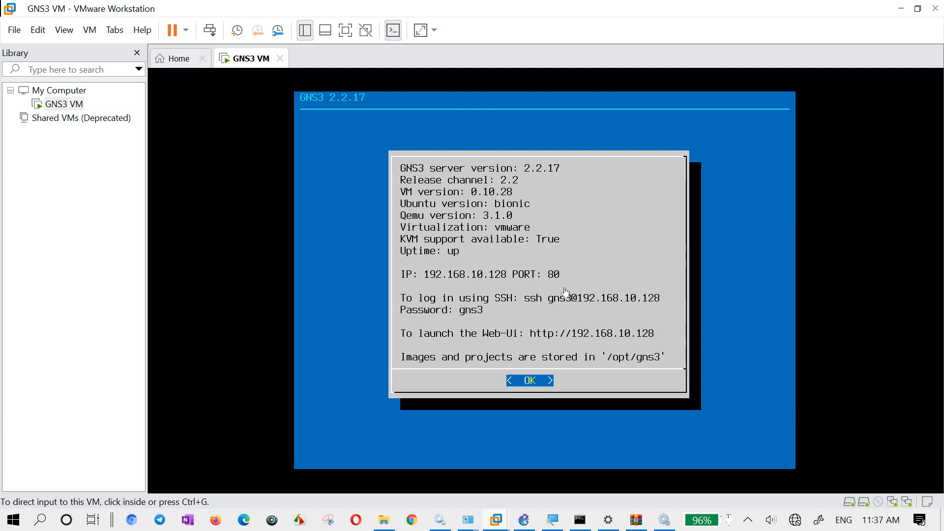
# - Dismiss the GNS3 VM information screen and open the Network configuration file for editing, accepting the reboot at the end
pyautogui.click(543, 282)
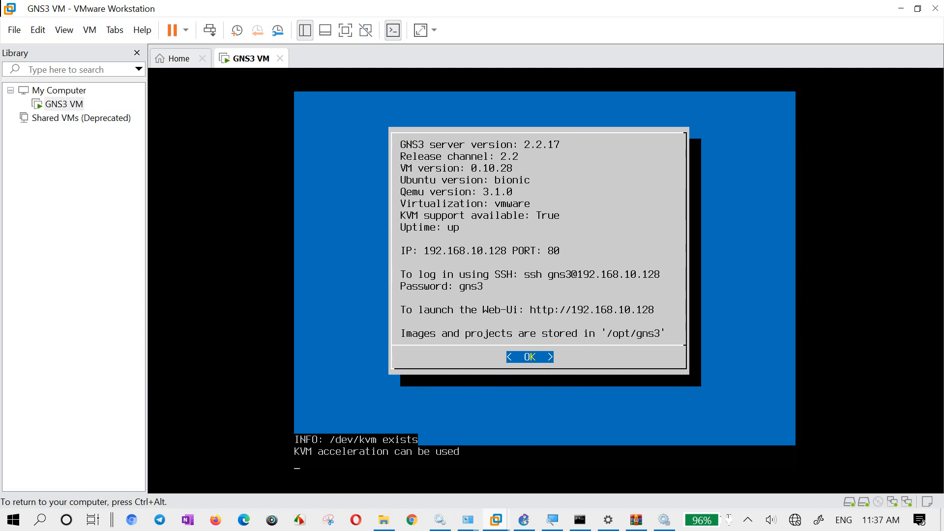
pyautogui.press('Return')
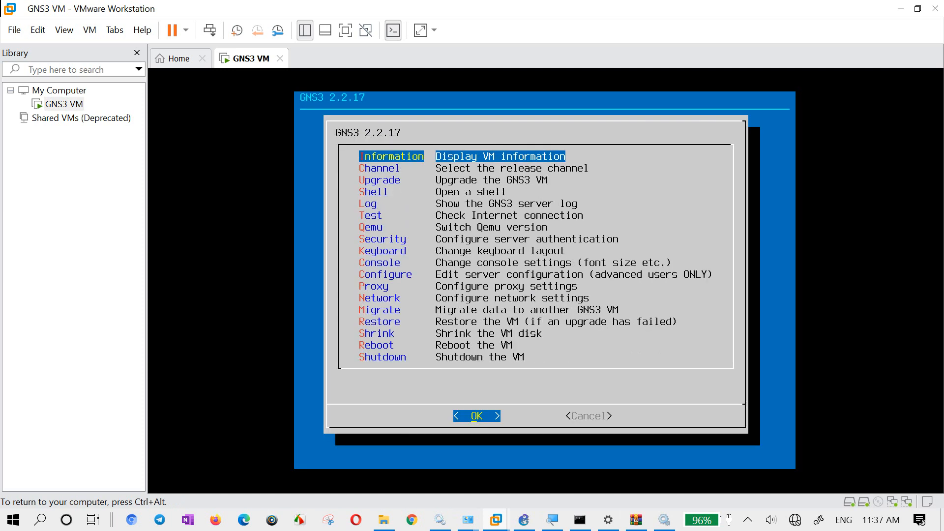
pyautogui.press('Down')
pyautogui.press('Down')
pyautogui.press('Down')
pyautogui.press('Down')
pyautogui.press('Down')
pyautogui.press('Down')
pyautogui.press('Down')
pyautogui.press('Down')
pyautogui.press('Down')
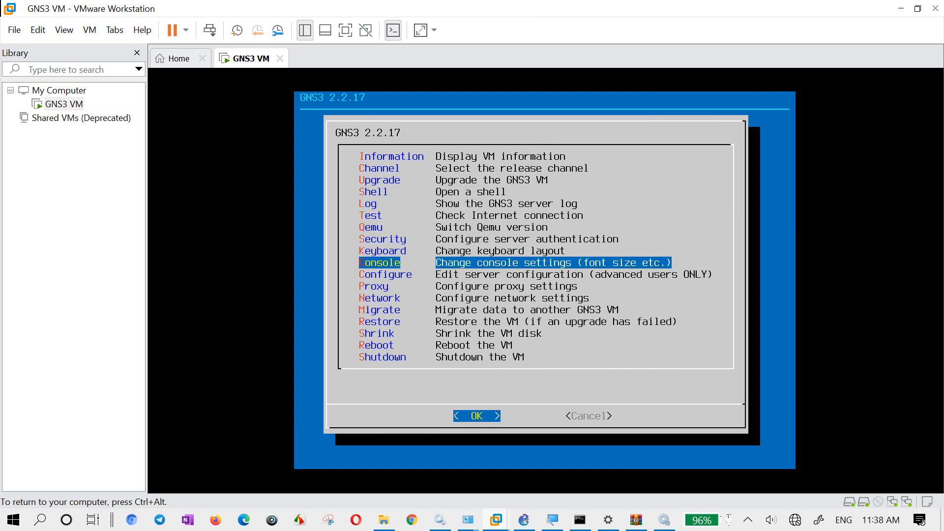
pyautogui.press('Down')
pyautogui.press('Down')
pyautogui.press('Down')
pyautogui.press('Return')
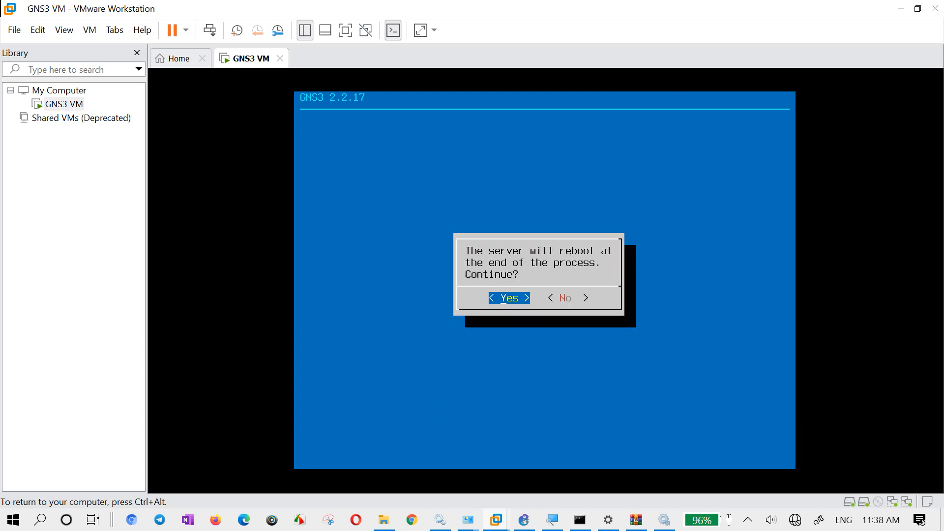
pyautogui.press('Return')
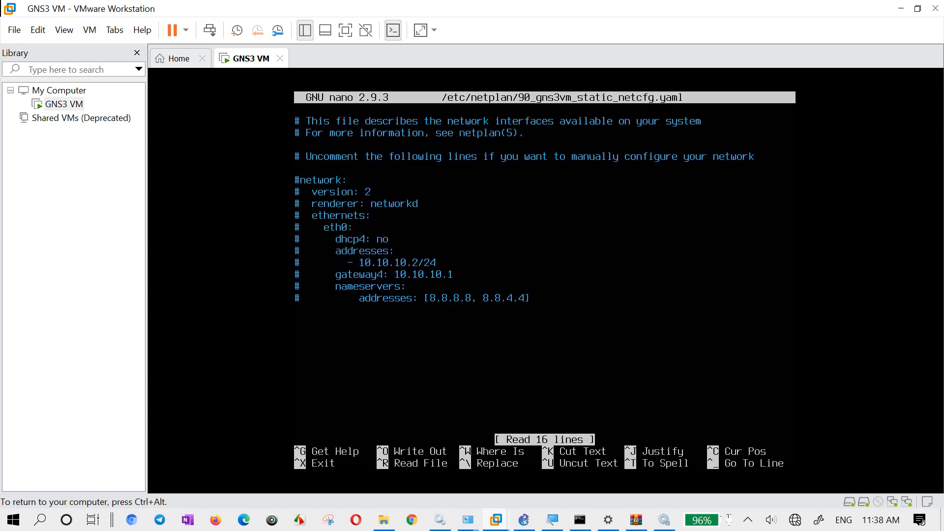
# - Uncomment the network, version, renderer and ethernets lines in 90_gns3vm_static_netcfg.yaml
pyautogui.press('BackSpace')
pyautogui.hotkey('ctrl', 'alt')
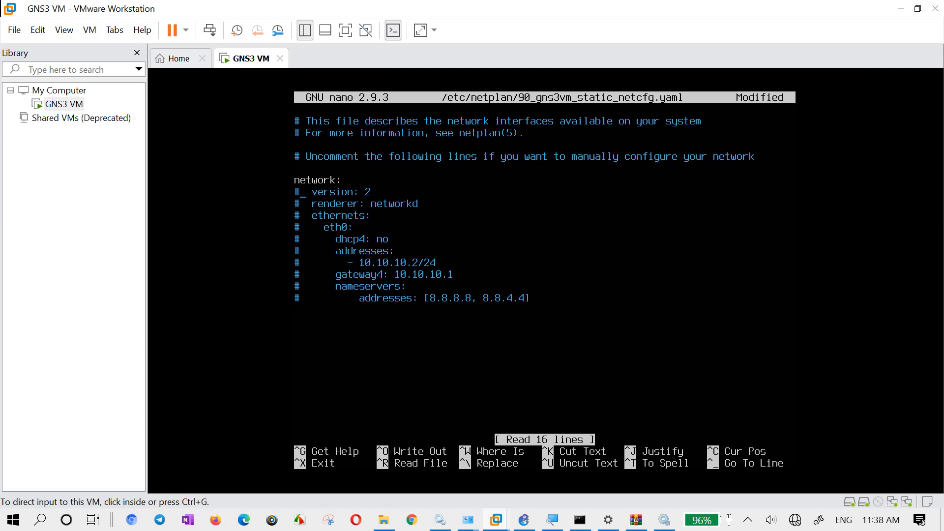
pyautogui.click(496, 85)
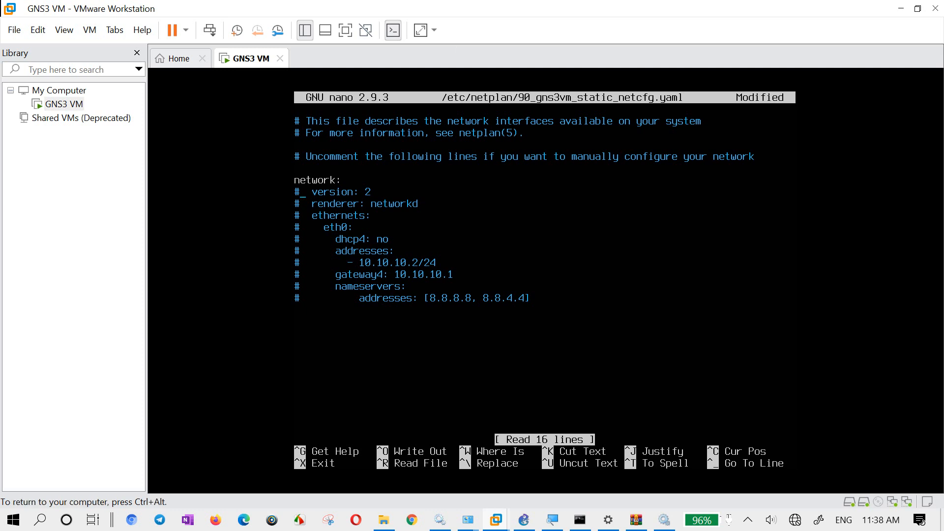
pyautogui.press('BackSpace')
pyautogui.press('Down')
pyautogui.press('Delete')
pyautogui.press('Delete')
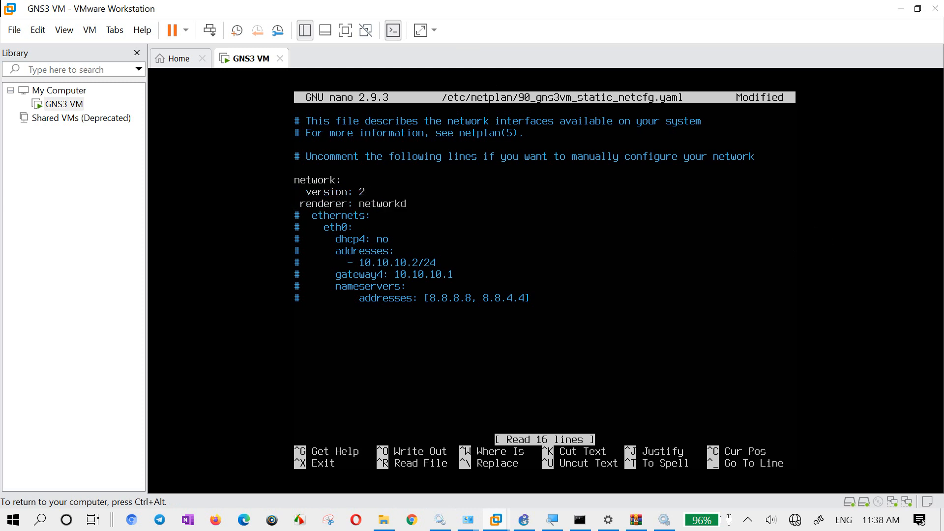
pyautogui.press('BackSpace')
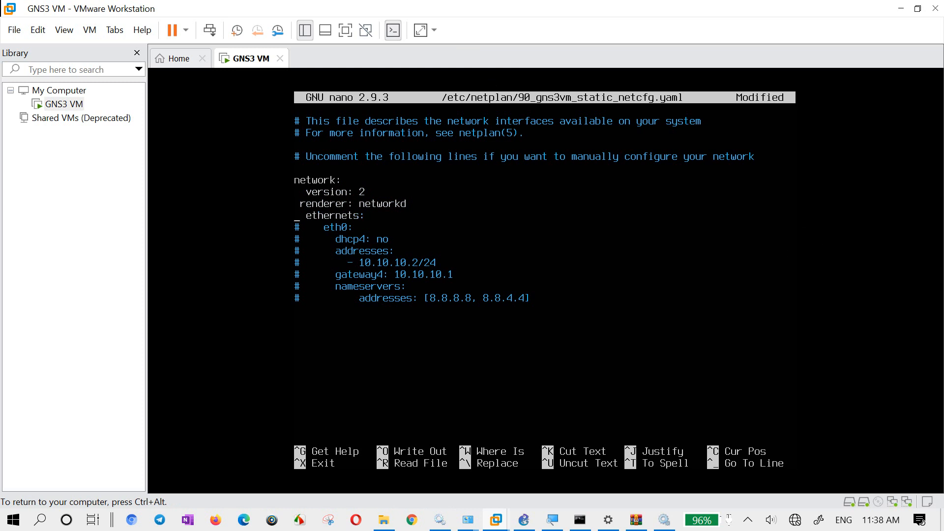
# - Uncomment the eth0, dhcp4, addresses, 10.10.10.2/24 and gateway4 lines in the netplan file
pyautogui.press('Down')
pyautogui.press('Delete')
pyautogui.press('Down')
pyautogui.press('Delete')
pyautogui.press('Down')
pyautogui.press('Delete')
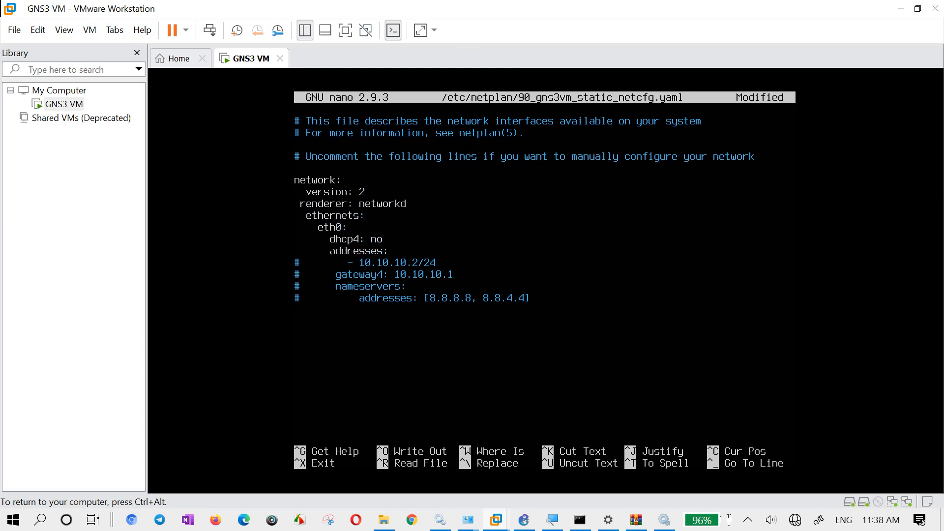
pyautogui.press('BackSpace')
pyautogui.press('BackSpace')
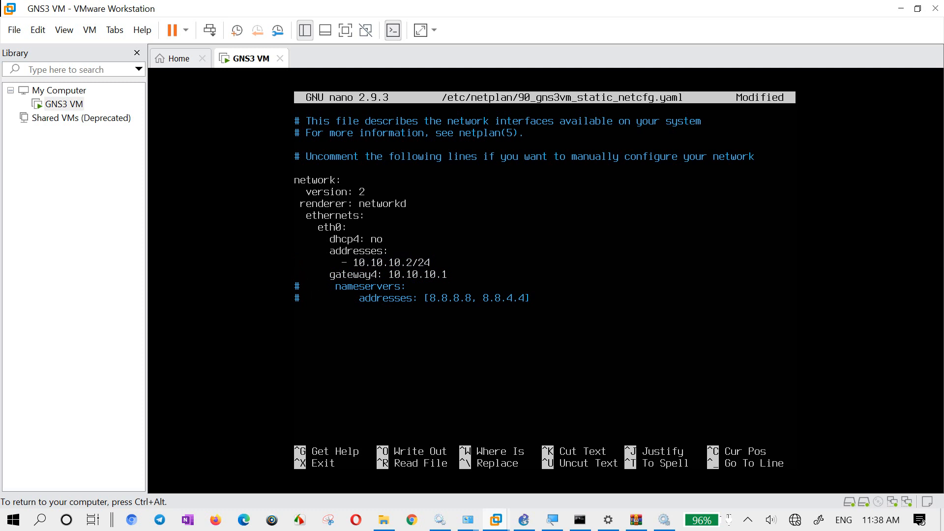
# - Comment out the gateway4, 10.10.10.2/24 and addresses lines again with #
pyautogui.write('#     ')
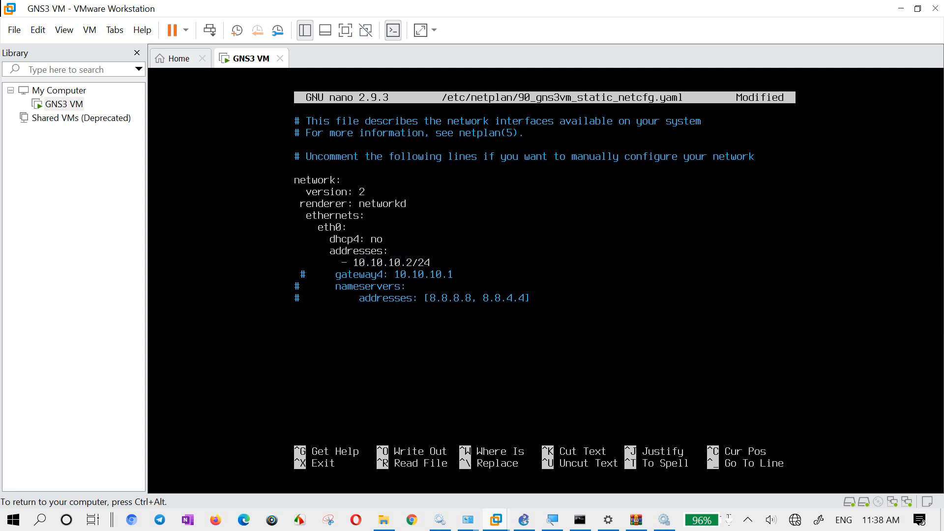
pyautogui.write('#')
pyautogui.write('#')
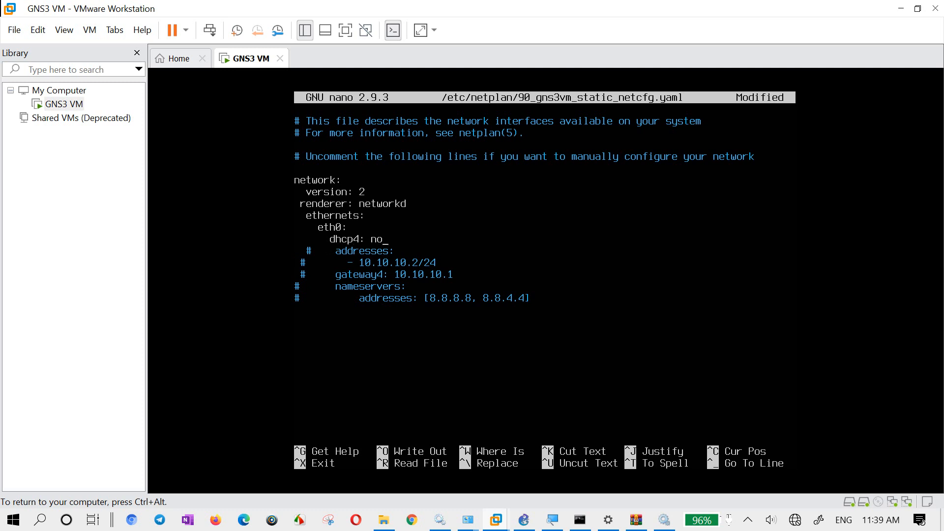
# - Set dhcp4 to yes for eth0 and save the netplan file under its existing name, exiting the editor
pyautogui.press('BackSpace')
pyautogui.press('BackSpace')
pyautogui.write('yes')
pyautogui.hotkey('ctrl', 'x')
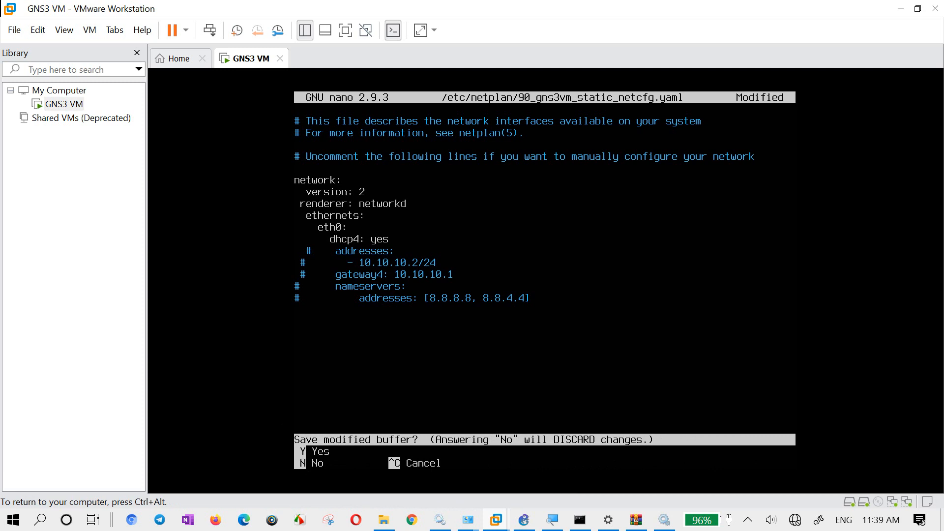
pyautogui.press('y')
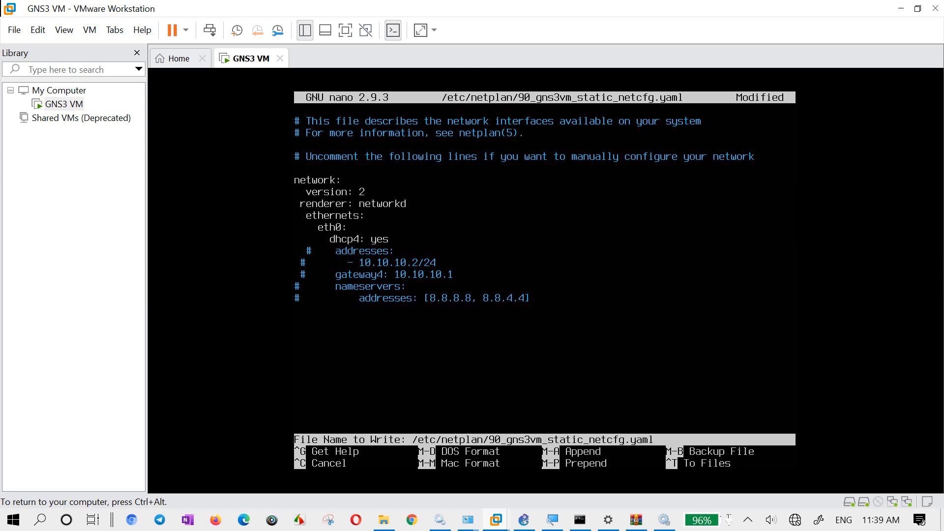
pyautogui.press('Return')
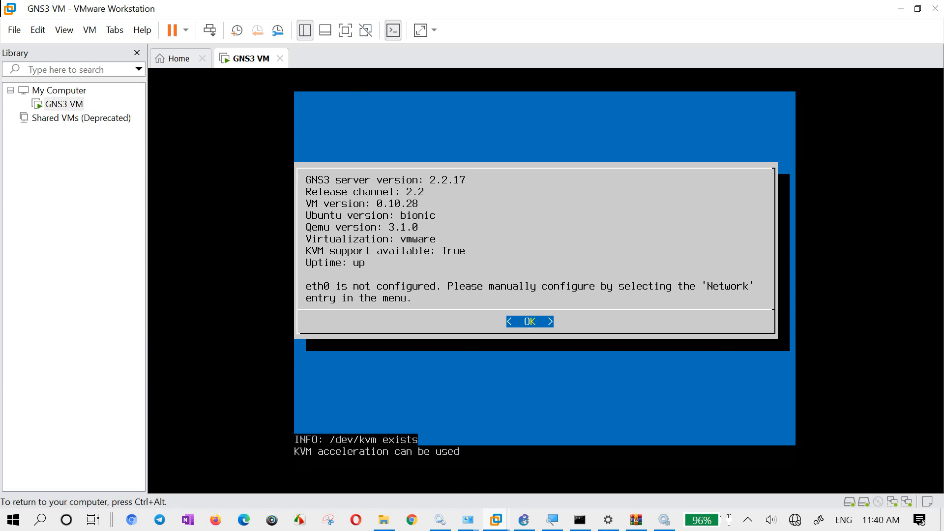
# - Reopen the GNS3 VM's network configuration file to check the eth0 entries, and exit the editor without editing
pyautogui.press('Return')
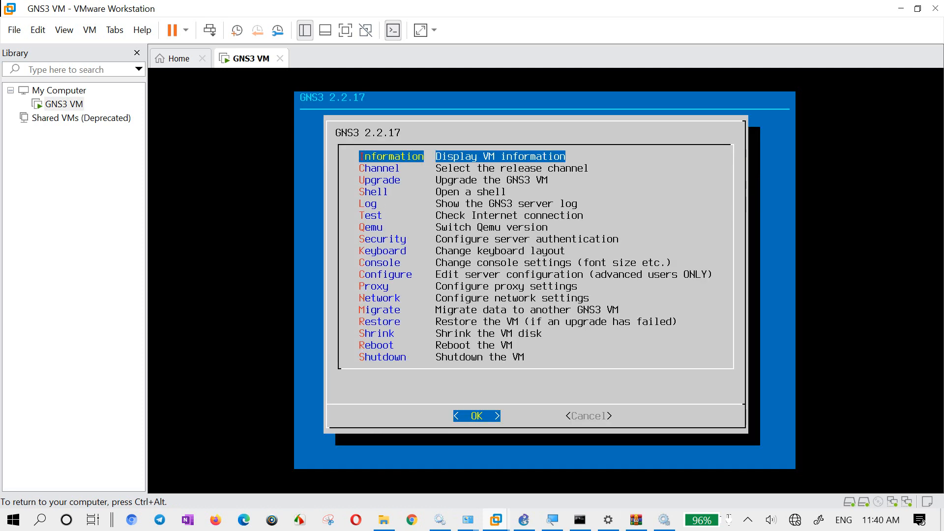
pyautogui.press('Down')
pyautogui.press('Down')
pyautogui.press('Down')
pyautogui.press('Down')
pyautogui.press('Down')
pyautogui.press('Down')
pyautogui.press('Down')
pyautogui.press('Down')
pyautogui.press('Down')
pyautogui.press('Down')
pyautogui.press('Down')
pyautogui.press('Down')
pyautogui.press('Down')
pyautogui.press('Up')
pyautogui.press('Return')
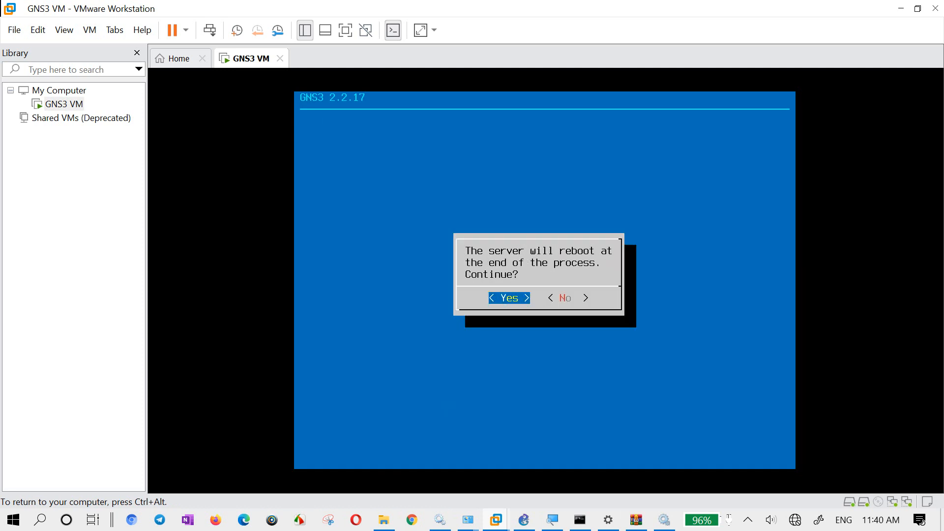
pyautogui.press('Return')
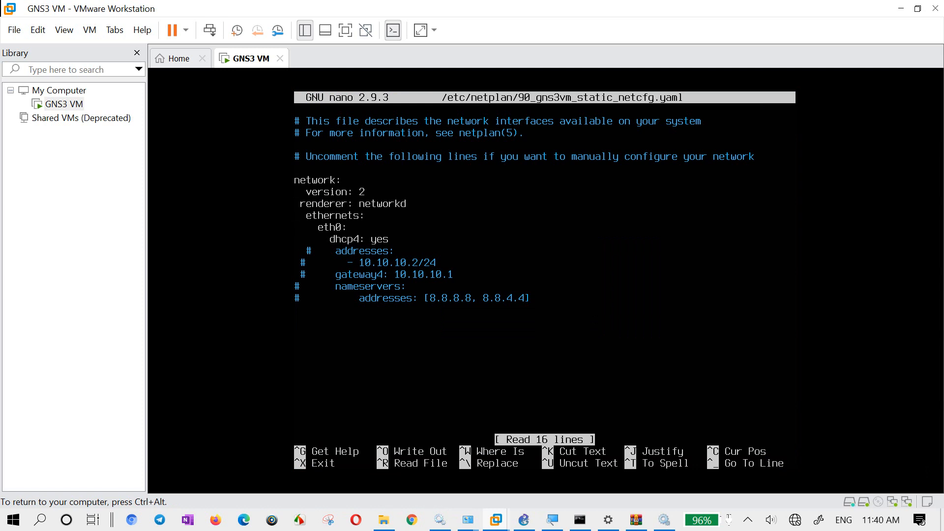
pyautogui.hotkey('ctrl', 'x')
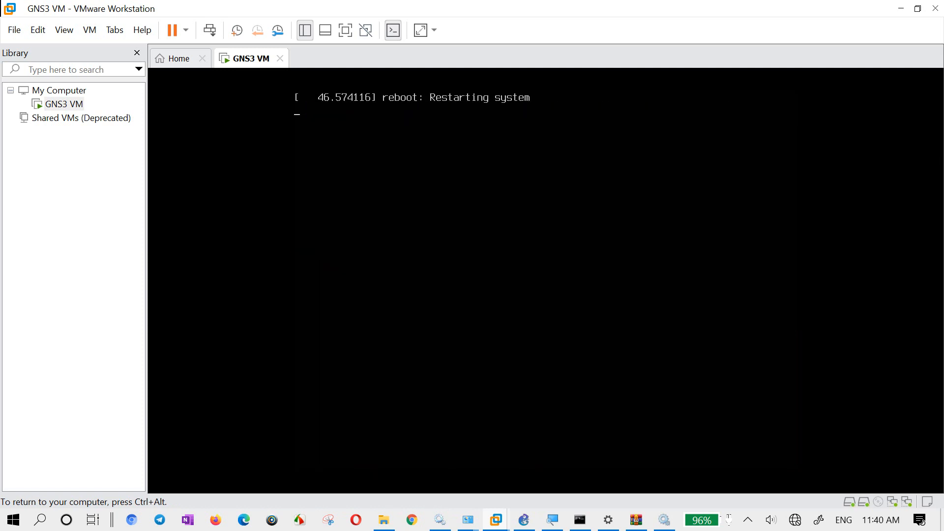
# - Release input from the GNS3 VM and power it off, confirming the power-off
pyautogui.hotkey('ctrl', 'alt')
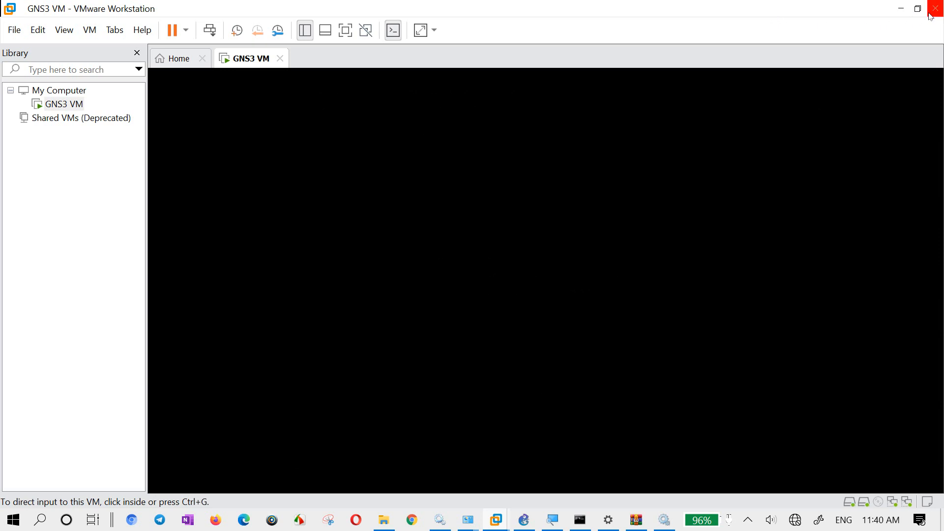
pyautogui.click(187, 31)
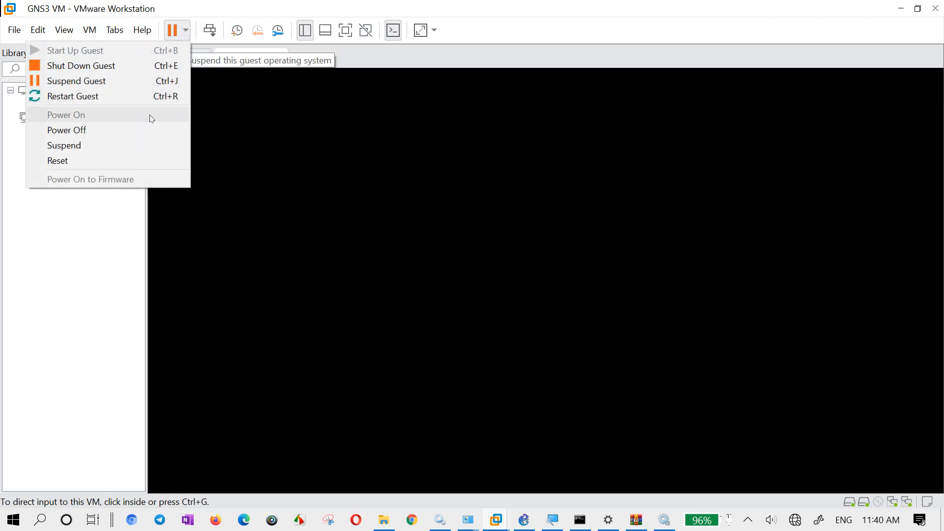
pyautogui.click(129, 129)
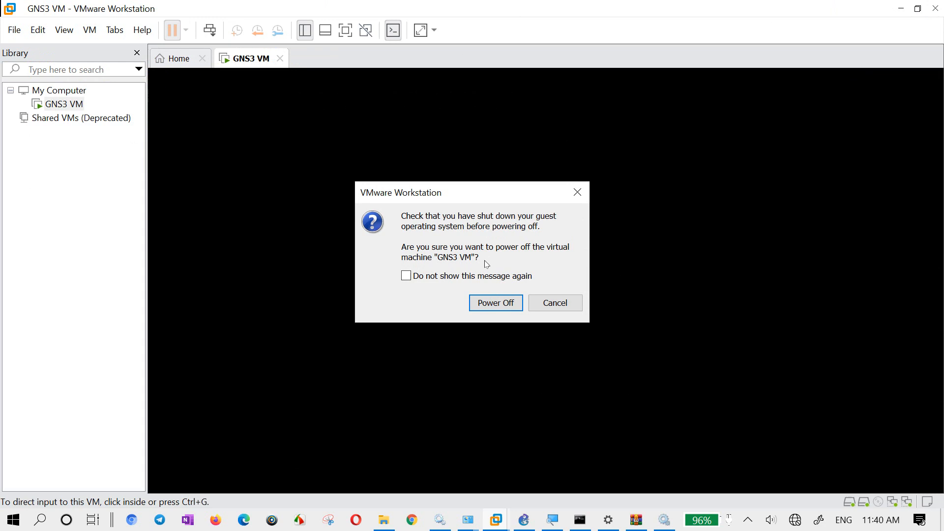
pyautogui.click(491, 301)
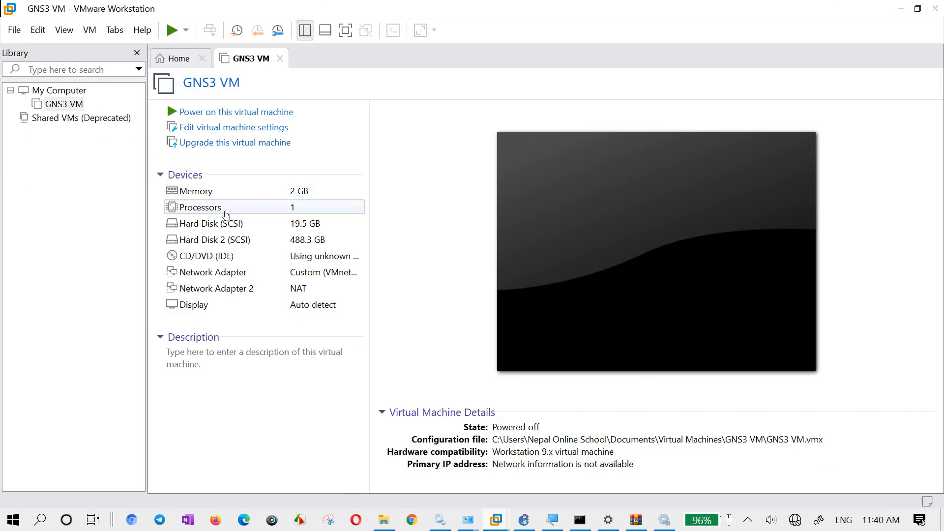
# - Check the custom virtual network of the first network adapter in the GNS3 VM settings, keeping VMnet10 (Host-only), and close the settings
pyautogui.click(273, 279)
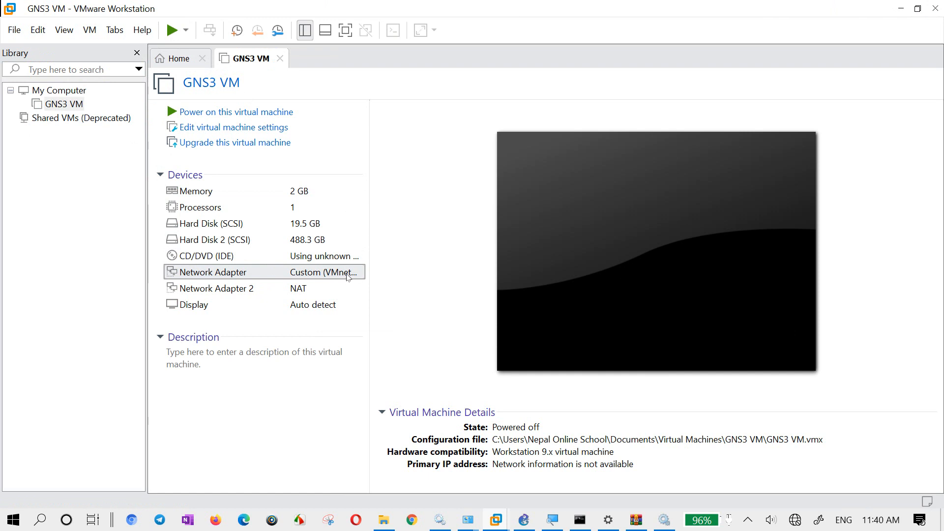
pyautogui.doubleClick(316, 271)
pyautogui.doubleClick(311, 273)
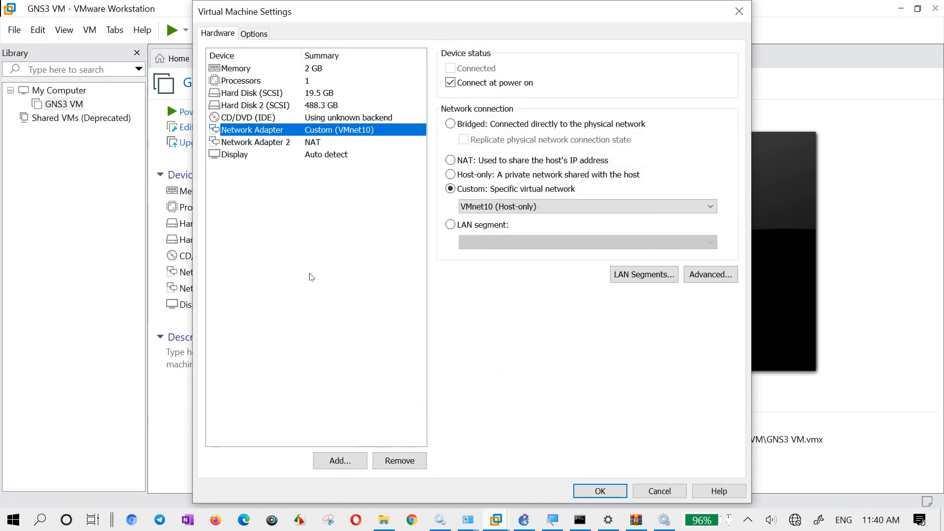
pyautogui.click(465, 206)
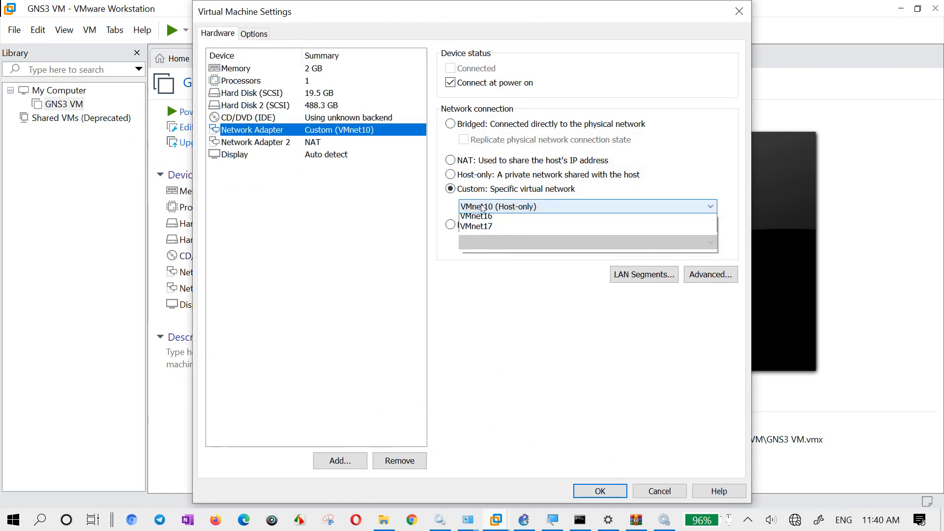
pyautogui.click(485, 209)
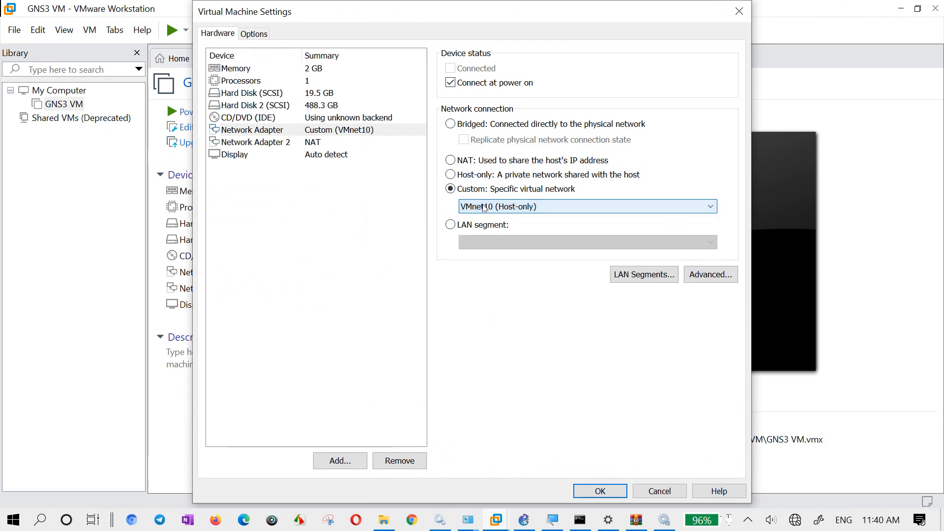
pyautogui.click(600, 492)
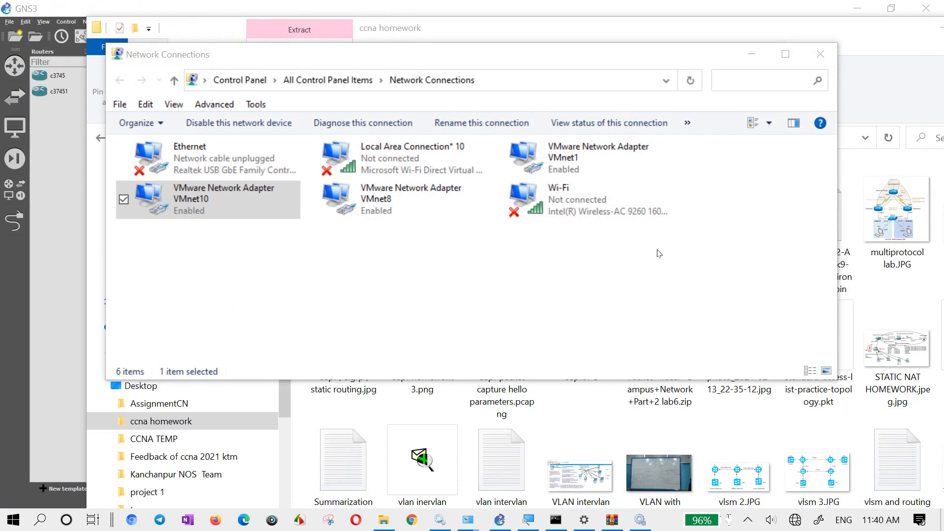
# - Switch to Network Connections and examine the status and connection details of VMware Network Adapter VMnet10
pyautogui.moveTo(509, 295); pyautogui.dragTo(594, 291)
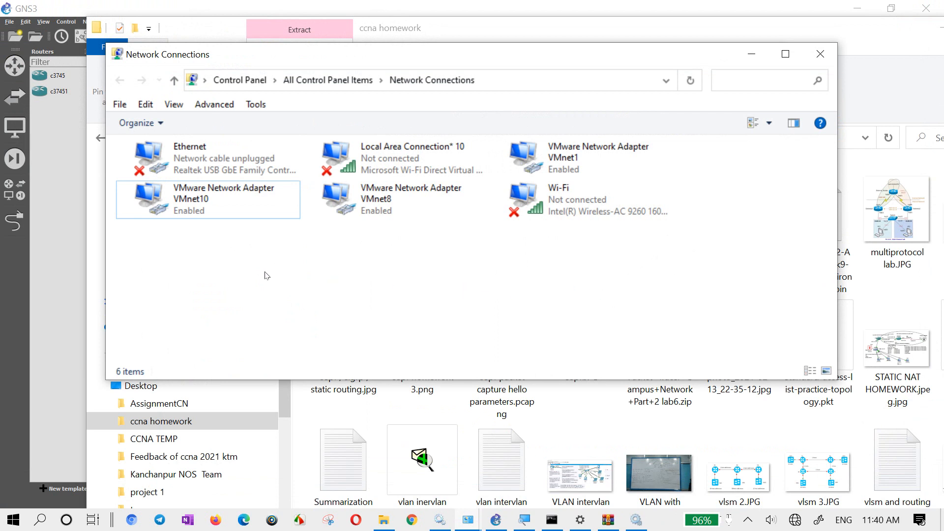
pyautogui.click(196, 199)
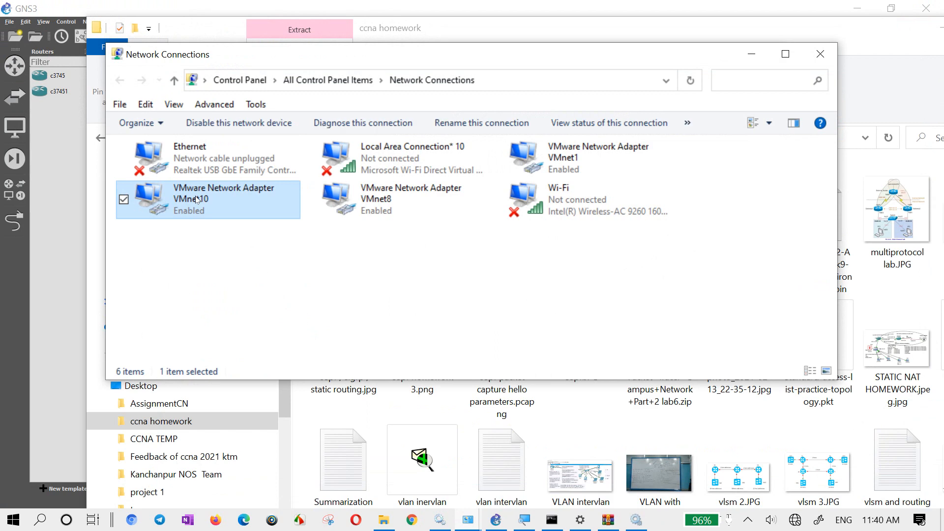
pyautogui.rightClick(197, 199)
pyautogui.click(138, 222)
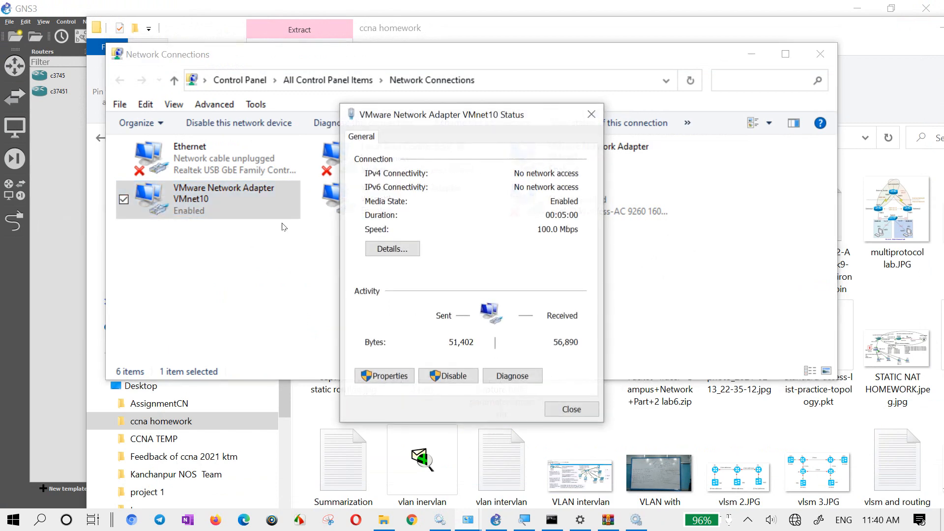
pyautogui.click(394, 250)
pyautogui.click(599, 137)
# - Set the VMnet10 adapter's IPv4 to obtain its IP address and DNS server address automatically, and restart the adapter by disabling and re-enabling it
pyautogui.click(391, 379)
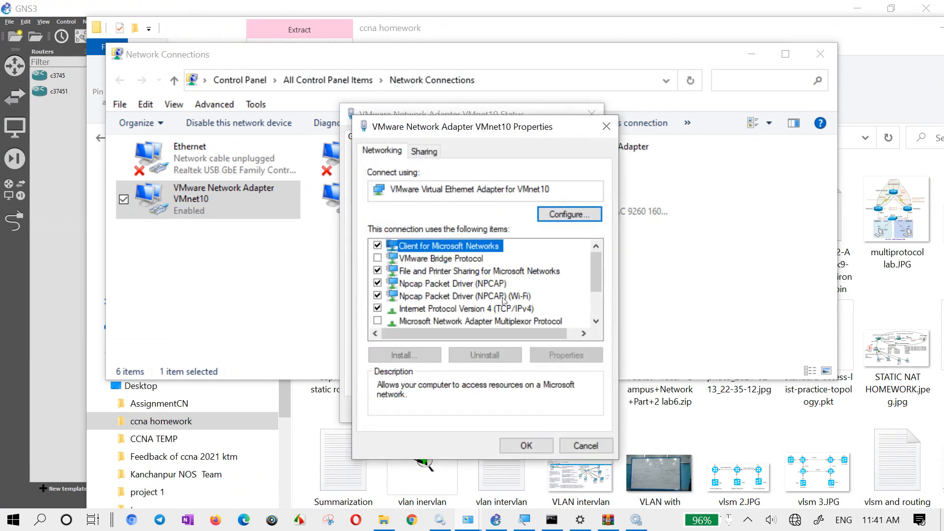
pyautogui.doubleClick(506, 309)
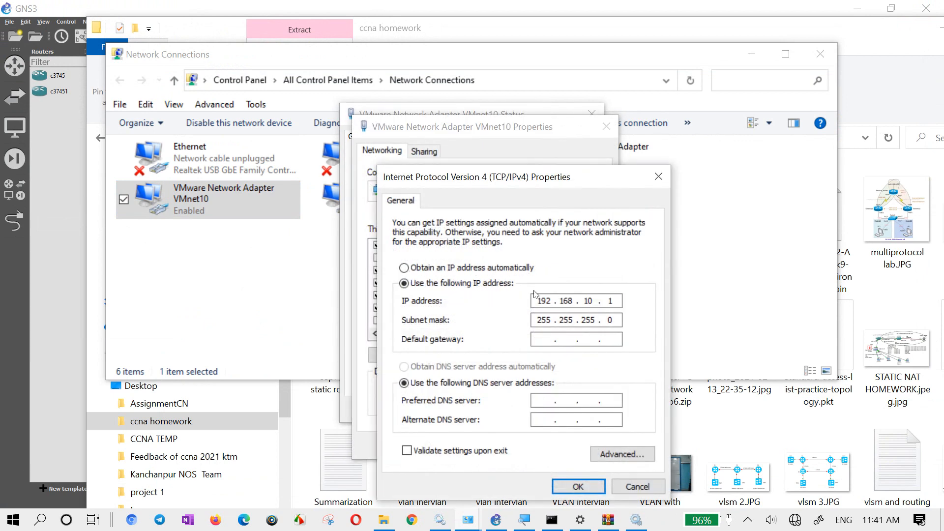
pyautogui.click(492, 270)
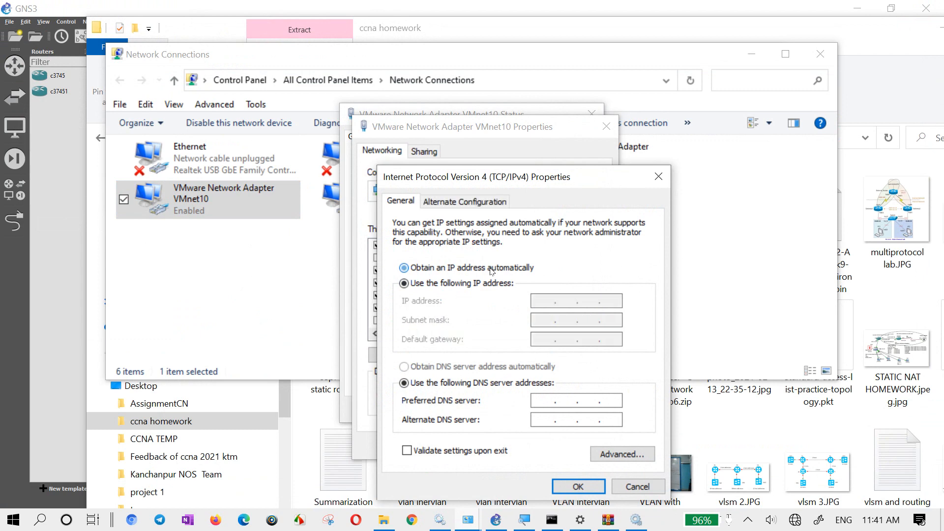
pyautogui.click(490, 368)
pyautogui.click(586, 492)
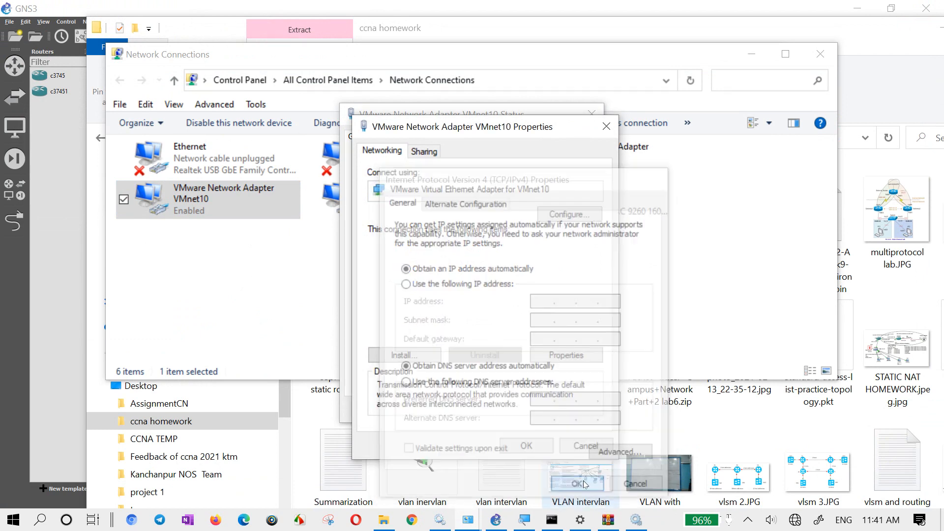
pyautogui.click(525, 445)
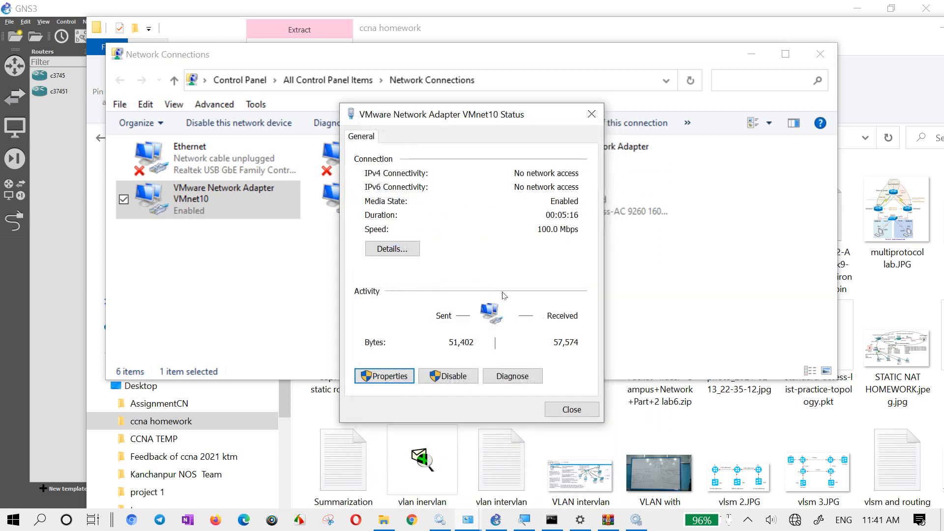
pyautogui.click(448, 376)
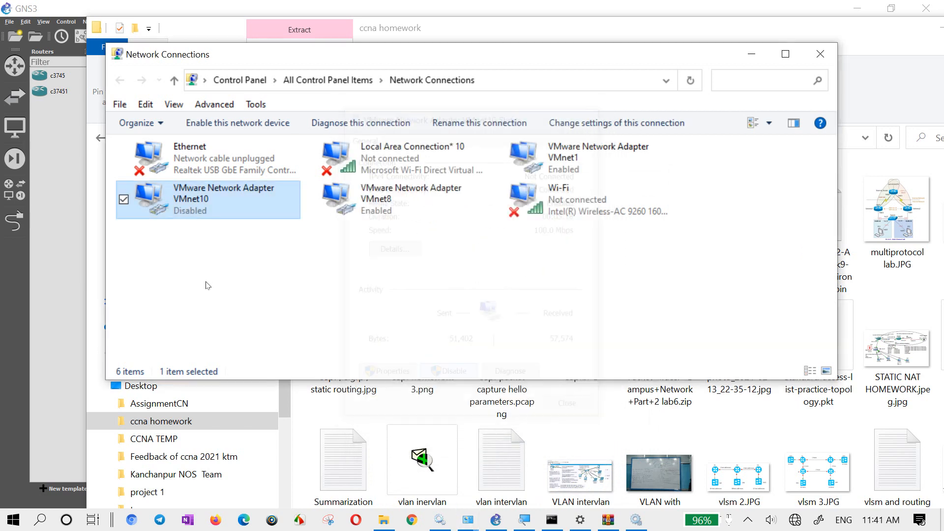
pyautogui.doubleClick(203, 205)
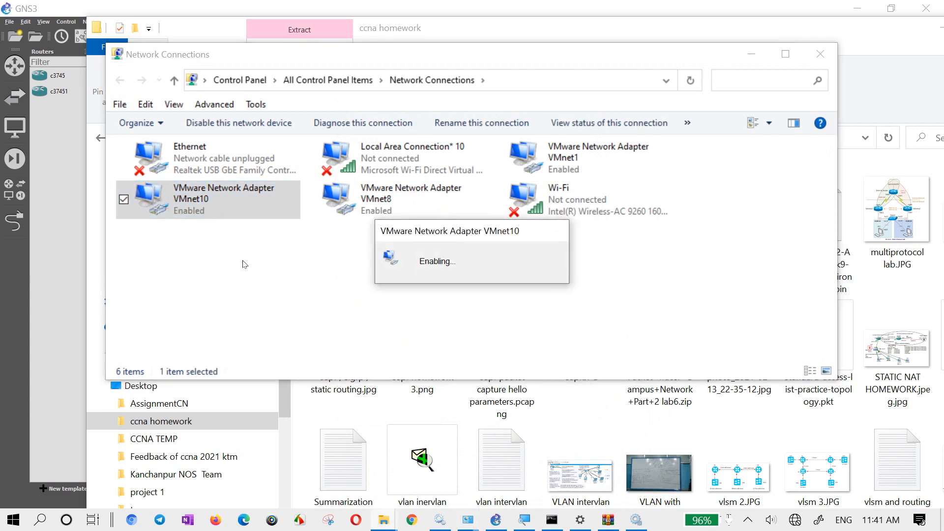
# - Check the connection details of VMware Network Adapter VMnet10, including its IPv4 address and subnet mask, and close Network Connections
pyautogui.rightClick(213, 209)
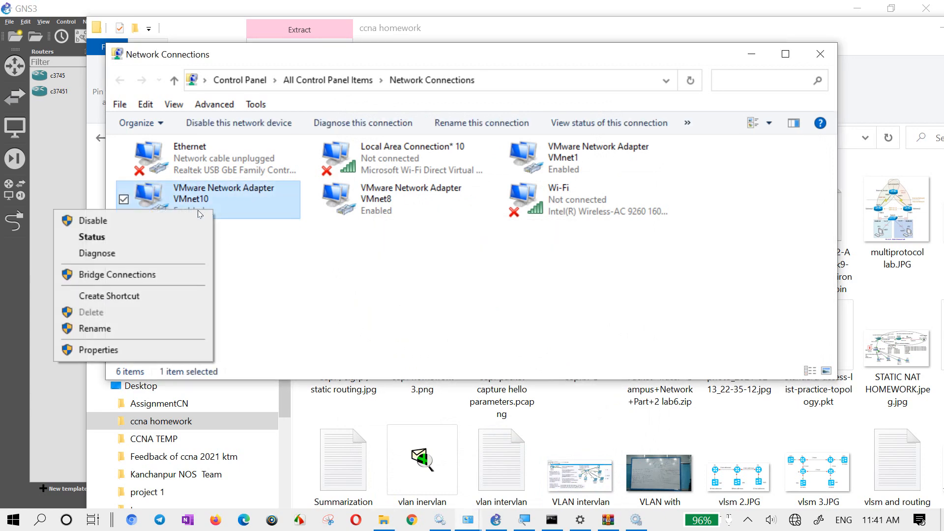
pyautogui.click(123, 237)
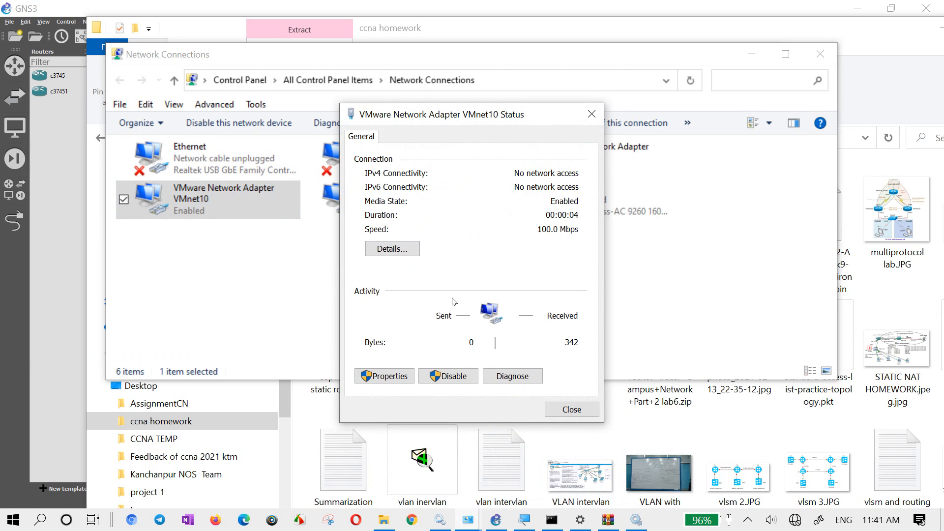
pyautogui.click(397, 253)
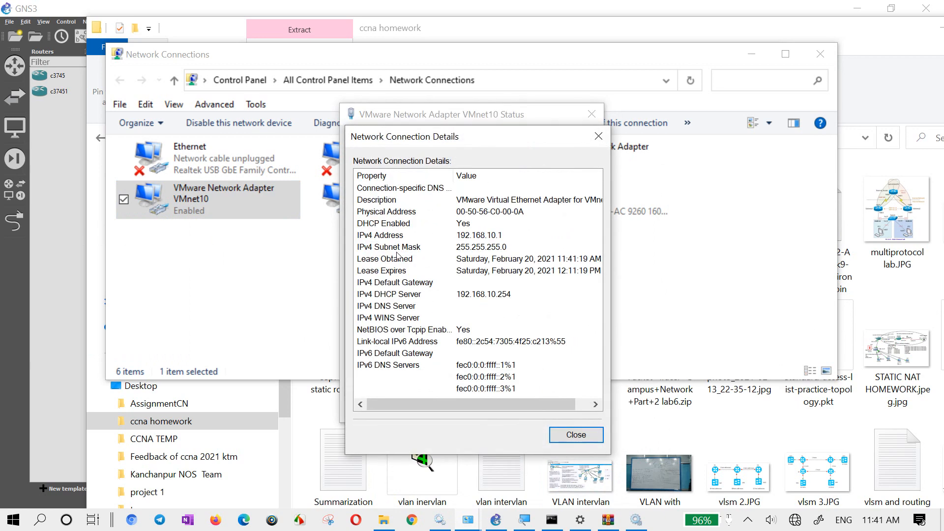
pyautogui.click(507, 247)
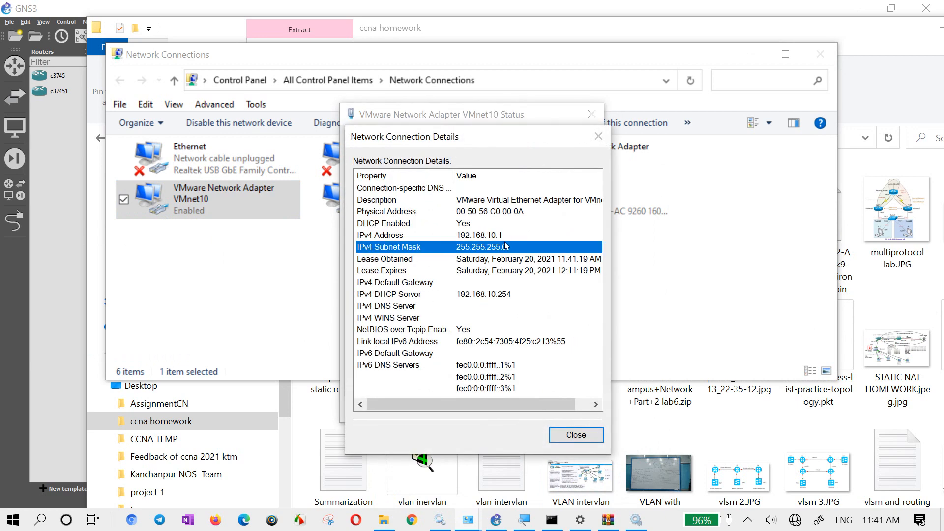
pyautogui.click(597, 142)
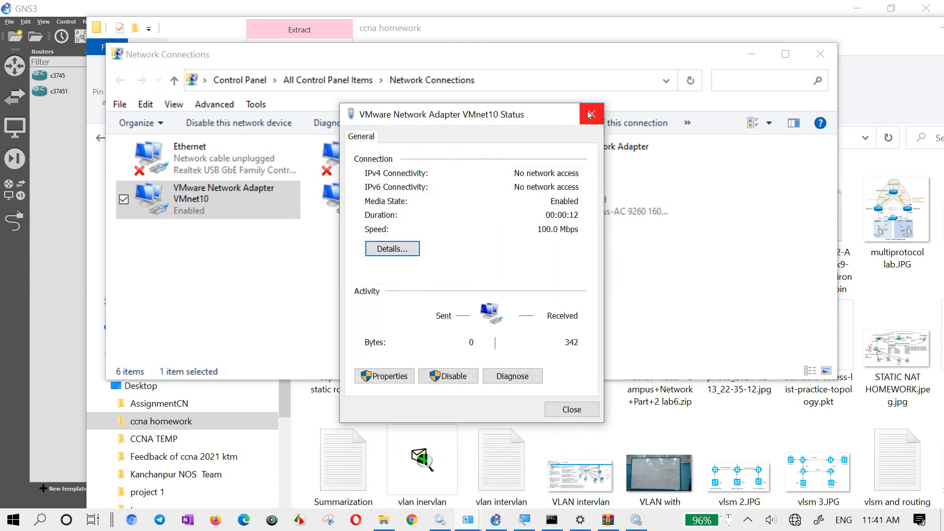
pyautogui.click(592, 114)
pyautogui.click(821, 54)
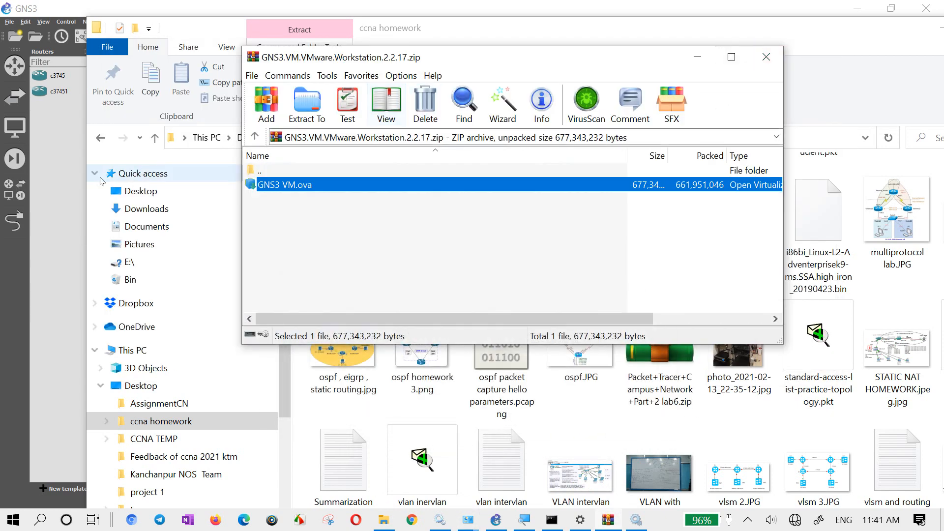
# - Close the GNS3.VM.VMware.Workstation.2.2.17.zip archive window and return to GNS3
pyautogui.click(66, 196)
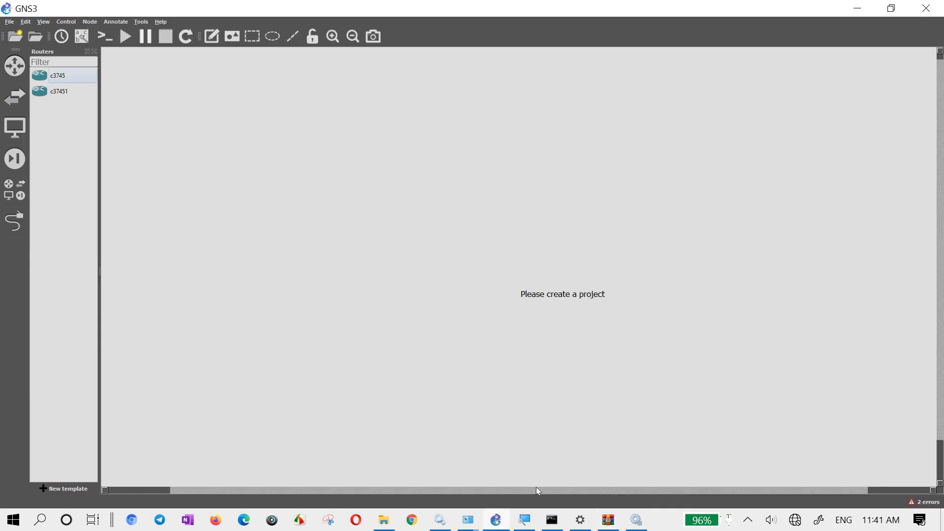
pyautogui.click(608, 519)
pyautogui.click(766, 57)
pyautogui.click(497, 520)
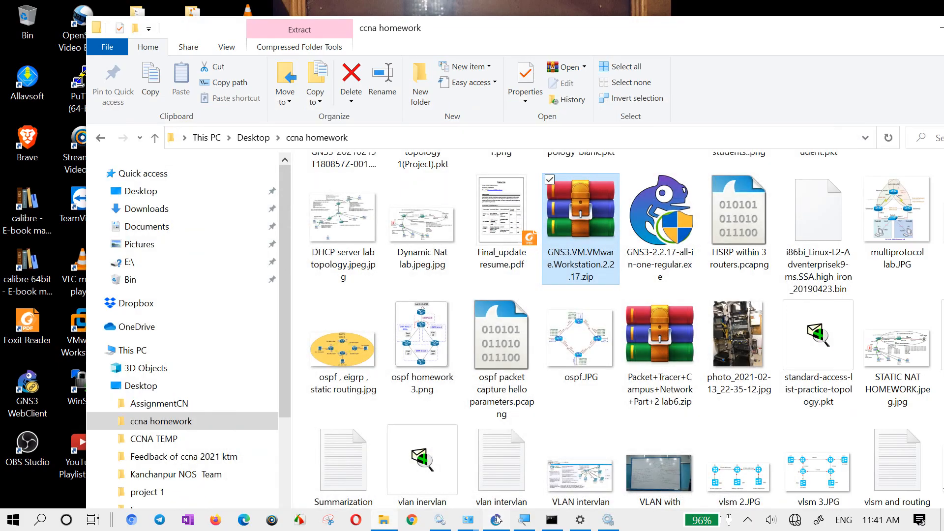
pyautogui.click(498, 520)
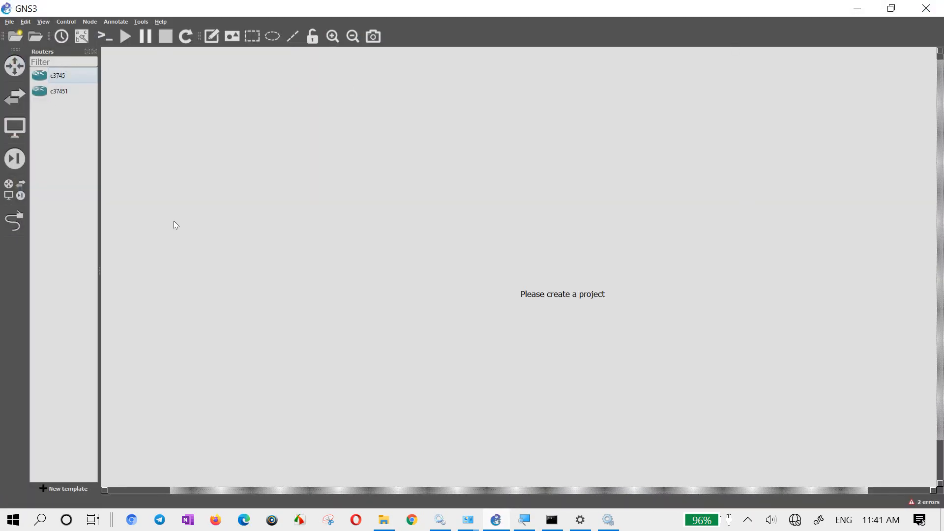
# - Launch VMware Workstation Pro and power on the GNS3 VM
pyautogui.press('super')
pyautogui.write('vmw')
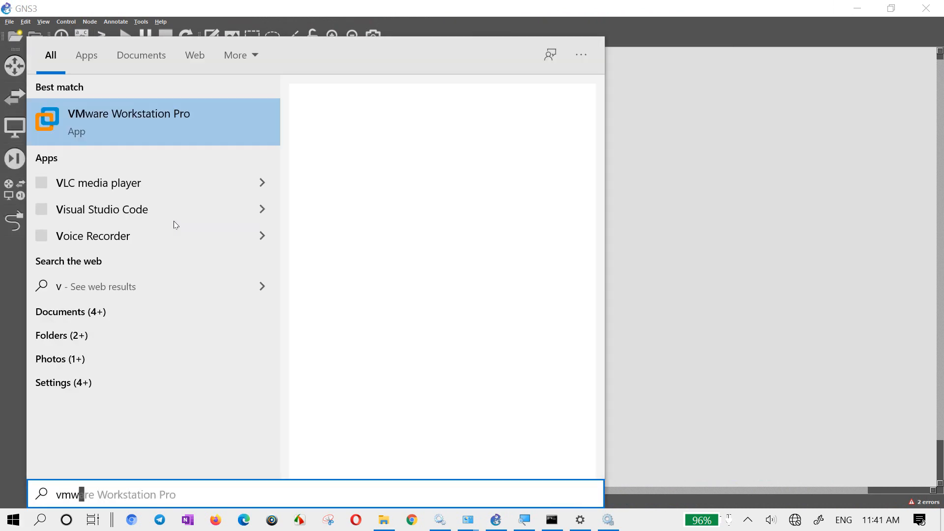
pyautogui.press('Escape')
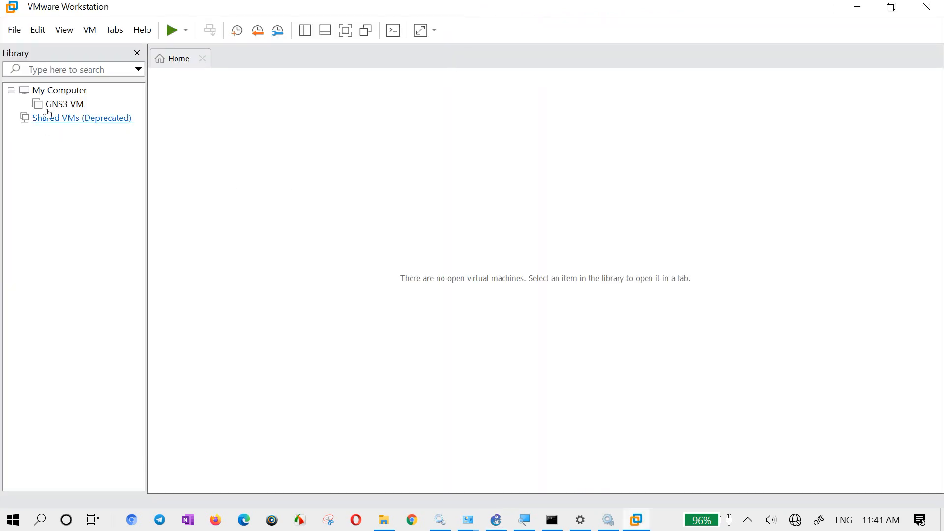
pyautogui.click(53, 106)
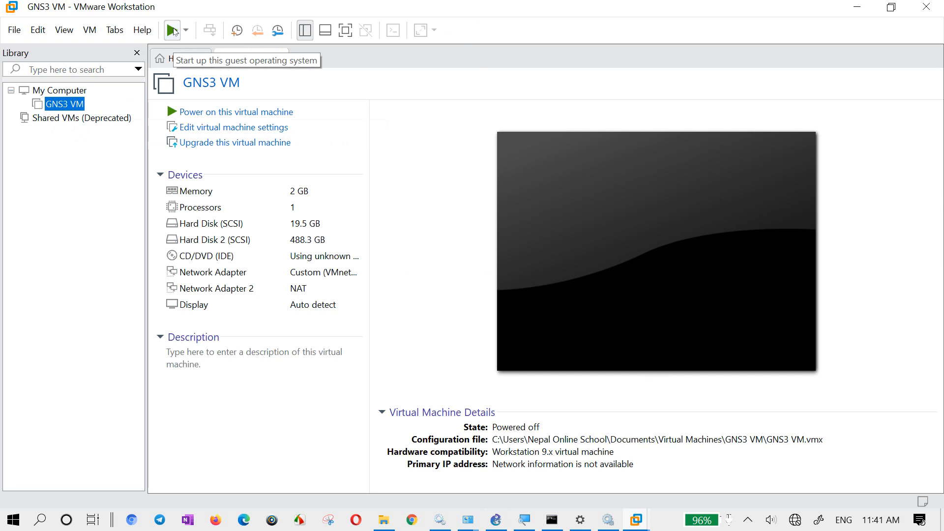
pyautogui.click(172, 31)
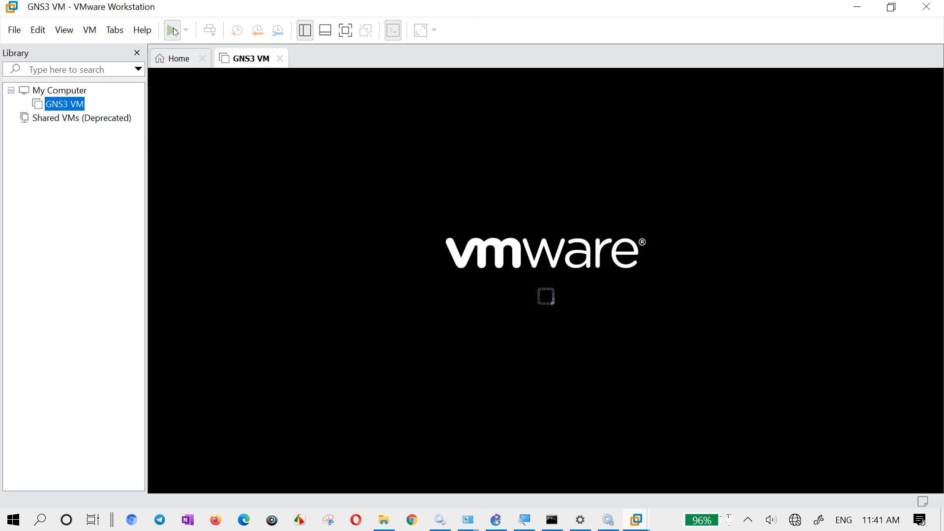
# - Hide the virtual machine library and boot the GNS3 VM from the Ubuntu entry, releasing input back to the host
pyautogui.click(137, 53)
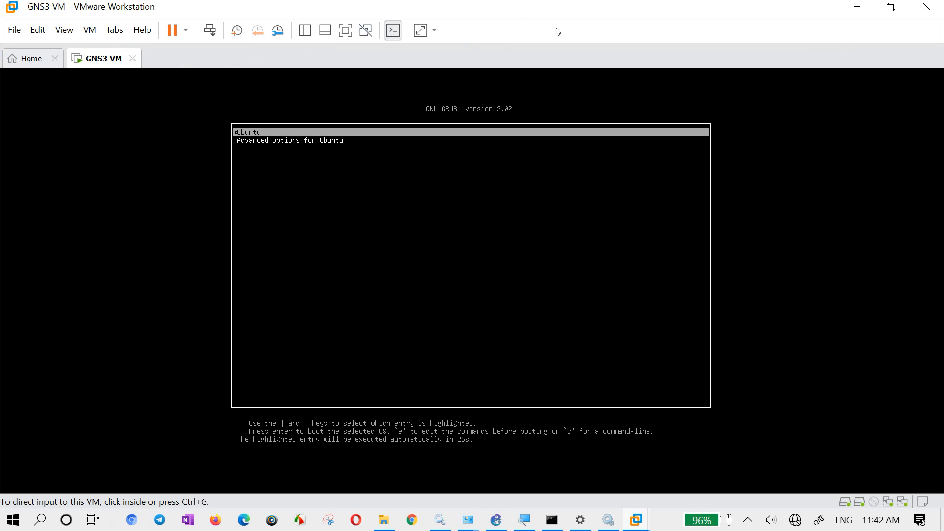
pyautogui.hotkey('ctrl', 'g')
pyautogui.press('Return')
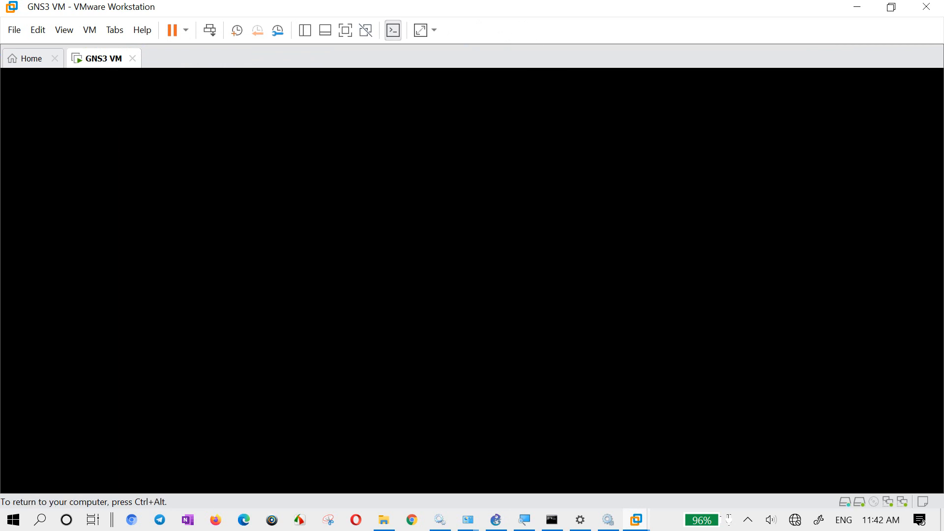
pyautogui.hotkey('ctrl', 'alt')
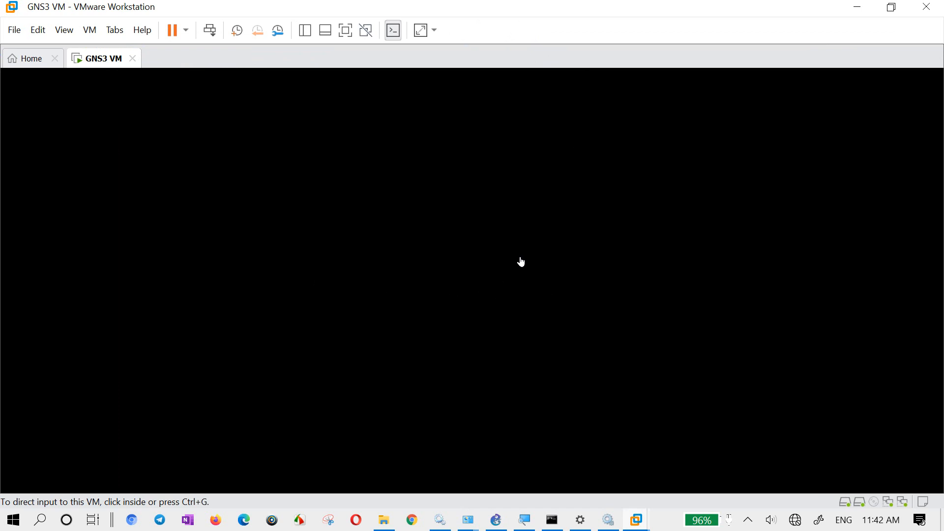
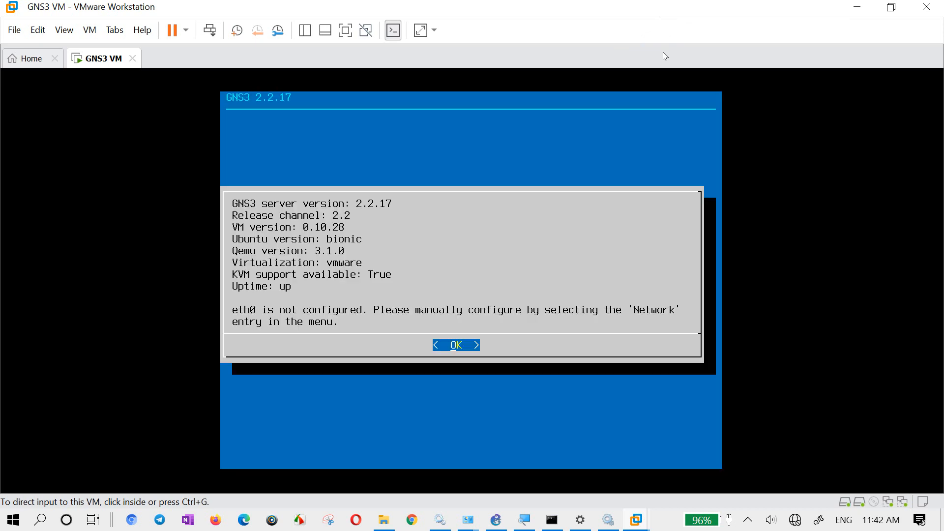
# - Dismiss the GNS3 VM information screen and open the network settings file for editing, accepting the reboot
pyautogui.click(338, 286)
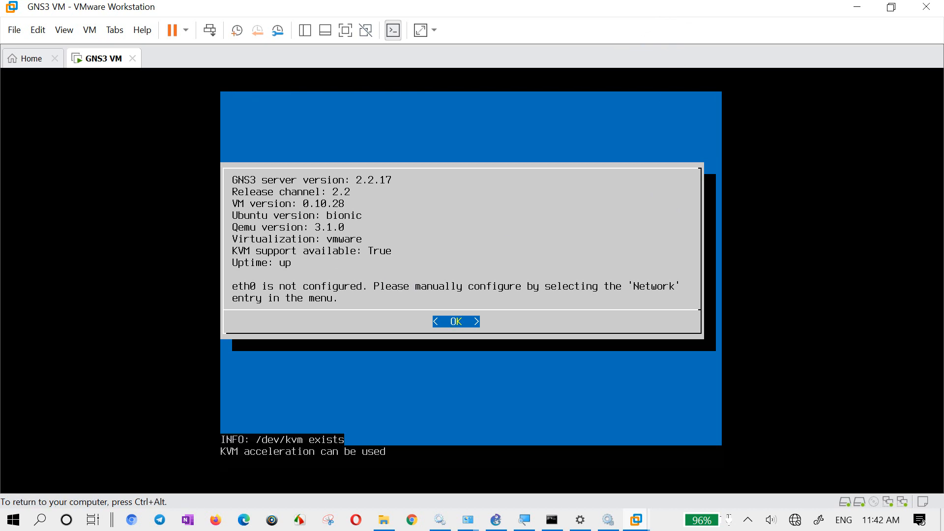
pyautogui.press('Return')
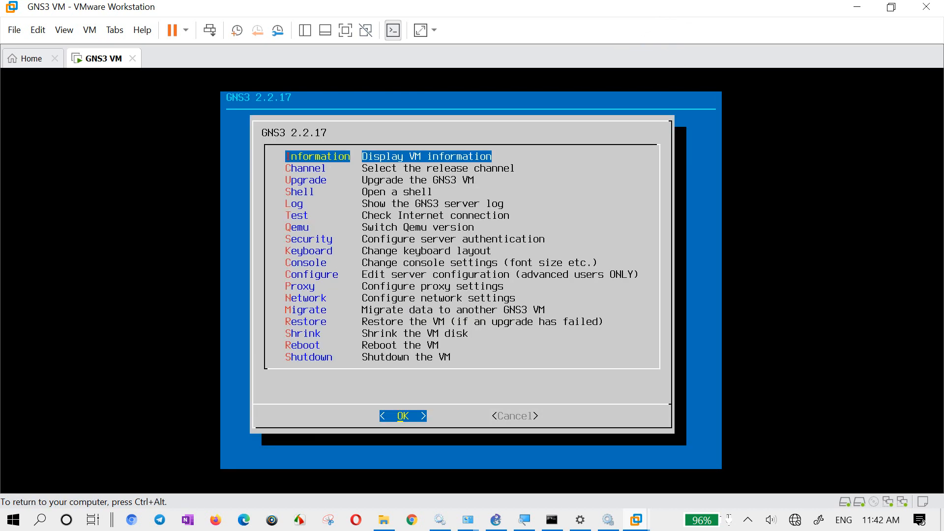
pyautogui.press('Down')
pyautogui.press('Down')
pyautogui.press('Down')
pyautogui.press('Down')
pyautogui.press('Down')
pyautogui.press('Down')
pyautogui.press('Down')
pyautogui.press('Down')
pyautogui.press('Down')
pyautogui.press('Down')
pyautogui.press('Down')
pyautogui.press('Down')
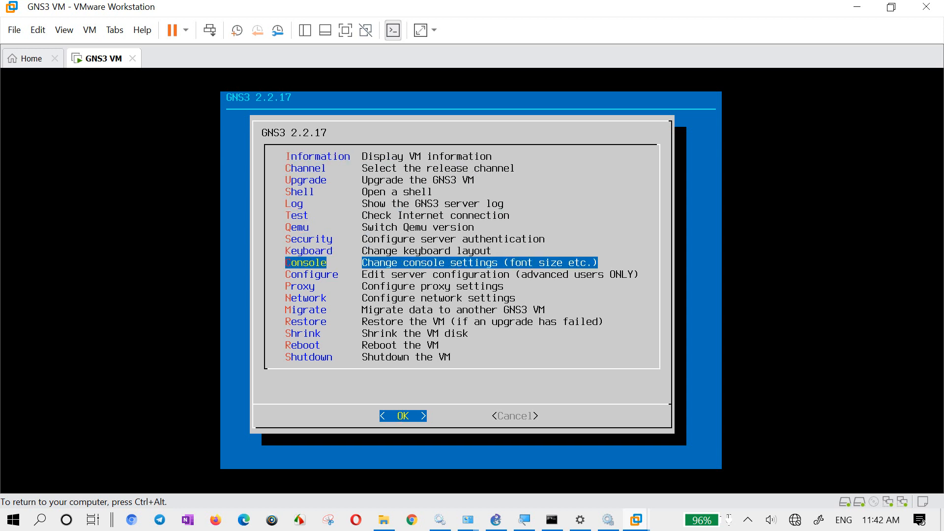
pyautogui.press('Return')
pyautogui.press('Return')
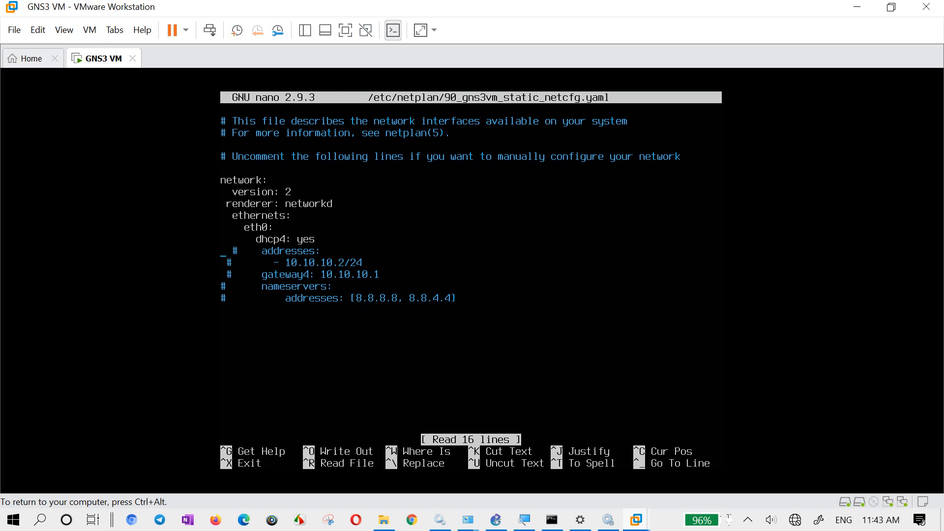
# - Set dhcp4 to no for eth0 in the netplan file 90_gns3vm_static_netcfg.yaml
pyautogui.press('Right')
pyautogui.press('Right')
pyautogui.press('Right')
pyautogui.press('Right')
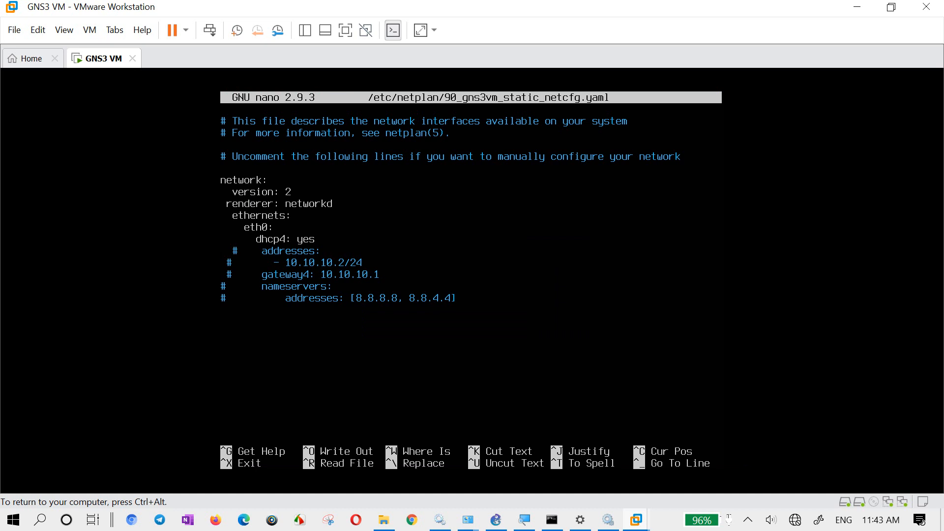
pyautogui.press('BackSpace')
pyautogui.press('BackSpace')
pyautogui.press('BackSpace')
pyautogui.write('no')
# - Uncomment the static addresses, gateway4 and nameservers lines under eth0
pyautogui.press('Delete')
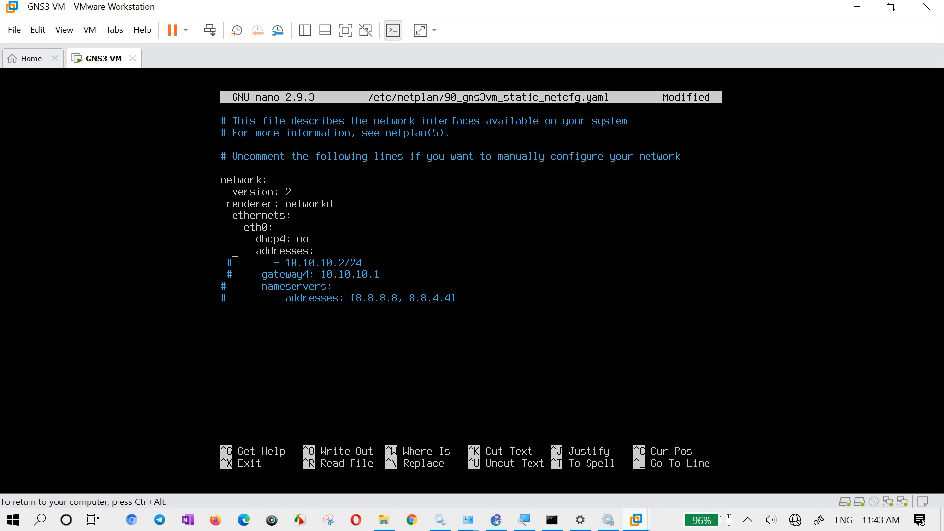
pyautogui.press('Delete')
pyautogui.press('Down')
pyautogui.press('Delete')
pyautogui.press('Down')
pyautogui.press('Delete')
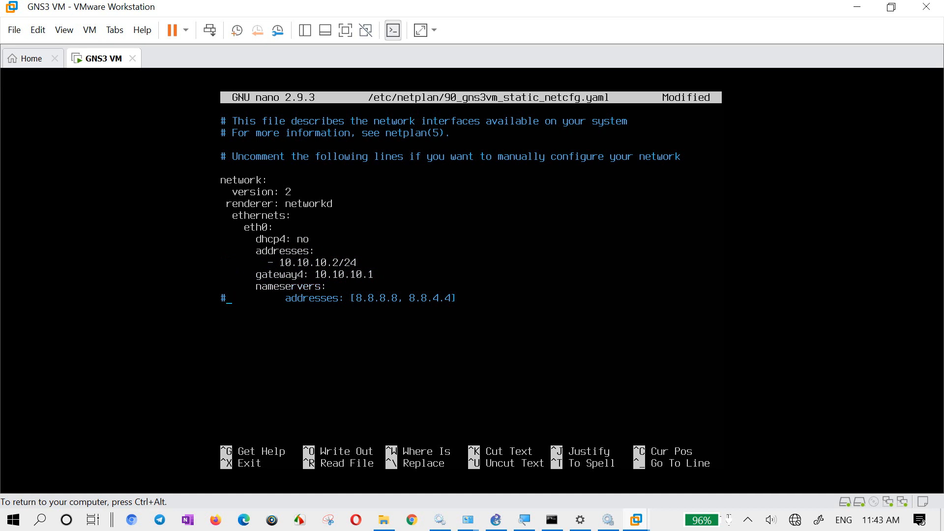
pyautogui.press('Delete')
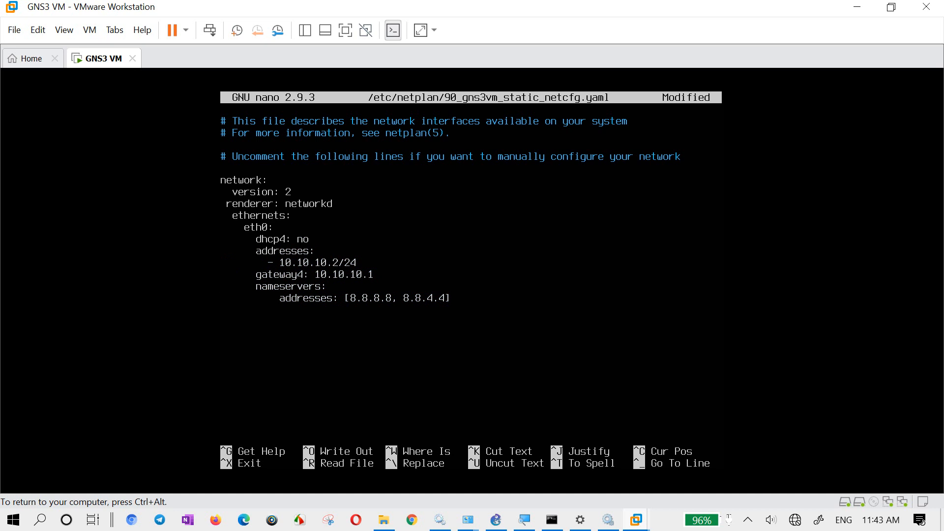
# - Change eth0's gateway4 address to 192.168.10.254
pyautogui.press('Delete')
pyautogui.press('BackSpace')
pyautogui.press('BackSpace')
pyautogui.press('BackSpace')
pyautogui.press('BackSpace')
pyautogui.press('BackSpace')
pyautogui.press('BackSpace')
pyautogui.press('BackSpace')
pyautogui.press('BackSpace')
pyautogui.write('92')
pyautogui.write('.168.10')
pyautogui.write('.10')
# - Change eth0's static address to 192.168.10.10/24
pyautogui.press('BackSpace')
pyautogui.press('BackSpace')
pyautogui.write('254')
pyautogui.press('BackSpace')
pyautogui.press('BackSpace')
pyautogui.press('BackSpace')
pyautogui.press('BackSpace')
pyautogui.press('BackSpace')
pyautogui.press('BackSpace')
pyautogui.press('BackSpace')
pyautogui.press('BackSpace')
pyautogui.press('BackSpace')
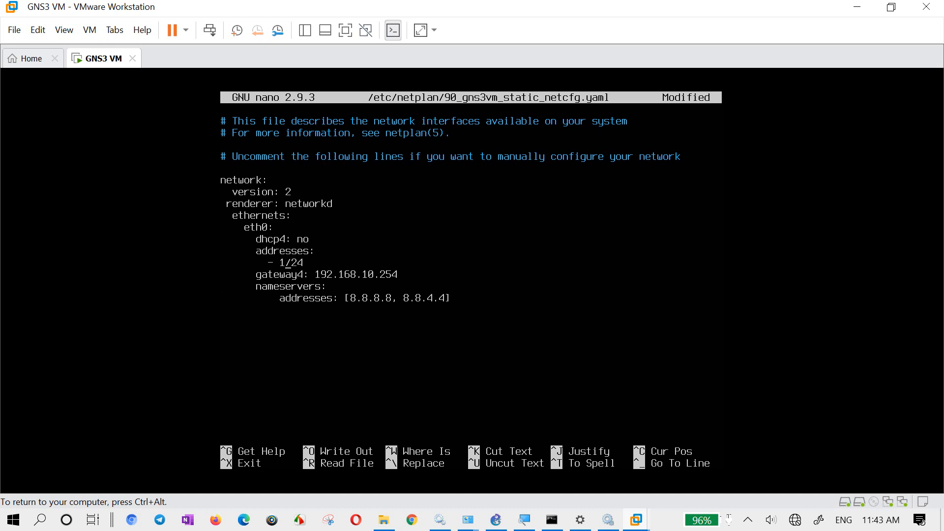
pyautogui.write('91.`6')
pyautogui.write('8')
pyautogui.press('BackSpace')
pyautogui.press('BackSpace')
pyautogui.press('BackSpace')
pyautogui.press('BackSpace')
pyautogui.press('BackSpace')
pyautogui.write('2.168.10.')
pyautogui.write('10')
# - Try to exit nano and save the edited netplan file
pyautogui.hotkey('ctrl', 'z')
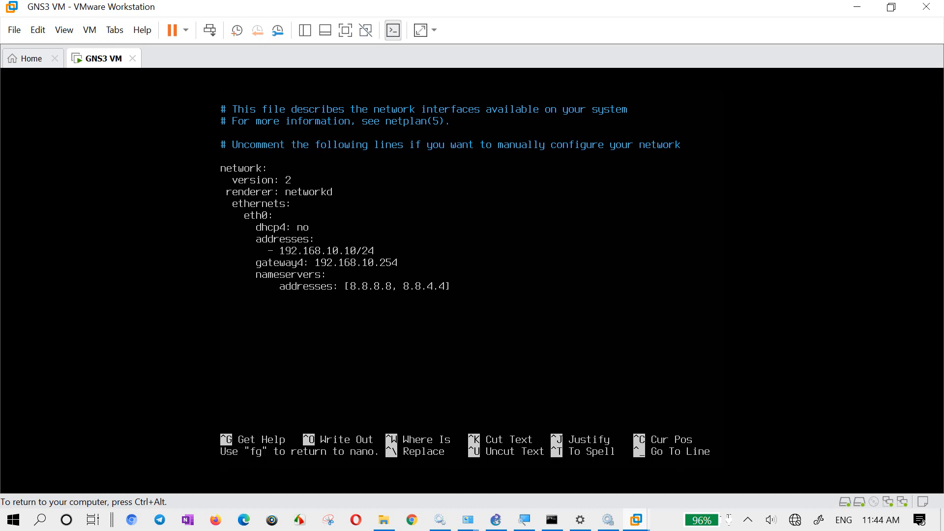
pyautogui.write('y')
pyautogui.press('Return')
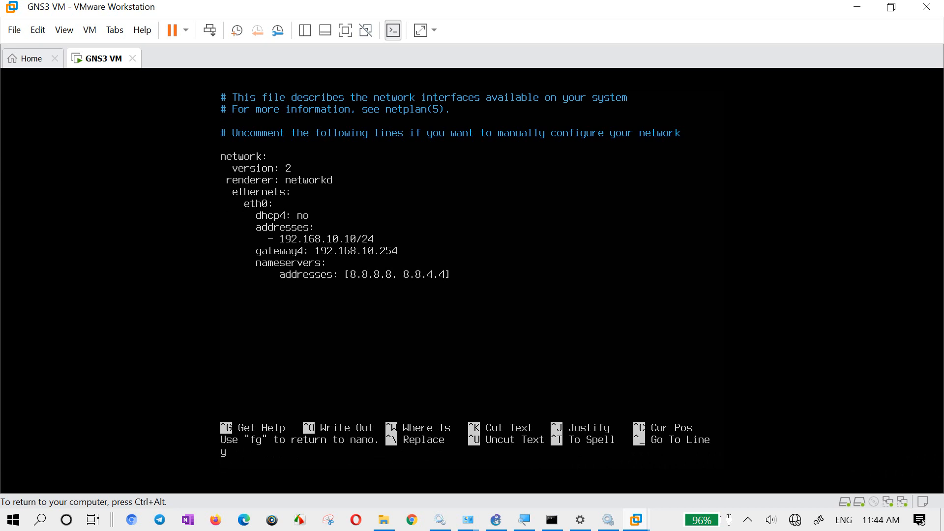
pyautogui.hotkey('ctrl', 'c')
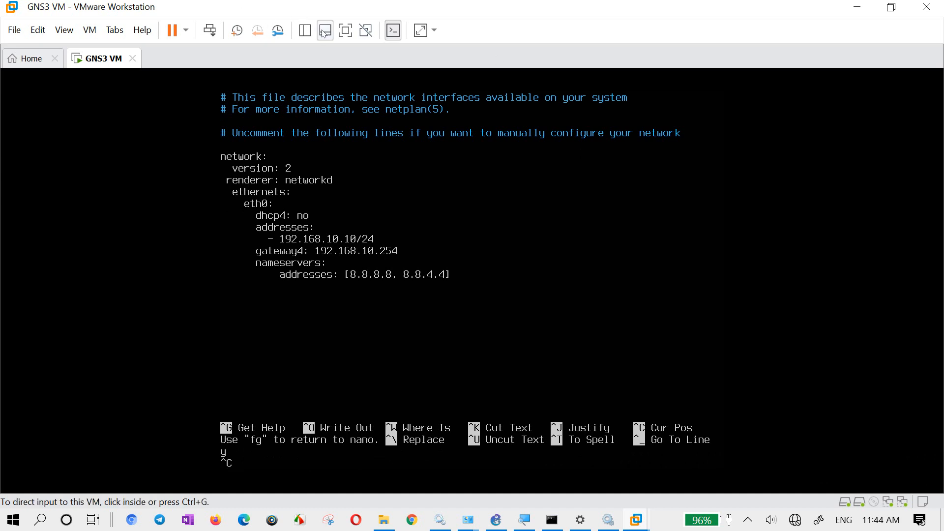
# - Show the GNS3 VM in full screen and try to get out of the suspended nano session
pyautogui.click(345, 30)
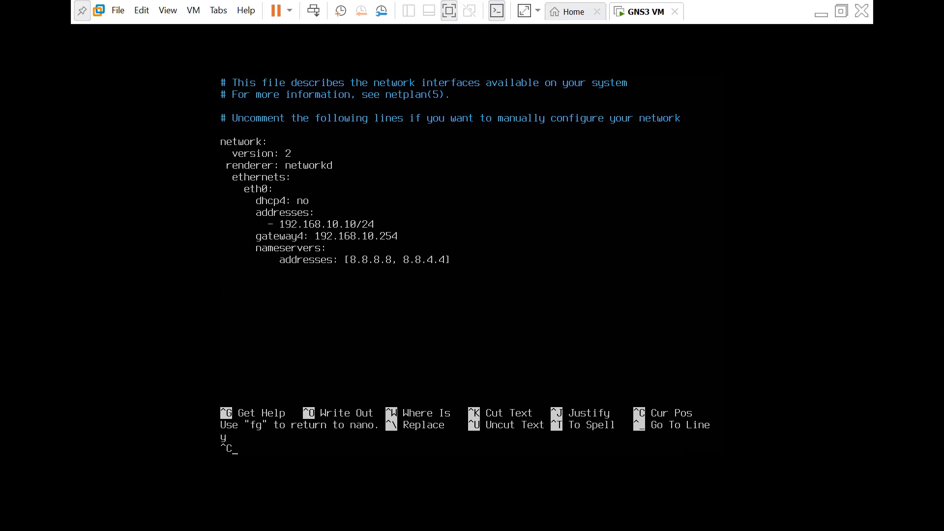
pyautogui.hotkey('ctrl', 'x')
pyautogui.hotkey('ctrl', 'x')
pyautogui.hotkey('ctrl', 'x')
pyautogui.hotkey('ctrl', 'x')
pyautogui.press('BackSpace')
pyautogui.press('BackSpace')
pyautogui.press('BackSpace')
pyautogui.press('BackSpace')
pyautogui.press('Return')
pyautogui.press('Return')
pyautogui.press('Return')
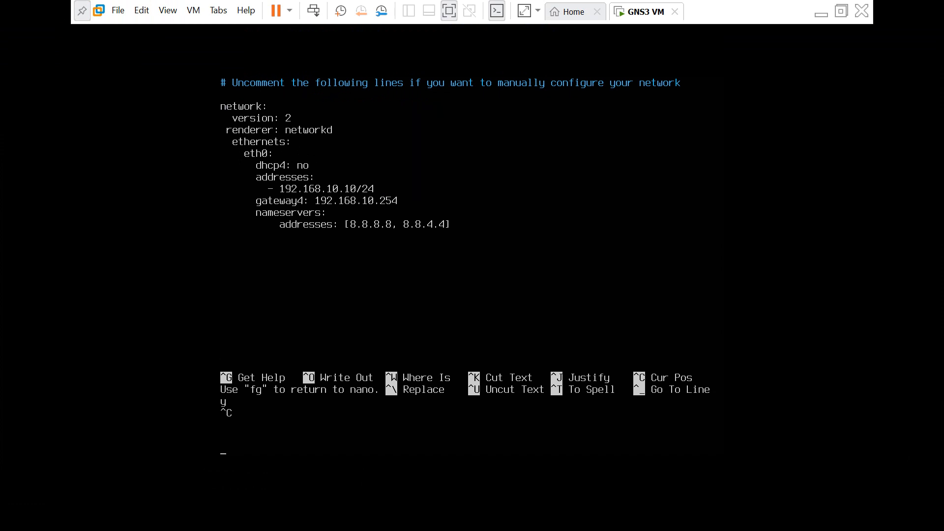
pyautogui.hotkey('ctrl', 'z')
pyautogui.hotkey('ctrl', 'x')
pyautogui.press('BackSpace')
pyautogui.hotkey('ctrl', 'x')
pyautogui.press('BackSpace')
pyautogui.press('Escape')
# - Power off the GNS3 VM and power it on again
pyautogui.rightClick(649, 12)
pyautogui.moveTo(666, 37)
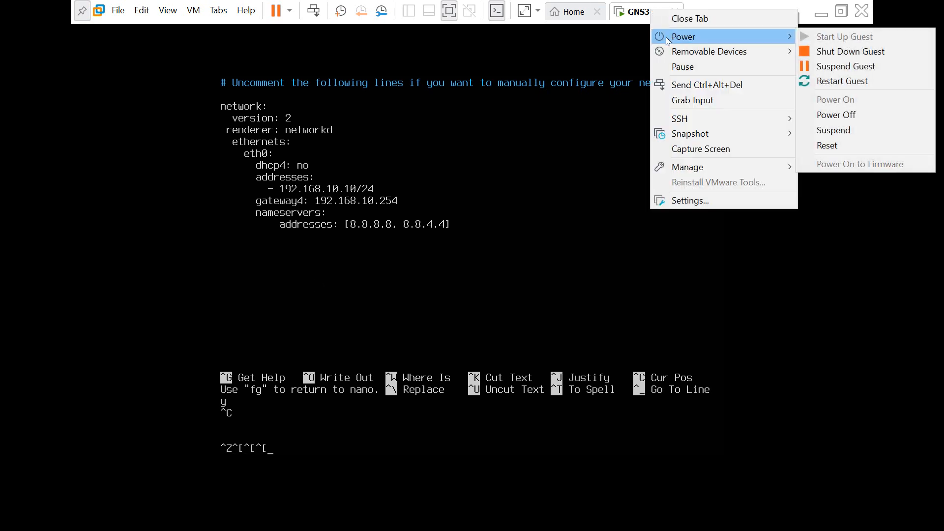
pyautogui.click(861, 112)
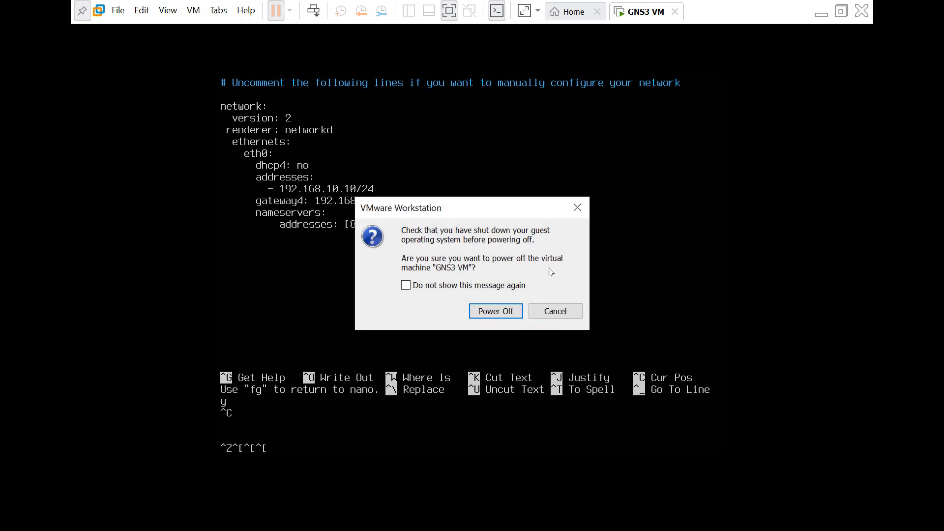
pyautogui.click(495, 310)
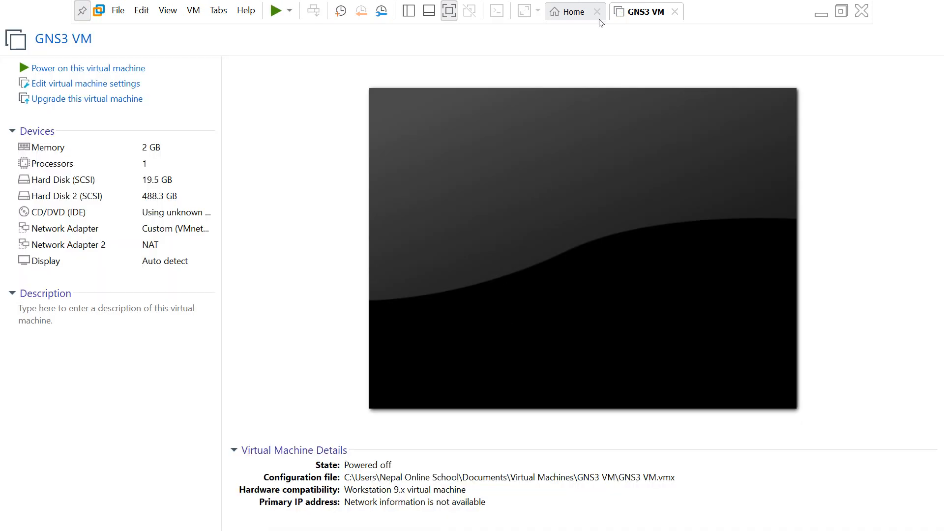
pyautogui.click(81, 70)
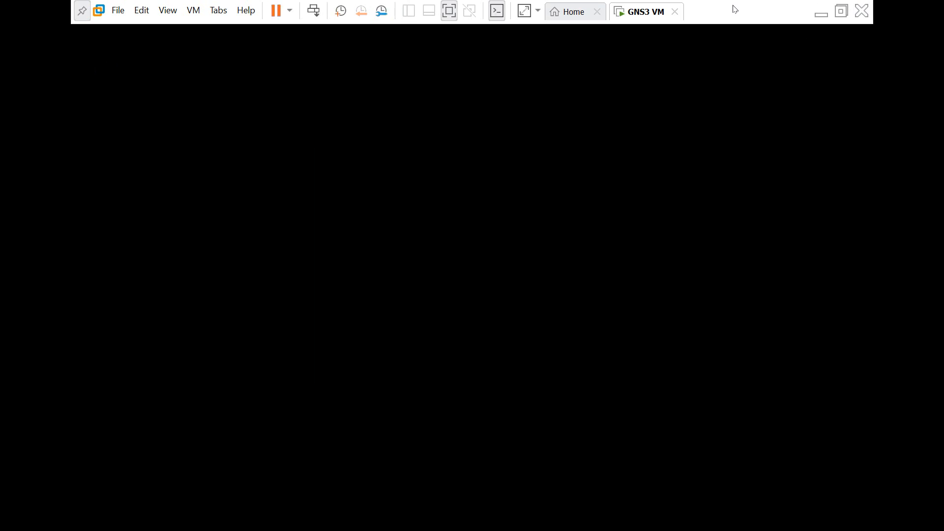
pyautogui.click(142, 11)
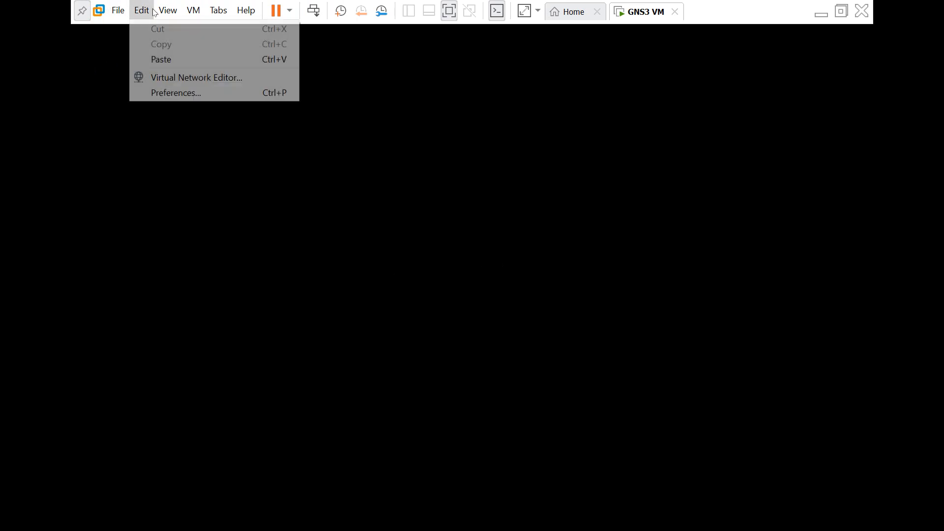
pyautogui.click(174, 88)
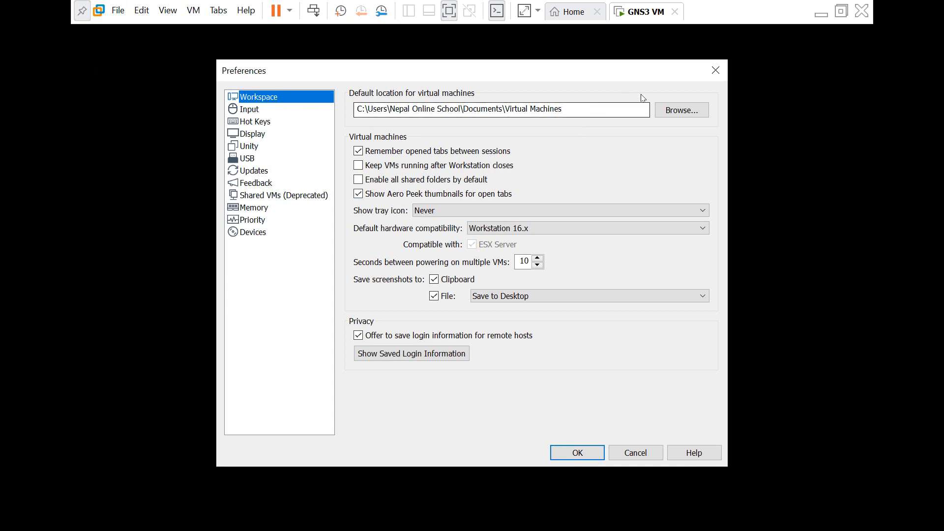
pyautogui.click(715, 72)
# - Open the Virtual Network Editor, leave full screen and bring the editor window to the front
pyautogui.click(141, 10)
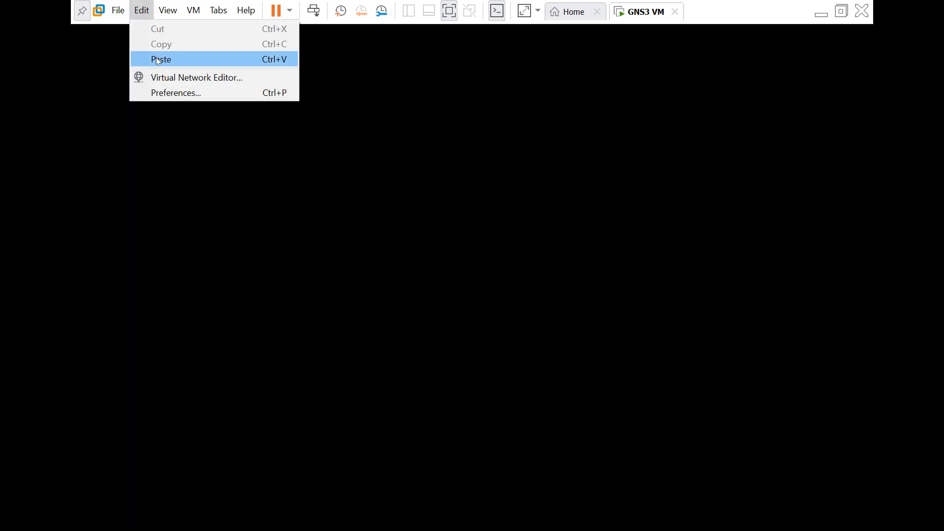
pyautogui.click(165, 79)
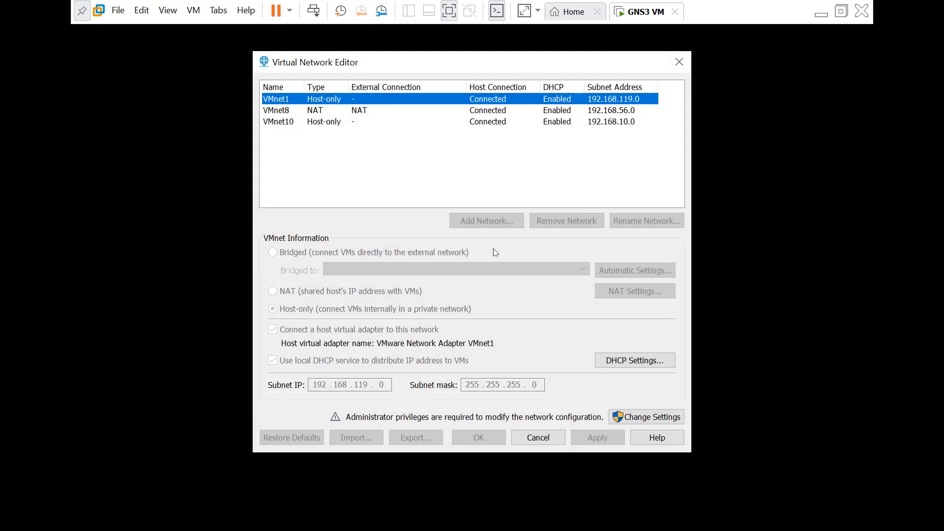
pyautogui.click(629, 417)
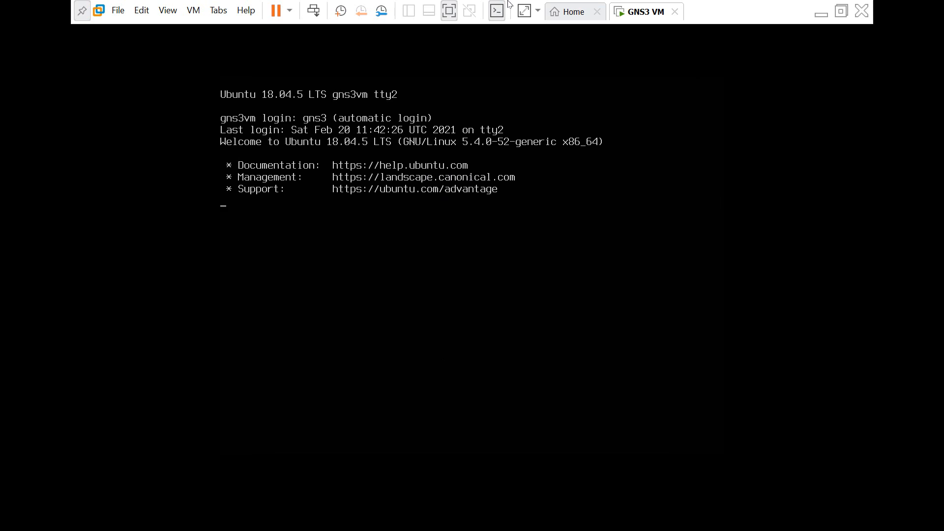
pyautogui.click(841, 11)
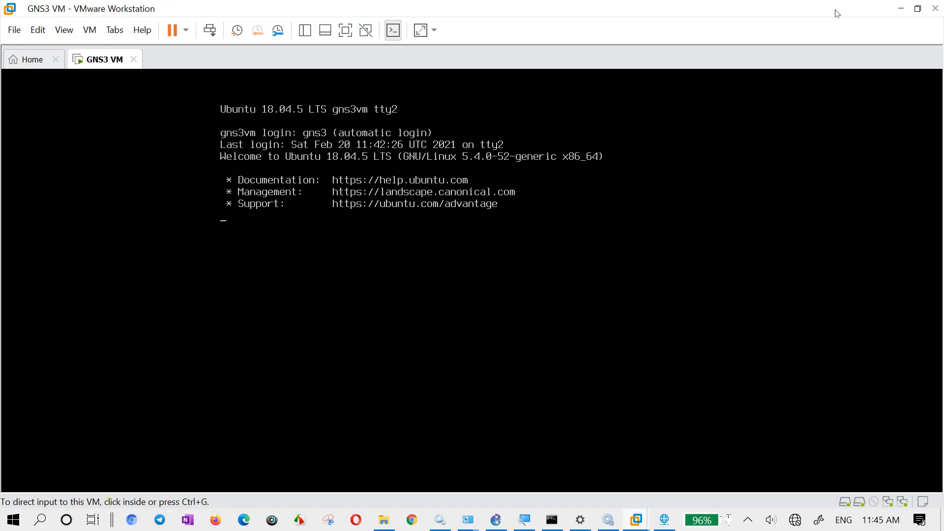
pyautogui.click(666, 520)
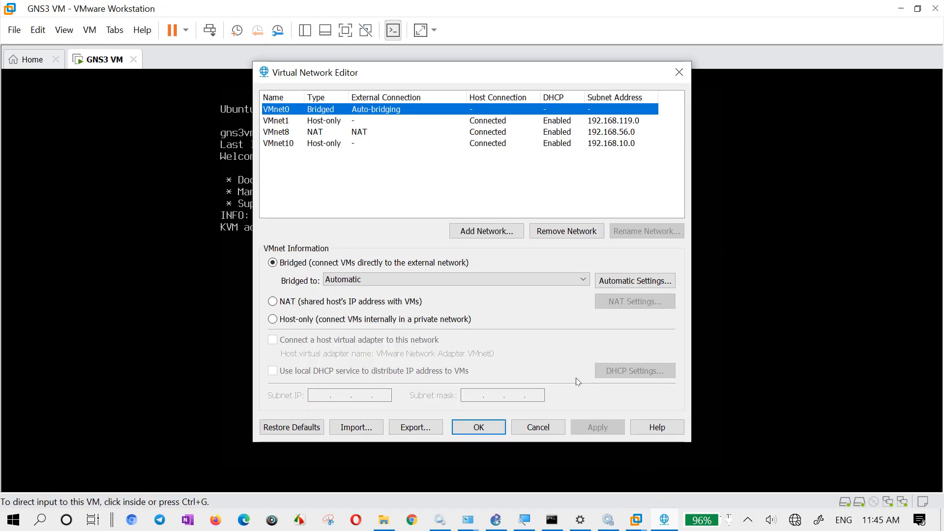
# - Set the starting IP address of VMnet10's DHCP range to 192.168.10.1, apply the change and close the Virtual Network Editor
pyautogui.click(325, 143)
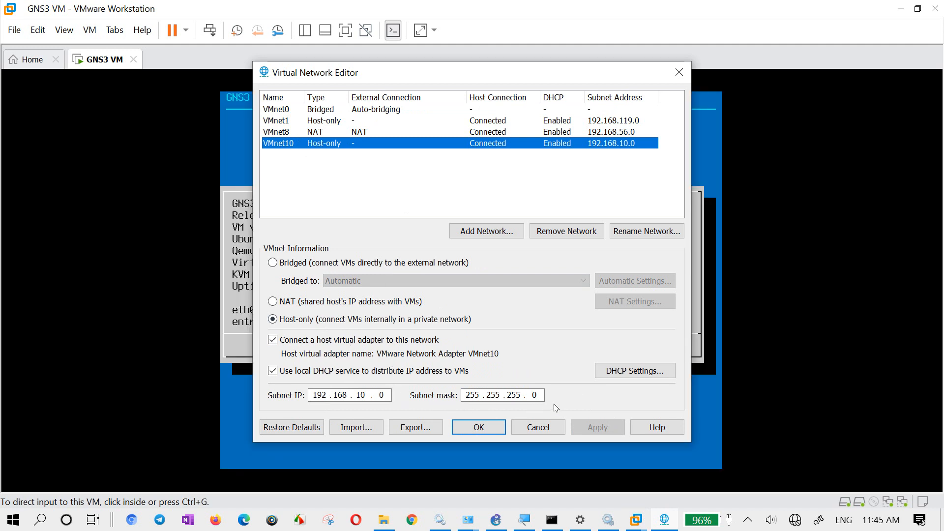
pyautogui.click(621, 380)
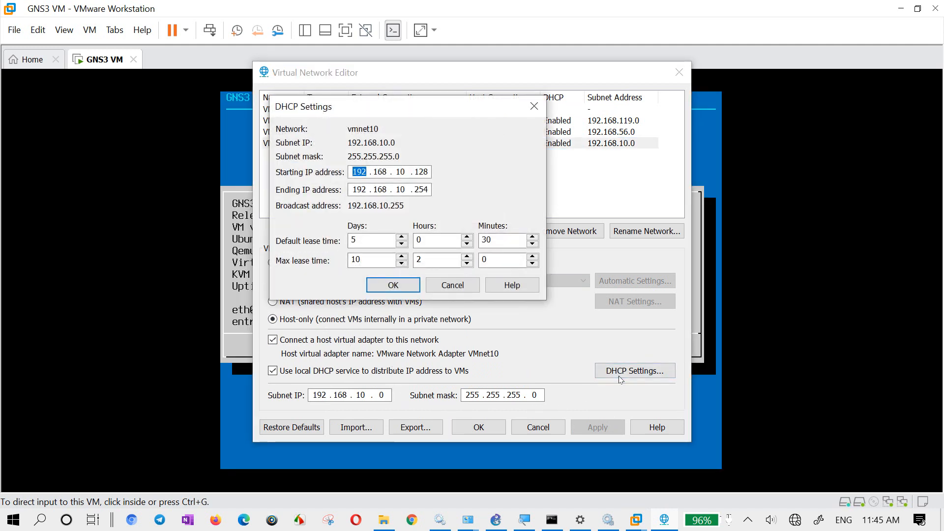
pyautogui.click(459, 288)
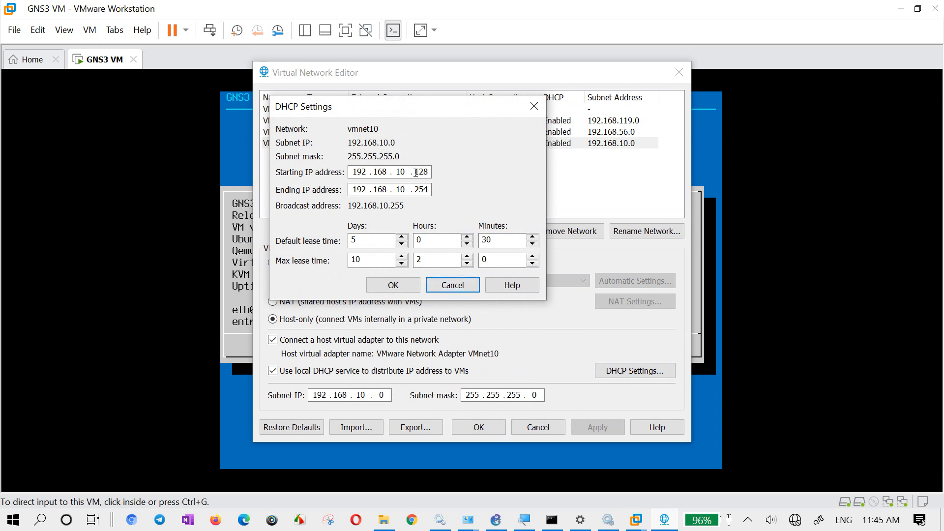
pyautogui.moveTo(416, 172); pyautogui.dragTo(480, 172)
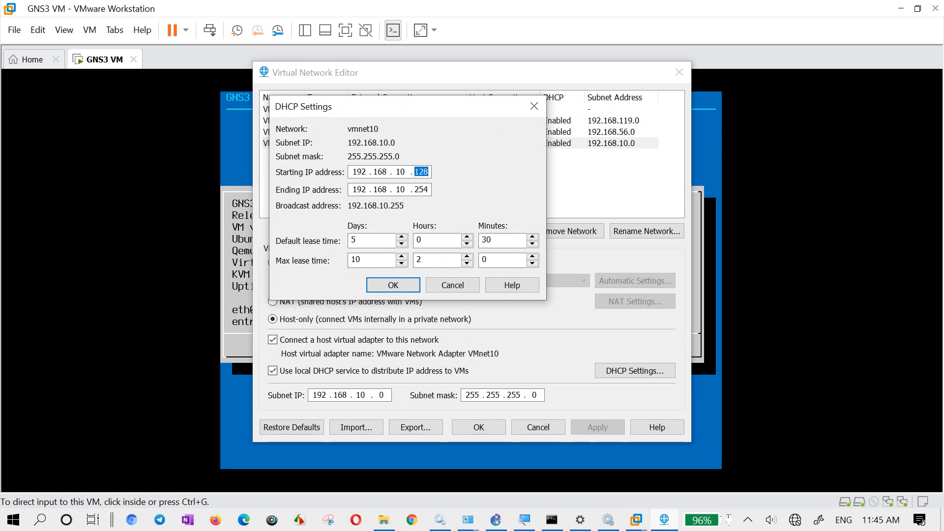
pyautogui.write('1')
pyautogui.click(417, 288)
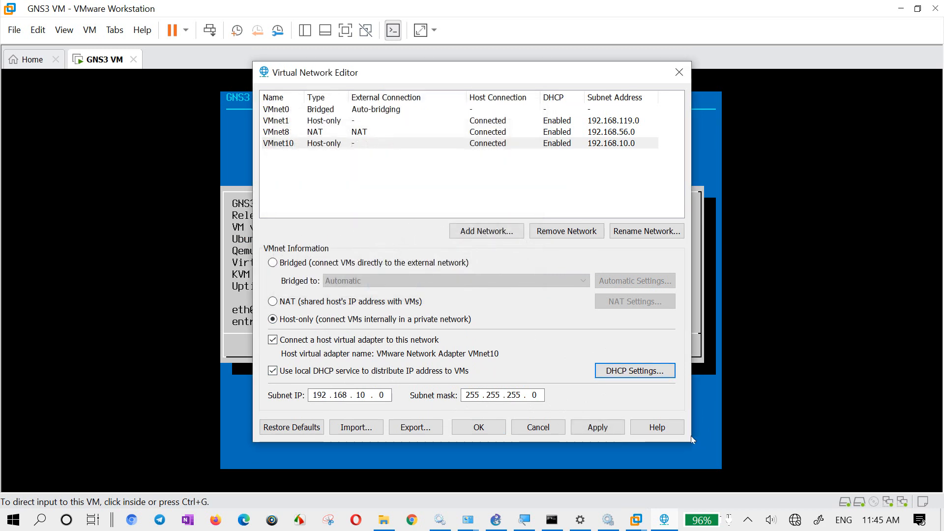
pyautogui.click(597, 427)
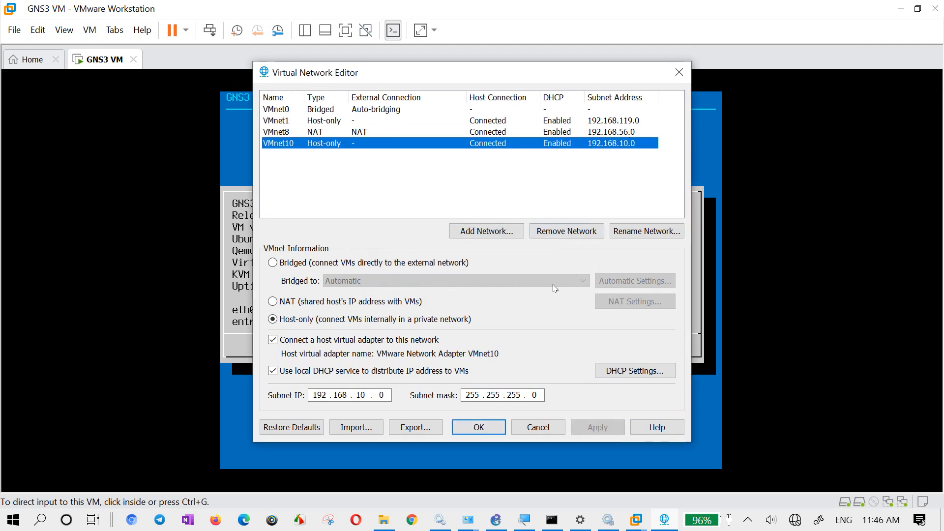
pyautogui.click(490, 428)
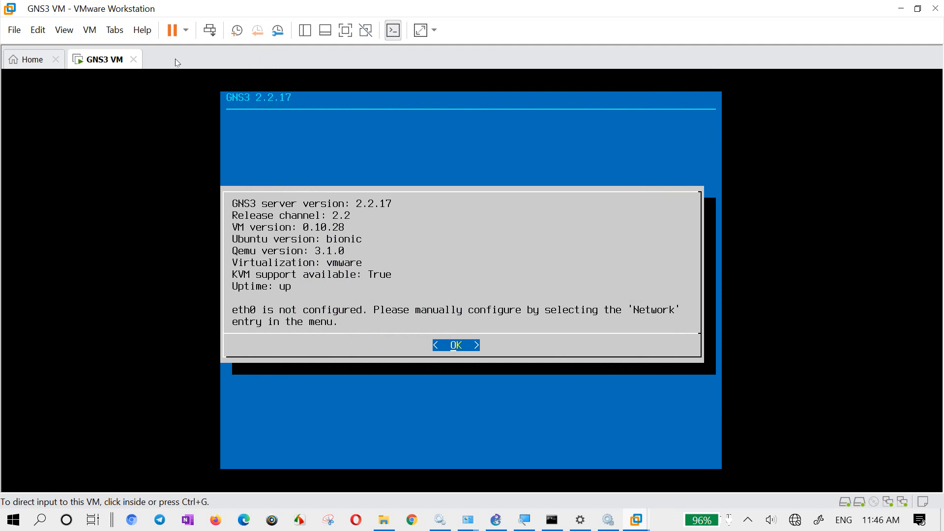
# - Open the GNS3 VM's network configuration despite the existing edit lock, then exit nano without changes so the VM reboots
pyautogui.click(414, 270)
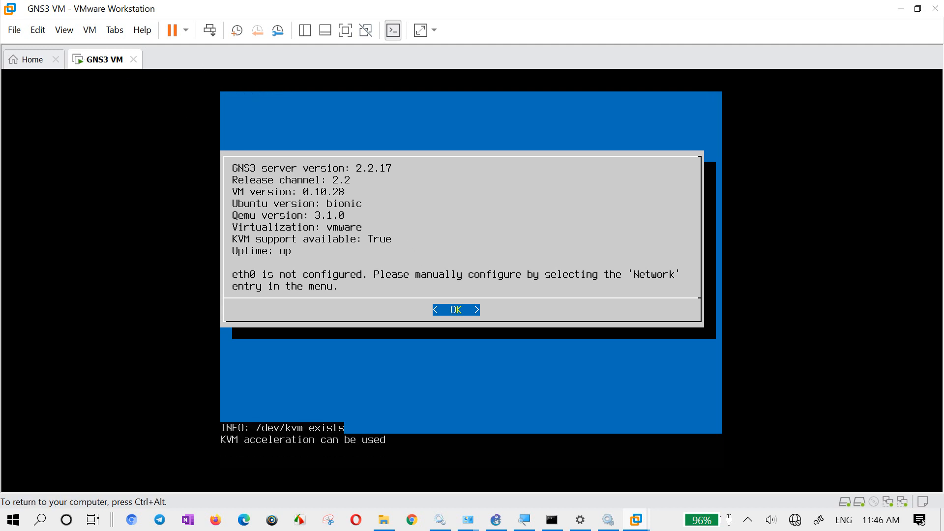
pyautogui.press('Return')
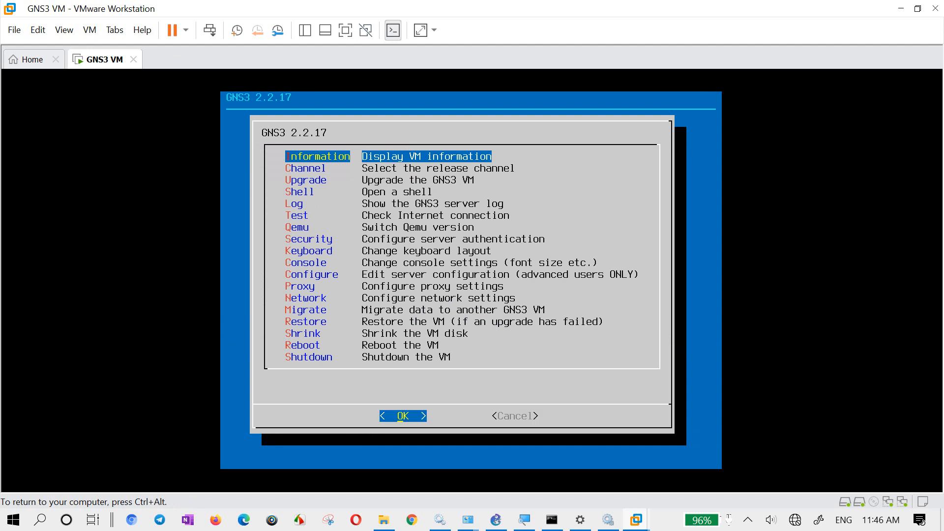
pyautogui.press('Down')
pyautogui.press('Down')
pyautogui.press('Down')
pyautogui.press('Down')
pyautogui.press('Down')
pyautogui.press('Down')
pyautogui.press('Down')
pyautogui.press('Down')
pyautogui.press('Down')
pyautogui.press('Down')
pyautogui.press('Down')
pyautogui.press('Down')
pyautogui.press('Return')
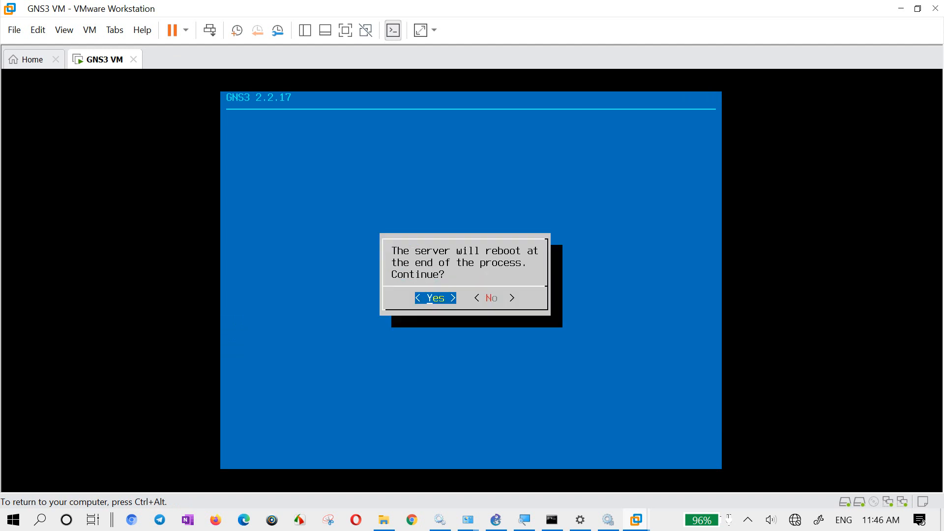
pyautogui.press('Return')
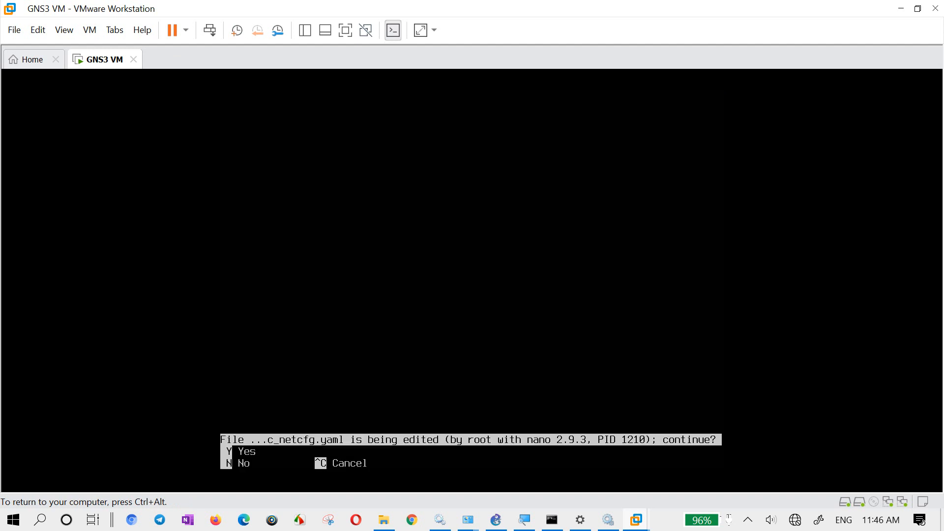
pyautogui.press('y')
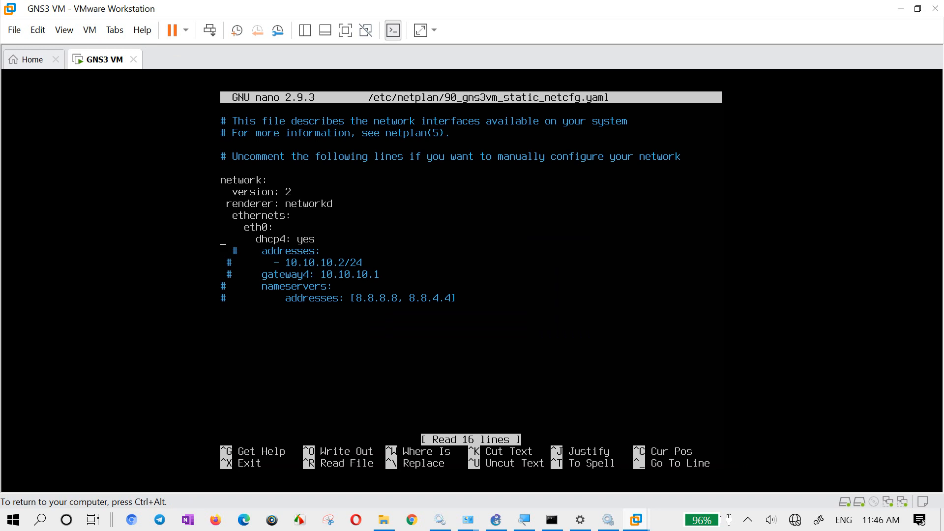
pyautogui.hotkey('ctrl', 'x')
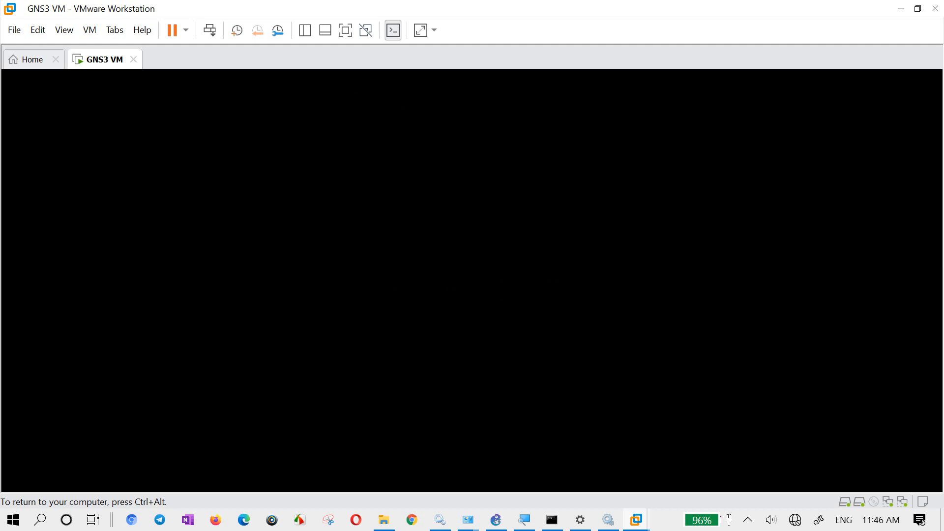
pyautogui.hotkey('ctrl', 'alt')
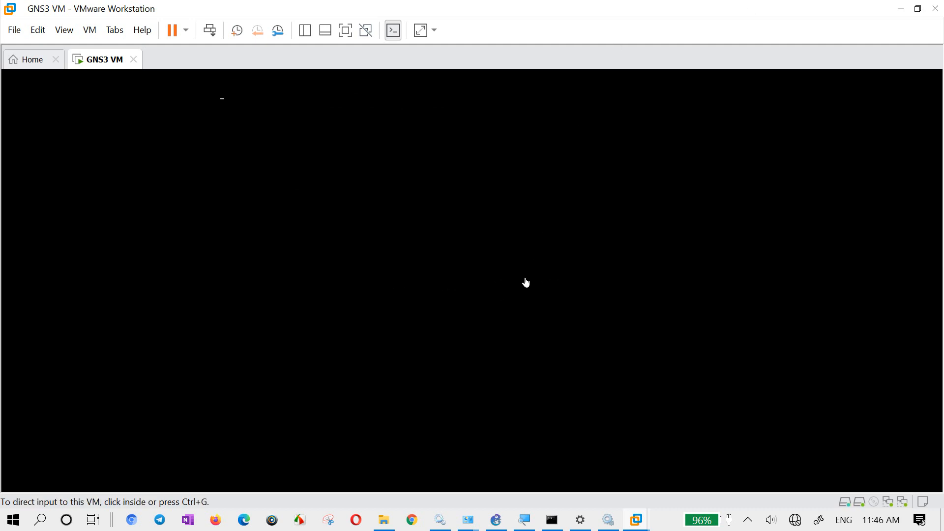
# - Dismiss the VM information screen and check which virtual network the first Network Adapter uses in the GNS3 VM's settings
pyautogui.click(424, 249)
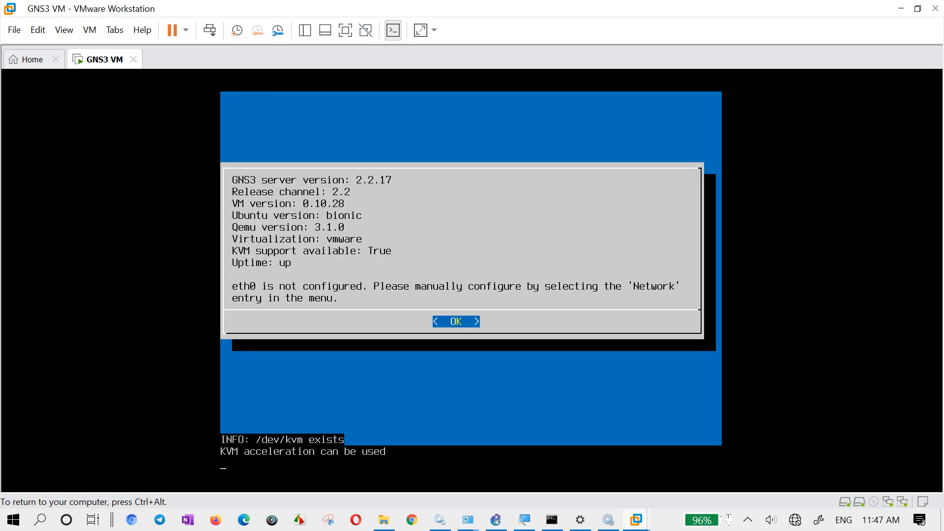
pyautogui.press('Return')
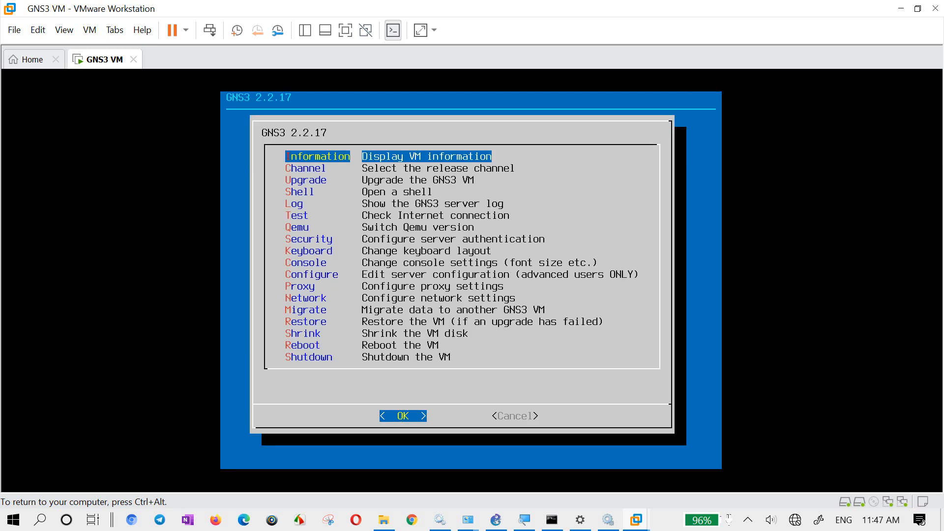
pyautogui.hotkey('ctrl', 'alt')
pyautogui.rightClick(99, 63)
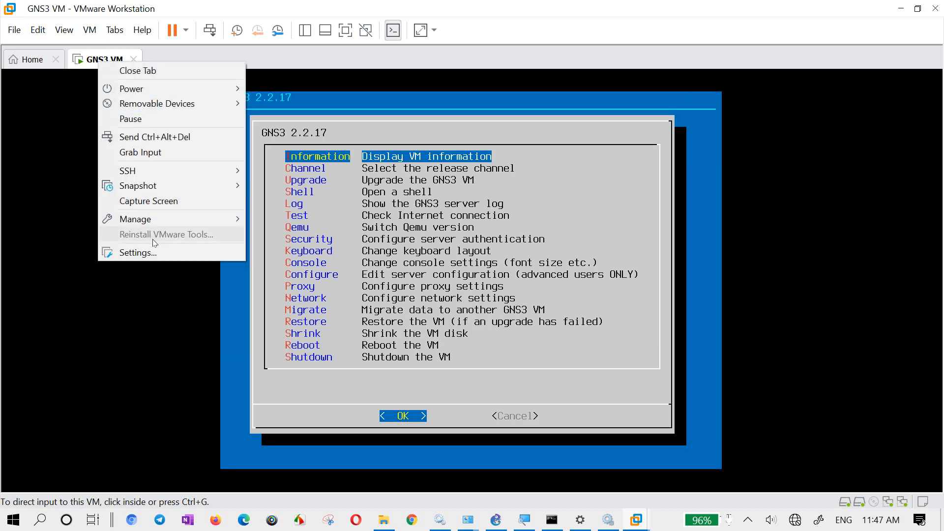
pyautogui.click(152, 253)
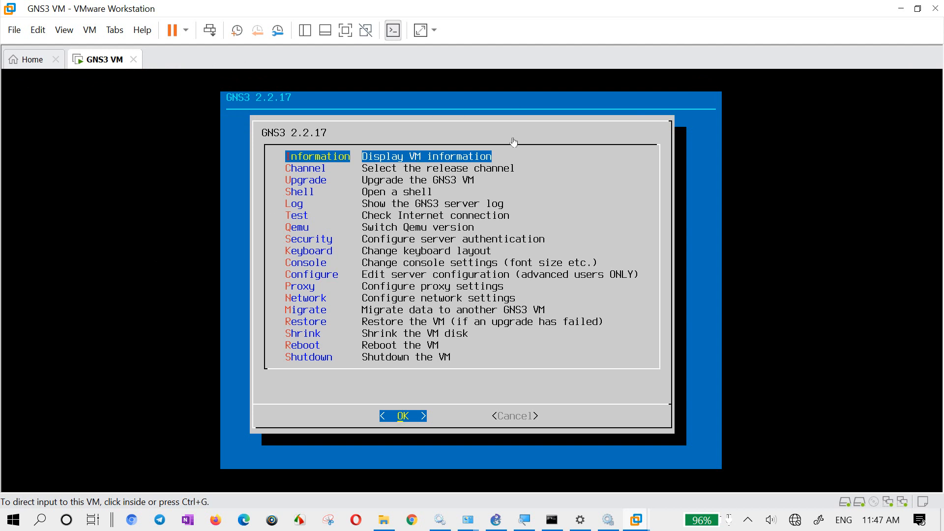
pyautogui.hotkey('ctrl', 'd')
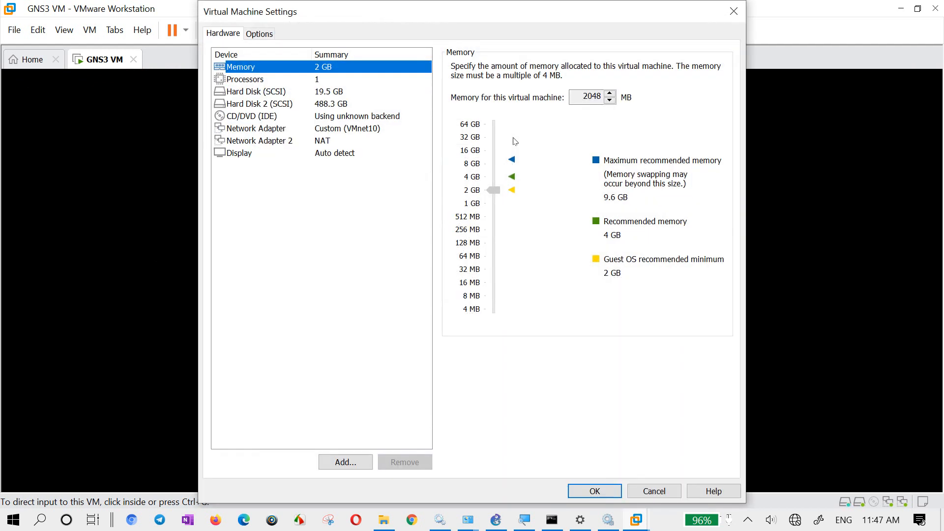
pyautogui.click(350, 132)
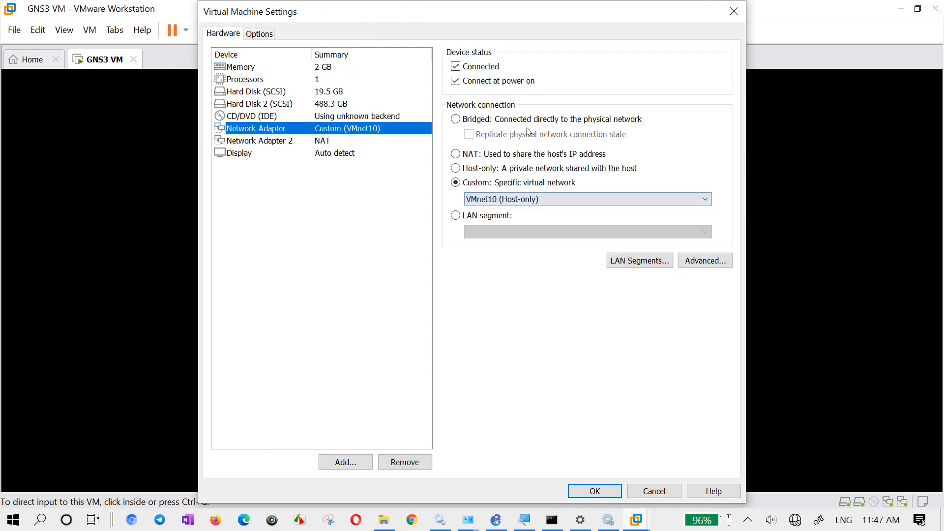
pyautogui.click(658, 493)
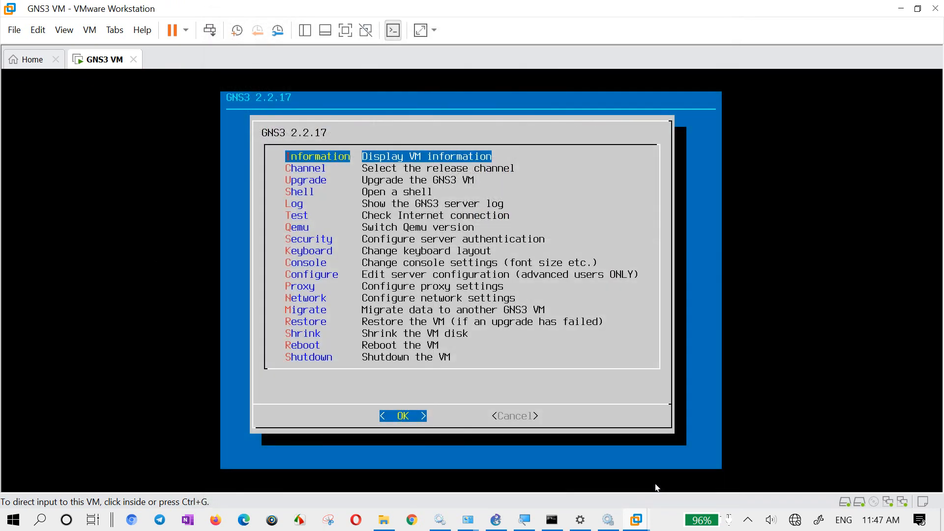
# - Switch to the Windows Services window, restart the VMware DHCP Service and return to VMware Workstation
pyautogui.click(606, 521)
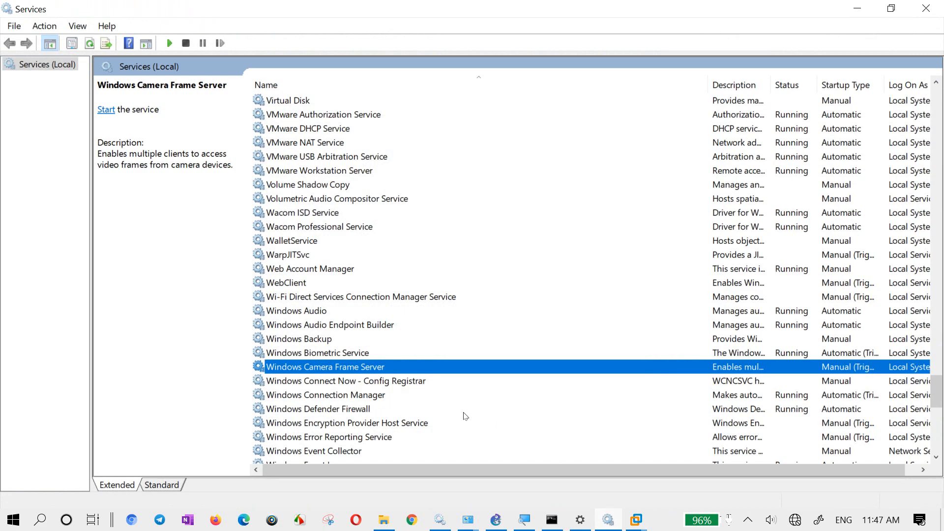
pyautogui.press('pageup')
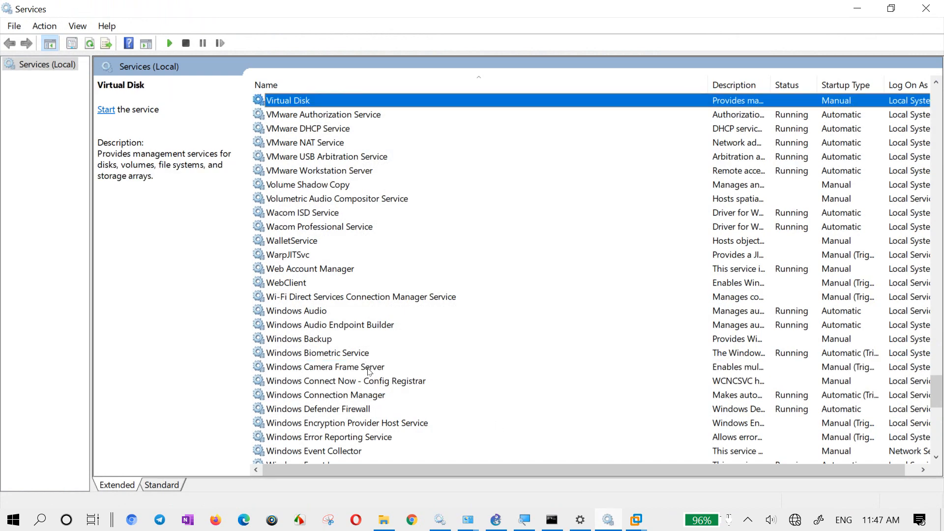
pyautogui.press('Down')
pyautogui.rightClick(343, 133)
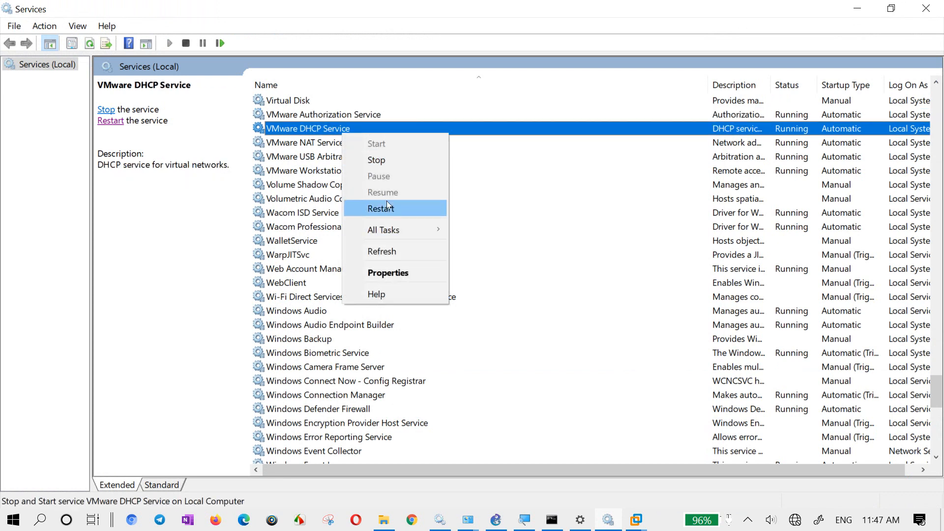
pyautogui.click(388, 208)
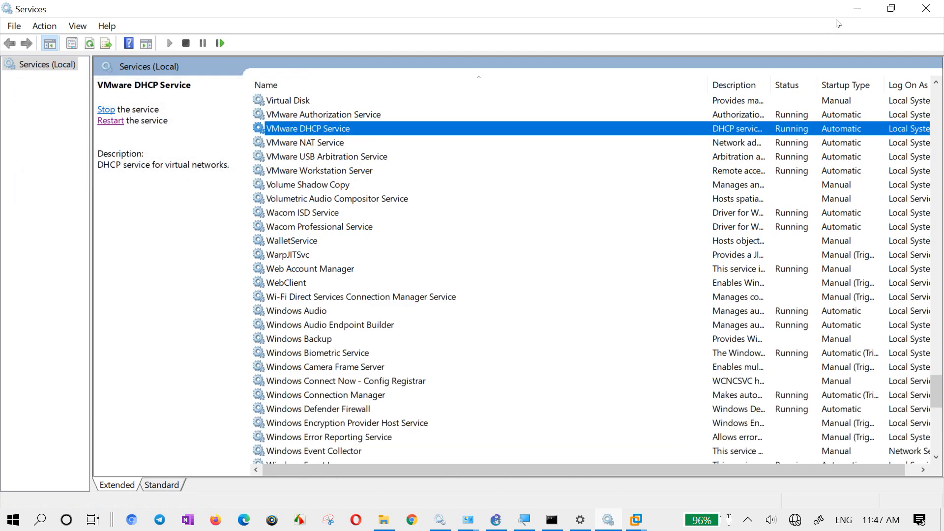
pyautogui.click(860, 9)
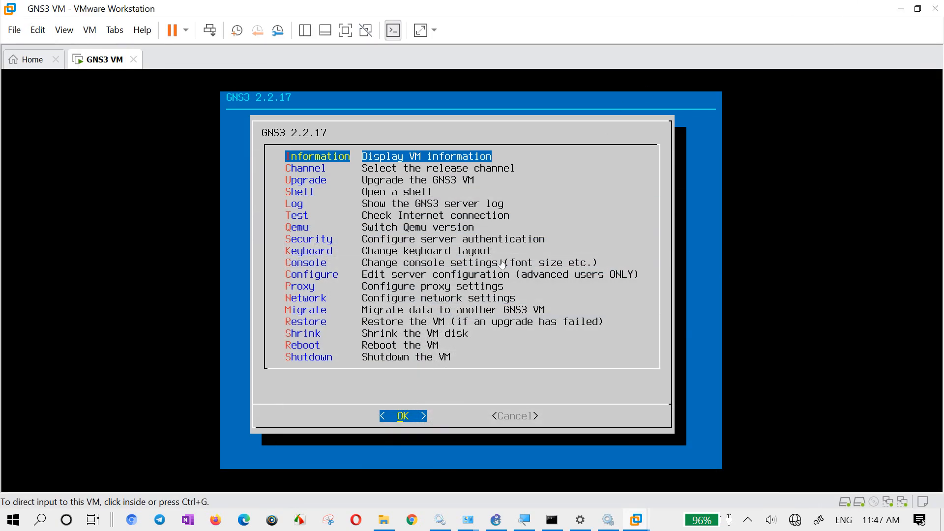
# - Reopen the GNS3 VM's network configuration file and exit nano without edits to reboot the VM again
pyautogui.click(429, 317)
pyautogui.press('Down')
pyautogui.press('Down')
pyautogui.press('Down')
pyautogui.press('Down')
pyautogui.press('Down')
pyautogui.press('Down')
pyautogui.press('Down')
pyautogui.press('Down')
pyautogui.press('Down')
pyautogui.press('Down')
pyautogui.press('Down')
pyautogui.press('Down')
pyautogui.press('Down')
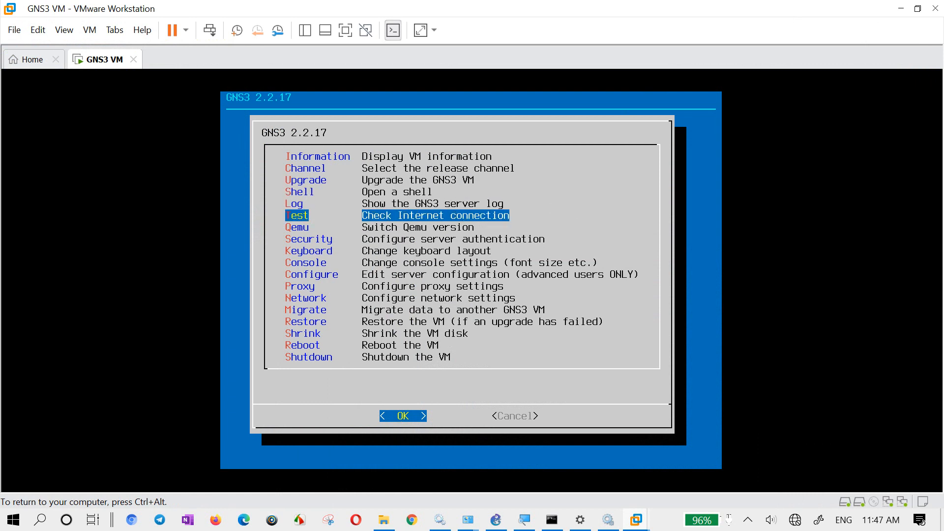
pyautogui.press('Up')
pyautogui.press('Return')
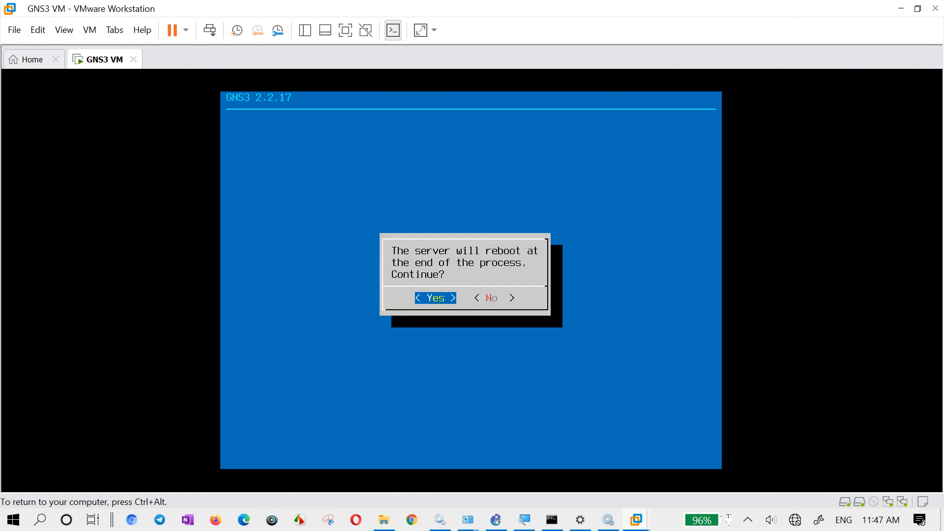
pyautogui.press('Return')
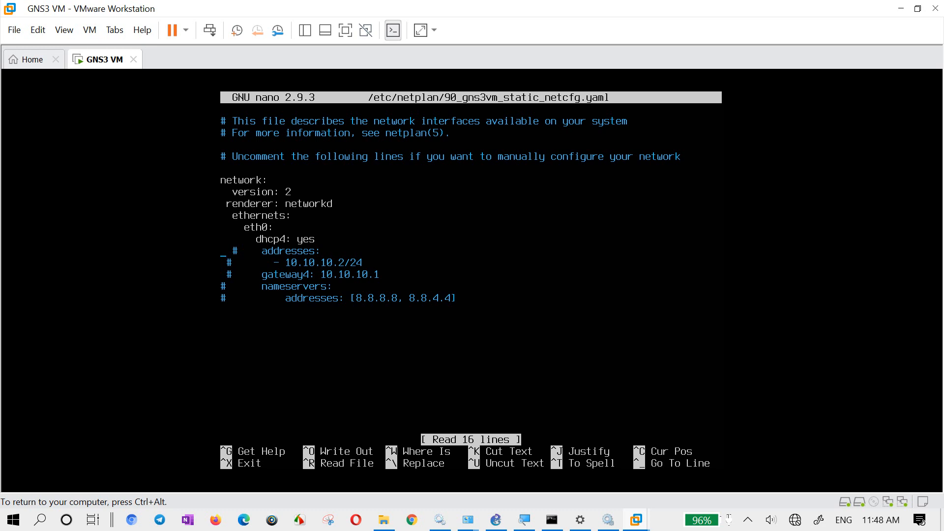
pyautogui.hotkey('ctrl', 'x')
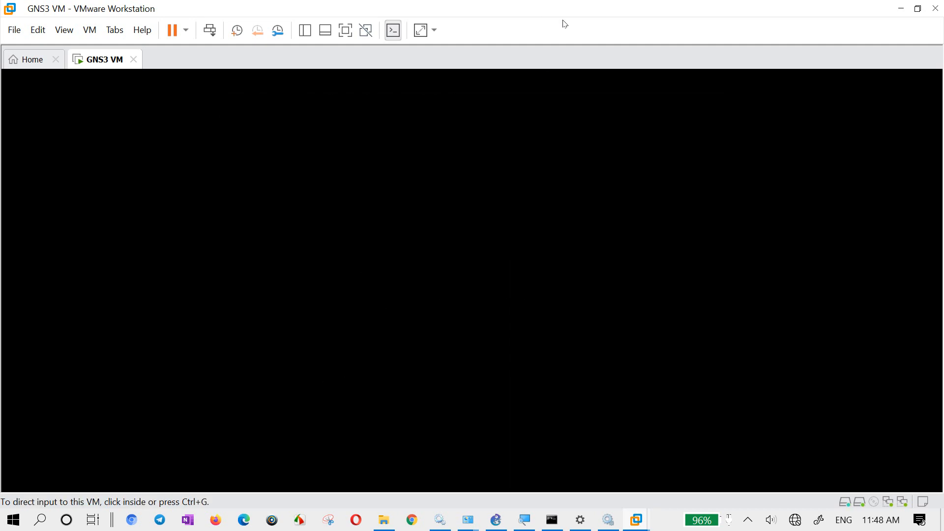
pyautogui.click(495, 520)
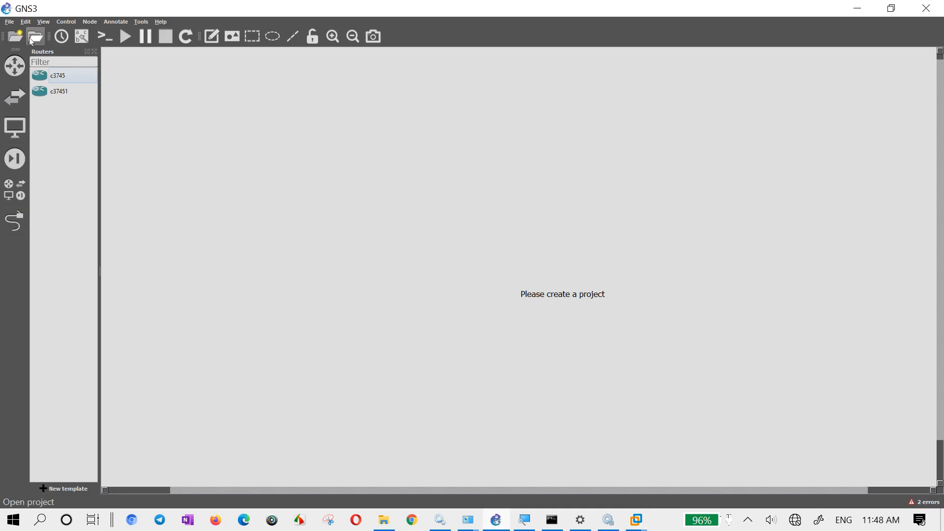
pyautogui.click(25, 22)
pyautogui.click(388, 201)
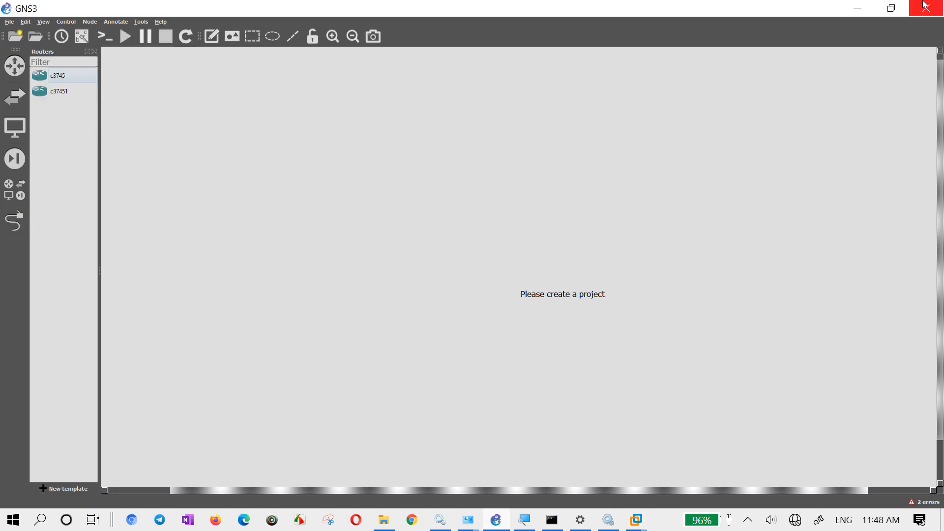
pyautogui.click(857, 8)
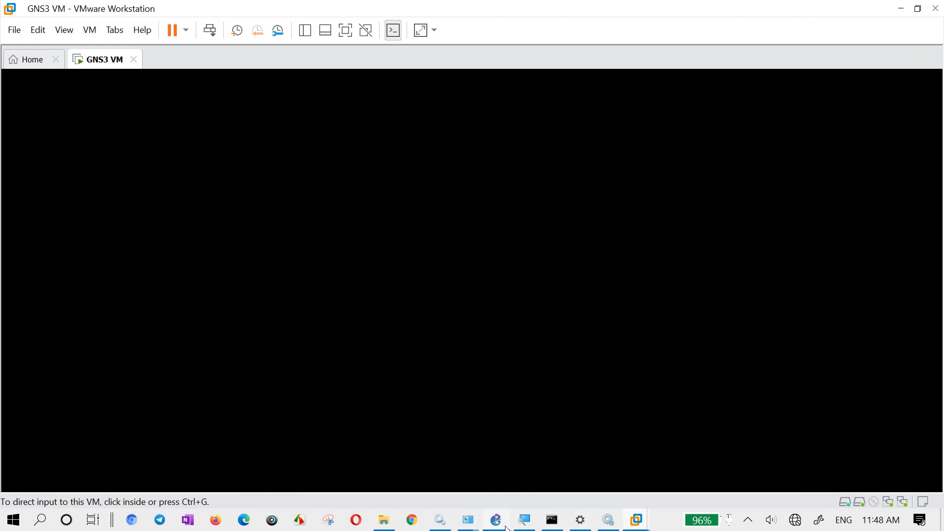
pyautogui.moveTo(467, 521)
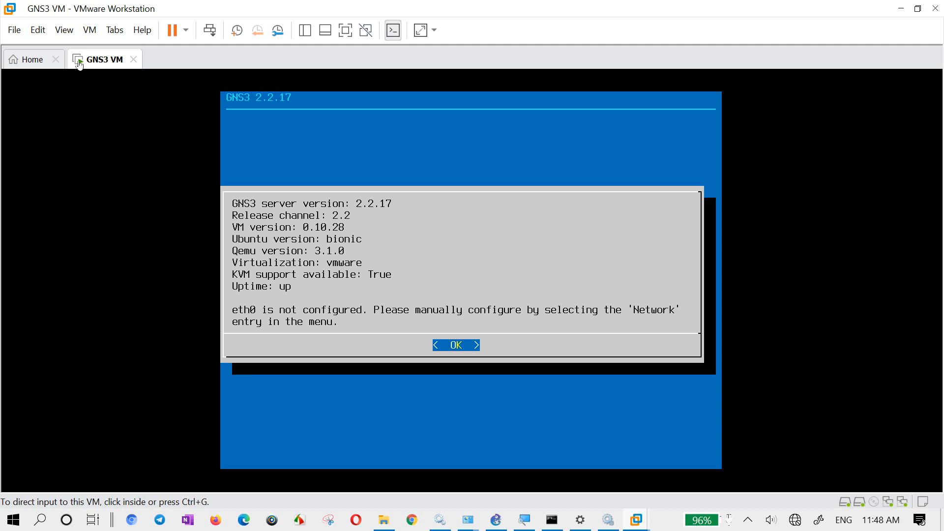
# - Power off the GNS3 VM and confirm the shutdown
pyautogui.rightClick(93, 59)
pyautogui.moveTo(148, 87)
pyautogui.click(278, 163)
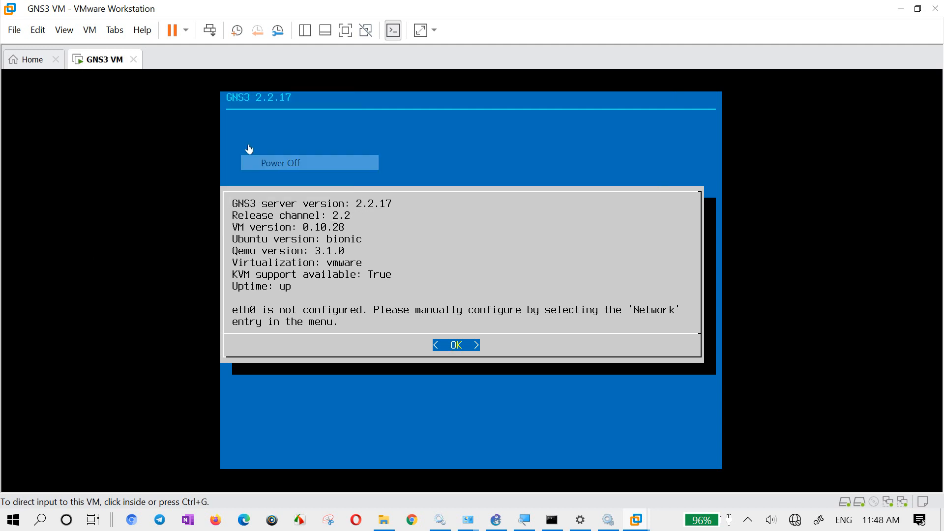
pyautogui.click(495, 300)
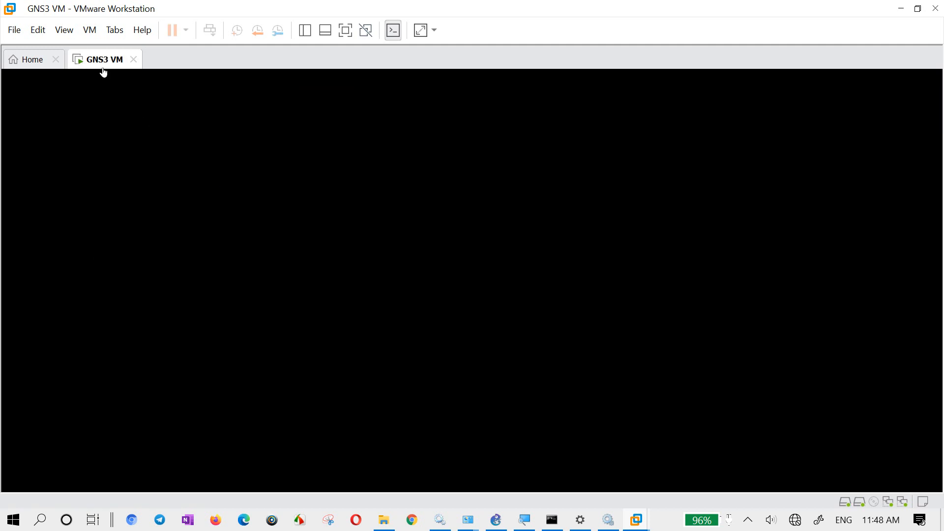
# - Delete the powered-off GNS3 VM from disk and confirm the removal
pyautogui.rightClick(103, 60)
pyautogui.moveTo(167, 217)
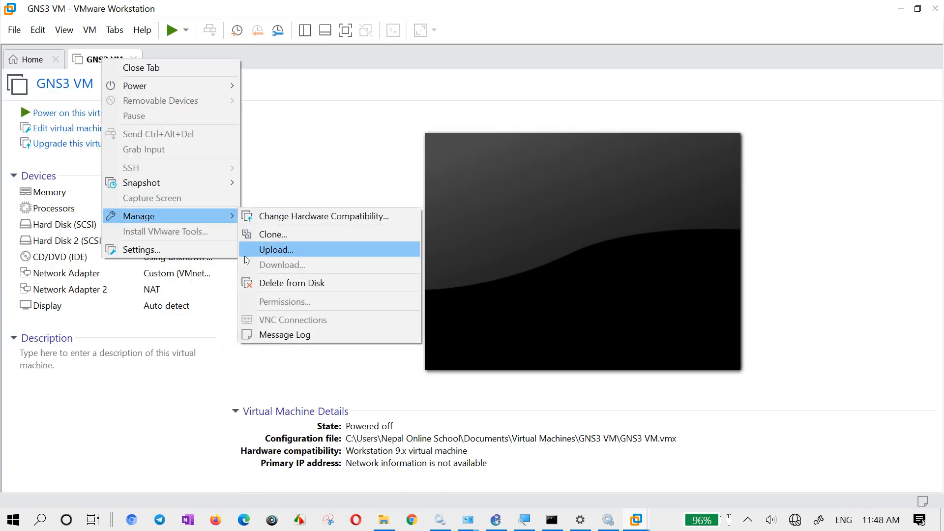
pyautogui.click(262, 281)
pyautogui.click(498, 291)
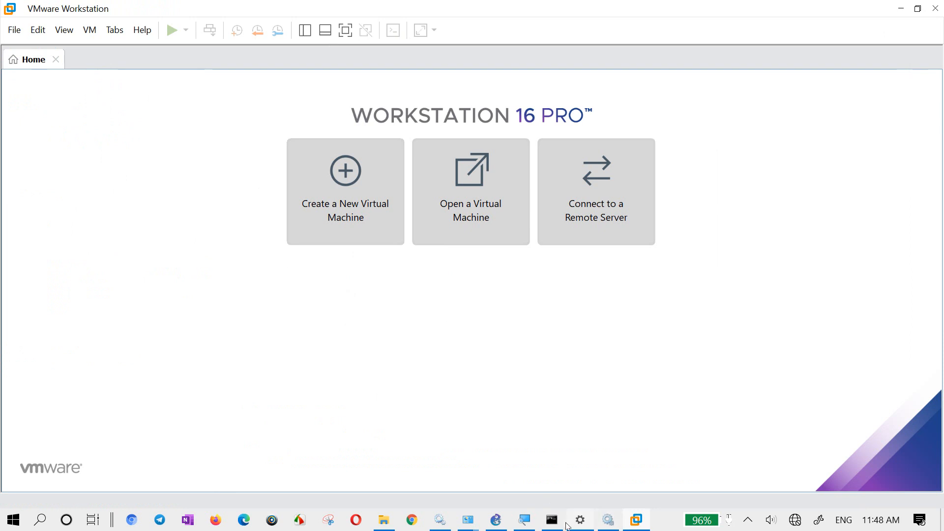
# - Import GNS3 VM.ova from the GNS3.VM.VMware.Workstation.2.2.17.zip archive into VMware Workstation under the name GNS3 VM1
pyautogui.click(383, 525)
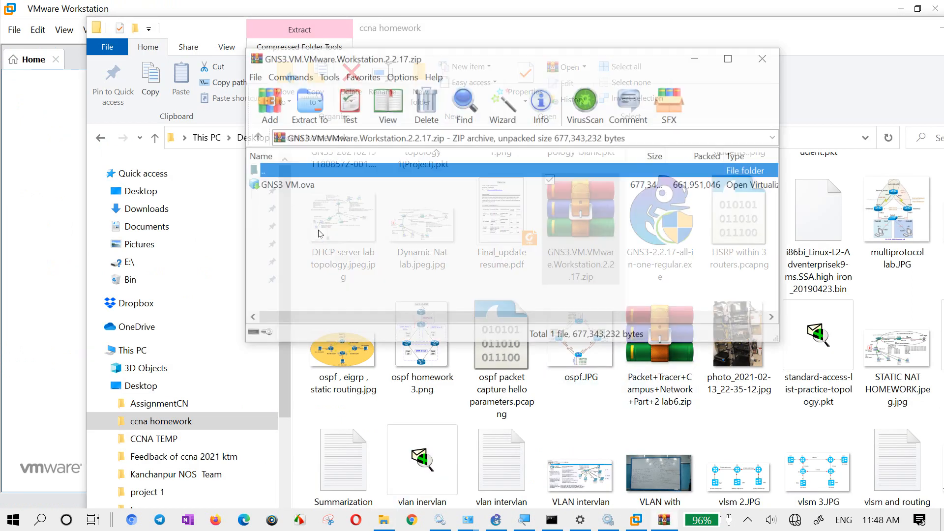
pyautogui.doubleClick(283, 188)
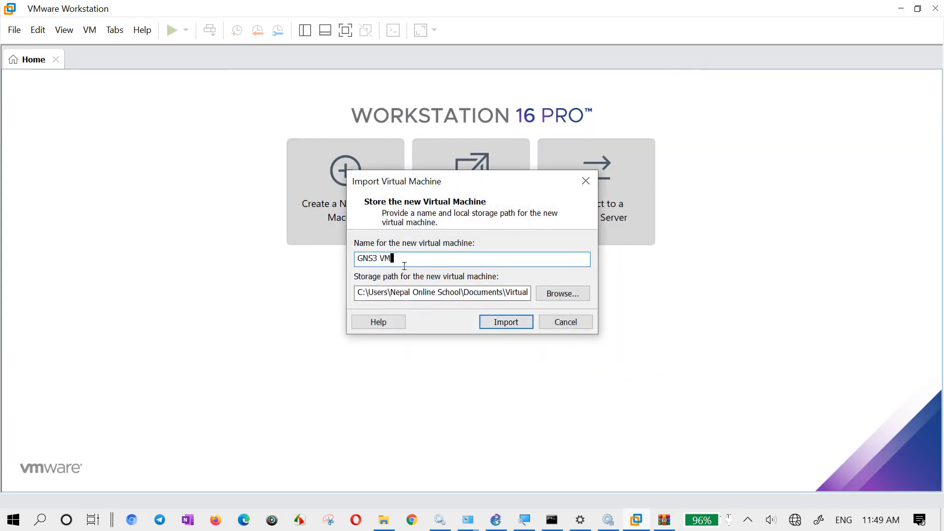
pyautogui.write('1')
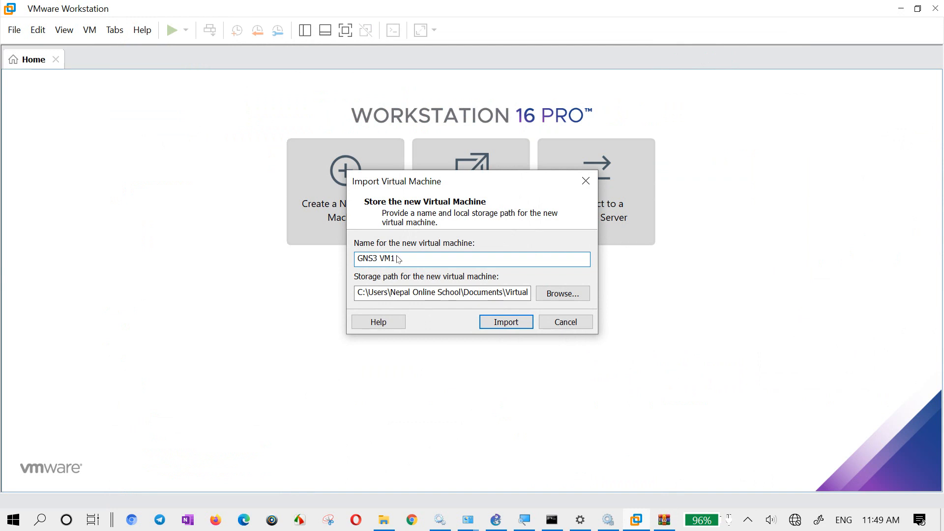
pyautogui.click(502, 323)
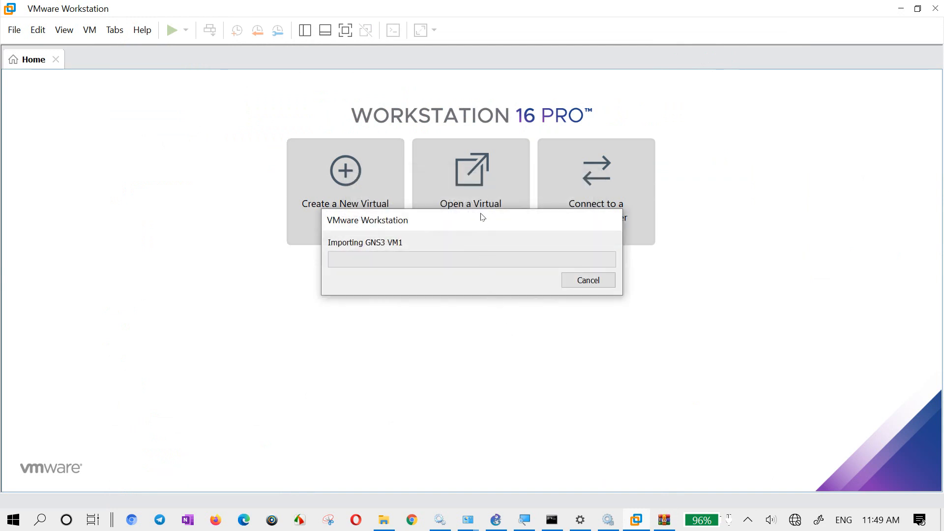
pyautogui.moveTo(487, 222); pyautogui.dragTo(464, 130)
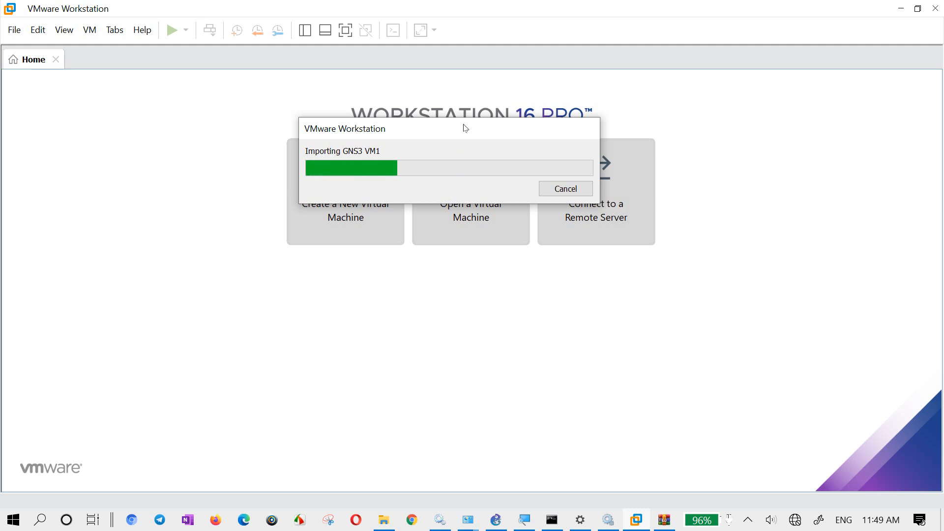
pyautogui.moveTo(465, 128); pyautogui.dragTo(481, 264)
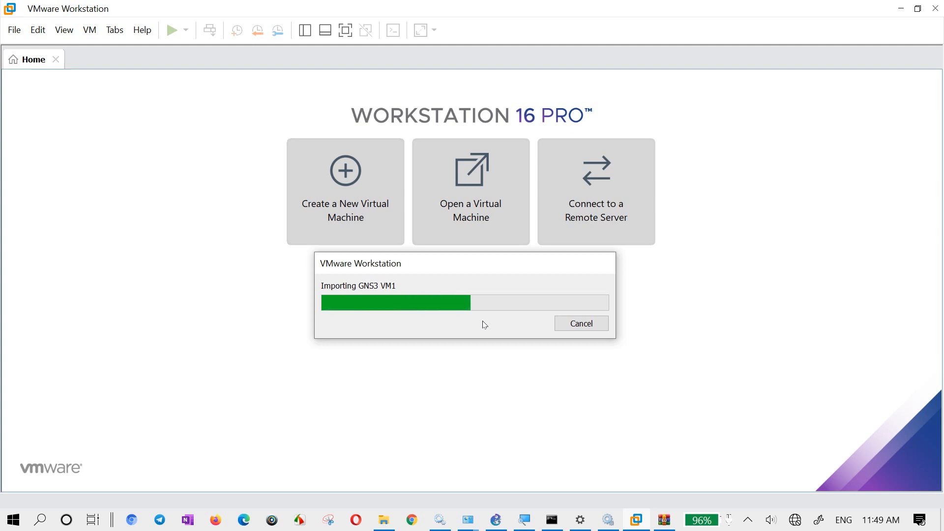
pyautogui.moveTo(498, 270)
pyautogui.mouseDown()
pyautogui.moveTo(502, 285)
pyautogui.moveTo(502, 274)
pyautogui.mouseUp()
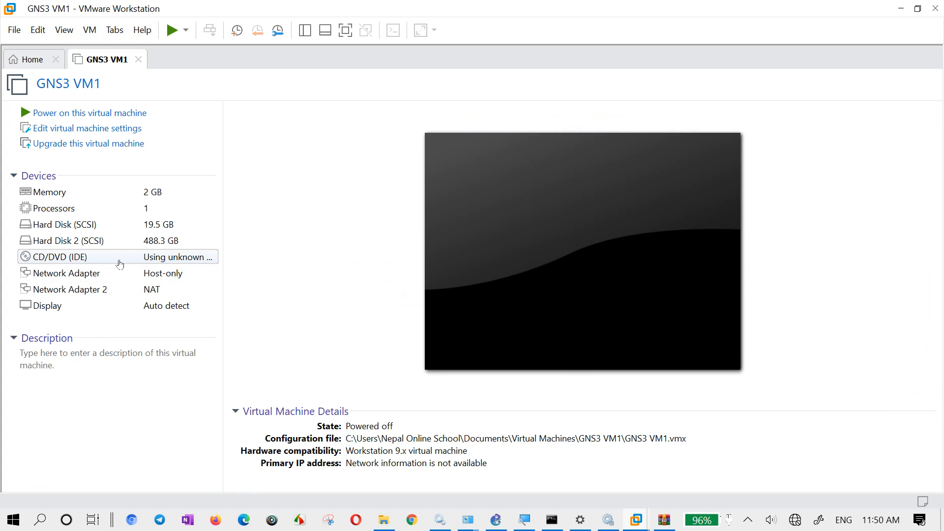
# - Connect GNS3 VM1's first network adapter to the custom network VMnet10 (Host-only) and power on the VM
pyautogui.click(122, 274)
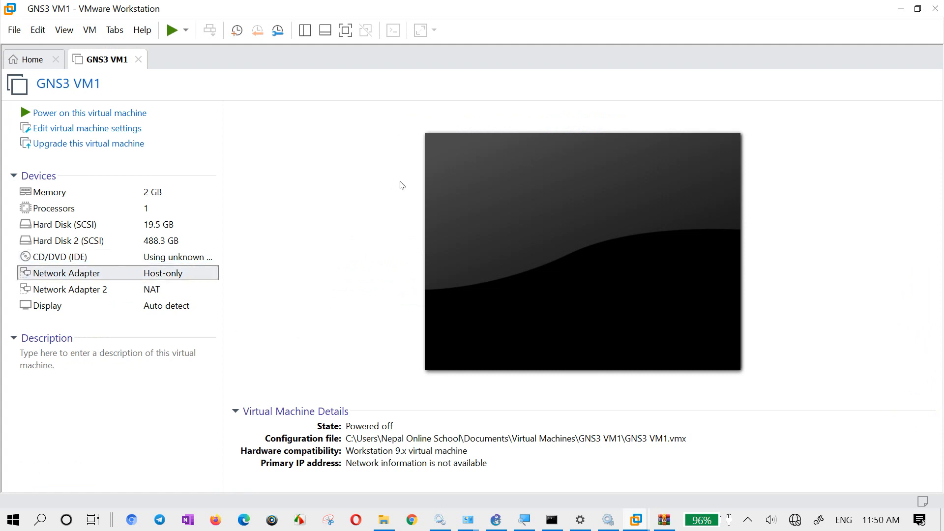
pyautogui.hotkey('ctrl', 'd')
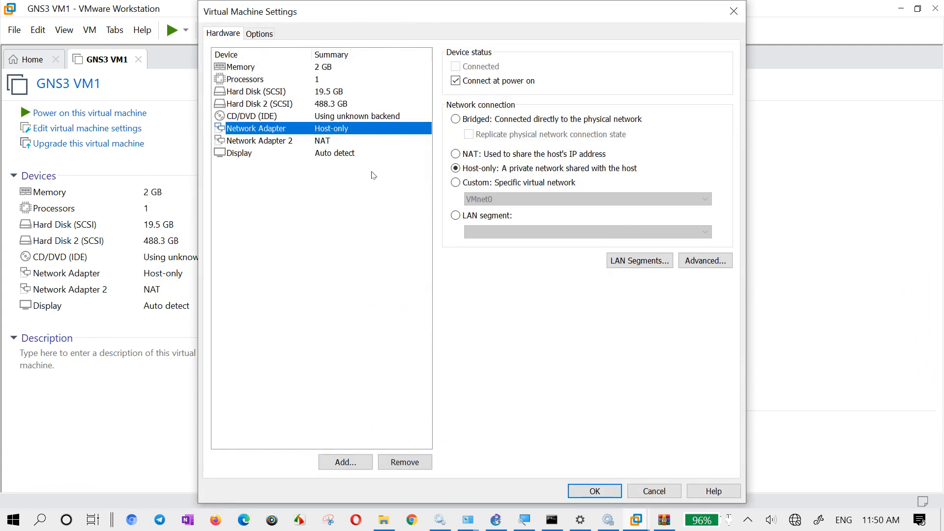
pyautogui.click(456, 183)
pyautogui.click(494, 199)
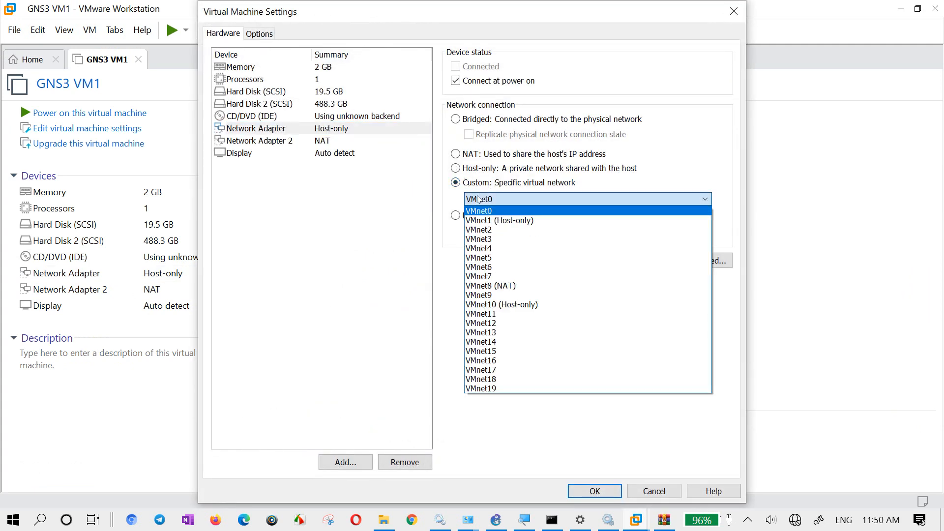
pyautogui.click(520, 305)
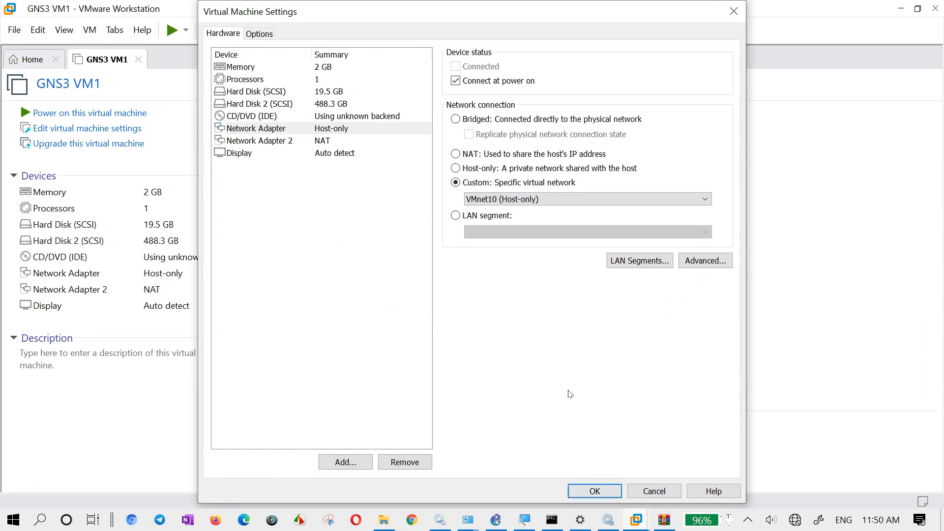
pyautogui.click(594, 492)
pyautogui.click(59, 114)
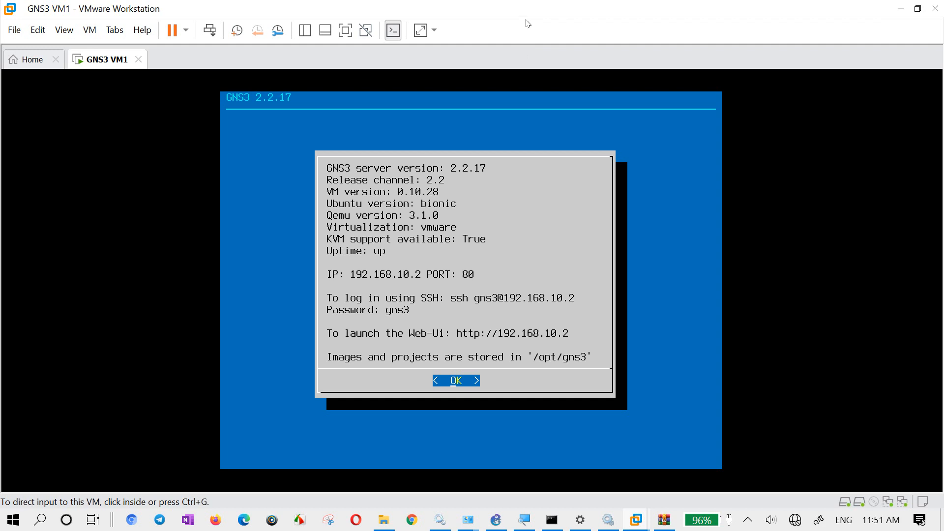
# - Minimize VMware Workstation, close the GNS3 VM zip archive, and shrink and reposition the ccna homework folder window with a narrower navigation pane
pyautogui.click(899, 9)
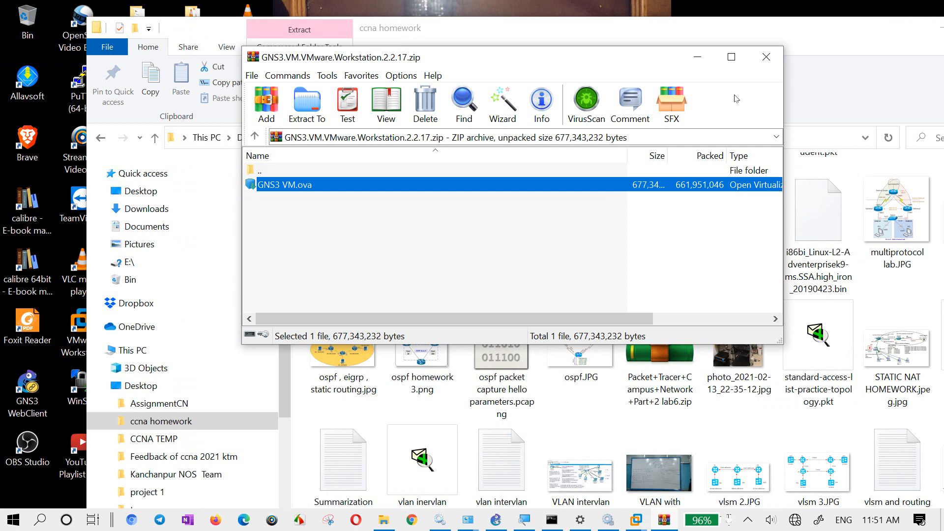
pyautogui.click(766, 57)
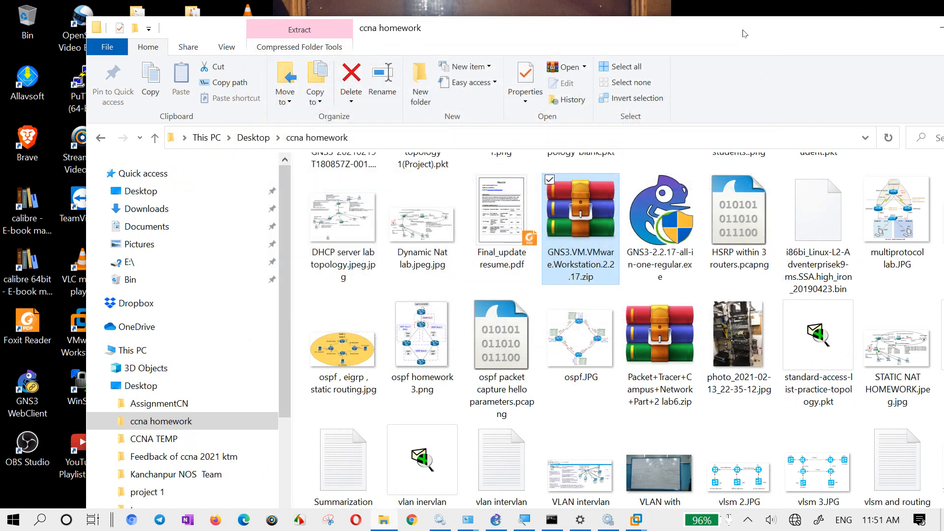
pyautogui.moveTo(737, 30); pyautogui.dragTo(698, 26)
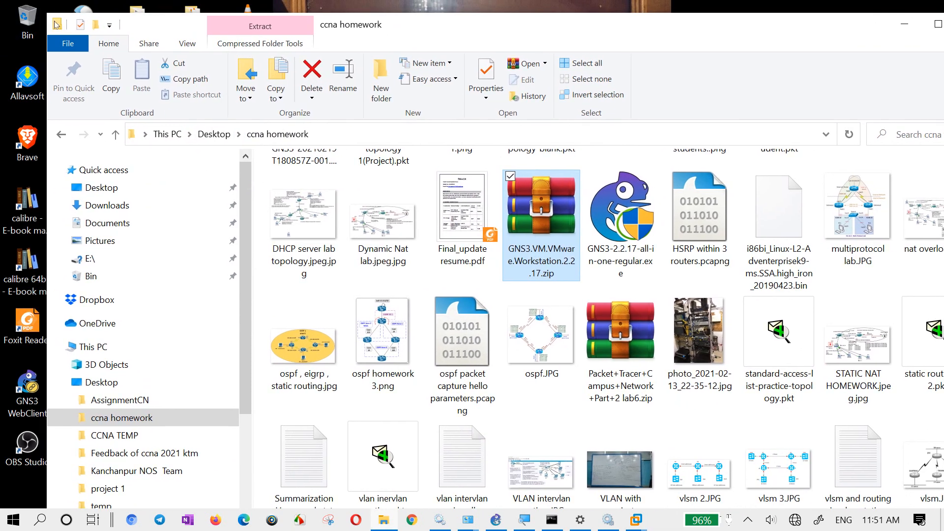
pyautogui.moveTo(46, 16); pyautogui.dragTo(288, 133)
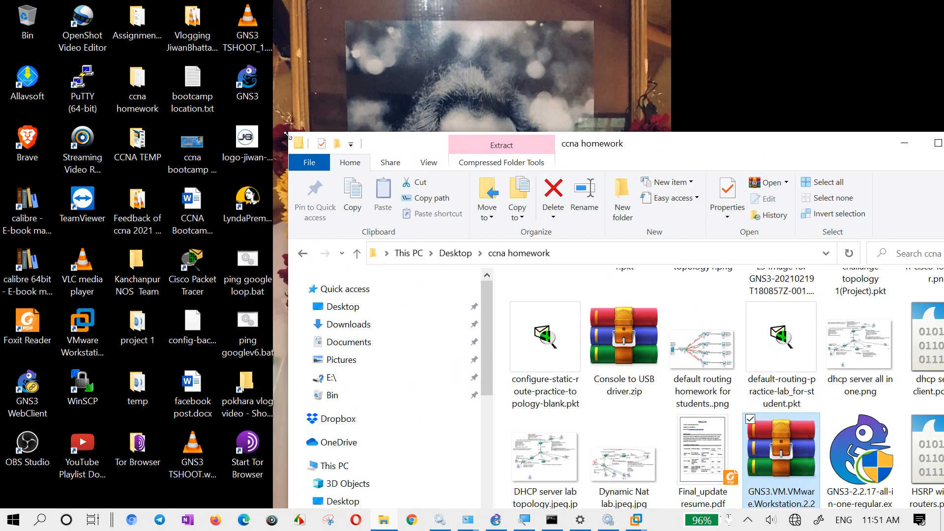
pyautogui.moveTo(661, 144); pyautogui.dragTo(506, 50)
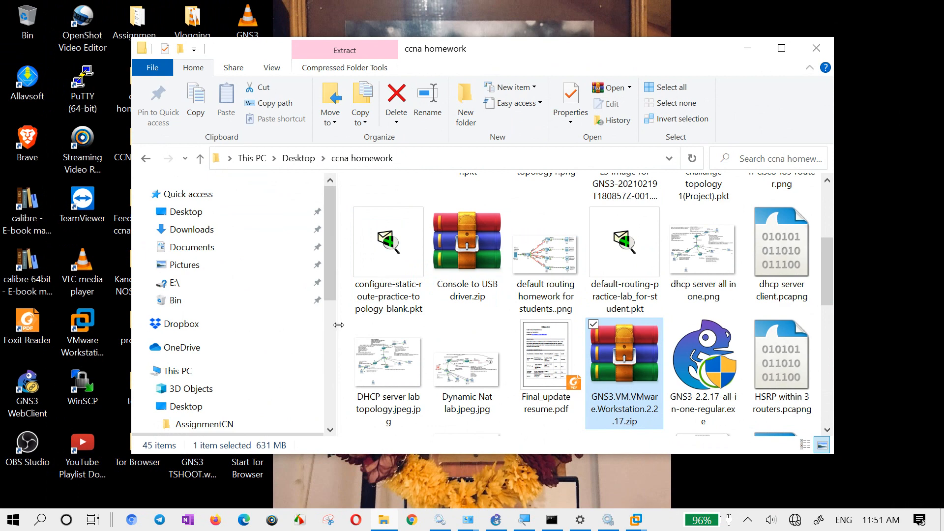
pyautogui.moveTo(338, 327); pyautogui.dragTo(256, 297)
pyautogui.click(707, 417)
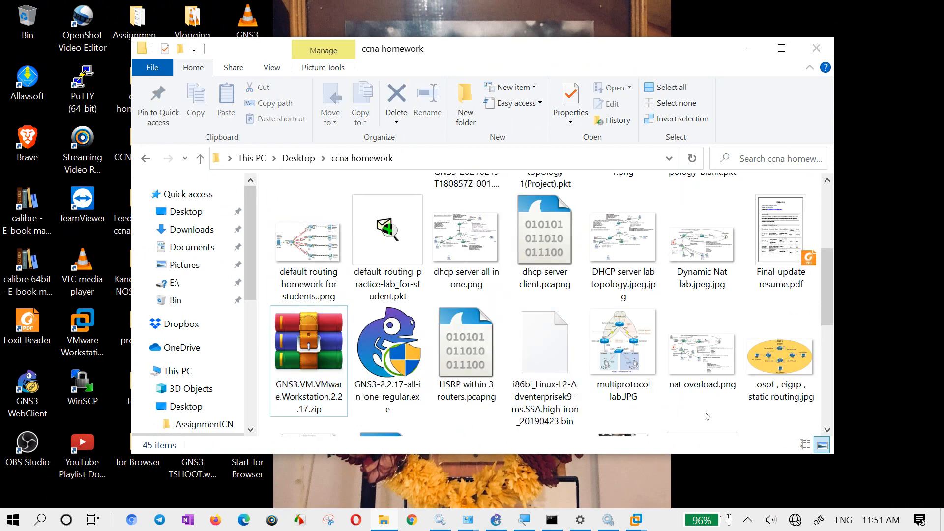
pyautogui.scroll(-5, 707, 417)
pyautogui.scroll(5, 707, 417)
pyautogui.scroll(-5, 706, 417)
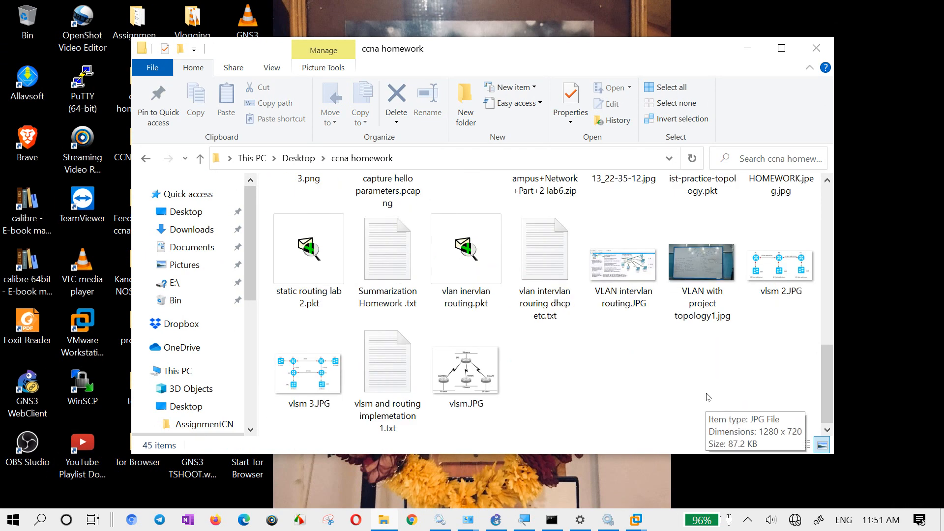
pyautogui.moveTo(687, 347); pyautogui.dragTo(758, 397)
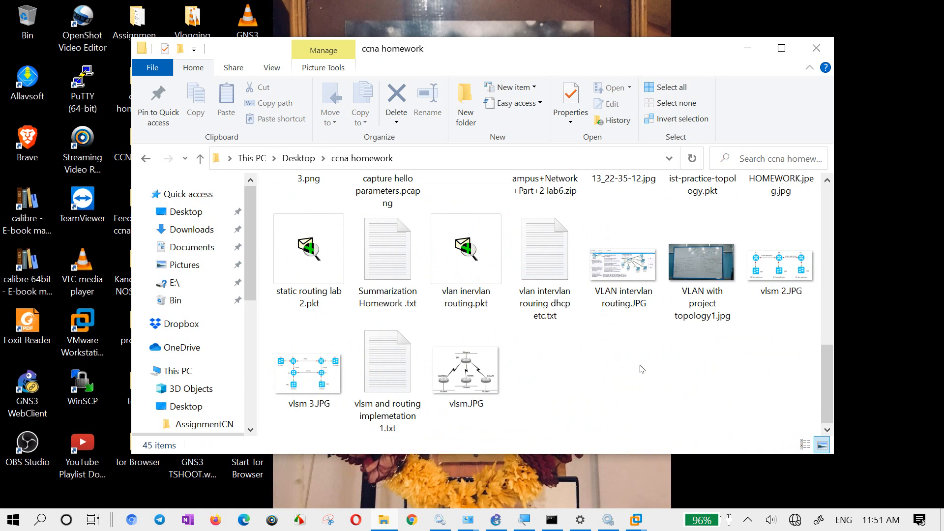
# - Open a Windows command prompt and ping the GNS3 VM at 192.168.10.2
pyautogui.press('super+r')
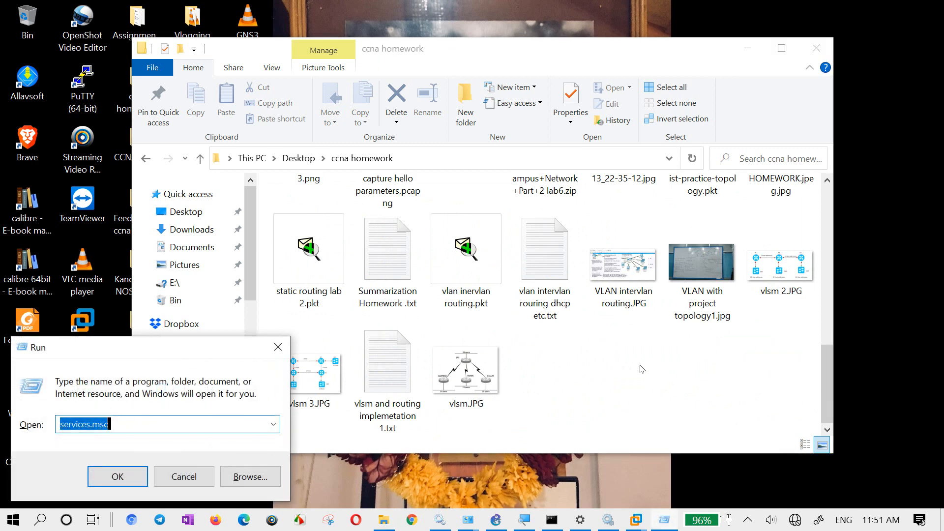
pyautogui.press('BackSpace')
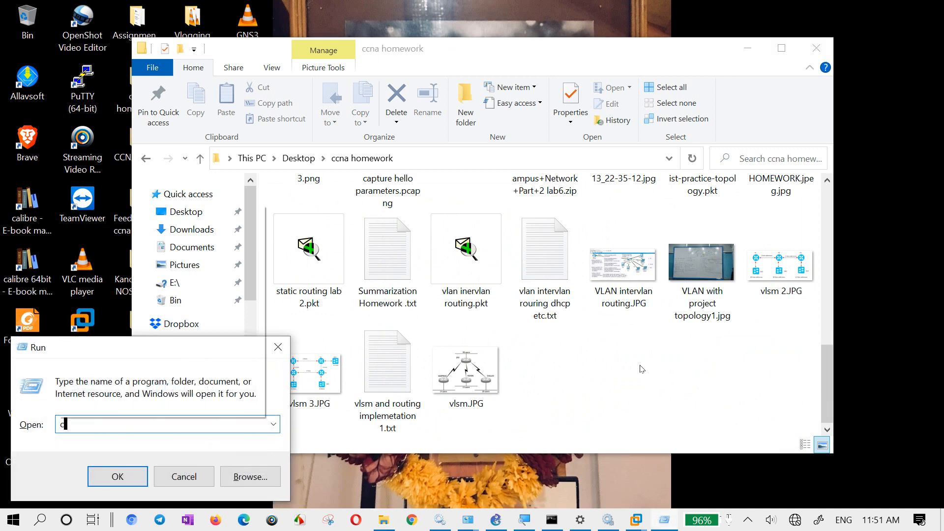
pyautogui.press('Escape')
pyautogui.write('ping ')
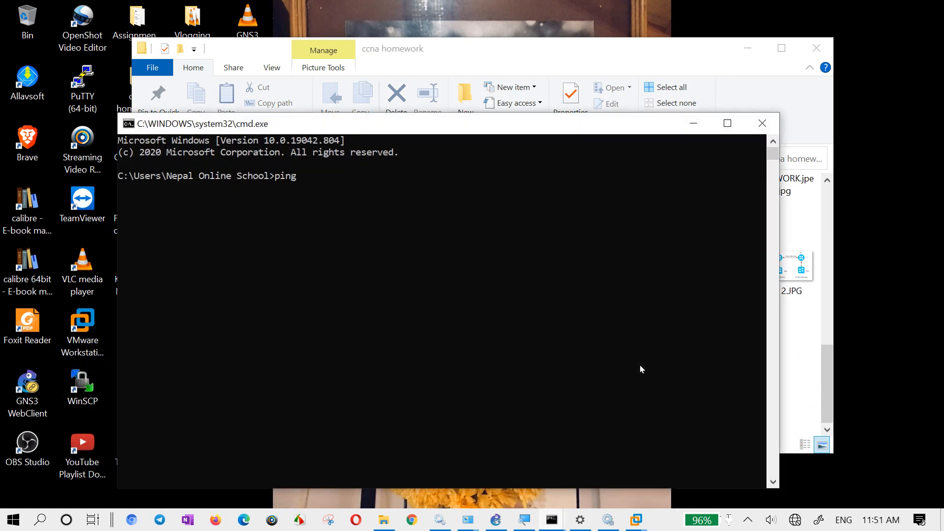
pyautogui.write('192.168.10.2')
pyautogui.press('Return')
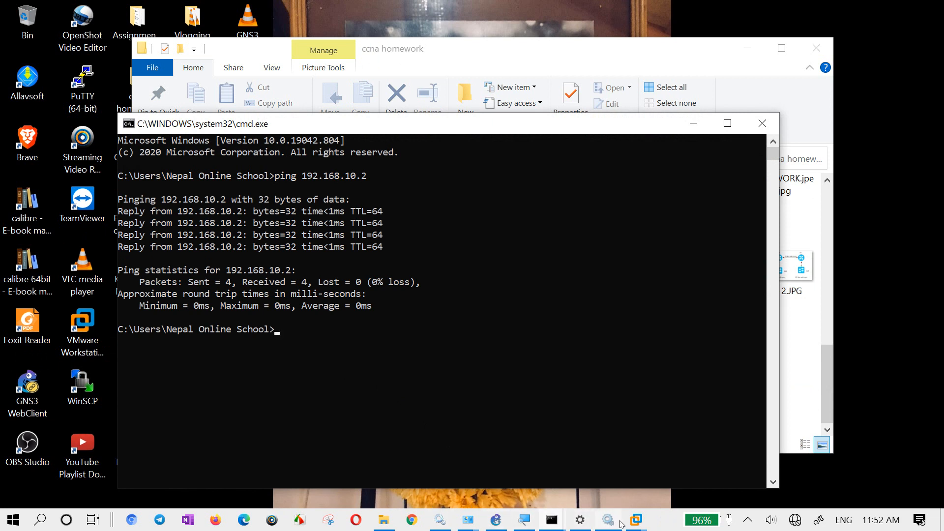
# - Switch to Network Connections and check the IPv4 address and DHCP setting in the VMware Network Adapter VMnet10 connection details
pyautogui.moveTo(470, 520)
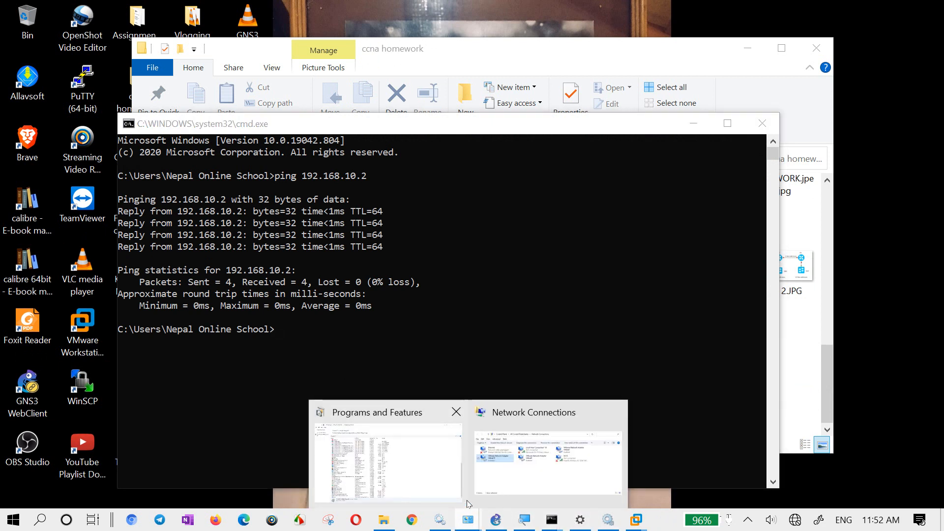
pyautogui.click(494, 462)
pyautogui.rightClick(237, 204)
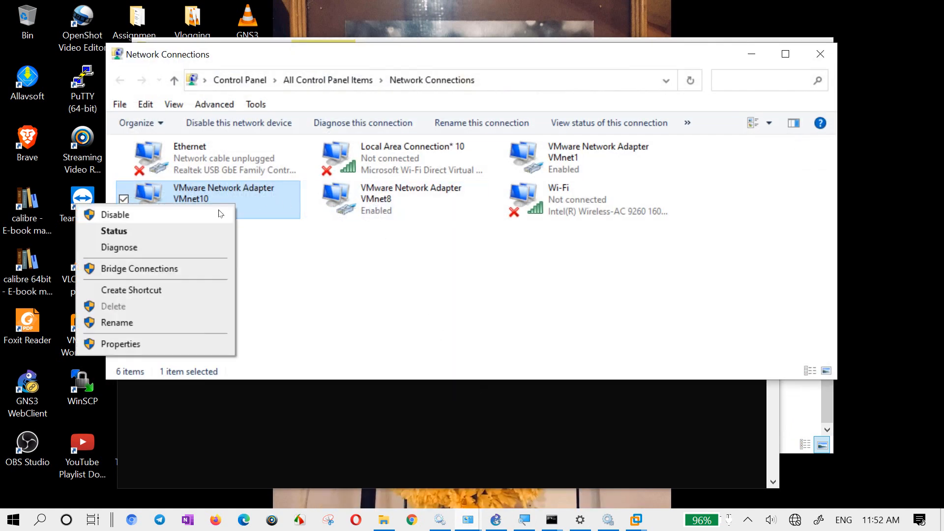
pyautogui.click(171, 230)
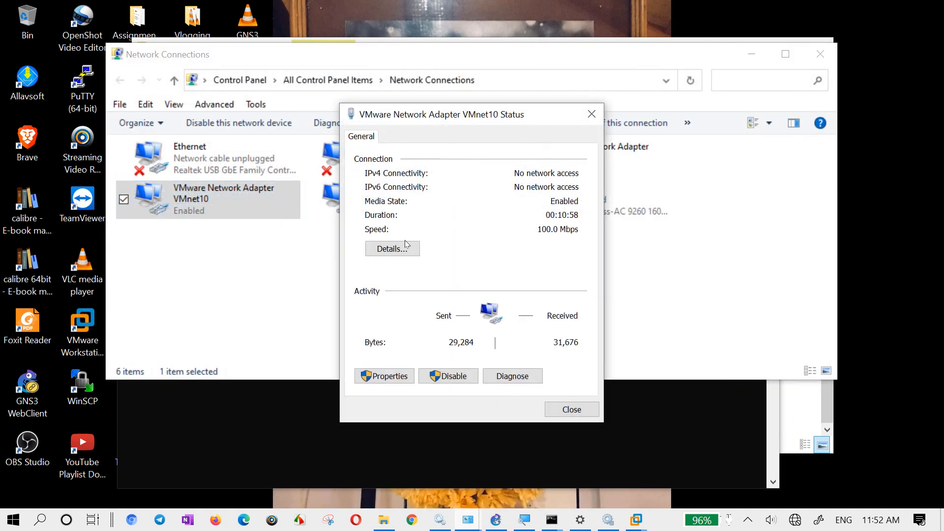
pyautogui.click(392, 249)
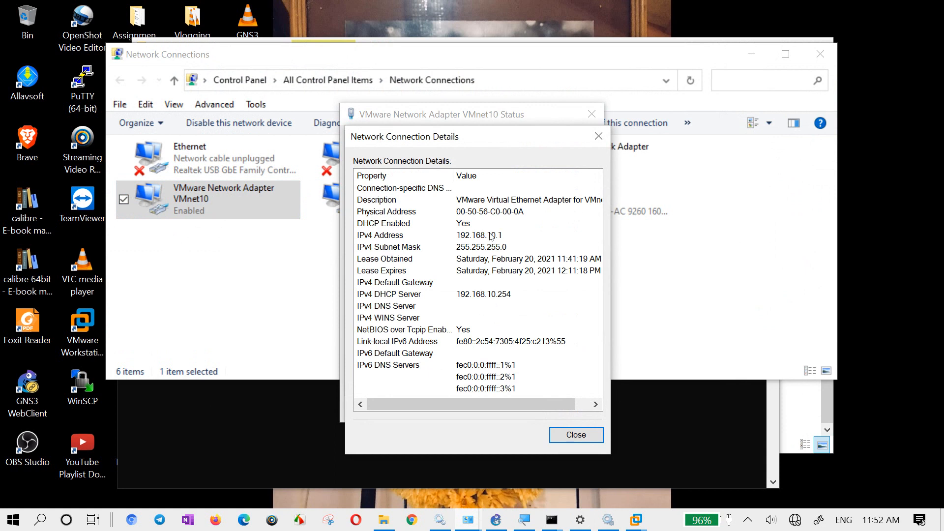
pyautogui.click(492, 237)
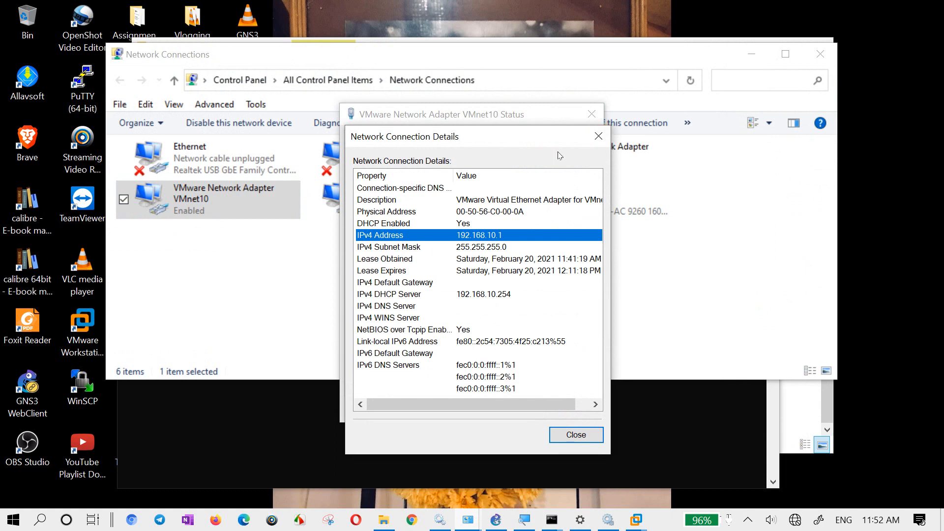
pyautogui.click(369, 224)
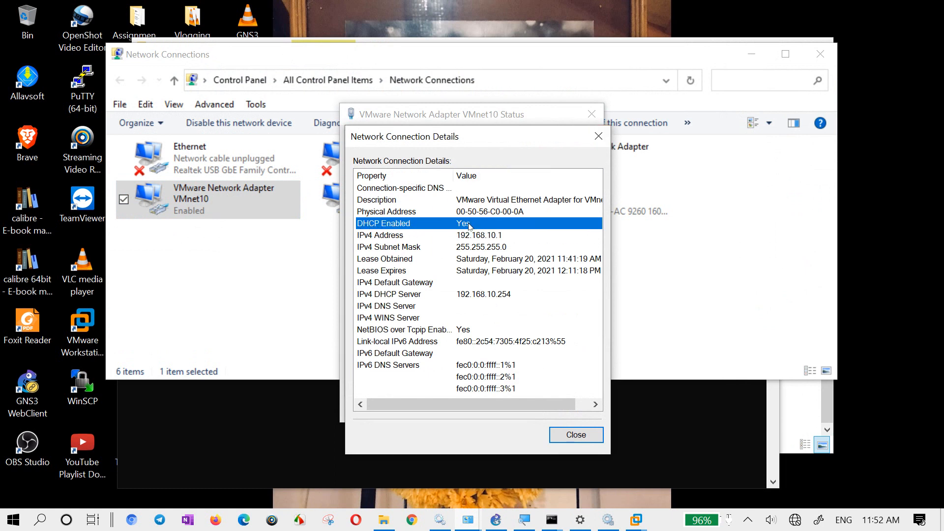
pyautogui.click(598, 136)
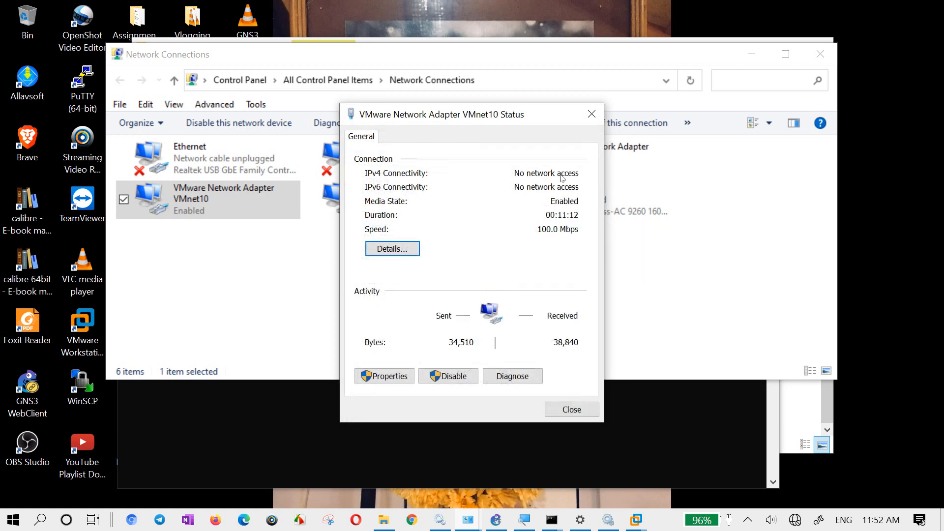
# - Inspect the VMnet10 adapter's TCP/IPv4 properties, close its dialogs without changes, and minimize Network Connections
pyautogui.click(388, 378)
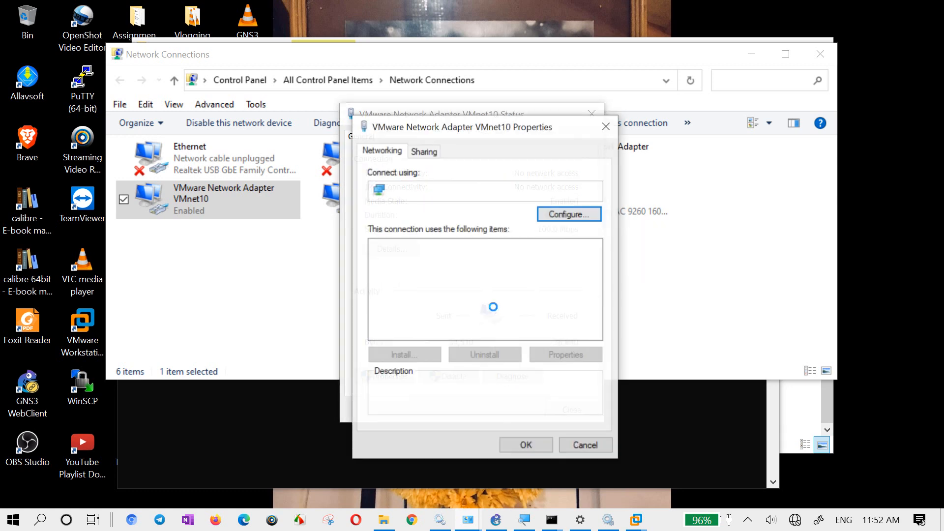
pyautogui.doubleClick(518, 310)
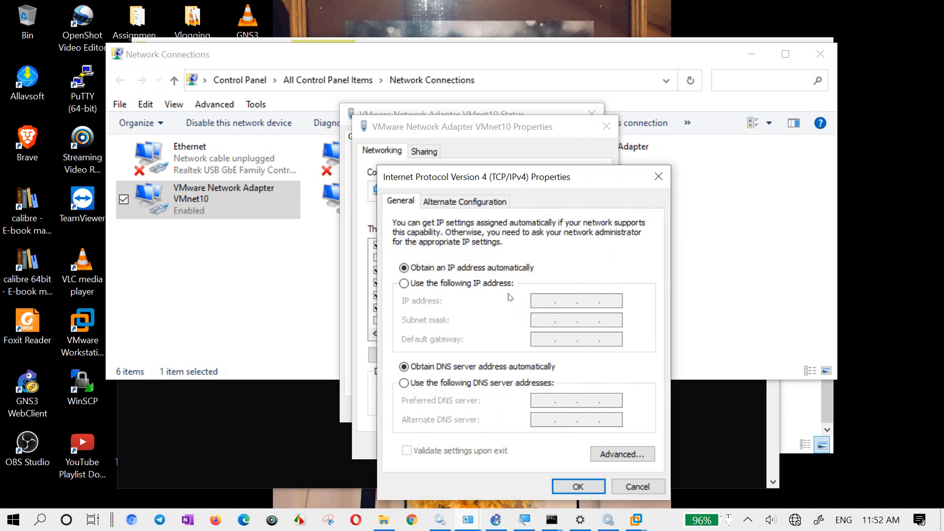
pyautogui.click(658, 177)
pyautogui.click(606, 127)
pyautogui.click(592, 114)
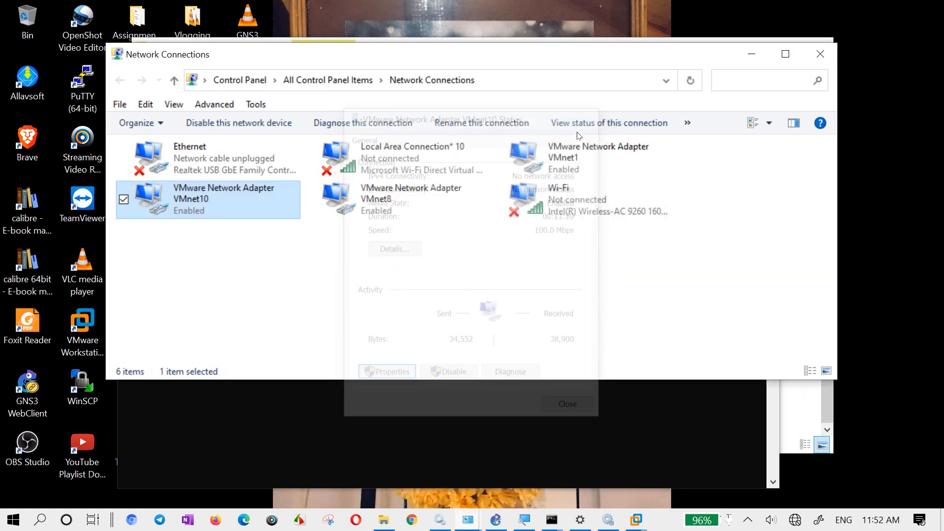
pyautogui.click(751, 54)
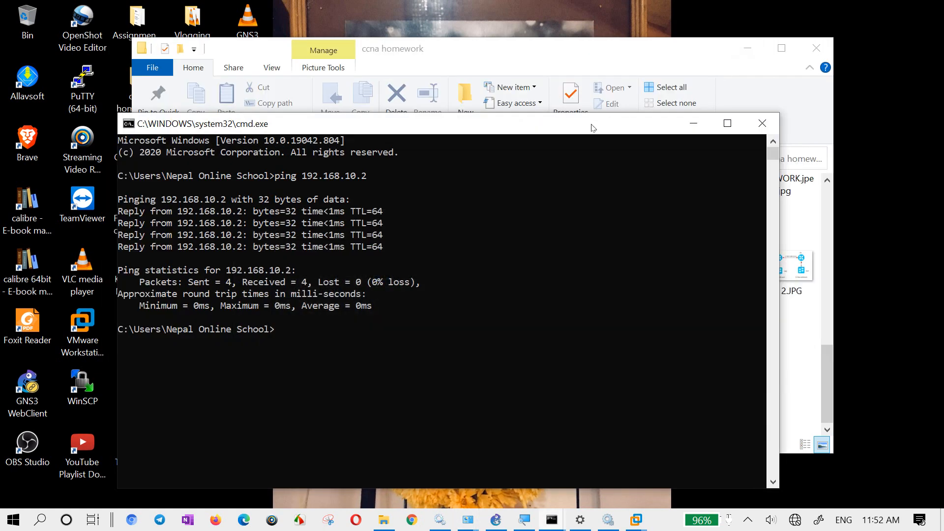
# - Start a continuous ping to 192.168.10.2 with the -t option in the command prompt
pyautogui.press('Up')
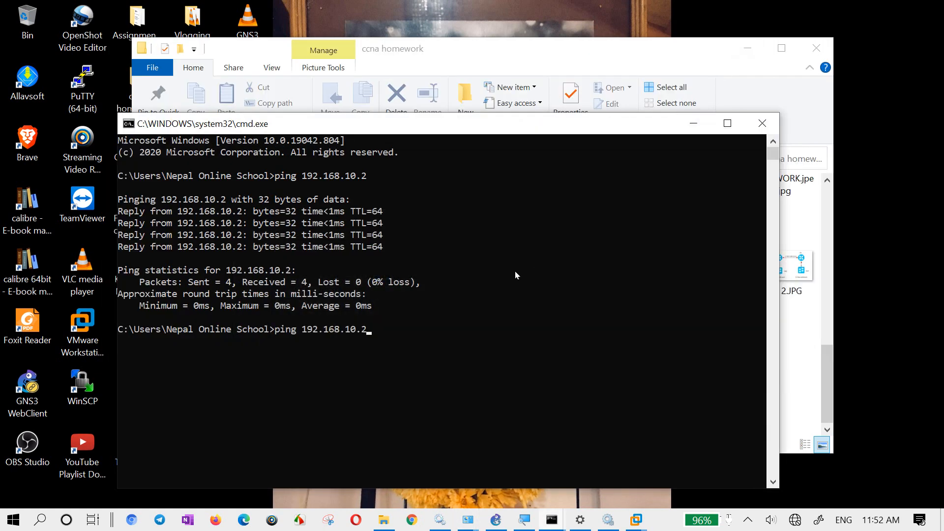
pyautogui.write('-t')
pyautogui.press('Return')
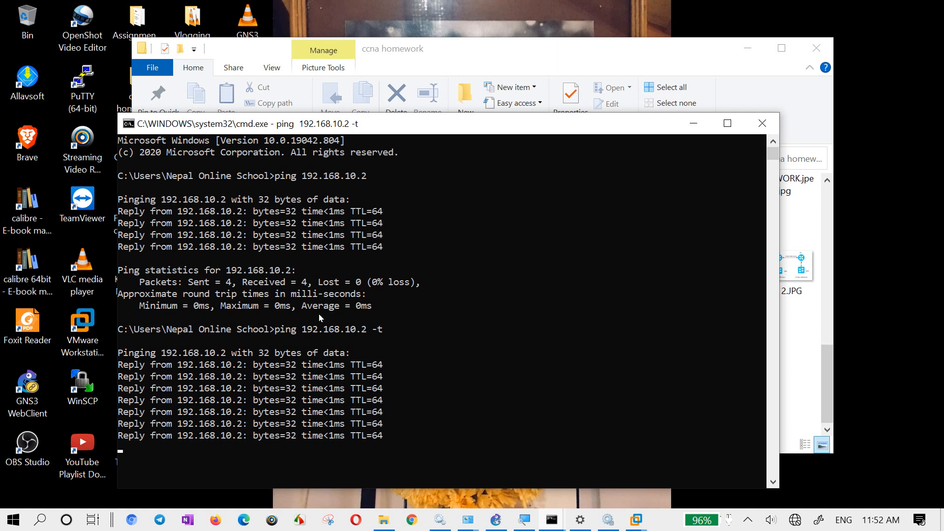
pyautogui.moveTo(290, 272); pyautogui.dragTo(228, 276)
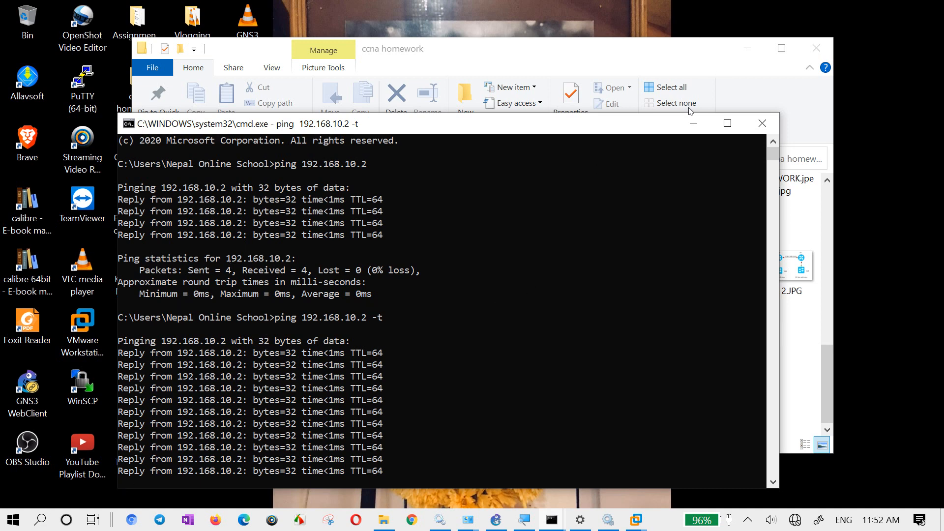
# - Minimize the command prompt, switch to GNS3 and check the local server's host binding and port in its preferences
pyautogui.click(694, 123)
pyautogui.click(462, 474)
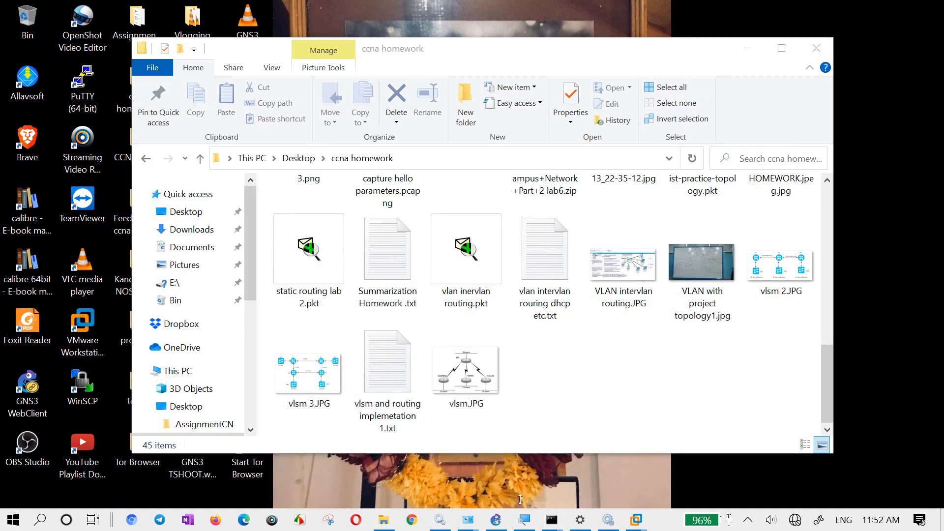
pyautogui.click(498, 522)
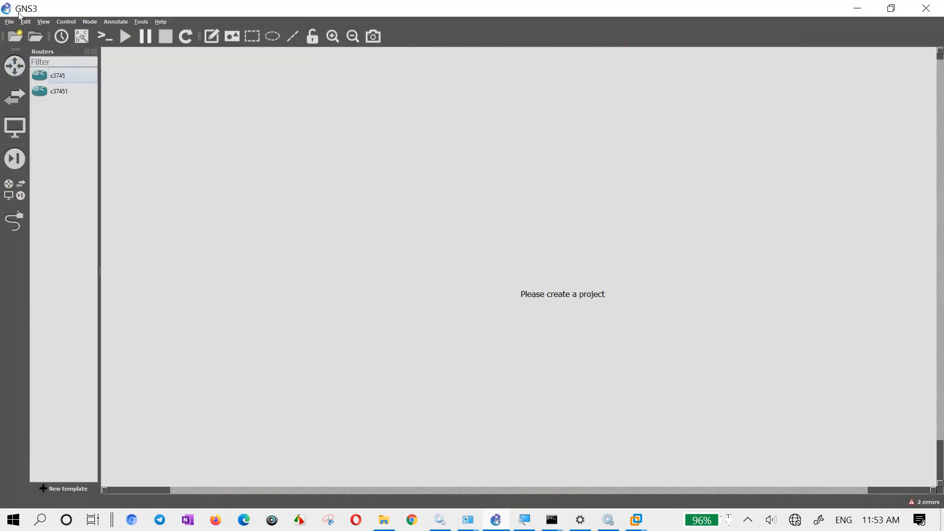
pyautogui.click(15, 97)
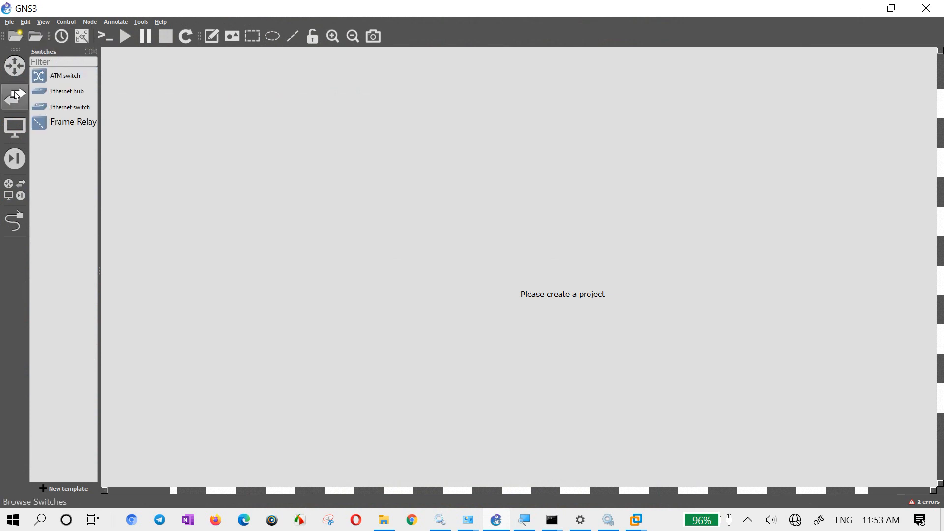
pyautogui.click(25, 21)
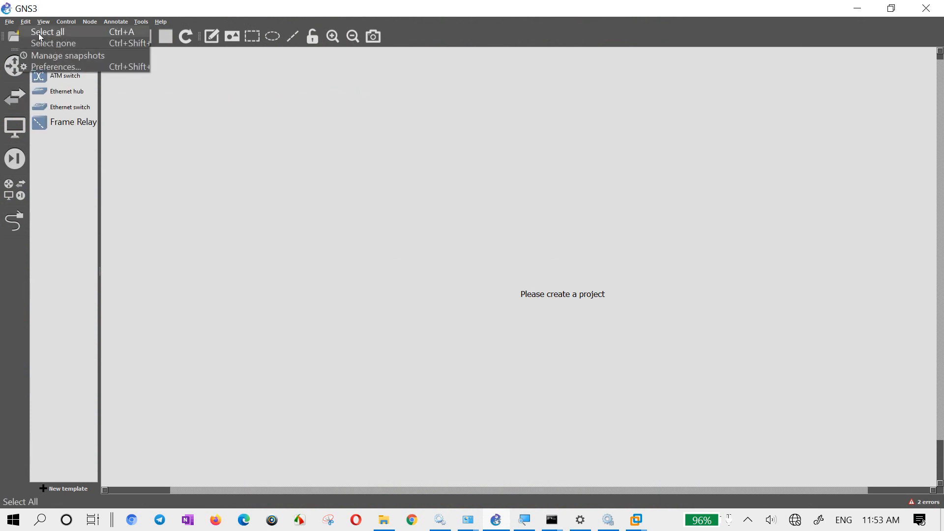
pyautogui.click(53, 67)
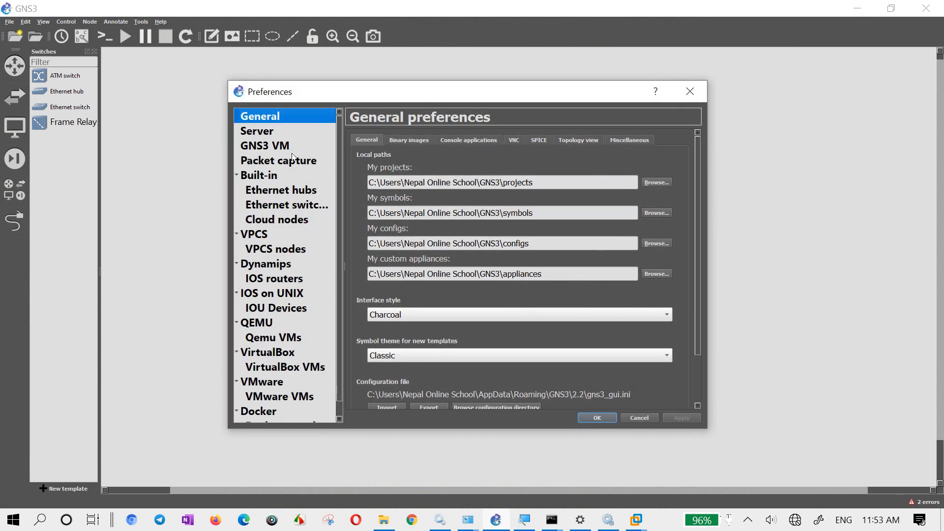
pyautogui.click(263, 133)
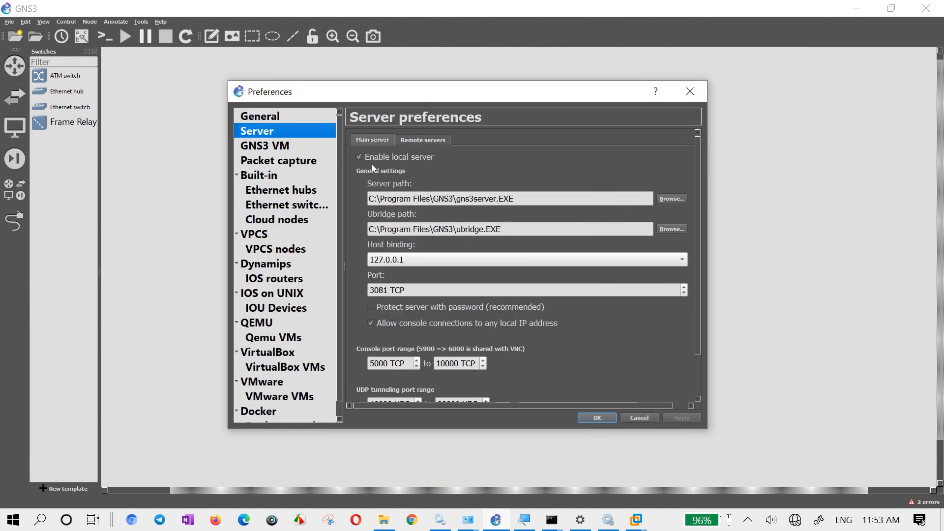
pyautogui.click(399, 258)
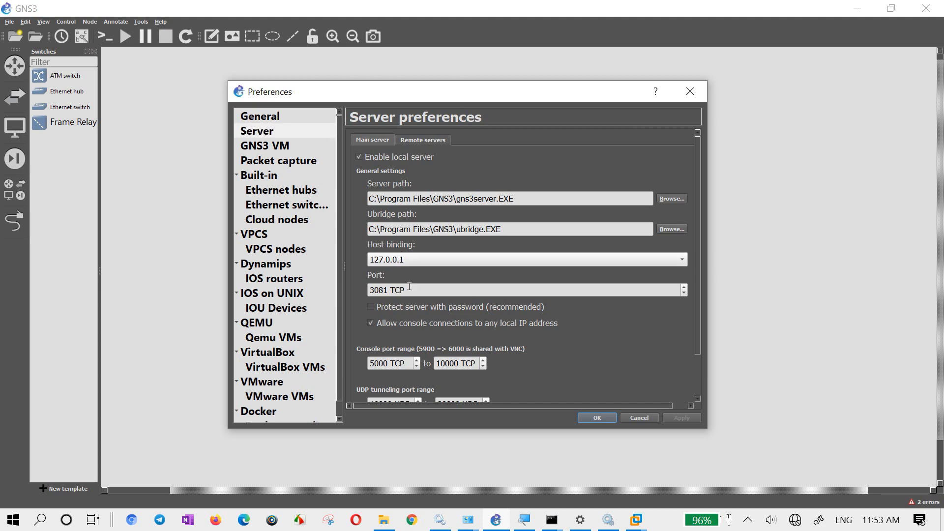
# - Refresh the VM name list in the GNS3 VM preferences, keep GNS3 VM1 as the VM, and apply and save the settings
pyautogui.click(277, 146)
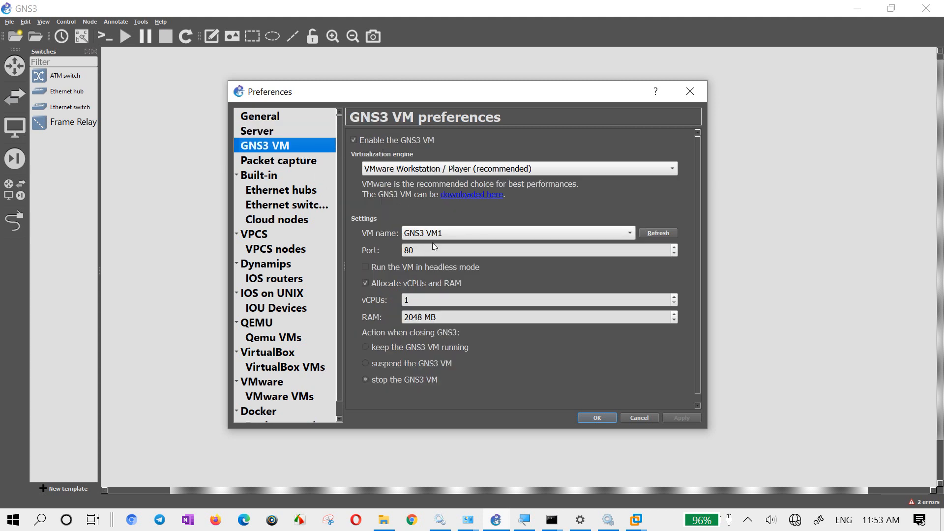
pyautogui.click(445, 235)
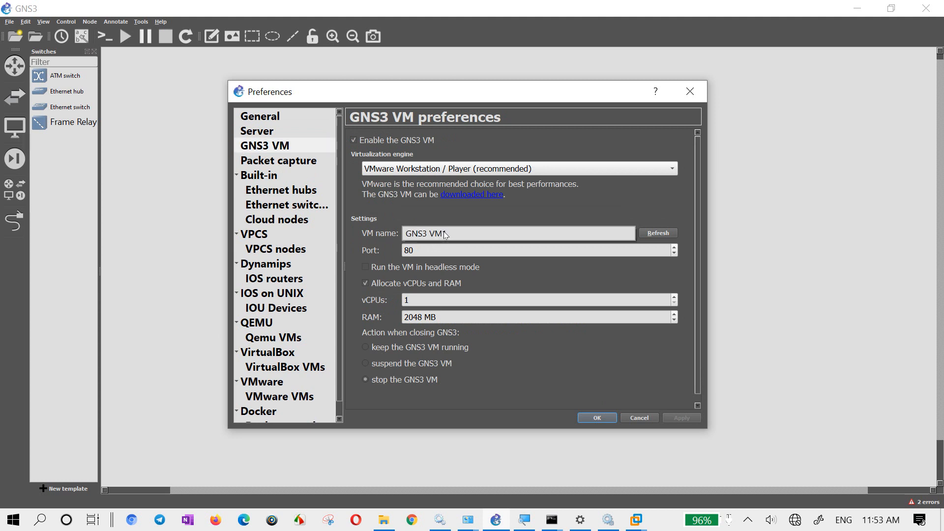
pyautogui.click(668, 234)
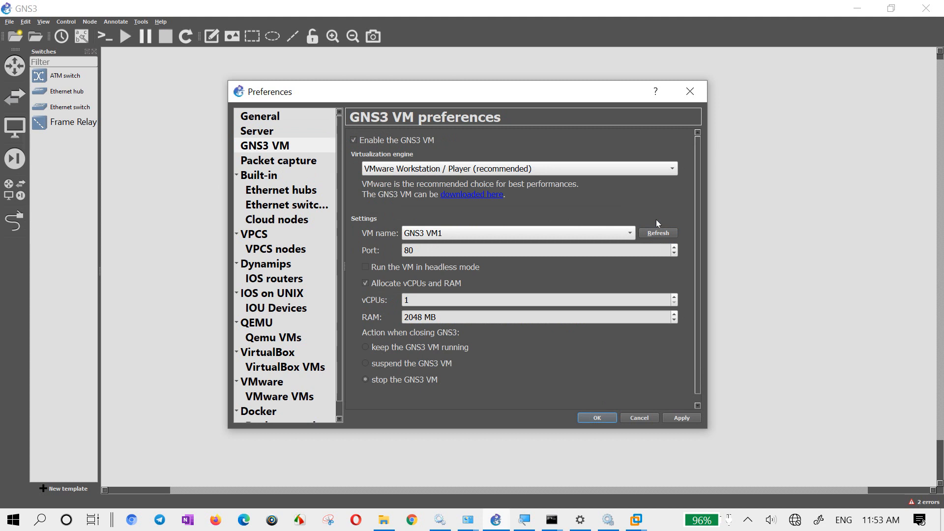
pyautogui.click(682, 418)
pyautogui.click(597, 418)
pyautogui.click(589, 420)
pyautogui.scroll(-1, 545, 353)
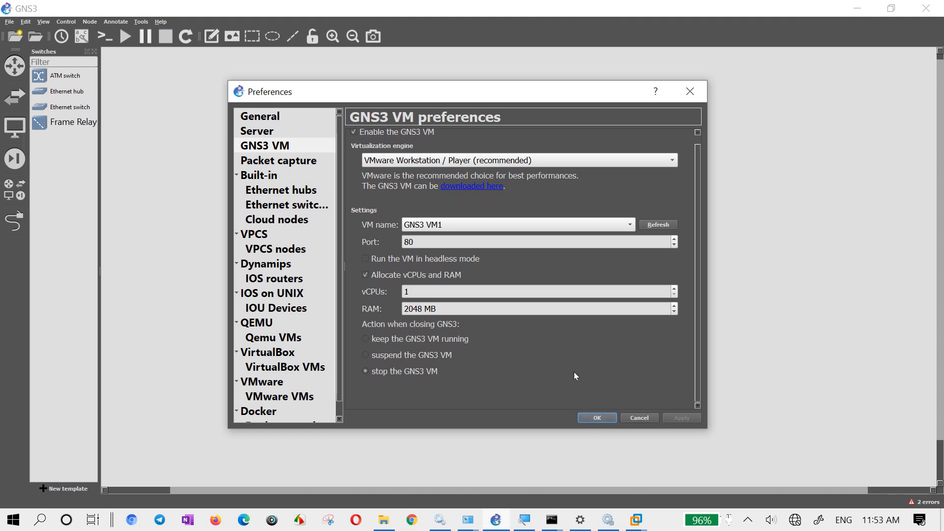
pyautogui.click(597, 419)
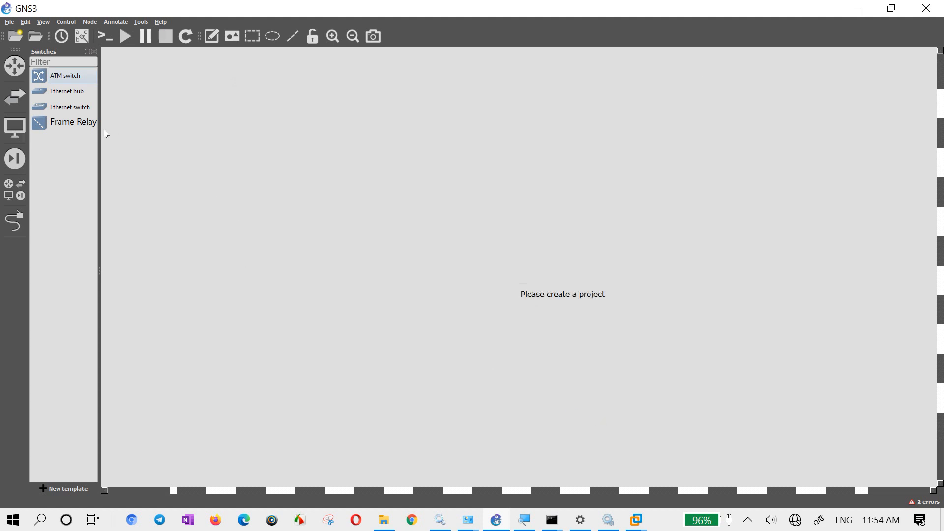
# - Show the Topology Summary and Servers Summary docks and check the desktop and GNS3 VM server entries
pyautogui.click(43, 22)
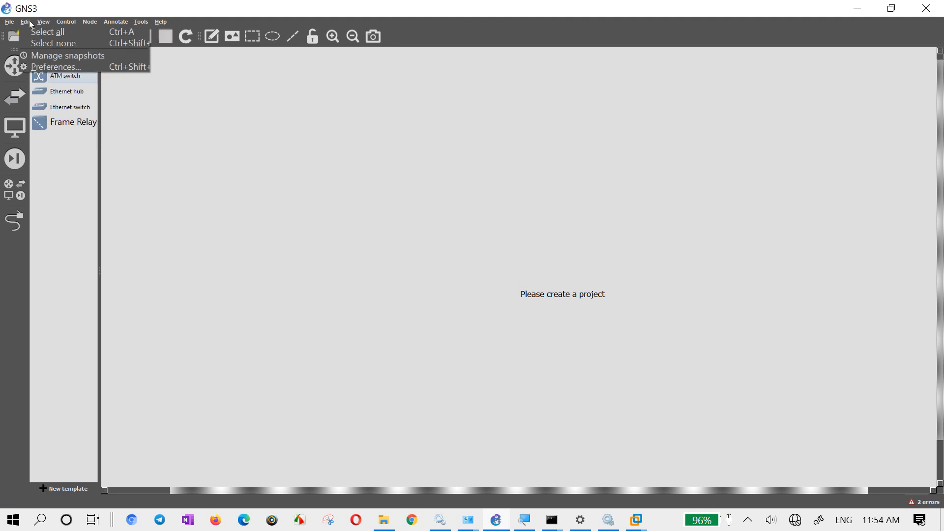
pyautogui.moveTo(89, 159)
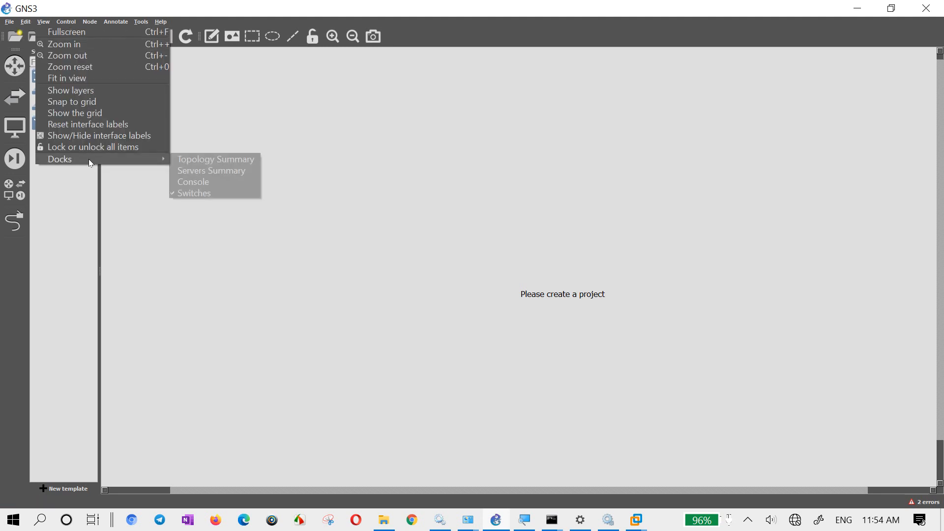
pyautogui.click(250, 158)
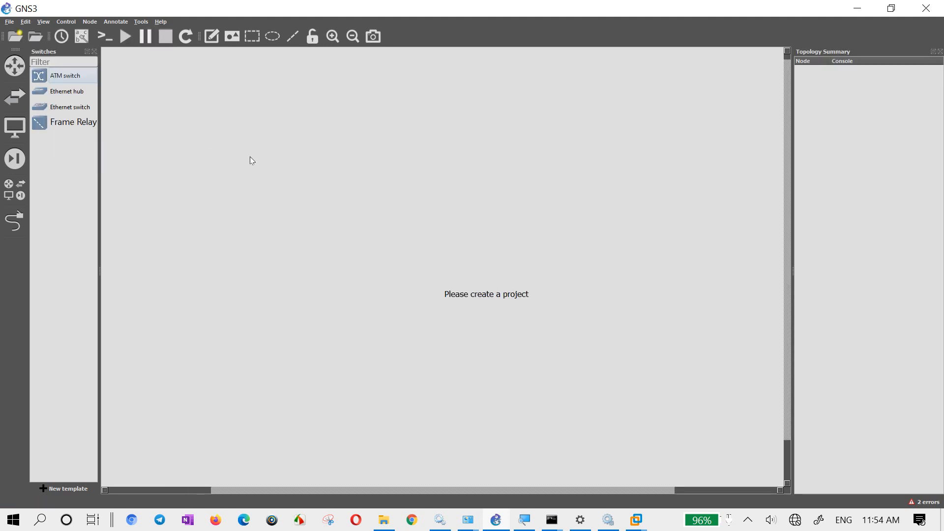
pyautogui.click(37, 23)
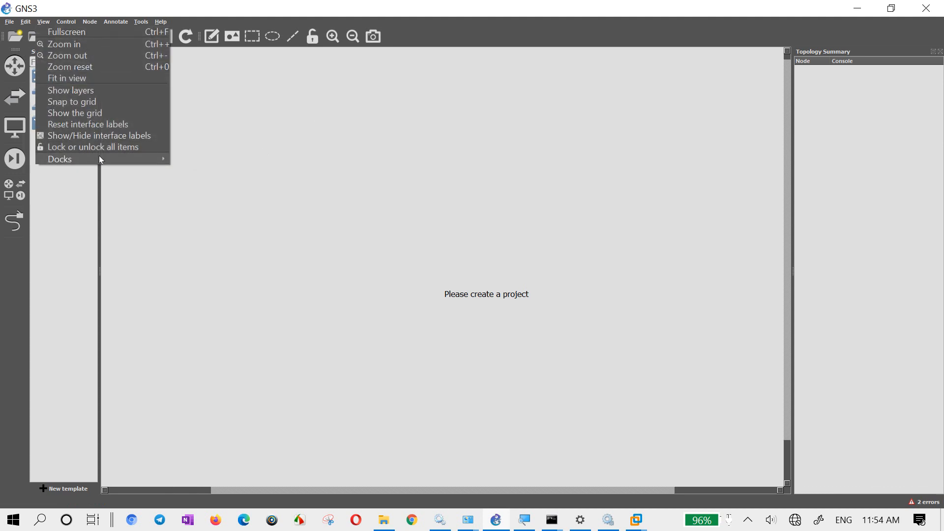
pyautogui.moveTo(99, 156)
pyautogui.click(220, 175)
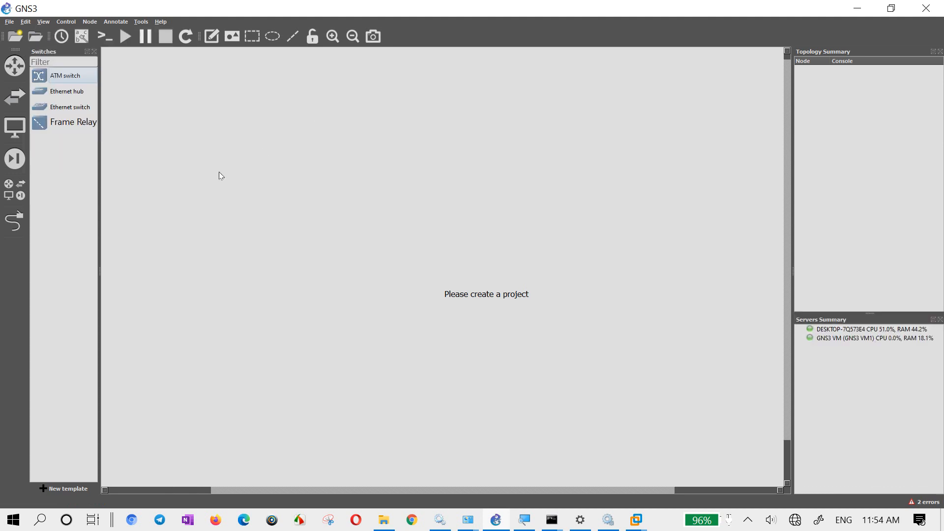
pyautogui.click(893, 339)
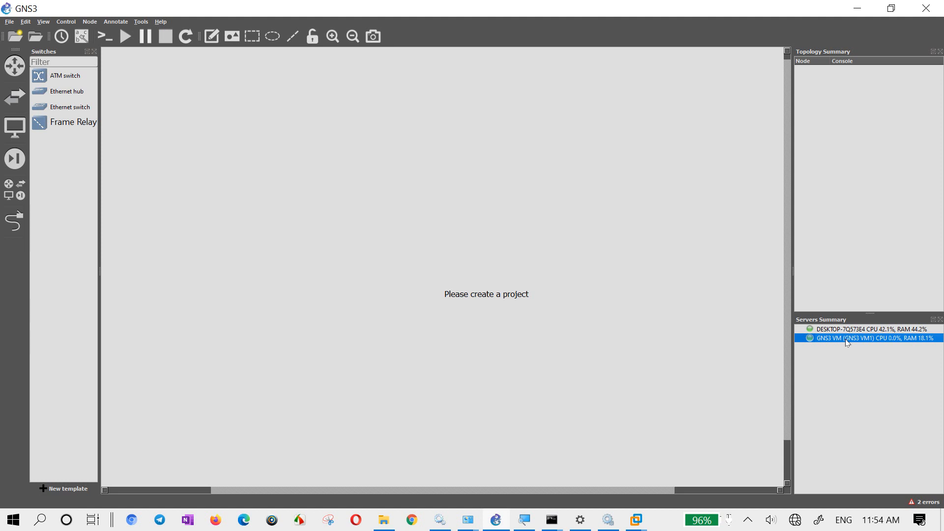
pyautogui.click(876, 330)
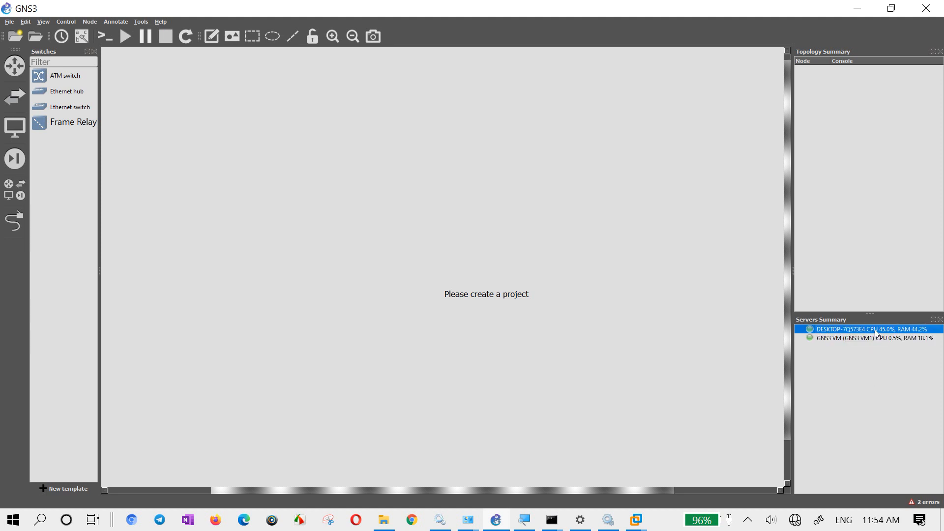
pyautogui.click(878, 338)
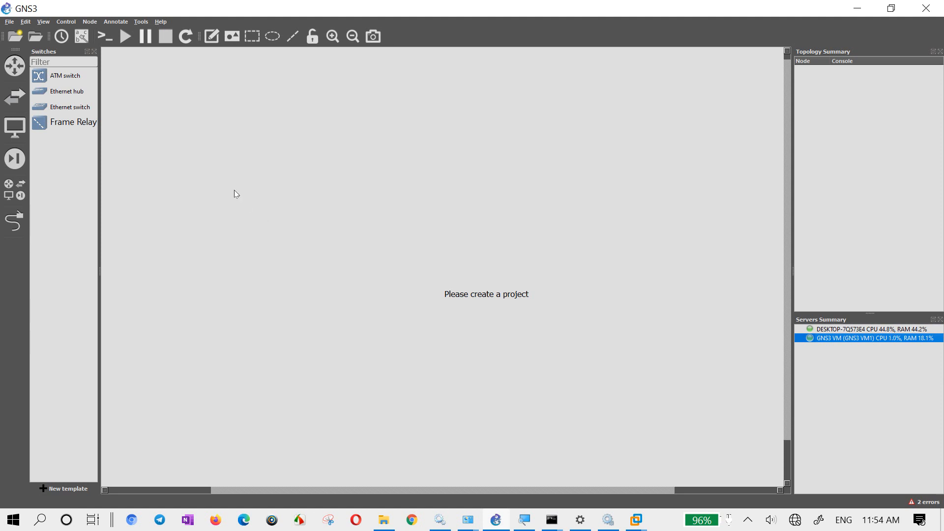
# - Open the IOU device templates in Preferences and start a new template that runs on the GNS3 VM
pyautogui.click(26, 21)
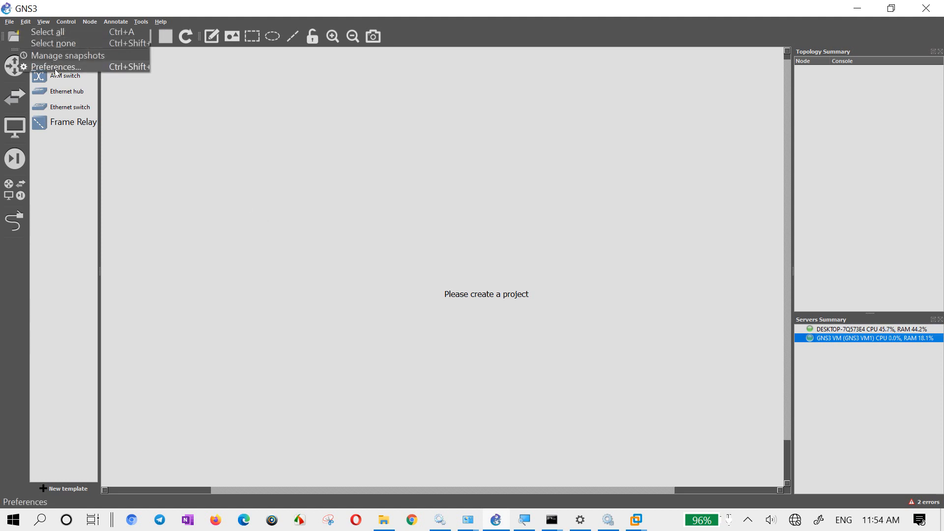
pyautogui.click(60, 67)
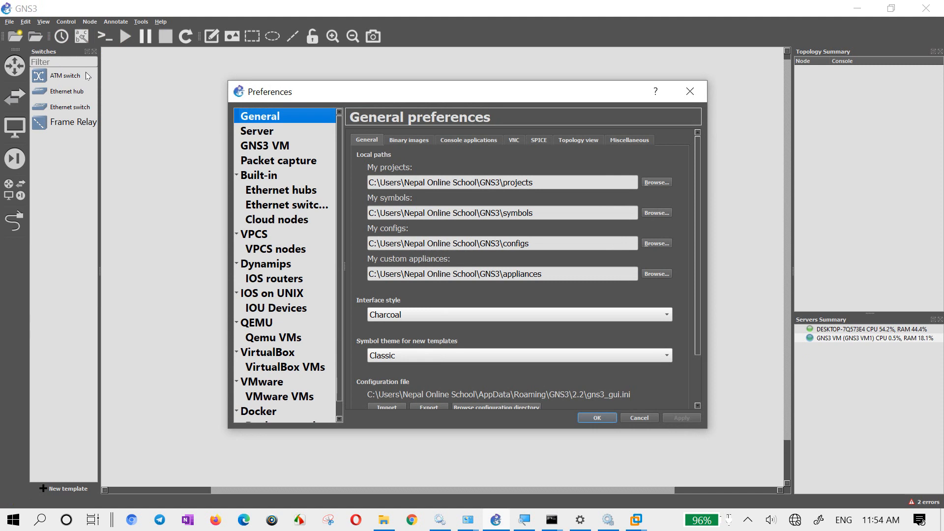
pyautogui.click(273, 146)
pyautogui.click(279, 307)
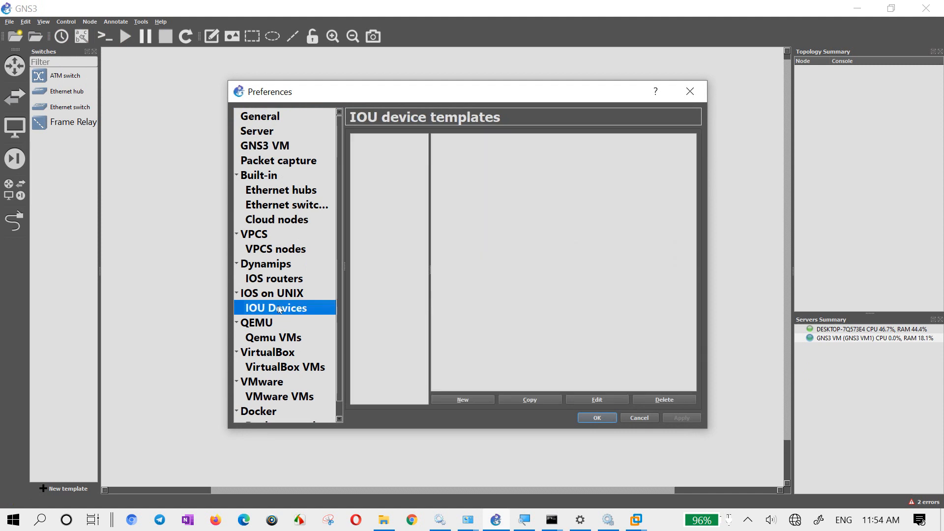
pyautogui.click(270, 294)
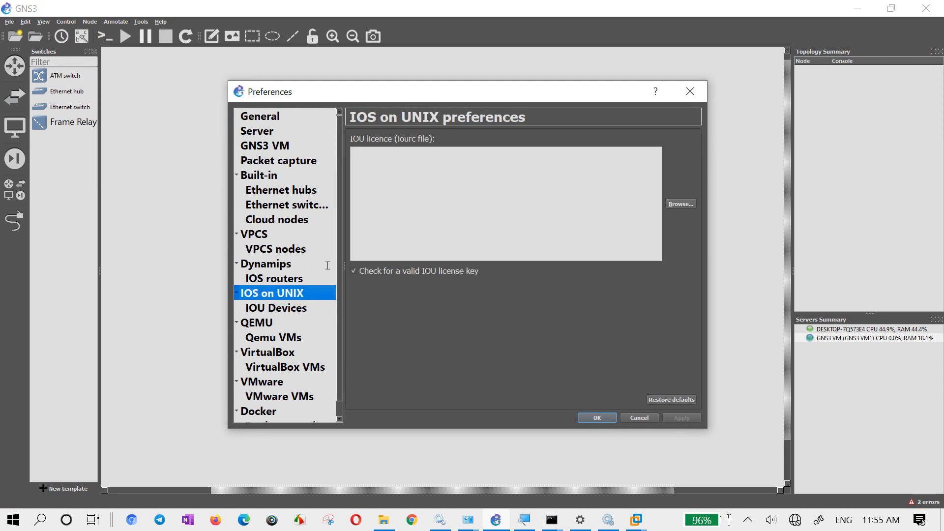
pyautogui.click(461, 251)
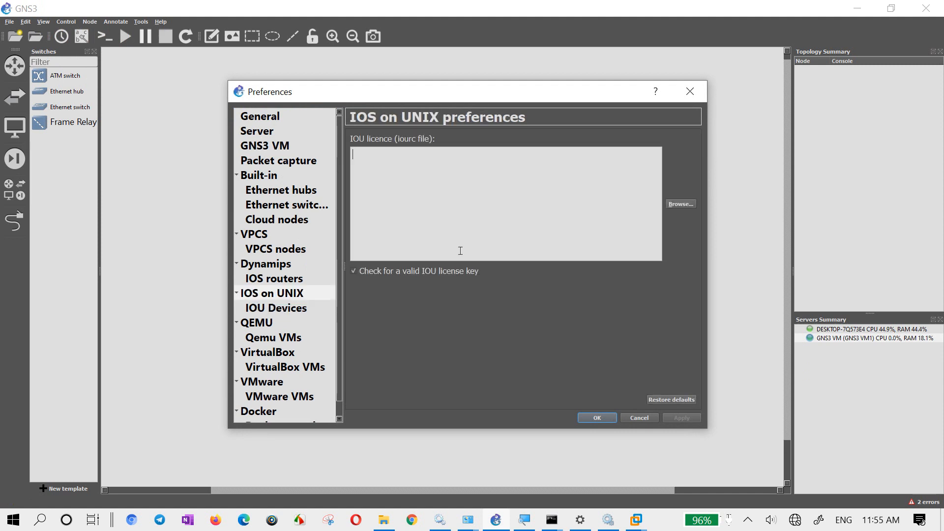
pyautogui.click(277, 307)
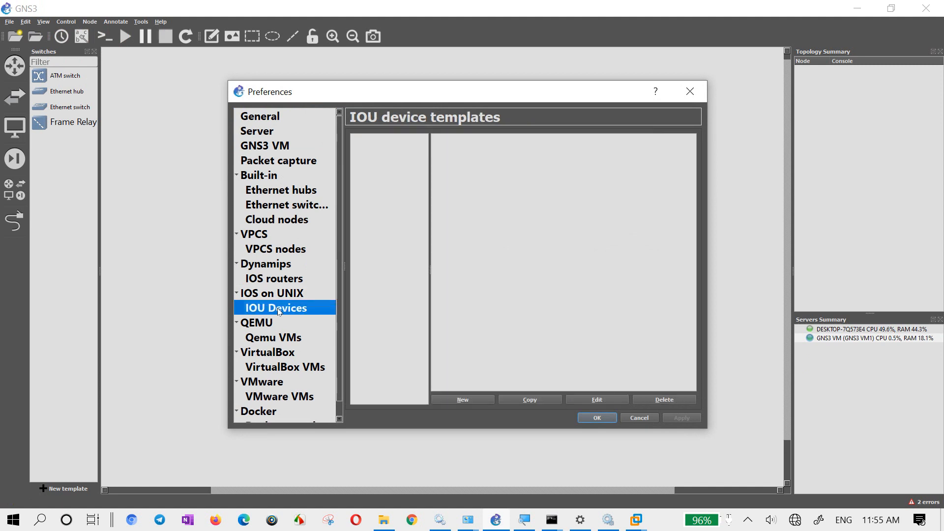
pyautogui.click(461, 399)
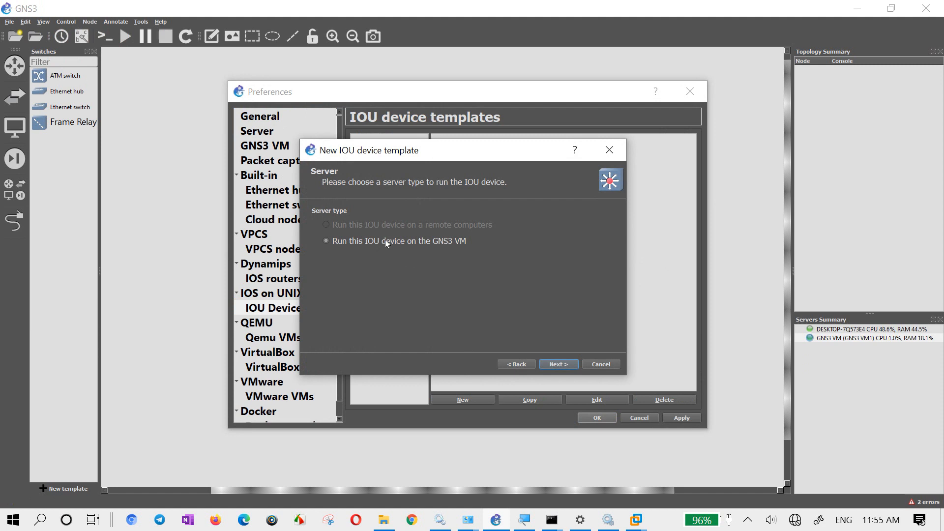
pyautogui.click(554, 365)
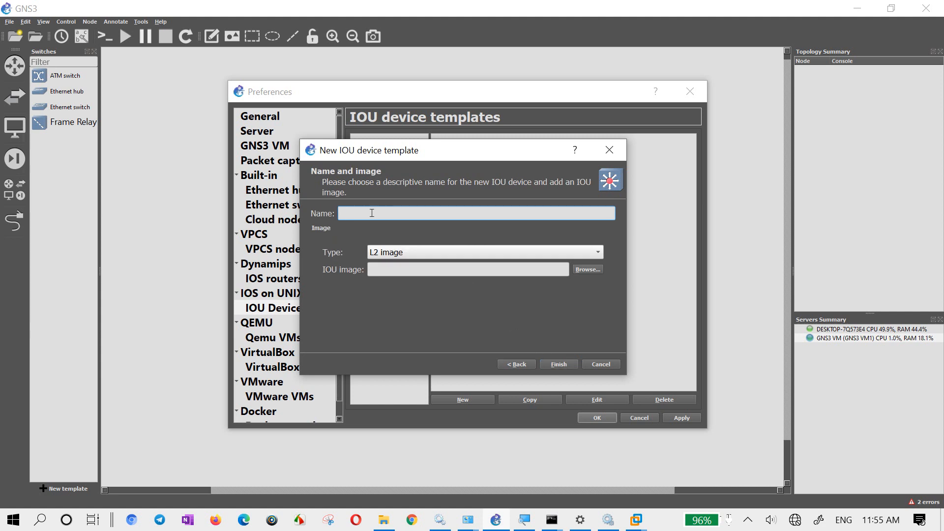
# - Name the IOU template L2Switch, keep type L2 image, load i86bi-linux-l2-adventerprisek9-15.1a.bin from the Cisco IOU image folders, and finish the template
pyautogui.write('L2Switch')
pyautogui.press('Tab')
pyautogui.click(387, 253)
pyautogui.click(386, 254)
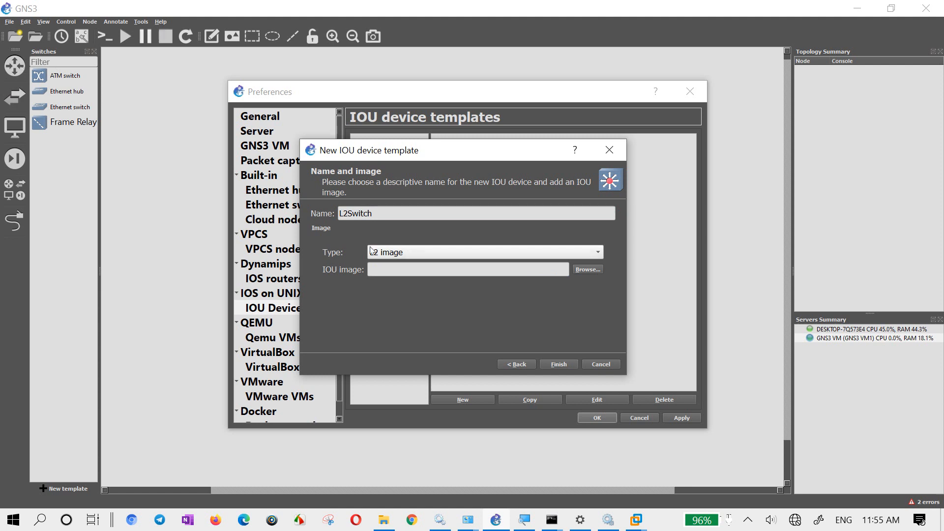
pyautogui.click(599, 272)
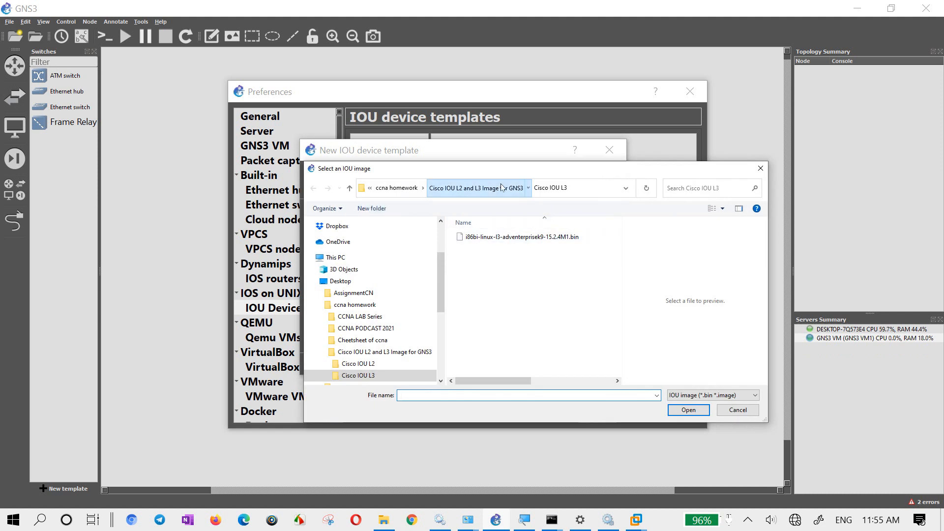
pyautogui.click(511, 188)
pyautogui.doubleClick(482, 237)
pyautogui.doubleClick(485, 239)
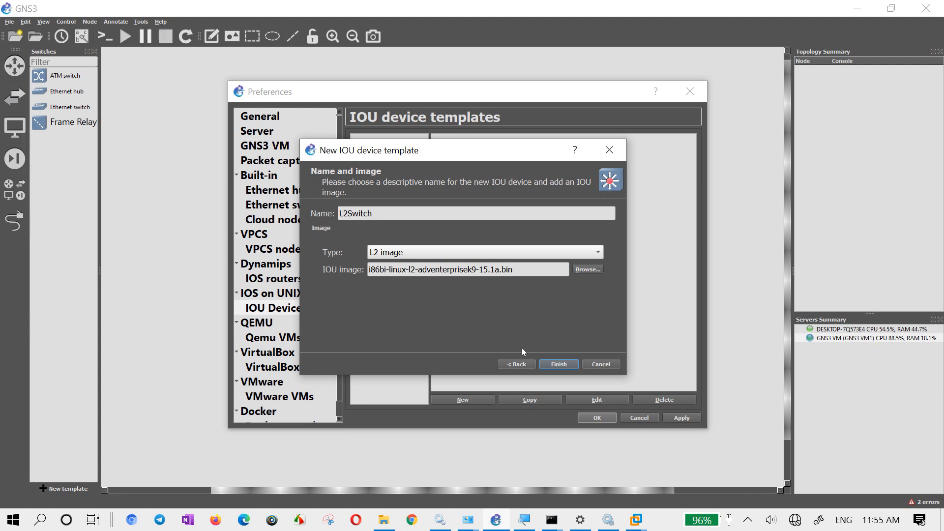
pyautogui.click(566, 364)
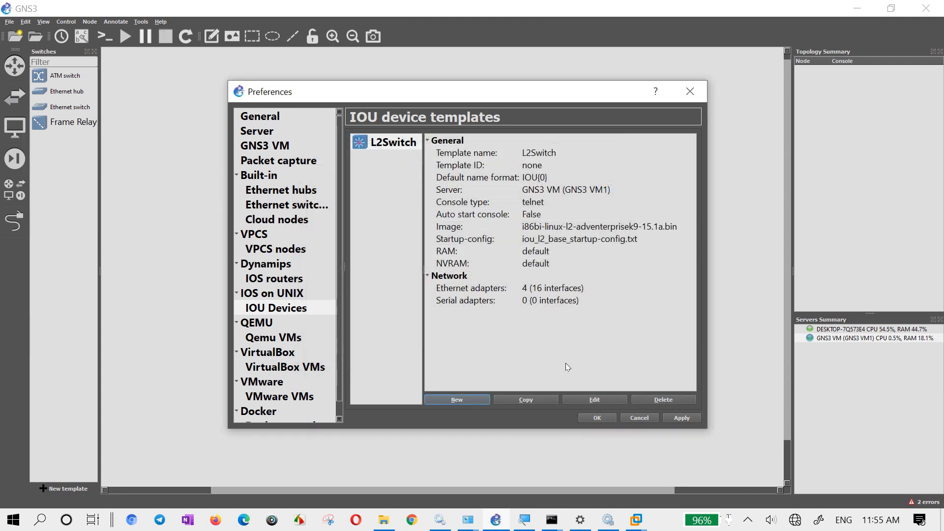
# - Set the L2Switch template's number of Ethernet adapters to 6
pyautogui.click(594, 402)
pyautogui.click(414, 145)
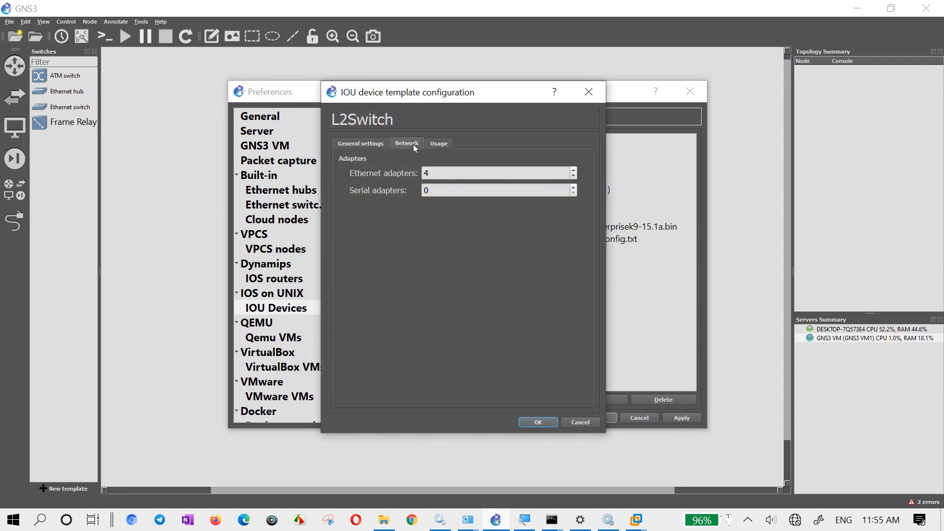
pyautogui.click(432, 173)
pyautogui.press('BackSpace')
pyautogui.write('6')
pyautogui.click(537, 422)
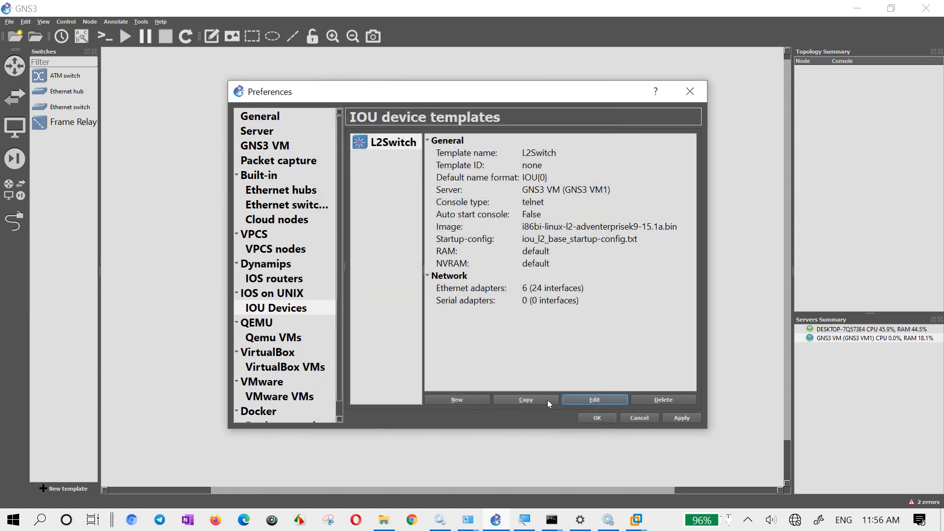
# - Start another IOU device template on the GNS3 VM, named L3Switch and using a new image of type L3 image
pyautogui.click(457, 399)
pyautogui.click(558, 364)
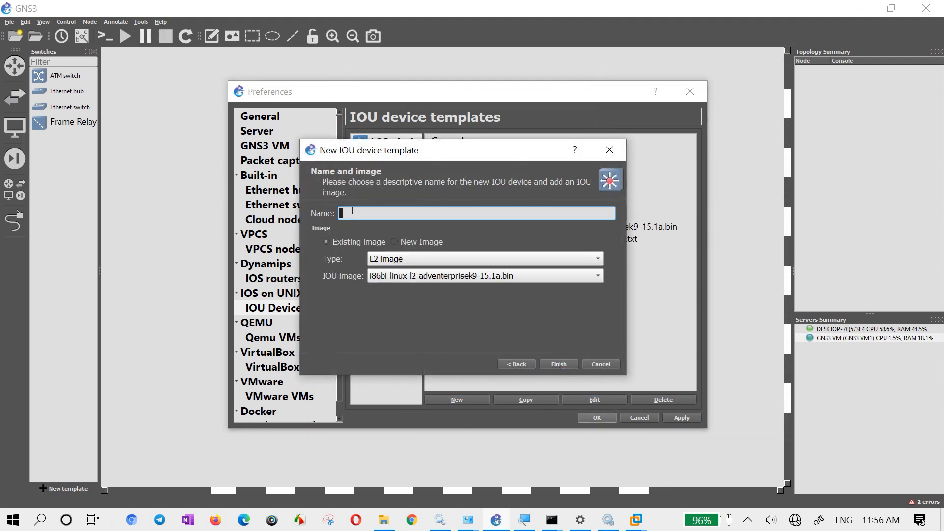
pyautogui.write('L3Switch')
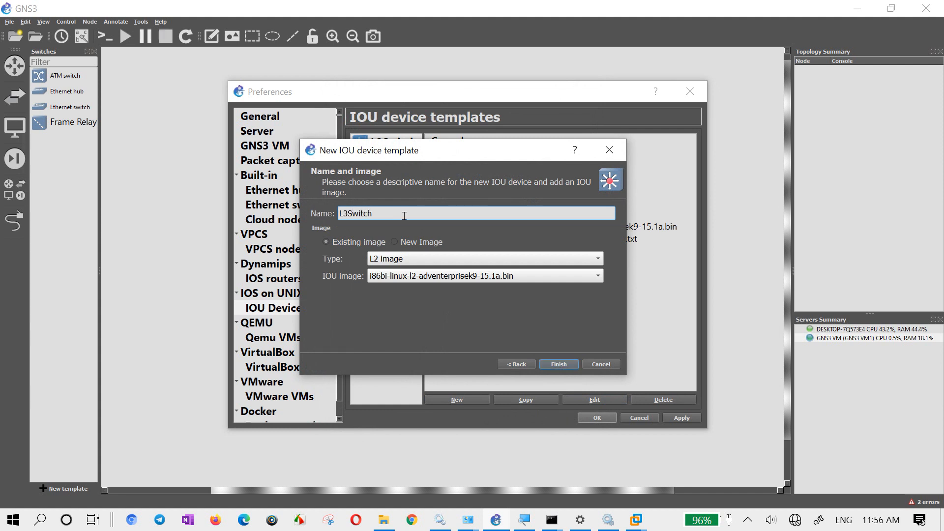
pyautogui.click(409, 242)
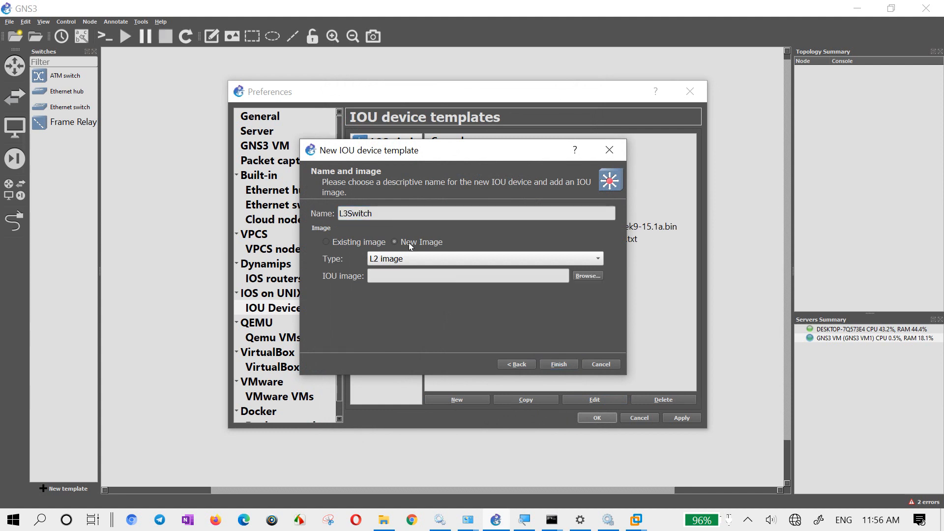
pyautogui.click(521, 260)
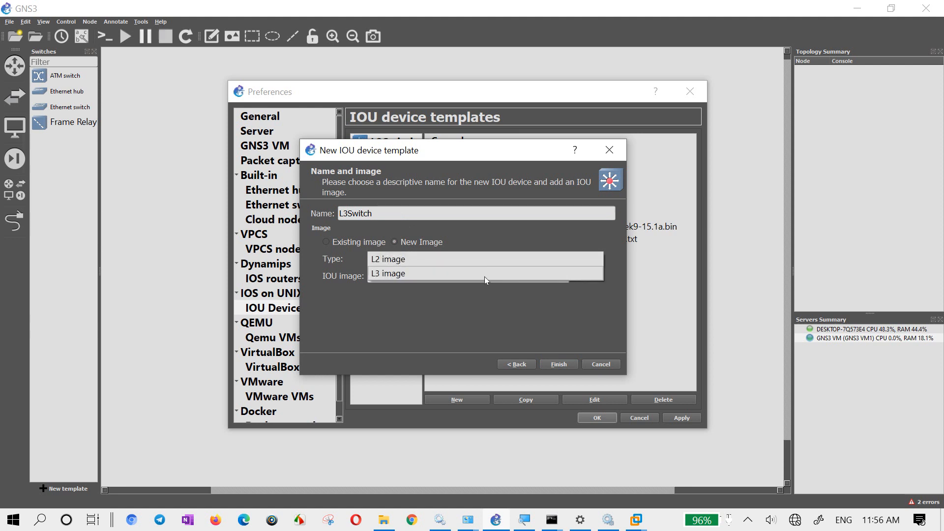
pyautogui.click(446, 273)
# - Load i86bi-linux-l3-adventerprisek9-15.2.4M1.bin from the Cisco IOU L3 folder as the L3Switch image and save the template in the preferences
pyautogui.click(589, 279)
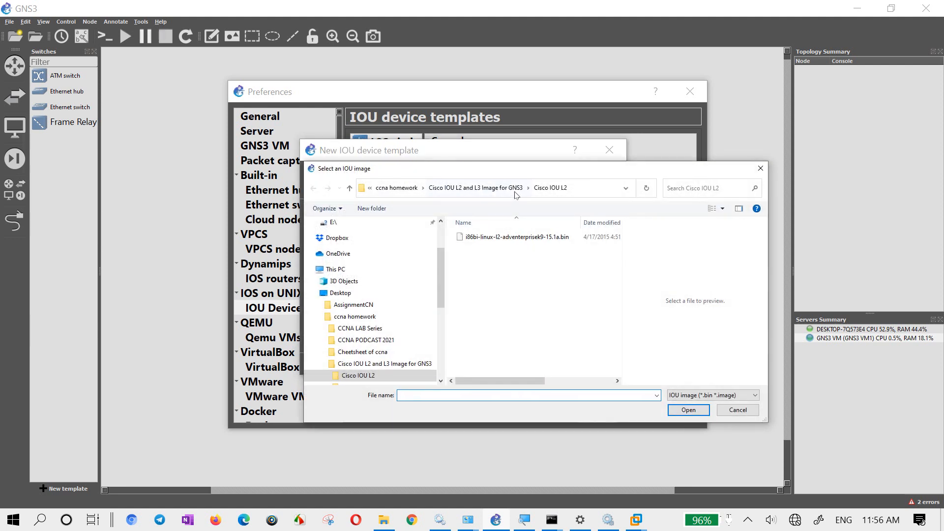
pyautogui.click(516, 193)
pyautogui.doubleClick(473, 248)
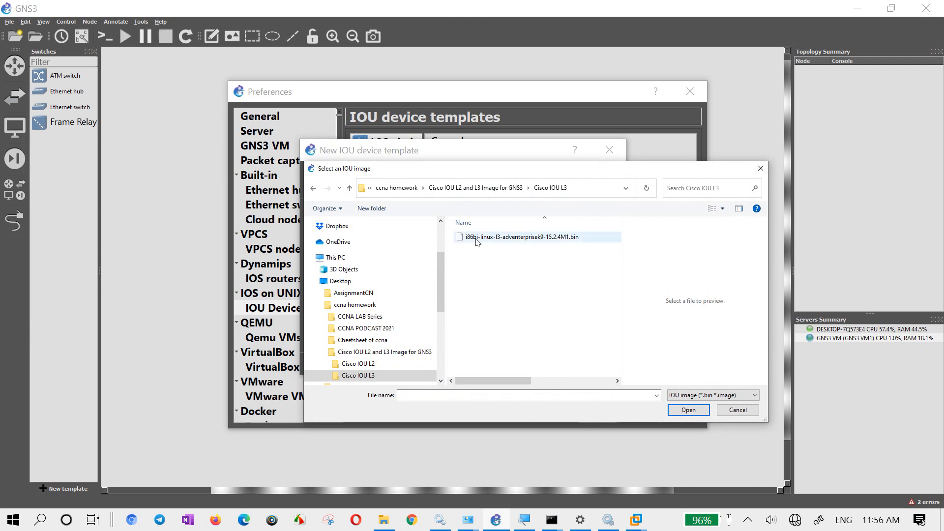
pyautogui.doubleClick(476, 238)
pyautogui.click(558, 364)
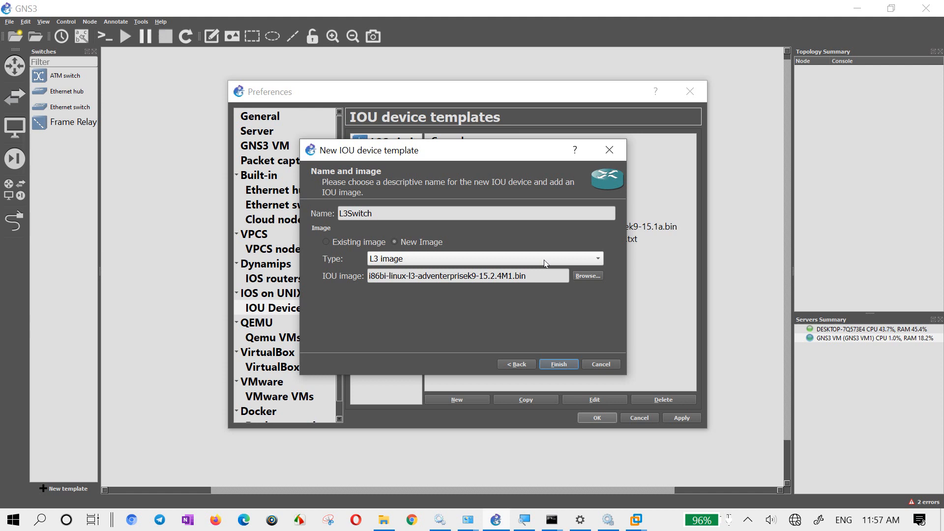
pyautogui.click(553, 364)
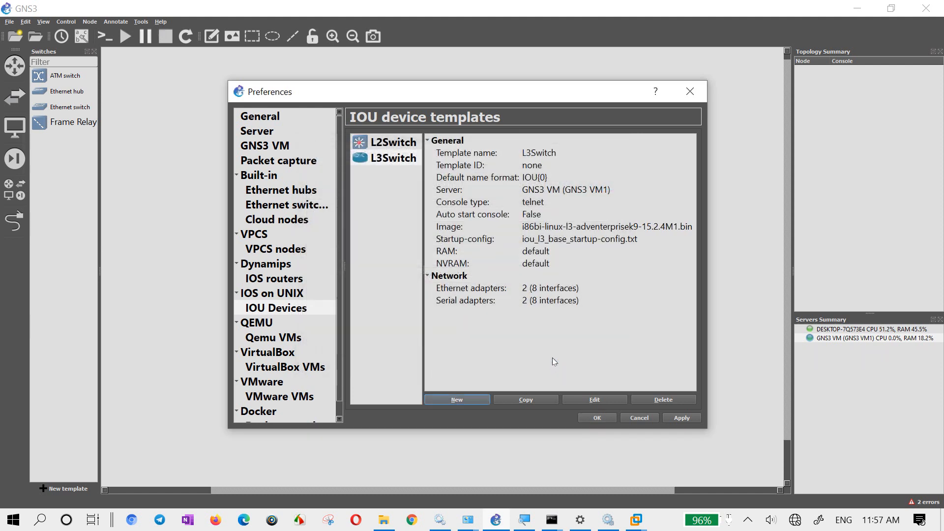
pyautogui.click(685, 420)
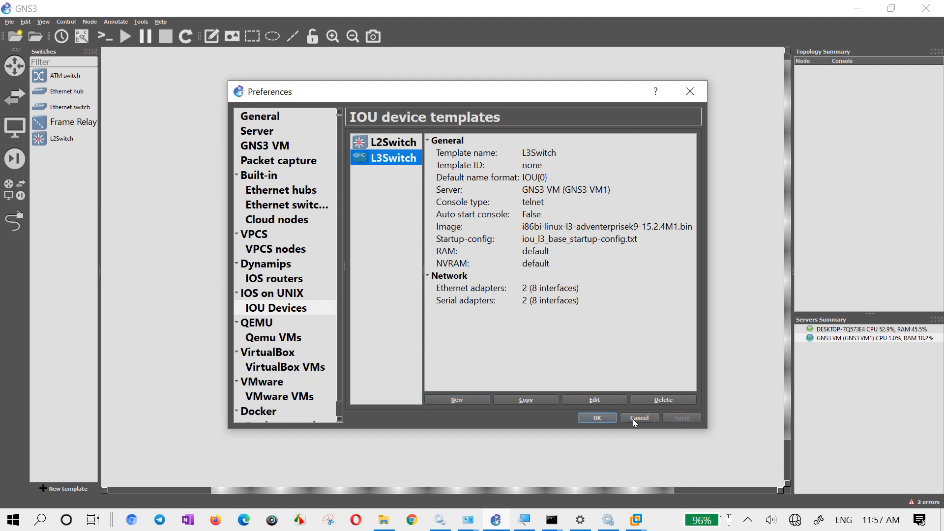
pyautogui.click(597, 418)
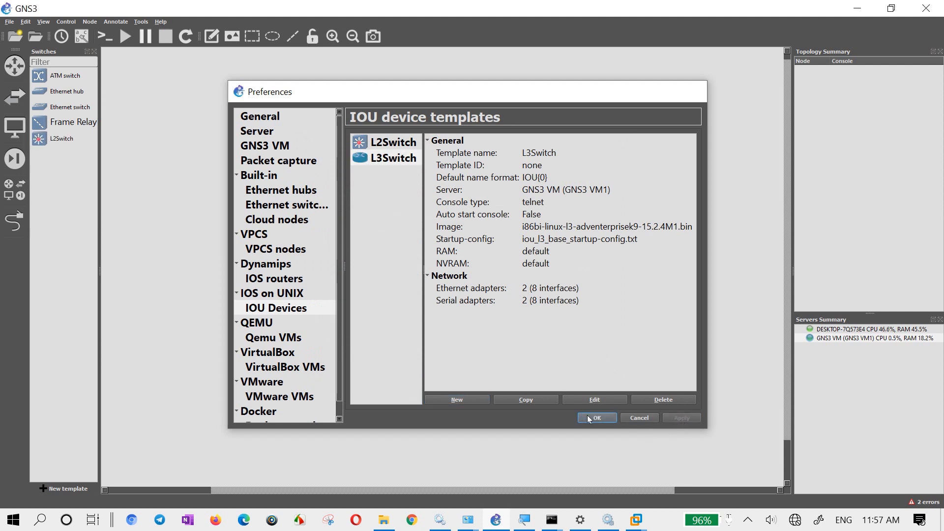
pyautogui.click(11, 91)
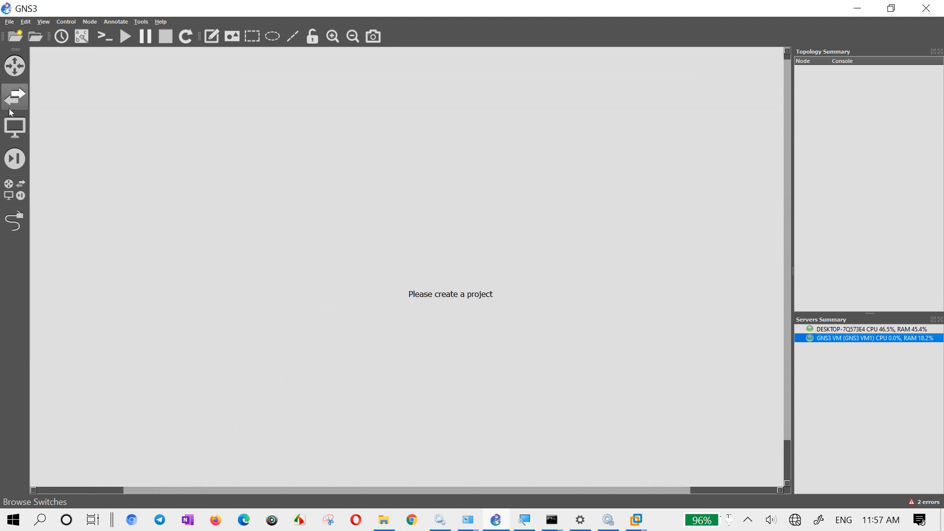
pyautogui.click(20, 98)
pyautogui.moveTo(63, 137); pyautogui.dragTo(228, 181)
# - Create a new project named gns3vmsetup
pyautogui.click(15, 36)
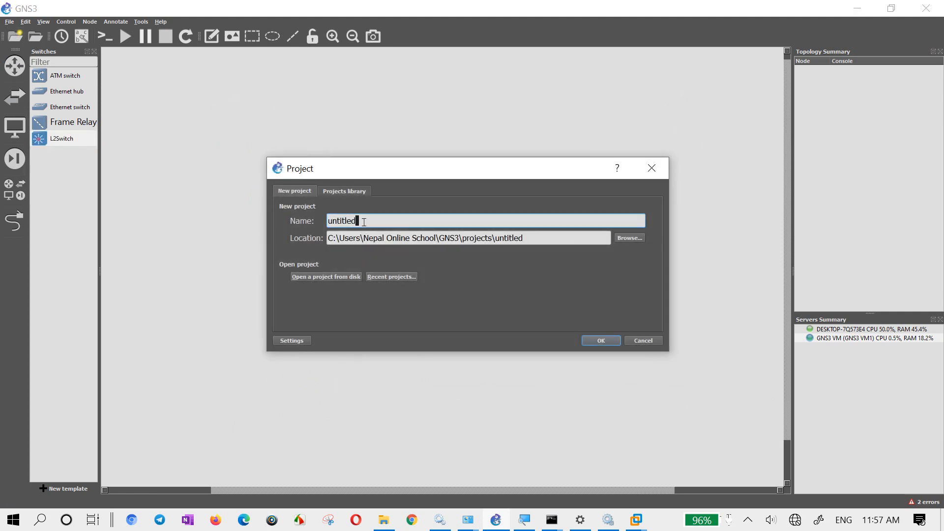
pyautogui.moveTo(365, 221); pyautogui.dragTo(318, 210)
pyautogui.write('LS')
pyautogui.press('BackSpace')
pyautogui.press('BackSpace')
pyautogui.write('gns3vmsetup')
pyautogui.press('Return')
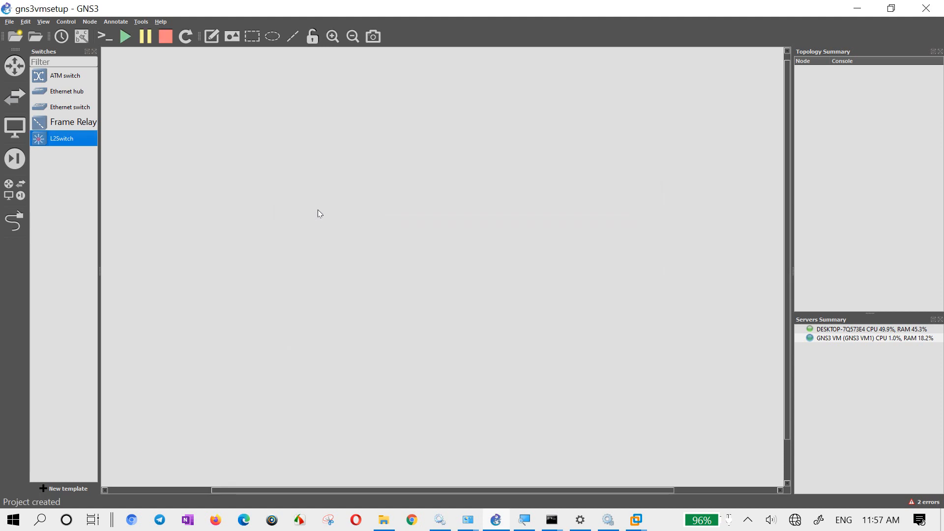
# - Place one L2Switch and one L3Switch side by side in the workspace
pyautogui.moveTo(90, 138); pyautogui.dragTo(271, 211)
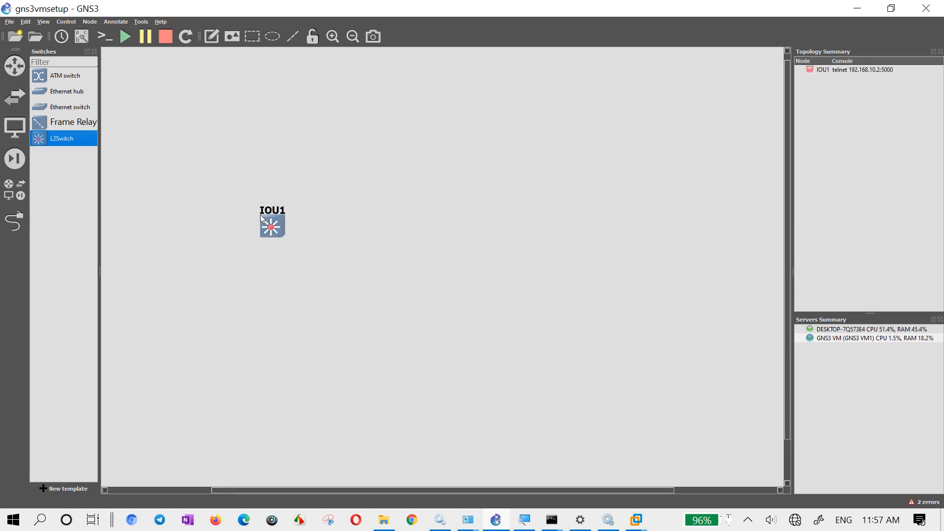
pyautogui.click(15, 65)
pyautogui.moveTo(63, 108); pyautogui.dragTo(405, 184)
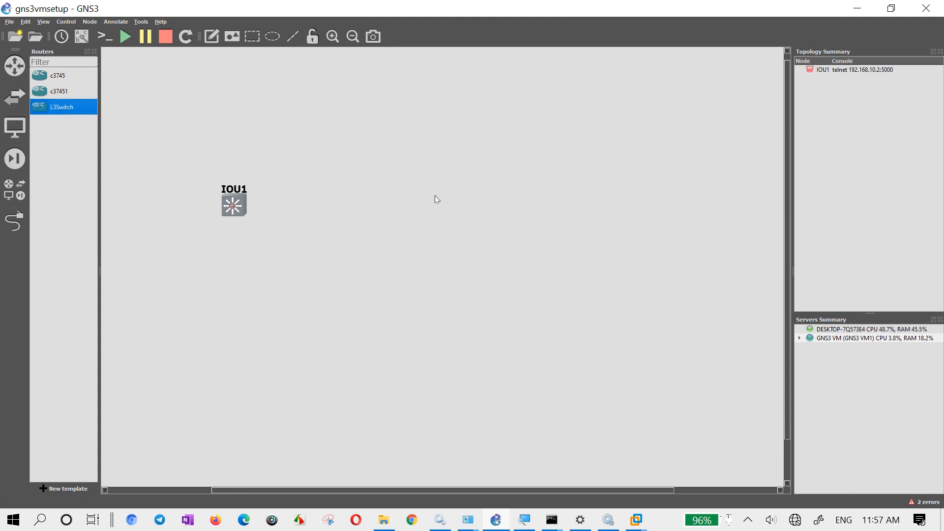
# - Link Ethernet0/0 of the L2 switch IOU1 to the L3 switch IOU2
pyautogui.click(15, 222)
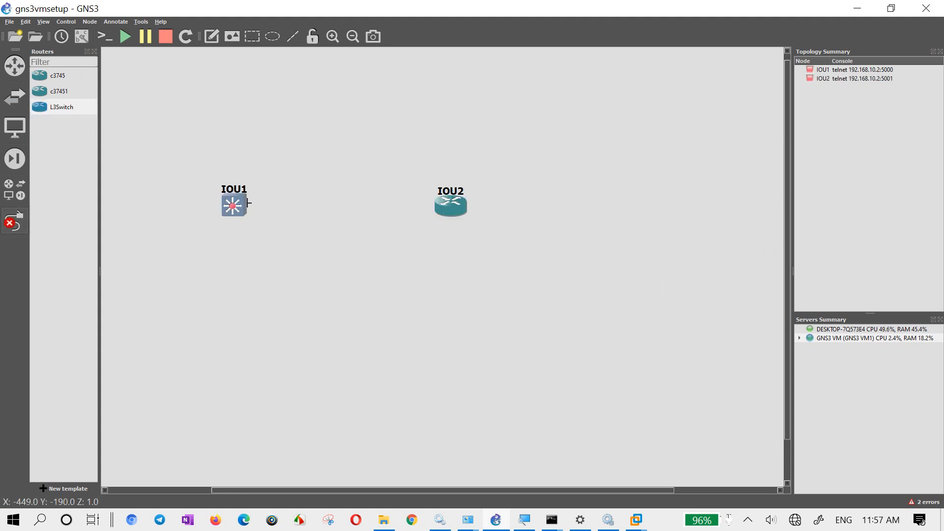
pyautogui.click(242, 204)
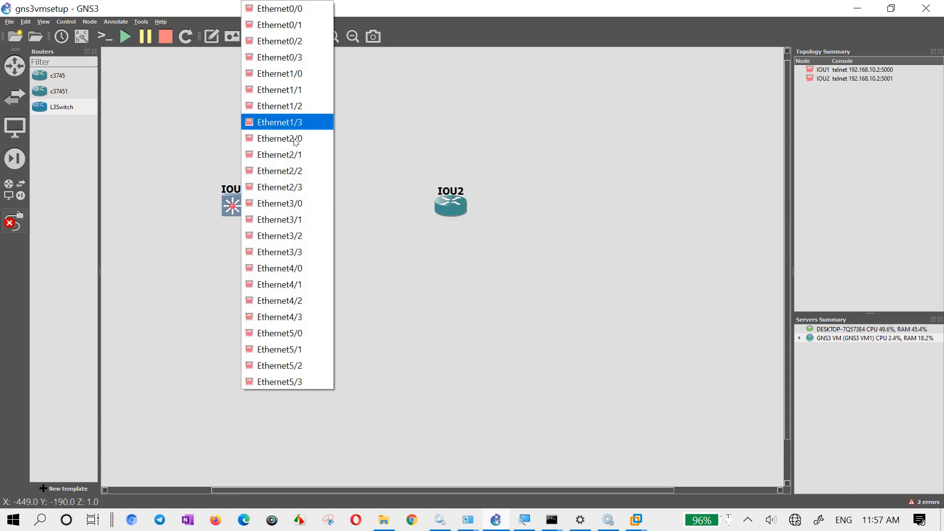
pyautogui.click(299, 10)
pyautogui.click(447, 206)
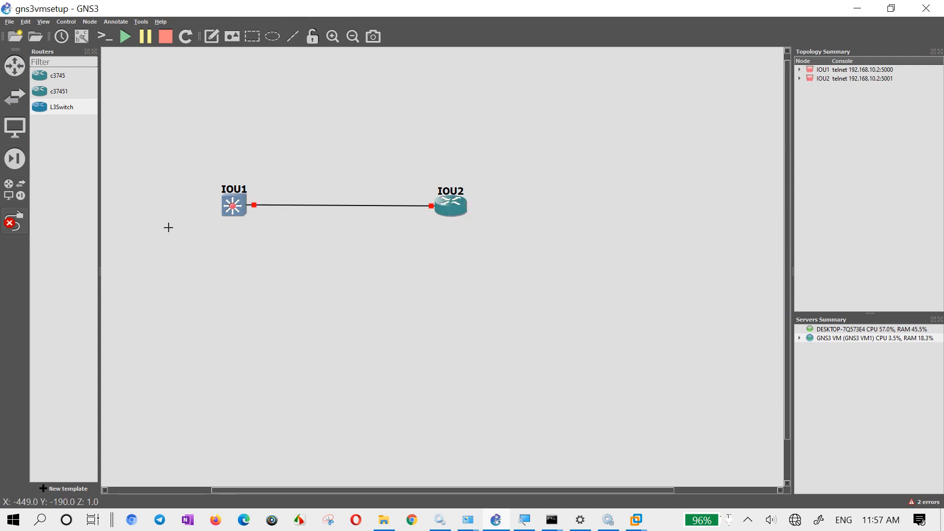
pyautogui.click(14, 221)
# - Try to start all devices, and try to start IOU1 on its own
pyautogui.click(124, 37)
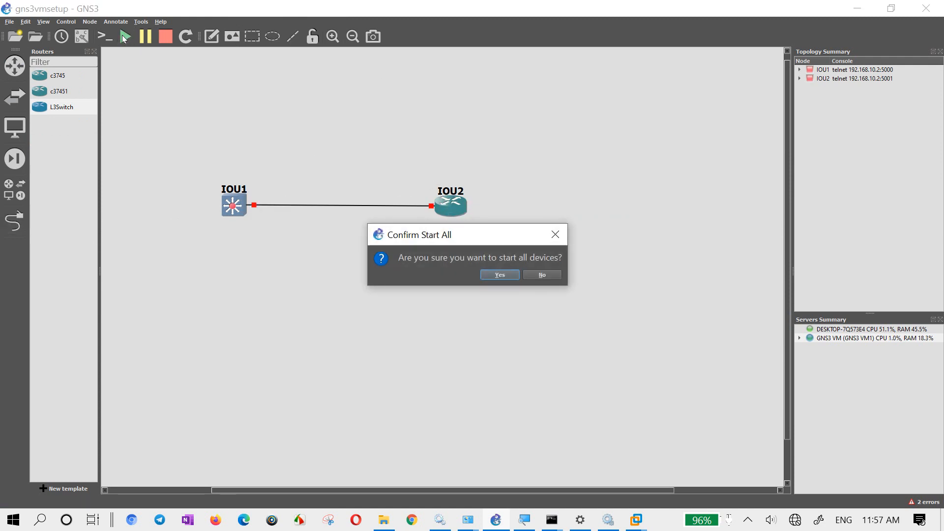
pyautogui.click(509, 275)
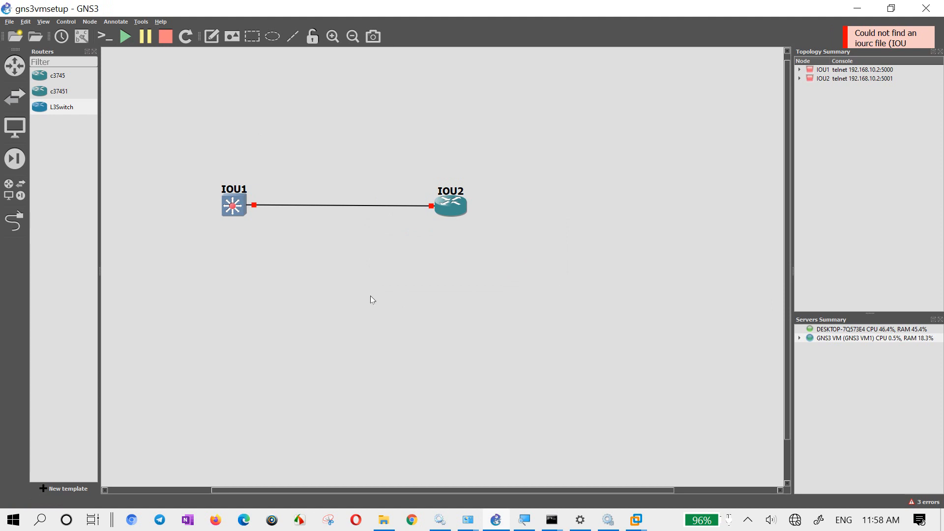
pyautogui.rightClick(234, 213)
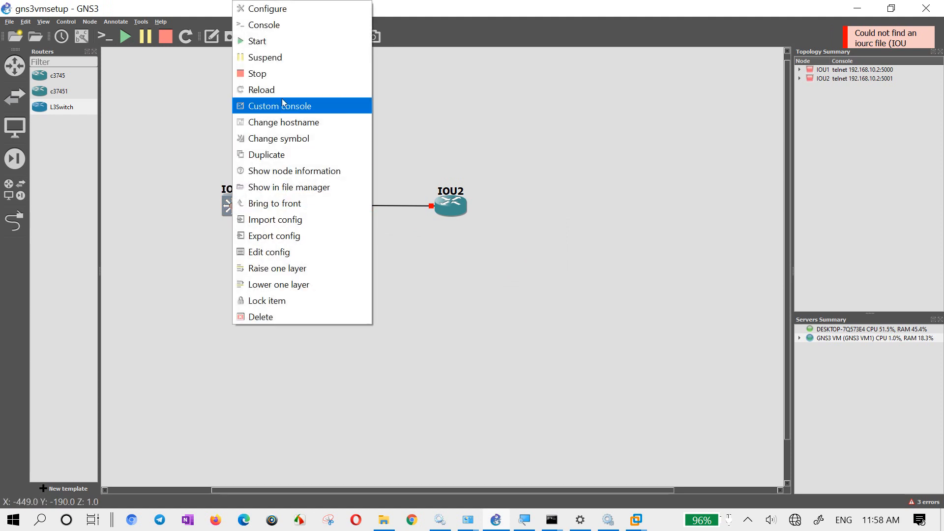
pyautogui.click(259, 41)
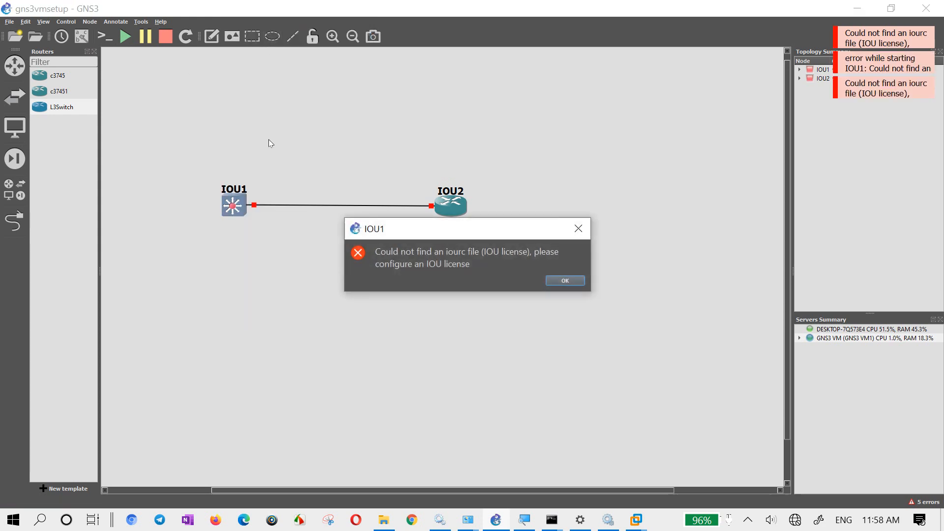
pyautogui.click(562, 281)
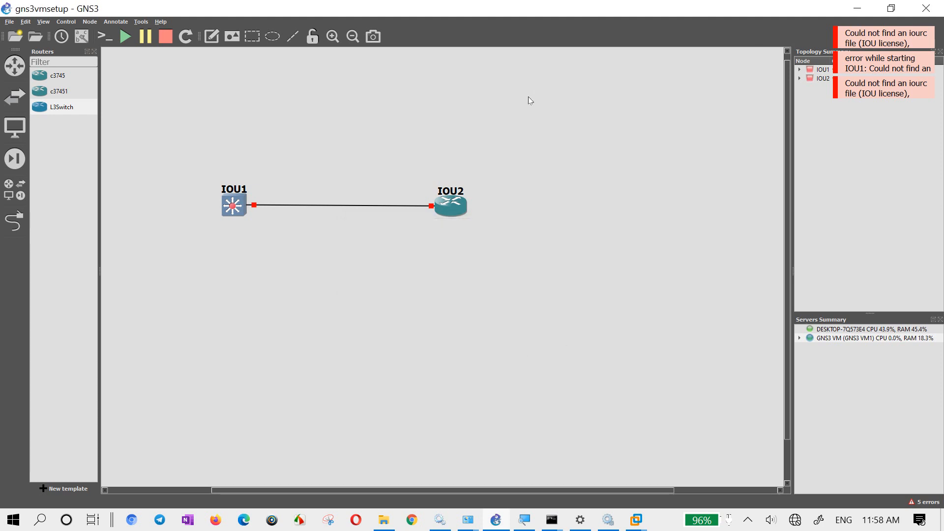
# - Delete both nodes, IOU1 and IOU2, from the workspace
pyautogui.moveTo(518, 140); pyautogui.dragTo(223, 274)
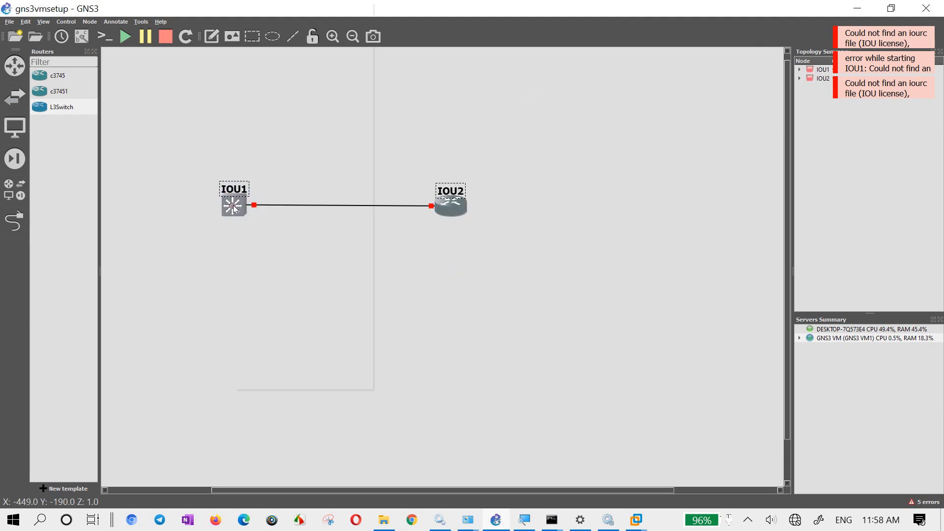
pyautogui.click(270, 380)
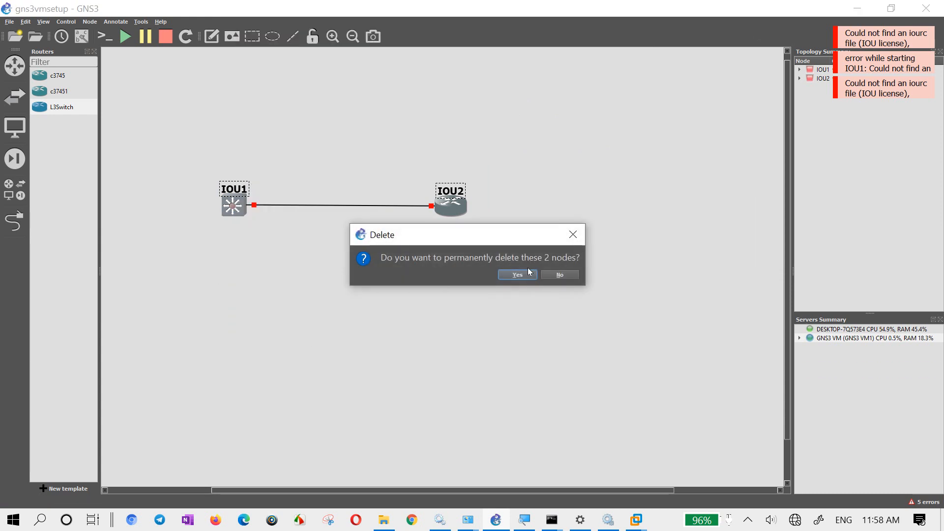
pyautogui.click(518, 275)
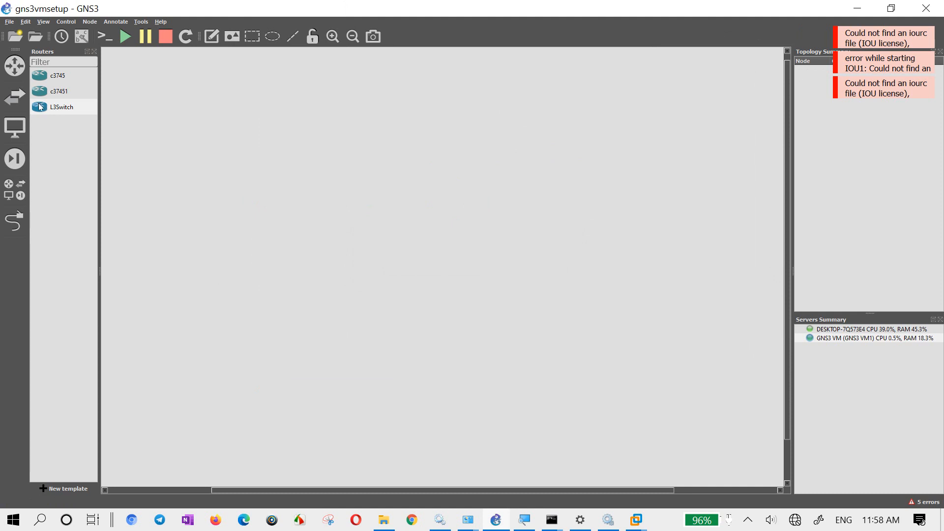
pyautogui.moveTo(51, 104); pyautogui.dragTo(203, 156)
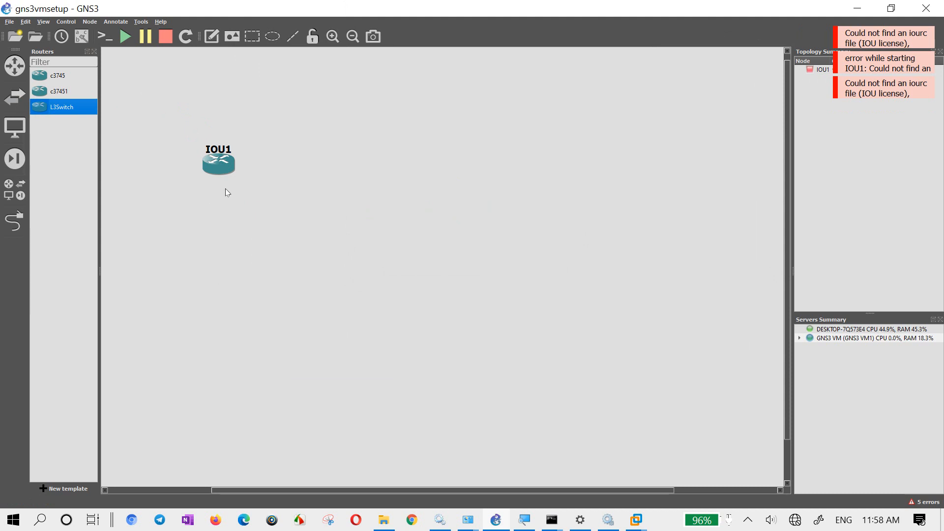
pyautogui.rightClick(216, 167)
pyautogui.click(250, 485)
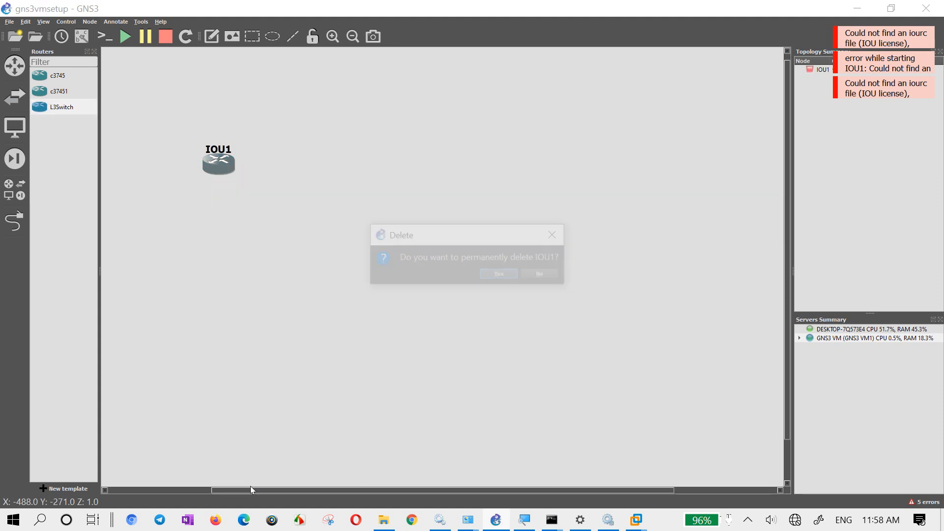
pyautogui.click(502, 273)
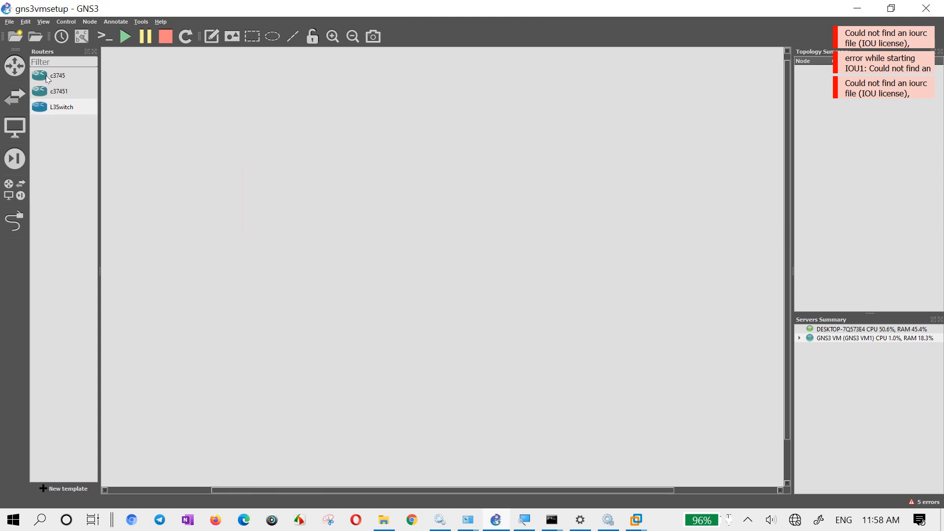
# - Delete the c37451 and c3745 router templates, and check the remaining switch and router device lists
pyautogui.click(47, 90)
pyautogui.rightClick(50, 90)
pyautogui.click(74, 130)
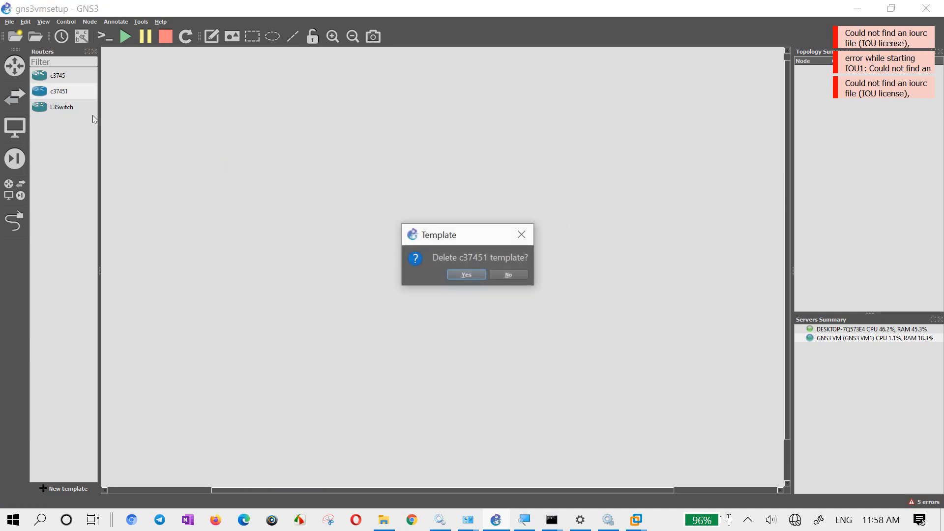
pyautogui.click(453, 275)
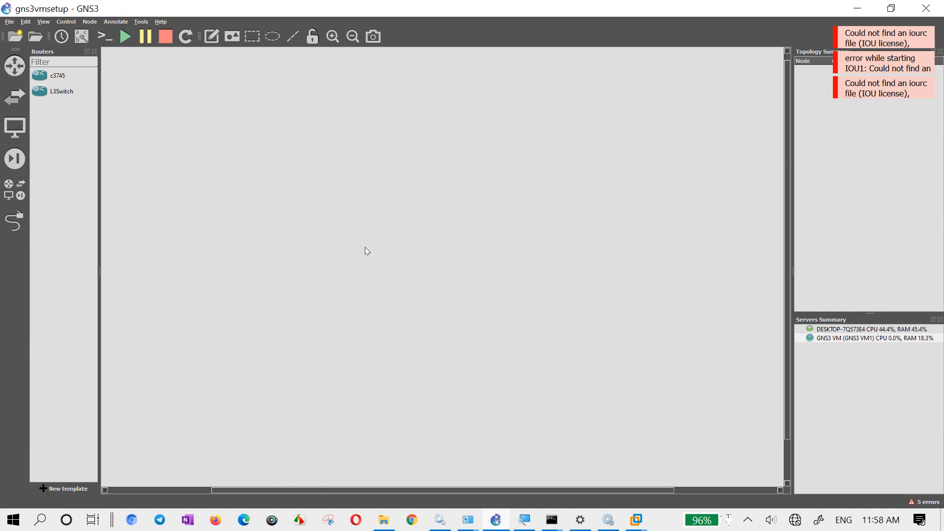
pyautogui.click(69, 74)
pyautogui.rightClick(69, 74)
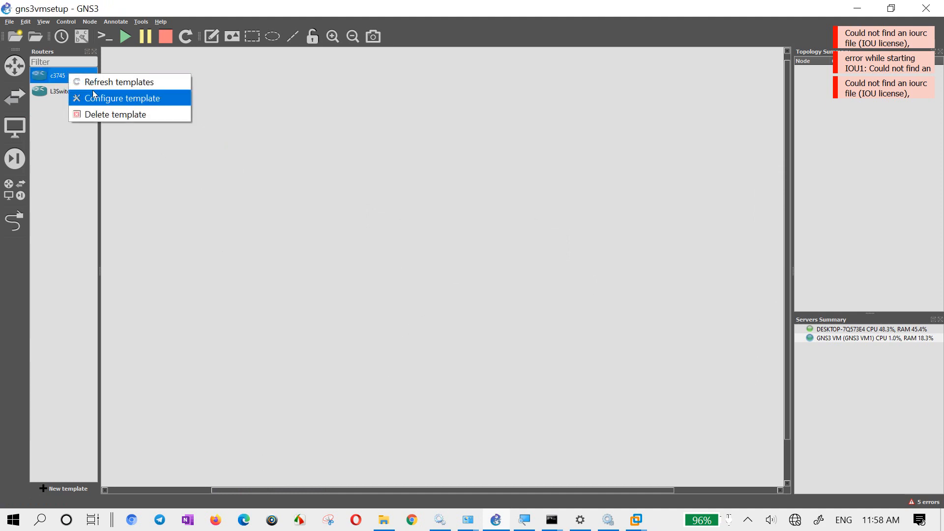
pyautogui.click(116, 112)
pyautogui.click(474, 276)
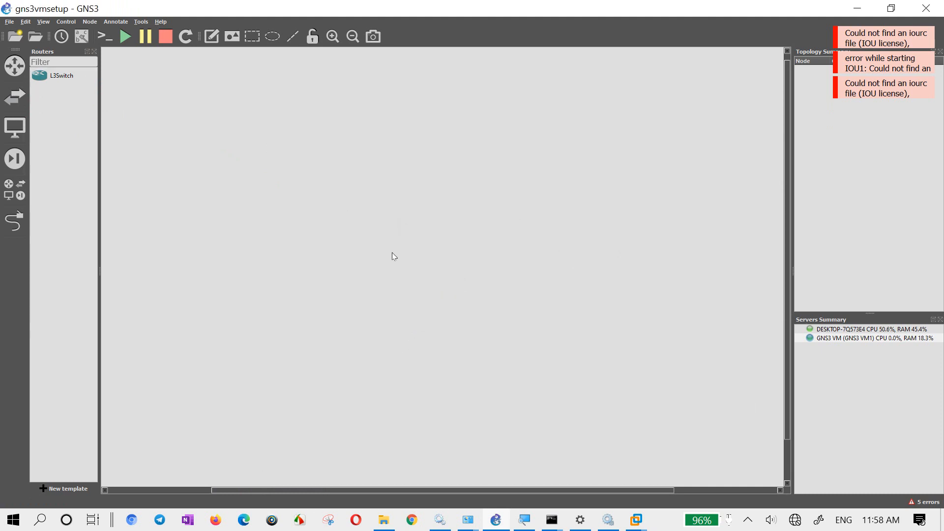
pyautogui.click(15, 96)
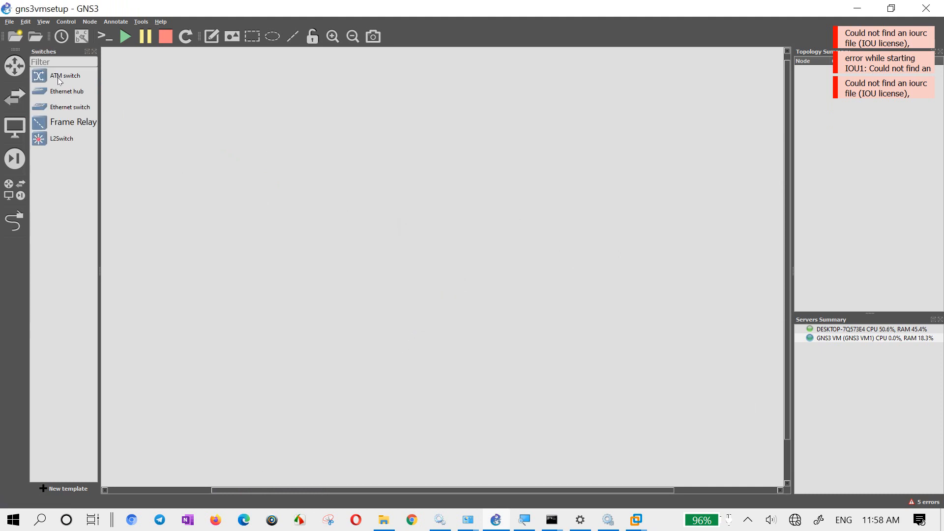
pyautogui.click(15, 65)
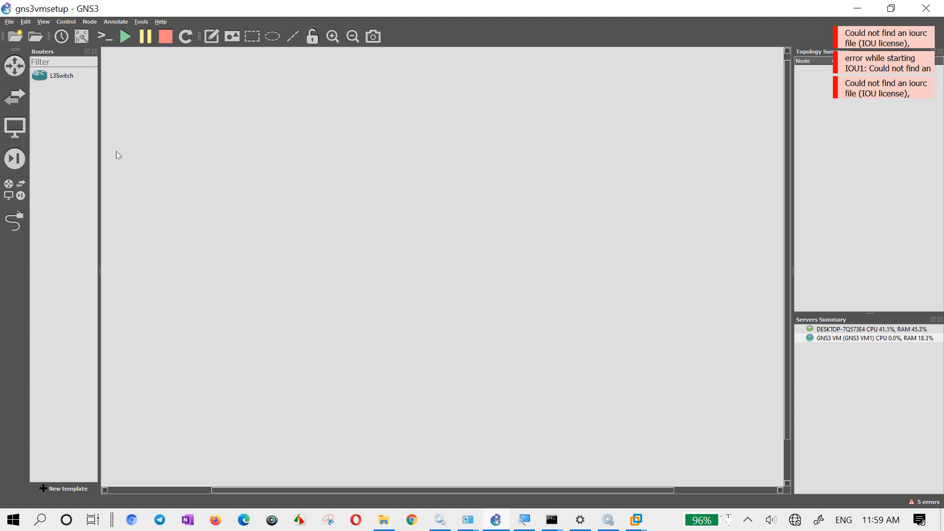
# - Launch WinSCP, and look up the IP address and SSH login details on the GNS3 VM1 console
pyautogui.moveTo(133, 143); pyautogui.dragTo(180, 213)
pyautogui.press('super')
pyautogui.write('winsc')
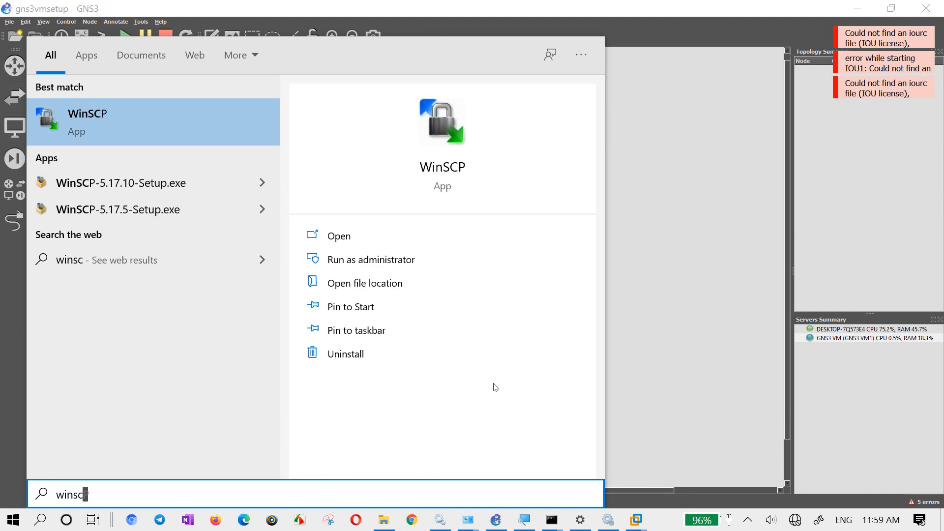
pyautogui.write('p')
pyautogui.press('Return')
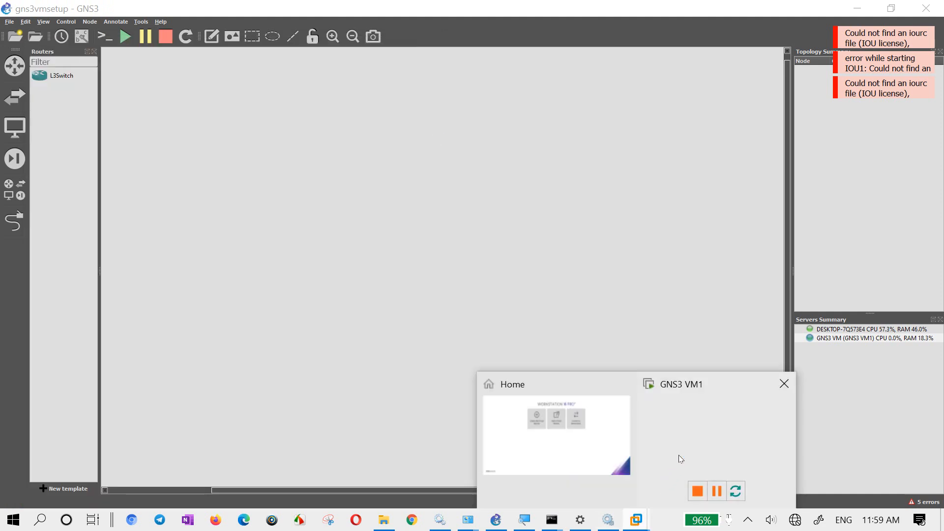
pyautogui.click(682, 438)
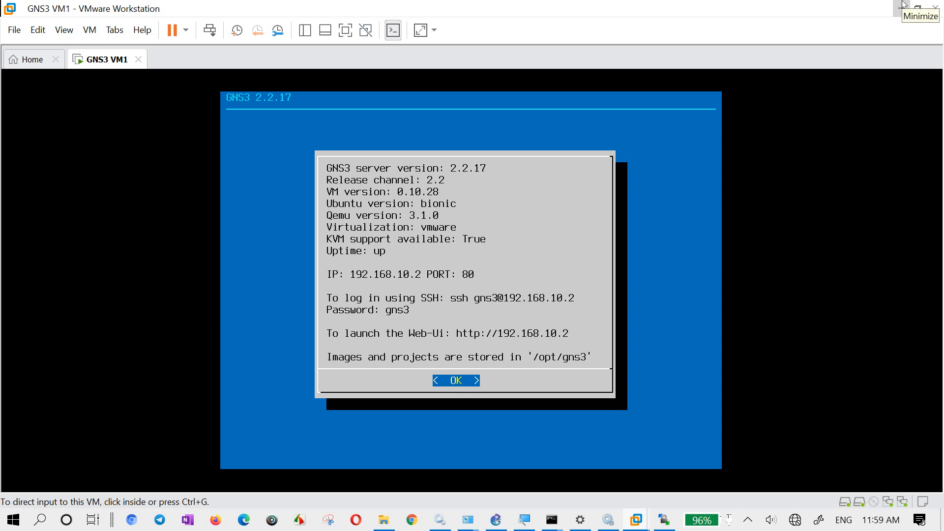
pyautogui.click(904, 5)
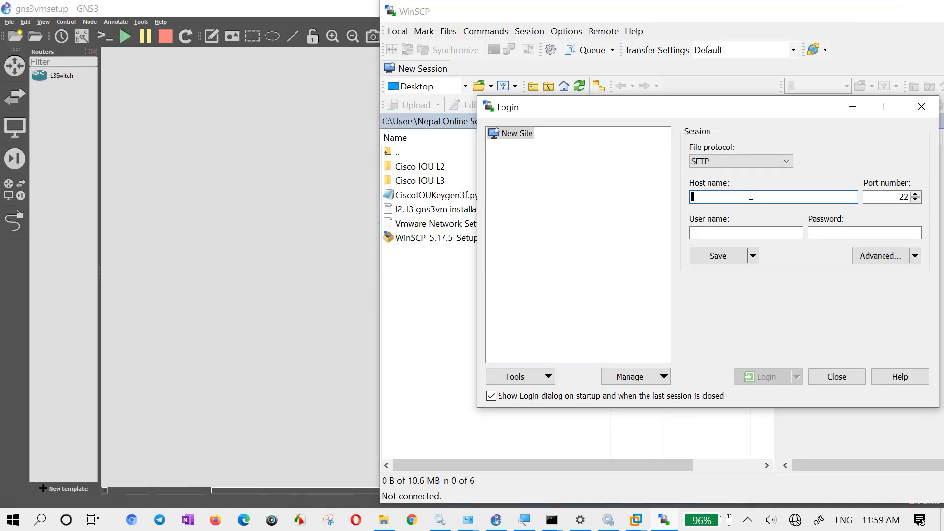
# - Log in over SFTP to host 192.168.10.2 as gns3 with the account password, and accept the server's host key
pyautogui.write('192.16')
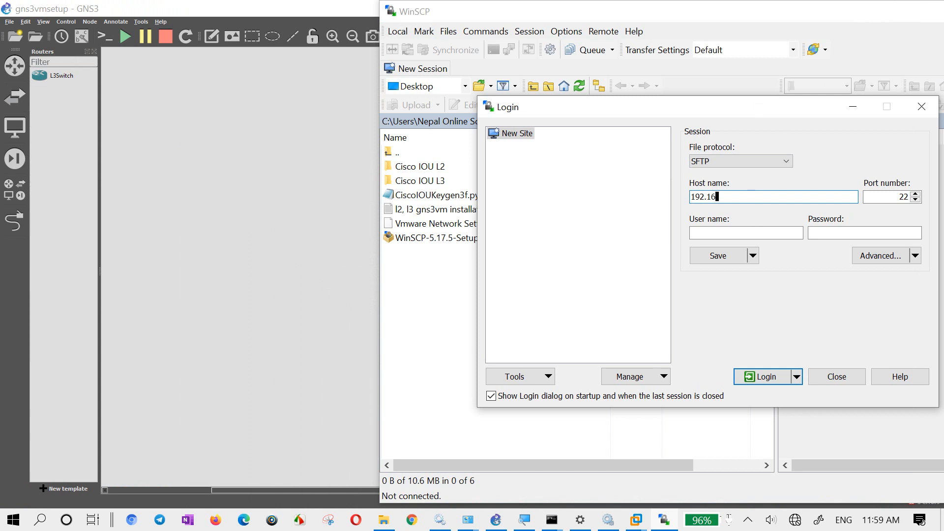
pyautogui.write('8.10.2')
pyautogui.press('Tab')
pyautogui.write('gns')
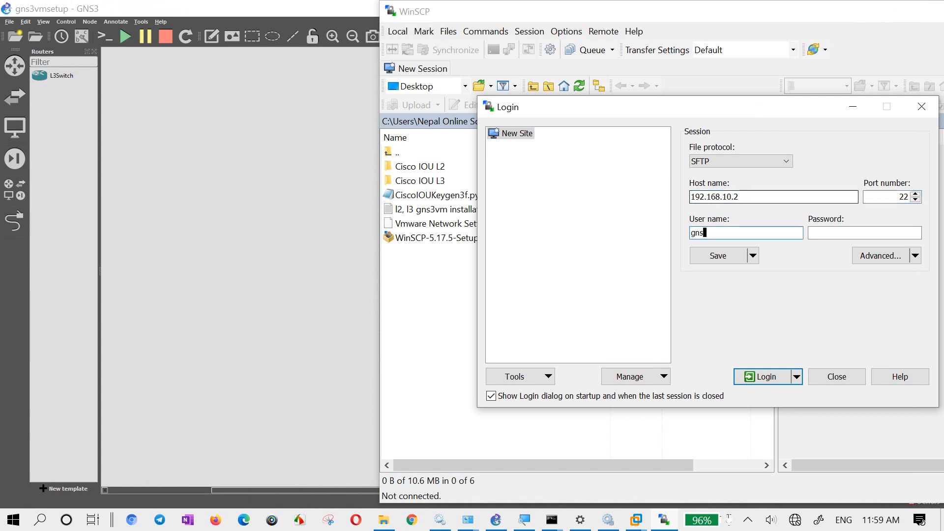
pyautogui.write('3')
pyautogui.press('Tab')
pyautogui.write('gns')
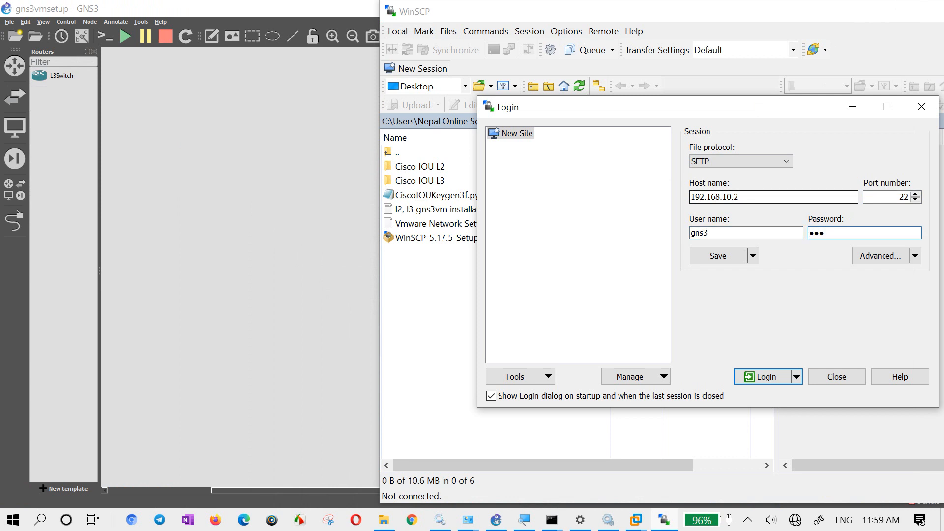
pyautogui.write('3')
pyautogui.press('Return')
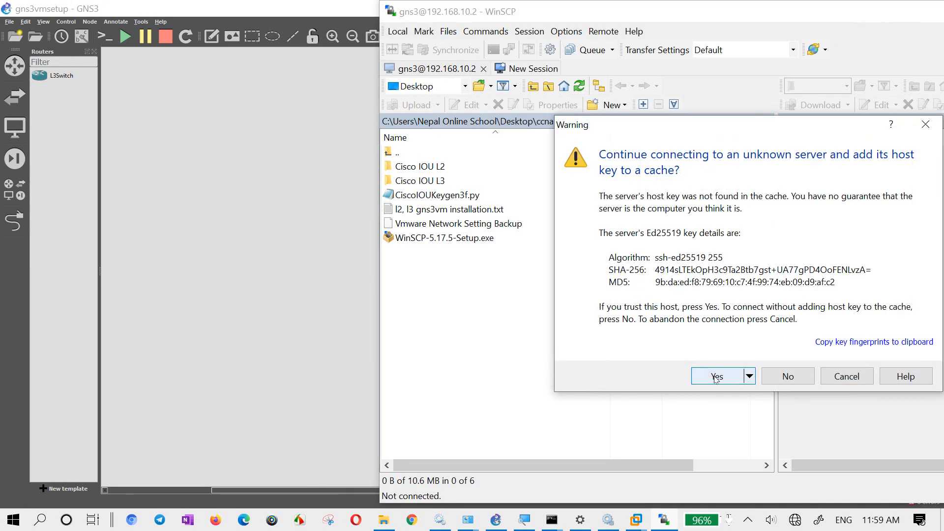
pyautogui.click(717, 378)
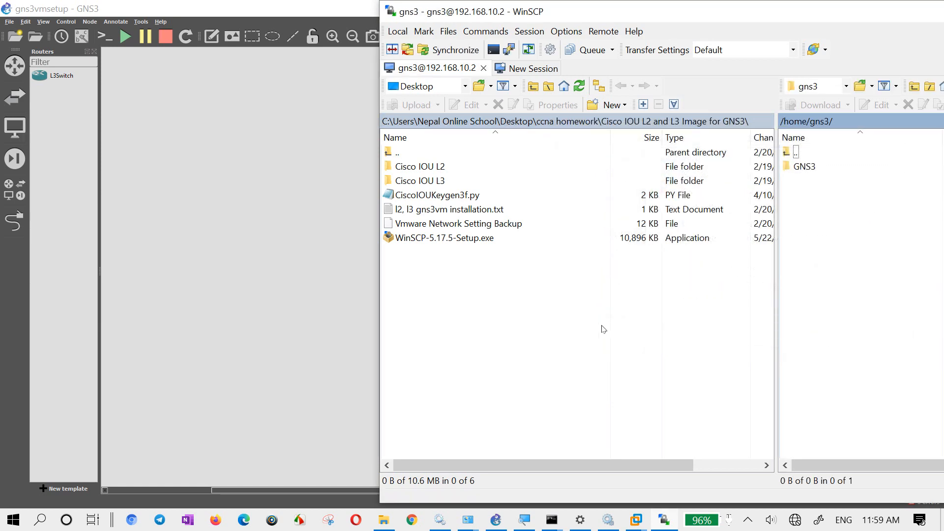
# - Browse the remote server from the home folder to /opt/gns3/images/IOU
pyautogui.click(438, 194)
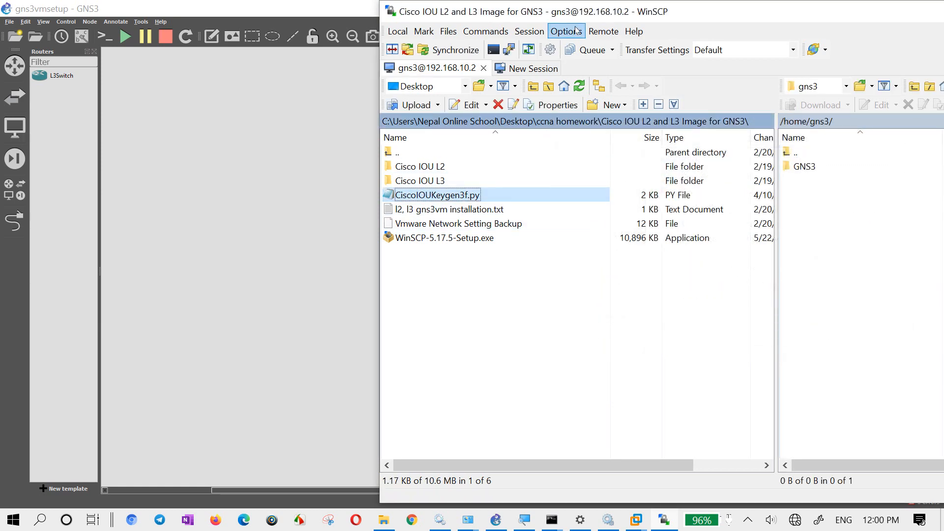
pyautogui.moveTo(585, 8); pyautogui.dragTo(264, 16)
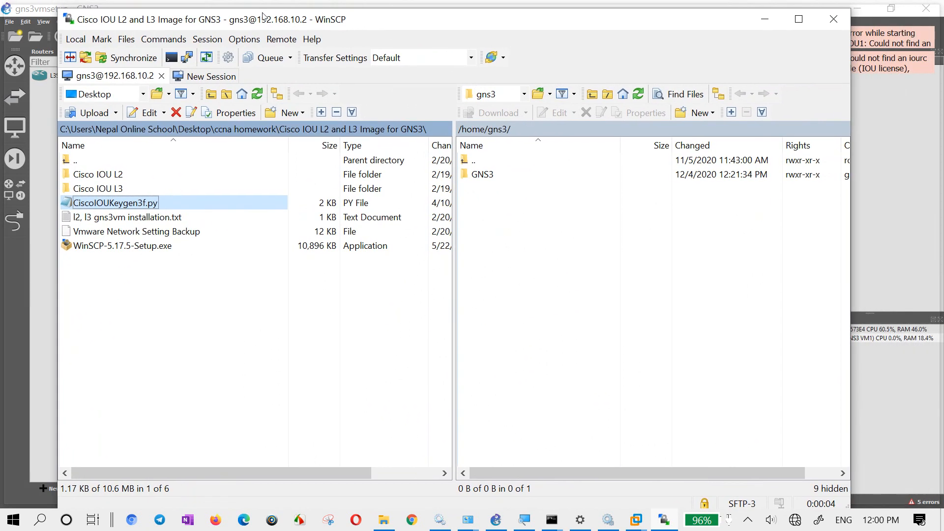
pyautogui.click(484, 161)
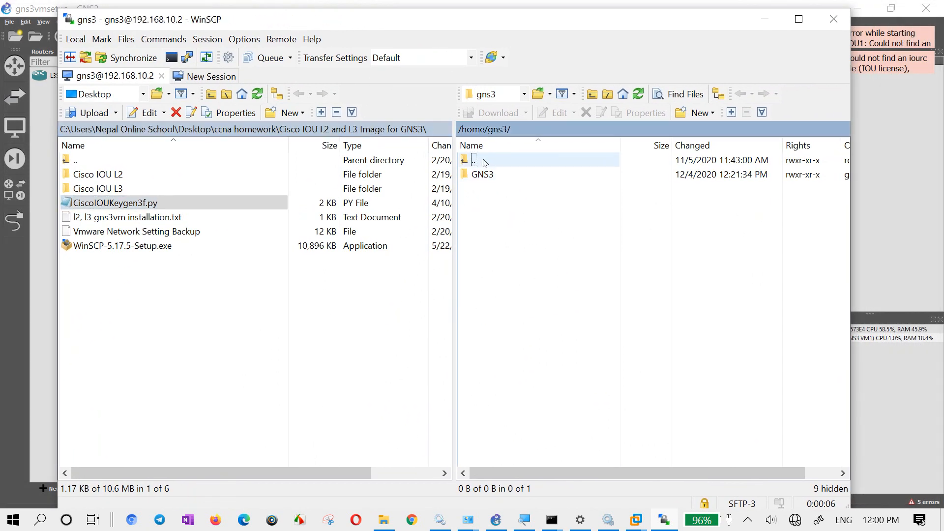
pyautogui.doubleClick(484, 161)
pyautogui.doubleClick(484, 161)
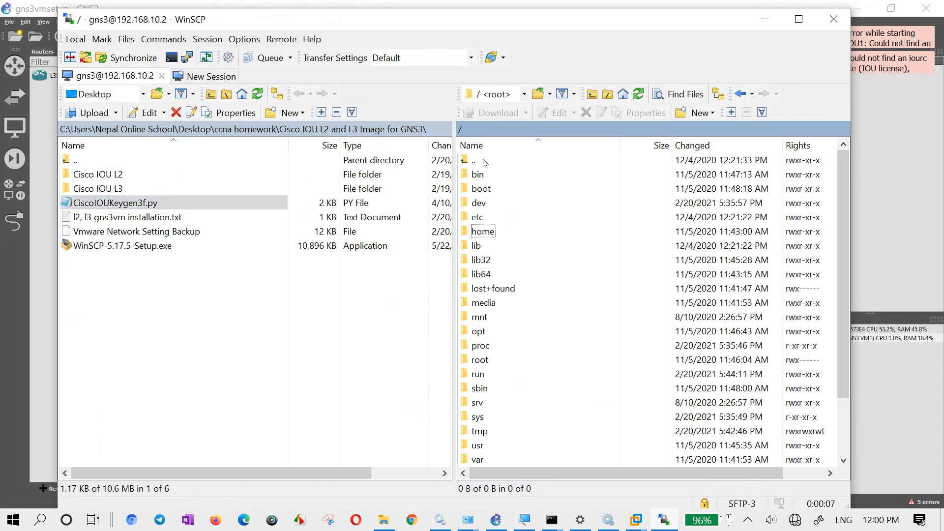
pyautogui.click(498, 333)
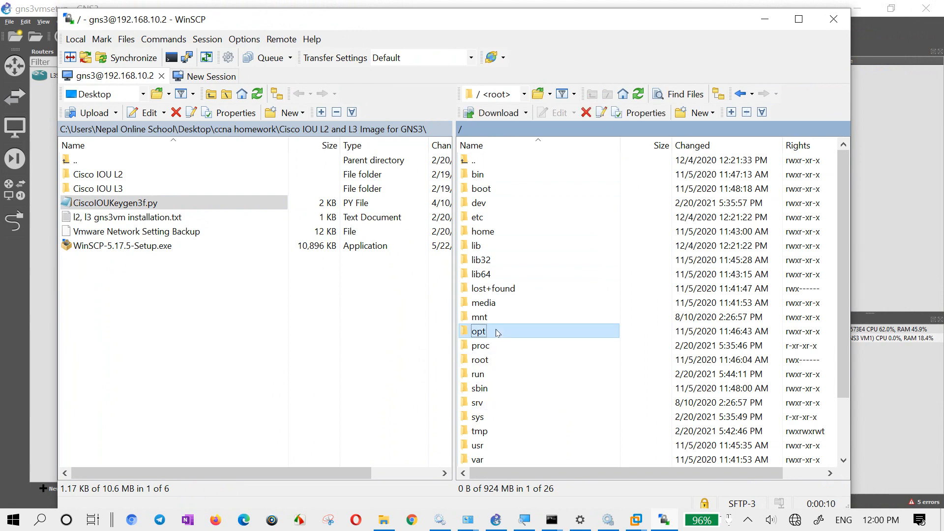
pyautogui.write('o')
pyautogui.doubleClick(498, 333)
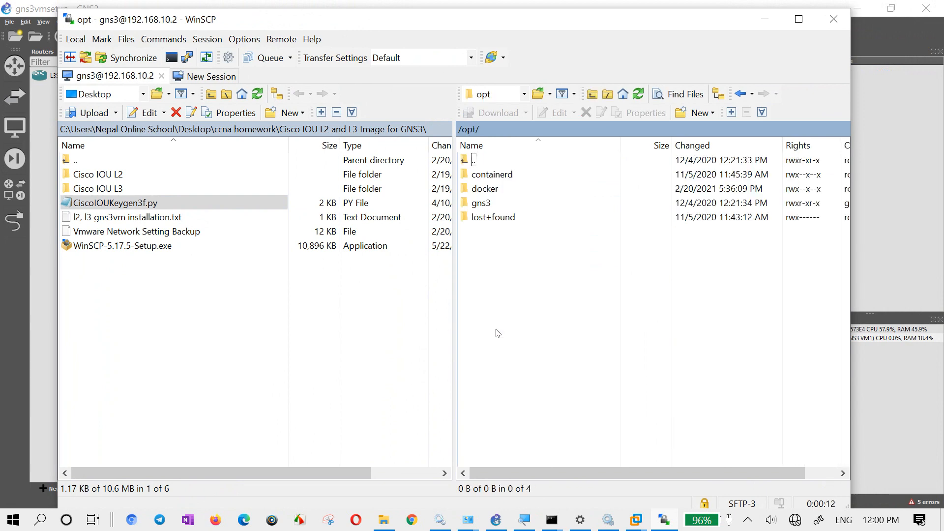
pyautogui.write('g')
pyautogui.press('Return')
pyautogui.write('i')
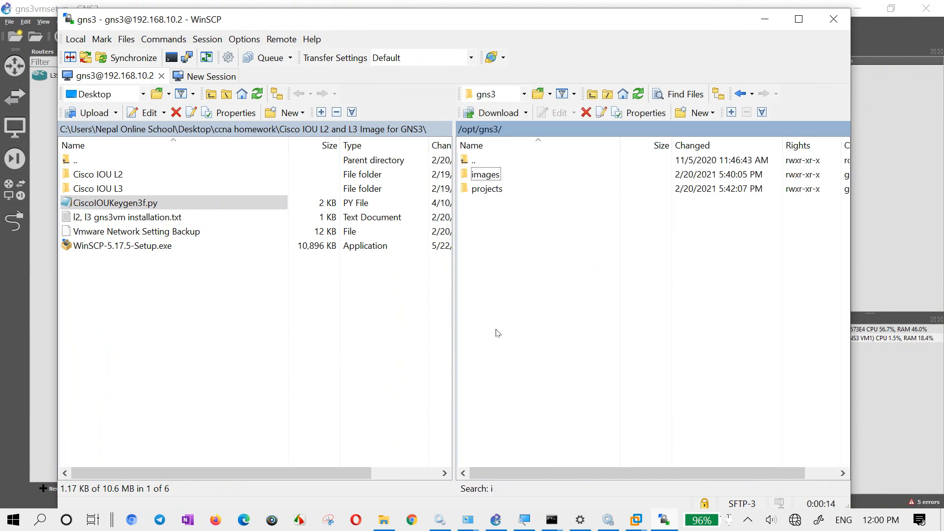
pyautogui.press('Return')
pyautogui.write('i')
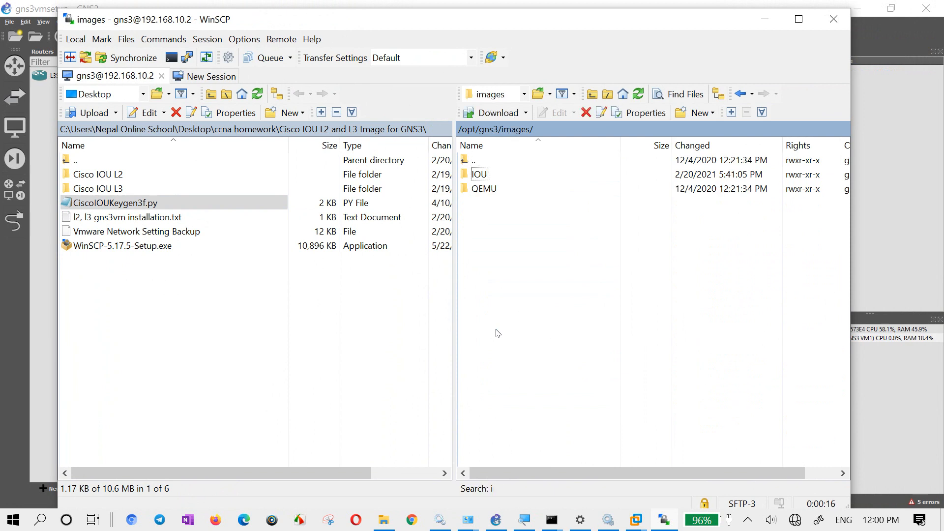
pyautogui.press('Return')
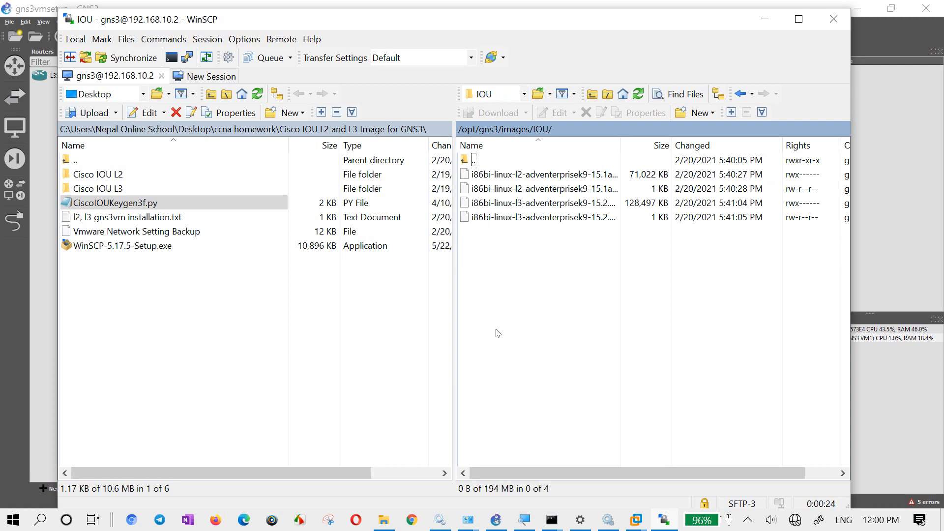
# - Upload CiscoIOUKeygen3f.py to the remote IOU folder and refresh the remote listing
pyautogui.click(157, 206)
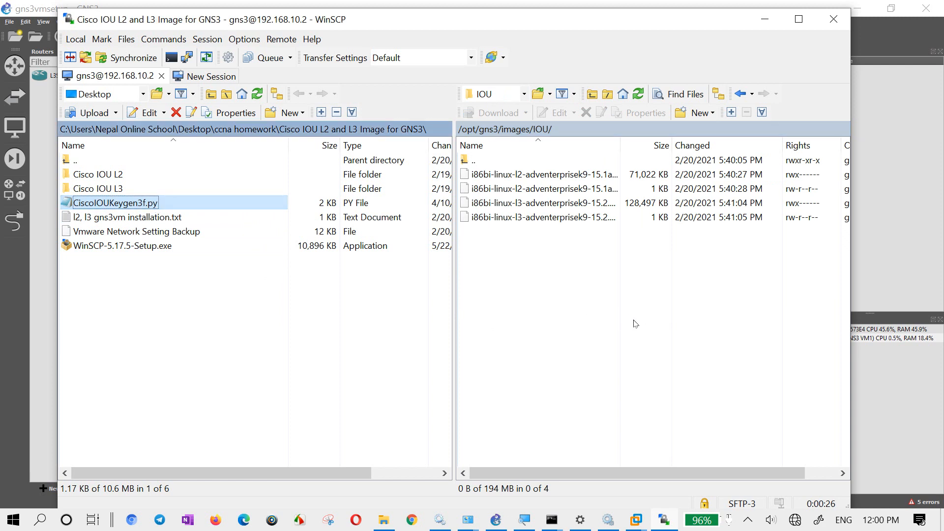
pyautogui.click(613, 347)
pyautogui.click(638, 94)
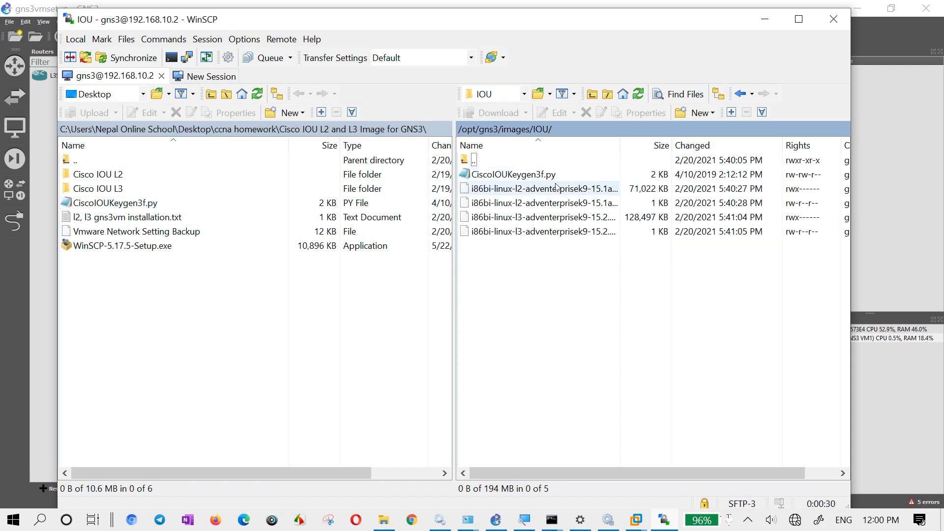
pyautogui.moveTo(526, 270); pyautogui.dragTo(615, 350)
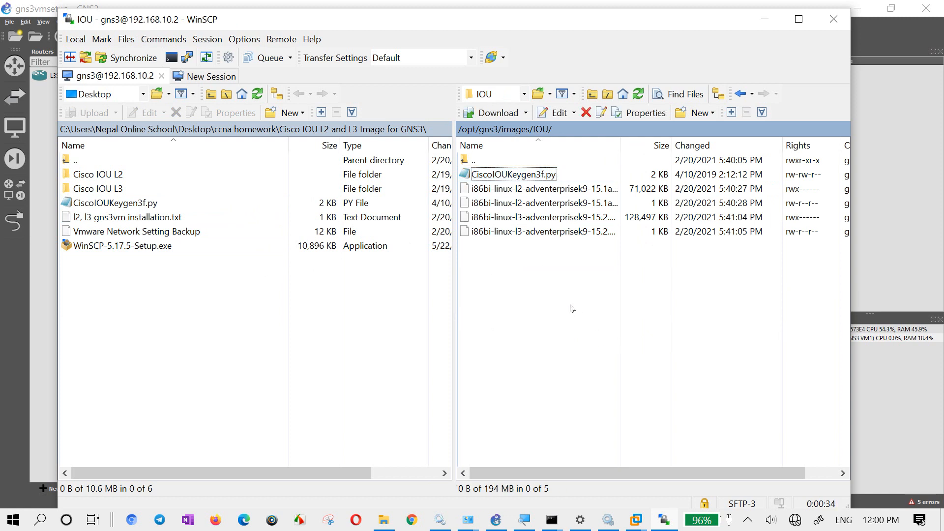
pyautogui.moveTo(560, 276); pyautogui.dragTo(485, 362)
pyautogui.moveTo(365, 326); pyautogui.dragTo(219, 361)
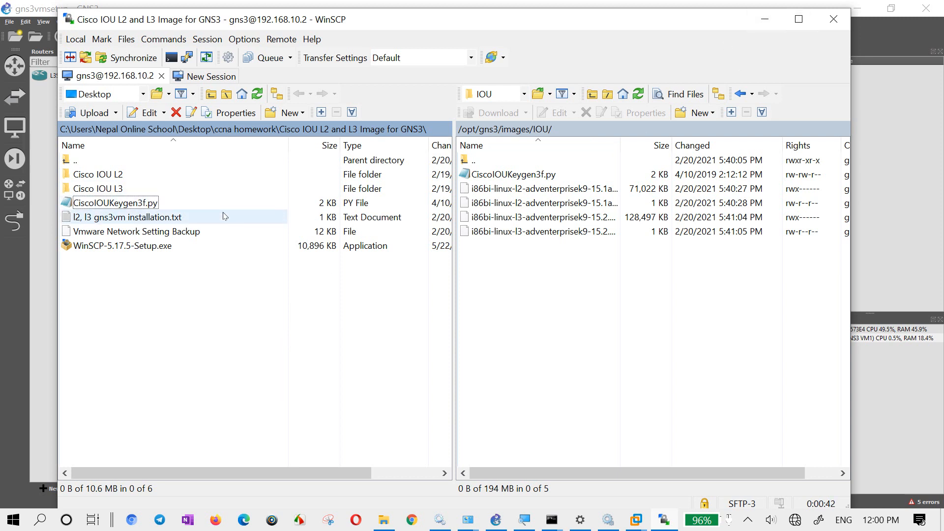
pyautogui.click(222, 232)
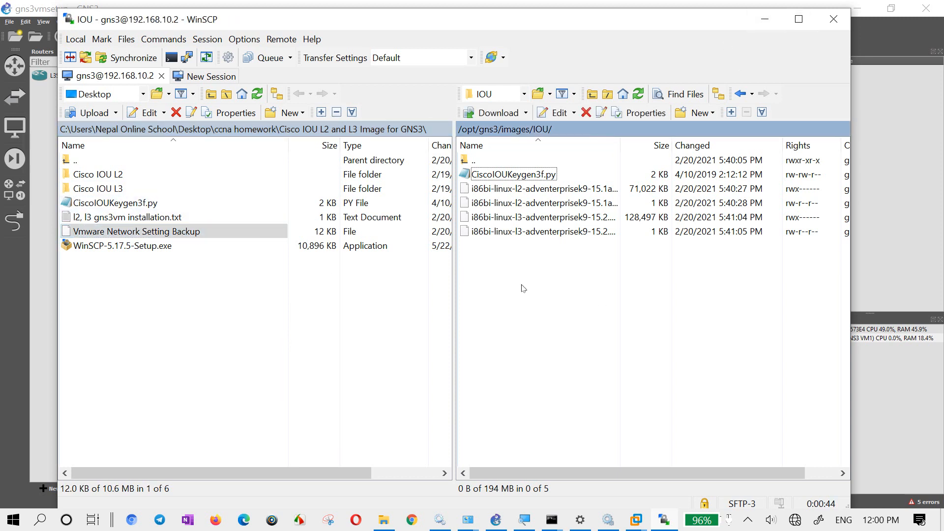
pyautogui.moveTo(525, 281); pyautogui.dragTo(709, 408)
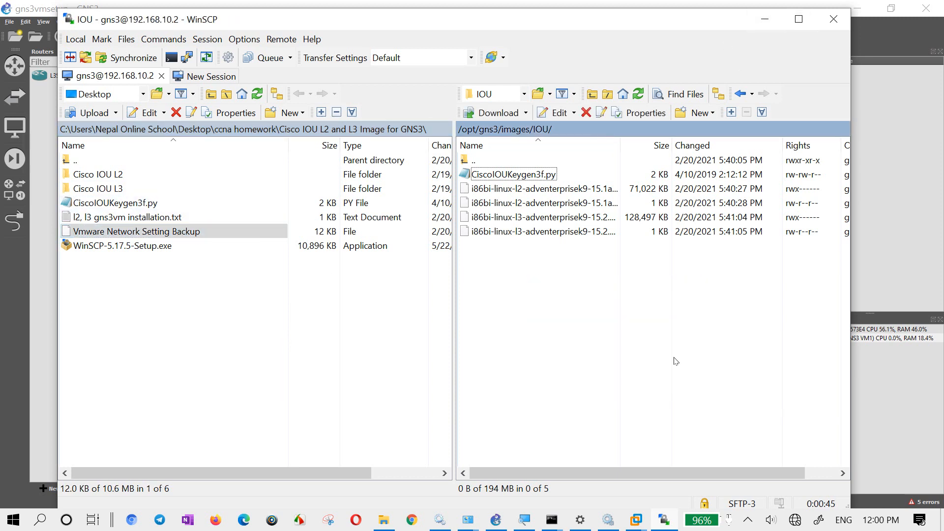
# - Switch to GNS3 VM1 in VMware Workstation, dismiss its information screen, and open a shell
pyautogui.click(765, 19)
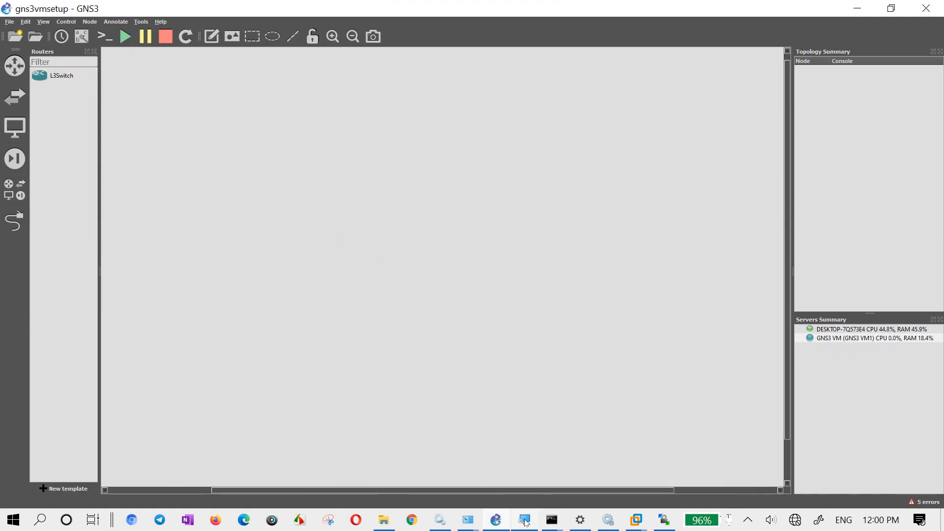
pyautogui.click(636, 520)
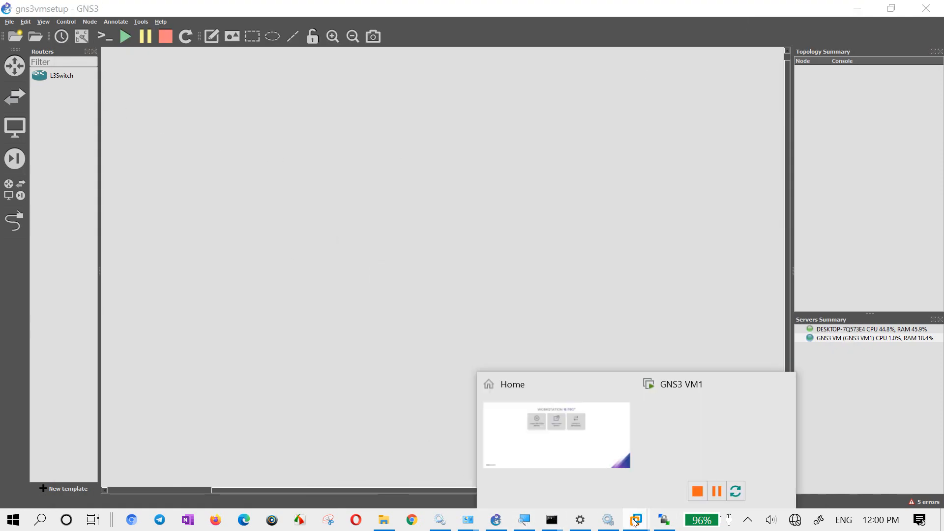
pyautogui.click(693, 430)
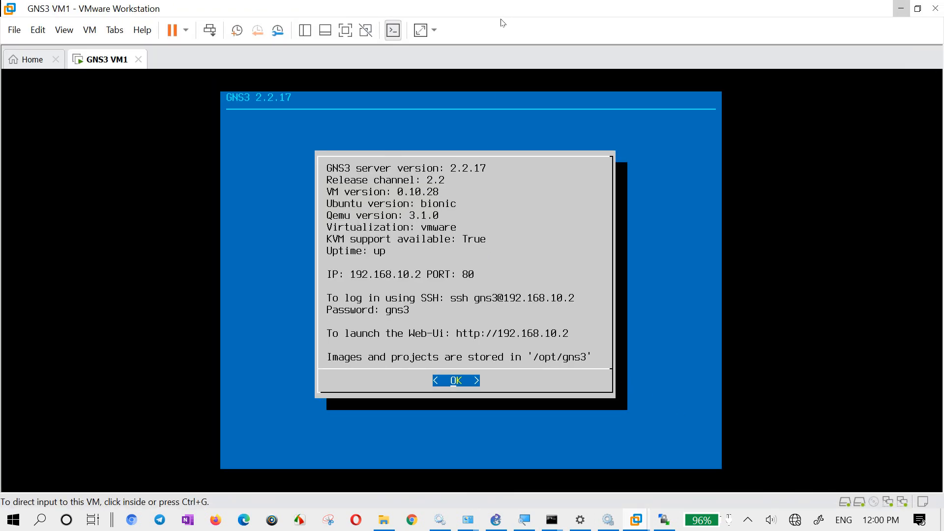
pyautogui.click(487, 320)
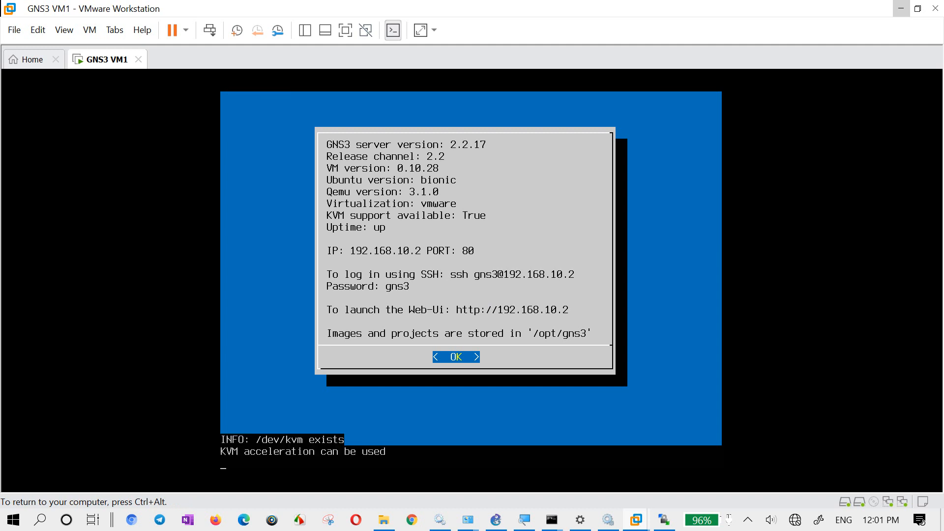
pyautogui.press('Return')
pyautogui.press('Down')
pyautogui.press('Down')
pyautogui.press('Down')
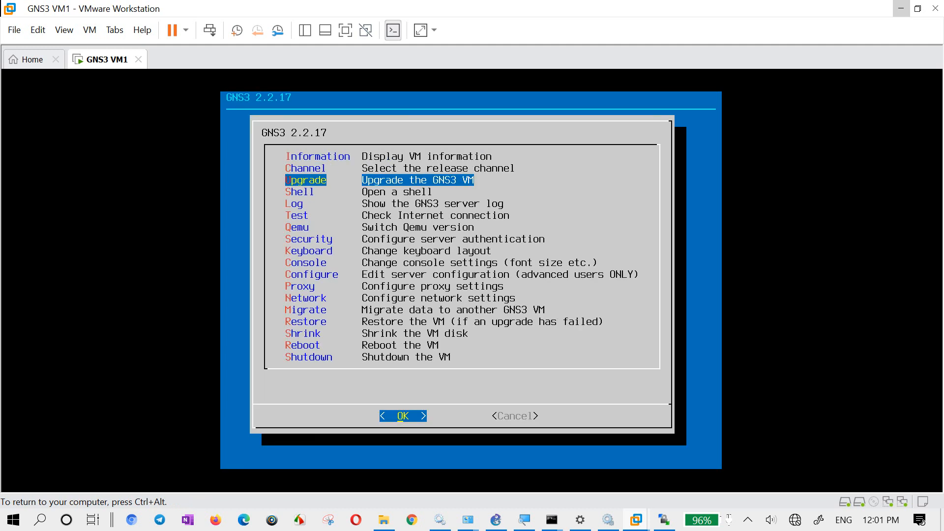
pyautogui.press('Return')
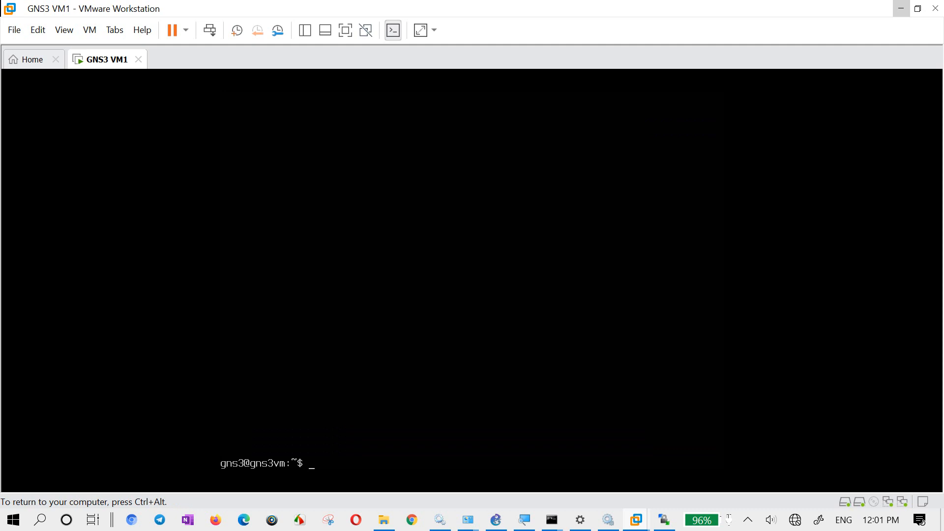
# - Release the VM's input focus, switch to PuTTY and enter 192.168.10.2 as the host
pyautogui.hotkey('ctrl', 'alt')
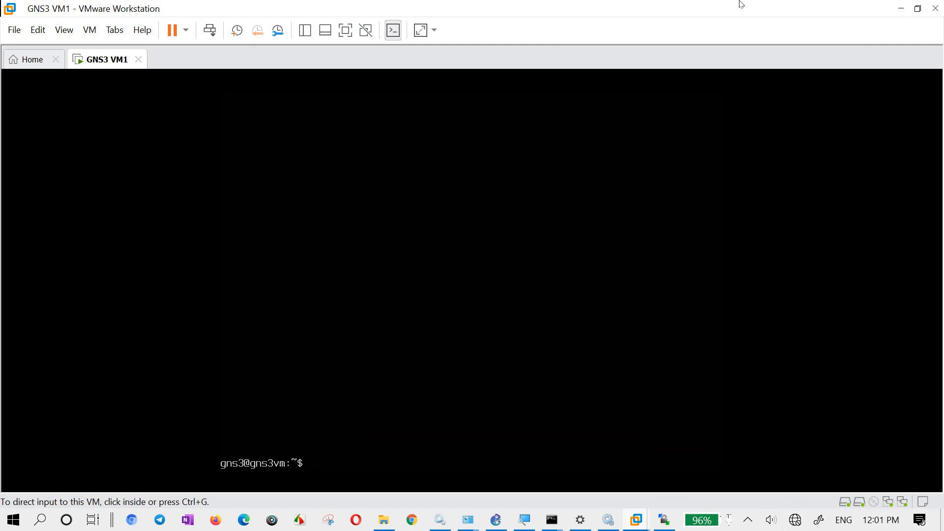
pyautogui.press('super')
pyautogui.write('putty')
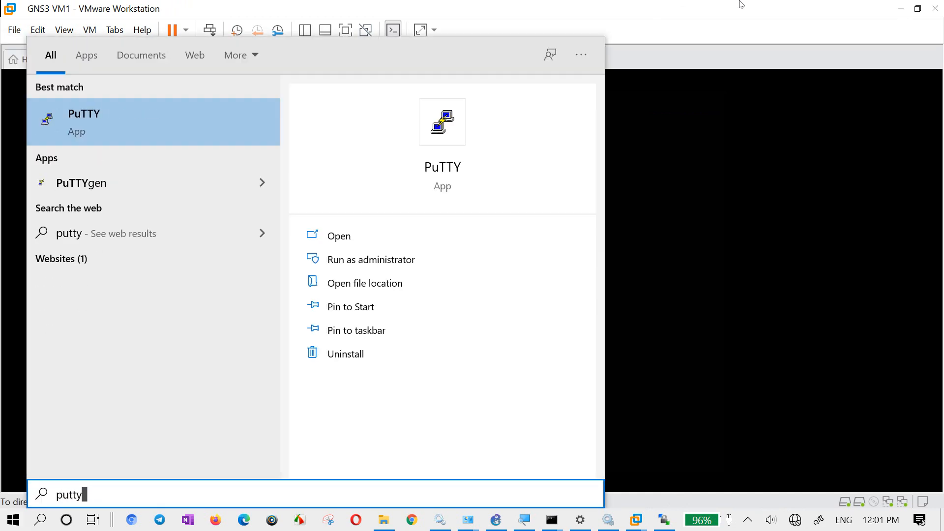
pyautogui.press('Return')
pyautogui.write('19')
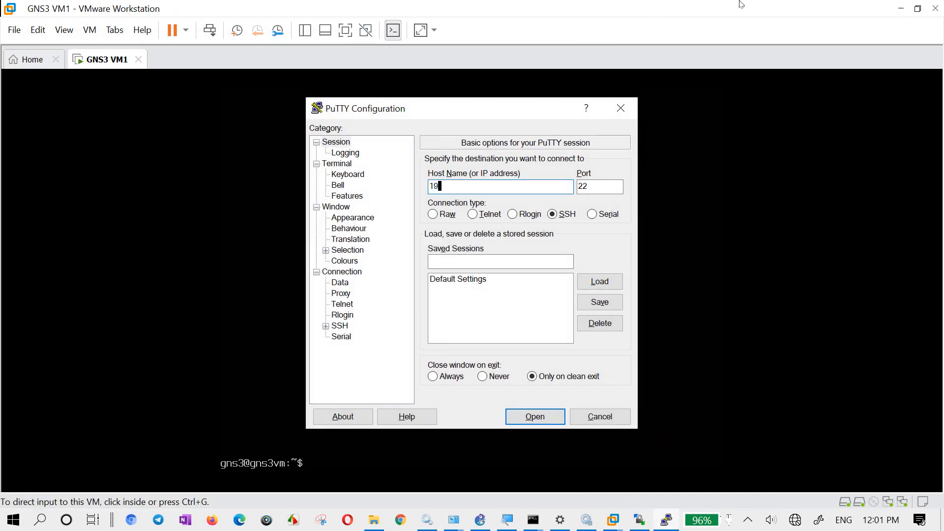
pyautogui.write('2.168.102')
pyautogui.press('Tab')
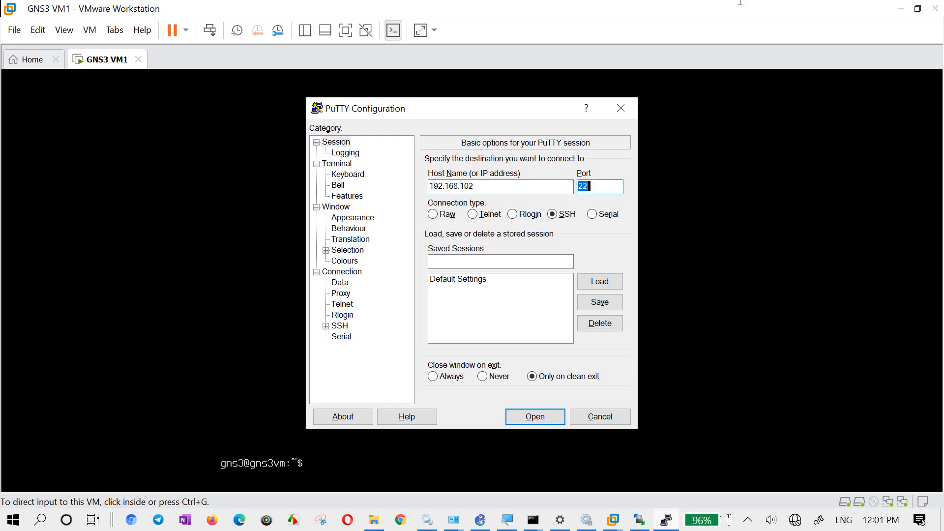
pyautogui.click(466, 191)
pyautogui.write('.')
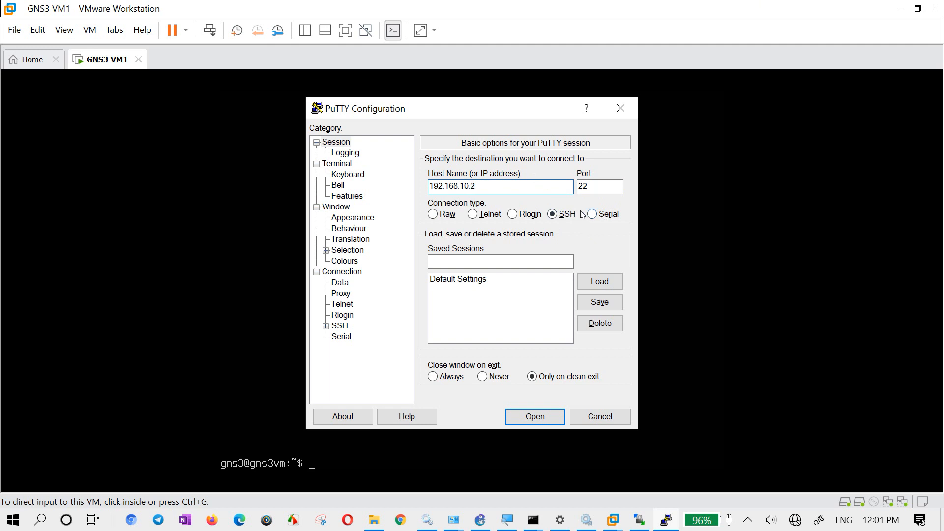
# - Compare the Telnet and Serial connection types, and set the connection back to SSH
pyautogui.click(477, 215)
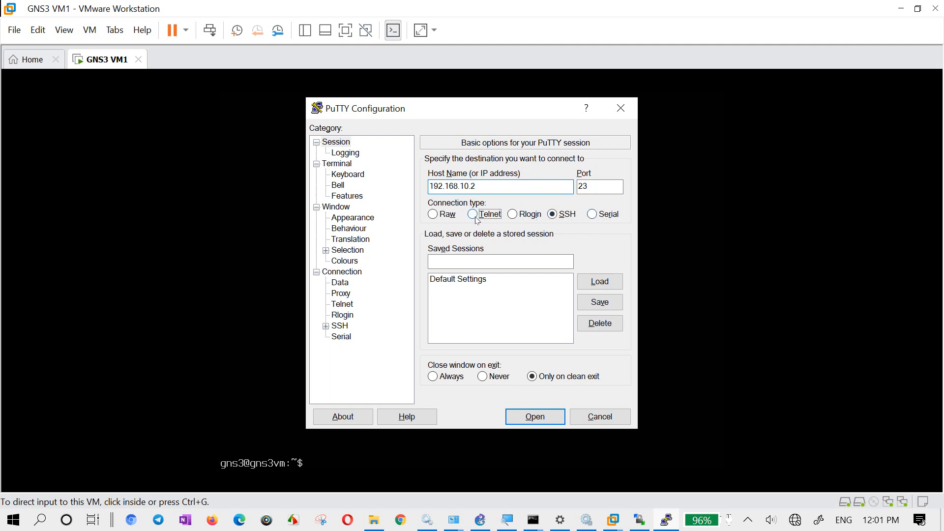
pyautogui.moveTo(593, 189)
pyautogui.mouseDown()
pyautogui.moveTo(578, 185)
pyautogui.moveTo(586, 184)
pyautogui.mouseUp()
pyautogui.click(556, 217)
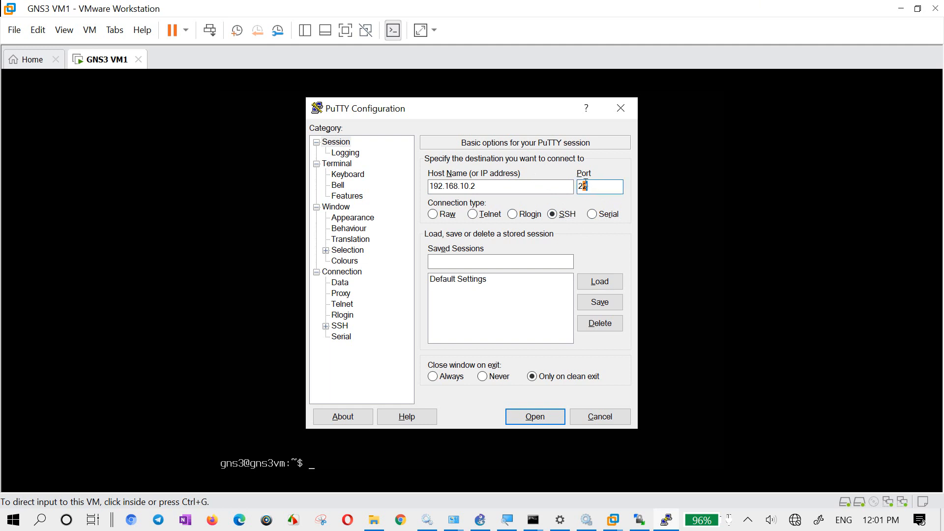
pyautogui.click(600, 217)
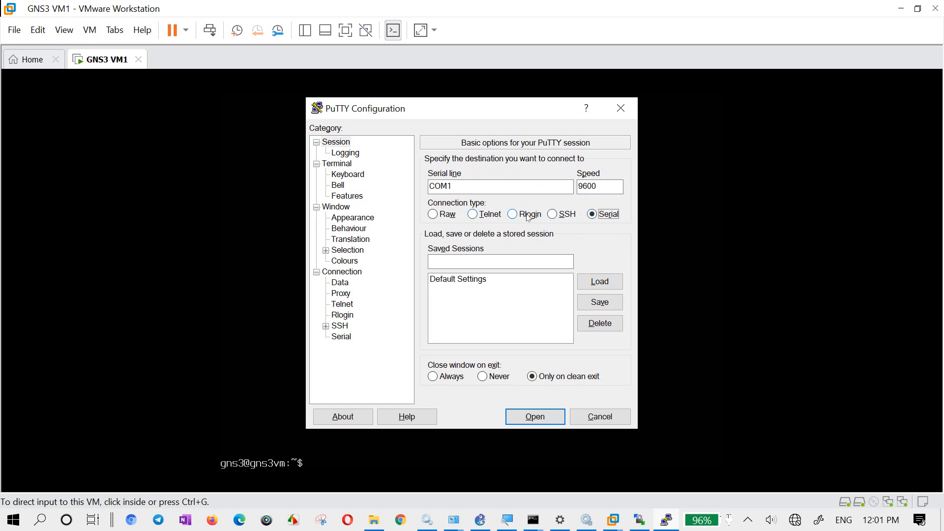
pyautogui.click(552, 214)
pyautogui.click(498, 188)
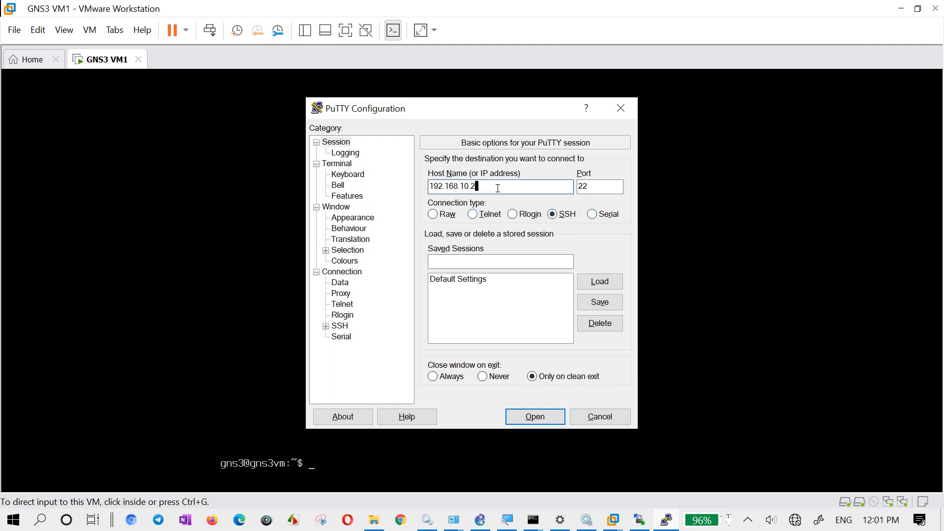
# - Open the SSH session to 192.168.10.2 and accept the server's host key
pyautogui.click(467, 259)
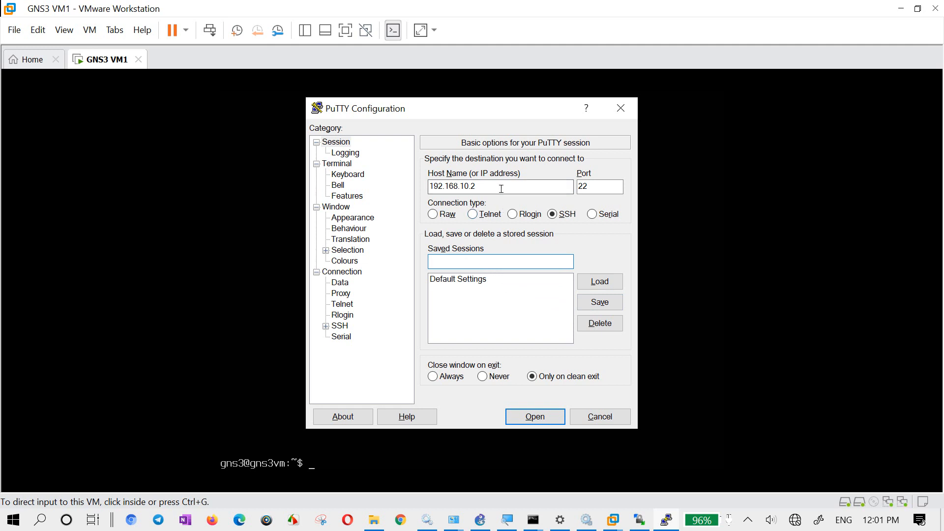
pyautogui.click(542, 422)
pyautogui.click(414, 370)
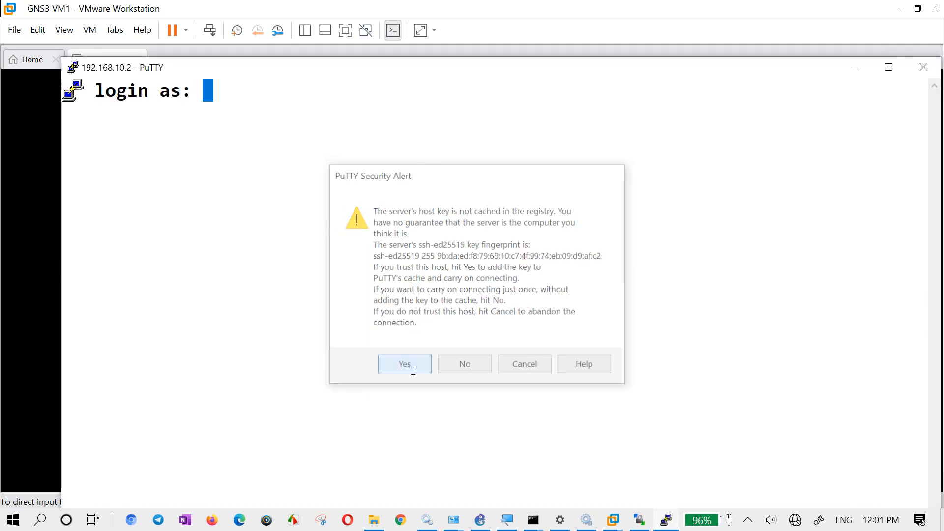
# - Log in to the SSH session as gns3 with the account password
pyautogui.write('gns')
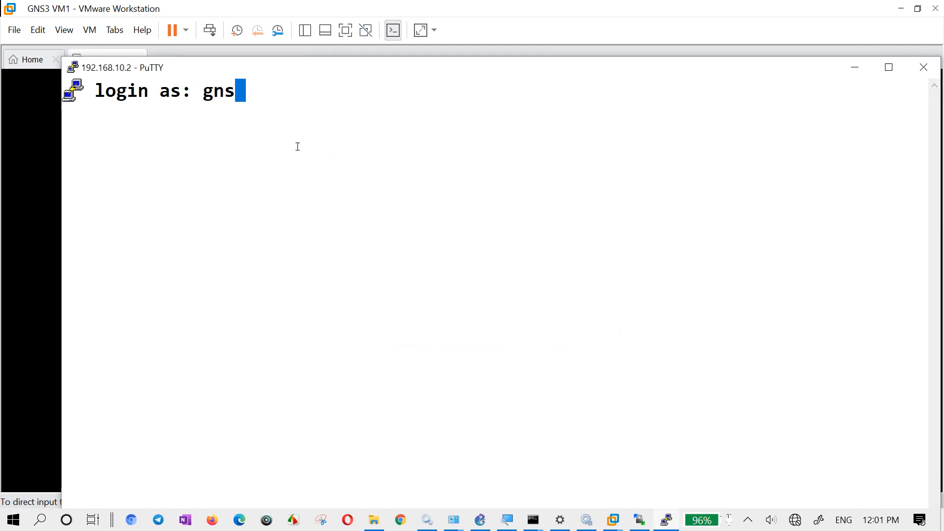
pyautogui.write('3')
pyautogui.press('Return')
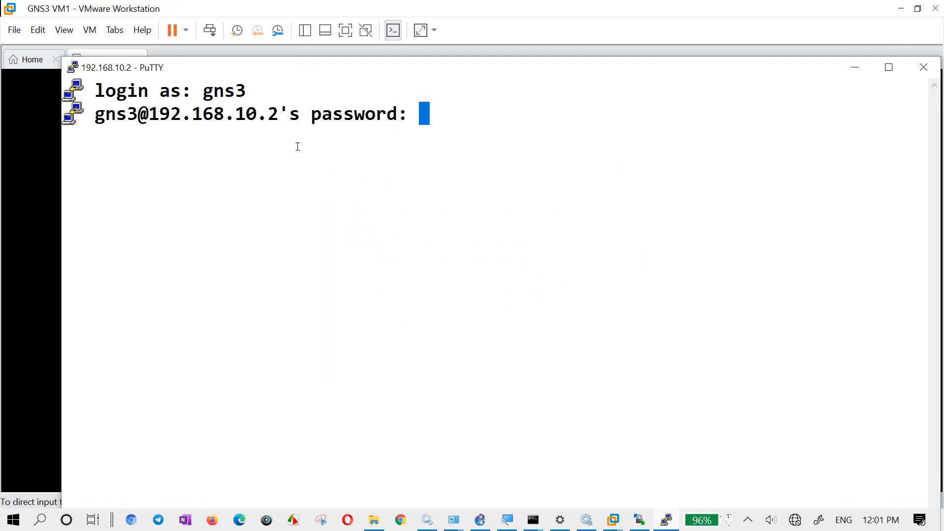
pyautogui.press('Return')
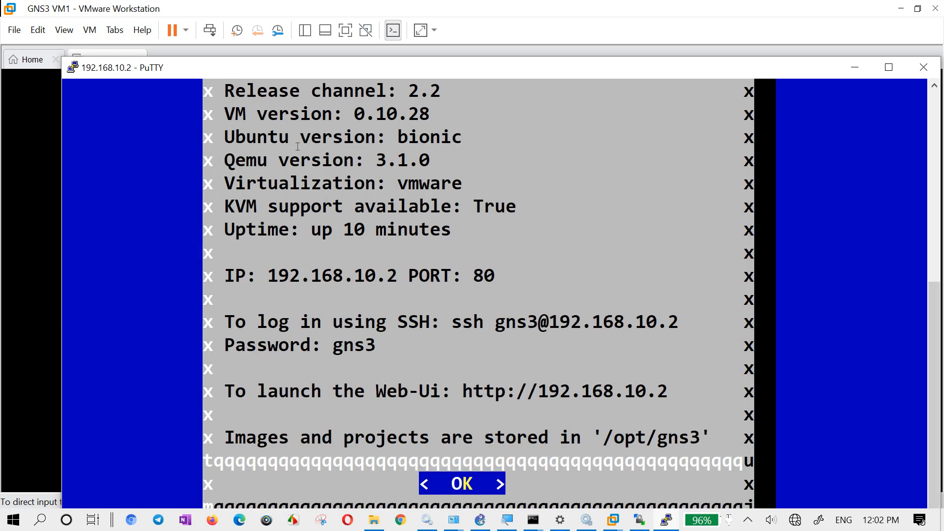
# - Dismiss the GNS3 VM information screen and open a shell in the SSH session
pyautogui.press('Return')
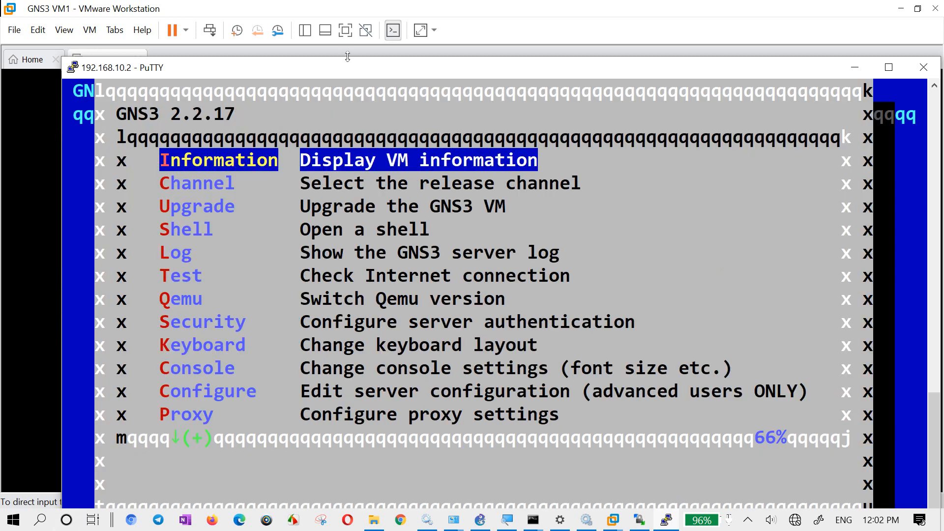
pyautogui.moveTo(352, 73); pyautogui.dragTo(347, 44)
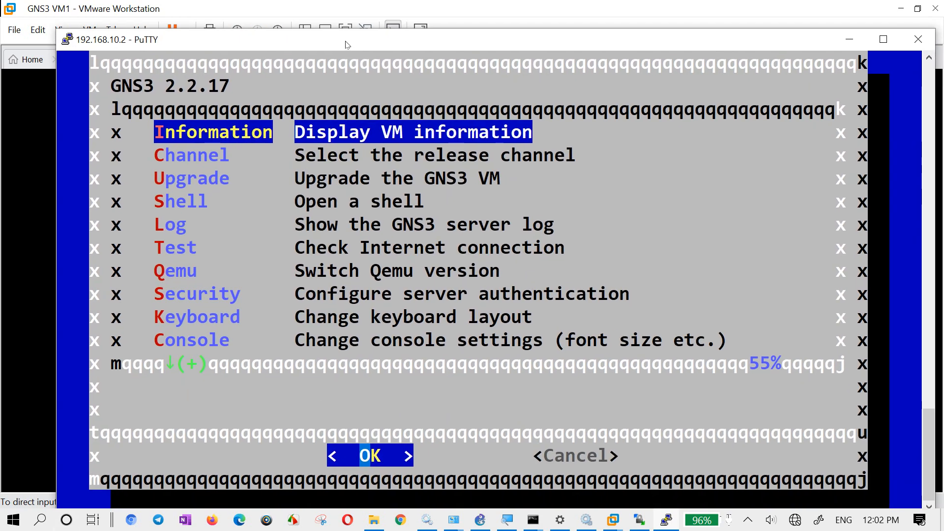
pyautogui.press('Down')
pyautogui.press('Down')
pyautogui.press('Down')
pyautogui.press('Down')
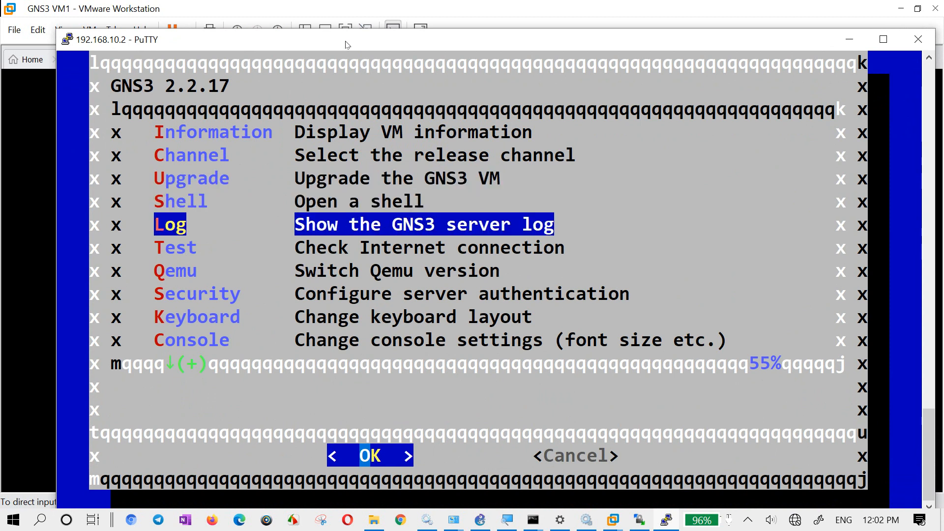
pyautogui.press('Up')
pyautogui.press('Return')
pyautogui.press('Return')
pyautogui.press('Return')
pyautogui.press('Return')
pyautogui.press('Return')
pyautogui.press('Return')
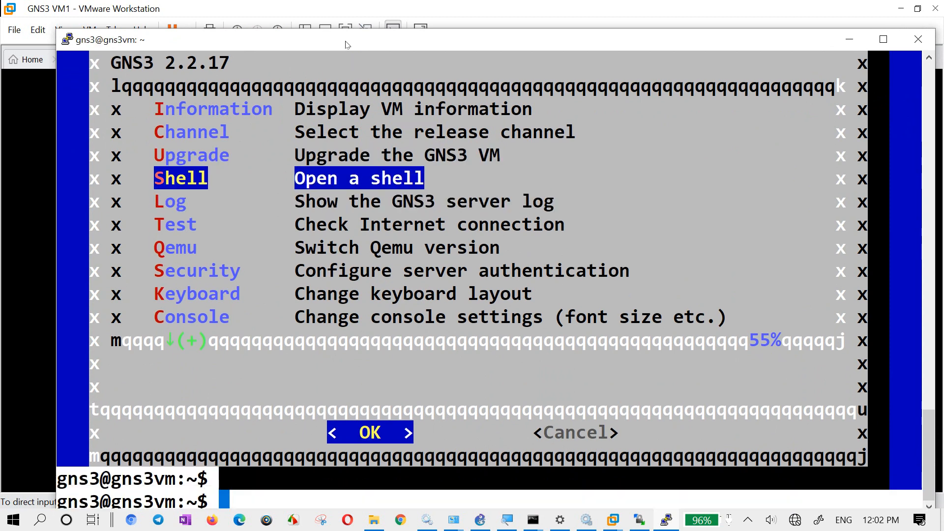
pyautogui.press('Return')
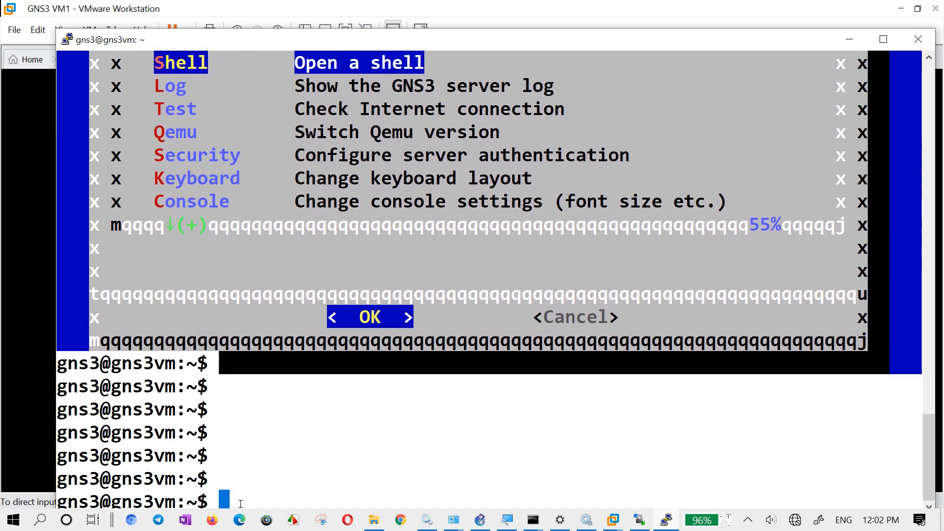
# - Print the working directory of the shell and list the contents of the home folder
pyautogui.moveTo(604, 32); pyautogui.dragTo(582, 42)
pyautogui.write('pwd')
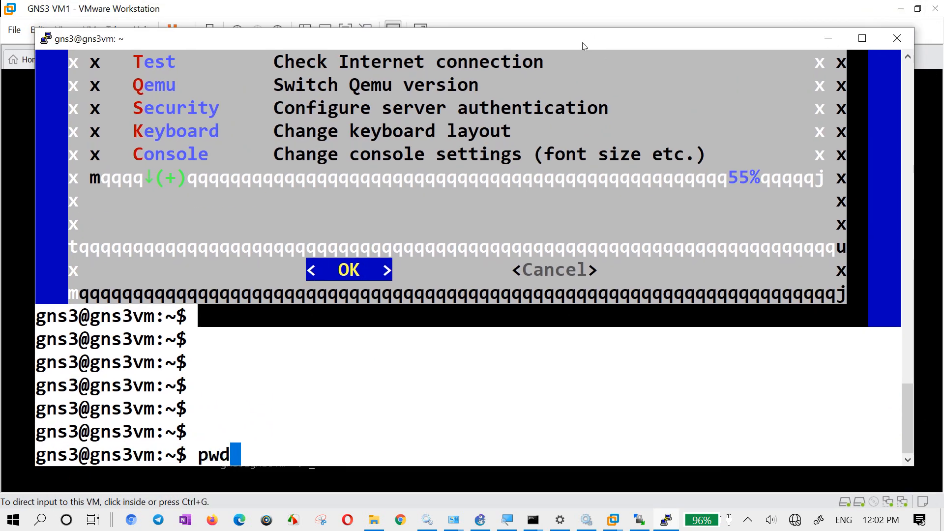
pyautogui.press('Return')
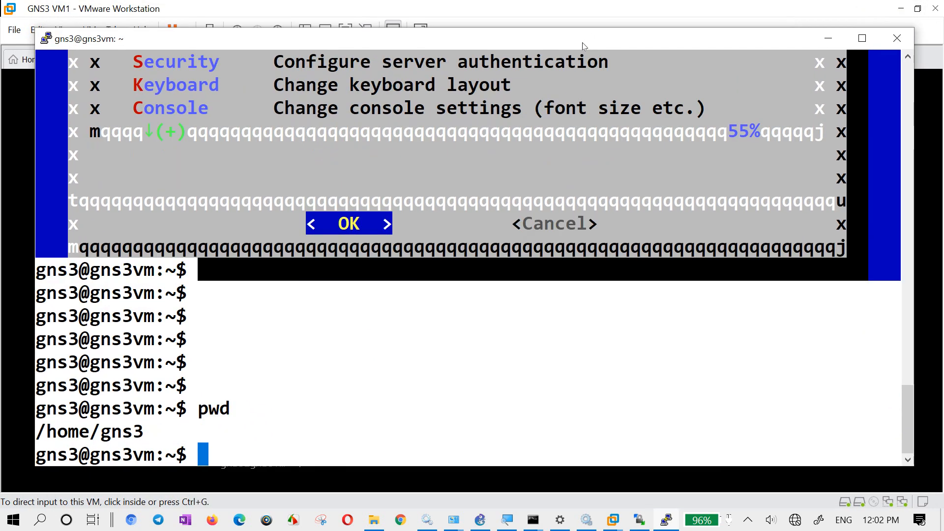
pyautogui.write('ls')
pyautogui.press('Return')
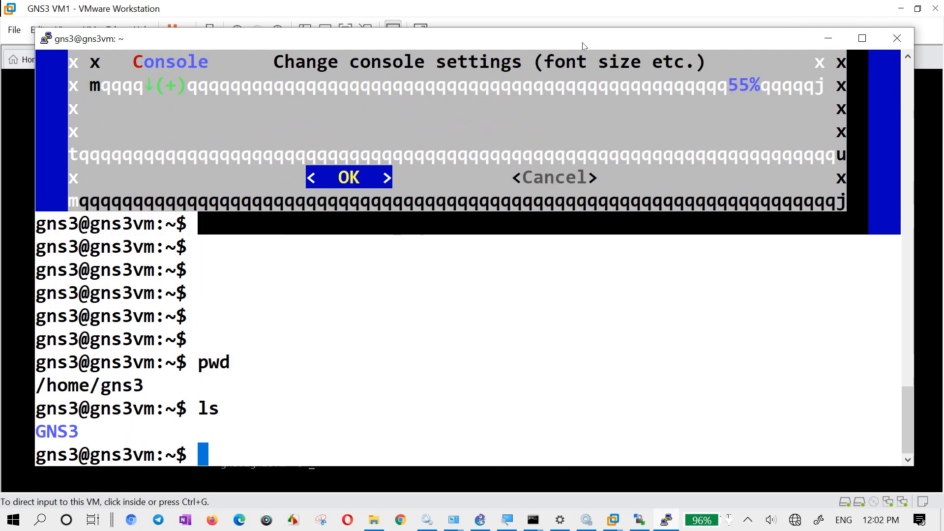
# - Go into the GNS3 folder, list its contents and print its path
pyautogui.write('cd ')
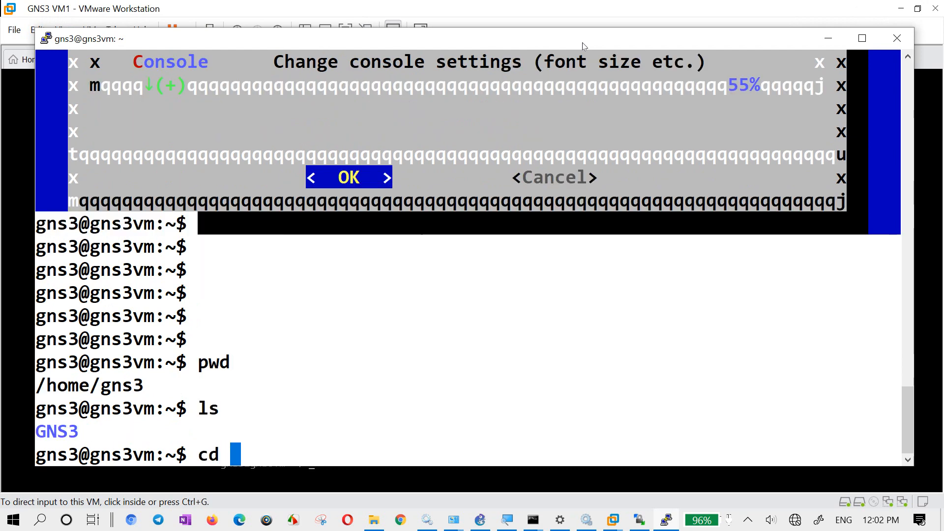
pyautogui.write('GNS3/')
pyautogui.press('Return')
pyautogui.write('ls')
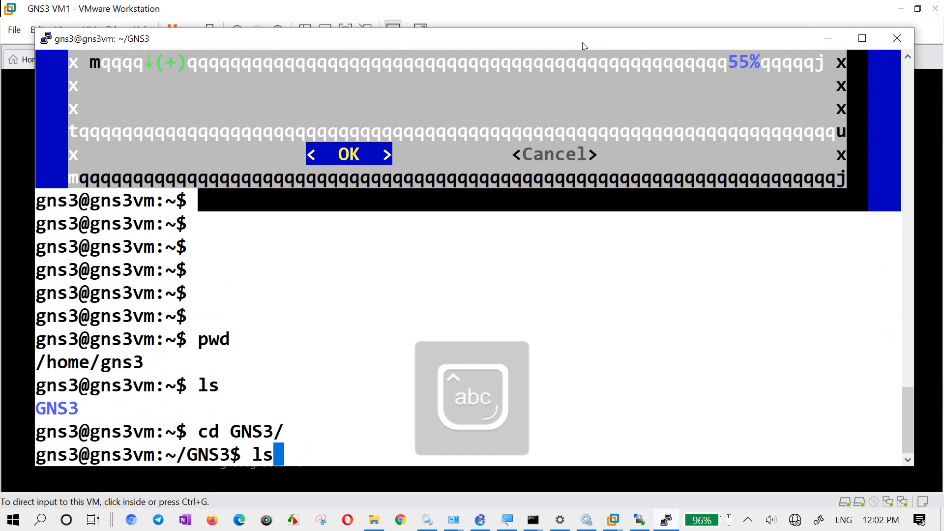
pyautogui.press('Return')
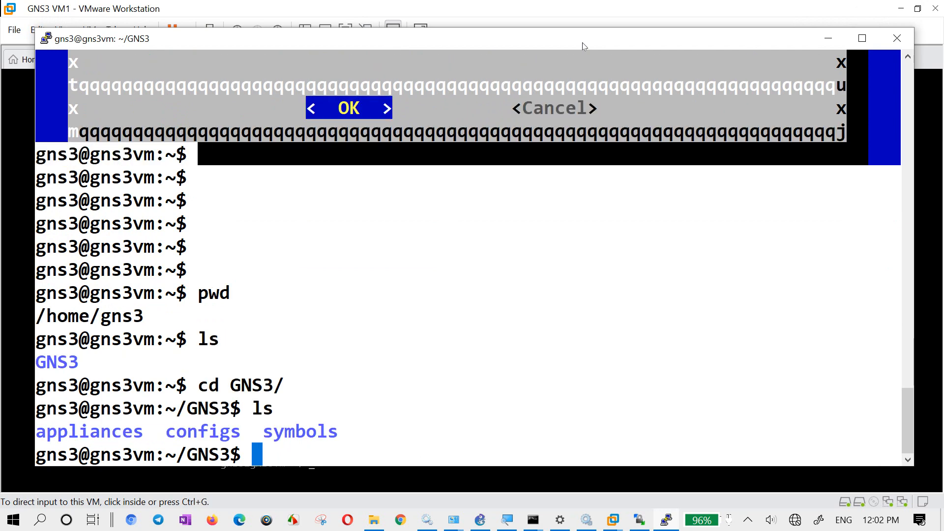
pyautogui.write('pwd')
pyautogui.press('Return')
# - Start a cd command, and copy the path of the remote IOU folder from WinSCP to the clipboard
pyautogui.write('c')
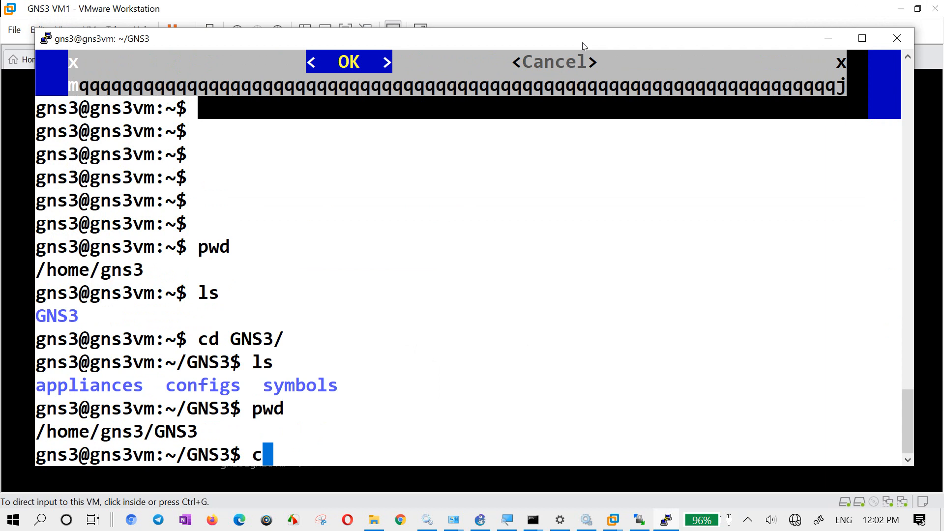
pyautogui.write('d /opt/')
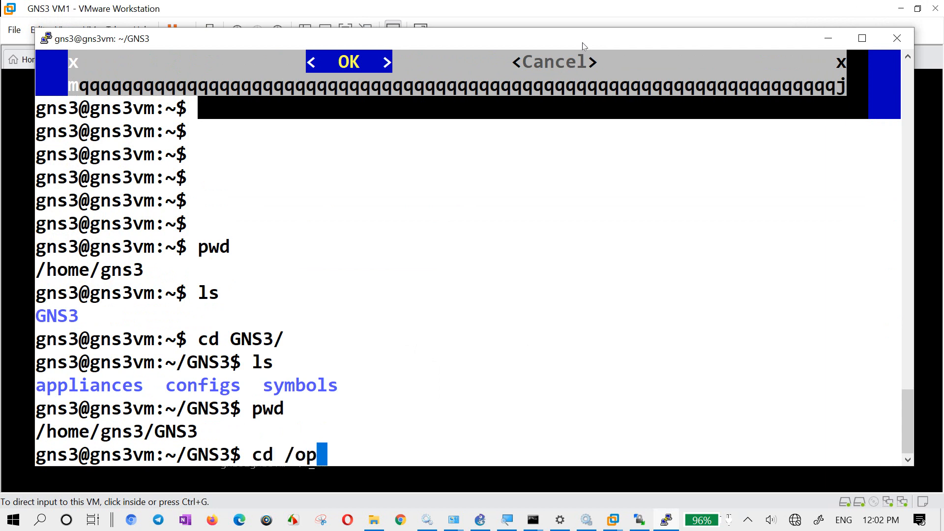
pyautogui.click(639, 520)
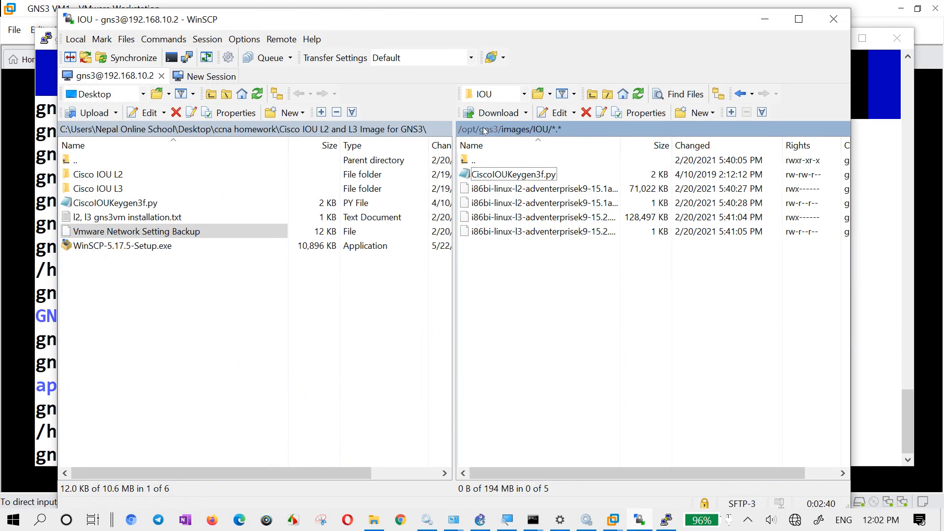
pyautogui.rightClick(549, 313)
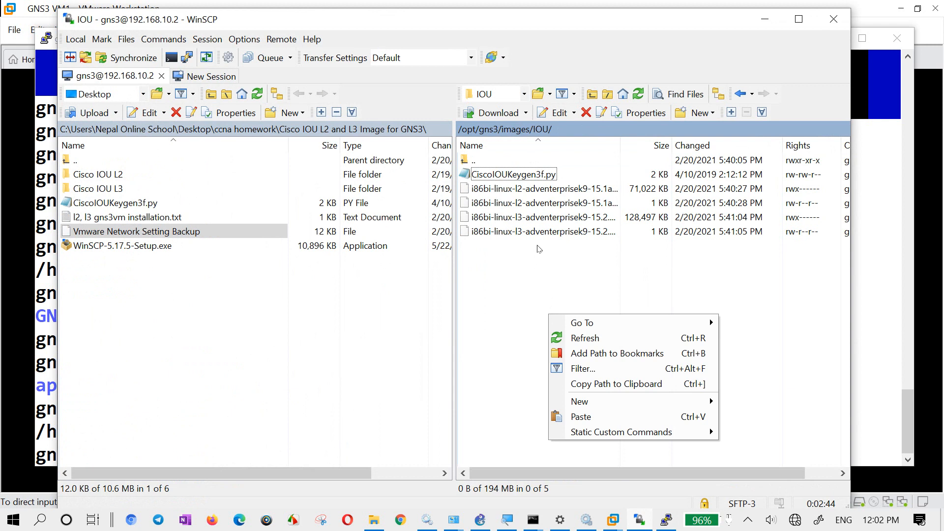
pyautogui.click(617, 385)
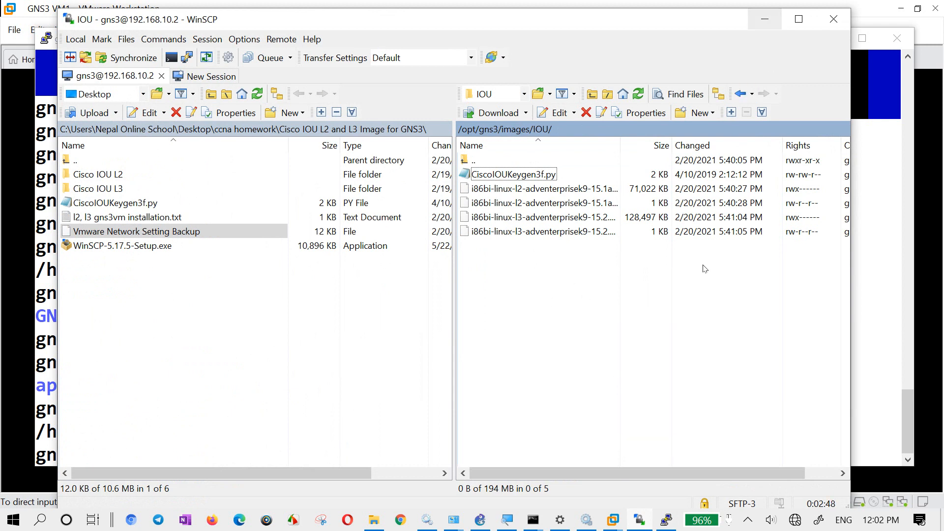
pyautogui.rightClick(696, 277)
pyautogui.click(738, 347)
pyautogui.click(765, 19)
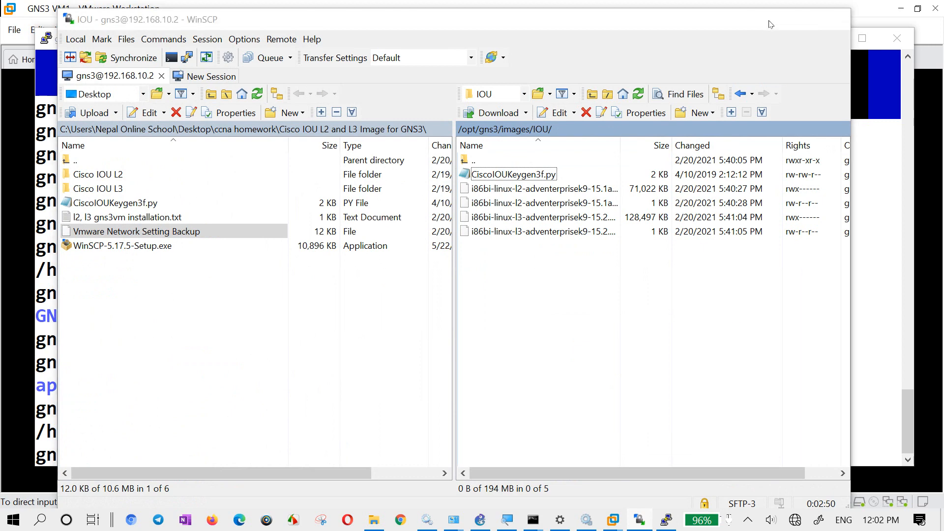
# - Change the shell's directory to /opt/gns3/images/IOU using the copied path
pyautogui.press('BackSpace')
pyautogui.press('BackSpace')
pyautogui.press('BackSpace')
pyautogui.press('BackSpace')
pyautogui.press('BackSpace')
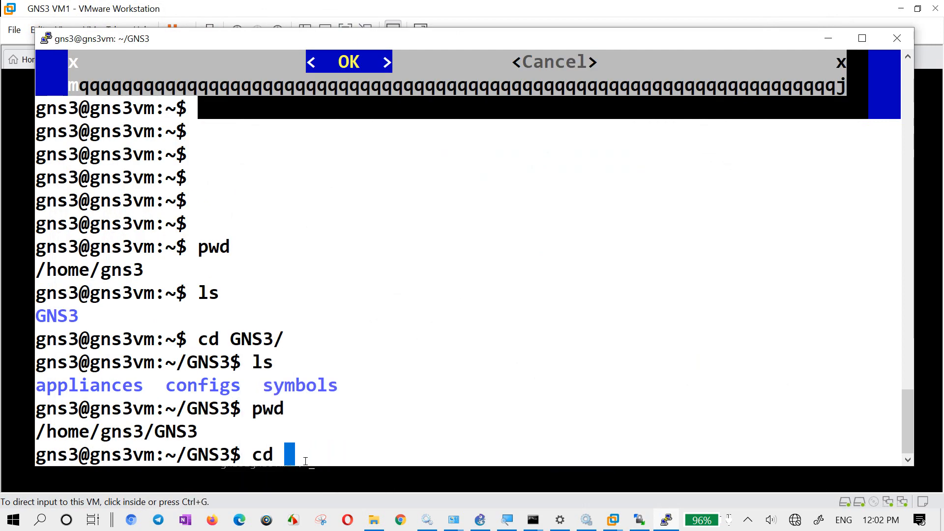
pyautogui.rightClick(315, 428)
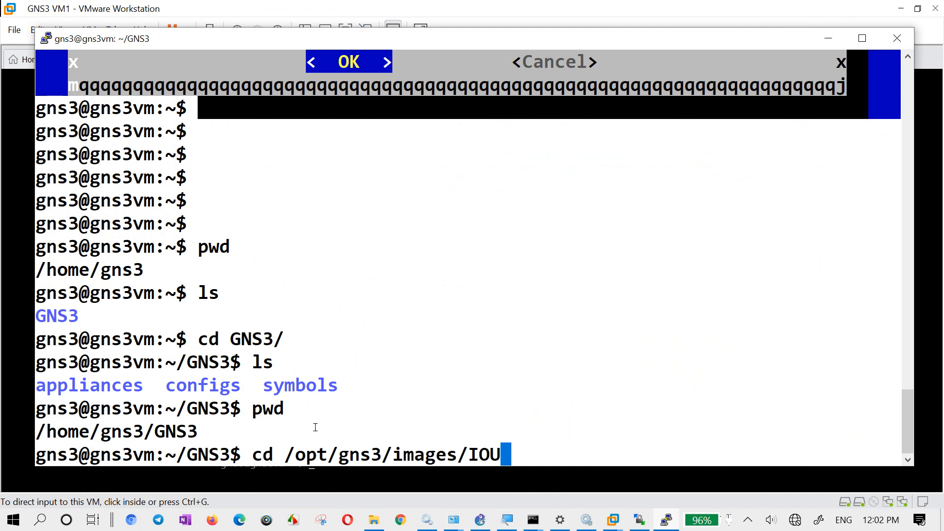
pyautogui.press('Return')
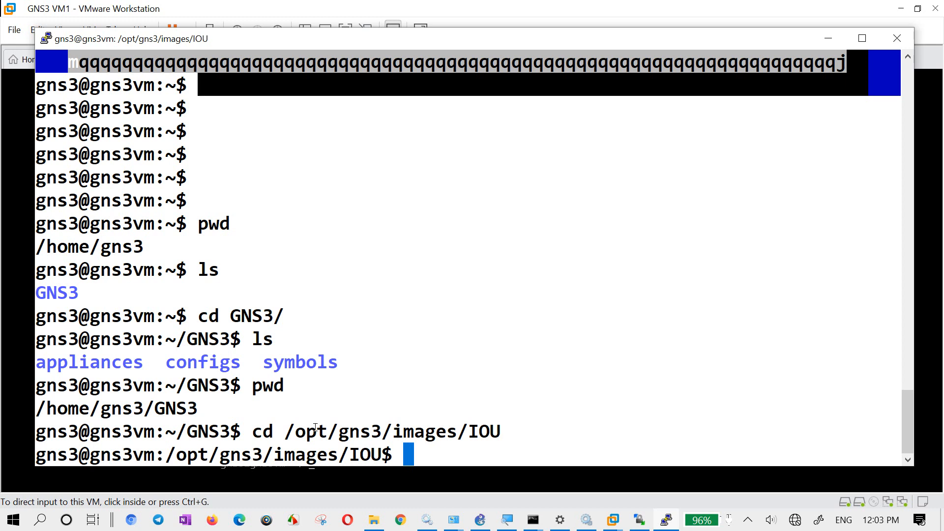
# - Recall the previous cd command, shorten its path to /opt/gns3/ and list the folders available for completion
pyautogui.press('Up')
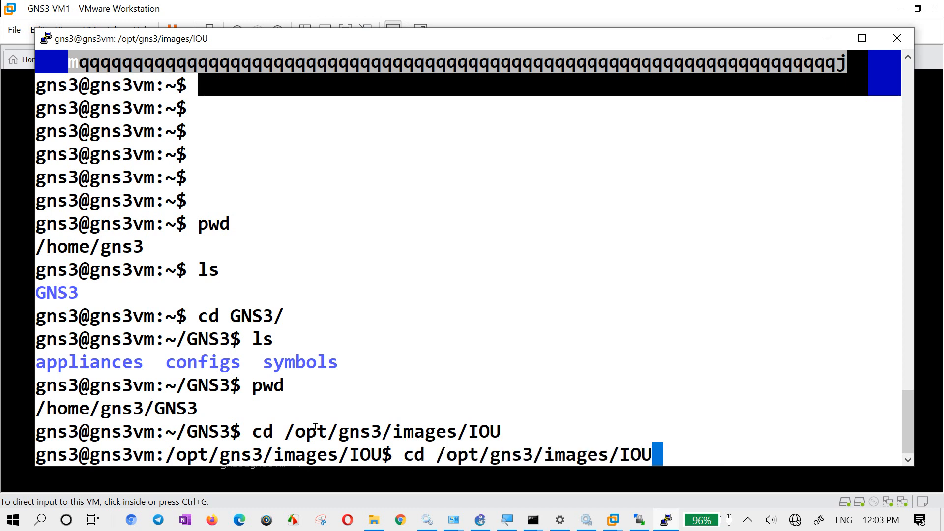
pyautogui.press('BackSpace')
pyautogui.press('BackSpace')
pyautogui.press('BackSpace')
pyautogui.press('BackSpace')
pyautogui.press('BackSpace')
pyautogui.press('BackSpace')
pyautogui.press('BackSpace')
pyautogui.press('BackSpace')
pyautogui.press('BackSpace')
pyautogui.press('BackSpace')
pyautogui.press('BackSpace')
pyautogui.press('BackSpace')
pyautogui.press('BackSpace')
pyautogui.press('BackSpace')
pyautogui.press('BackSpace')
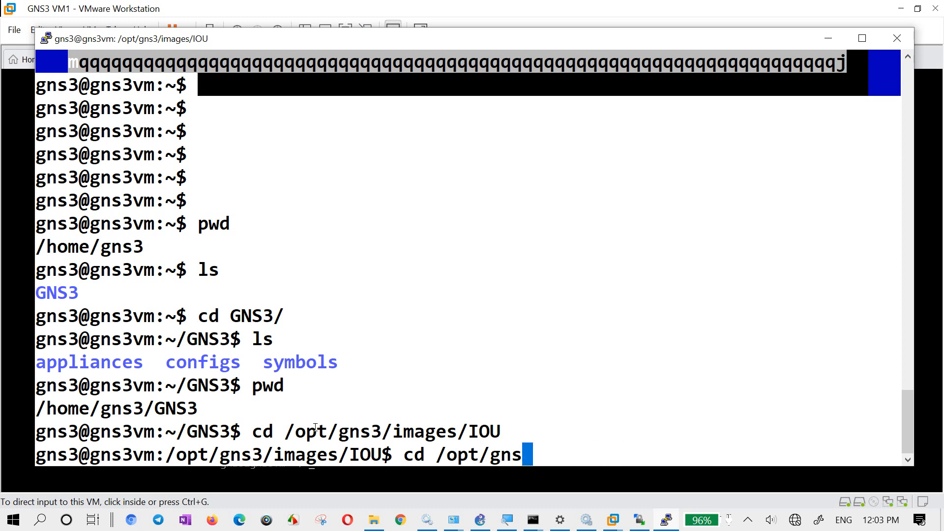
pyautogui.write('g')
pyautogui.press('Tab')
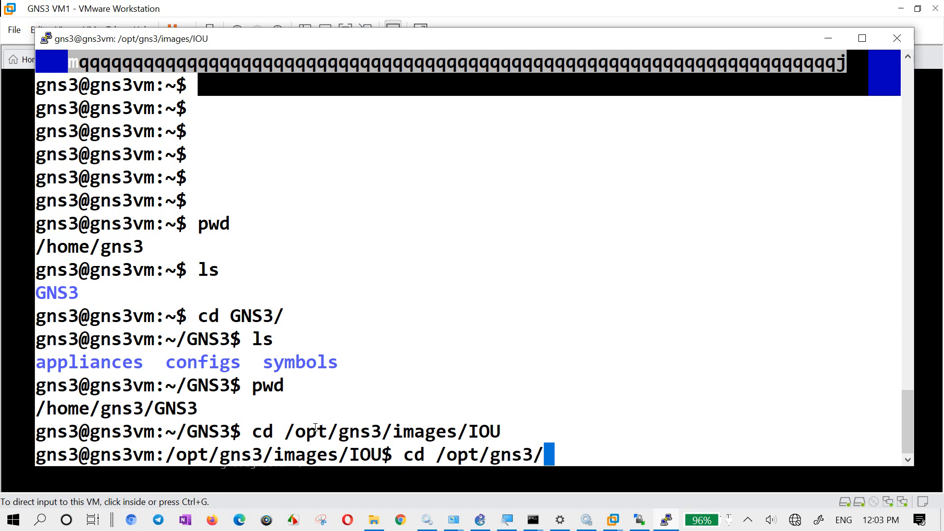
pyautogui.write('i')
pyautogui.press('Tab')
pyautogui.press('BackSpace')
pyautogui.press('BackSpace')
pyautogui.press('BackSpace')
pyautogui.press('BackSpace')
pyautogui.press('BackSpace')
pyautogui.press('BackSpace')
pyautogui.press('BackSpace')
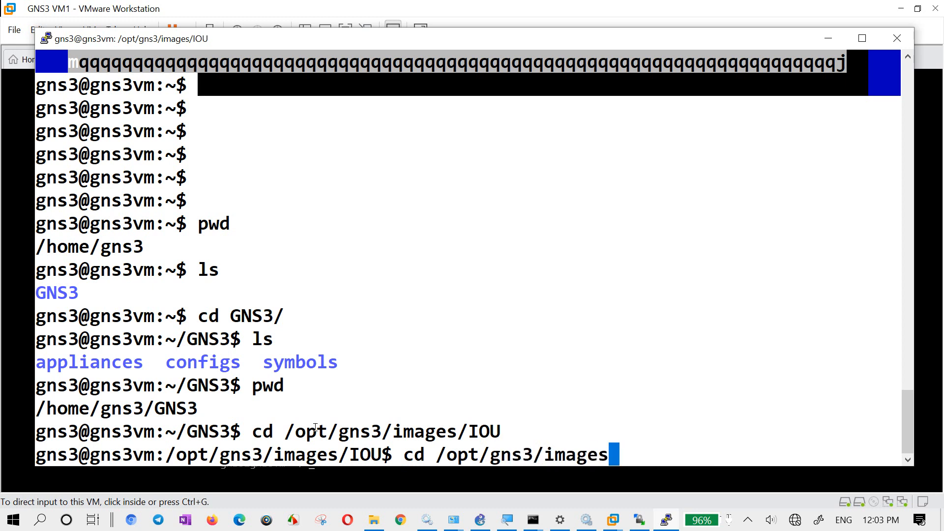
pyautogui.press('Tab')
pyautogui.press('Tab')
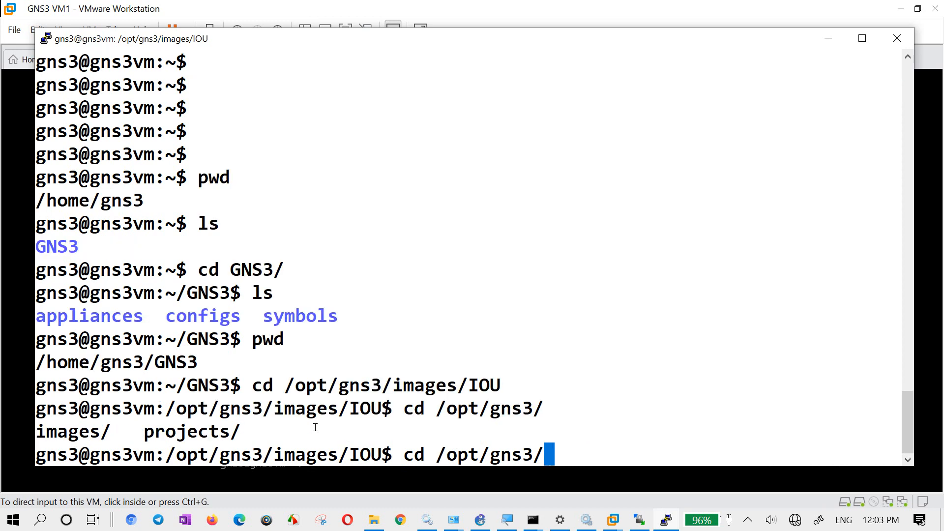
# - Complete the path as /opt/gns3/images/IOU/, listing the candidate folders on the way, and change into that directory
pyautogui.write('i')
pyautogui.press('Tab')
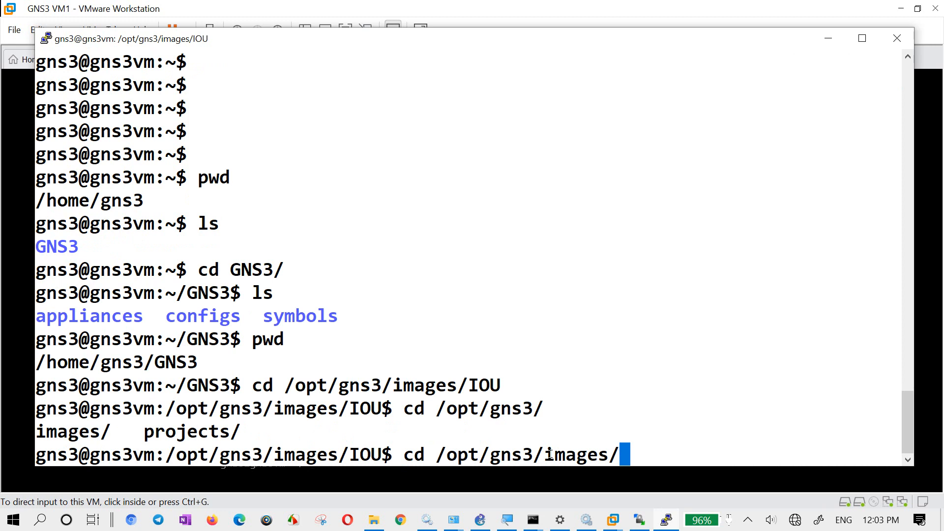
pyautogui.press('Tab')
pyautogui.press('Tab')
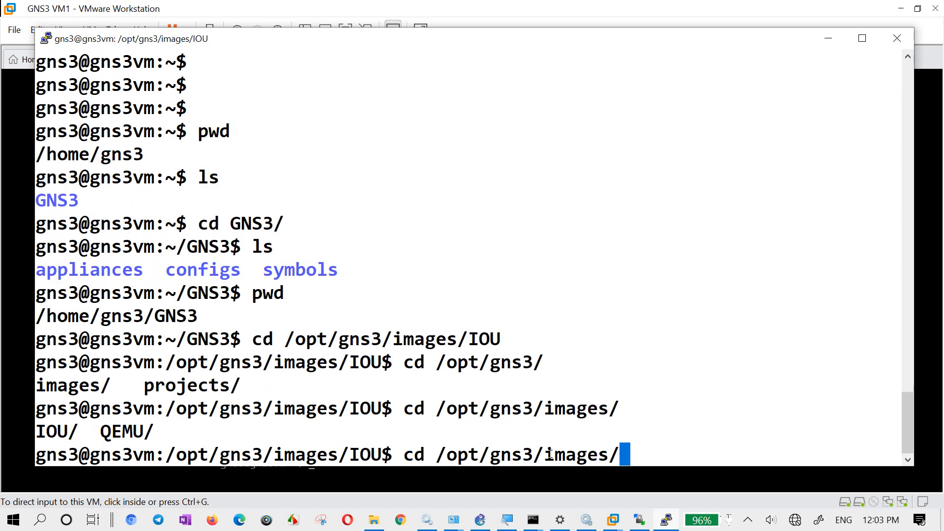
pyautogui.press('Tab')
pyautogui.press('Tab')
pyautogui.write('i')
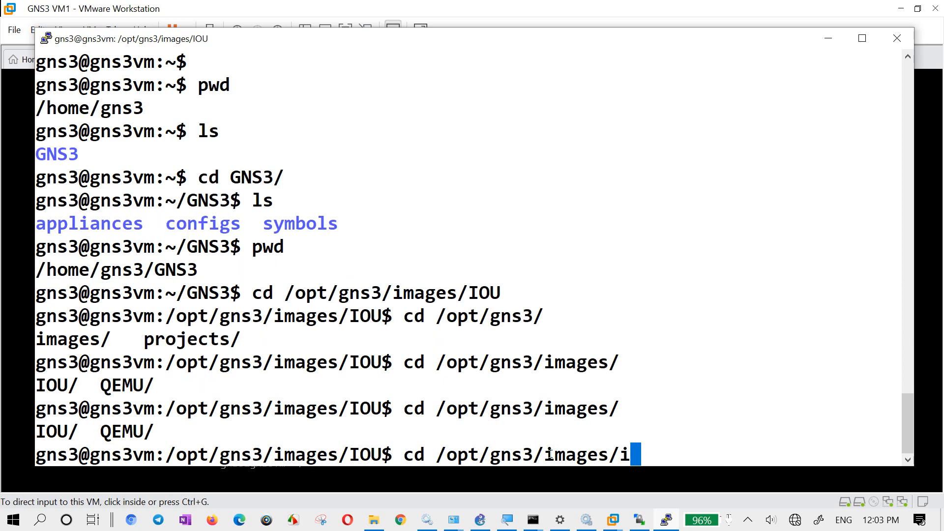
pyautogui.press('BackSpace')
pyautogui.press('capslock')
pyautogui.write('I')
pyautogui.press('Tab')
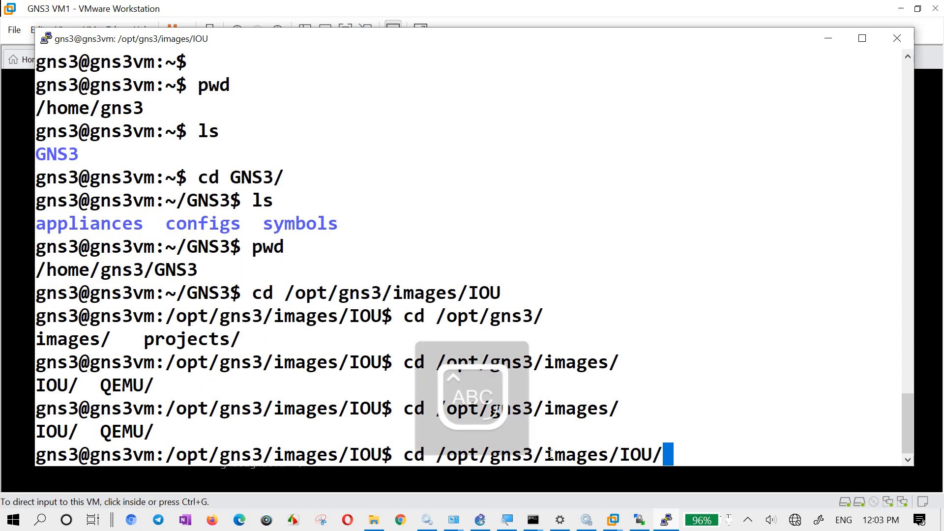
pyautogui.press('capslock')
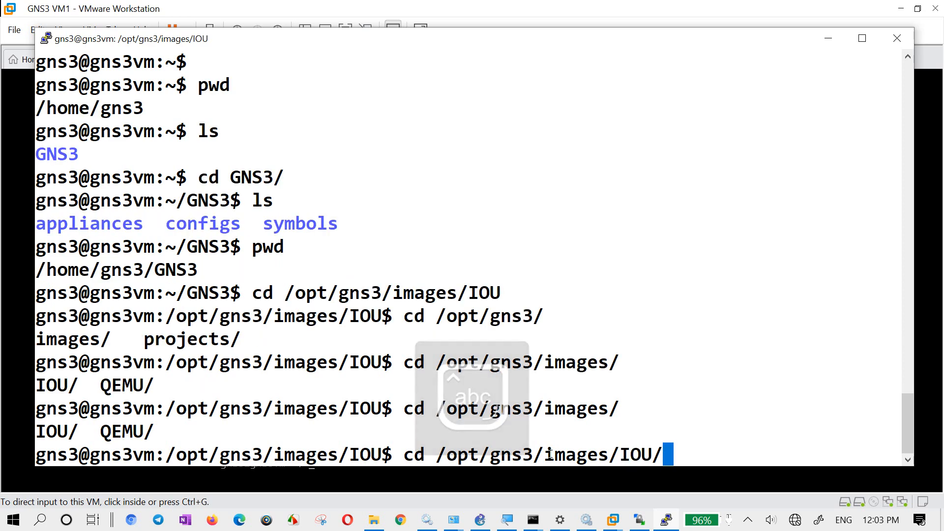
pyautogui.press('Return')
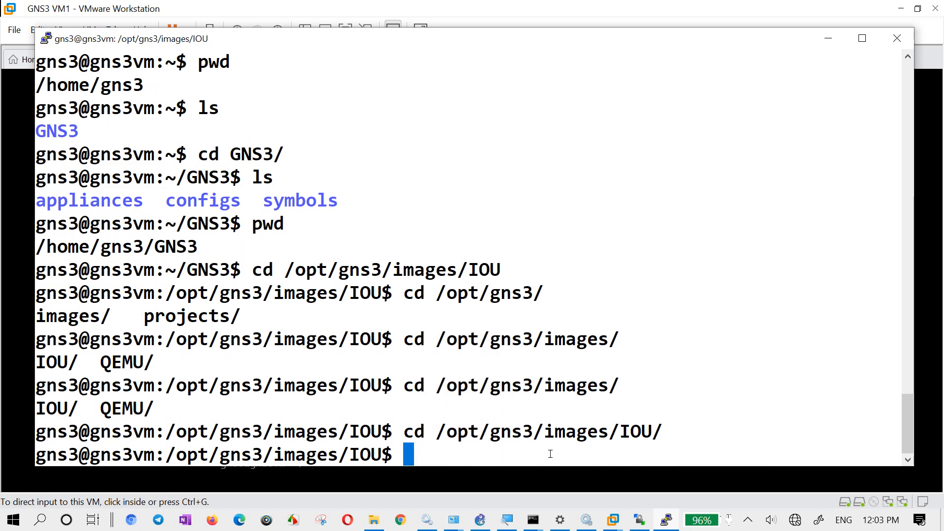
# - List the contents of the IOU images folder
pyautogui.write('ls')
pyautogui.press('Return')
pyautogui.press('capslock')
pyautogui.write('LS')
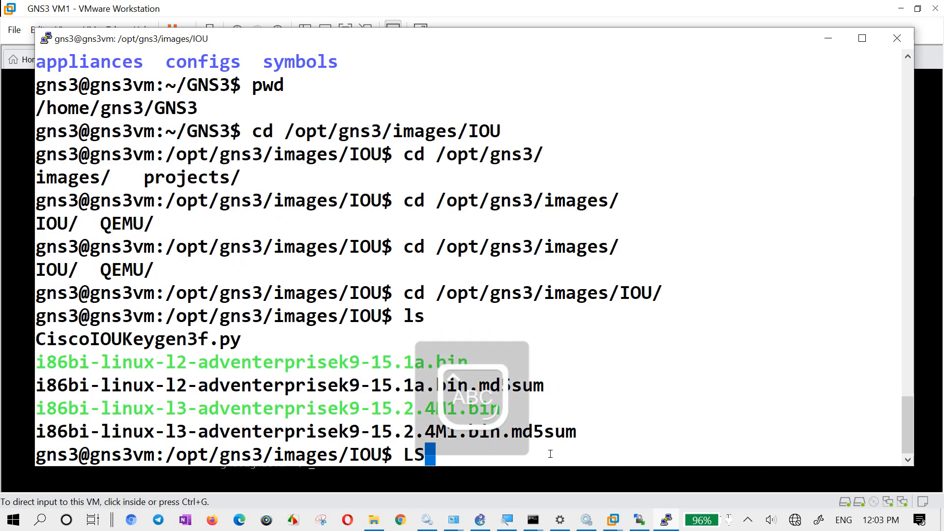
pyautogui.press('Return')
pyautogui.press('capslock')
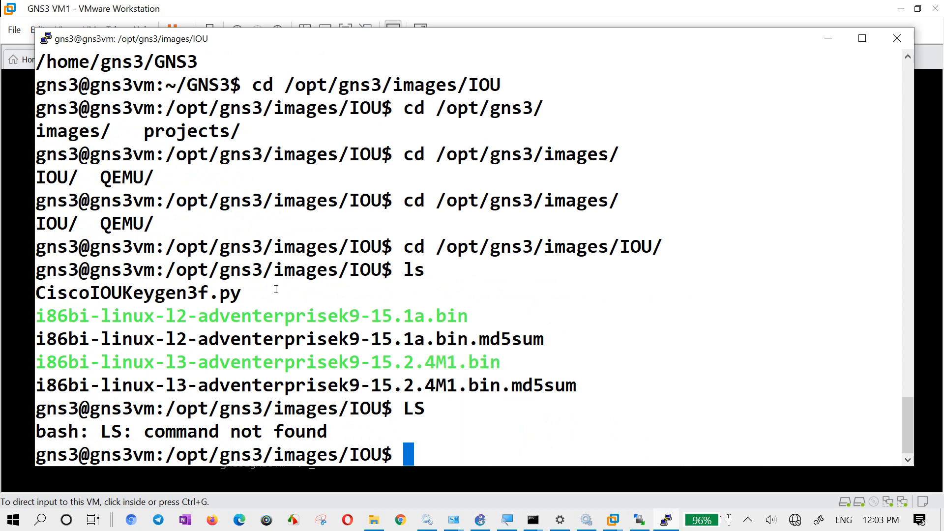
# - Run the CiscoIOUKeygen3f.py script with python3 to generate the IOU license
pyautogui.moveTo(237, 292); pyautogui.dragTo(46, 284)
pyautogui.press('super+c')
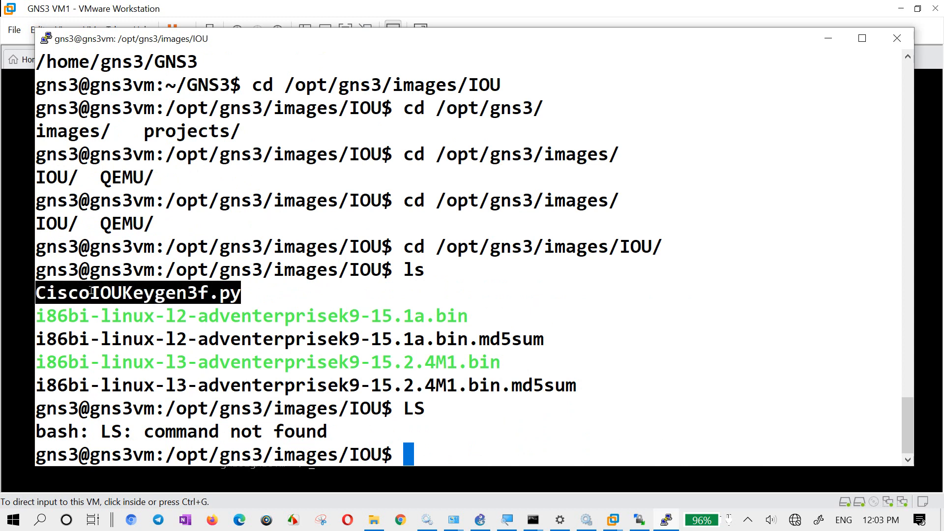
pyautogui.write('python3')
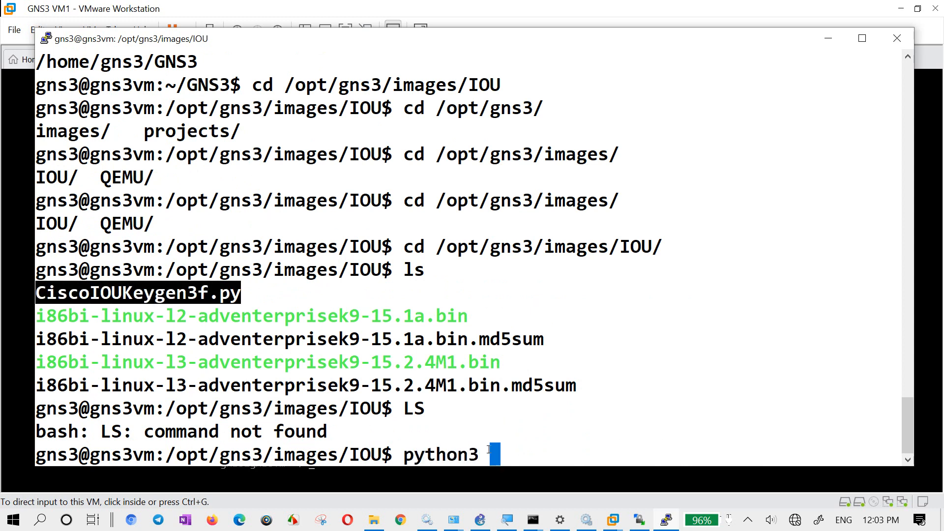
pyautogui.rightClick(320, 316)
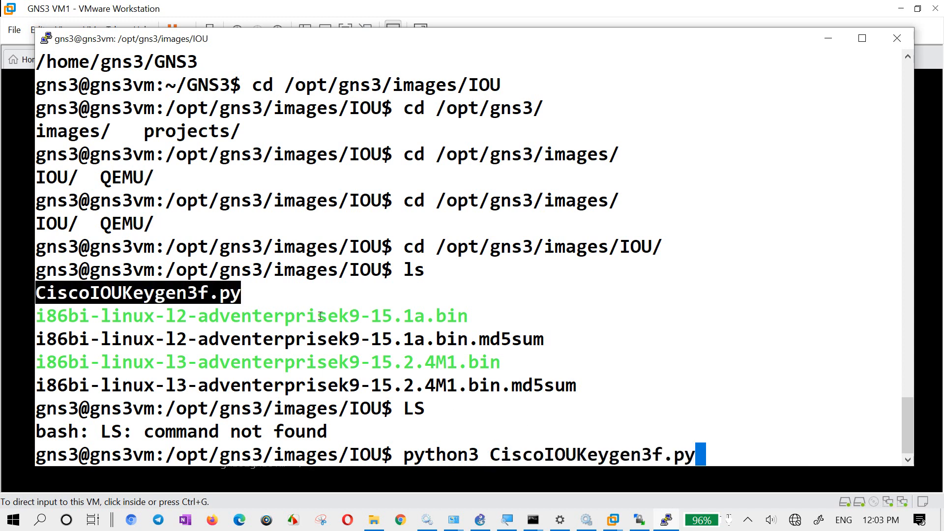
pyautogui.press('BackSpace')
pyautogui.press('BackSpace')
pyautogui.press('BackSpace')
pyautogui.press('BackSpace')
pyautogui.press('BackSpace')
pyautogui.press('BackSpace')
pyautogui.press('BackSpace')
pyautogui.press('BackSpace')
pyautogui.press('BackSpace')
pyautogui.press('BackSpace')
pyautogui.press('BackSpace')
pyautogui.press('BackSpace')
pyautogui.press('BackSpace')
pyautogui.press('BackSpace')
pyautogui.press('BackSpace')
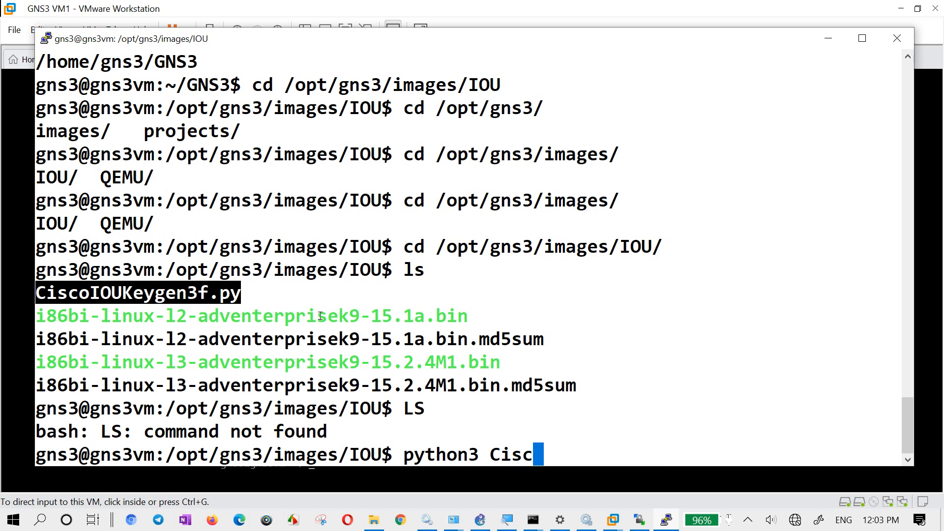
pyautogui.press('BackSpace')
pyautogui.press('BackSpace')
pyautogui.press('BackSpace')
pyautogui.press('BackSpace')
pyautogui.press('capslock')
pyautogui.write('C')
pyautogui.press('Tab')
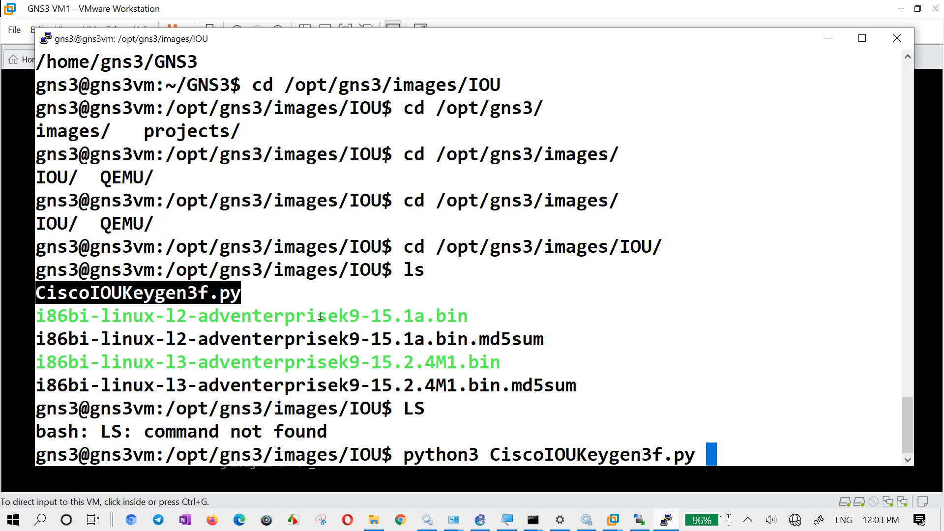
pyautogui.press('Return')
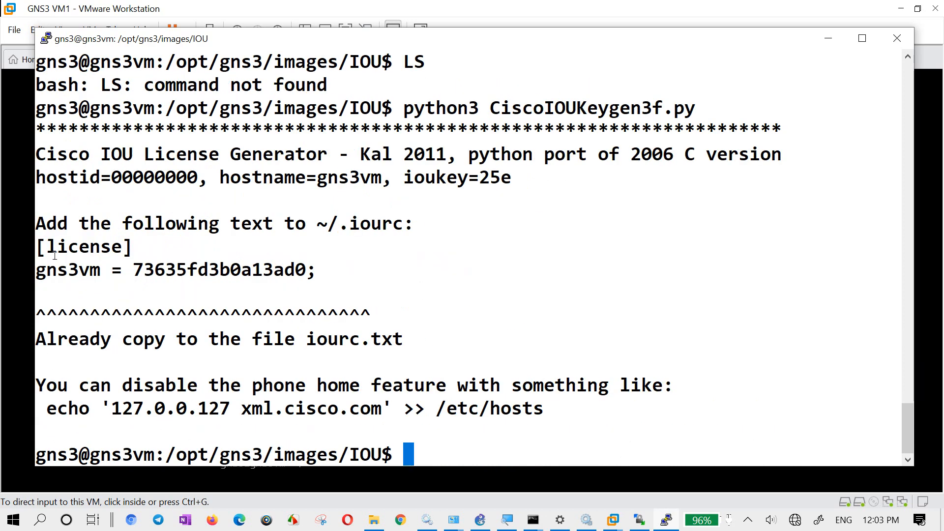
# - Examine the key generator's output: the license block, the .iourc file name, the hostname, the IOU key and the host ID
pyautogui.moveTo(39, 244); pyautogui.dragTo(313, 275)
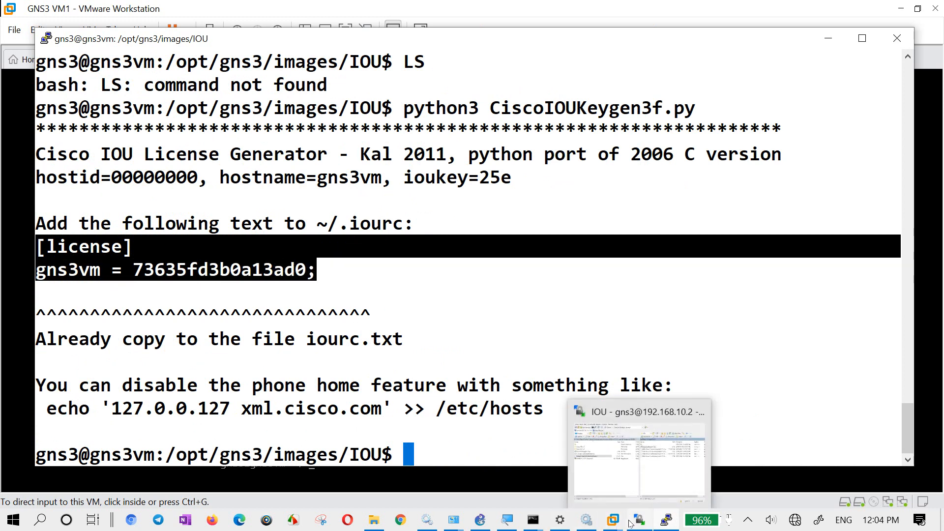
pyautogui.click(347, 285)
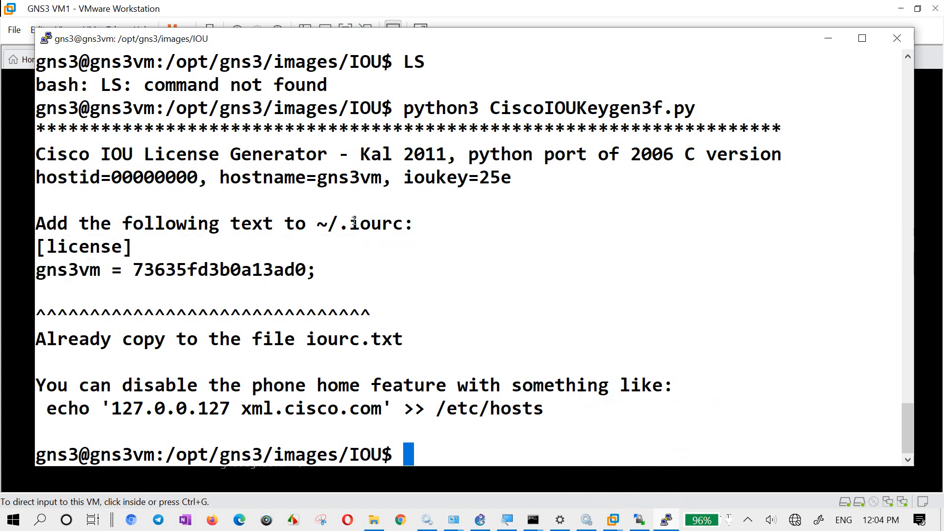
pyautogui.moveTo(350, 225); pyautogui.dragTo(407, 225)
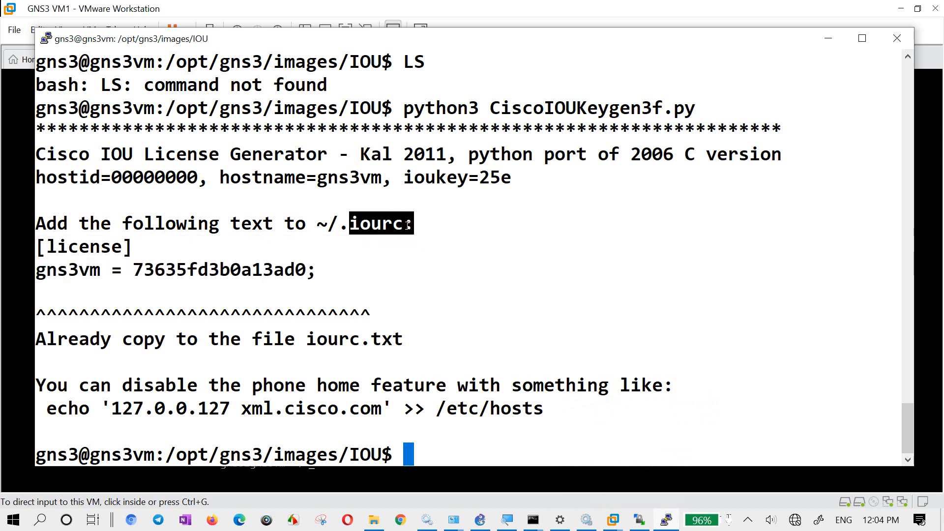
pyautogui.moveTo(389, 180); pyautogui.dragTo(362, 180)
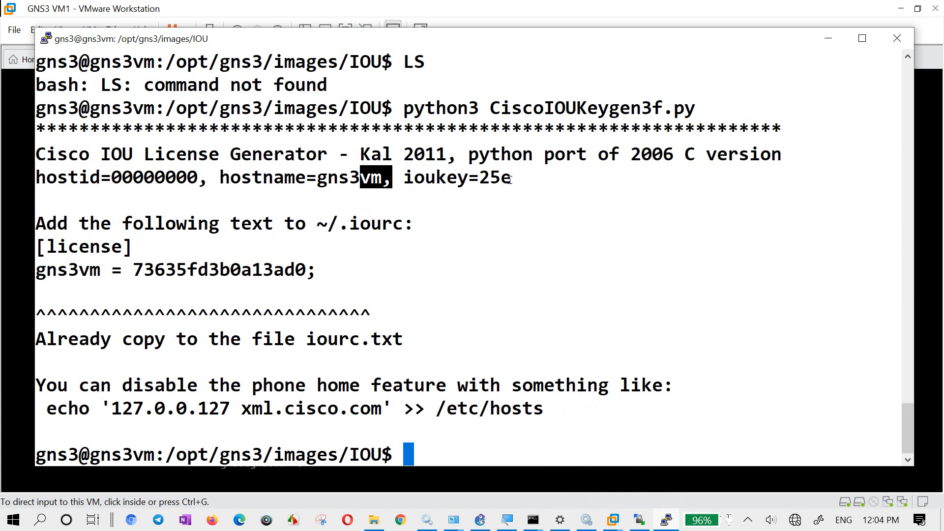
pyautogui.moveTo(510, 180); pyautogui.dragTo(476, 180)
pyautogui.moveTo(210, 180); pyautogui.dragTo(178, 178)
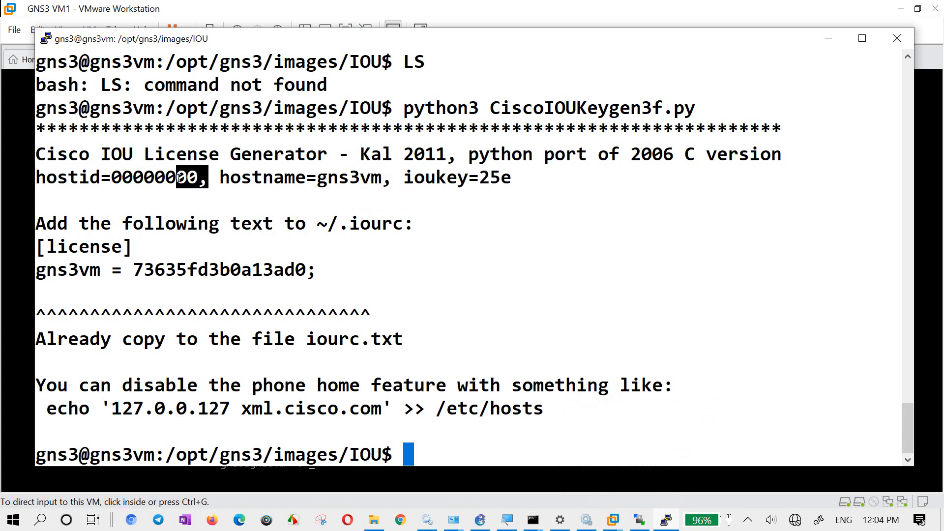
pyautogui.moveTo(284, 154); pyautogui.dragTo(389, 180)
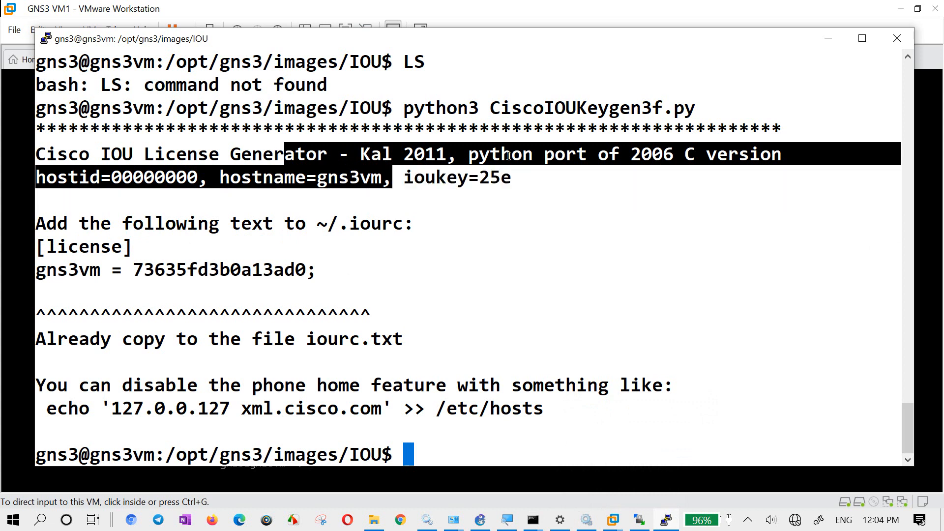
pyautogui.click(541, 156)
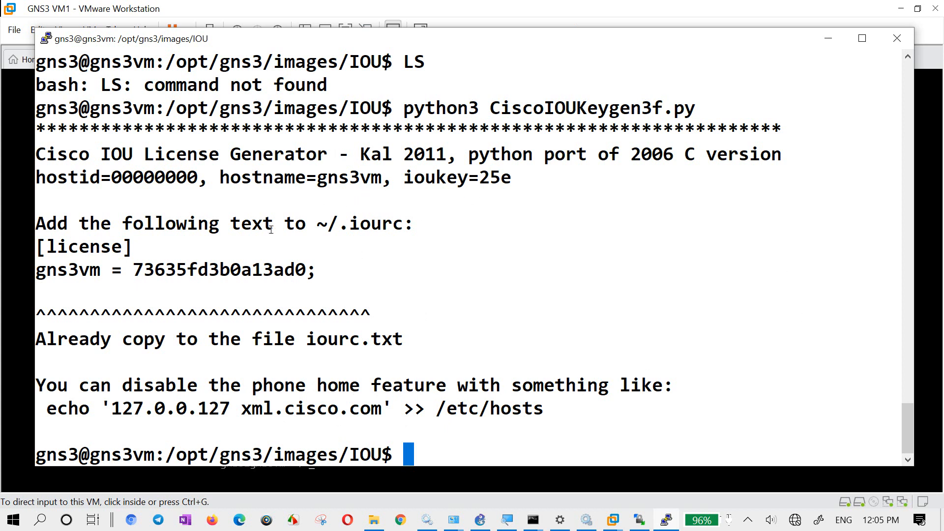
# - Check the generated license key and the name of the text file it was copied to
pyautogui.moveTo(306, 266); pyautogui.dragTo(136, 264)
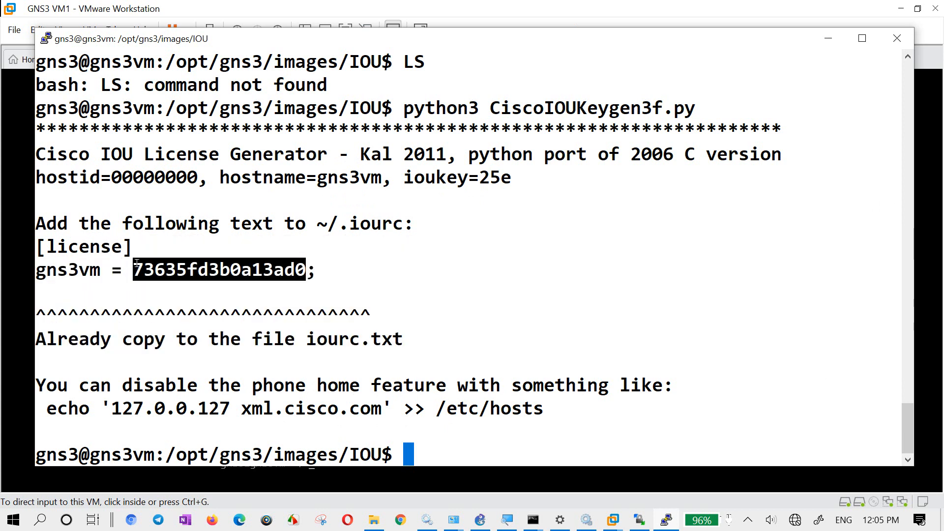
pyautogui.click(140, 264)
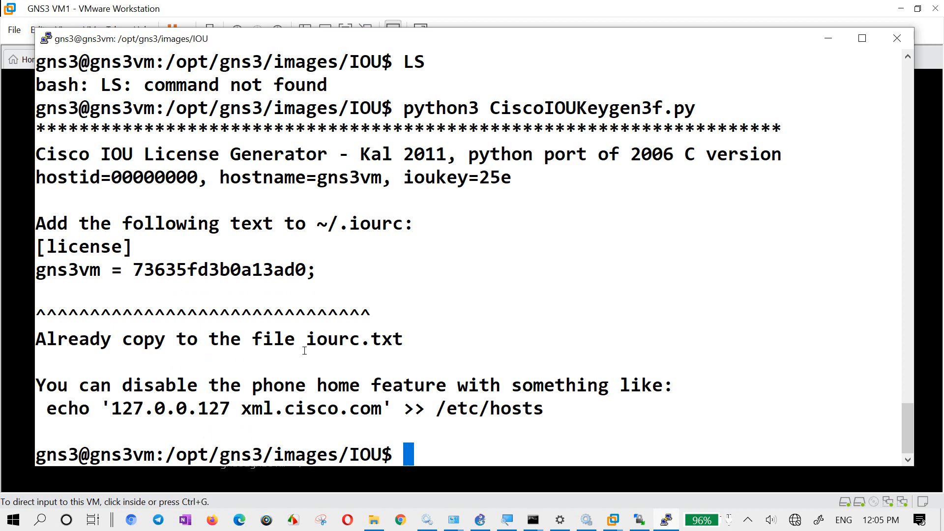
pyautogui.moveTo(297, 339); pyautogui.dragTo(401, 341)
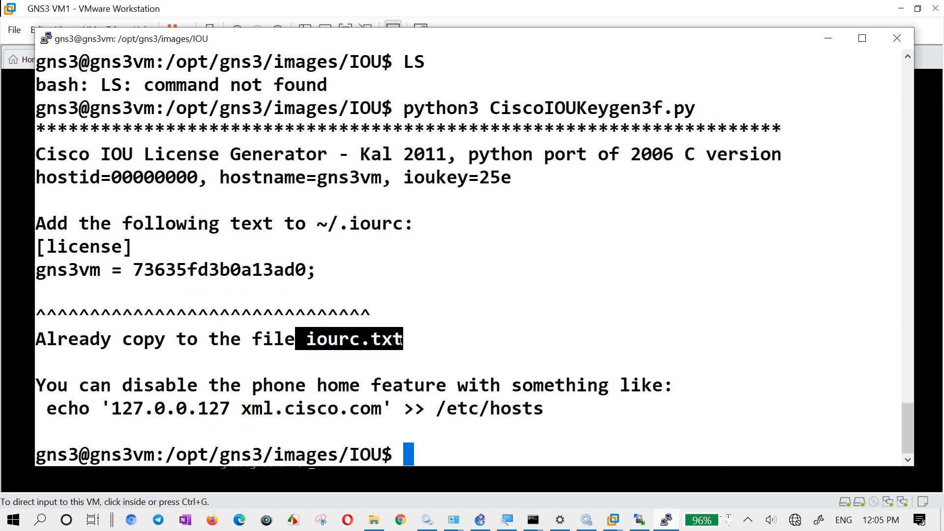
# - Switch to WinSCP, refresh the remote /opt/gns3/images/IOU/ folder and download iourc.txt to the local Cisco IOU L2 and L3 Image for GNS3 folder
pyautogui.click(639, 519)
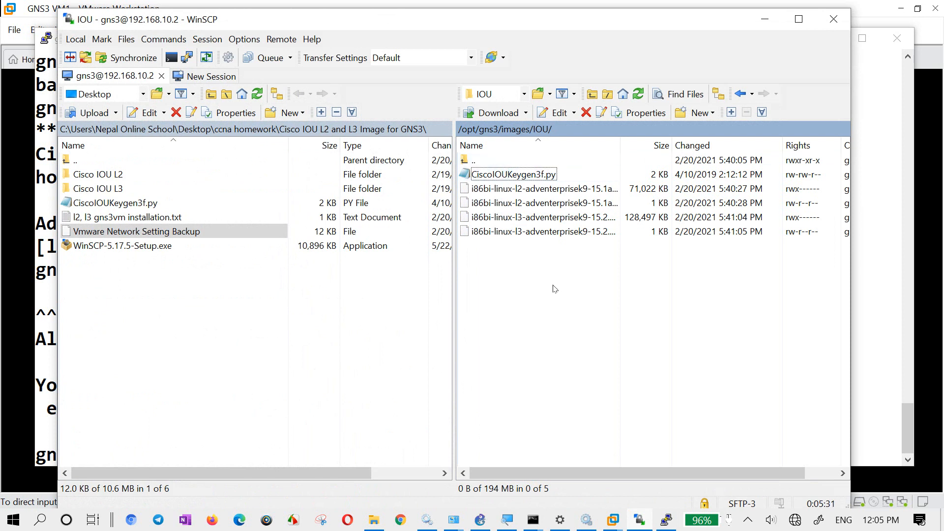
pyautogui.rightClick(614, 288)
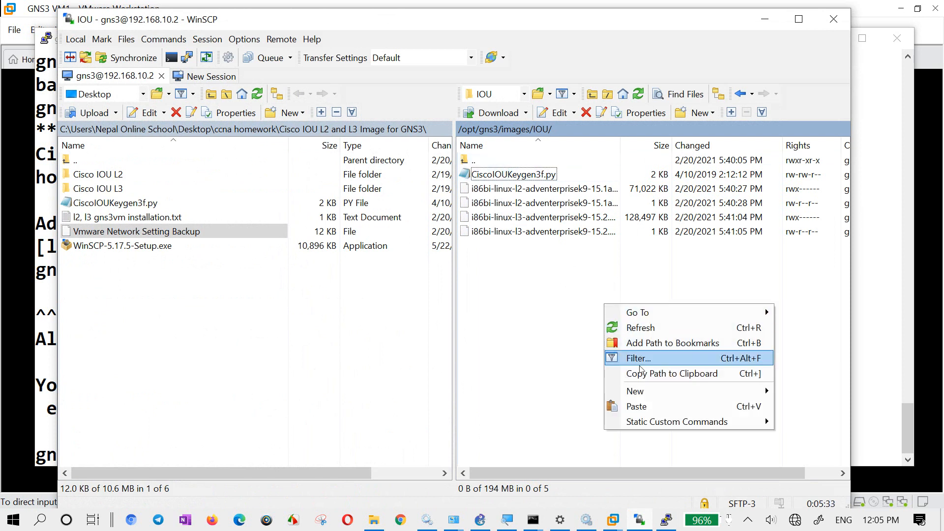
pyautogui.click(653, 329)
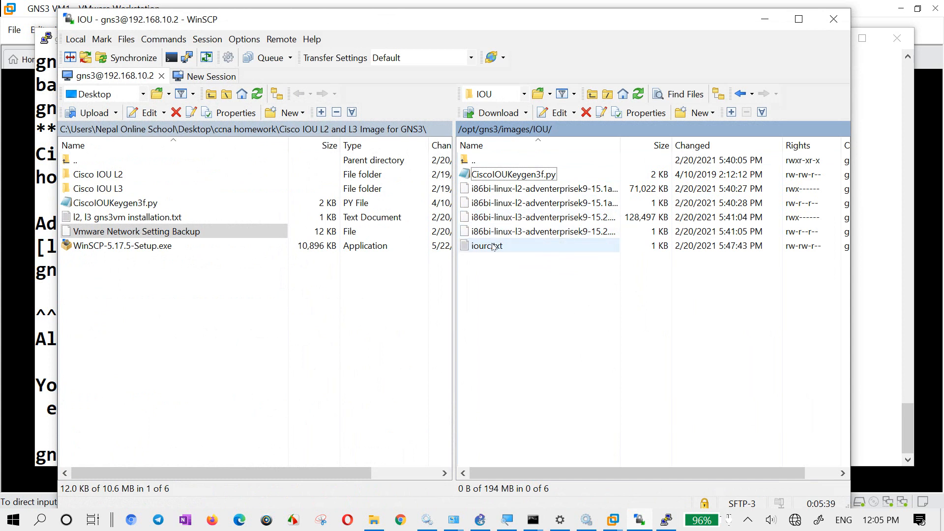
pyautogui.moveTo(494, 246); pyautogui.dragTo(231, 326)
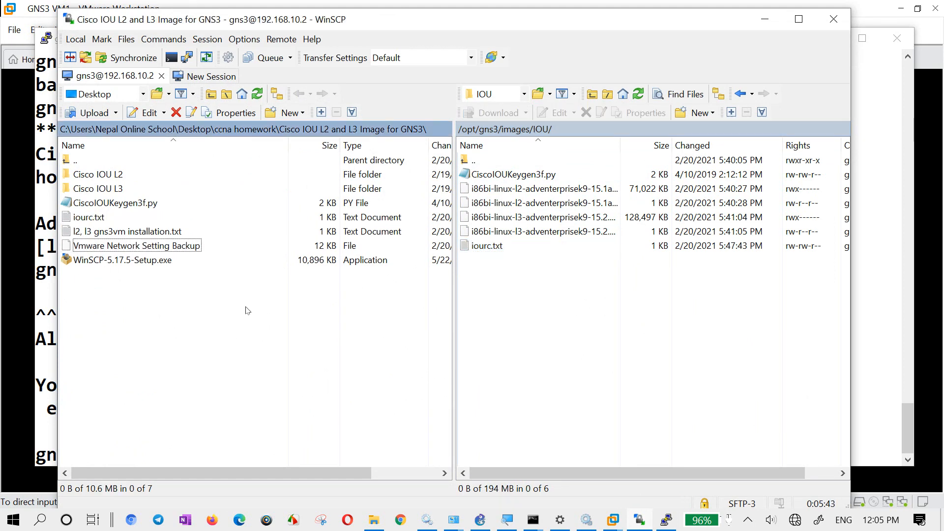
pyautogui.click(764, 21)
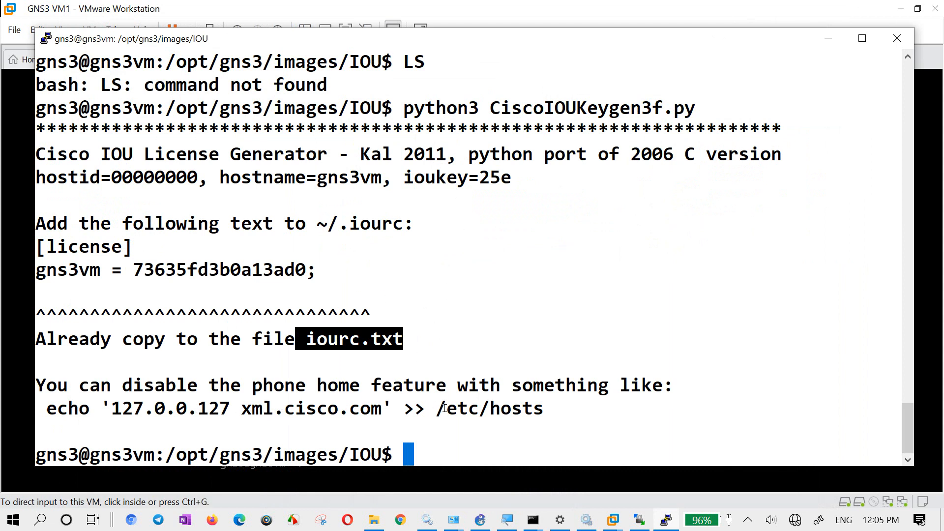
# - In the SSH terminal, open /etc/hosts in the nano editor
pyautogui.moveTo(427, 407); pyautogui.dragTo(538, 407)
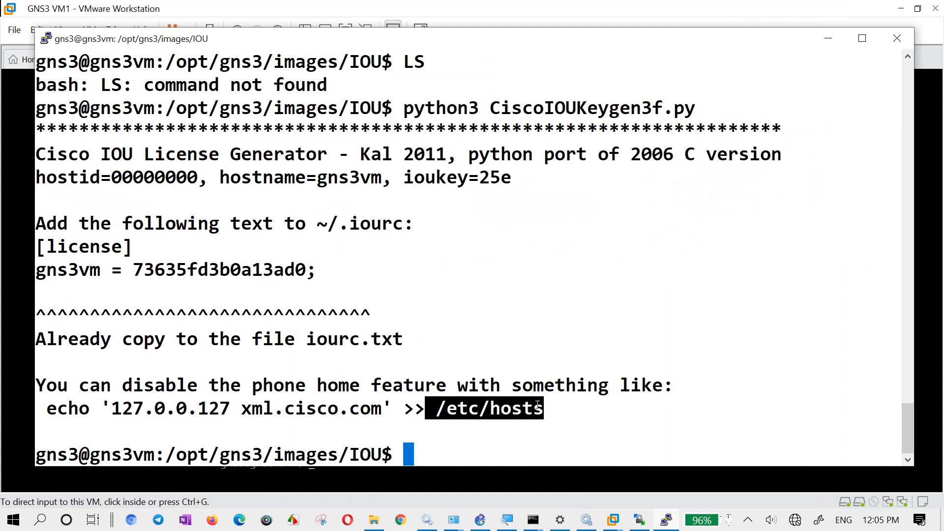
pyautogui.click(502, 370)
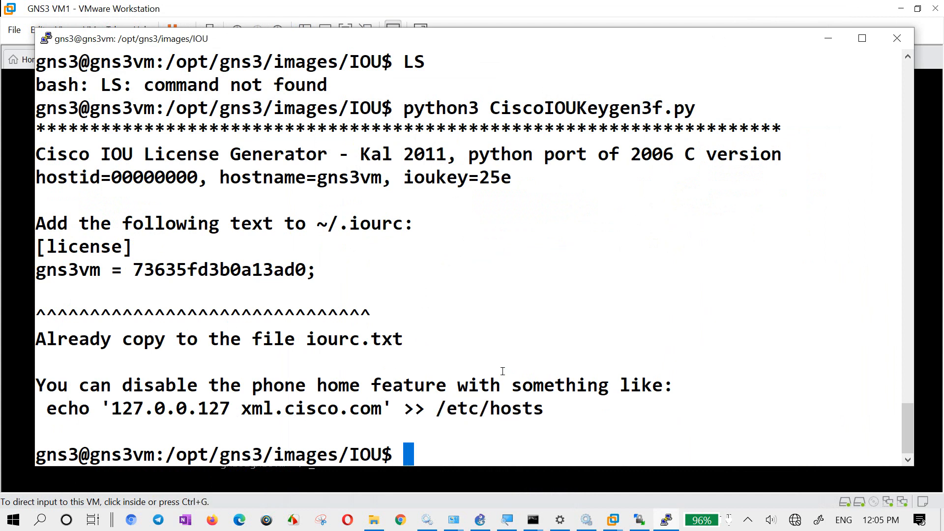
pyautogui.write('vi')
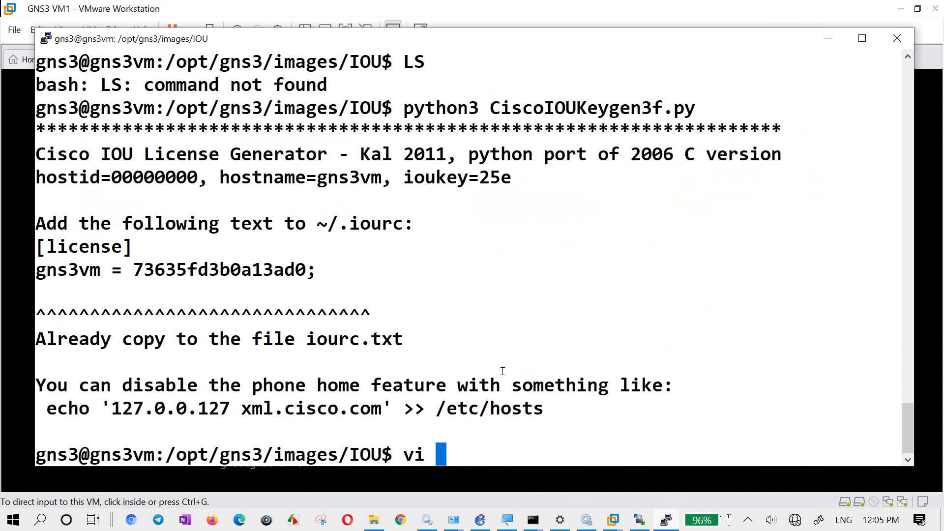
pyautogui.press('BackSpace')
pyautogui.press('BackSpace')
pyautogui.write('nano')
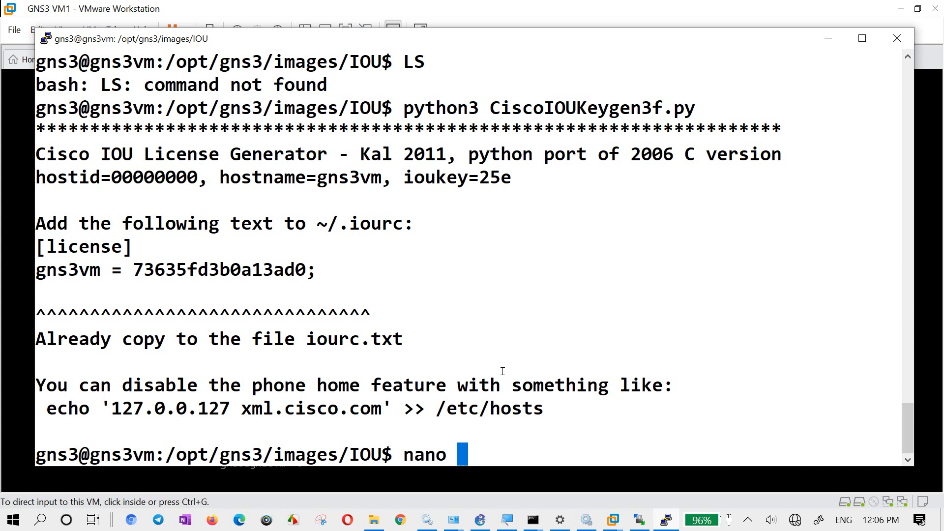
pyautogui.write('/')
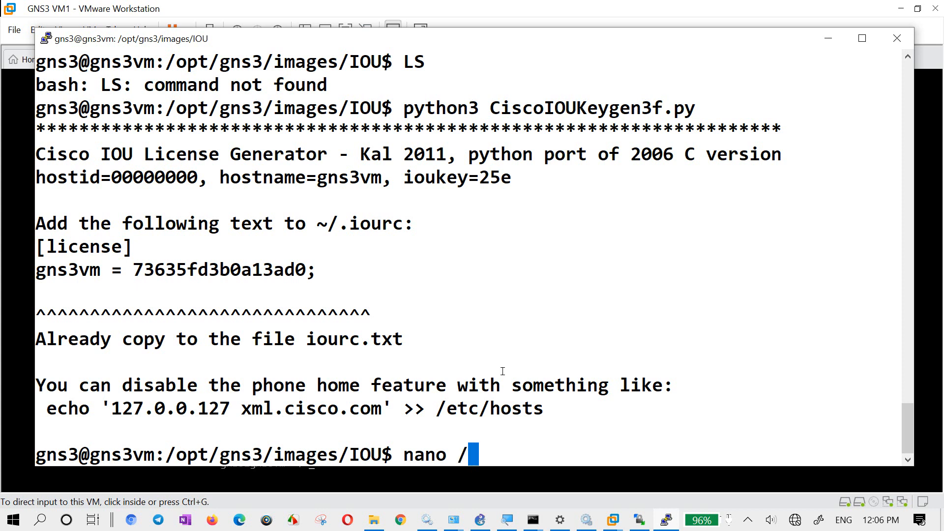
pyautogui.write('etc/hosts')
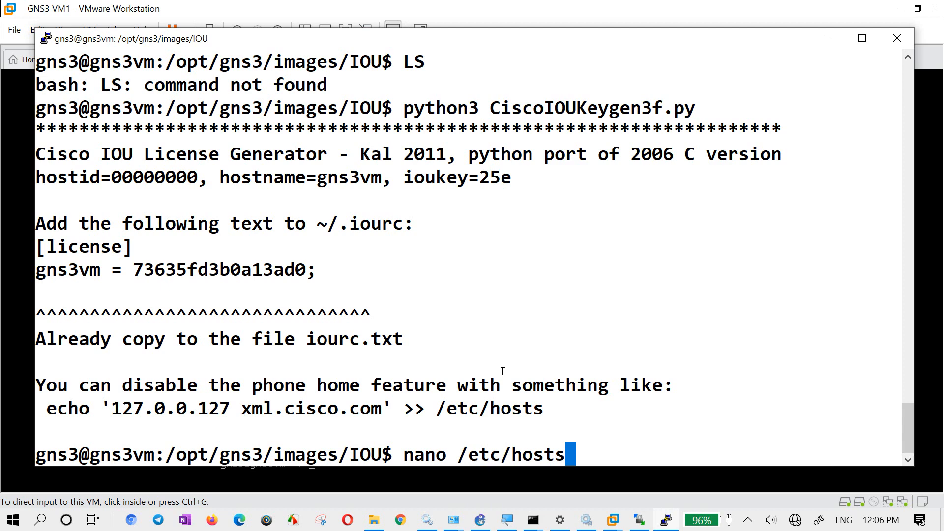
pyautogui.press('Return')
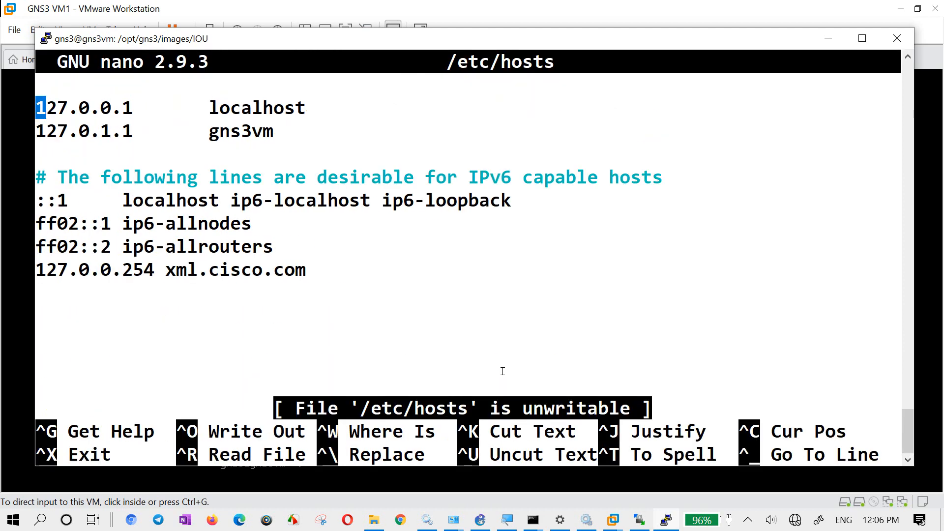
# - Delete the 127.0.0.254 xml.cisco.com entry from the end of the hosts file
pyautogui.press('Down')
pyautogui.press('Down')
pyautogui.press('Down')
pyautogui.press('Down')
pyautogui.press('Down')
pyautogui.press('Down')
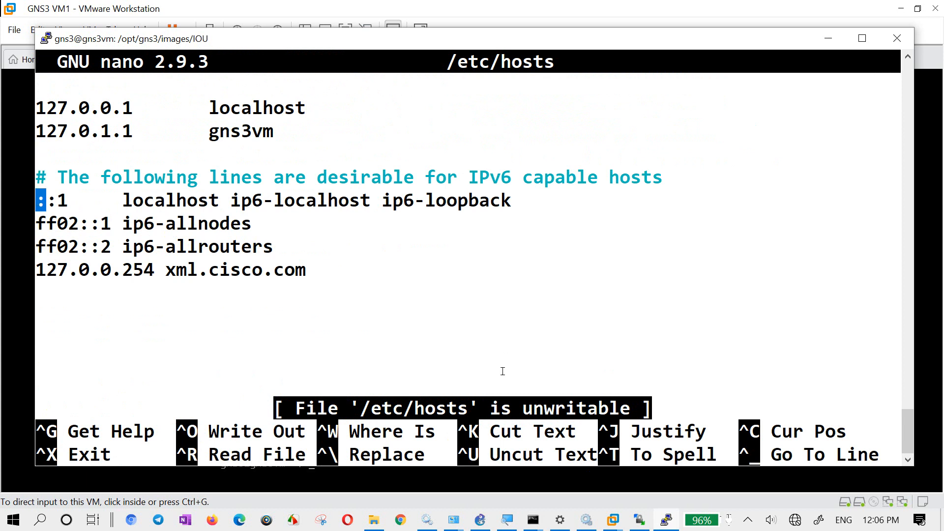
pyautogui.press('Down')
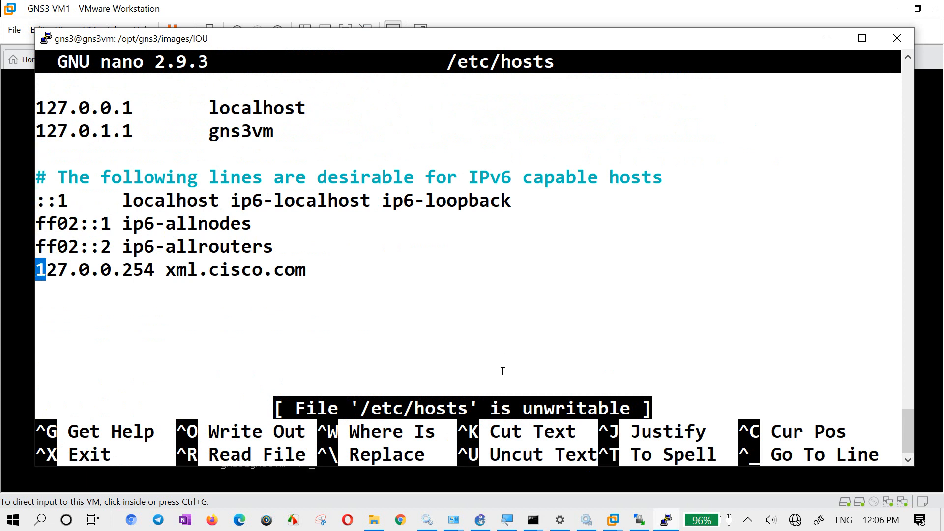
pyautogui.press('Right')
pyautogui.press('Right')
pyautogui.press('Right')
pyautogui.press('Right')
pyautogui.press('Right')
pyautogui.press('Right')
pyautogui.press('Right')
pyautogui.press('Right')
pyautogui.press('Right')
pyautogui.press('Right')
pyautogui.press('Right')
pyautogui.press('Right')
pyautogui.press('Right')
pyautogui.press('Right')
pyautogui.press('Right')
pyautogui.press('Right')
pyautogui.press('Right')
pyautogui.press('Right')
pyautogui.press('Right')
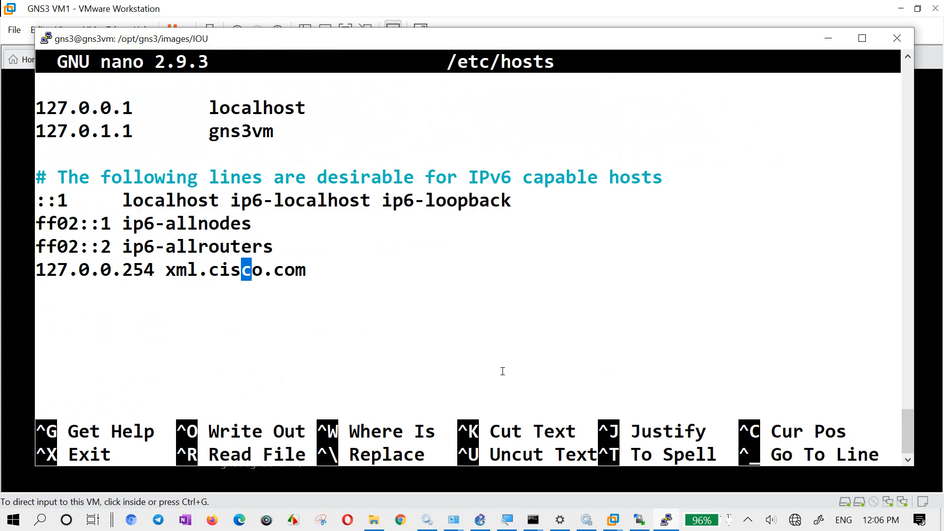
pyautogui.press('Right')
pyautogui.press('Right')
pyautogui.press('Right')
pyautogui.press('Right')
pyautogui.press('Right')
pyautogui.press('Right')
pyautogui.press('BackSpace')
pyautogui.press('BackSpace')
pyautogui.press('BackSpace')
pyautogui.press('BackSpace')
pyautogui.press('BackSpace')
pyautogui.press('BackSpace')
pyautogui.press('BackSpace')
pyautogui.press('BackSpace')
pyautogui.press('BackSpace')
pyautogui.press('BackSpace')
pyautogui.press('BackSpace')
pyautogui.press('BackSpace')
pyautogui.press('BackSpace')
pyautogui.press('BackSpace')
pyautogui.press('BackSpace')
pyautogui.press('BackSpace')
pyautogui.press('BackSpace')
pyautogui.press('BackSpace')
pyautogui.press('BackSpace')
pyautogui.press('BackSpace')
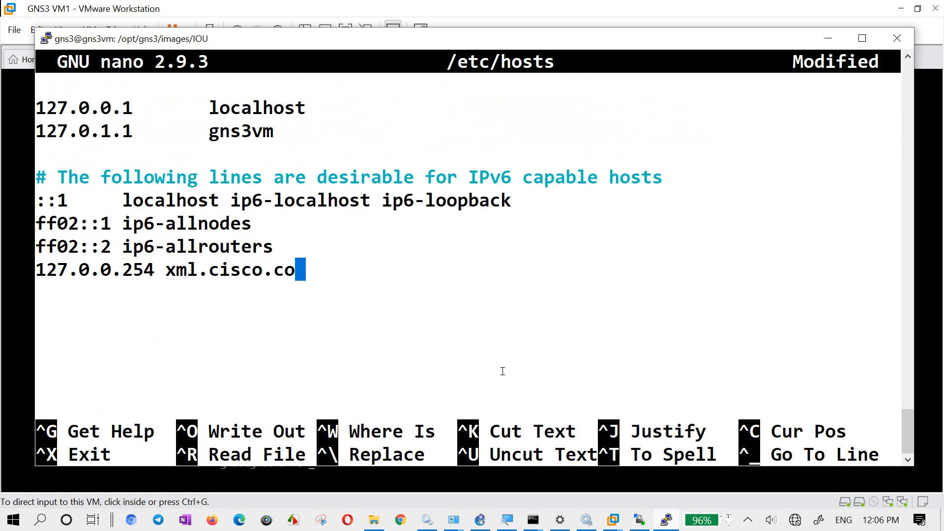
pyautogui.press('BackSpace')
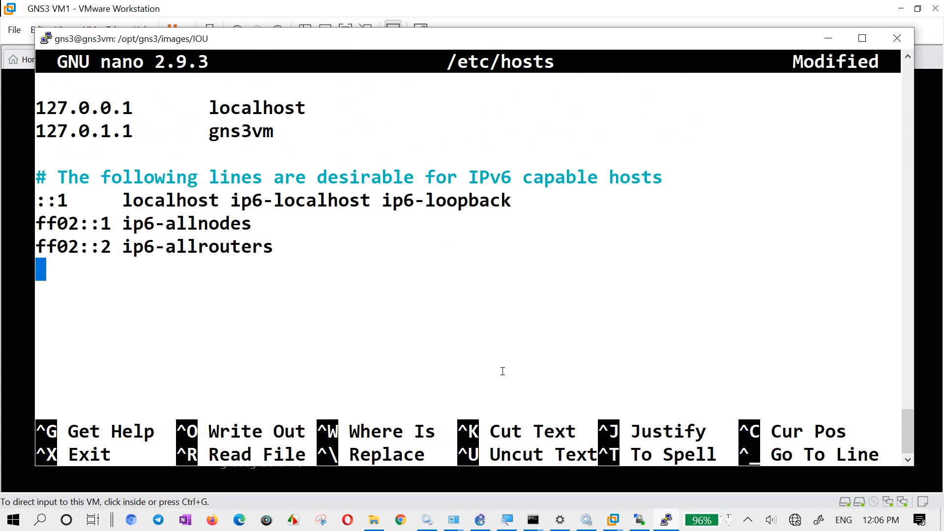
# - Add the entry 127.0.0.1 xml.cisco.com below the ip6-allrouters line of the hosts file
pyautogui.write('12')
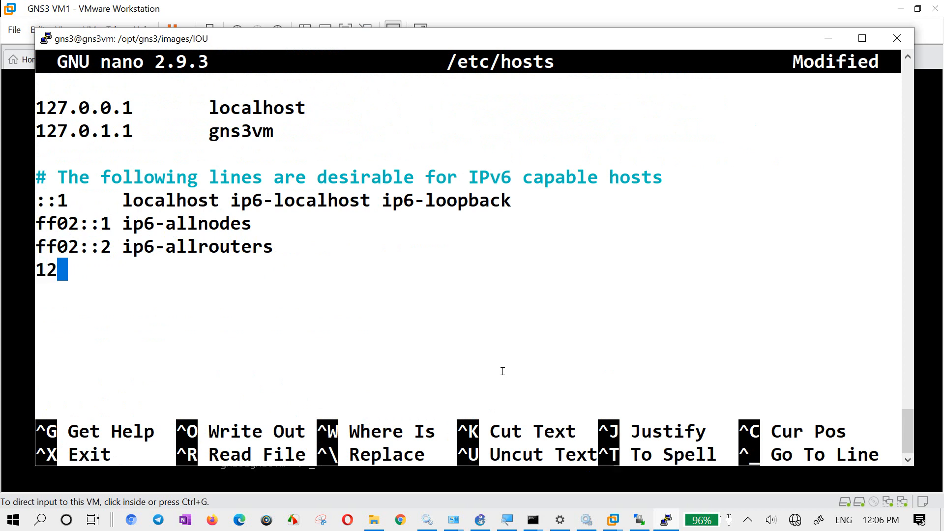
pyautogui.write('7.0.0.1 ')
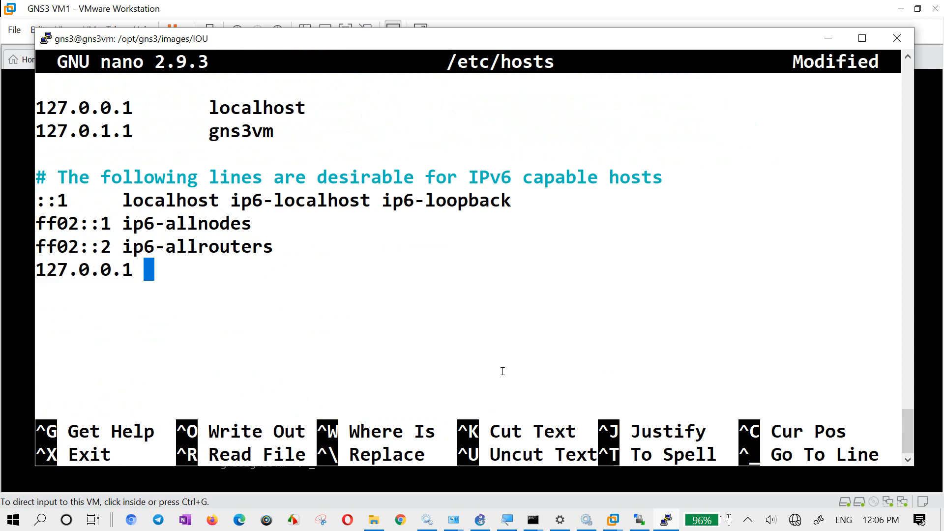
pyautogui.write('xm')
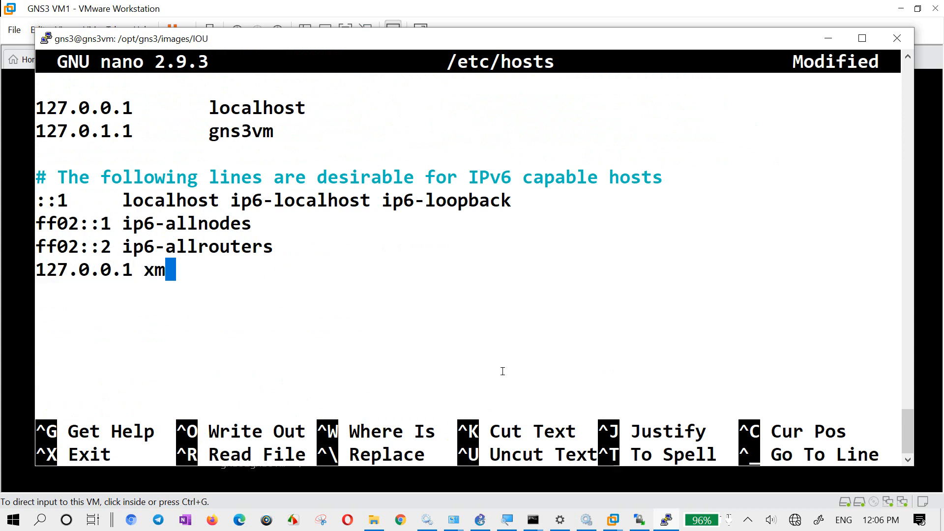
pyautogui.write('l.cisco')
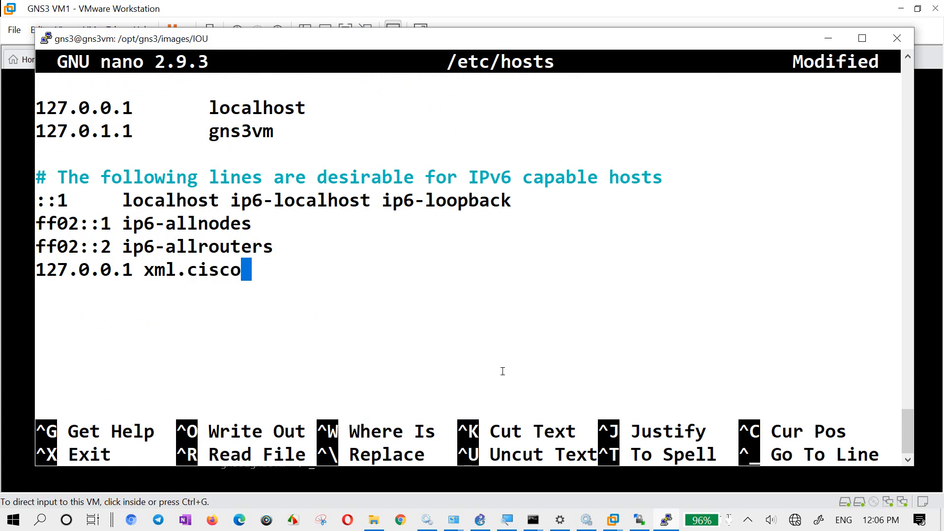
pyautogui.write('.com')
pyautogui.press('Return')
# - Add the entry 127.0.0.1 *.cisco.com below the xml.cisco.com line
pyautogui.write('12')
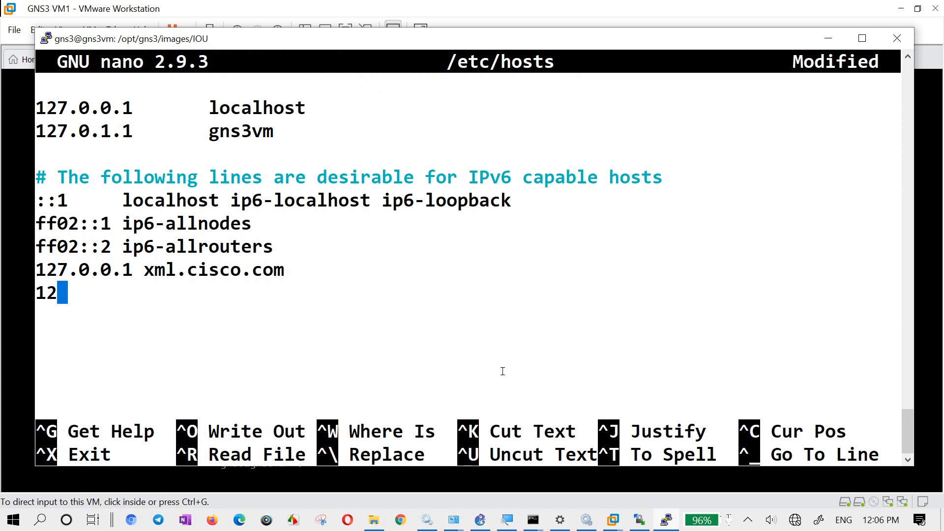
pyautogui.write('7.0.0.1 ')
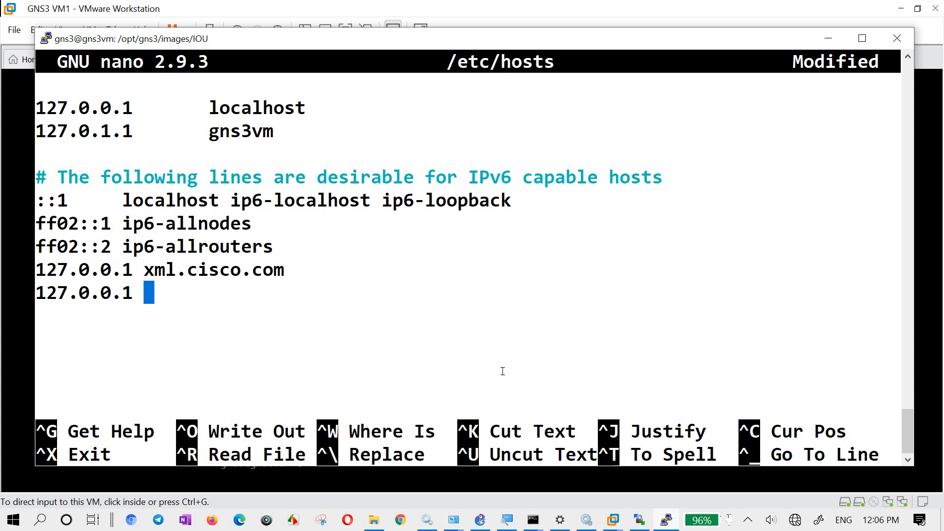
pyautogui.write('*.cisco.c')
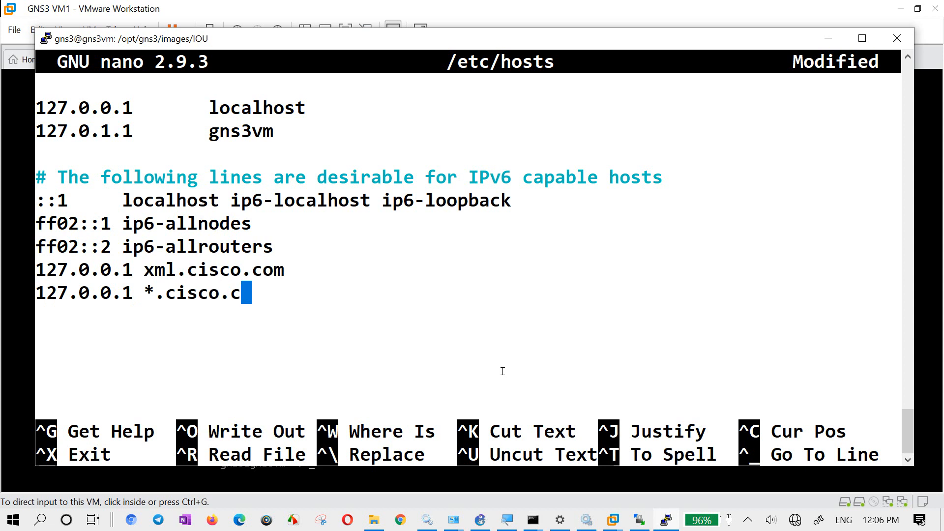
pyautogui.write('om')
pyautogui.press('Return')
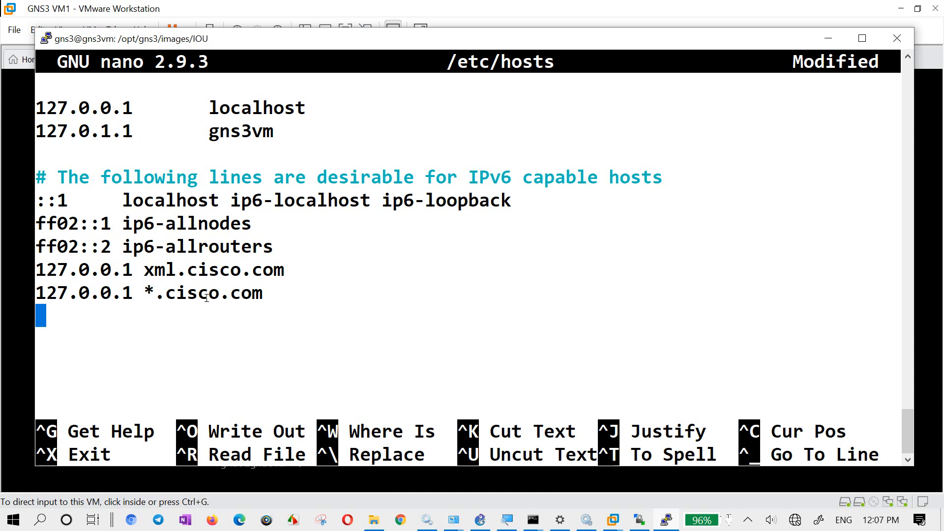
# - Try to save the edited /etc/hosts file and exit nano
pyautogui.hotkey('ctrl', 'x')
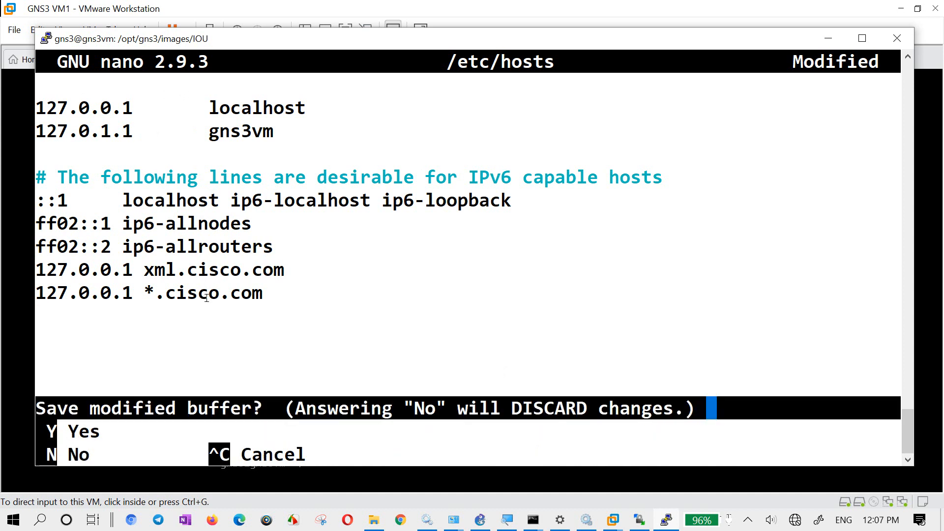
pyautogui.press('y')
pyautogui.press('Return')
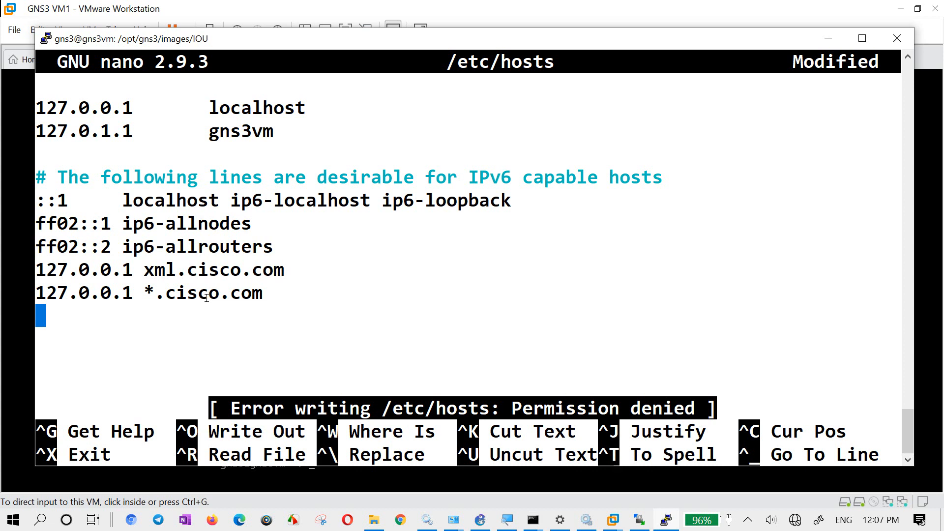
# - Exit nano and discard the unsaved changes to /etc/hosts
pyautogui.write('y')
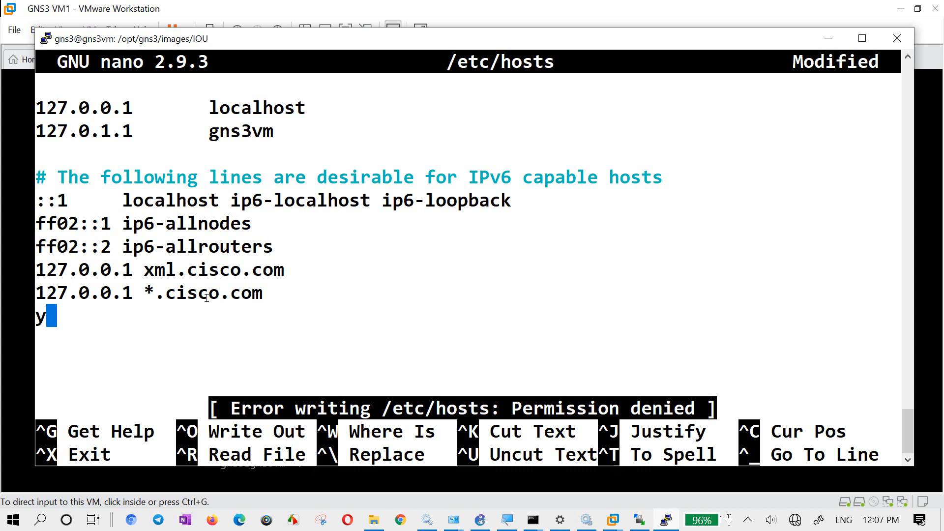
pyautogui.press('BackSpace')
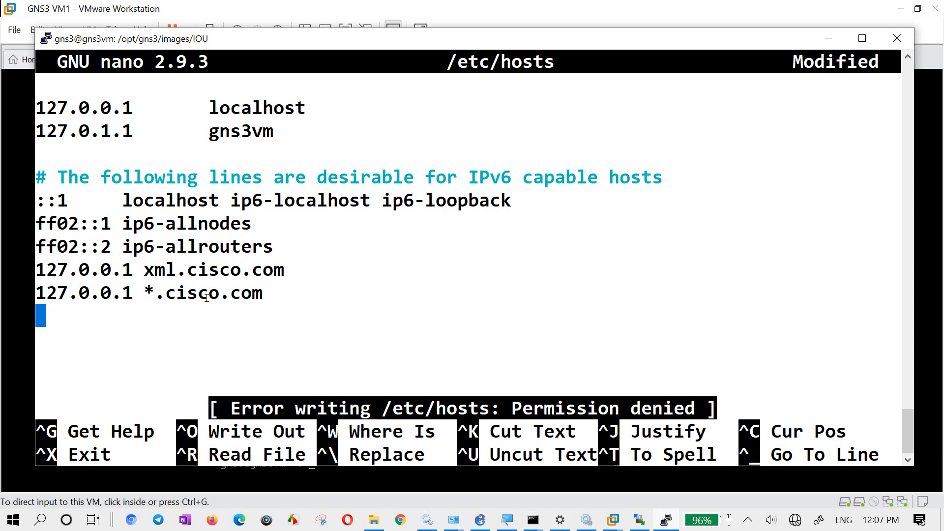
pyautogui.press('capslock')
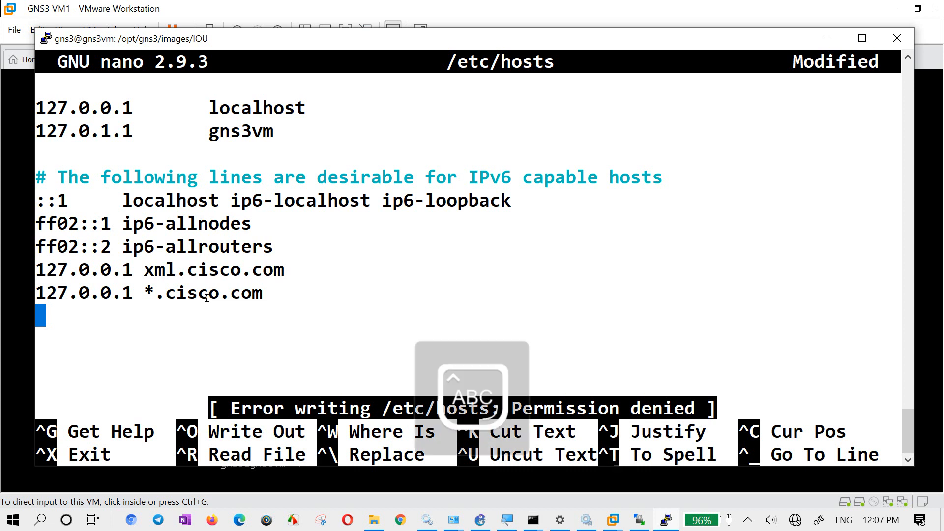
pyautogui.write('N')
pyautogui.press('Return')
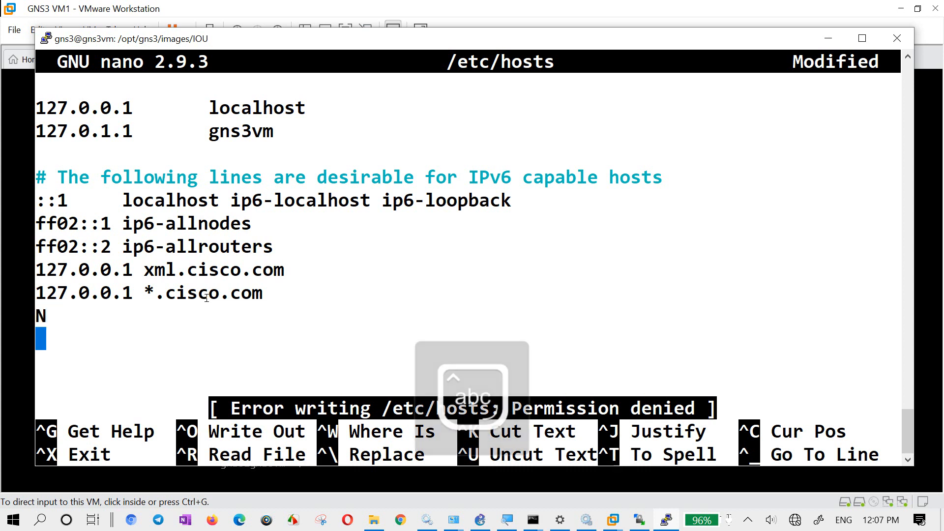
pyautogui.hotkey('ctrl', 'x')
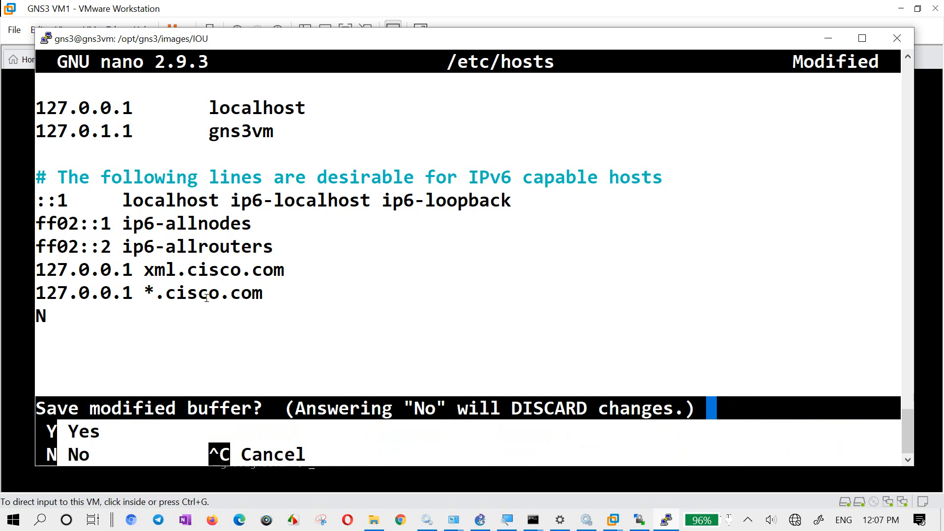
pyautogui.press('n')
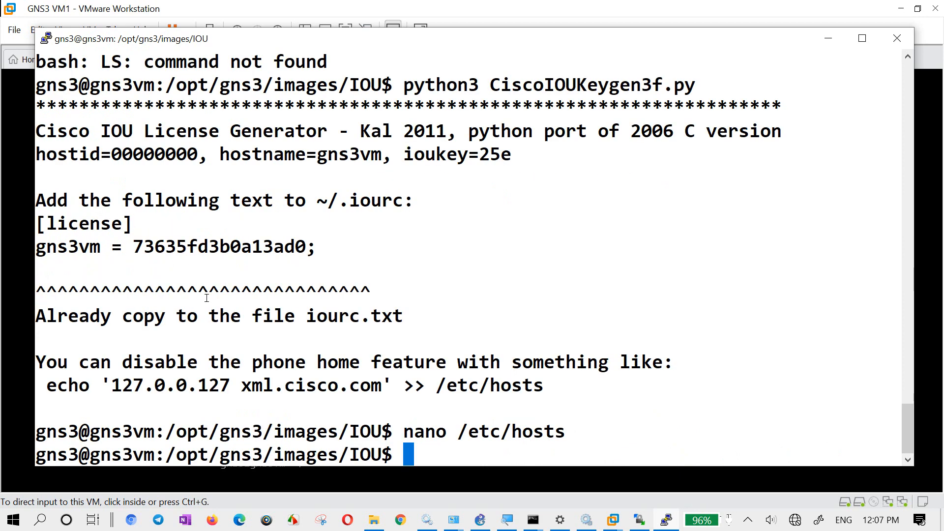
# - Reopen /etc/hosts in nano with sudo
pyautogui.press('capslock')
pyautogui.write('SU')
pyautogui.press('capslock')
pyautogui.press('BackSpace')
pyautogui.press('BackSpace')
pyautogui.write('s')
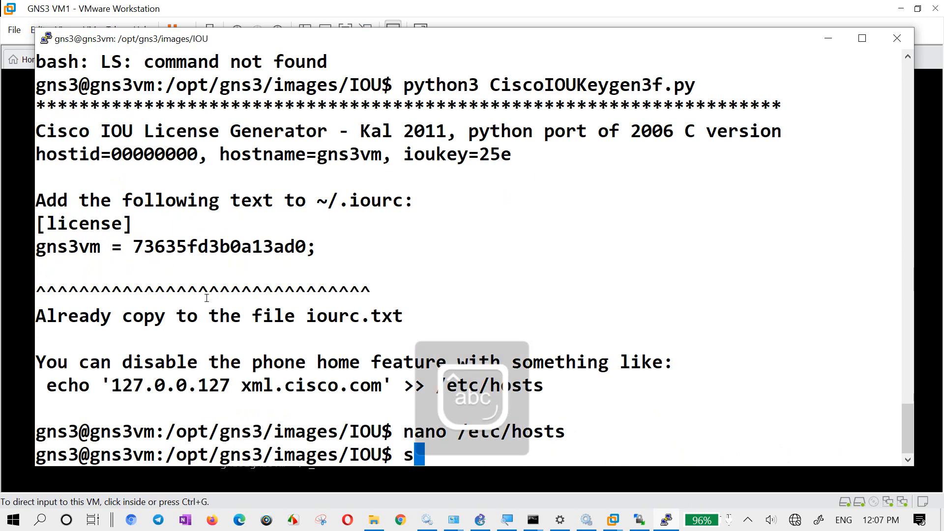
pyautogui.write('udo nano')
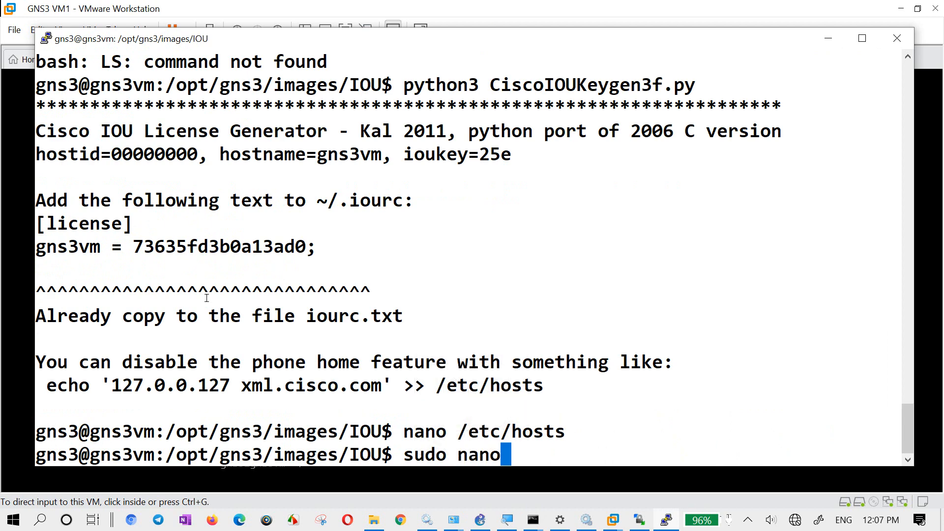
pyautogui.write(' /etc/')
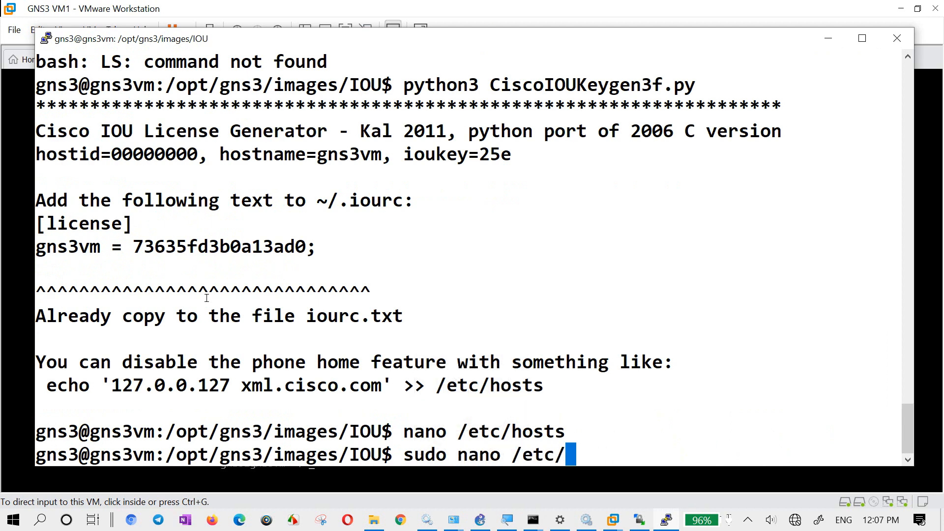
pyautogui.write('hosts')
pyautogui.press('Return')
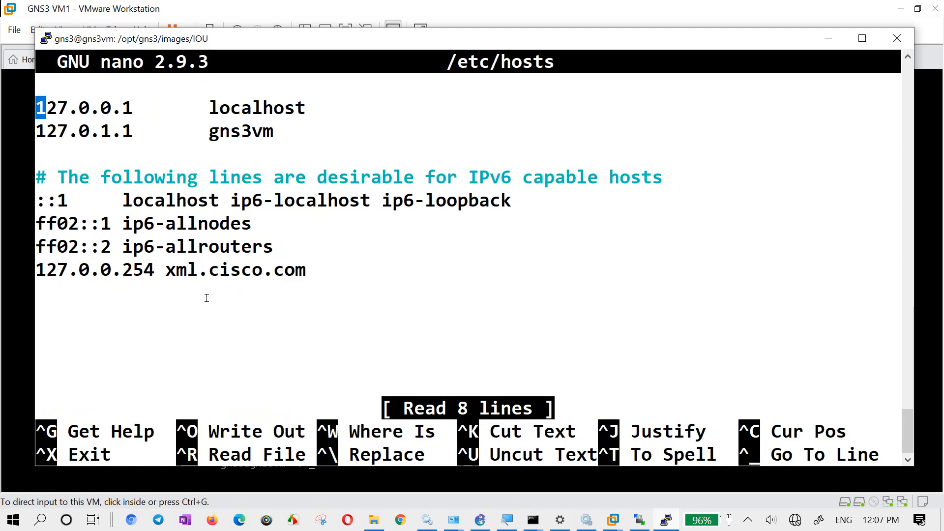
# - Insert the comment line "#maile gns3vm bypass gareko heheheh" above the xml.cisco.com entry in the hosts file
pyautogui.press('Down')
pyautogui.press('Down')
pyautogui.press('Down')
pyautogui.press('Down')
pyautogui.press('Down')
pyautogui.press('Down')
pyautogui.press('Down')
pyautogui.press('Down')
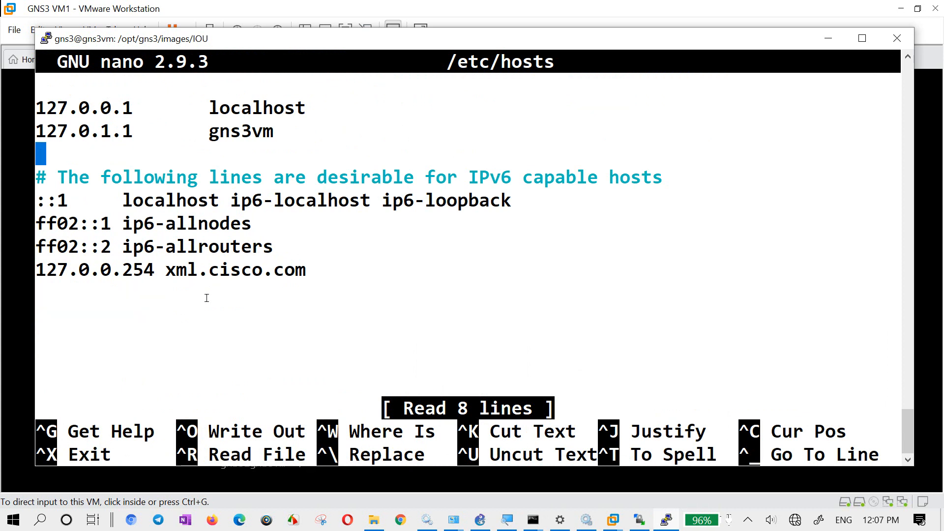
pyautogui.press('Up')
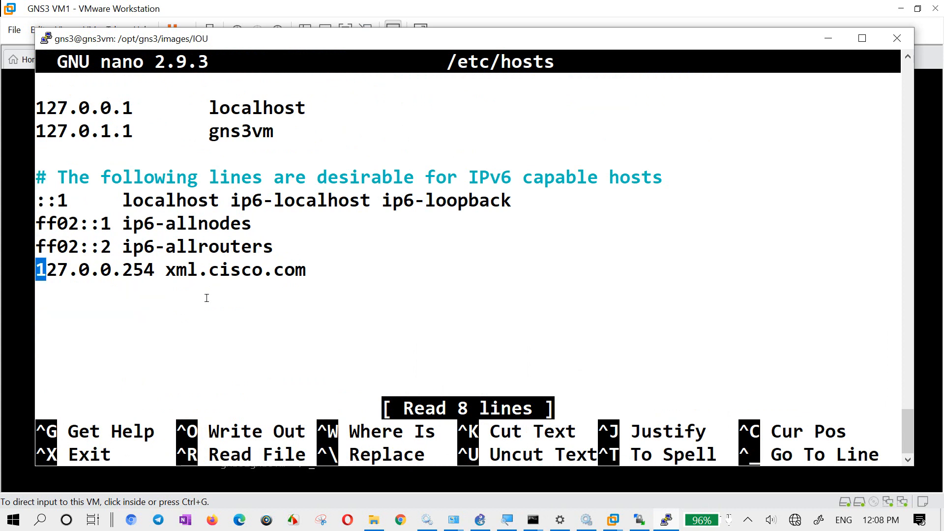
pyautogui.write('y')
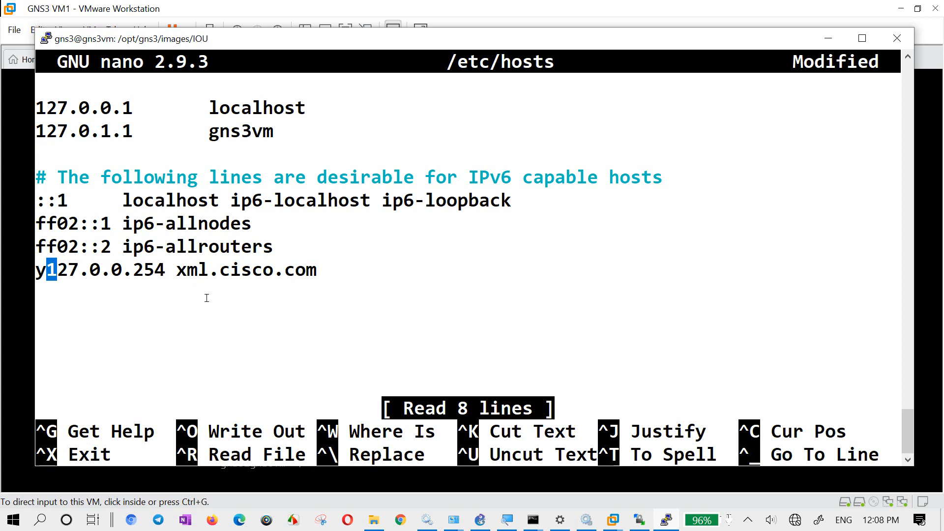
pyautogui.press('BackSpace')
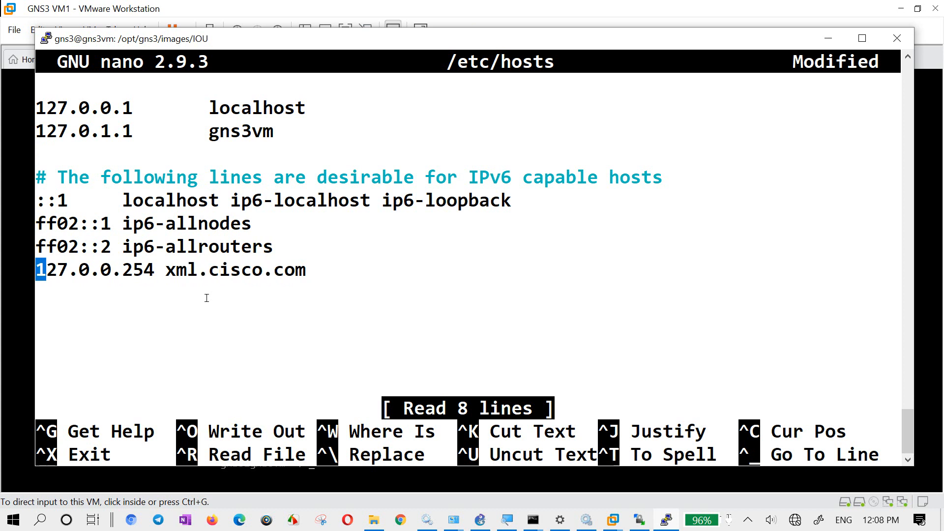
pyautogui.press('Return')
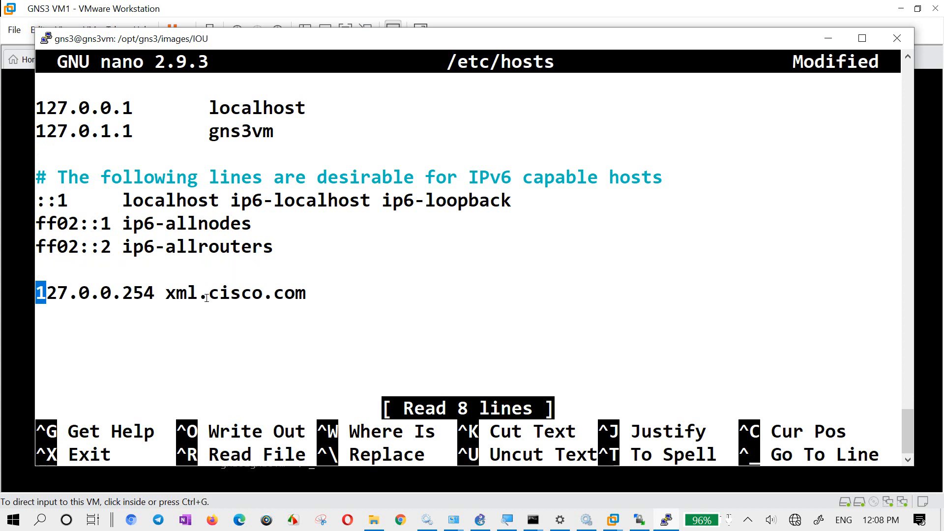
pyautogui.press('Up')
pyautogui.write('#ma')
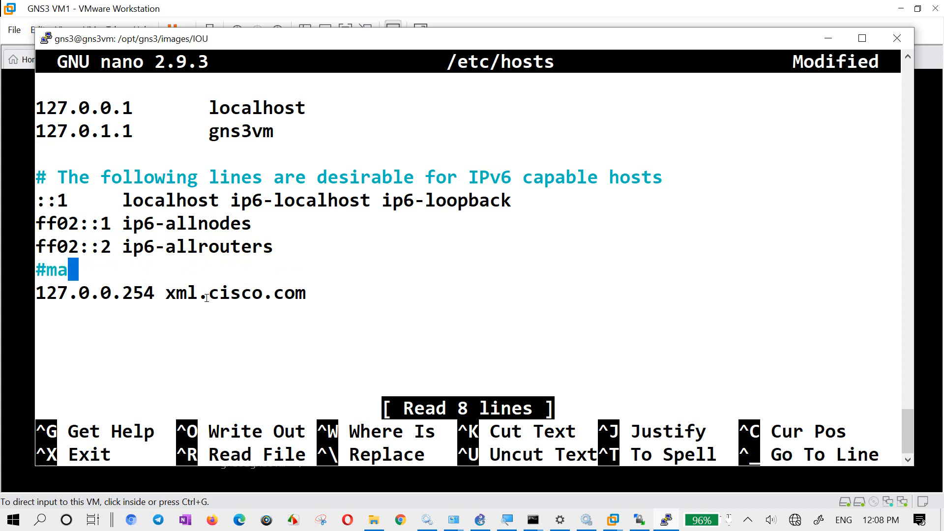
pyautogui.write('ile gns3')
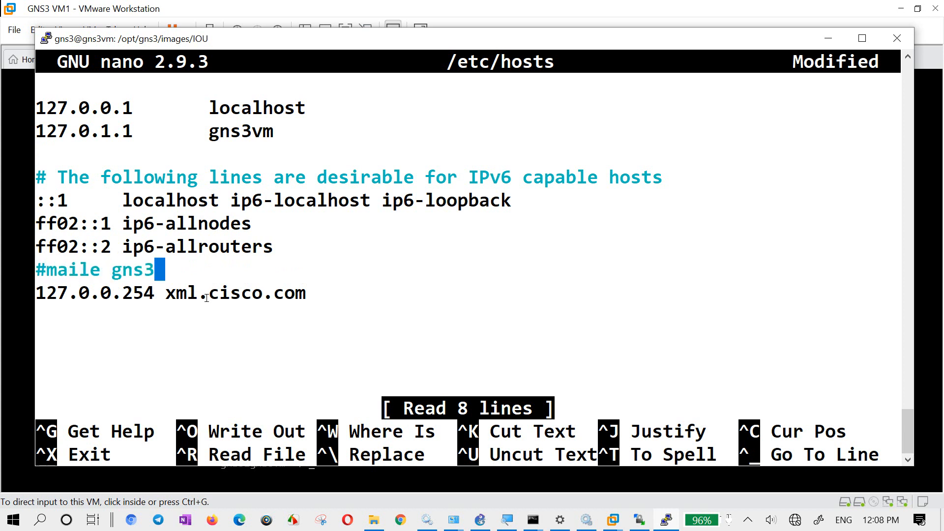
pyautogui.write('vm bypass ga')
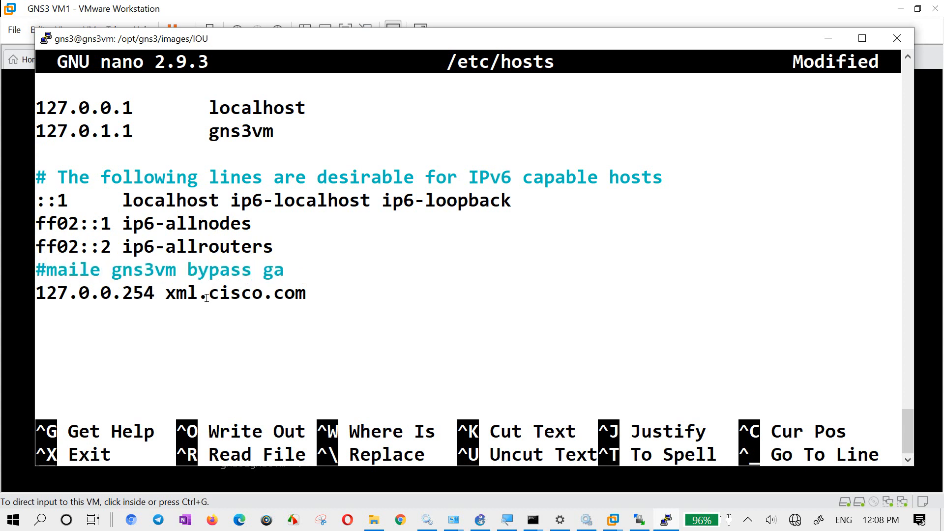
pyautogui.write('reko heheheh')
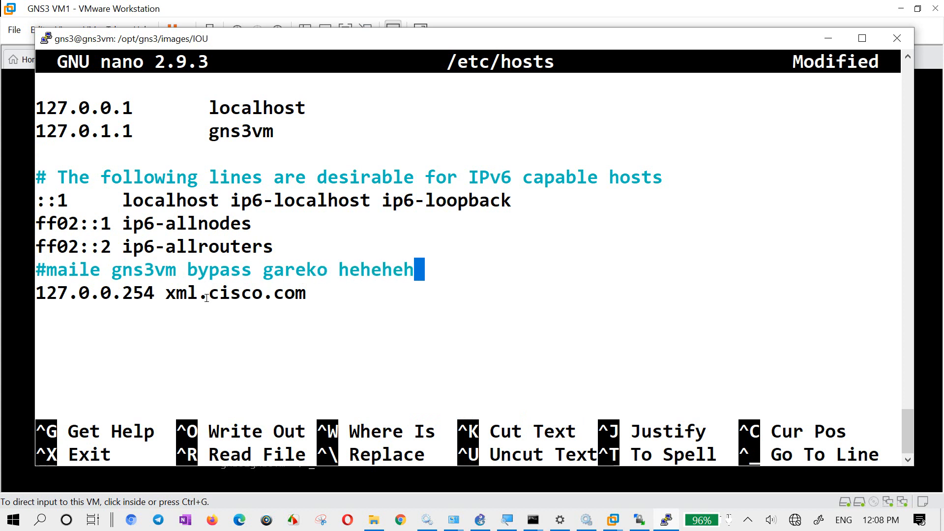
# - Save the modified hosts file under the same name and exit nano
pyautogui.hotkey('ctrl', 'x')
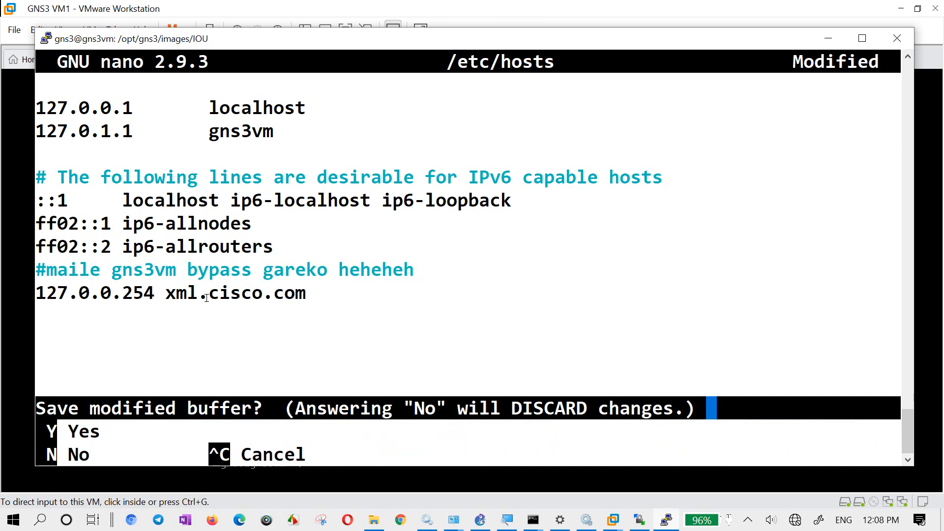
pyautogui.press('y')
pyautogui.press('Return')
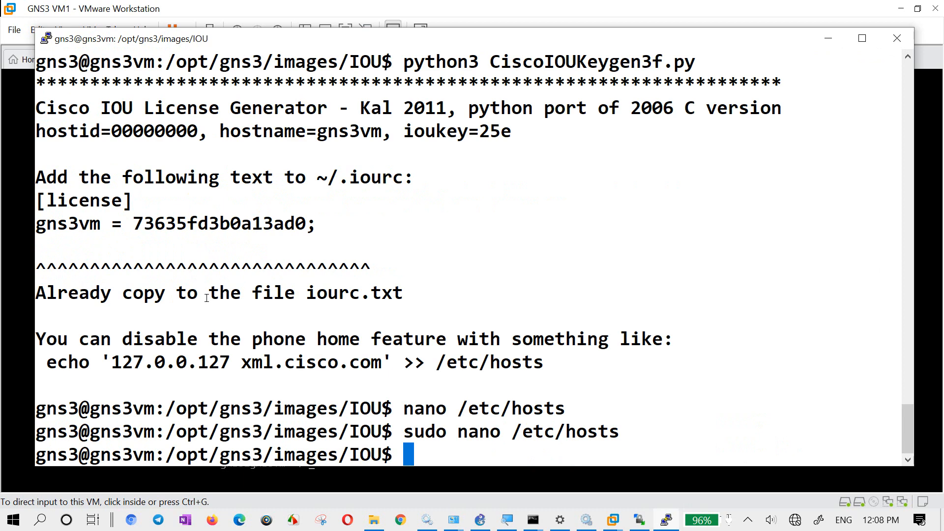
# - List the files in the IOU image folder and display the shell's command history
pyautogui.write('ls')
pyautogui.press('Return')
pyautogui.write('history')
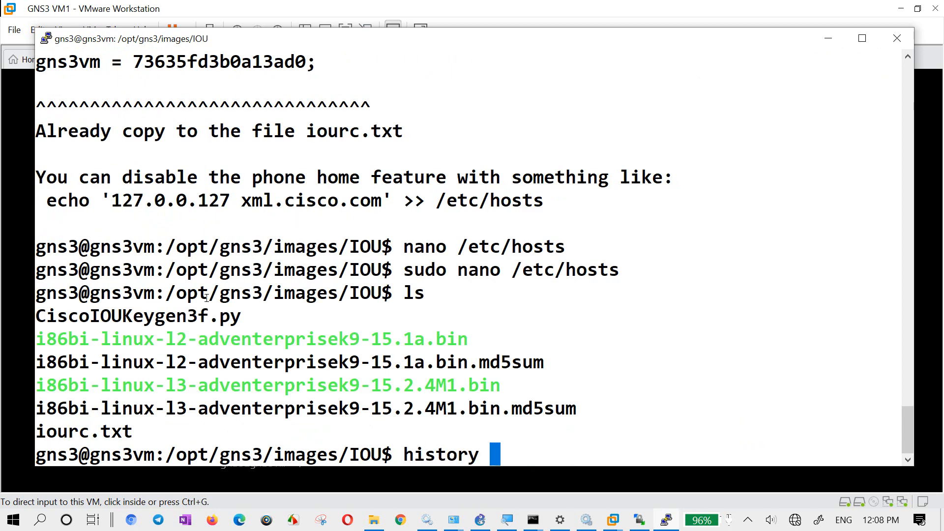
pyautogui.press('Return')
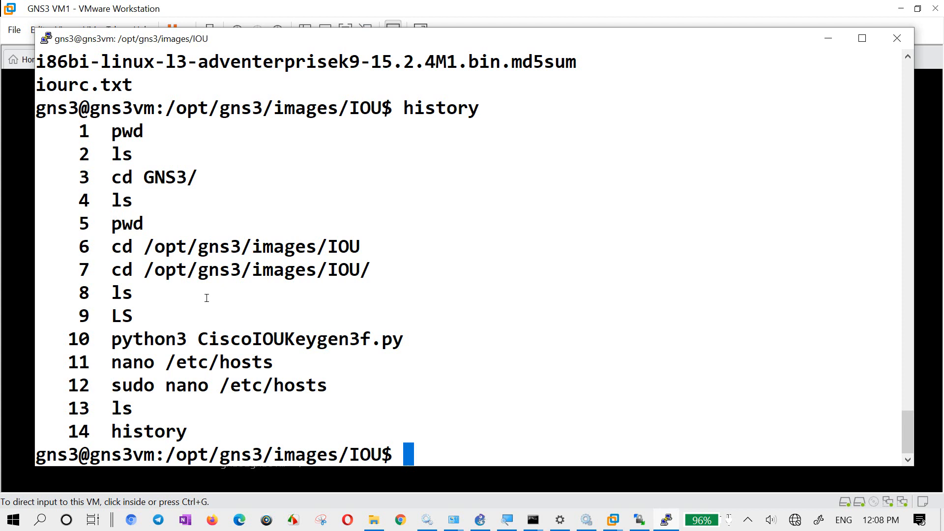
pyautogui.write('ls')
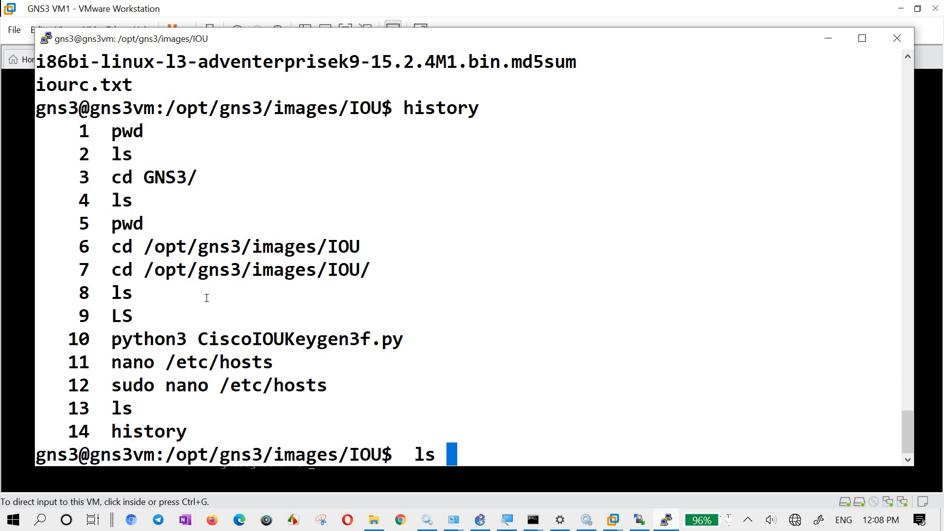
pyautogui.press('Return')
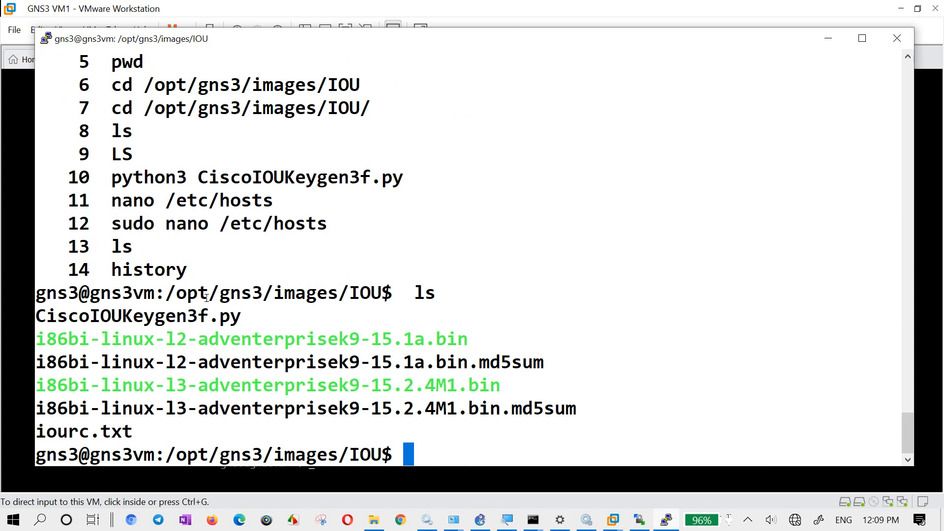
pyautogui.press('Return')
pyautogui.press('Return')
pyautogui.press('Return')
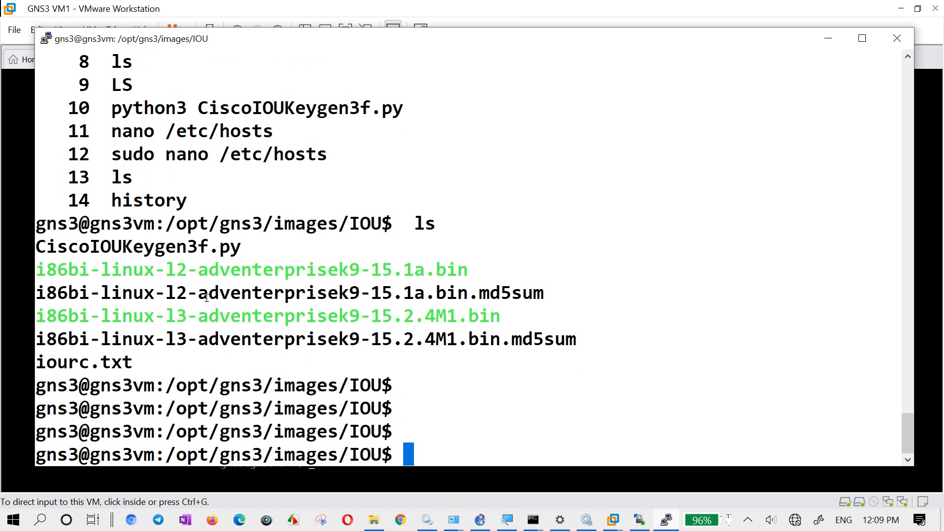
pyautogui.press('Return')
pyautogui.press('Return')
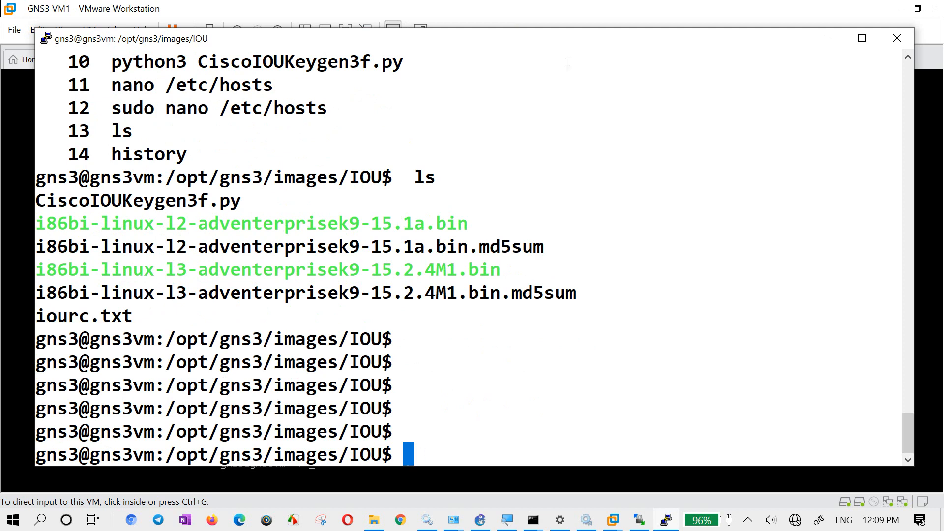
# - Minimize the SSH terminal and VMware Workstation windows to return to GNS3
pyautogui.moveTo(550, 35); pyautogui.dragTo(541, 54)
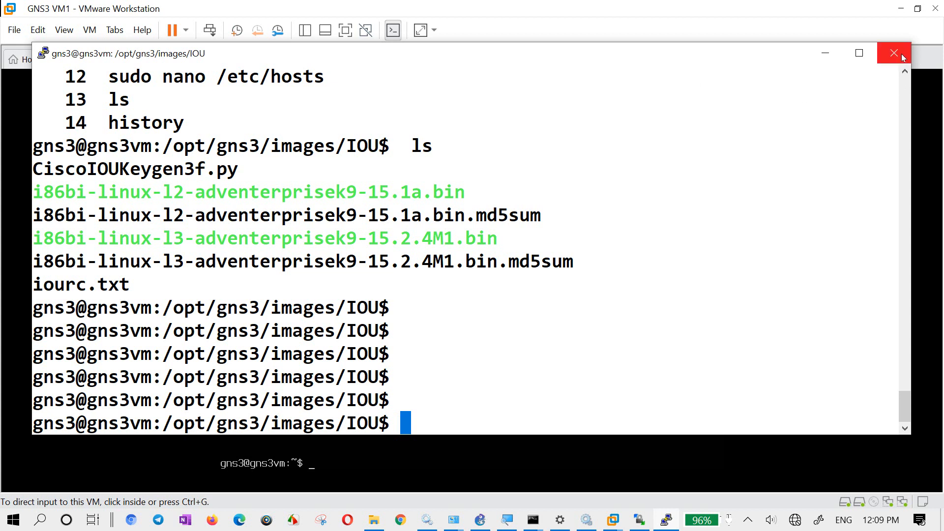
pyautogui.moveTo(797, 59)
pyautogui.mouseDown()
pyautogui.moveTo(807, 59)
pyautogui.moveTo(795, 64)
pyautogui.mouseUp()
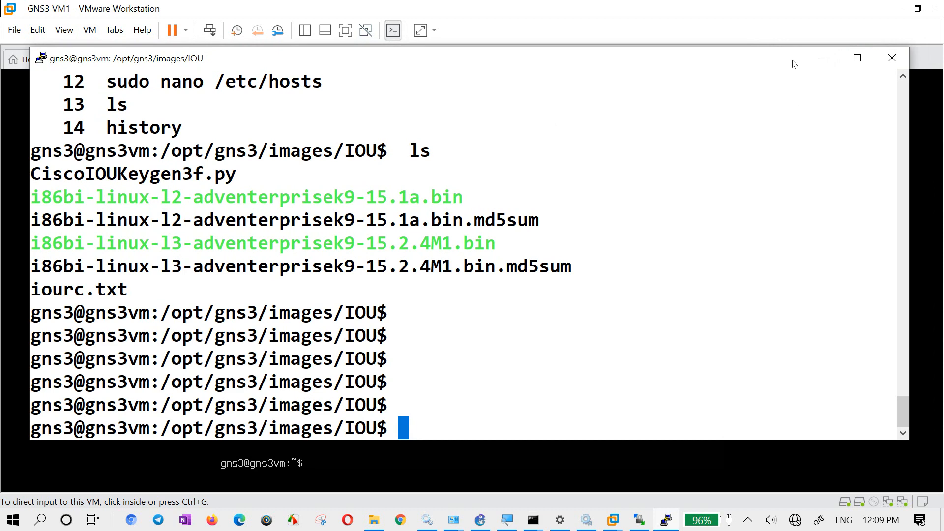
pyautogui.click(824, 62)
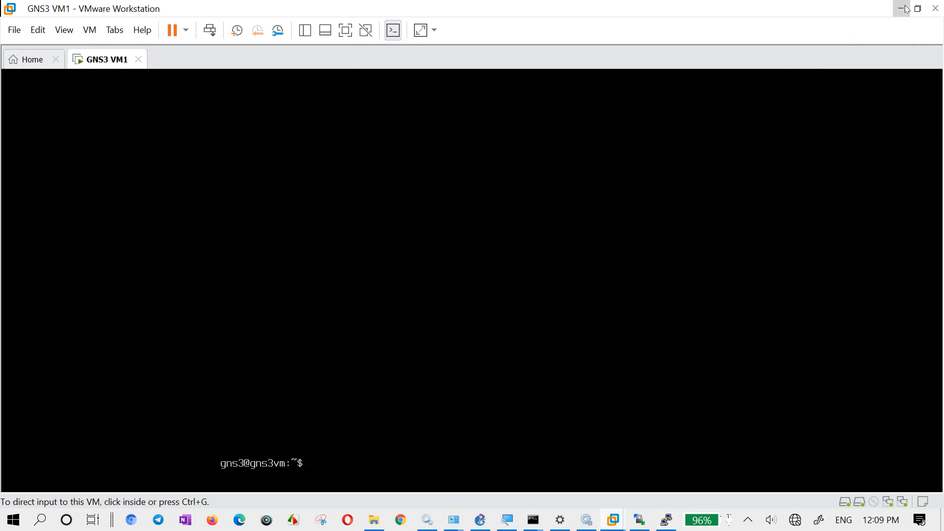
pyautogui.click(905, 9)
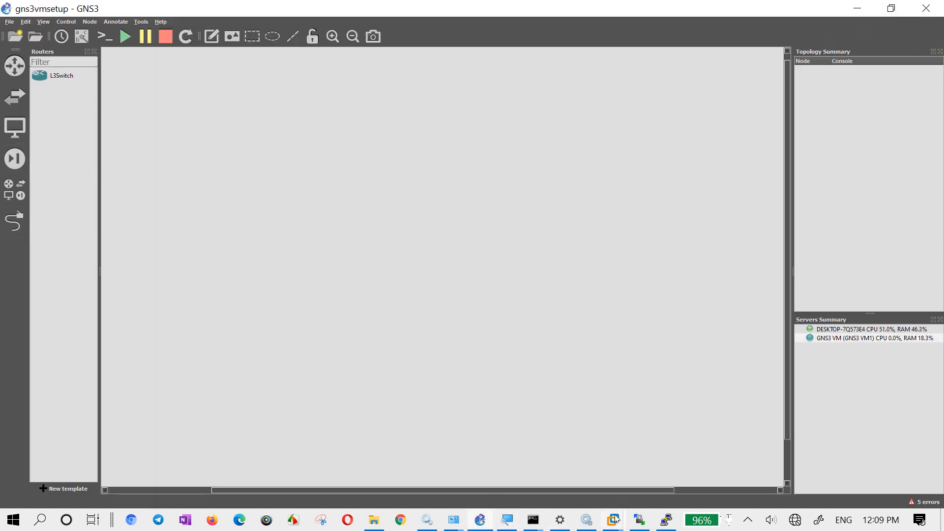
# - Switch to WinSCP, check iourc.txt in the remote /opt/gns3/images/IOU folder, and minimize WinSCP
pyautogui.click(639, 520)
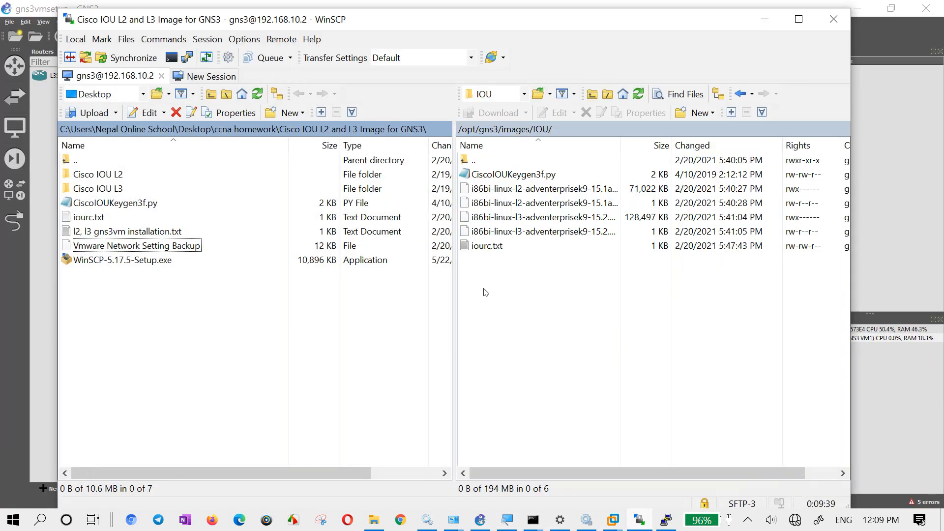
pyautogui.click(486, 245)
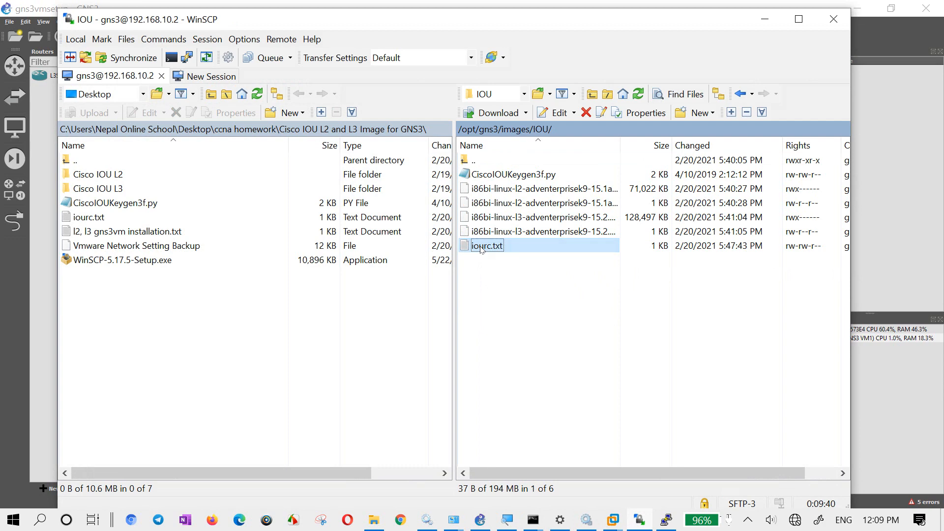
pyautogui.moveTo(261, 156); pyautogui.dragTo(82, 121)
pyautogui.click(857, 86)
pyautogui.click(765, 19)
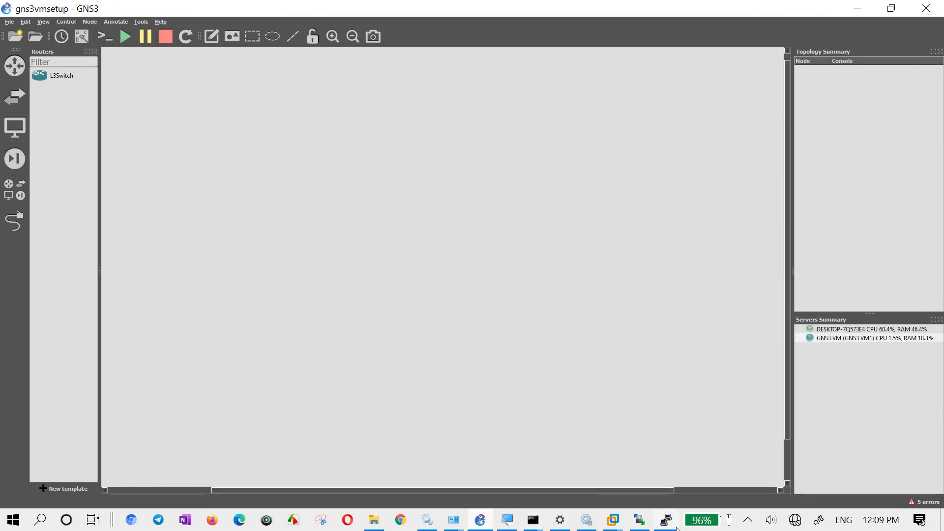
# - Bring GNS3 to the front and open its Preferences
pyautogui.click(487, 521)
pyautogui.click(484, 520)
pyautogui.click(25, 21)
pyautogui.click(43, 71)
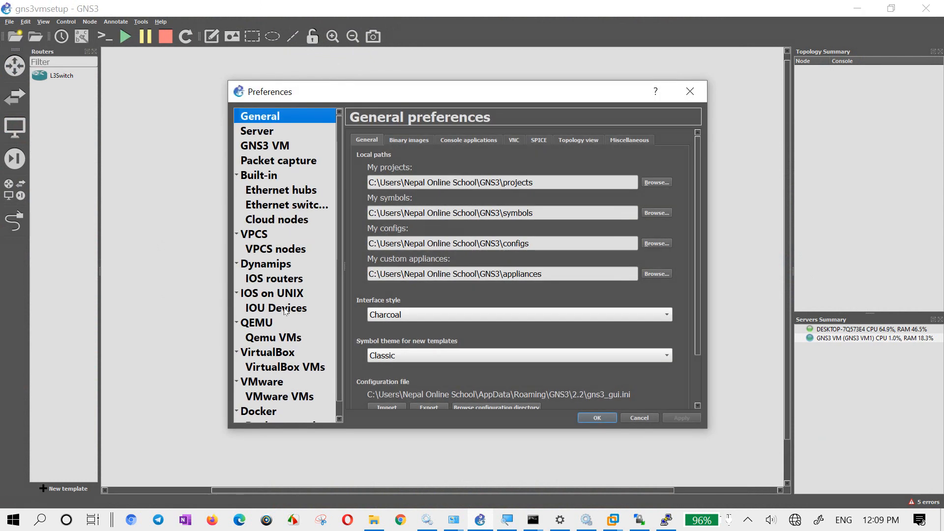
# - Close the Preferences window without changes and place an L3Switch node in the upper part of the workspace
pyautogui.click(286, 280)
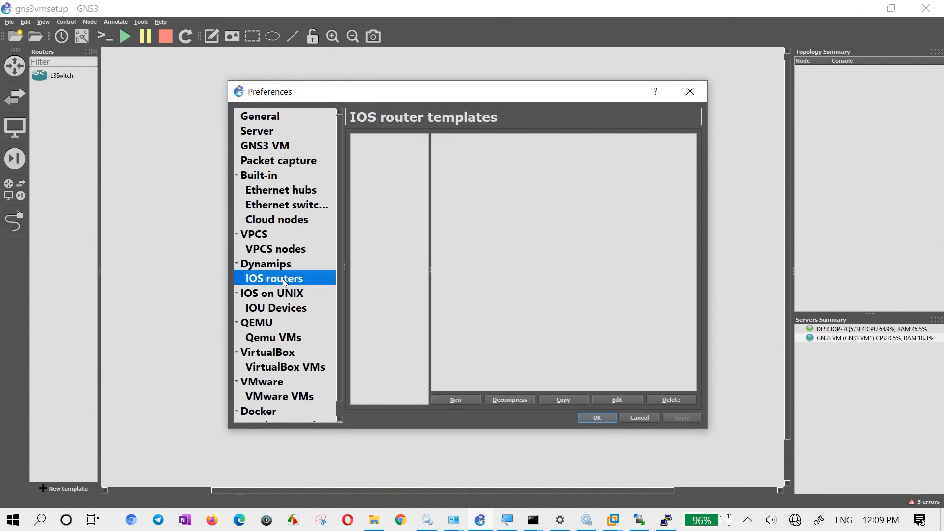
pyautogui.click(688, 94)
pyautogui.moveTo(52, 76); pyautogui.dragTo(255, 161)
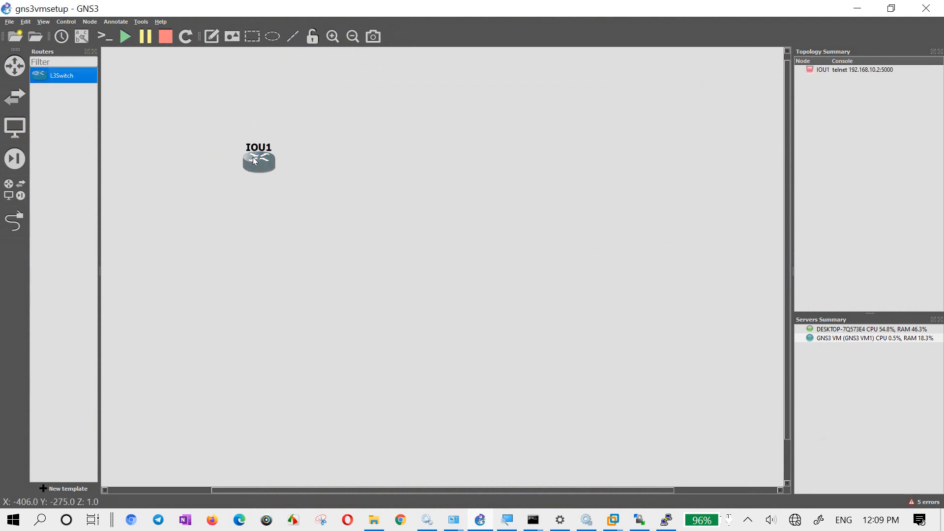
# - Try to start the IOU1 node and dismiss the resulting message
pyautogui.rightClick(254, 161)
pyautogui.click(288, 202)
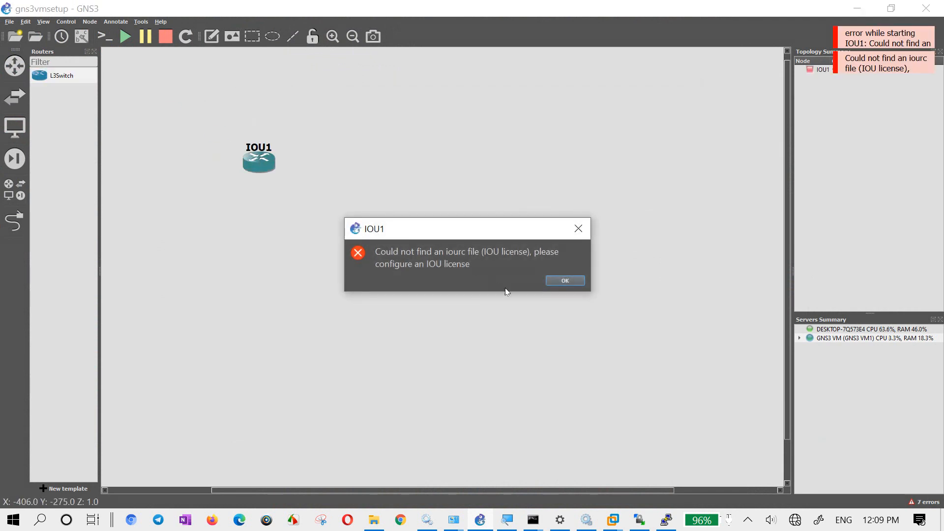
pyautogui.click(566, 281)
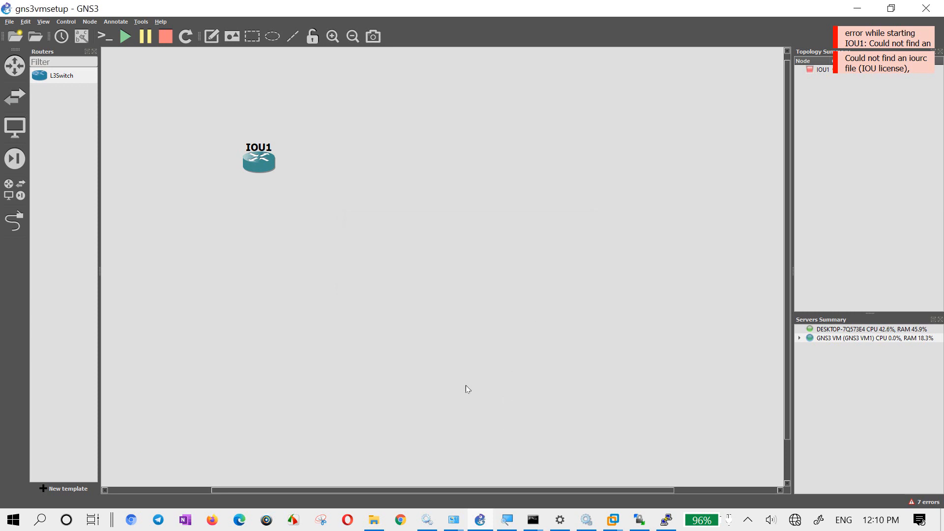
pyautogui.moveTo(222, 251); pyautogui.dragTo(355, 288)
# - Open the IOS on UNIX preferences that hold the IOU licence setting
pyautogui.click(26, 22)
pyautogui.click(67, 67)
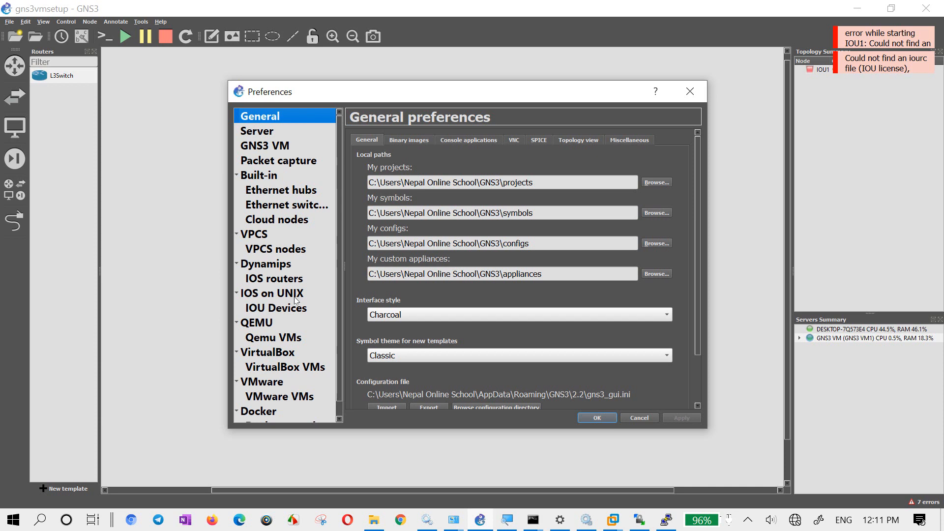
pyautogui.click(503, 161)
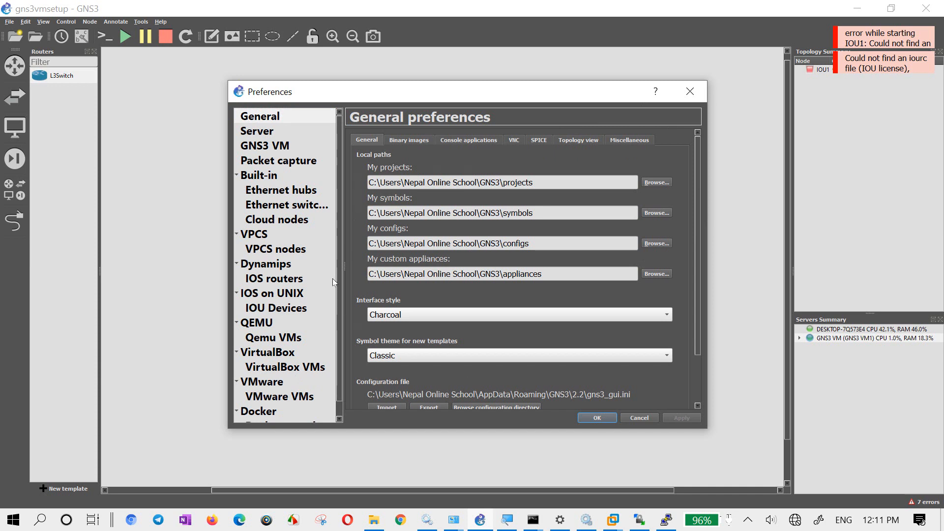
pyautogui.click(281, 294)
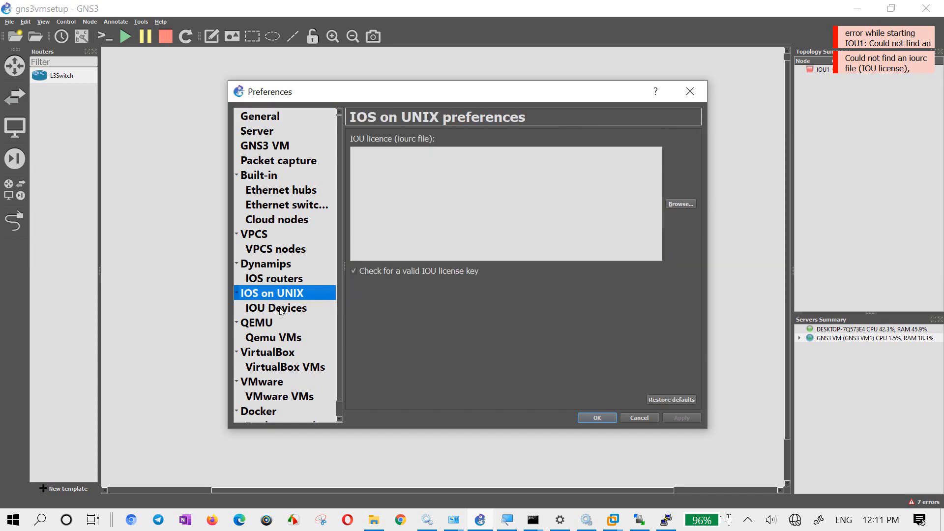
# - Load iourc.txt from Desktop\ccna homework\Cisco IOU L2 and L3 Image for GNS3 as the IOU licence and save the preferences
pyautogui.click(687, 204)
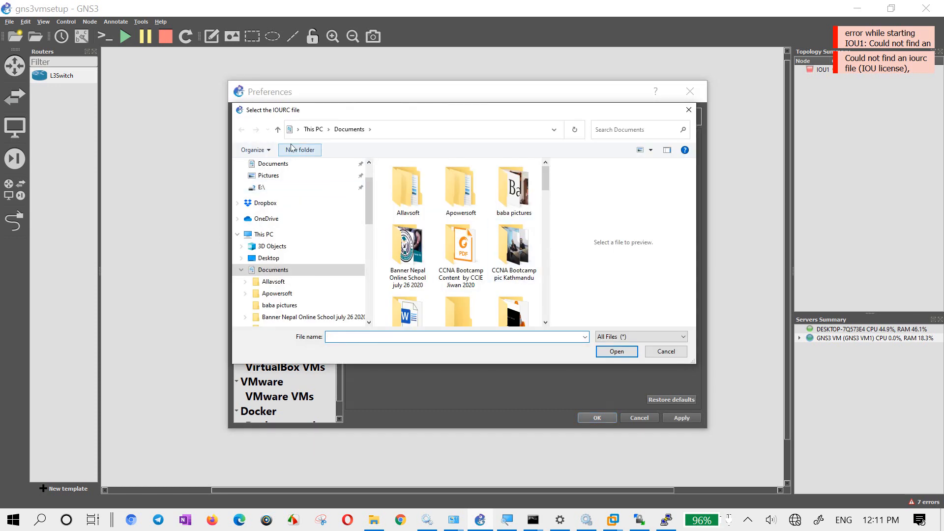
pyautogui.click(275, 258)
pyautogui.doubleClick(595, 111)
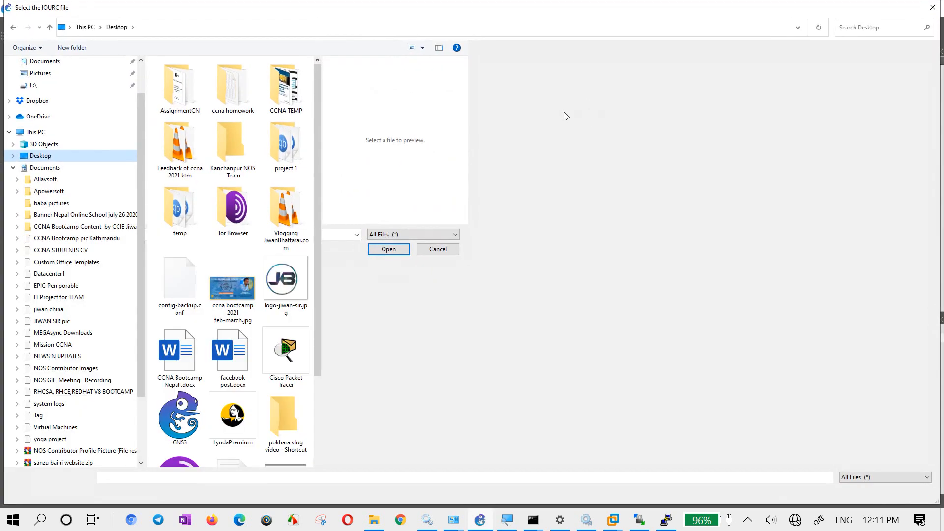
pyautogui.doubleClick(224, 98)
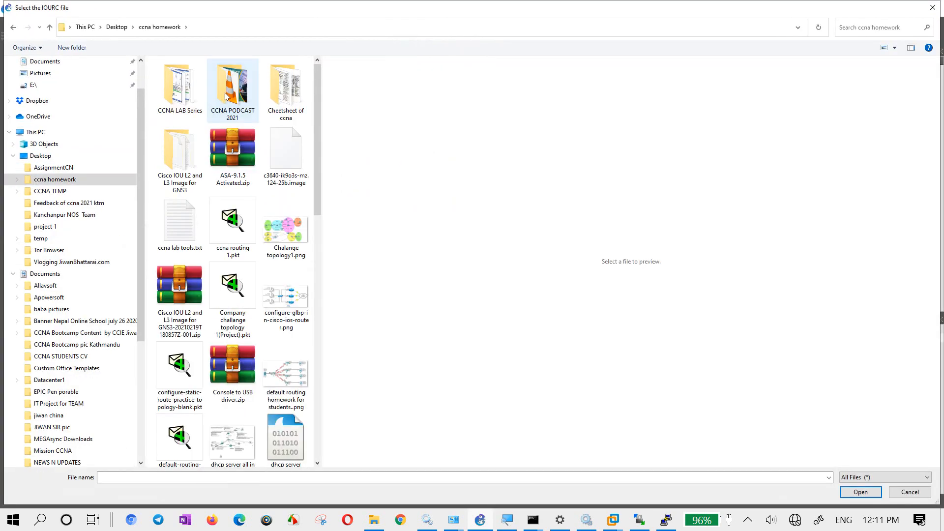
pyautogui.doubleClick(189, 183)
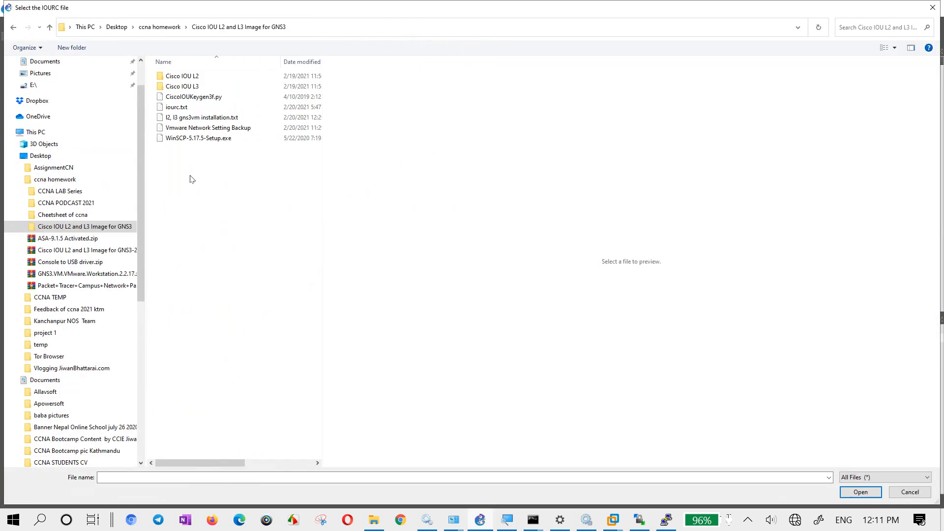
pyautogui.doubleClick(190, 111)
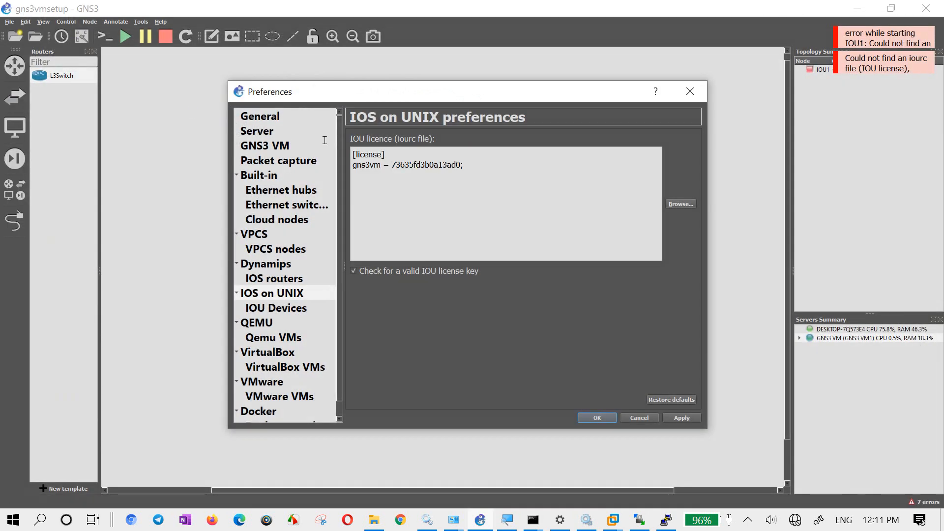
pyautogui.moveTo(488, 196); pyautogui.dragTo(316, 127)
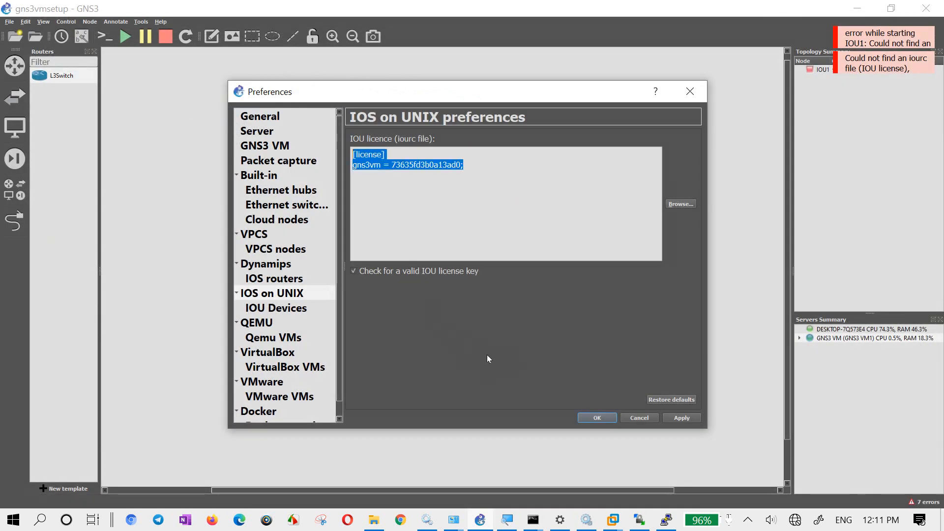
pyautogui.click(595, 417)
# - Start the IOU1 node and open its console
pyautogui.rightClick(255, 167)
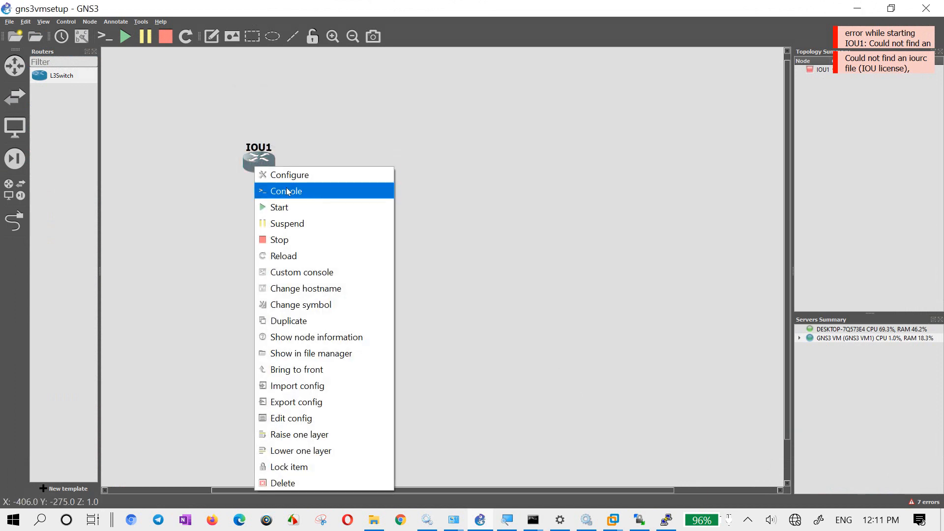
pyautogui.click(291, 208)
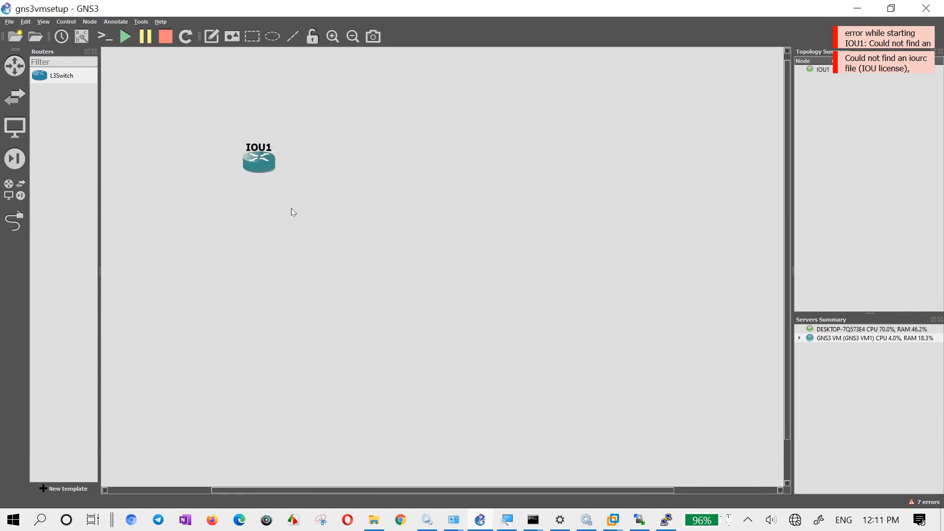
pyautogui.rightClick(261, 158)
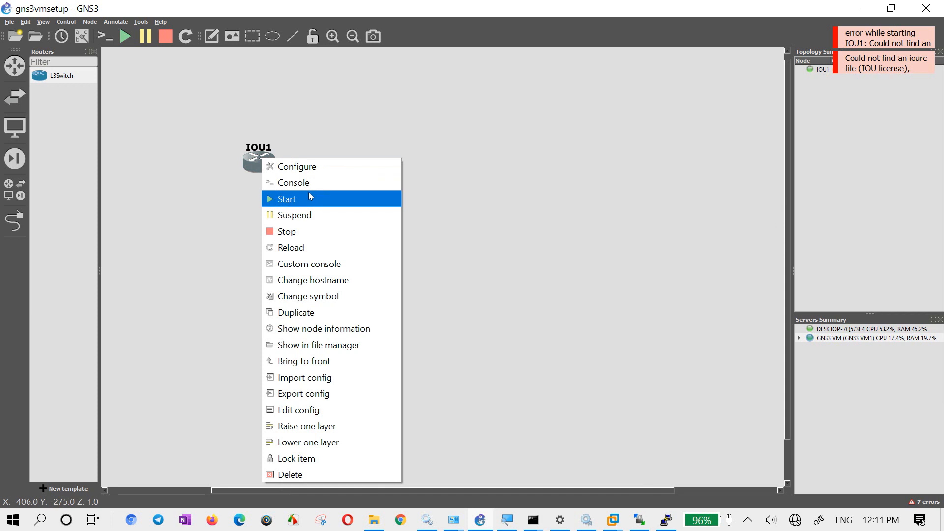
pyautogui.click(309, 196)
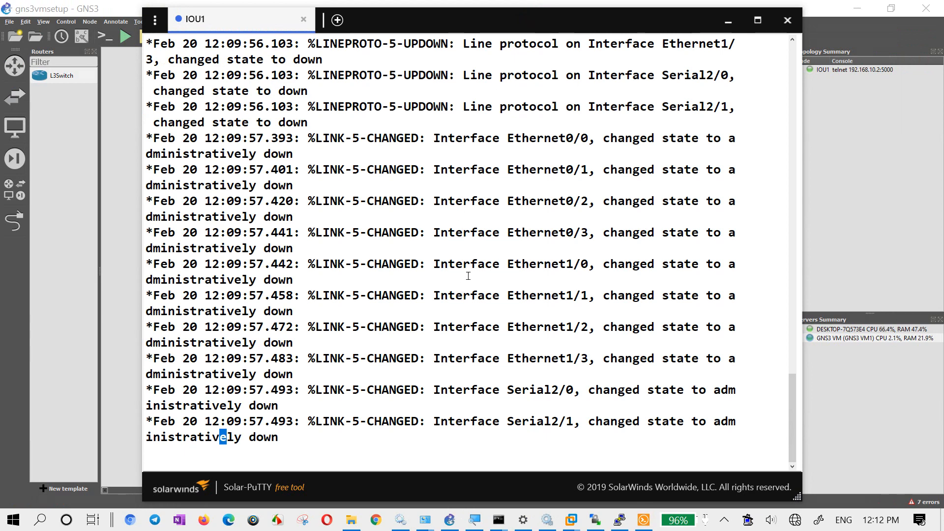
# - Display the IOS version information on IOU1 with sh version
pyautogui.press('Return')
pyautogui.press('Return')
pyautogui.press('Return')
pyautogui.press('Return')
pyautogui.write('sh v')
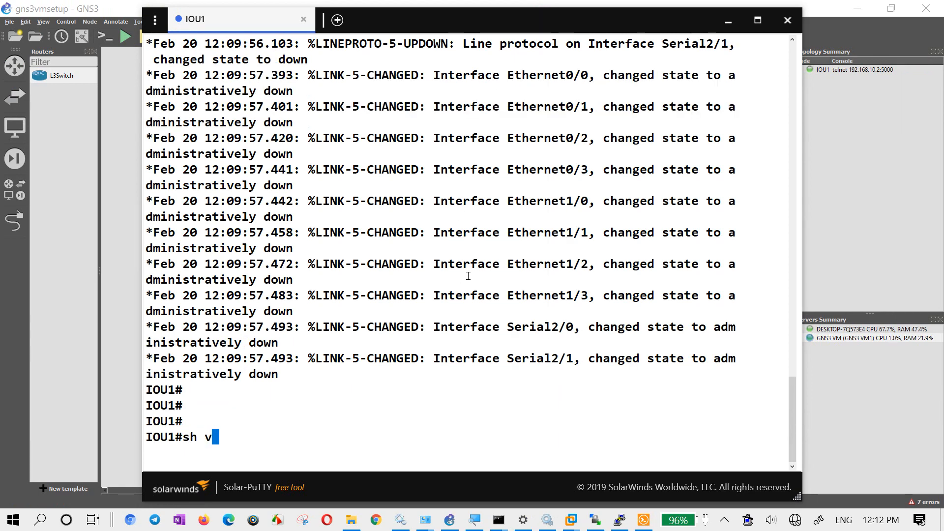
pyautogui.press('Tab')
pyautogui.write('er')
pyautogui.press('Tab')
pyautogui.press('Return')
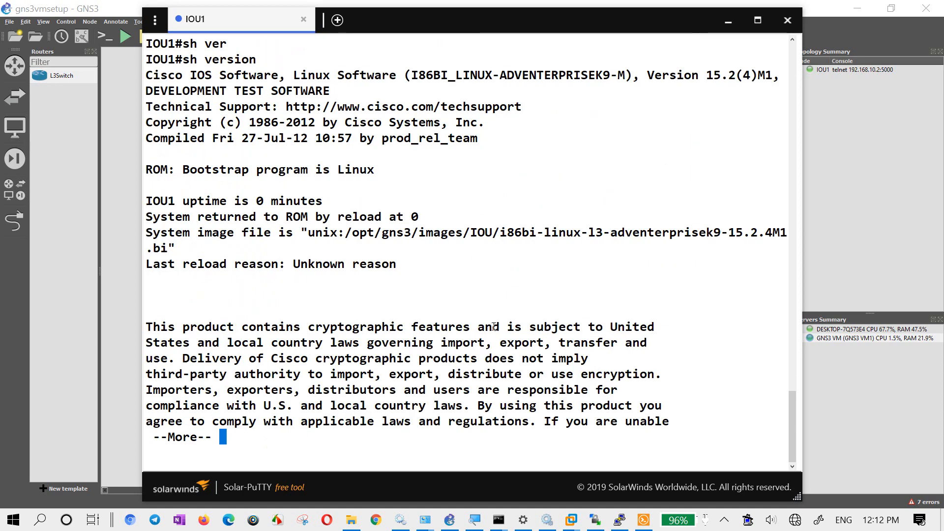
# - Examine the software image name, version number and cryptographic notice in the version output
pyautogui.moveTo(219, 71); pyautogui.dragTo(353, 74)
pyautogui.moveTo(432, 75); pyautogui.dragTo(622, 75)
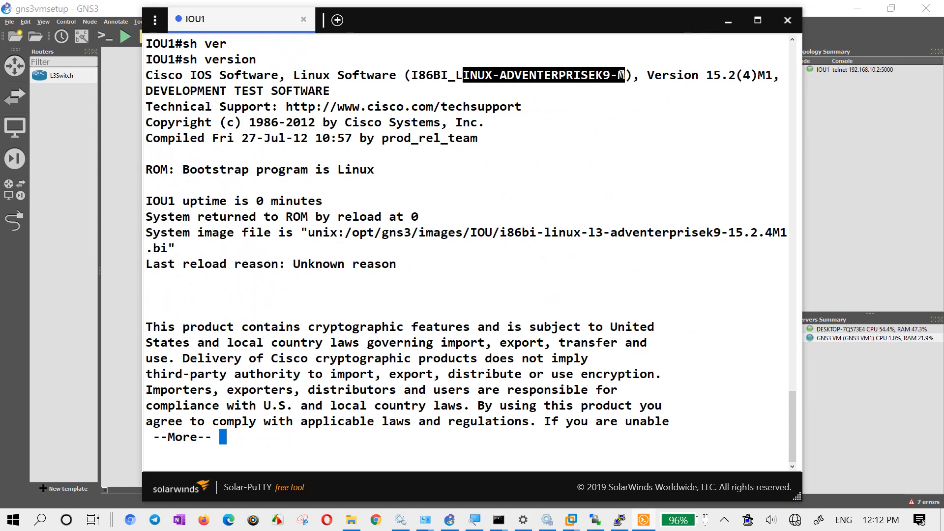
pyautogui.moveTo(707, 75); pyautogui.dragTo(726, 75)
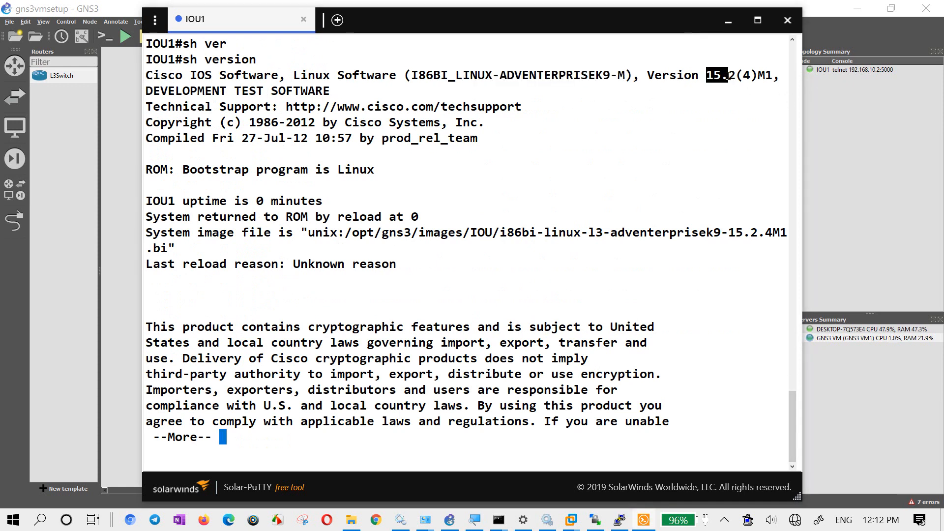
pyautogui.moveTo(220, 91); pyautogui.dragTo(326, 91)
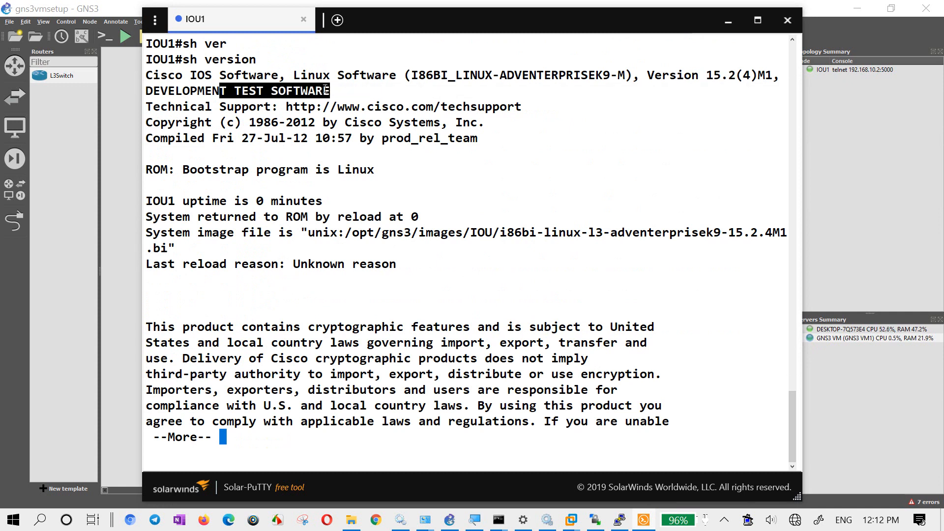
pyautogui.moveTo(183, 329); pyautogui.dragTo(651, 327)
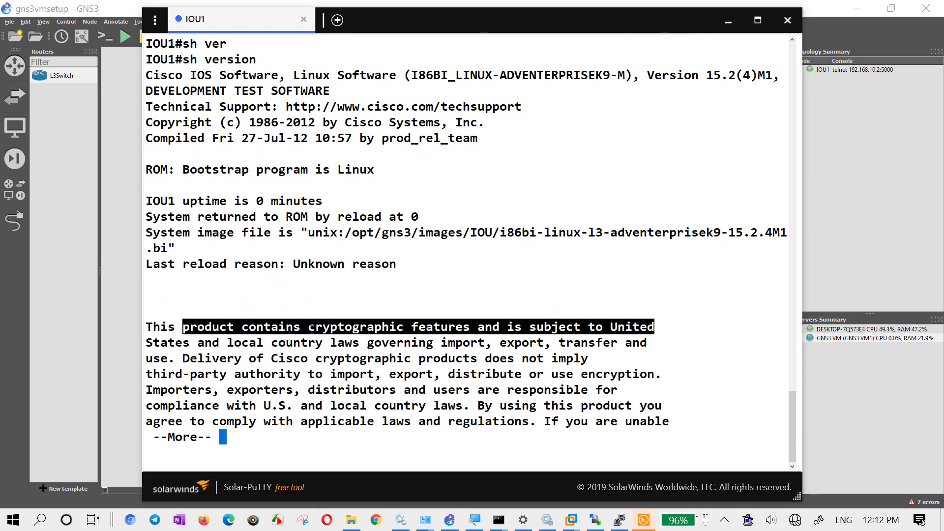
pyautogui.moveTo(227, 343); pyautogui.dragTo(486, 344)
pyautogui.moveTo(227, 343); pyautogui.dragTo(320, 348)
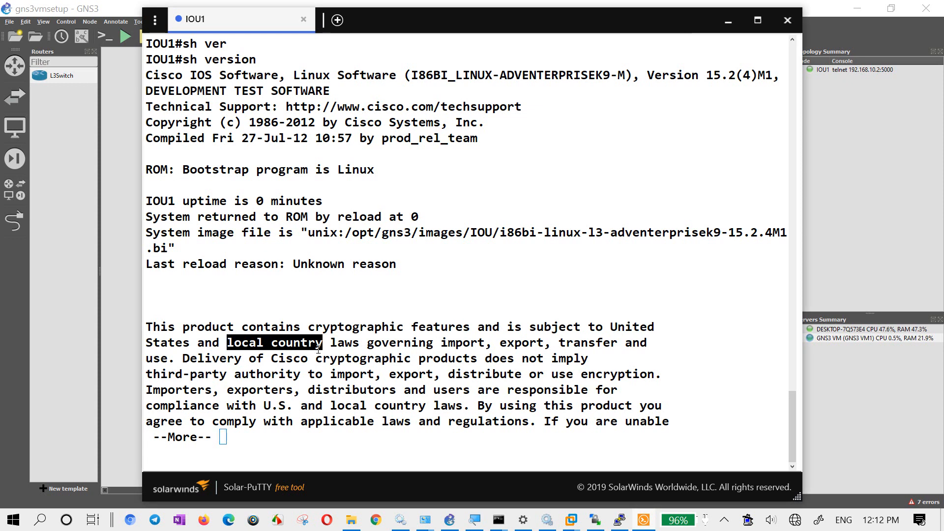
pyautogui.click(359, 288)
# - Page to the end of the version output and examine the export-law link and assistance contact
pyautogui.press('Return')
pyautogui.press('Return')
pyautogui.press('Return')
pyautogui.press('Return')
pyautogui.press('Return')
pyautogui.press('Return')
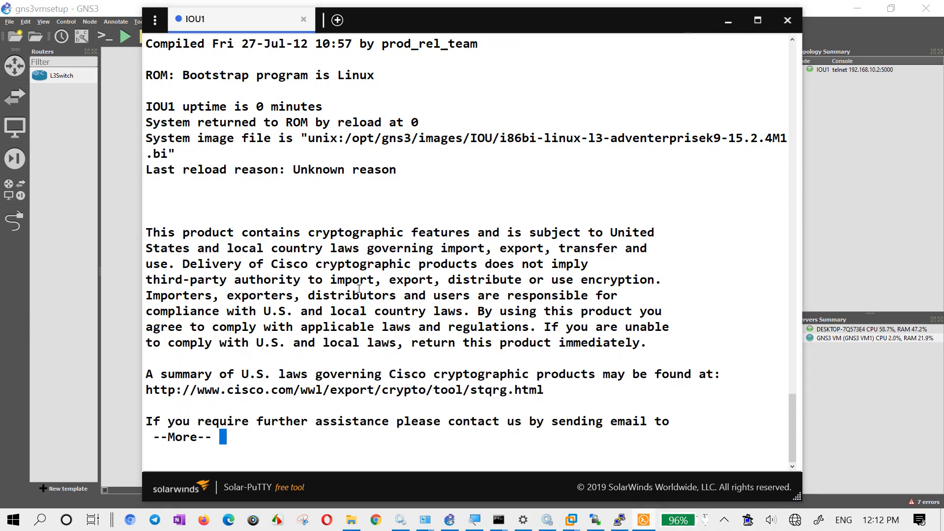
pyautogui.press('Return')
pyautogui.press('Return')
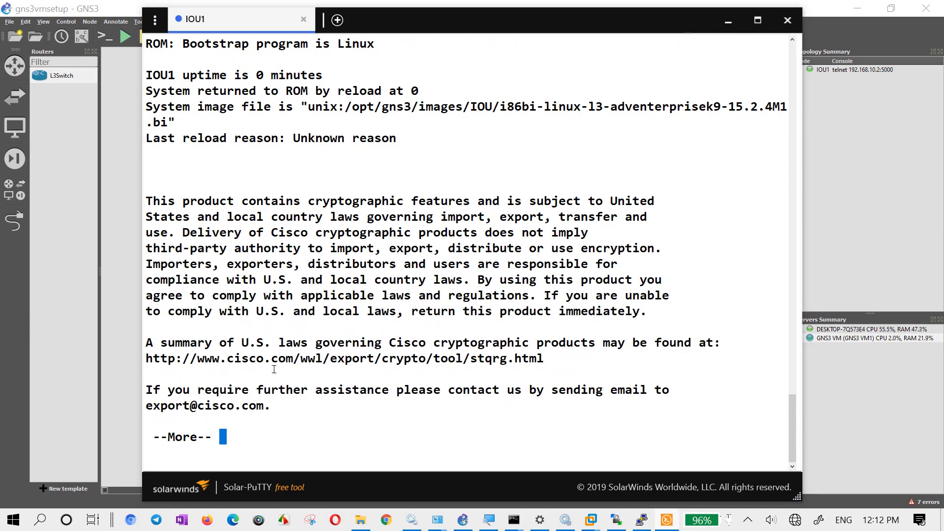
pyautogui.moveTo(256, 358); pyautogui.dragTo(537, 358)
pyautogui.click(507, 305)
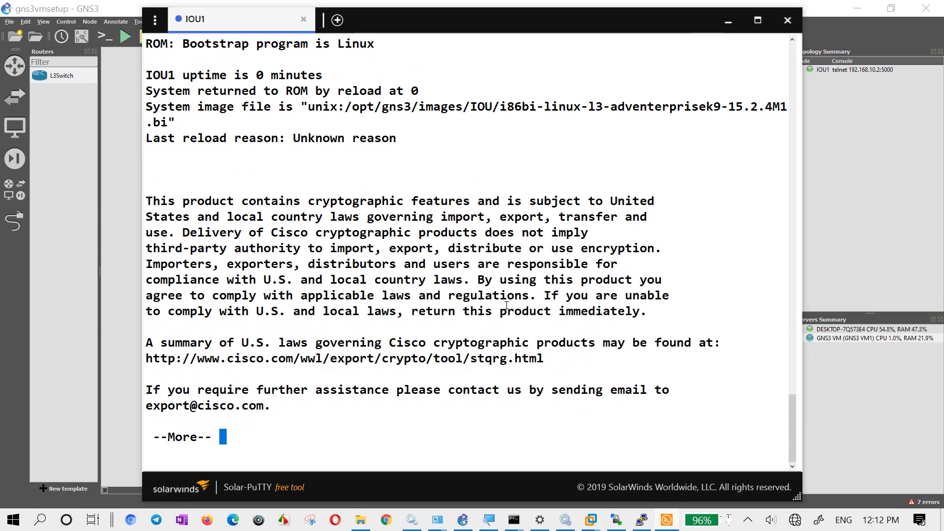
pyautogui.press('space')
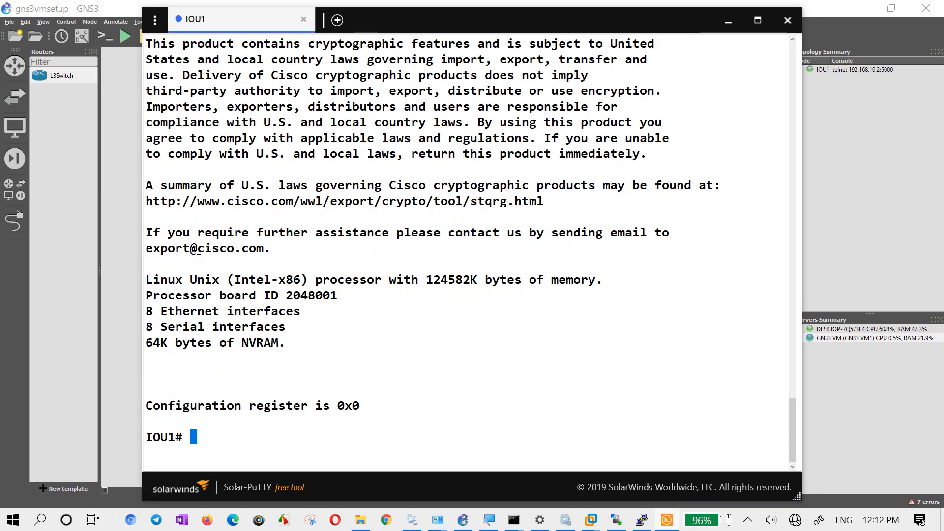
pyautogui.moveTo(278, 249); pyautogui.dragTo(148, 246)
pyautogui.moveTo(235, 234); pyautogui.dragTo(367, 235)
pyautogui.moveTo(306, 251); pyautogui.dragTo(147, 247)
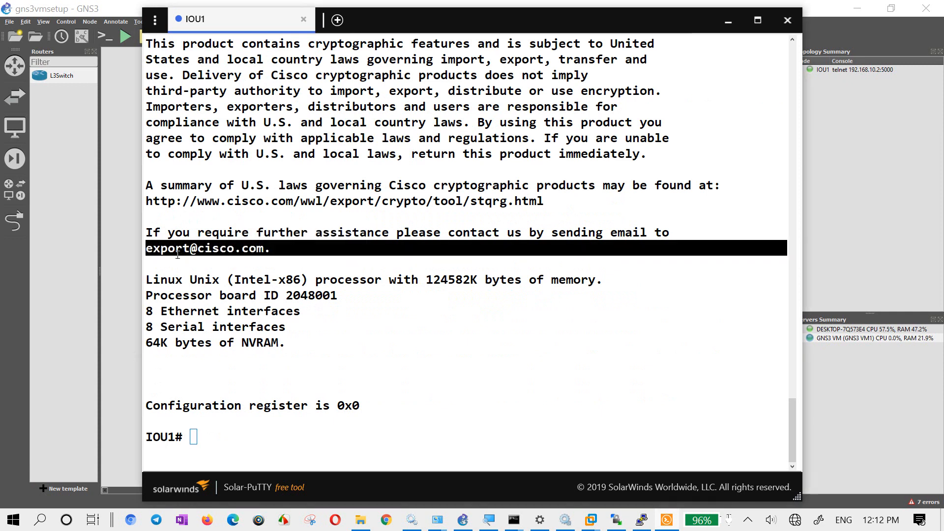
pyautogui.click(181, 256)
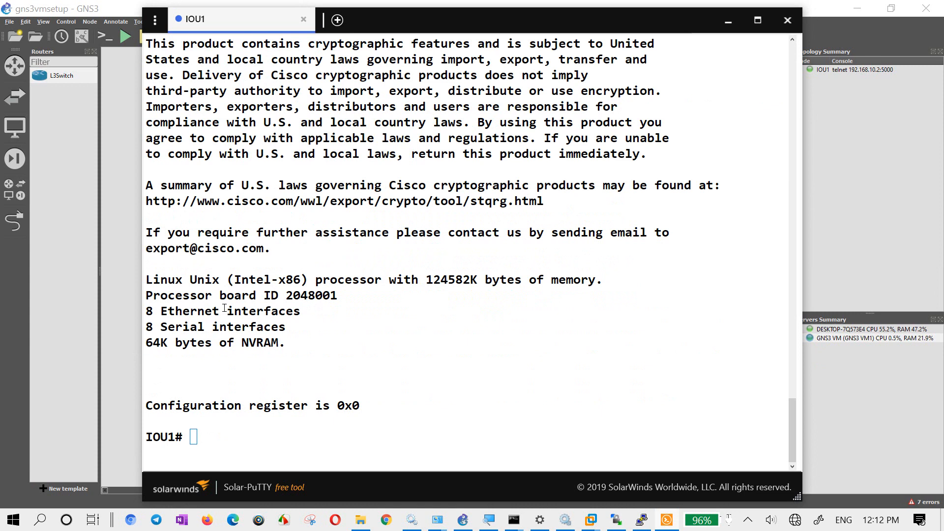
pyautogui.click(321, 358)
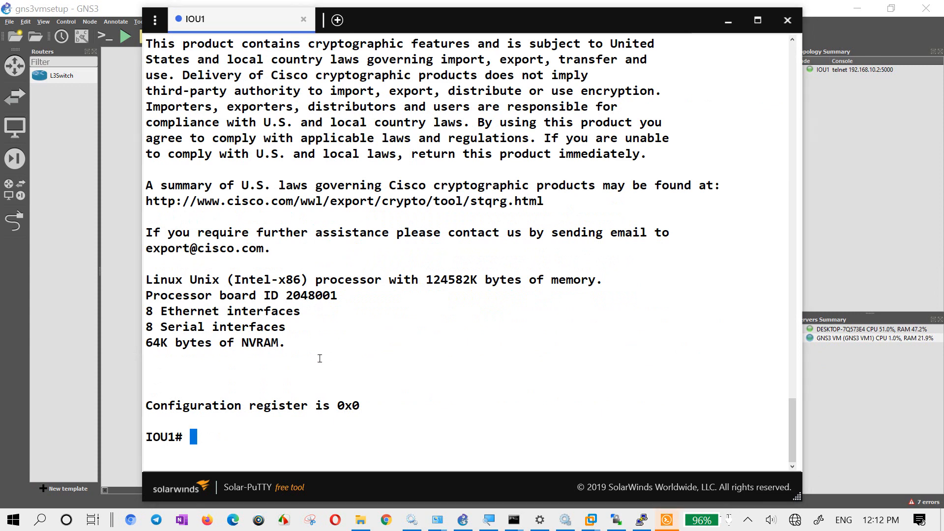
# - Try to list the VLANs on IOU1 with sh vl br and sh vlan
pyautogui.press('Return')
pyautogui.press('Return')
pyautogui.press('Return')
pyautogui.write('sh vl br')
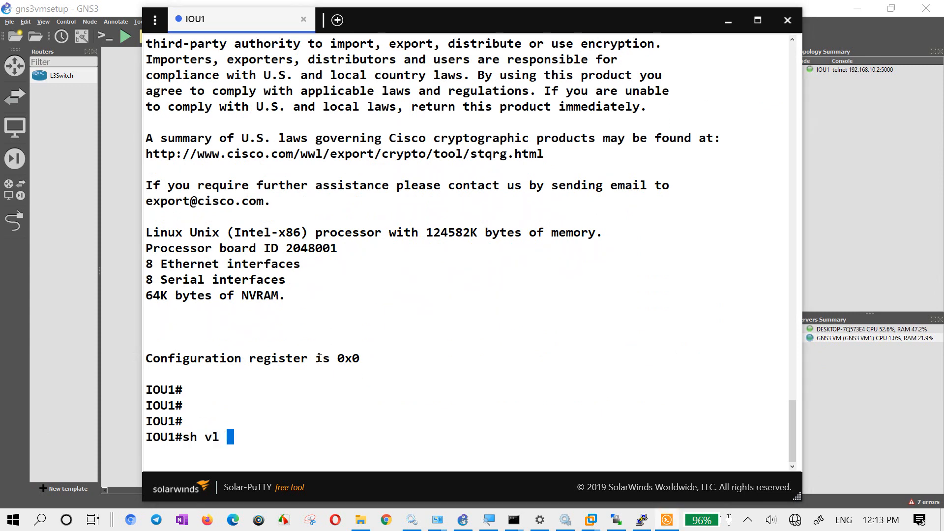
pyautogui.press('Return')
pyautogui.press('BackSpace')
pyautogui.press('BackSpace')
pyautogui.press('BackSpace')
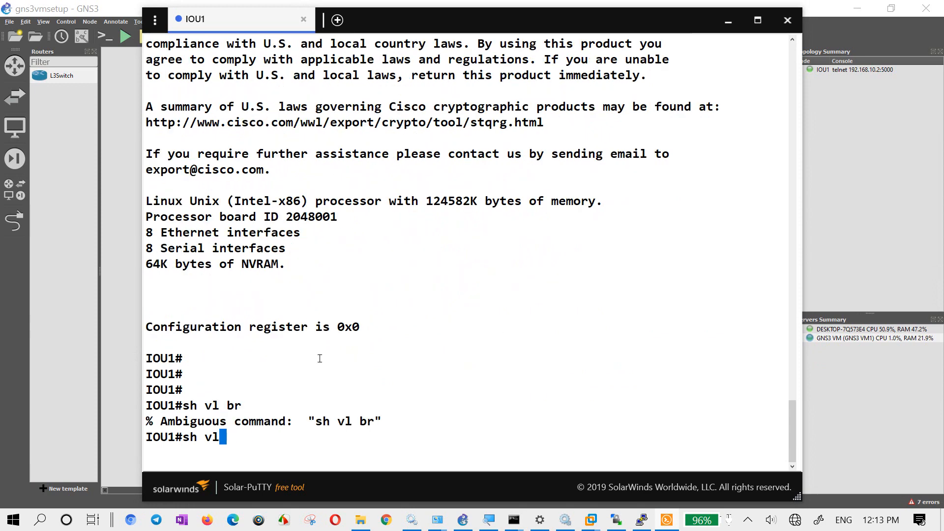
pyautogui.press('Tab')
pyautogui.press('Tab')
pyautogui.press('Return')
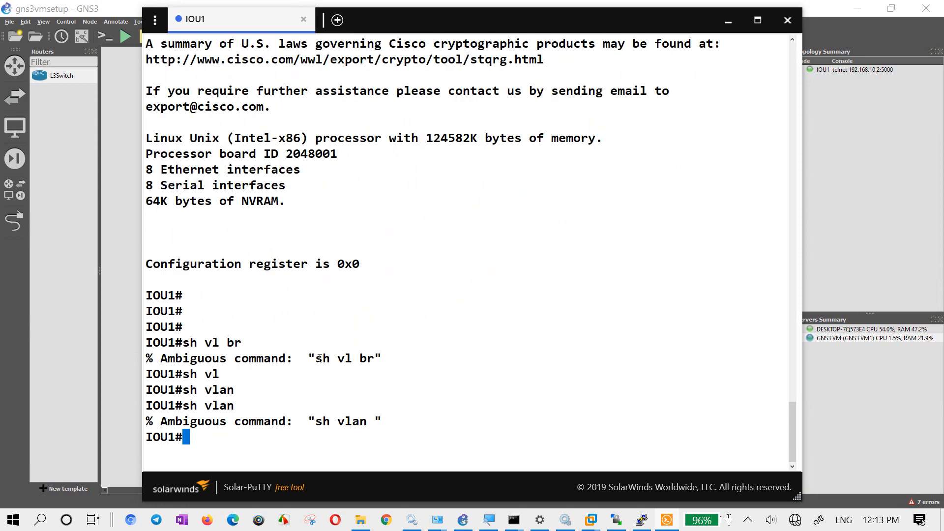
# - Retry listing the VLANs on IOU1 with sh vlan br, and with sh vlan alone
pyautogui.write('sh vl')
pyautogui.press('Tab')
pyautogui.write('br')
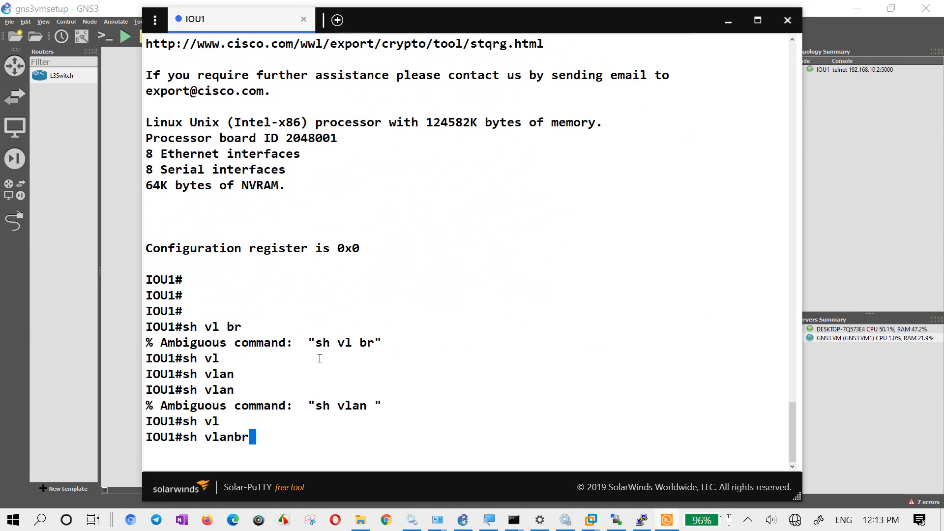
pyautogui.press('BackSpace')
pyautogui.press('BackSpace')
pyautogui.write('br')
pyautogui.press('Return')
pyautogui.press('Up')
pyautogui.press('Return')
pyautogui.press('Return')
pyautogui.press('Return')
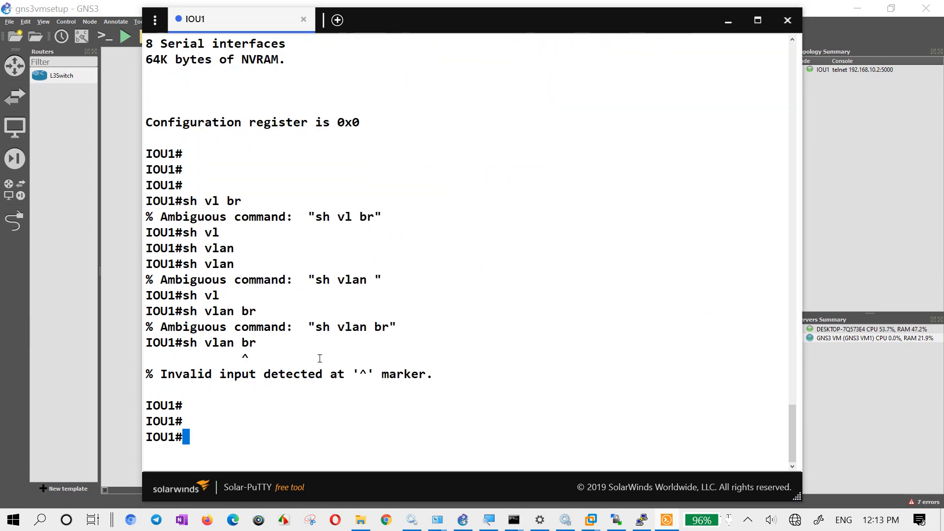
pyautogui.write('sh vl')
pyautogui.press('Tab')
pyautogui.press('Return')
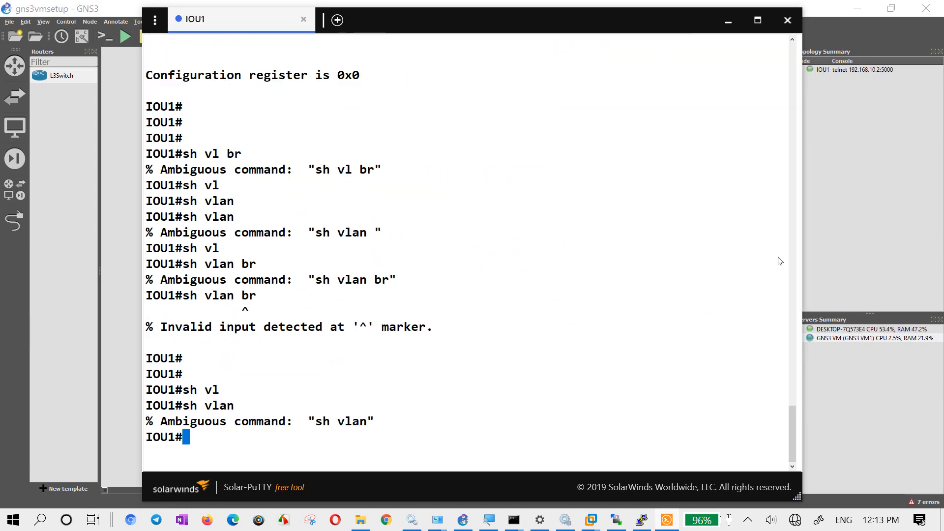
# - Stop the IOU1 router and delete it from the topology
pyautogui.click(789, 19)
pyautogui.rightClick(261, 161)
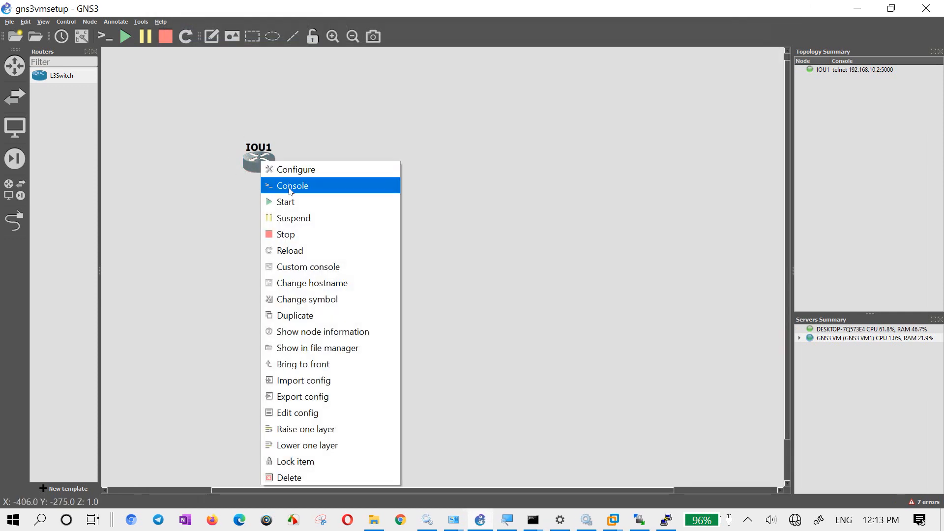
pyautogui.click(320, 235)
pyautogui.rightClick(251, 160)
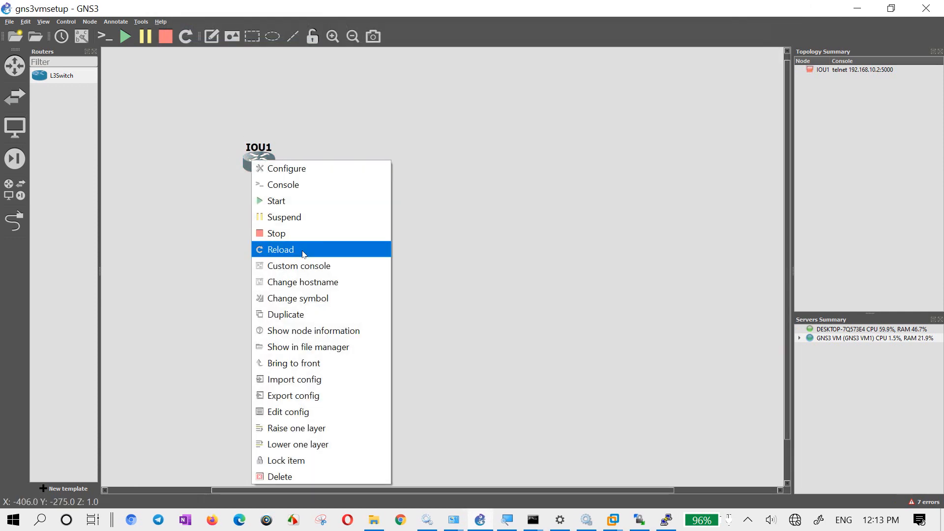
pyautogui.click(275, 477)
pyautogui.click(497, 276)
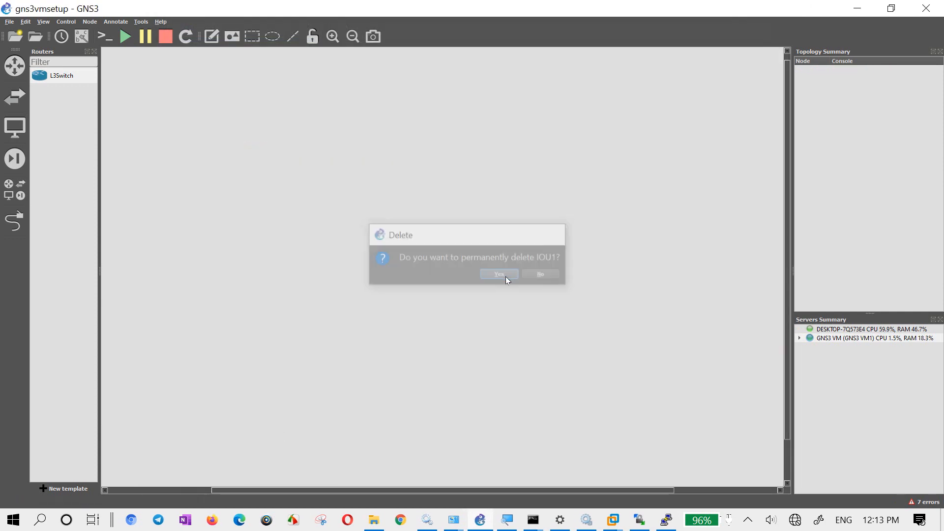
# - Place two L2Switch devices side by side in the workspace
pyautogui.click(20, 97)
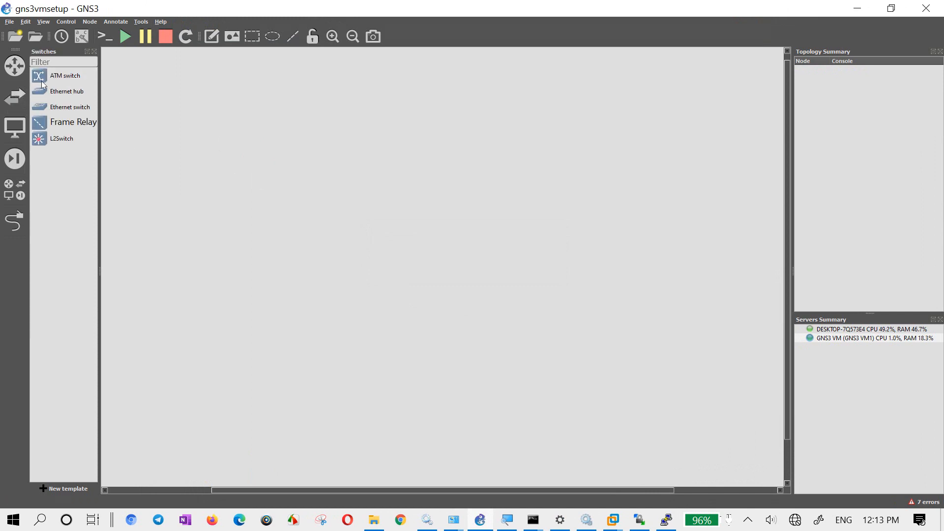
pyautogui.click(15, 97)
pyautogui.click(15, 97)
pyautogui.moveTo(55, 139); pyautogui.dragTo(285, 197)
pyautogui.rightClick(289, 197)
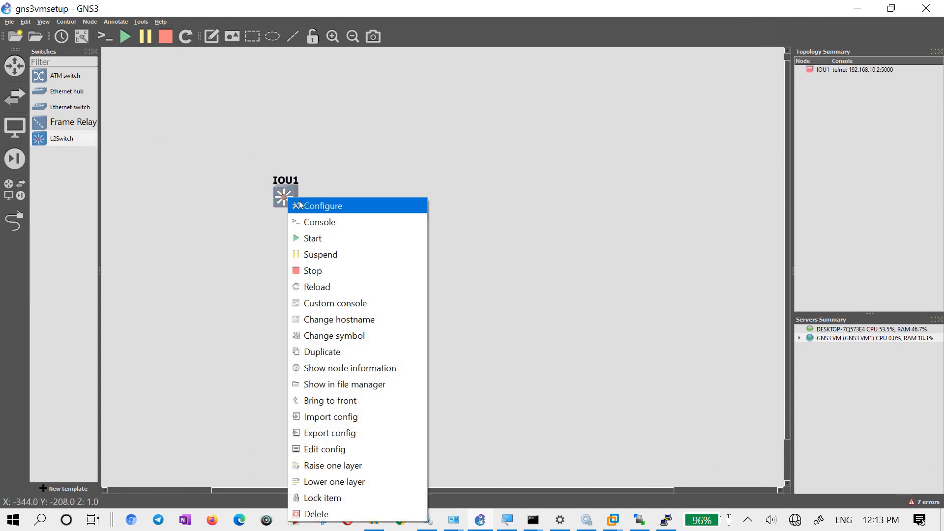
pyautogui.click(181, 239)
pyautogui.moveTo(69, 138); pyautogui.dragTo(548, 211)
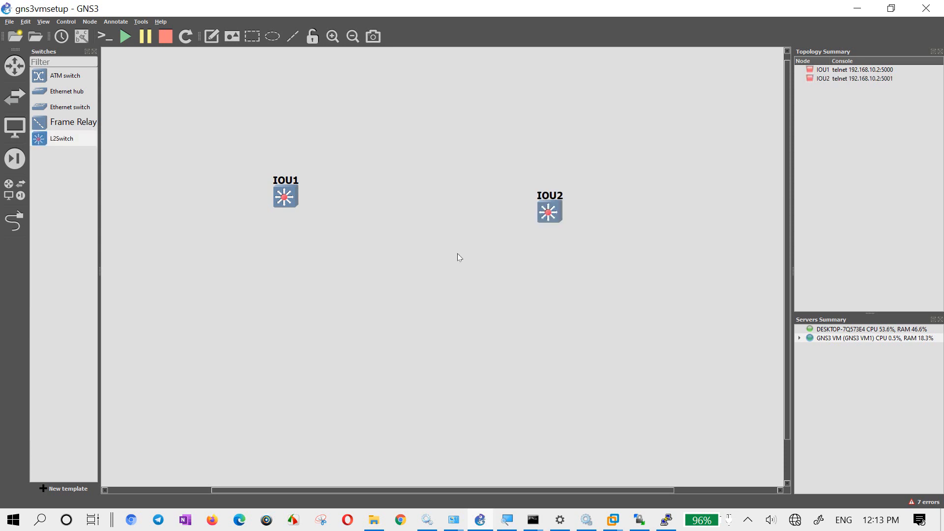
# - Rename IOU1 as SW1 and IOU2 as SW2
pyautogui.doubleClick(284, 180)
pyautogui.write('SW1')
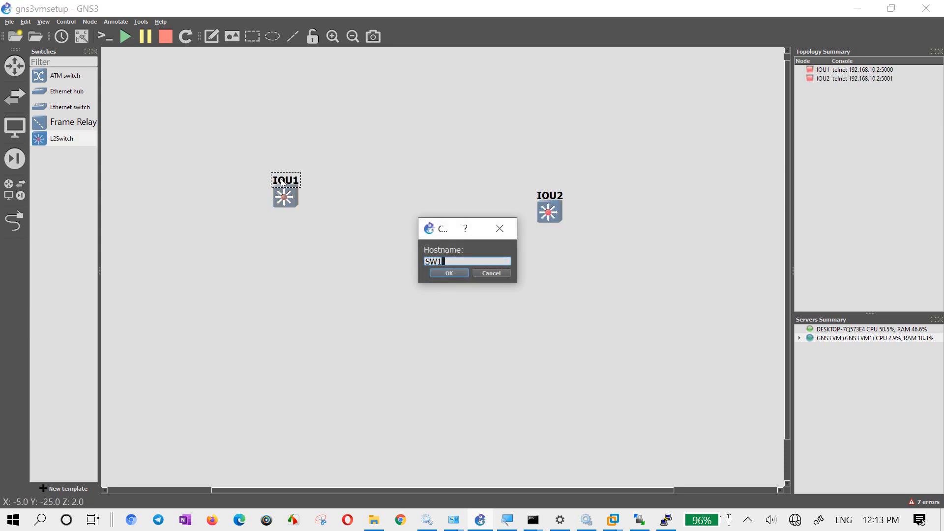
pyautogui.press('Return')
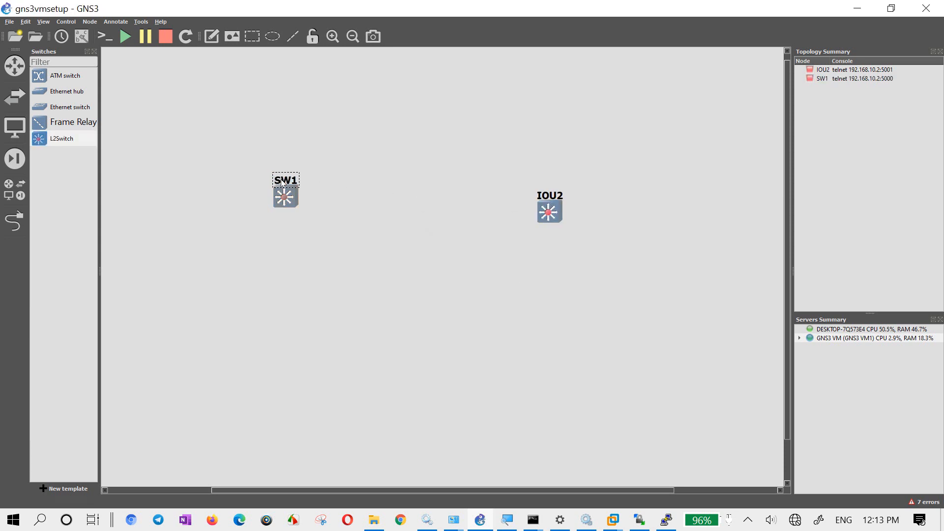
pyautogui.doubleClick(549, 196)
pyautogui.write('SW2')
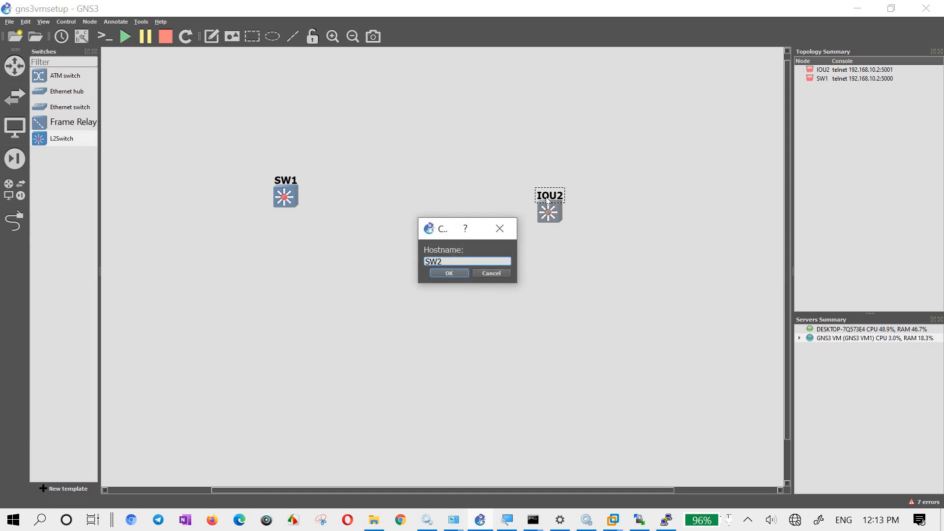
pyautogui.press('Return')
# - Move the two switches closer together and link Ethernet0/0 of SW1 to Ethernet0/0 of SW2
pyautogui.moveTo(549, 212); pyautogui.dragTo(502, 241)
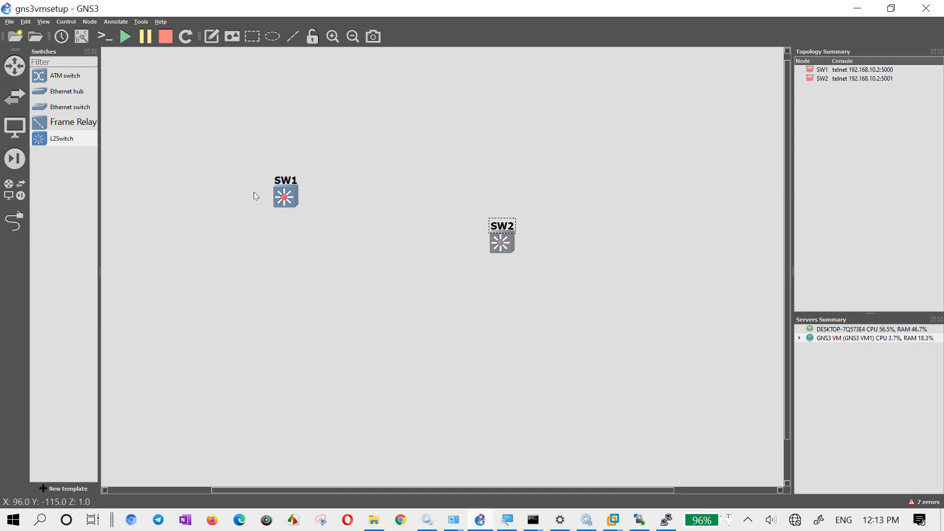
pyautogui.moveTo(277, 199); pyautogui.dragTo(307, 253)
pyautogui.click(14, 222)
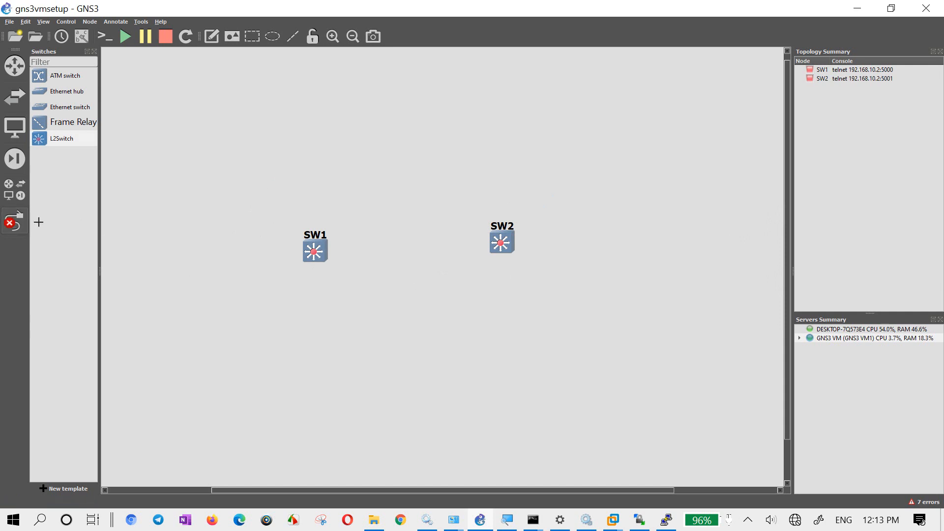
pyautogui.click(322, 254)
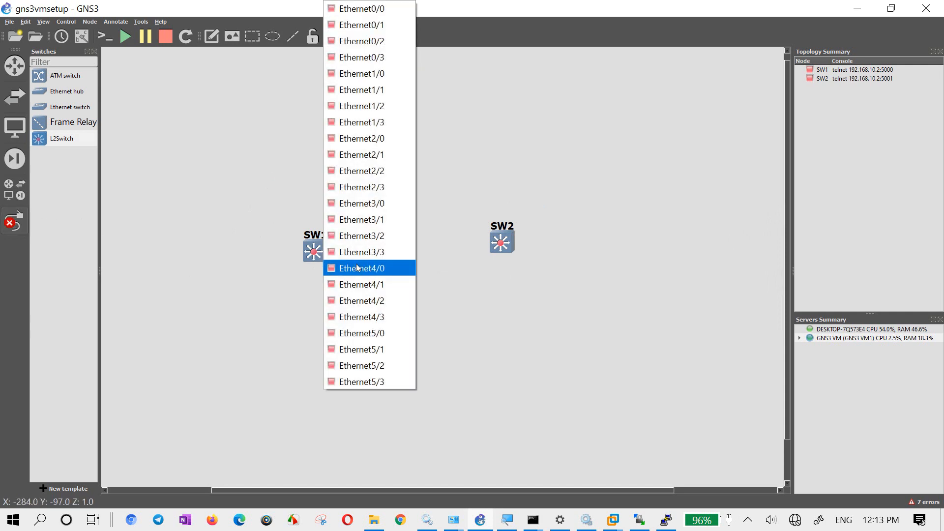
pyautogui.click(389, 9)
pyautogui.click(504, 245)
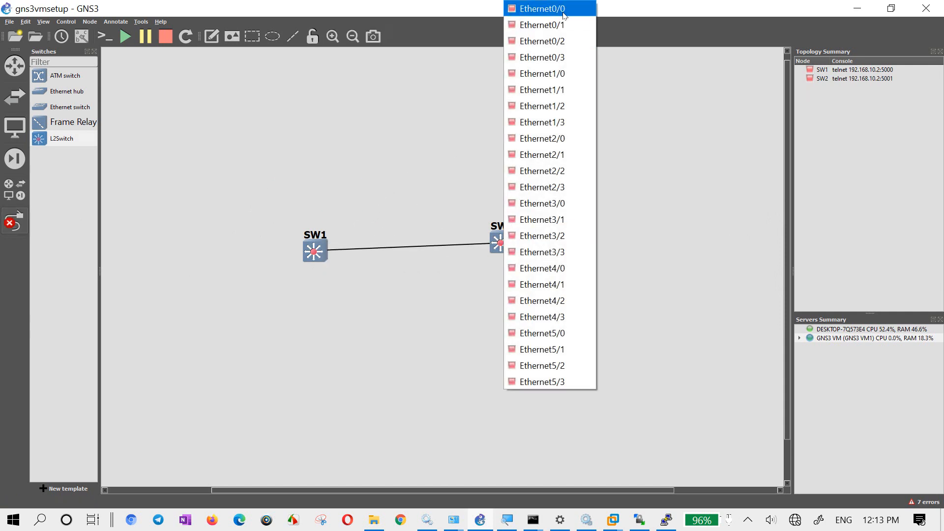
pyautogui.click(541, 9)
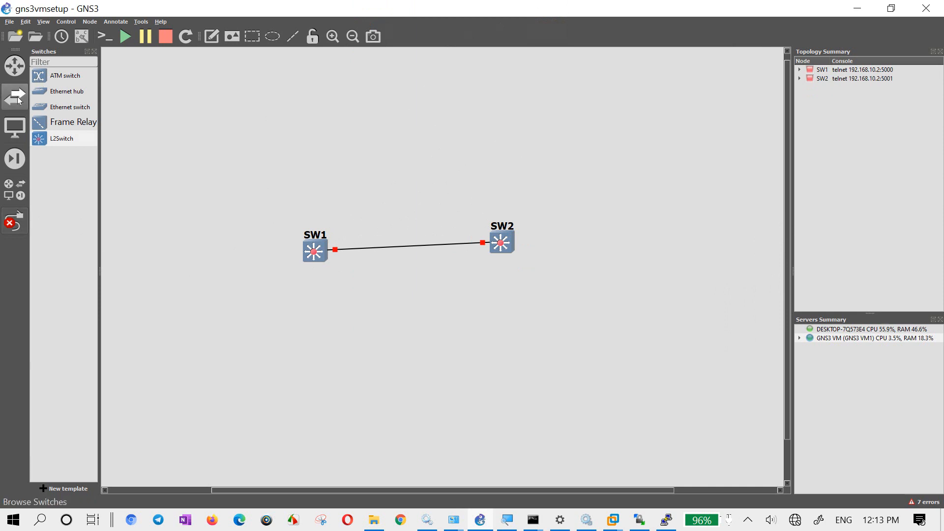
# - Place an L3Switch device above SW1
pyautogui.click(17, 68)
pyautogui.click(55, 78)
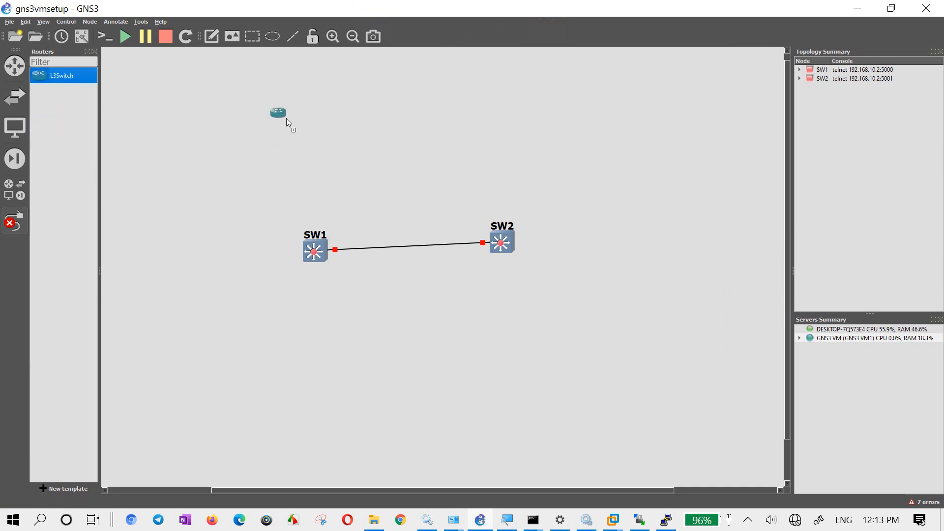
pyautogui.moveTo(287, 118); pyautogui.dragTo(288, 120)
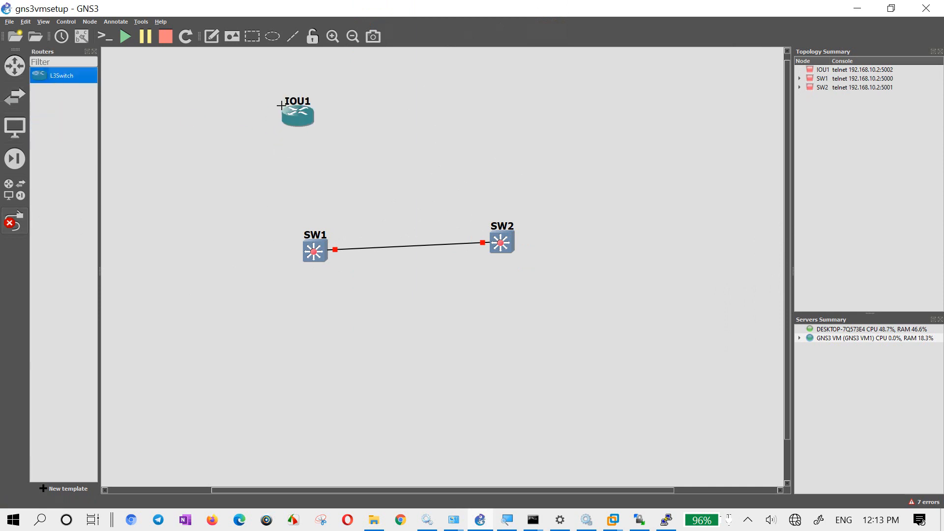
# - Link Ethernet0/0 of IOU1 to Ethernet5/3 of SW1, with interface labels shown in the topology
pyautogui.click(302, 123)
pyautogui.click(320, 129)
pyautogui.click(313, 252)
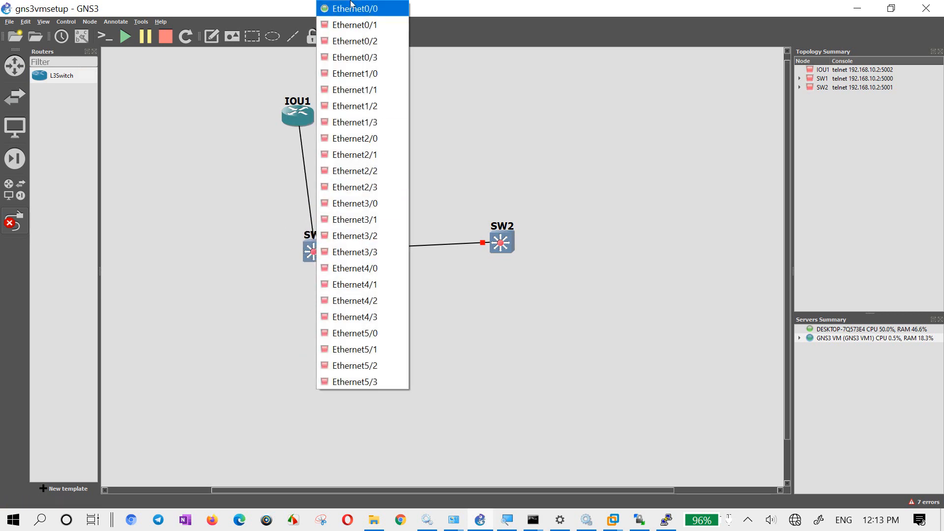
pyautogui.click(76, 33)
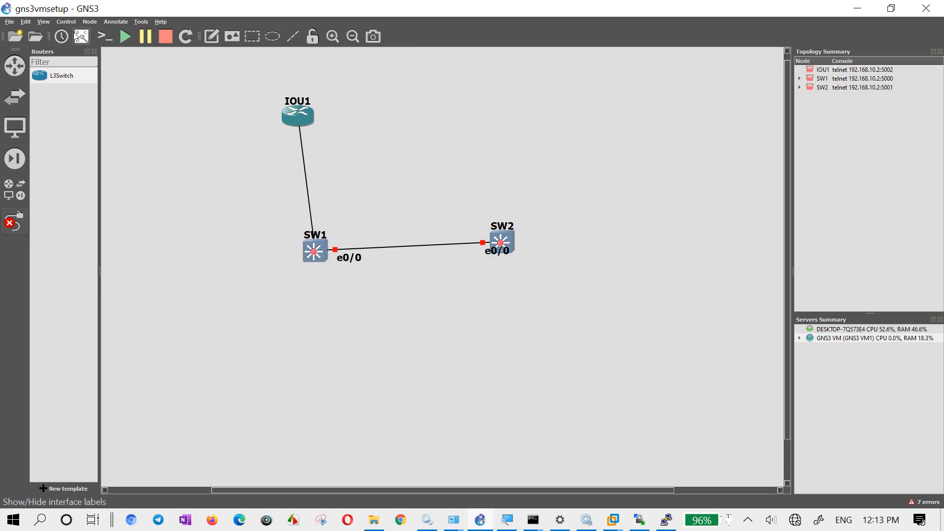
pyautogui.click(313, 249)
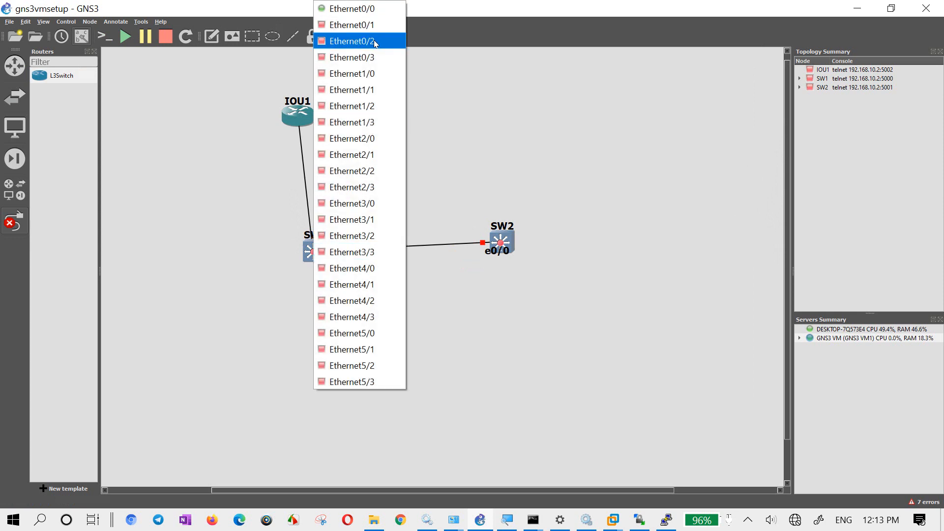
pyautogui.click(374, 383)
pyautogui.press('Escape')
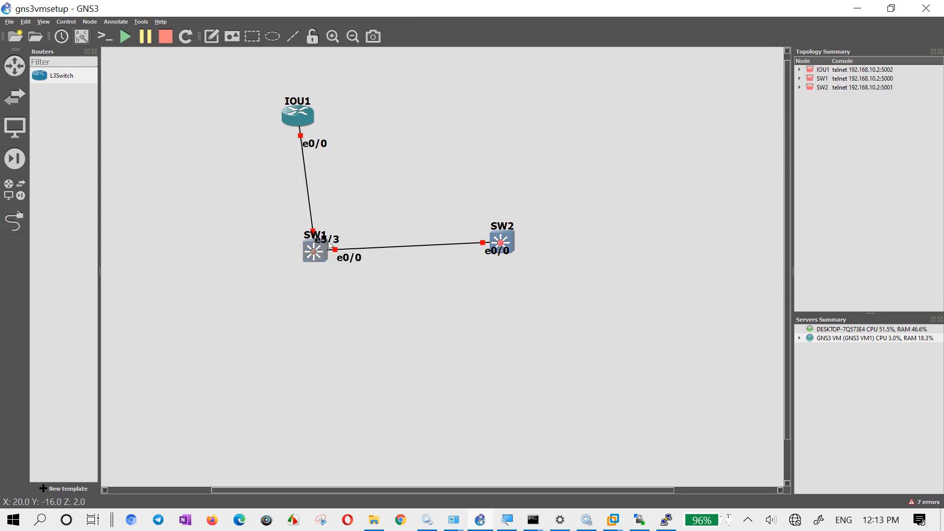
# - Move the overlapping name and interface labels around SW1 and IOU1 clear of the icons and link
pyautogui.moveTo(328, 244); pyautogui.dragTo(292, 267)
pyautogui.moveTo(318, 144); pyautogui.dragTo(324, 133)
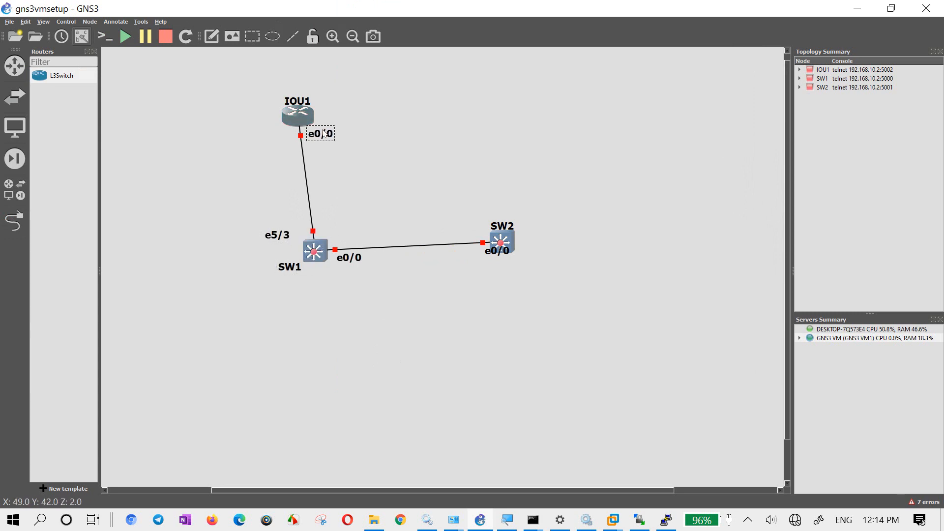
# - Rename IOU1 as HO_Router and move SW2's e0/0 label clear of its icon
pyautogui.doubleClick(305, 102)
pyautogui.press('End')
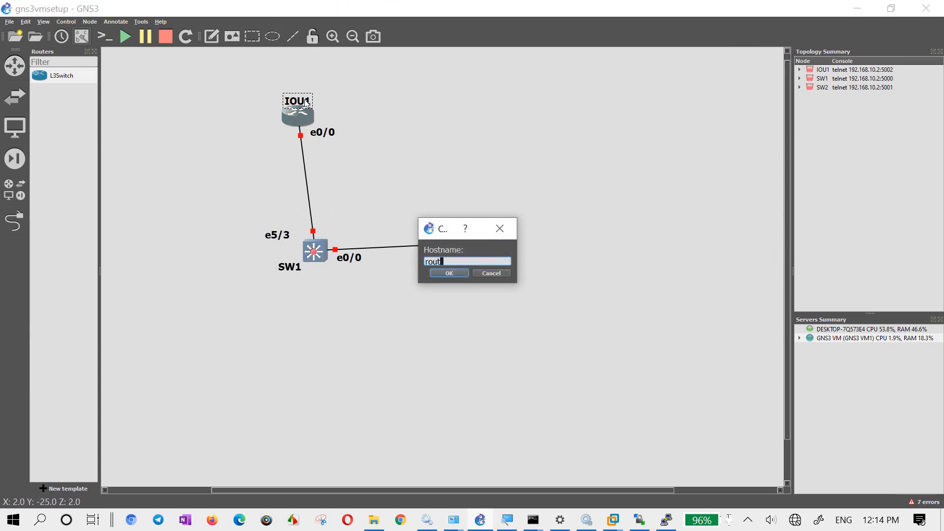
pyautogui.press('BackSpace')
pyautogui.press('BackSpace')
pyautogui.press('BackSpace')
pyautogui.press('BackSpace')
pyautogui.write('HO')
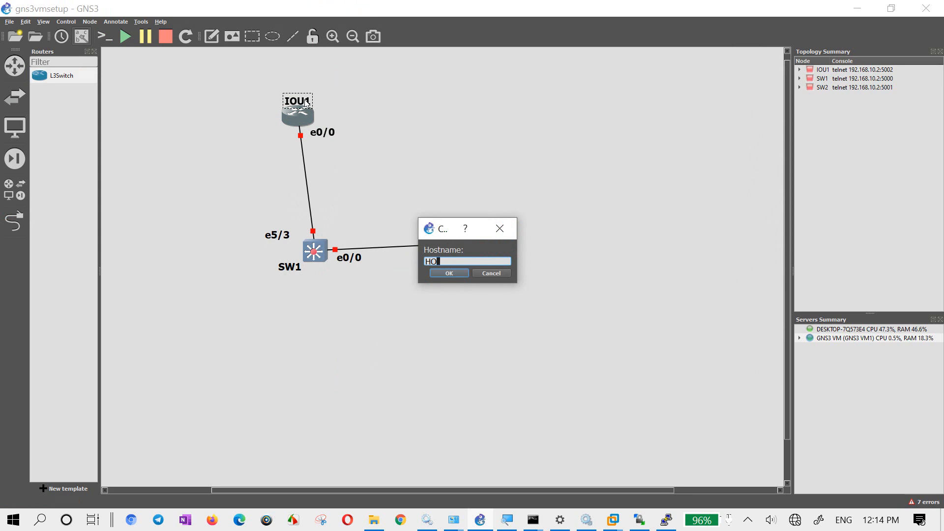
pyautogui.write('_Router')
pyautogui.press('Return')
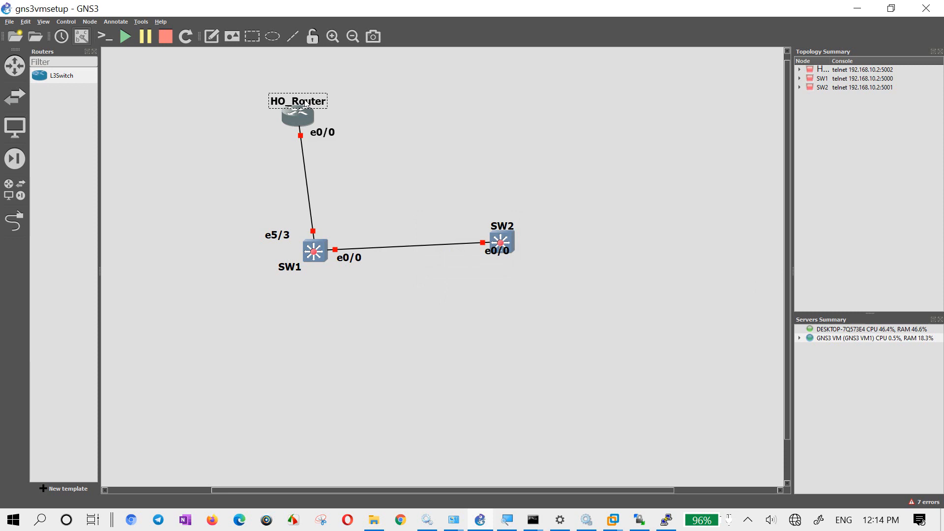
pyautogui.click(386, 127)
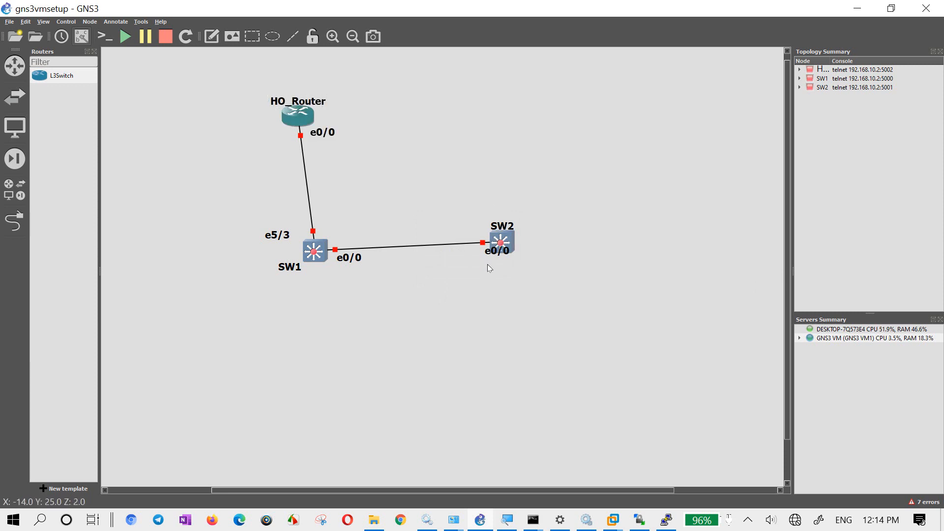
pyautogui.moveTo(492, 253); pyautogui.dragTo(473, 260)
pyautogui.click(482, 339)
# - Place a VPCS host below SW1, running on the DESKTOP-7Q573E4 server
pyautogui.click(15, 97)
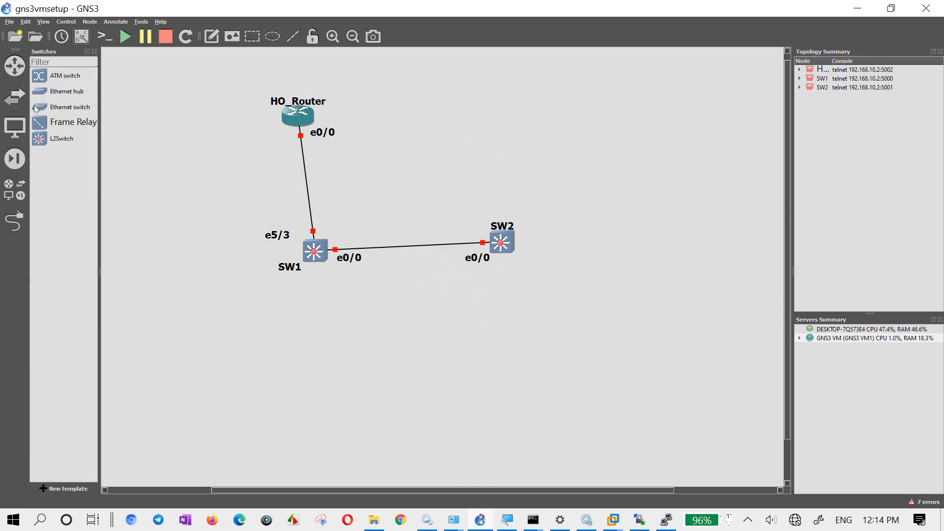
pyautogui.click(14, 189)
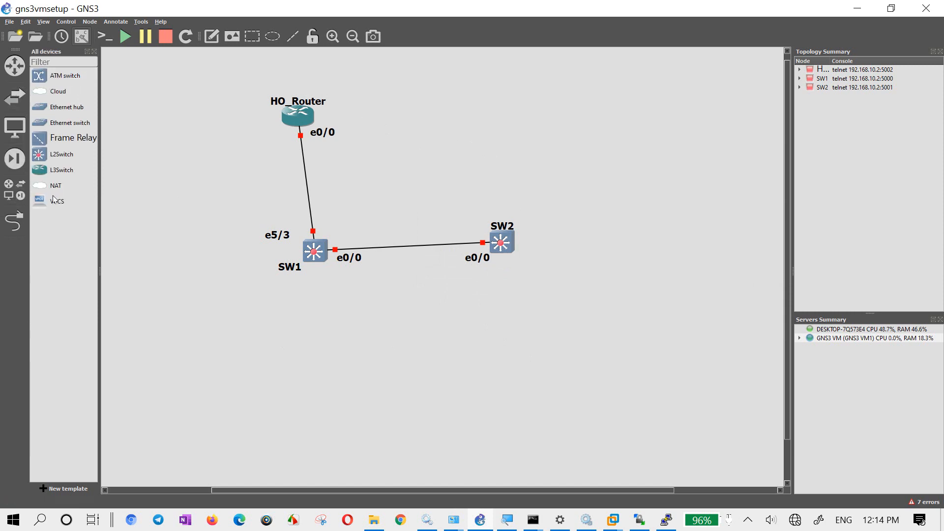
pyautogui.moveTo(55, 201); pyautogui.dragTo(273, 353)
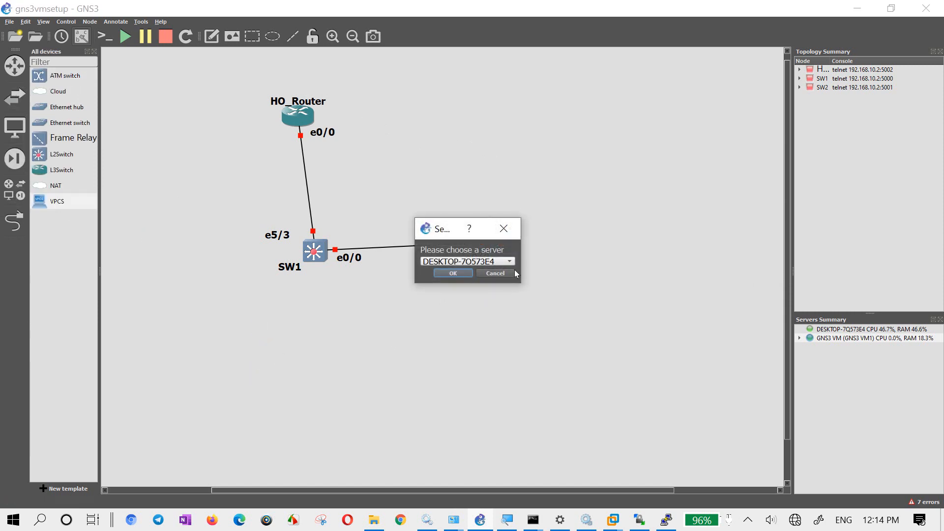
pyautogui.click(481, 261)
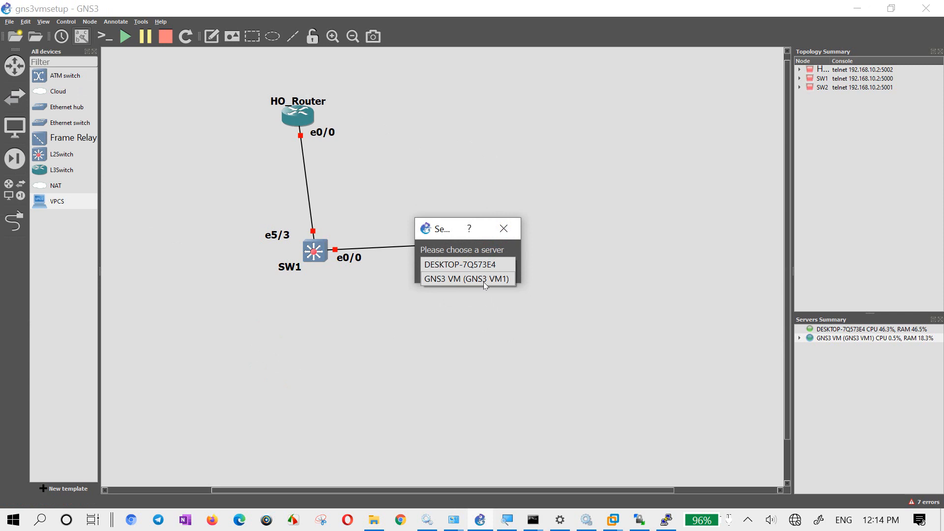
pyautogui.click(281, 319)
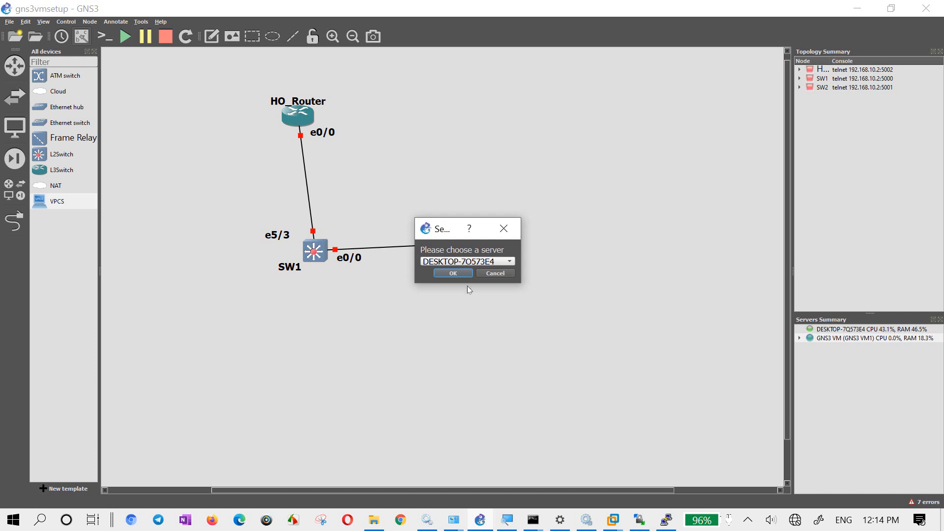
pyautogui.click(470, 262)
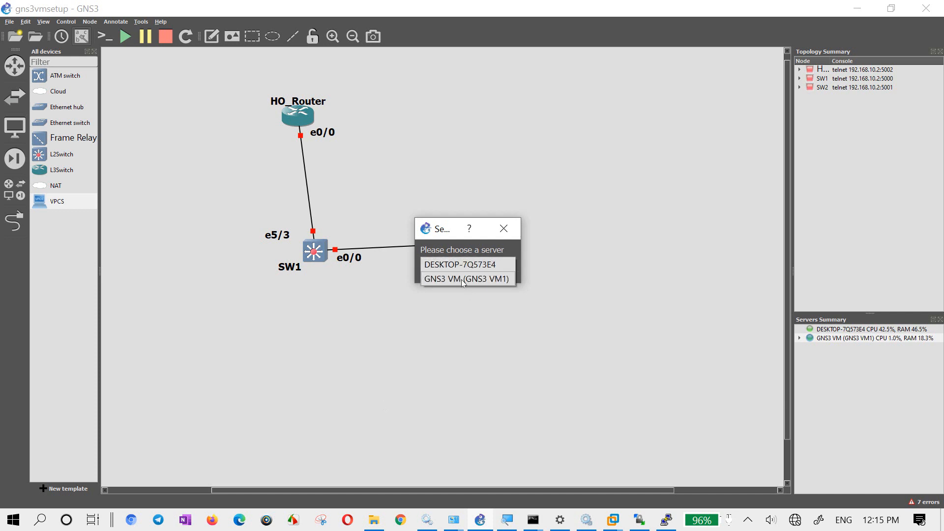
pyautogui.click(429, 228)
pyautogui.click(285, 347)
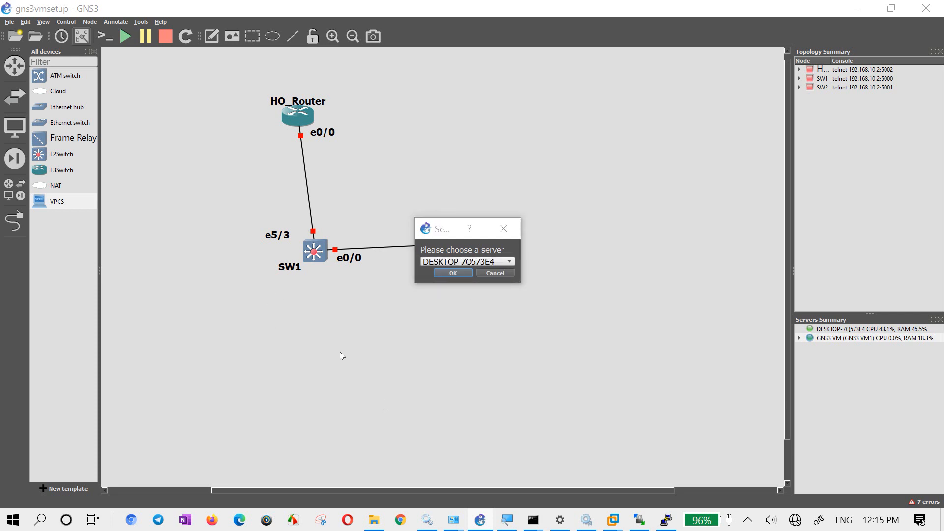
pyautogui.click(453, 273)
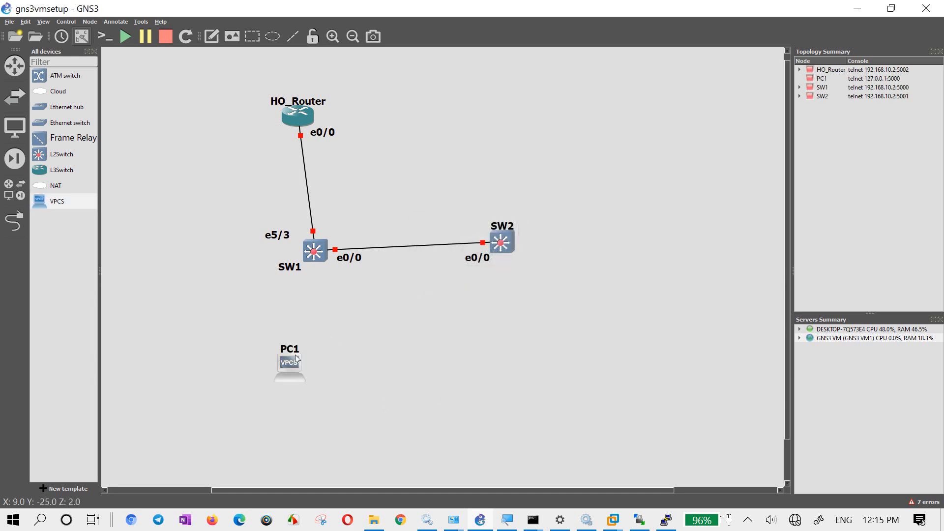
pyautogui.moveTo(290, 364)
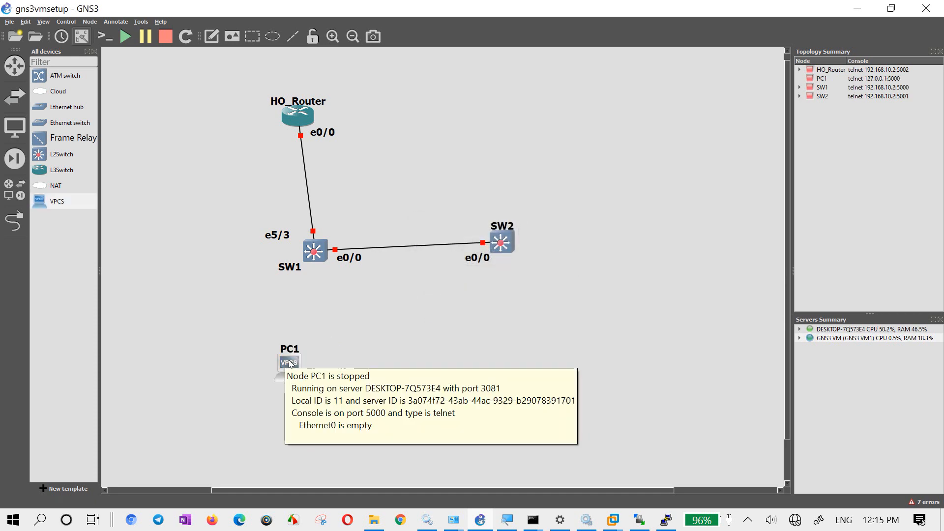
# - Link Ethernet0 of PC1 to Ethernet0/1 of SW1
pyautogui.click(15, 221)
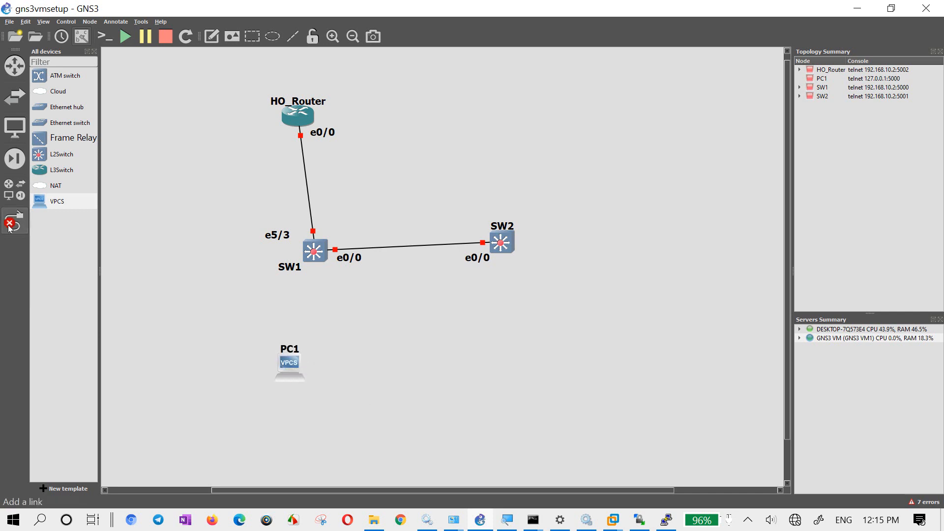
pyautogui.click(298, 378)
pyautogui.click(314, 384)
pyautogui.click(317, 260)
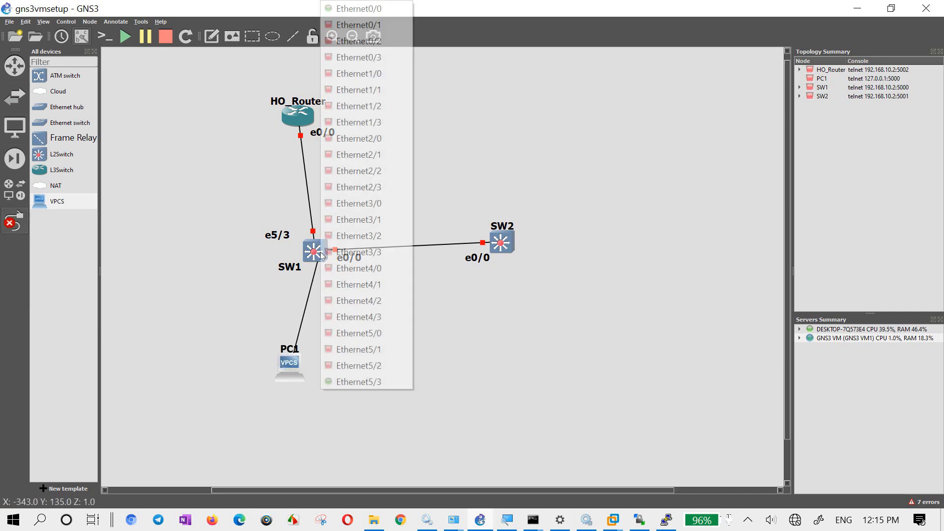
pyautogui.click(374, 24)
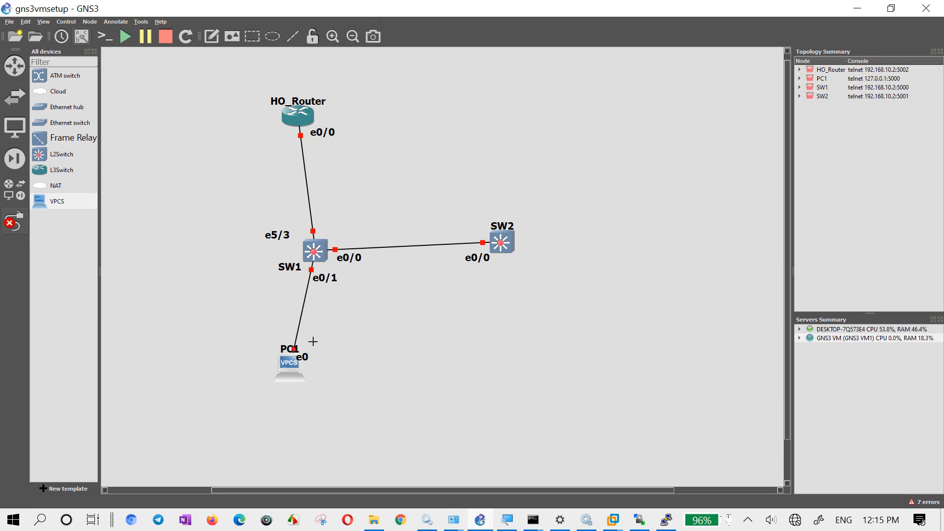
# - Place a second VPCS host below SW2 on DESKTOP-7Q573E4 and link its Ethernet0 to Ethernet0/1 of SW2
pyautogui.moveTo(67, 204); pyautogui.dragTo(540, 352)
pyautogui.click(453, 274)
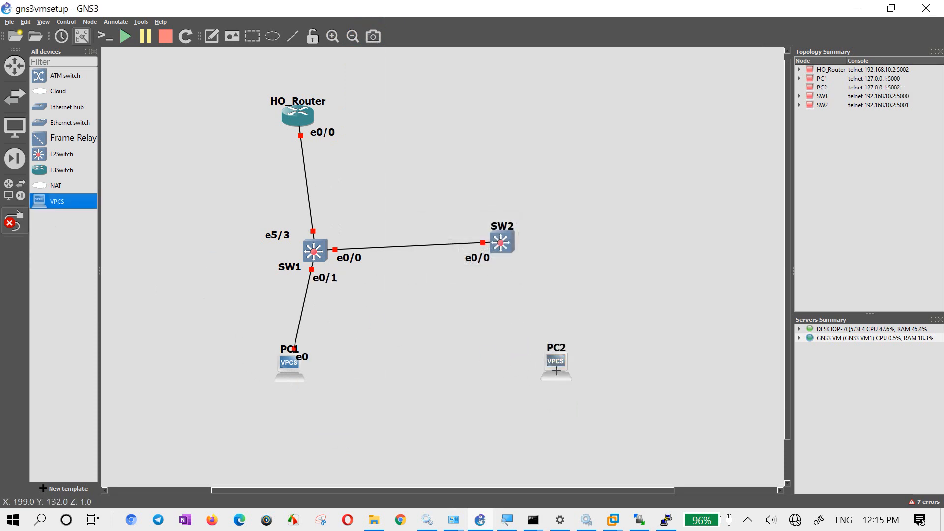
pyautogui.click(501, 243)
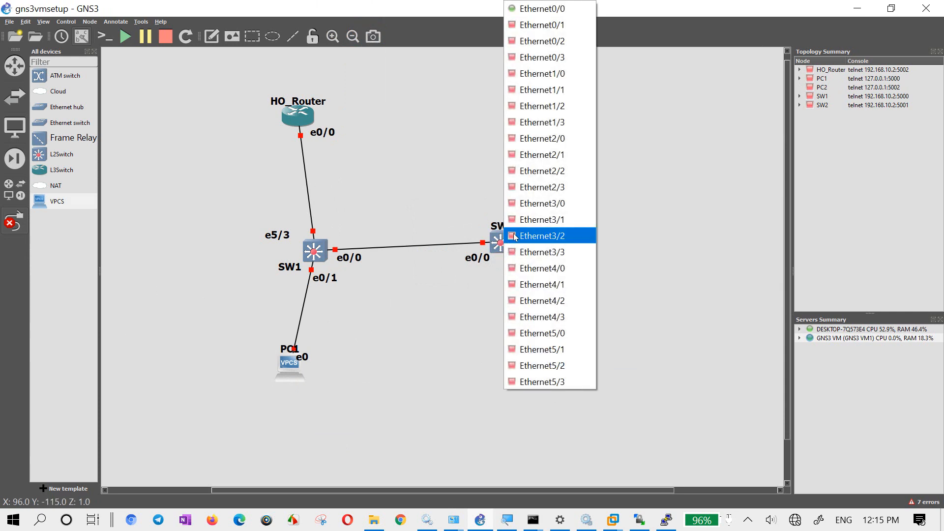
pyautogui.click(540, 30)
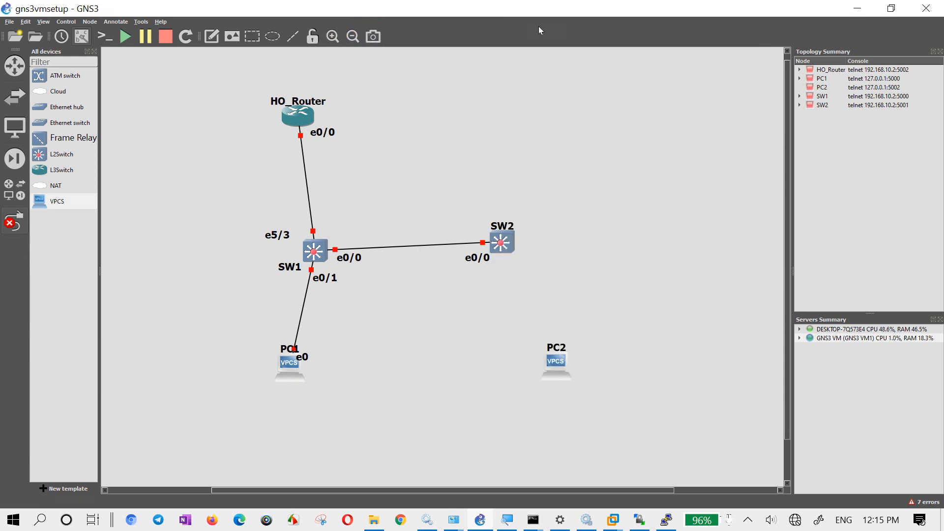
pyautogui.click(553, 363)
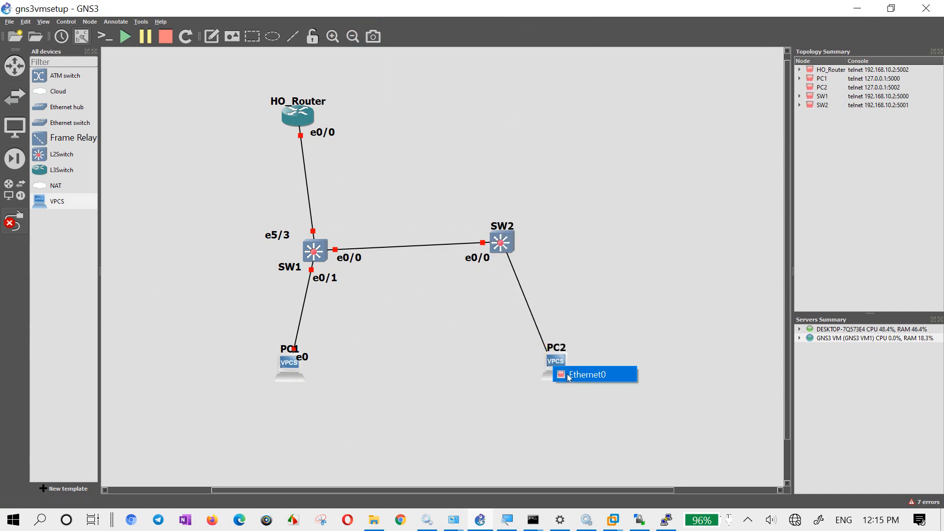
pyautogui.click(573, 376)
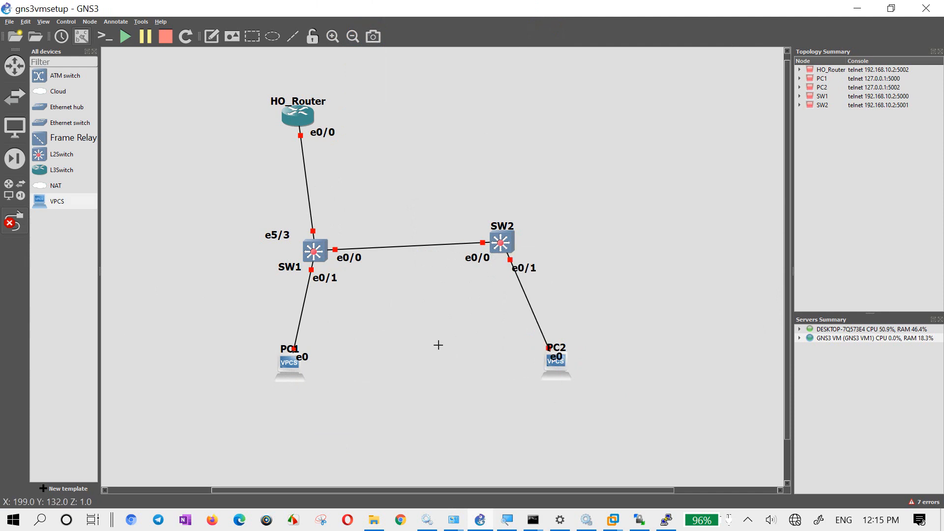
pyautogui.press('Escape')
# - Start all devices in the topology
pyautogui.moveTo(387, 188); pyautogui.dragTo(421, 305)
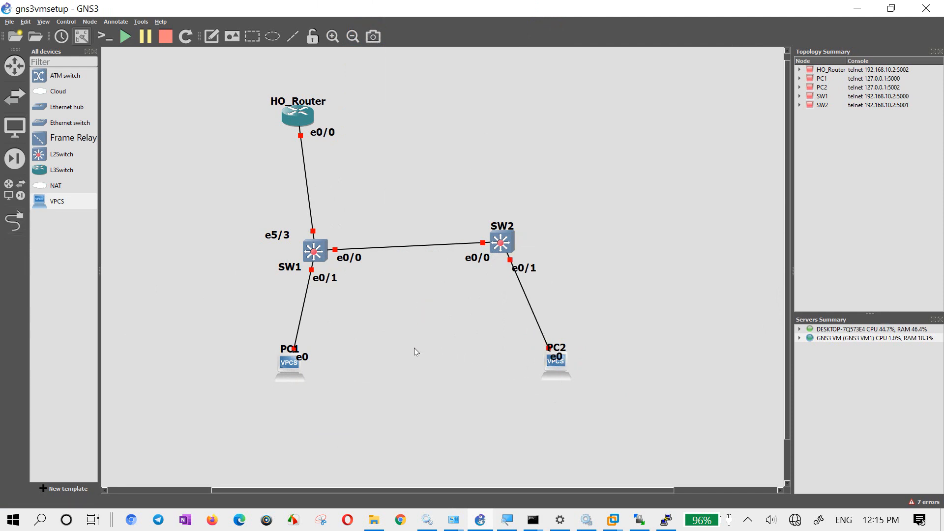
pyautogui.click(125, 36)
pyautogui.press('Return')
# - Shift the whole topology toward the right side of the canvas and close the Topology Summary and Servers Summary
pyautogui.moveTo(221, 64); pyautogui.dragTo(609, 447)
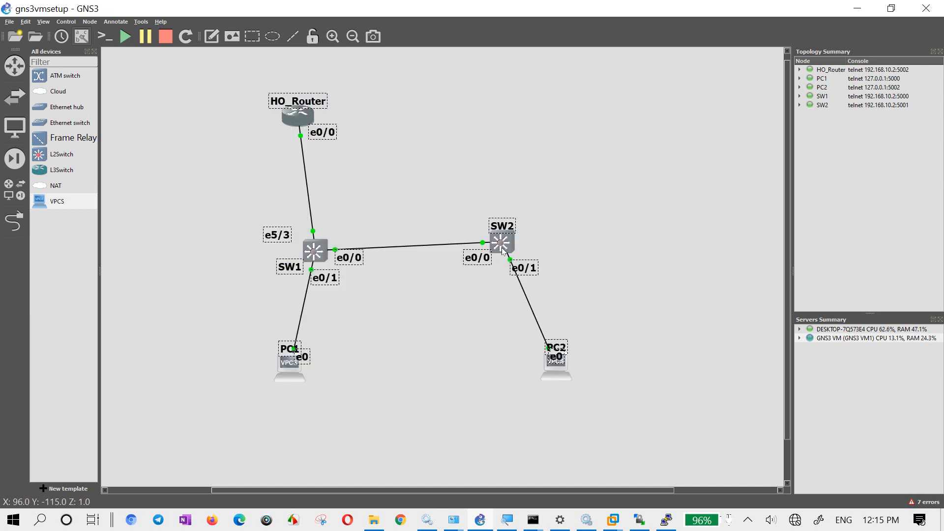
pyautogui.moveTo(501, 248); pyautogui.dragTo(707, 220)
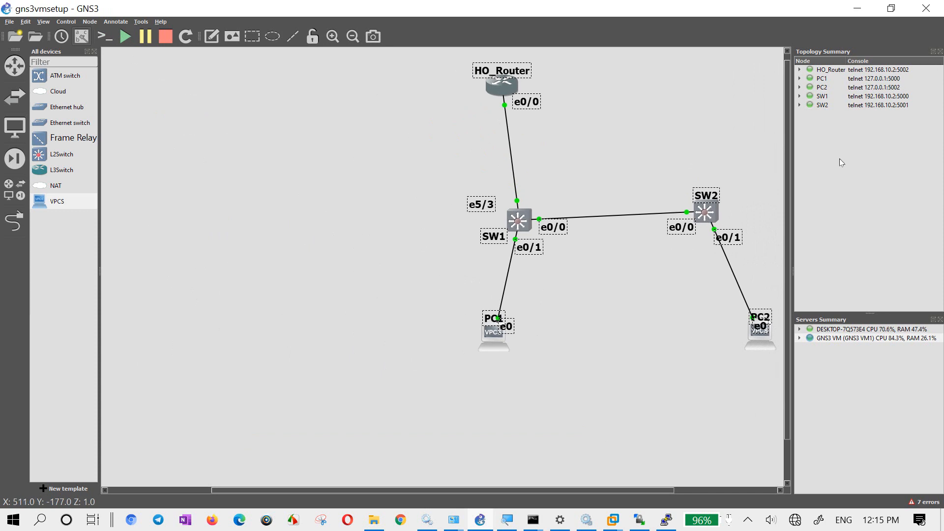
pyautogui.moveTo(833, 79); pyautogui.dragTo(850, 108)
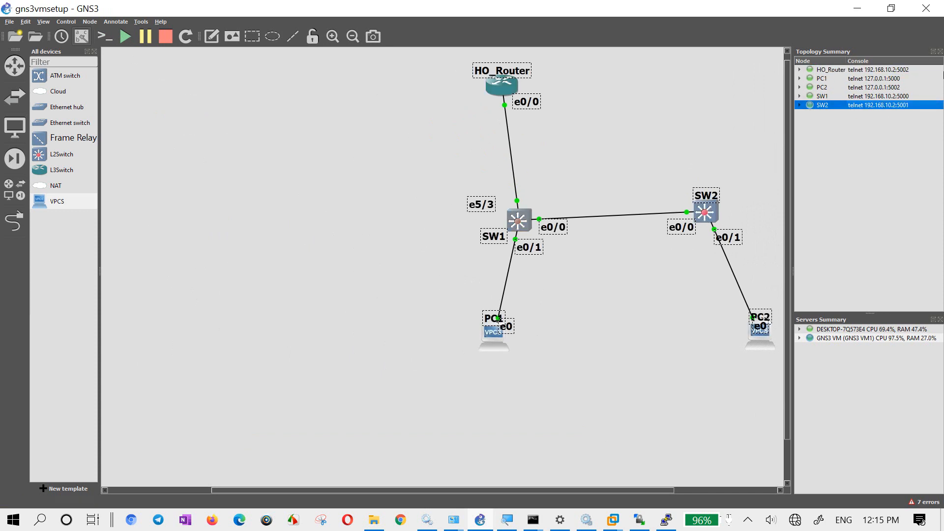
pyautogui.click(940, 51)
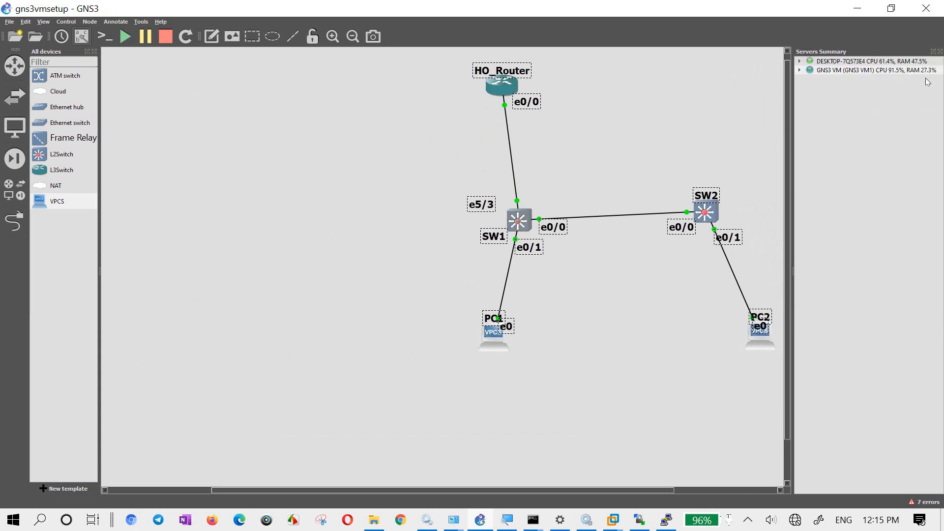
pyautogui.click(940, 51)
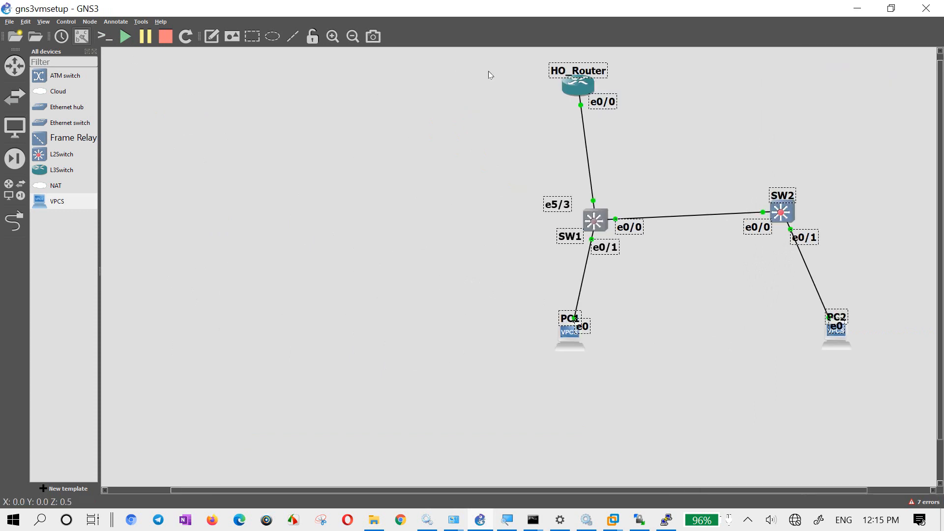
# - Move all devices further right into the freed canvas space and clear the selection
pyautogui.moveTo(458, 55); pyautogui.dragTo(859, 413)
pyautogui.moveTo(795, 226); pyautogui.dragTo(862, 219)
pyautogui.click(802, 299)
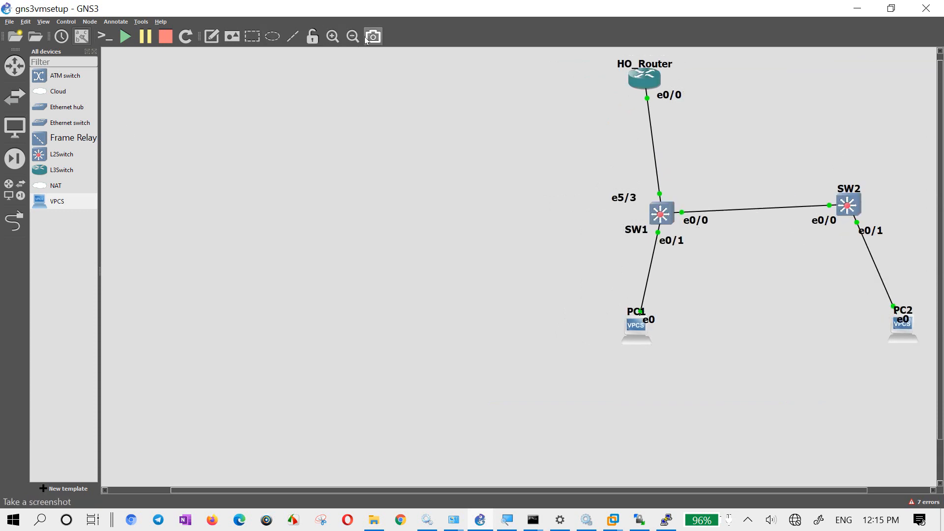
# - Open SW1's console in Solar-PuTTY, bring up its command prompt and position the console window clear of SW2
pyautogui.click(335, 38)
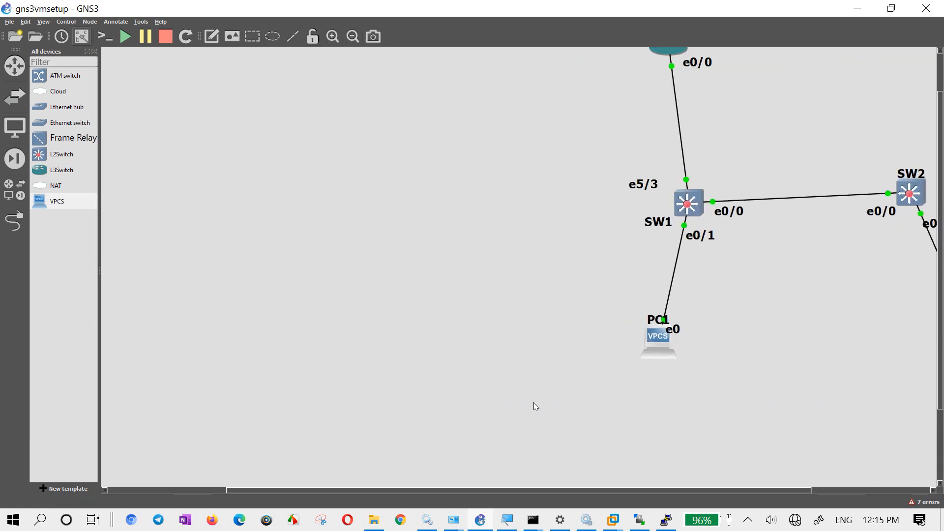
pyautogui.moveTo(545, 487); pyautogui.dragTo(598, 456)
pyautogui.scroll(1, 642, 296)
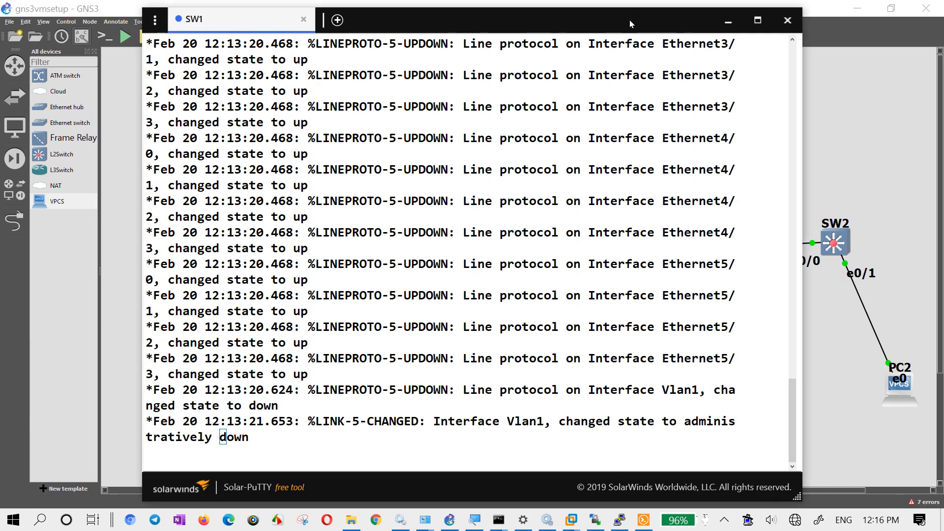
pyautogui.moveTo(630, 20); pyautogui.dragTo(429, 24)
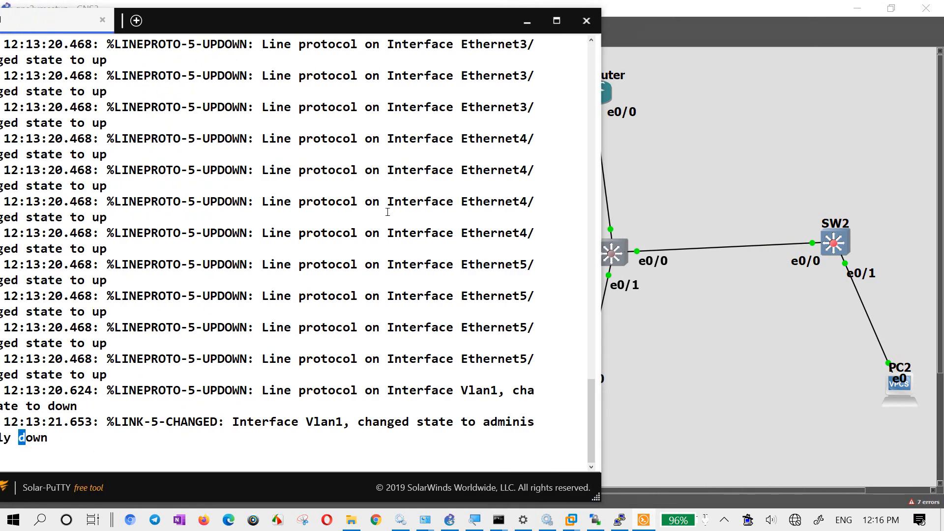
pyautogui.press('Return')
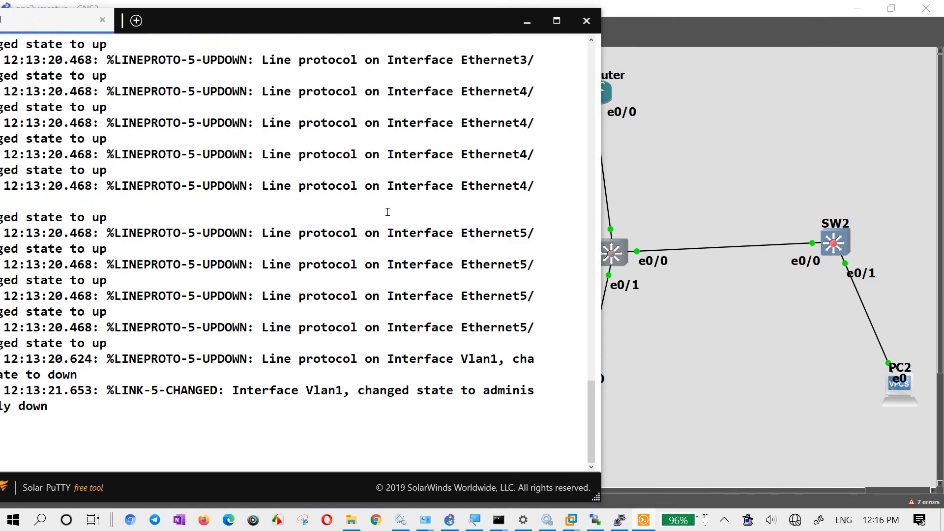
pyautogui.write('e')
pyautogui.press('Return')
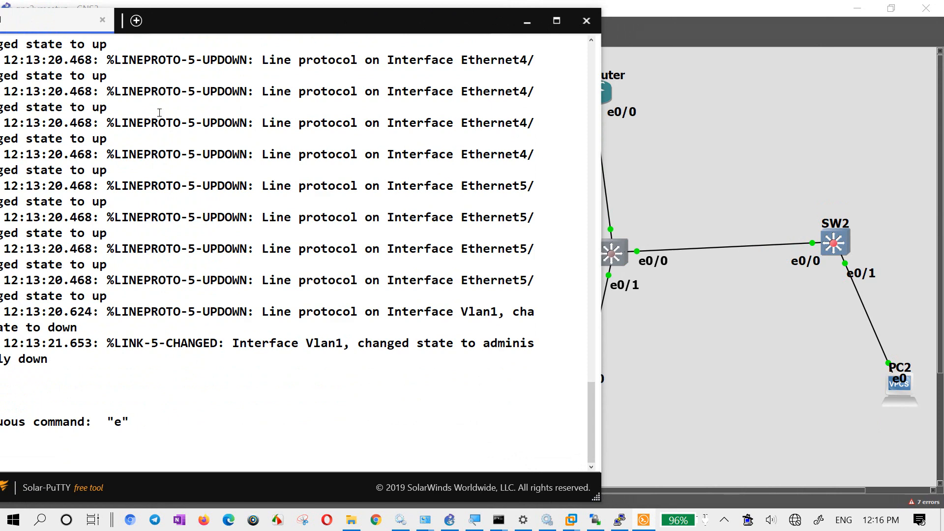
pyautogui.moveTo(197, 24); pyautogui.dragTo(264, 32)
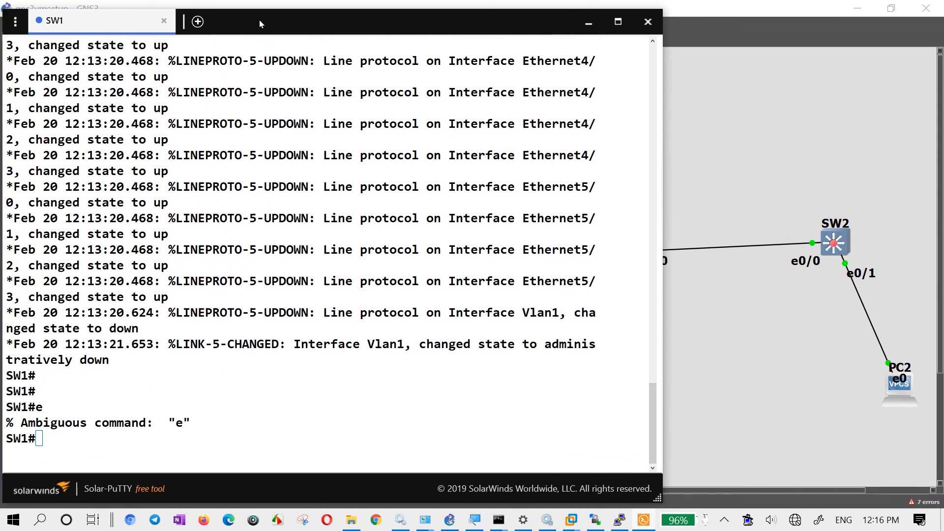
# - List SW1's VLANs with "sh vl br" and examine the ports in the default VLAN, including Et0/1
pyautogui.write('sh vl br')
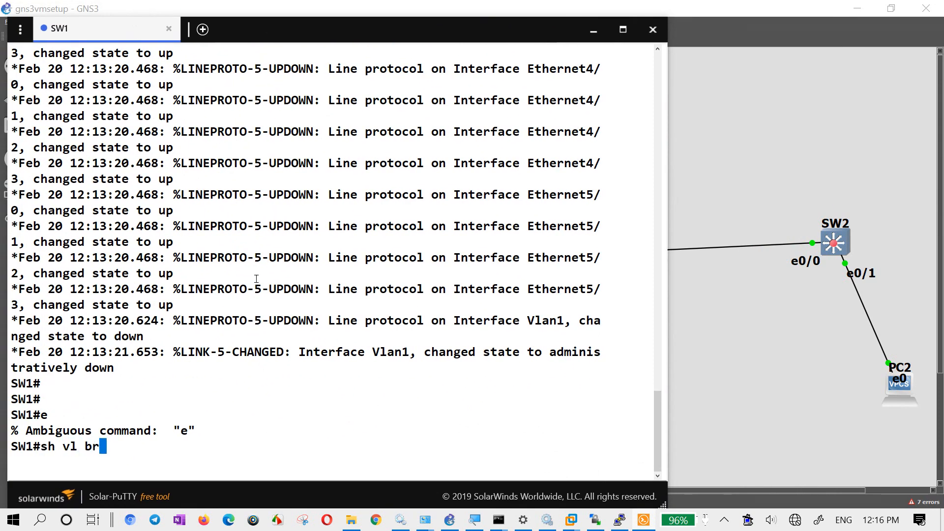
pyautogui.press('Return')
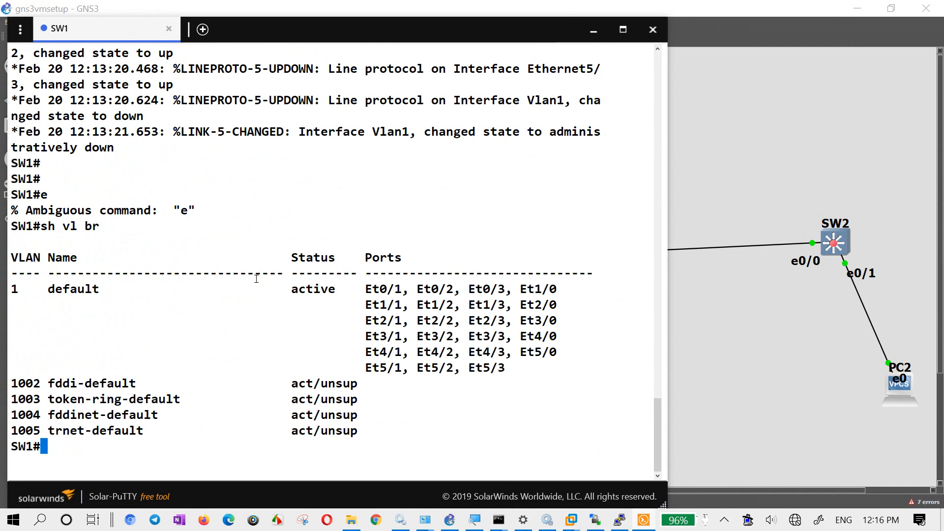
pyautogui.press('Return')
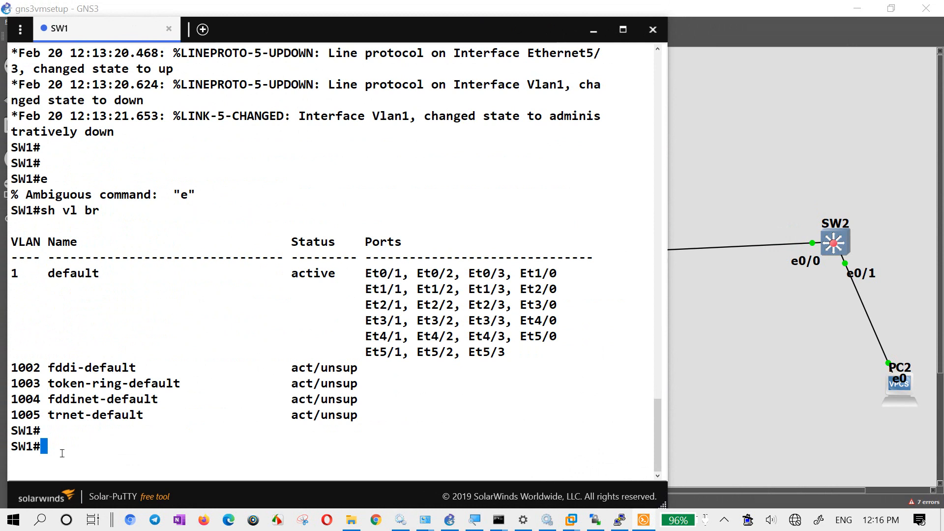
pyautogui.moveTo(375, 271); pyautogui.dragTo(402, 273)
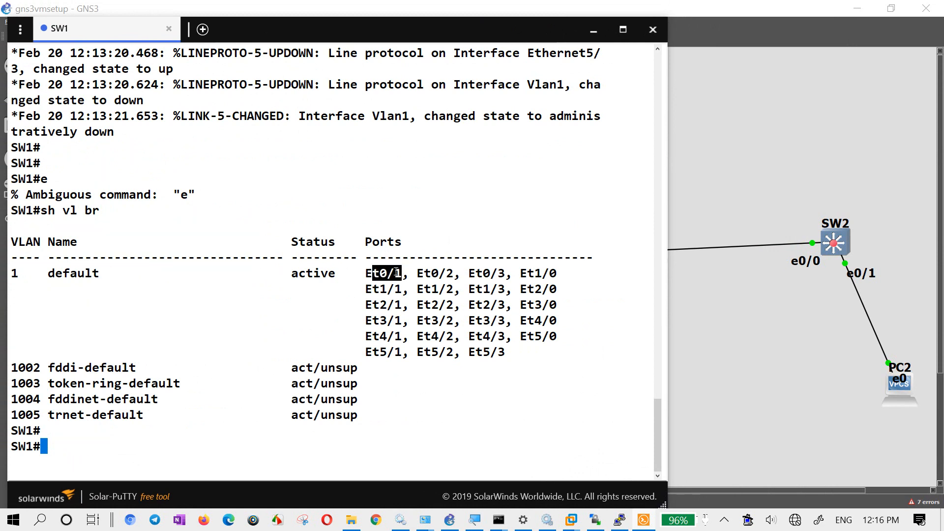
# - Examine the default VLAN's ports and the number of Ethernet adapters in SW1's network configuration, leaving the configuration without changes
pyautogui.moveTo(508, 273); pyautogui.dragTo(556, 272)
pyautogui.click(499, 296)
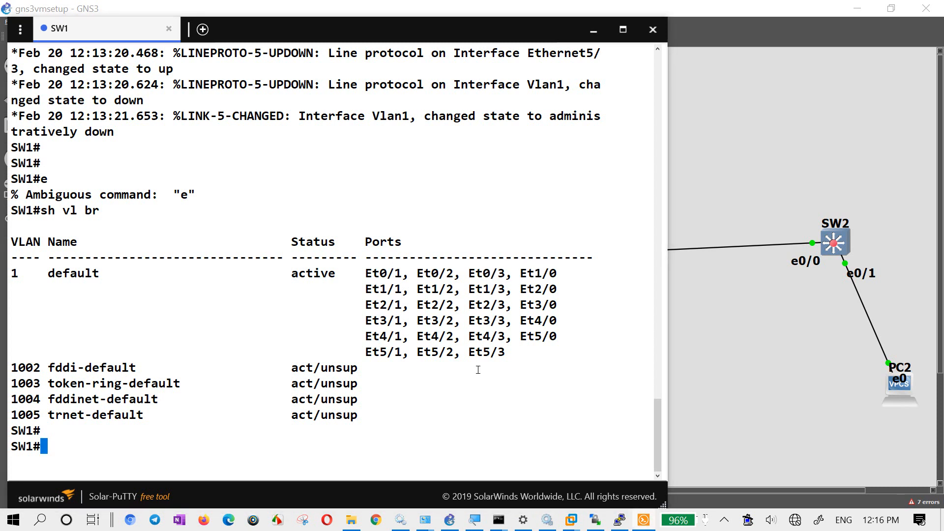
pyautogui.click(728, 292)
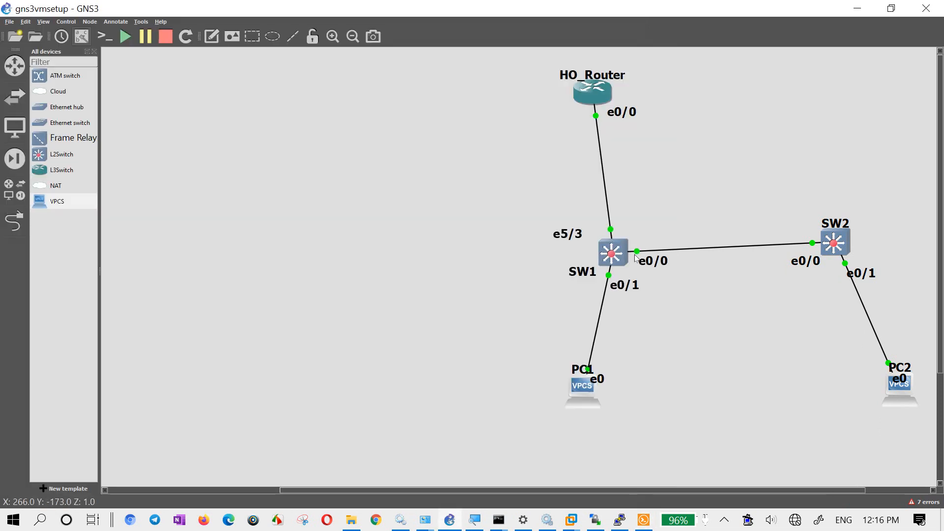
pyautogui.rightClick(615, 254)
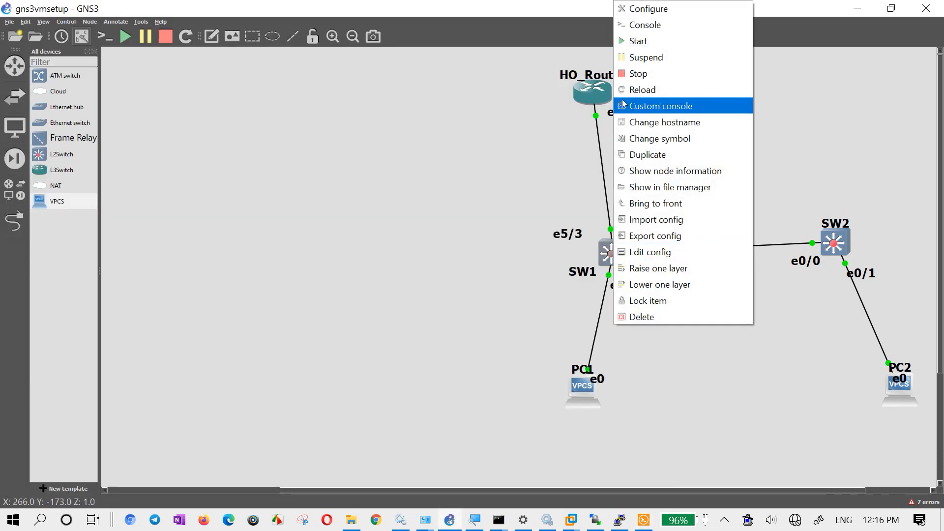
pyautogui.click(645, 15)
pyautogui.click(387, 197)
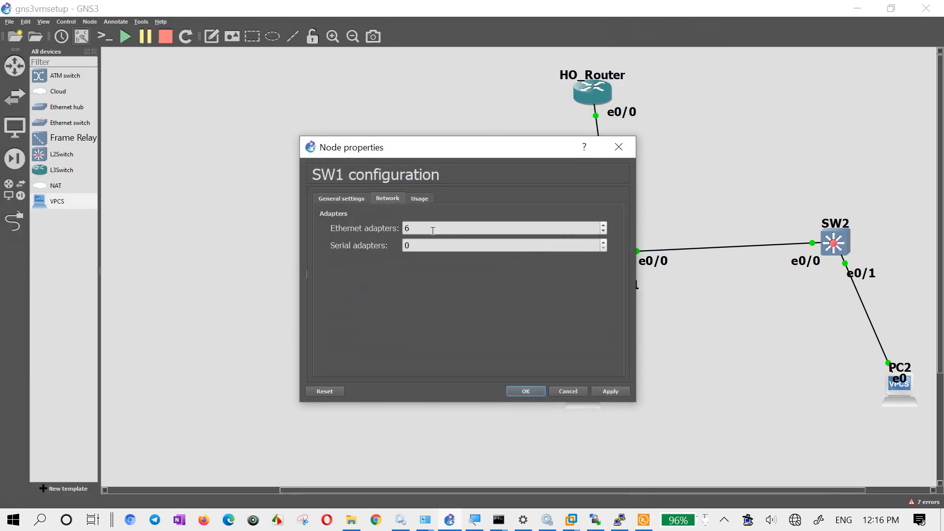
pyautogui.click(570, 392)
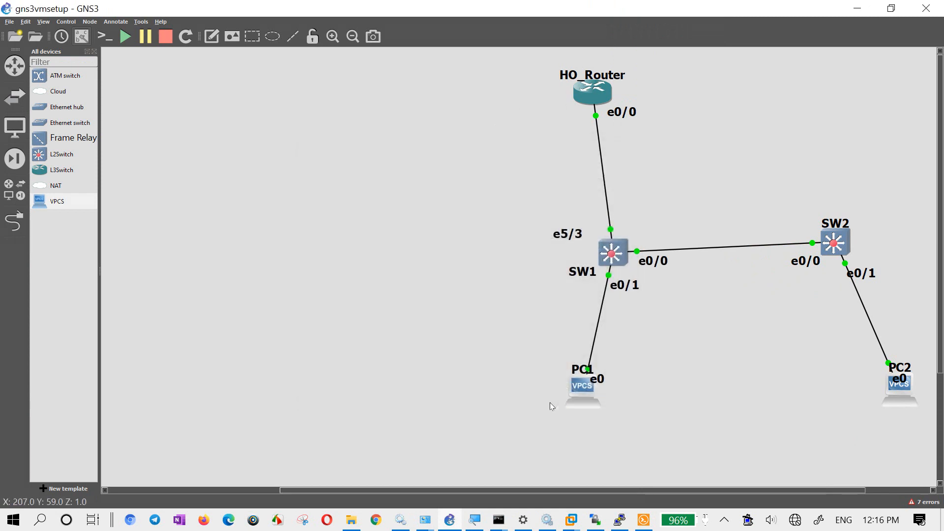
# - Return to SW1's console, display its spanning tree with "sh spanning-tree" and page through the whole interface list
pyautogui.click(644, 520)
pyautogui.click(417, 347)
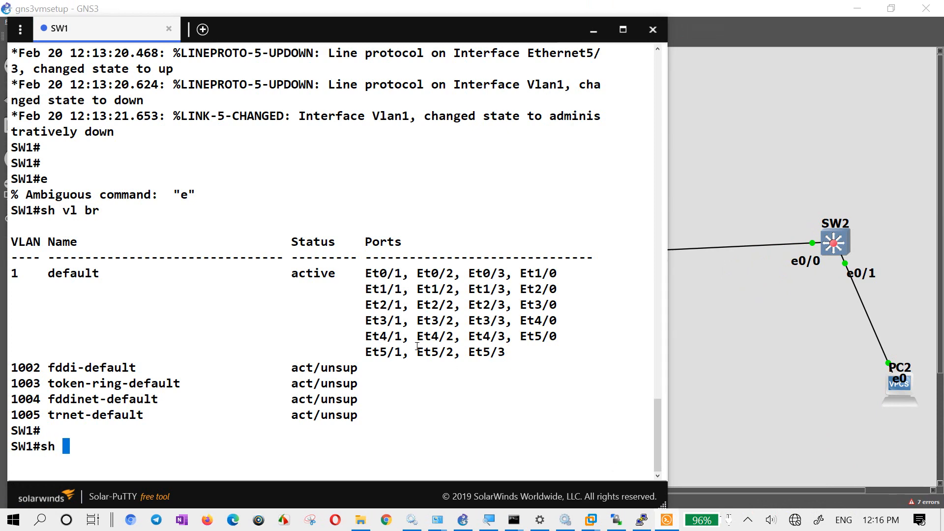
pyautogui.write('sh sp')
pyautogui.press('Tab')
pyautogui.press('Return')
pyautogui.press('Return')
pyautogui.press('Return')
pyautogui.press('Return')
pyautogui.press('Return')
pyautogui.press('Return')
pyautogui.press('Return')
pyautogui.press('Return')
pyautogui.press('Return')
pyautogui.press('Return')
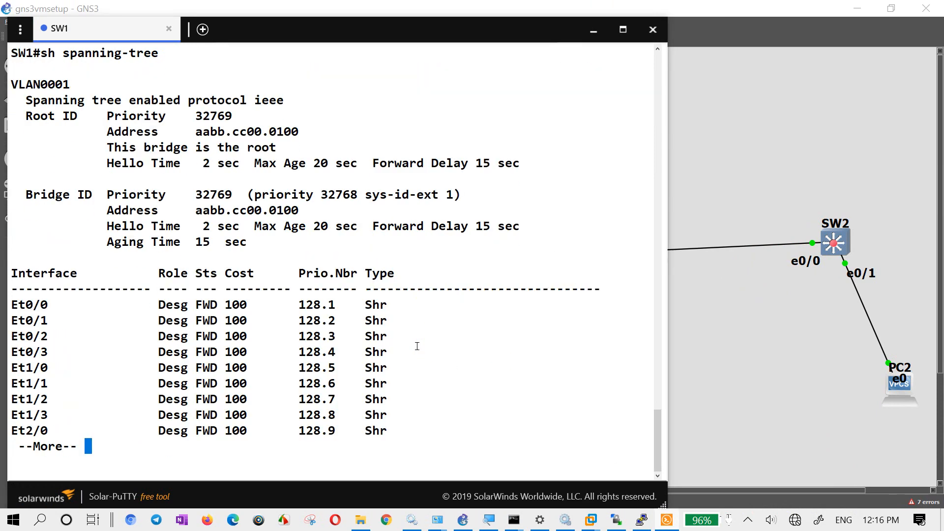
pyautogui.press('Return')
pyautogui.press('Return')
pyautogui.press('Return')
pyautogui.press('Return')
pyautogui.press('Return')
pyautogui.press('Return')
pyautogui.press('Return')
pyautogui.press('Return')
pyautogui.press('Return')
pyautogui.press('Return')
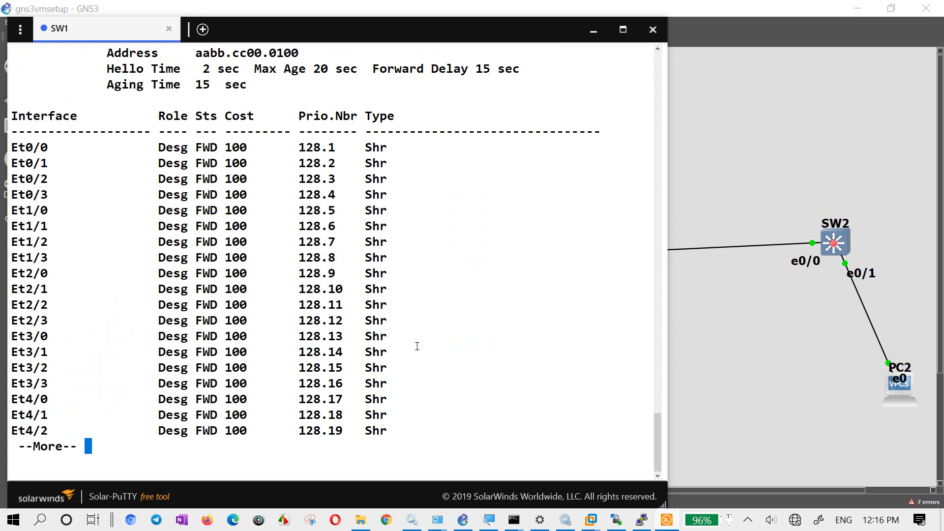
pyautogui.press('Return')
pyautogui.press('Return')
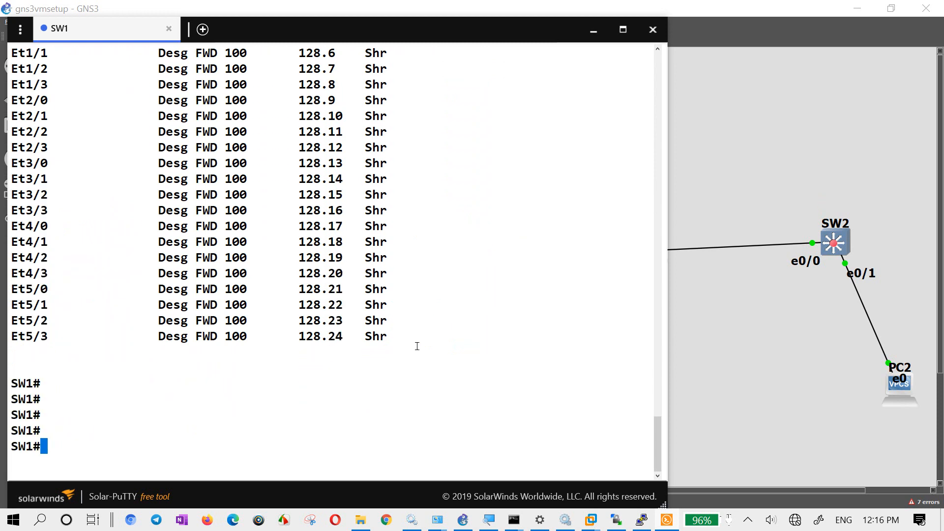
pyautogui.press('Return')
pyautogui.press('Return')
pyautogui.press('Return')
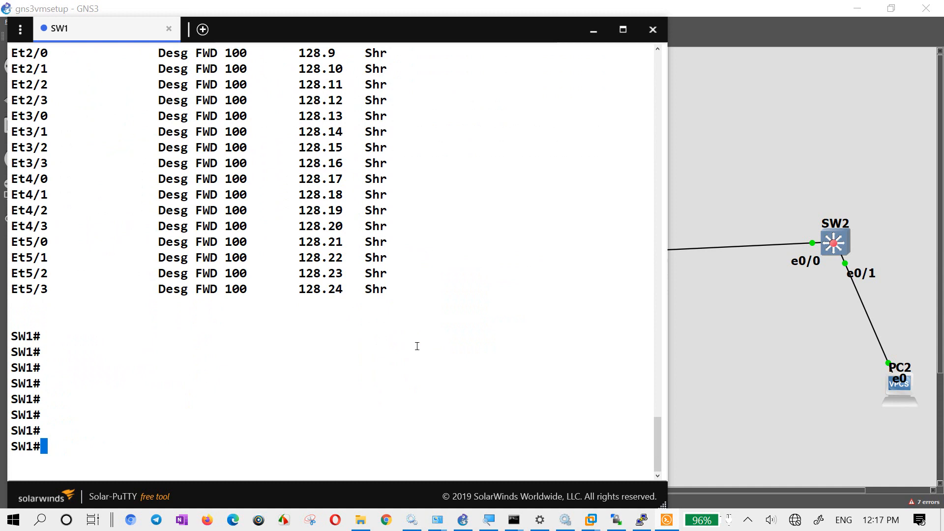
# - Enter global configuration on SW1 and set the spanning-tree mode to rapid-pvst
pyautogui.write('conf t')
pyautogui.press('Return')
pyautogui.write('sp')
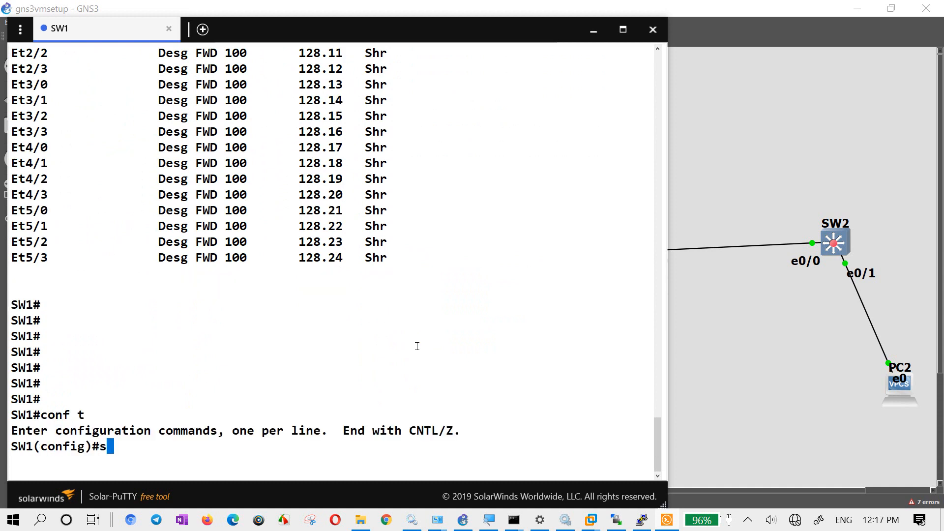
pyautogui.press('Tab')
pyautogui.write('mo')
pyautogui.press('Tab')
pyautogui.write('r')
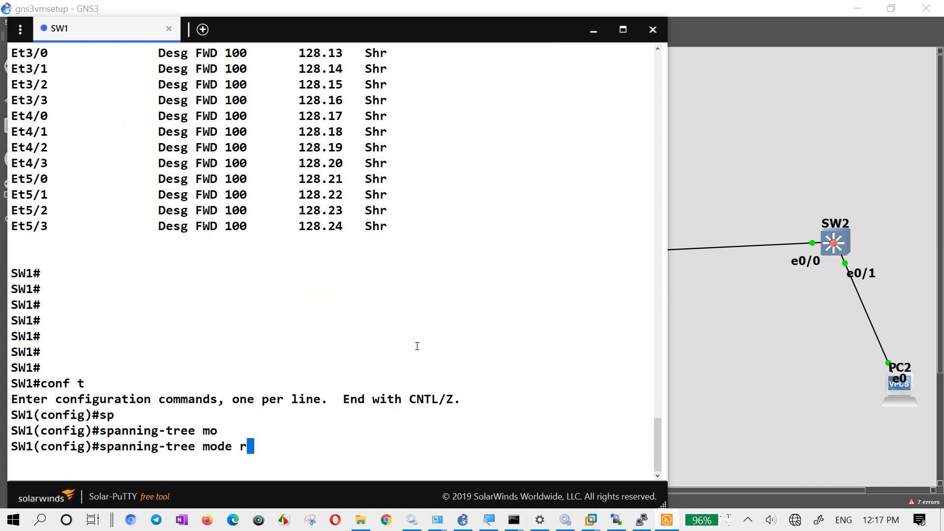
pyautogui.press('Tab')
pyautogui.press('Return')
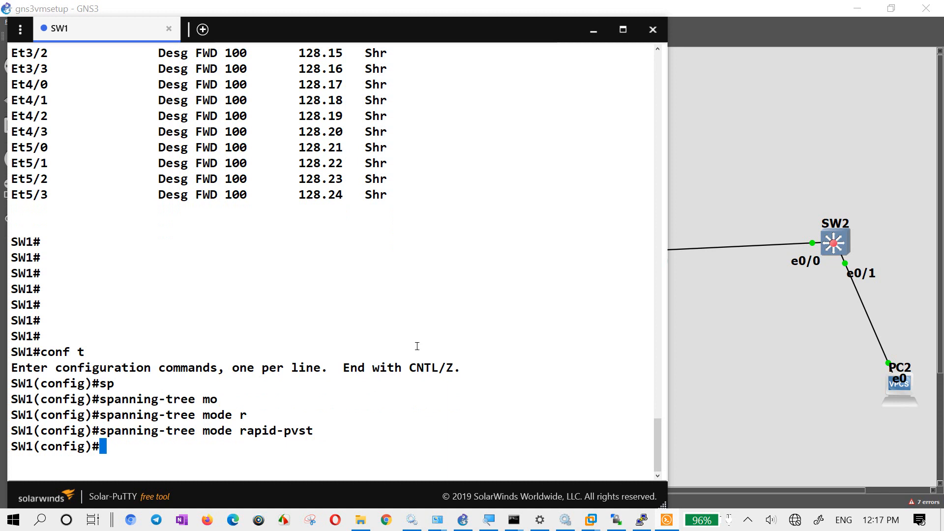
# - Check which SW1 port links to SW2, enter interface configuration for eth0/0 and begin a switchport command
pyautogui.write('int eth')
pyautogui.click(696, 367)
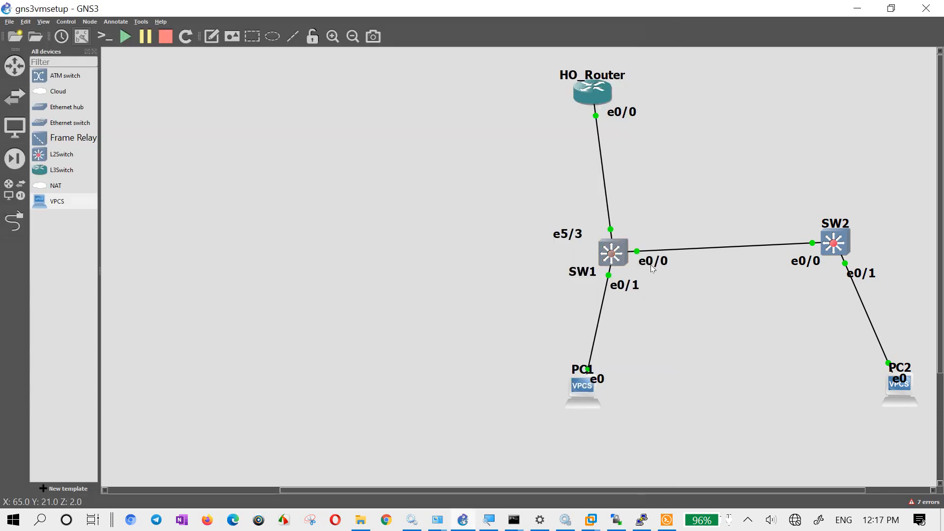
pyautogui.click(667, 520)
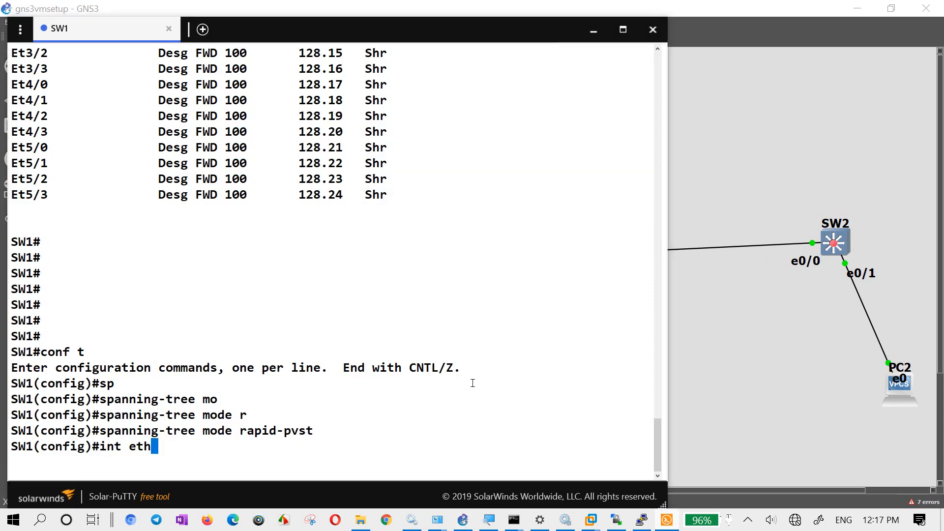
pyautogui.write('0/0')
pyautogui.press('Return')
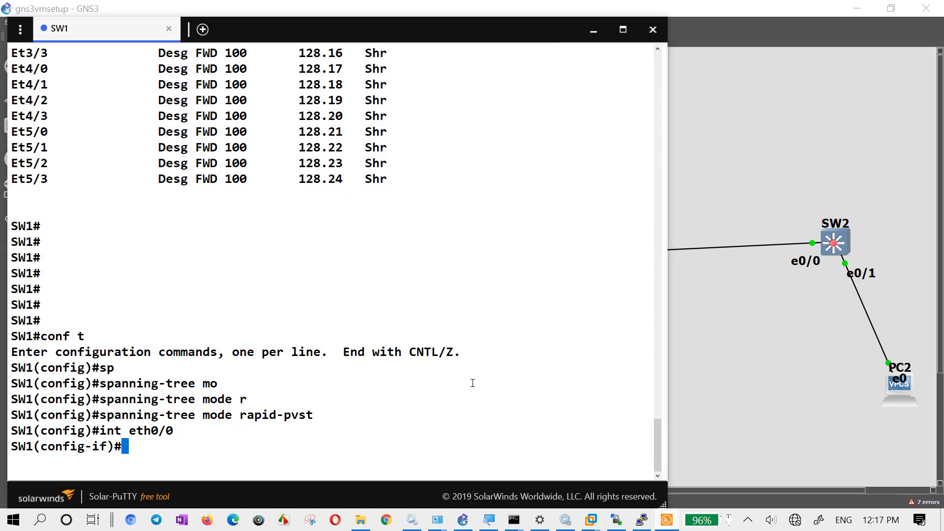
pyautogui.write('sw')
pyautogui.press('Tab')
pyautogui.write('mo tr')
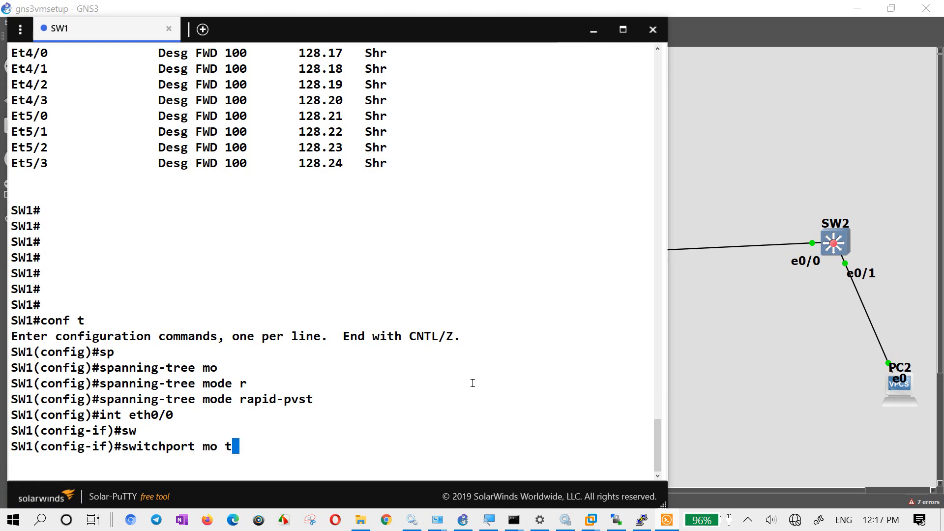
pyautogui.press('Tab')
pyautogui.press('BackSpace')
pyautogui.press('BackSpace')
pyautogui.press('BackSpace')
pyautogui.press('BackSpace')
pyautogui.press('BackSpace')
pyautogui.press('BackSpace')
pyautogui.press('BackSpace')
pyautogui.press('BackSpace')
pyautogui.press('BackSpace')
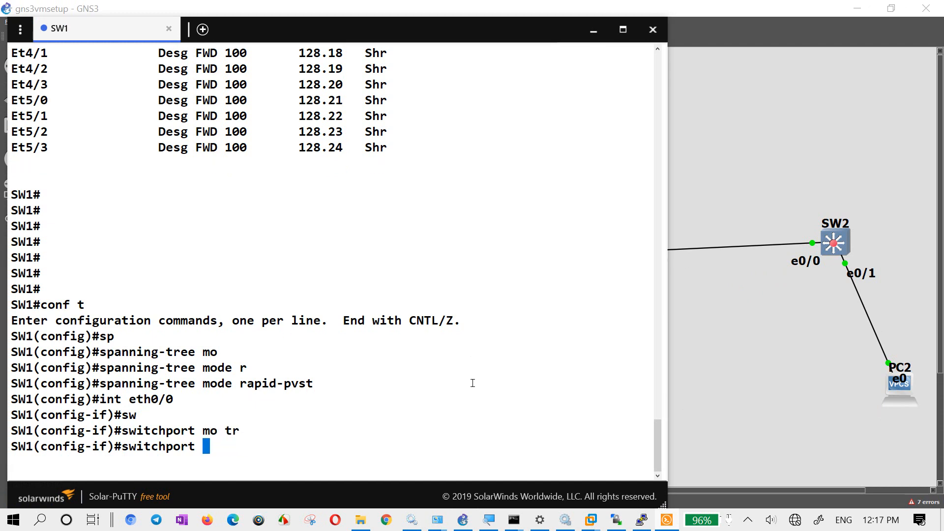
# - List the available switchport trunk options and set the trunk encapsulation of SW1's eth0/0 to dot1q
pyautogui.write('tr')
pyautogui.press('Tab')
pyautogui.write('?')
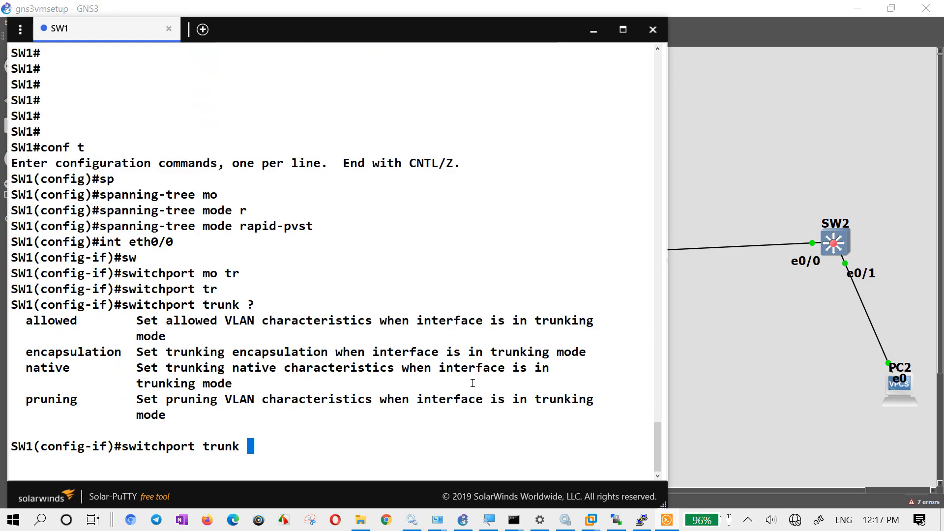
pyautogui.doubleClick(116, 352)
pyautogui.rightClick(269, 426)
pyautogui.write('?')
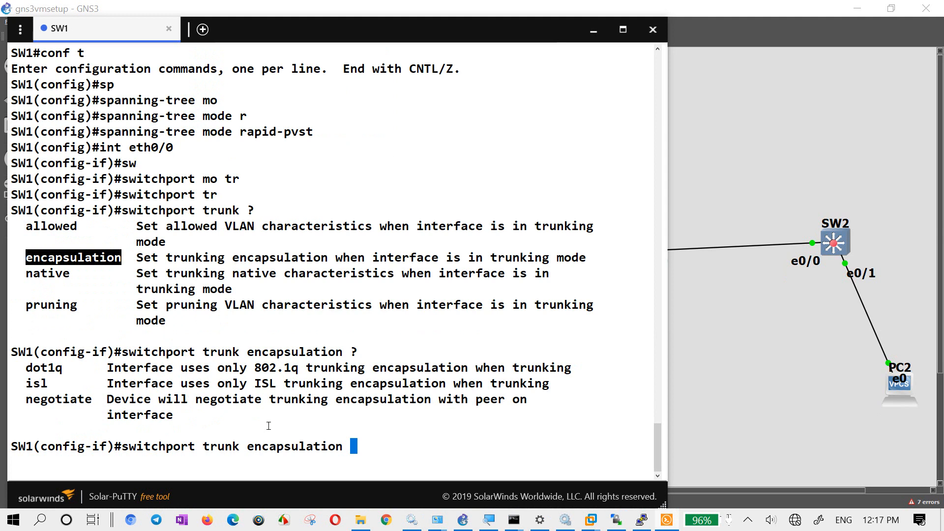
pyautogui.write('do')
pyautogui.press('Tab')
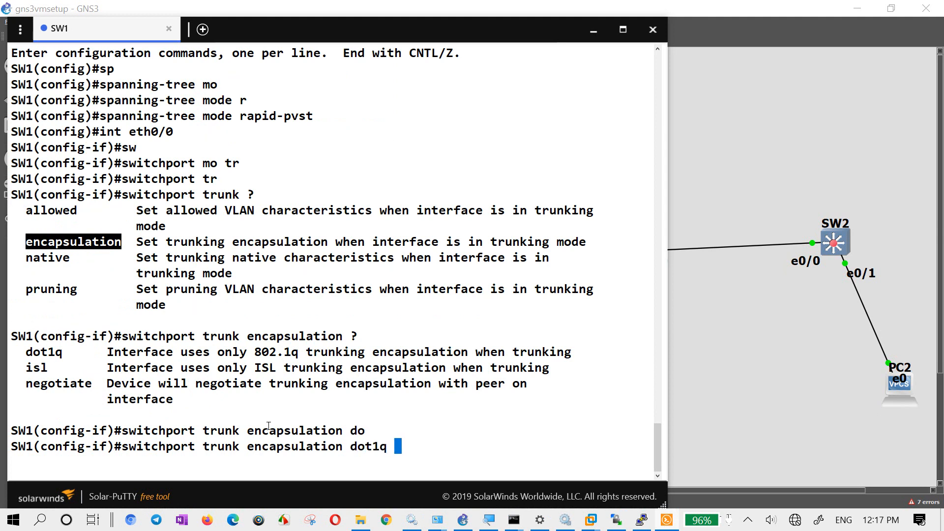
pyautogui.press('Return')
# - Set SW1's eth0/0 to trunk mode with "switchport mode trunk"
pyautogui.write('sw')
pyautogui.press('Tab')
pyautogui.write('mo')
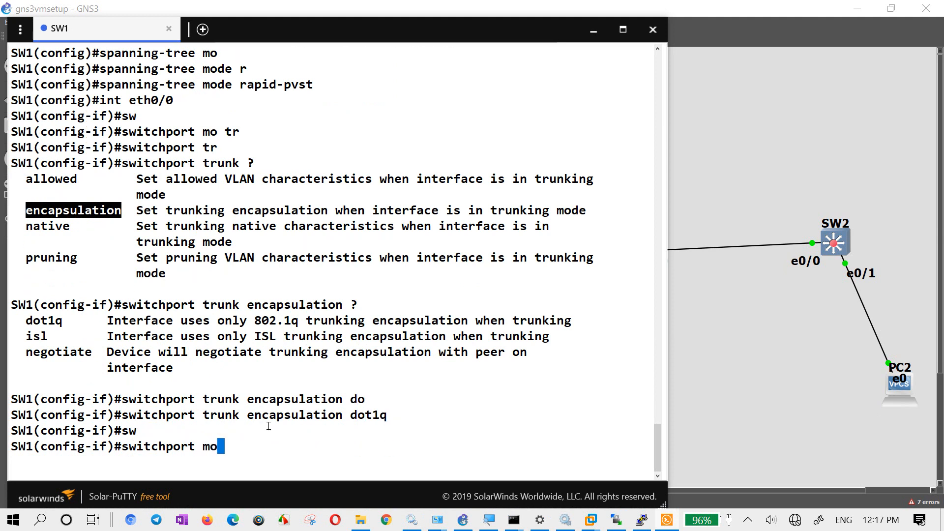
pyautogui.press('Tab')
pyautogui.write('tr')
pyautogui.press('Tab')
pyautogui.press('Return')
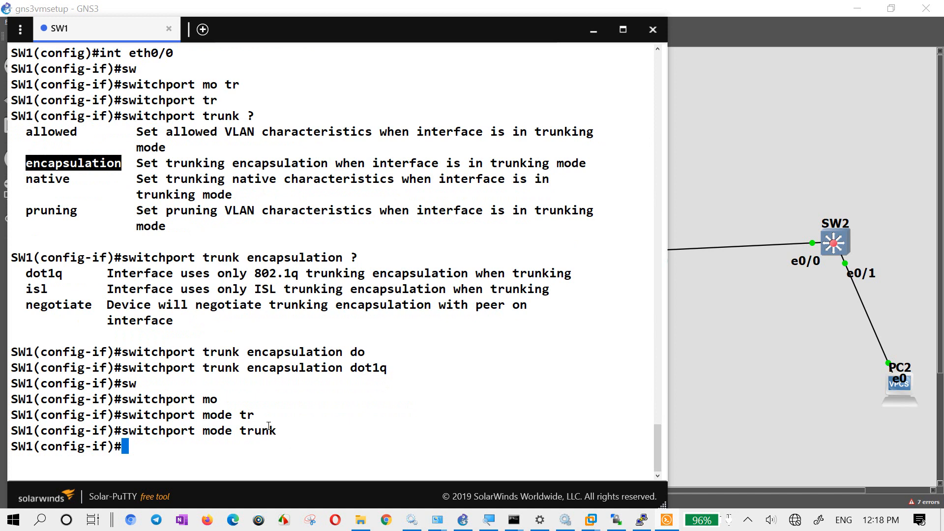
# - Enable SW1's eth0/0 interface with "no shutdown"
pyautogui.write('no sh')
pyautogui.press('Tab')
pyautogui.press('Return')
pyautogui.press('Return')
pyautogui.press('Return')
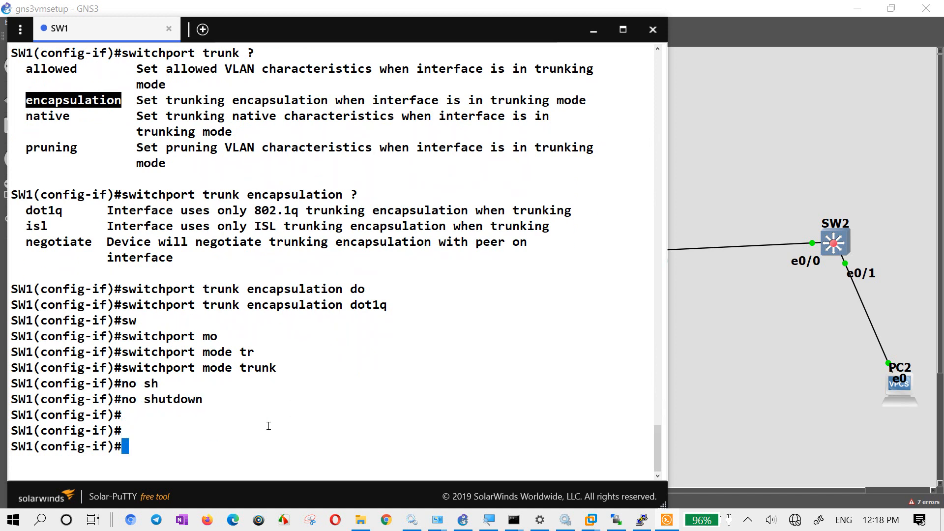
# - Show SW1's command history with "do sh hist" and copy the commands from "spanning-tree mode rapid-pvst" through "no shutdown"
pyautogui.write('do sh hist')
pyautogui.press('Return')
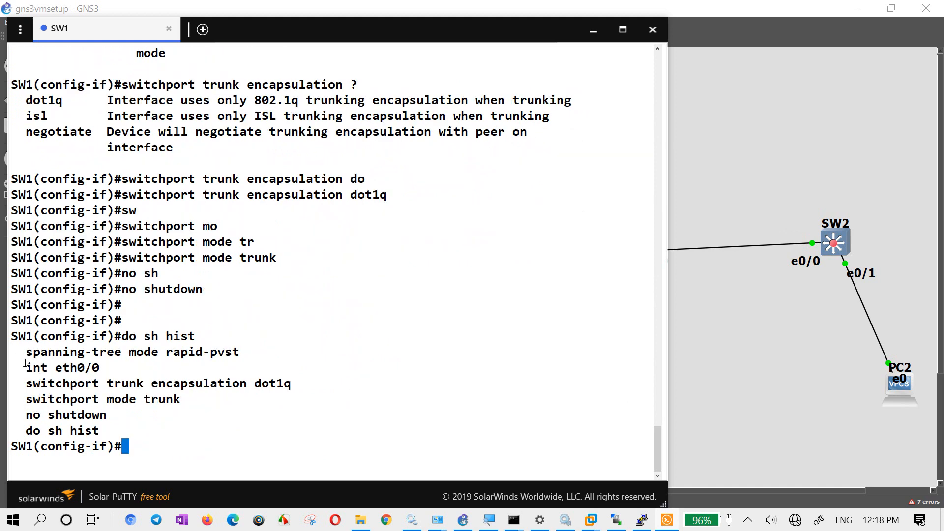
pyautogui.moveTo(20, 353); pyautogui.dragTo(198, 410)
pyautogui.press('super+c')
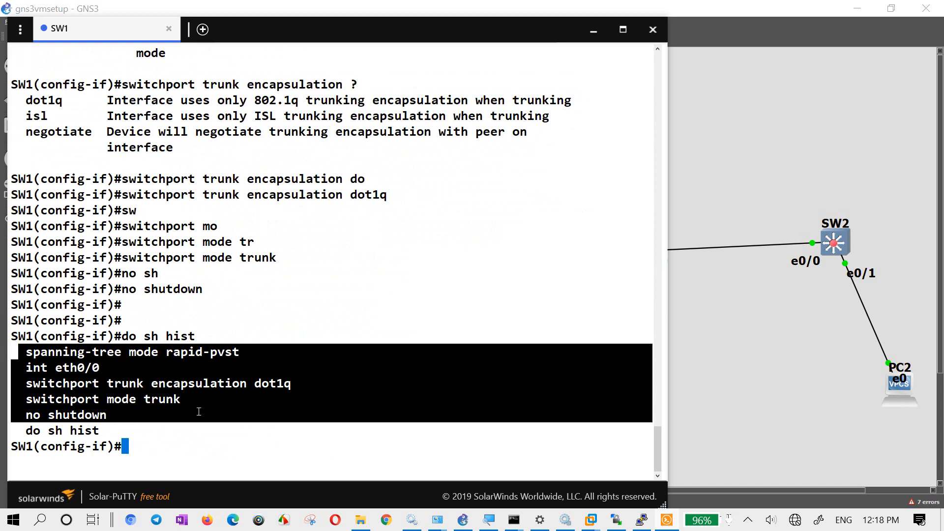
# - Open SW2's console in Solar-PuTTY alongside SW1's and bring up its command prompt, leaving SW2's hostname as it is
pyautogui.click(831, 315)
pyautogui.doubleClick(836, 231)
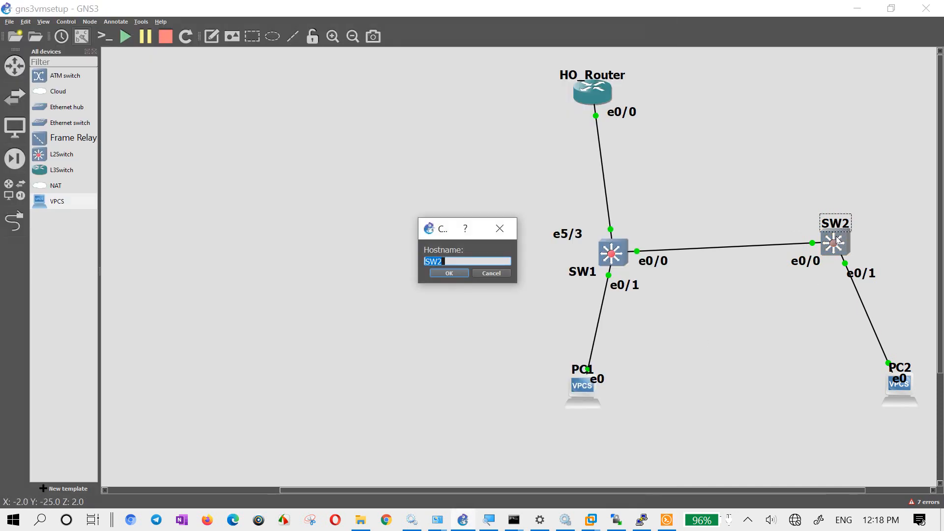
pyautogui.click(499, 228)
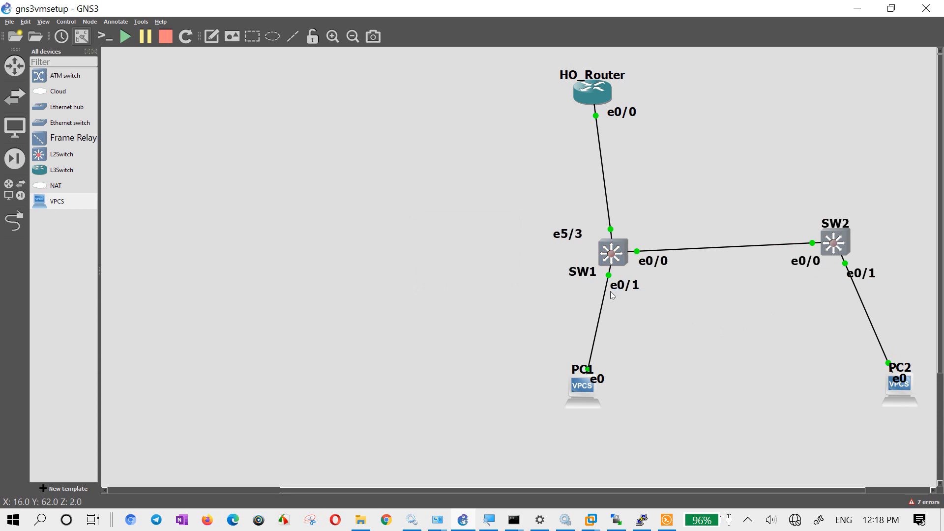
pyautogui.hotkey('alt', 'Tab')
pyautogui.hotkey('ctrl', 'Tab')
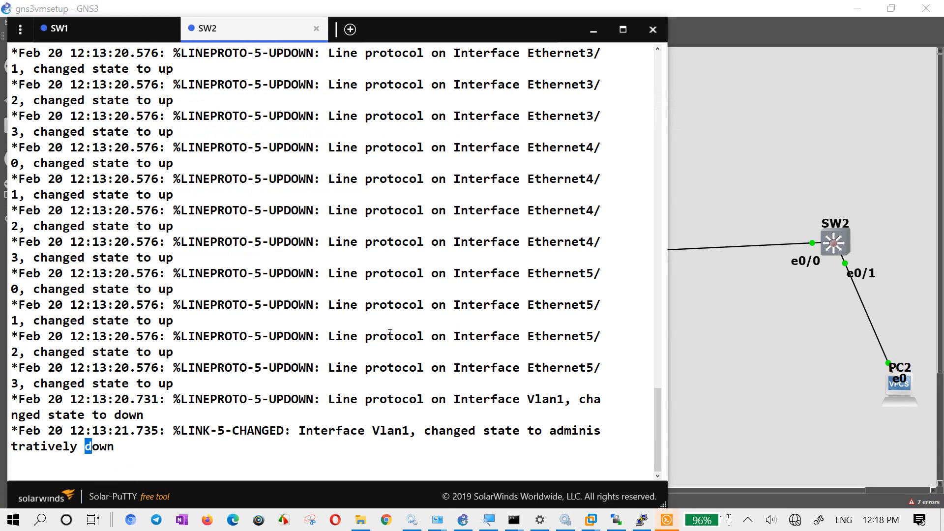
pyautogui.press('Return')
pyautogui.press('Return')
pyautogui.press('Return')
# - Enter global configuration on SW2, paste the copied rapid-pvst and eth0/0 dot1q trunk commands, and end configuration mode
pyautogui.write('conf t')
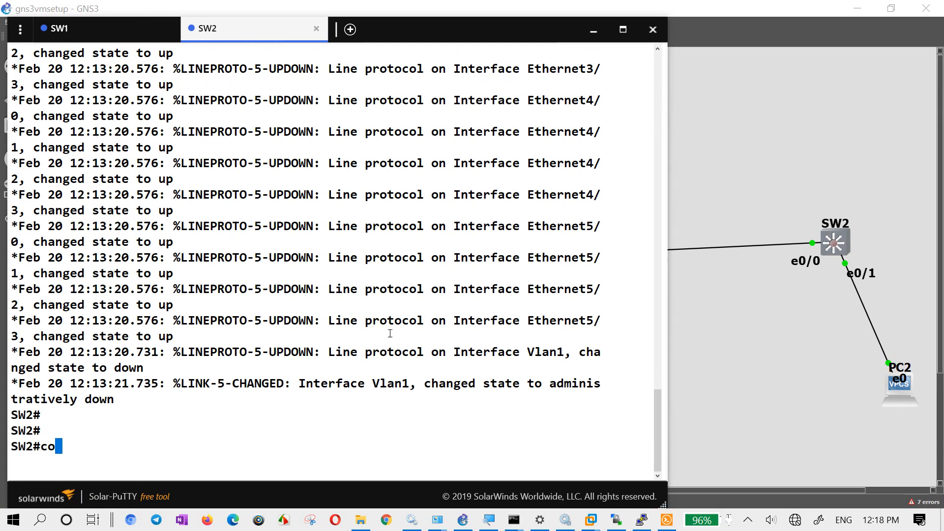
pyautogui.press('Return')
pyautogui.rightClick(135, 443)
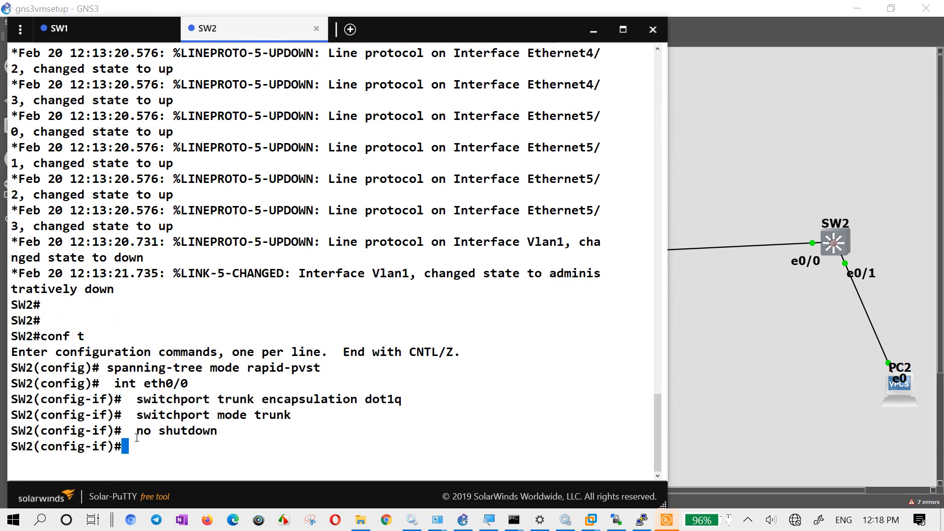
pyautogui.press('Return')
pyautogui.press('Return')
pyautogui.press('Return')
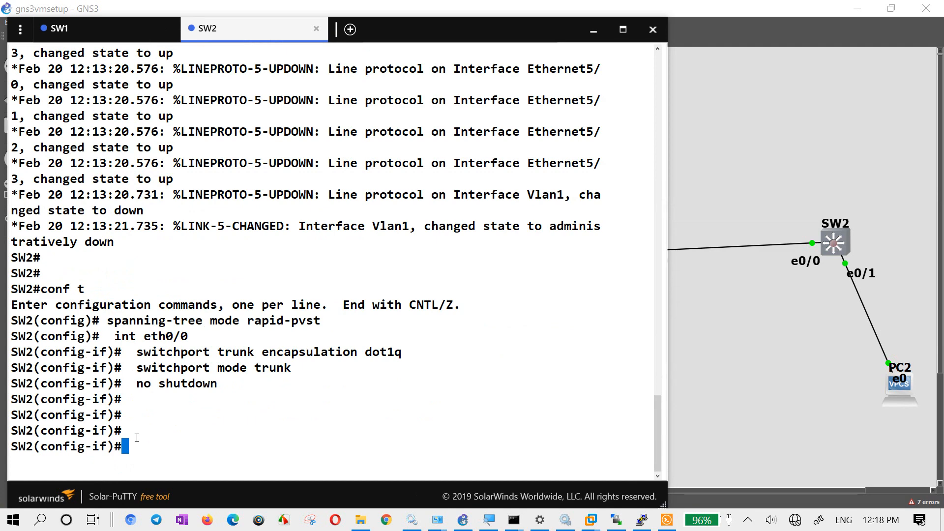
pyautogui.write('end')
pyautogui.press('Return')
pyautogui.press('Return')
pyautogui.press('Return')
# - Display SW2's trunk interfaces with "sh int trunk" to check Et0/0
pyautogui.write('sh i')
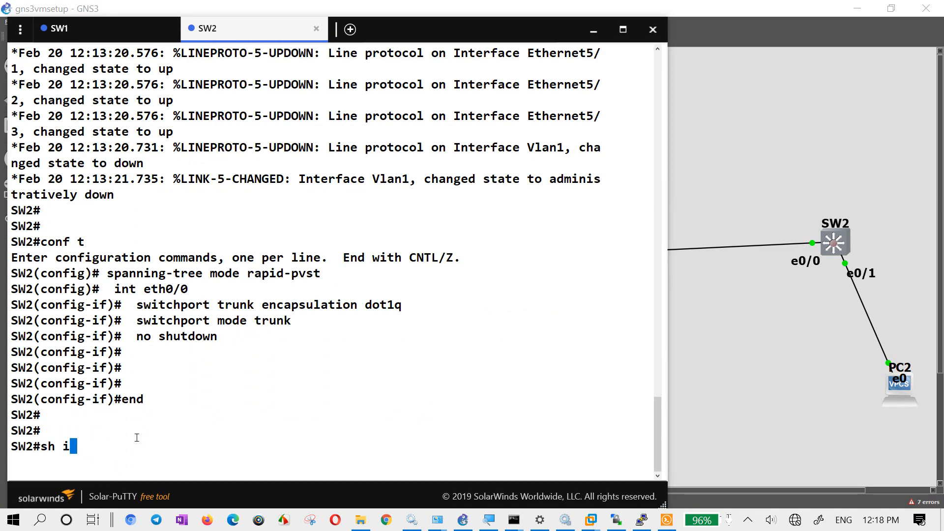
pyautogui.write('nt tr')
pyautogui.press('Tab')
pyautogui.press('Return')
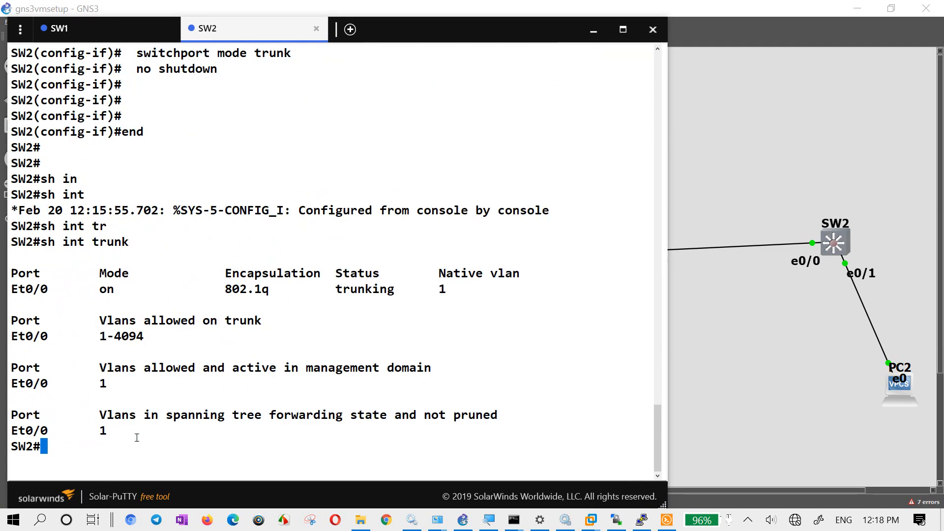
pyautogui.press('Return')
pyautogui.press('Return')
pyautogui.press('Return')
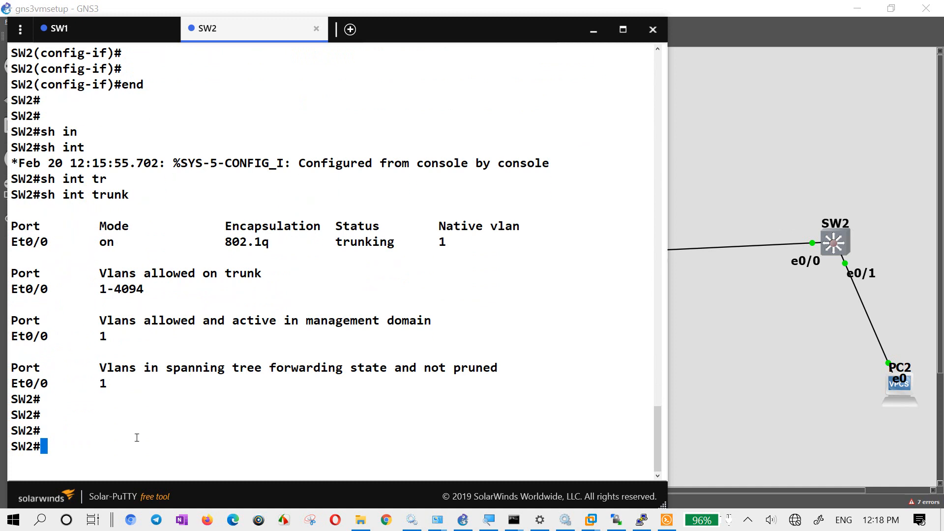
# - Save SW2's configuration with "wr" and confirm overwriting the previous NVRAM configuration
pyautogui.write('wr')
pyautogui.press('Return')
pyautogui.press('Return')
pyautogui.press('Return')
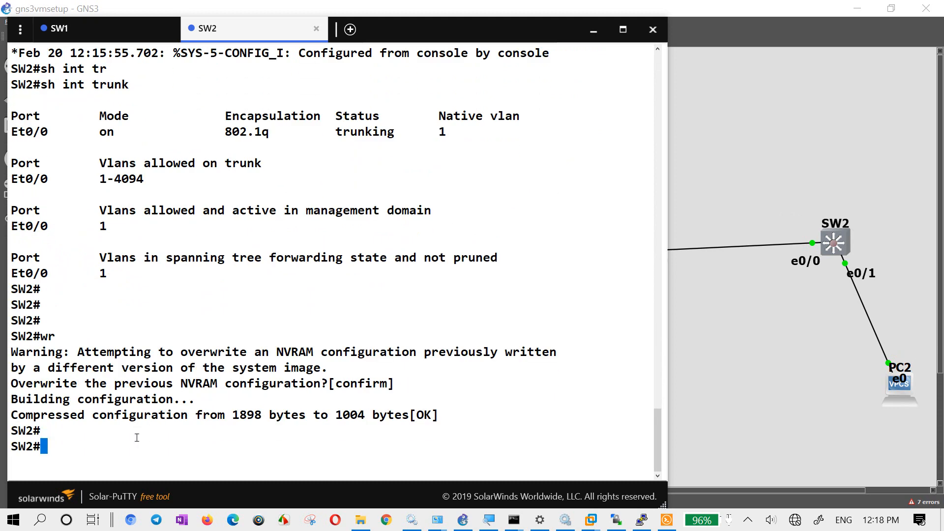
pyautogui.press('Return')
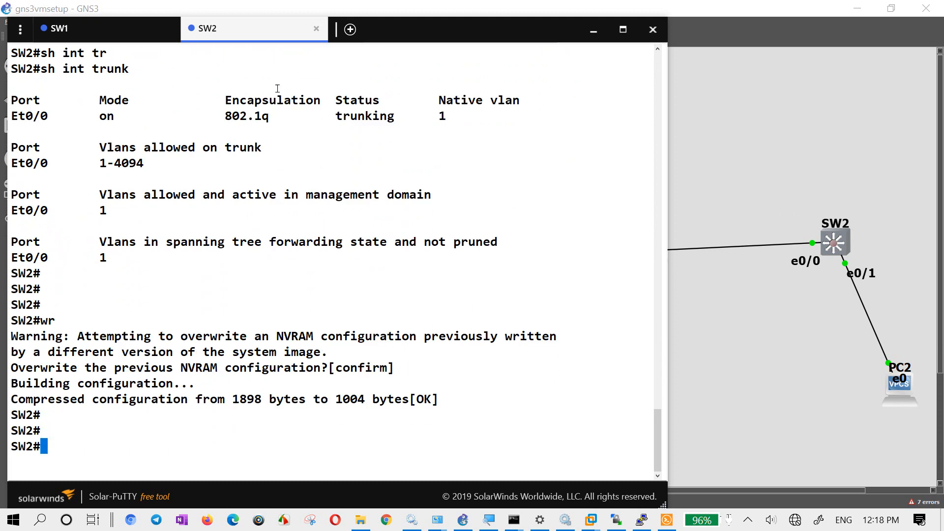
# - On SW1, leave interface configuration and create VLAN 2 with the name hr
pyautogui.click(160, 34)
pyautogui.write('exit')
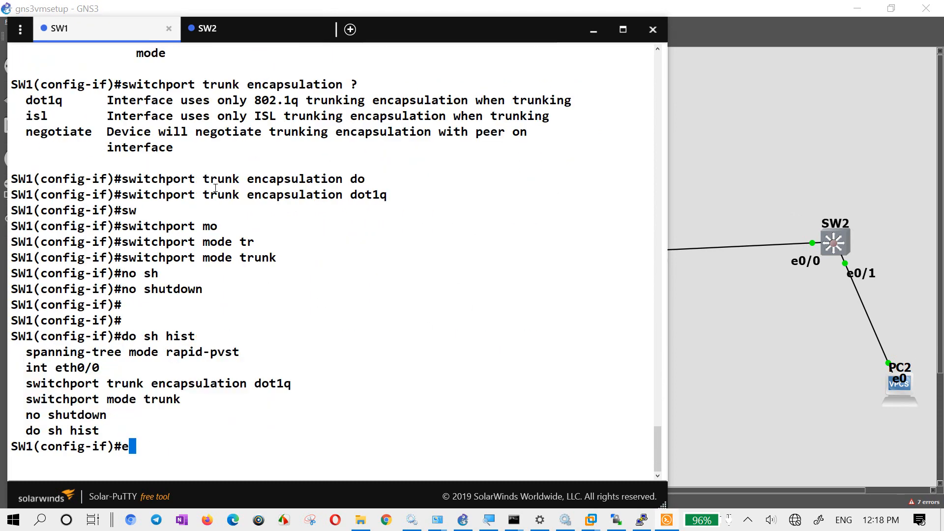
pyautogui.press('Return')
pyautogui.write('vlan 1')
pyautogui.press('BackSpace')
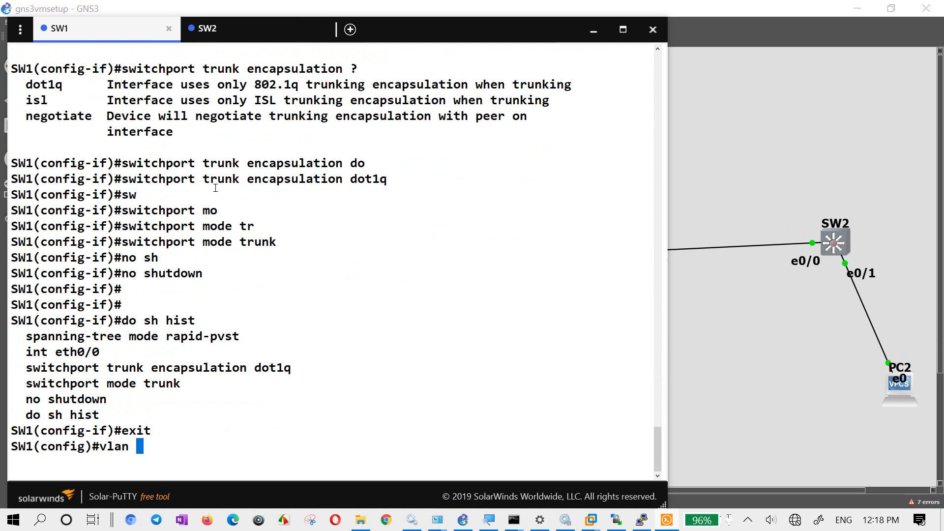
pyautogui.write('2')
pyautogui.press('Return')
pyautogui.write('name ')
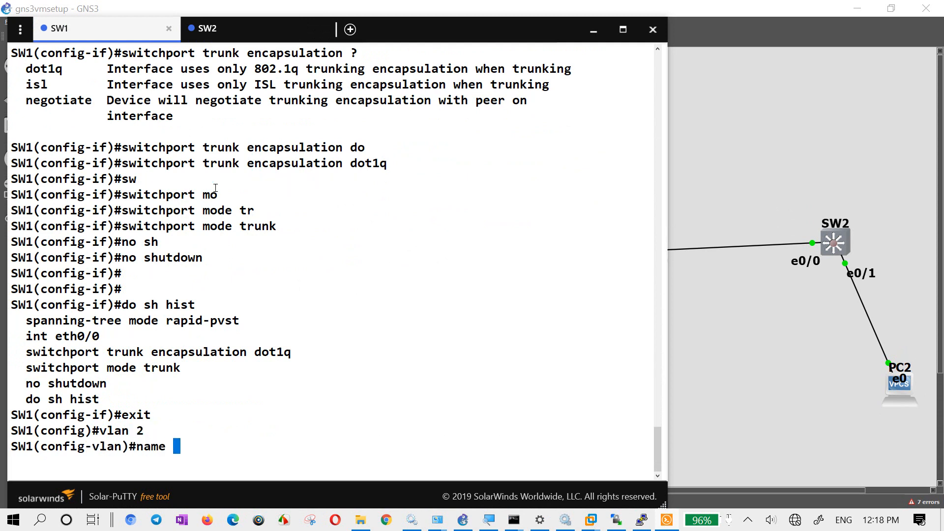
pyautogui.write('hr')
pyautogui.press('Return')
# - Create VLAN 3 with the name sales on SW1 and return to global configuration
pyautogui.write('vlan 3')
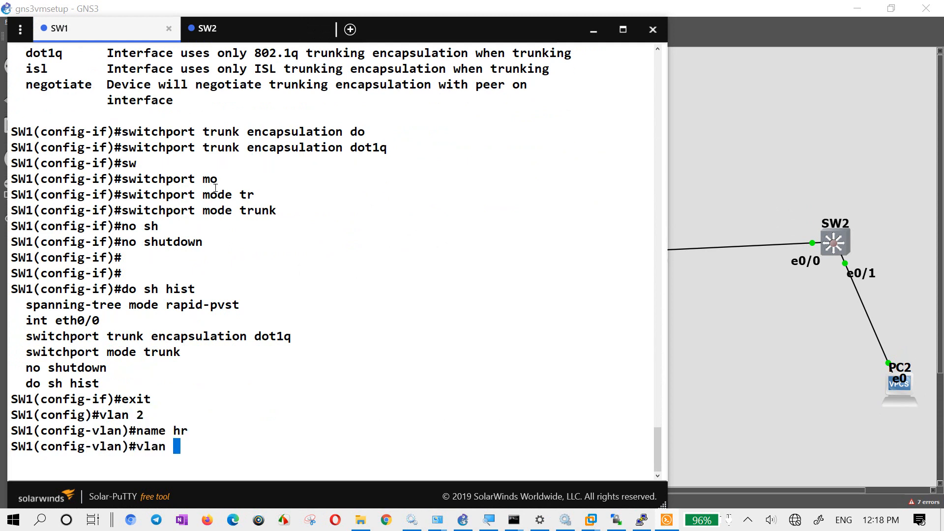
pyautogui.press('Return')
pyautogui.write('name sales')
pyautogui.press('Return')
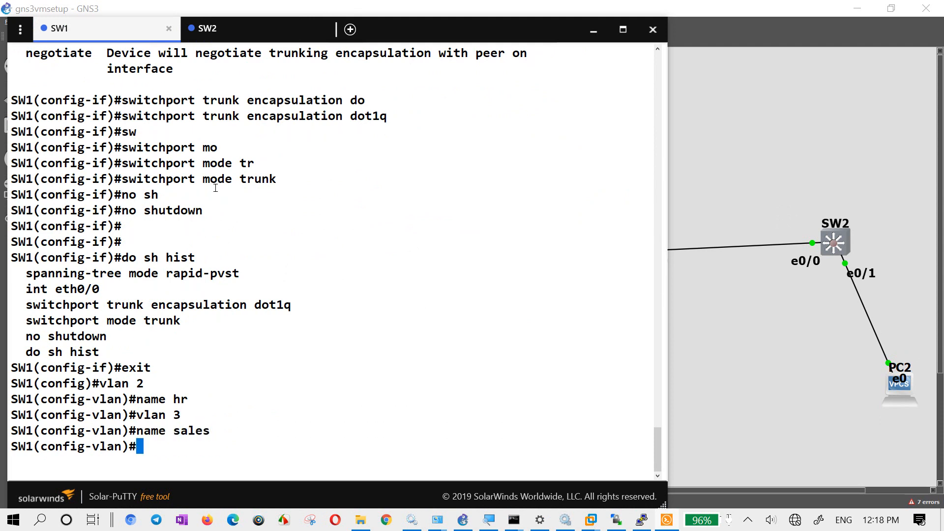
pyautogui.write('exit')
pyautogui.press('Return')
# - Create VLANs 10-150 on SW1 in one range command and end configuration mode
pyautogui.write('vlan 1')
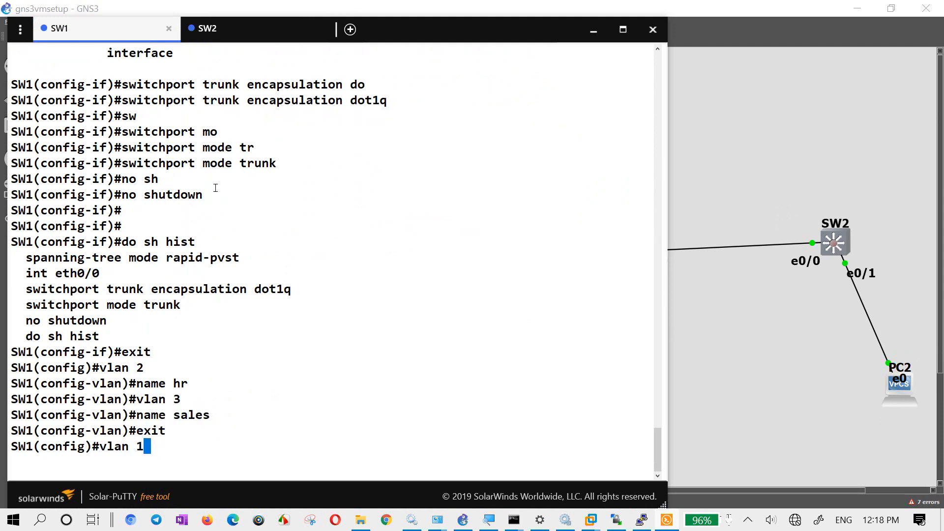
pyautogui.press('BackSpace')
pyautogui.press('BackSpace')
pyautogui.write('10-1')
pyautogui.press('BackSpace')
pyautogui.write('150')
pyautogui.press('Return')
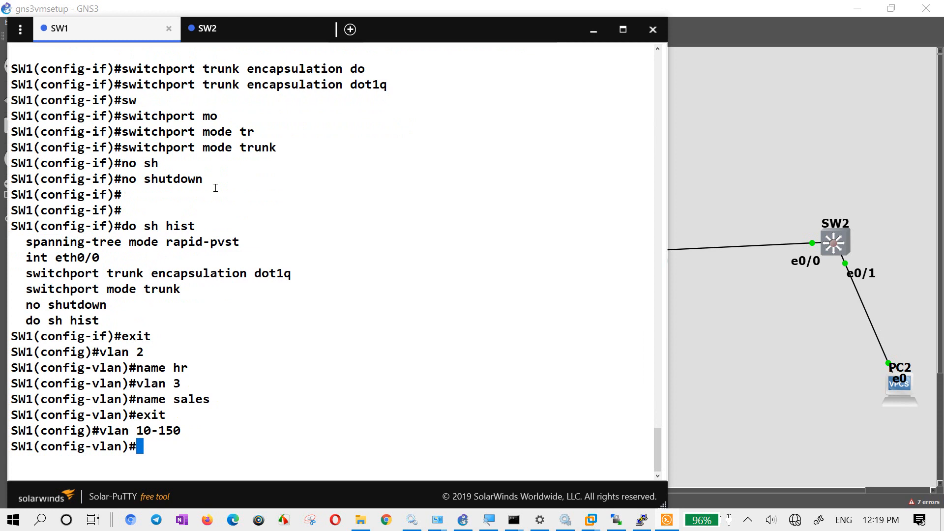
pyautogui.write('exit')
pyautogui.press('Return')
pyautogui.write('end')
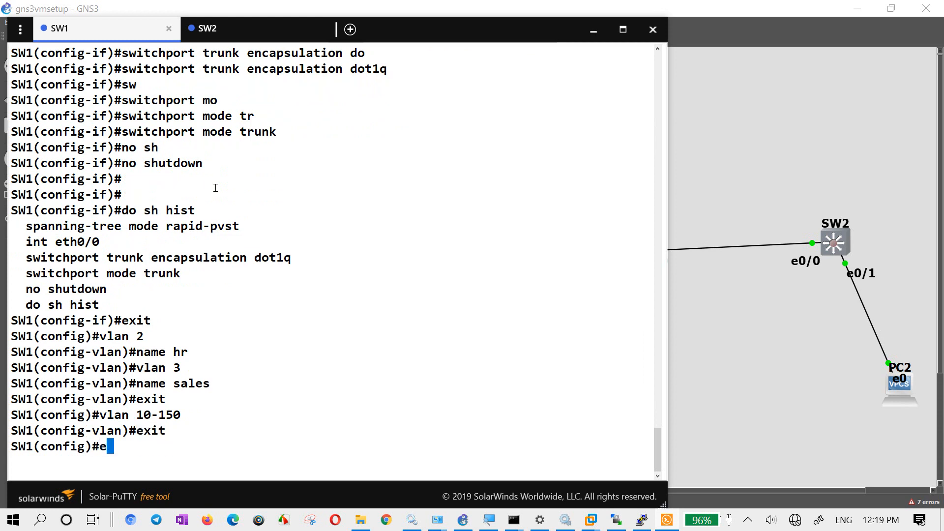
pyautogui.press('Return')
# - Display SW1's VLAN summary with "sh vl br" and page through the whole list
pyautogui.write('sh vl bbr')
pyautogui.press('Return')
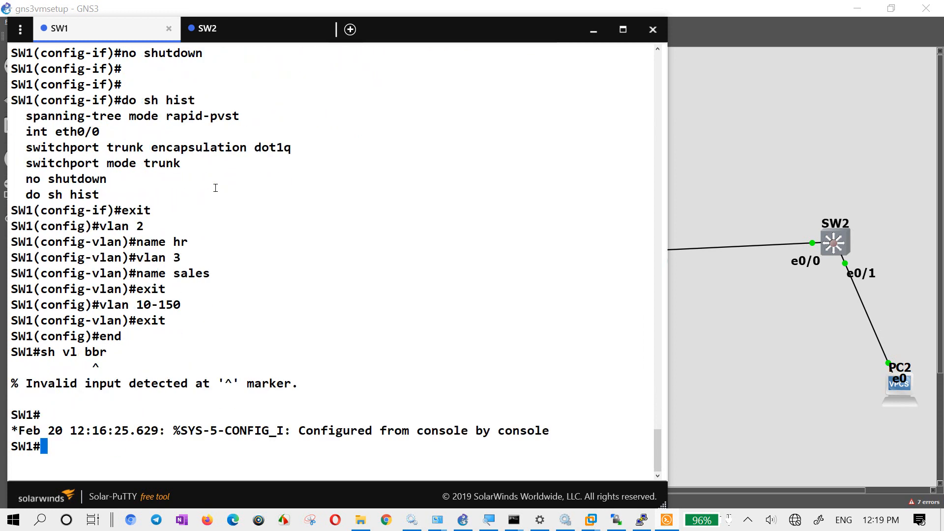
pyautogui.write('sh vl br')
pyautogui.press('Return')
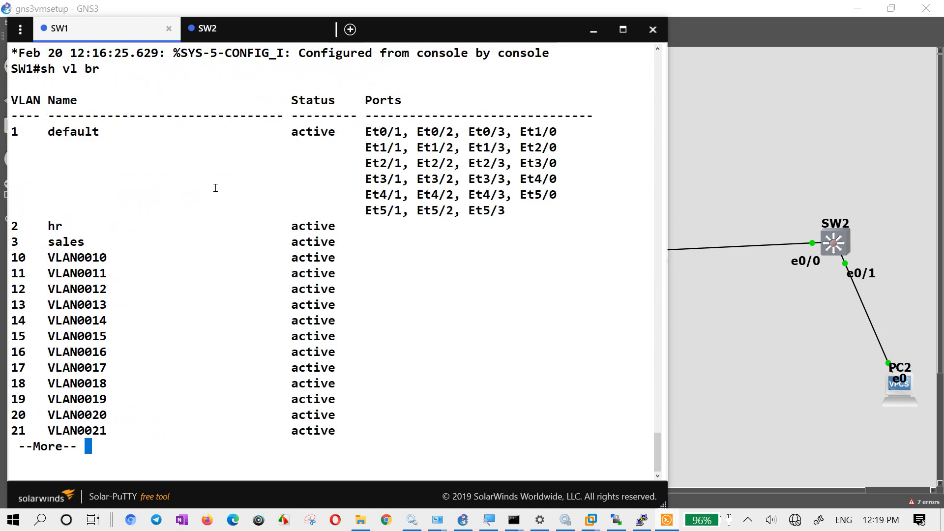
pyautogui.press('Return')
pyautogui.press('Return')
pyautogui.press('Return')
pyautogui.press('Return')
pyautogui.press('Return')
pyautogui.press('Return')
pyautogui.press('Return')
pyautogui.press('Return')
pyautogui.press('Return')
pyautogui.press('Return')
pyautogui.press('Return')
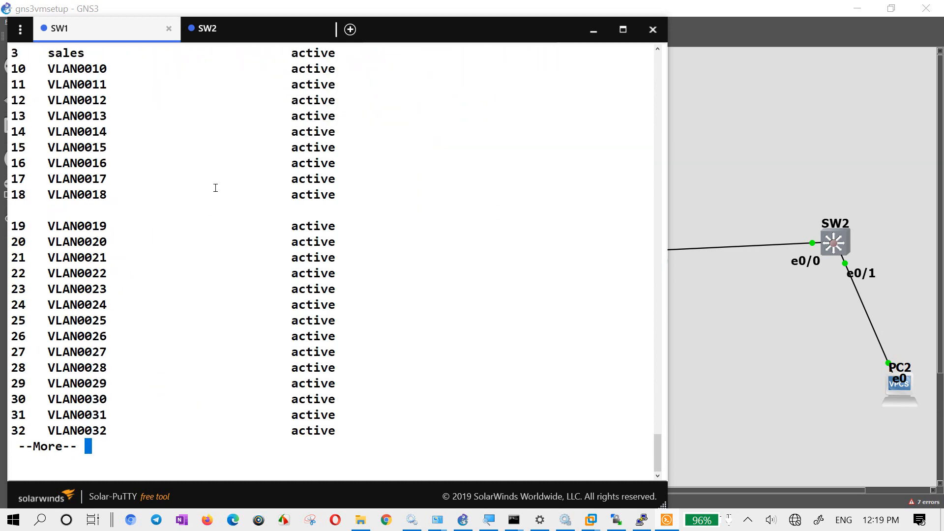
pyautogui.press('Return')
pyautogui.press('Return')
pyautogui.press('Return')
pyautogui.press('Return')
pyautogui.press('Return')
pyautogui.press('Return')
pyautogui.press('Return')
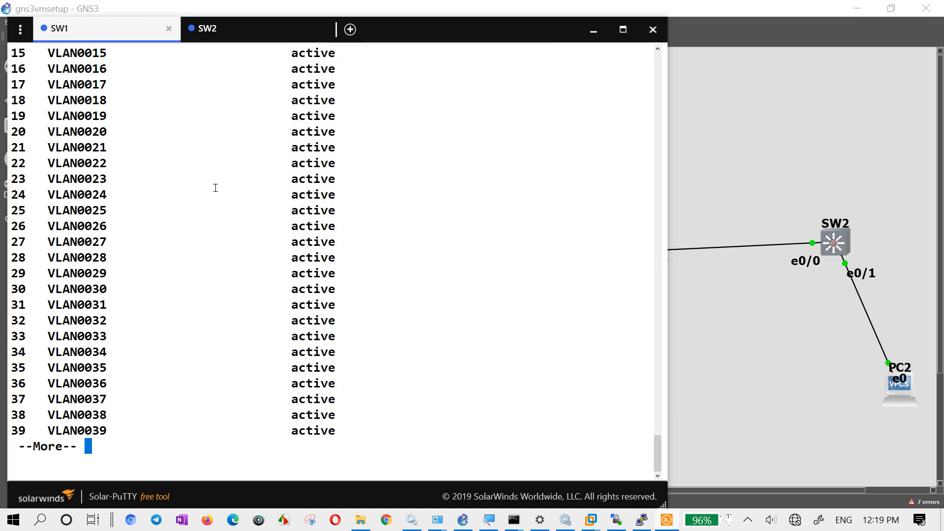
pyautogui.press('Return')
pyautogui.press('Return')
pyautogui.press('space')
pyautogui.press('space')
pyautogui.press('space')
pyautogui.press('space')
pyautogui.press('space')
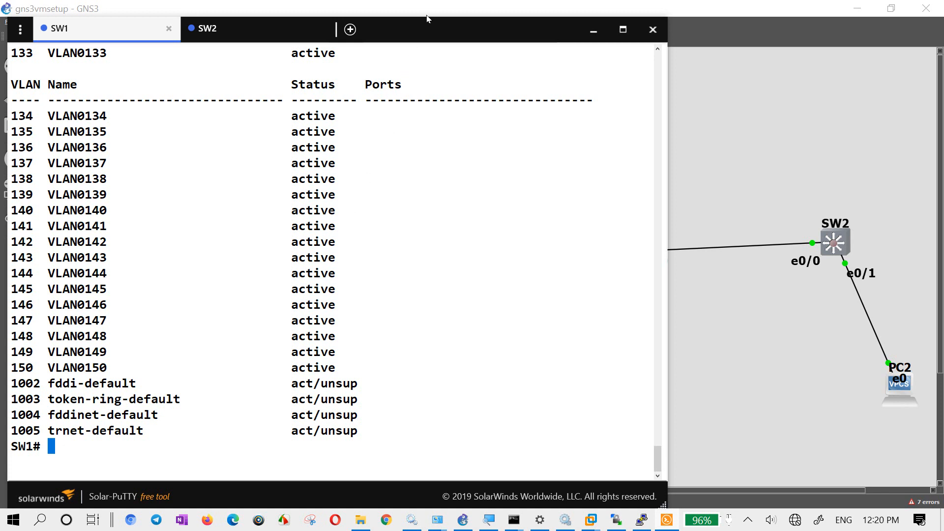
# - Move the console window clear of the GNS3 toolbar and enter global configuration on SW1 with "conf t"
pyautogui.moveTo(428, 18); pyautogui.dragTo(422, 58)
pyautogui.moveTo(402, 101); pyautogui.dragTo(519, 78)
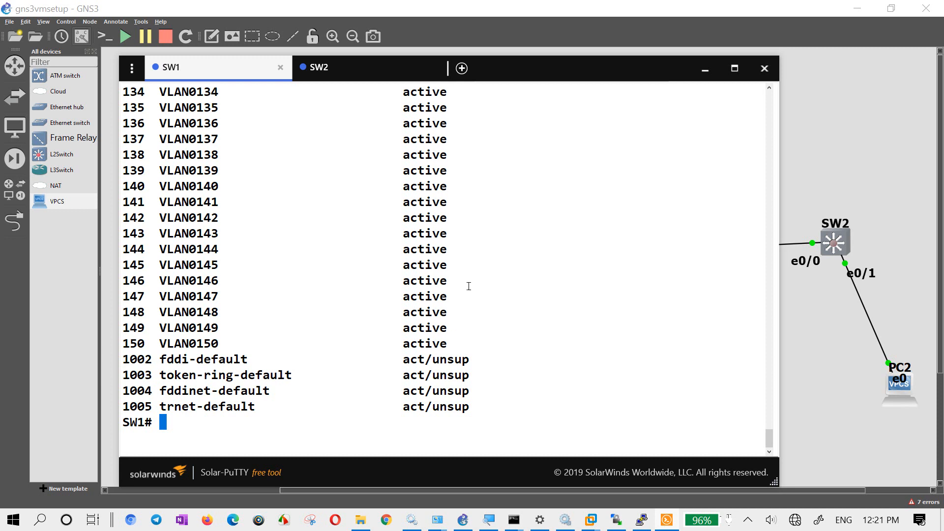
pyautogui.press('Return')
pyautogui.press('Return')
pyautogui.press('Return')
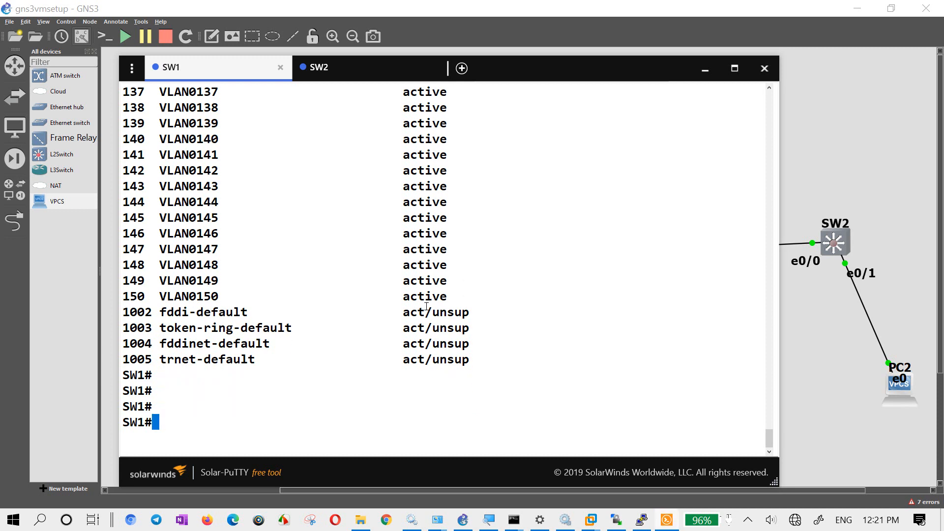
pyautogui.write('conf t')
pyautogui.press('Return')
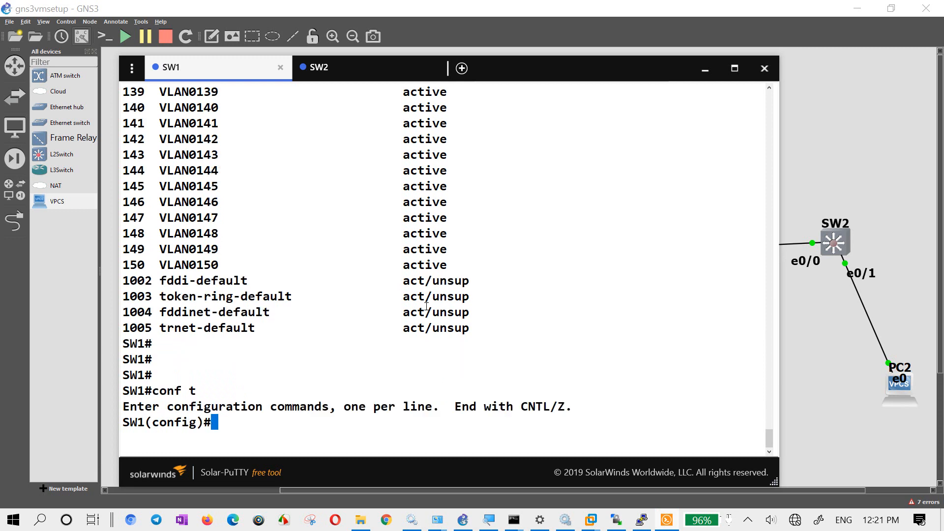
# - Check in the topology which SW1 port connects to PC1, and return to SW1's console
pyautogui.click(787, 139)
pyautogui.moveTo(664, 224); pyautogui.dragTo(628, 289)
pyautogui.click(665, 299)
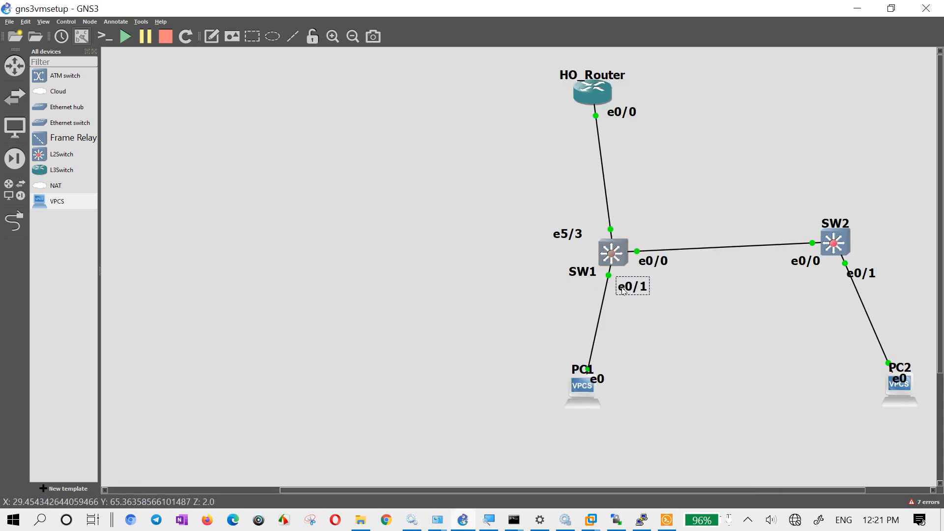
pyautogui.click(689, 376)
pyautogui.click(664, 519)
pyautogui.click(497, 403)
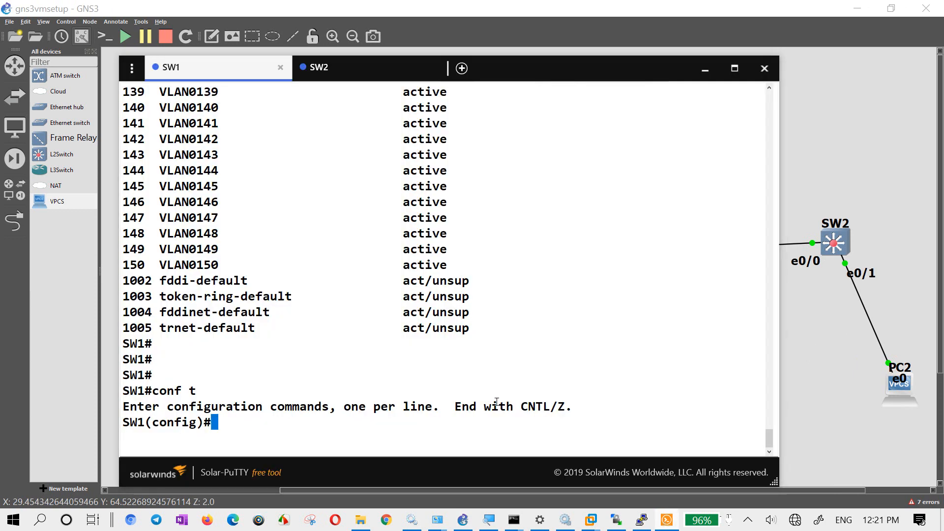
# - Enter interface ethernet 0/1 on SW1 and set its switchport mode to access
pyautogui.write('int e0/')
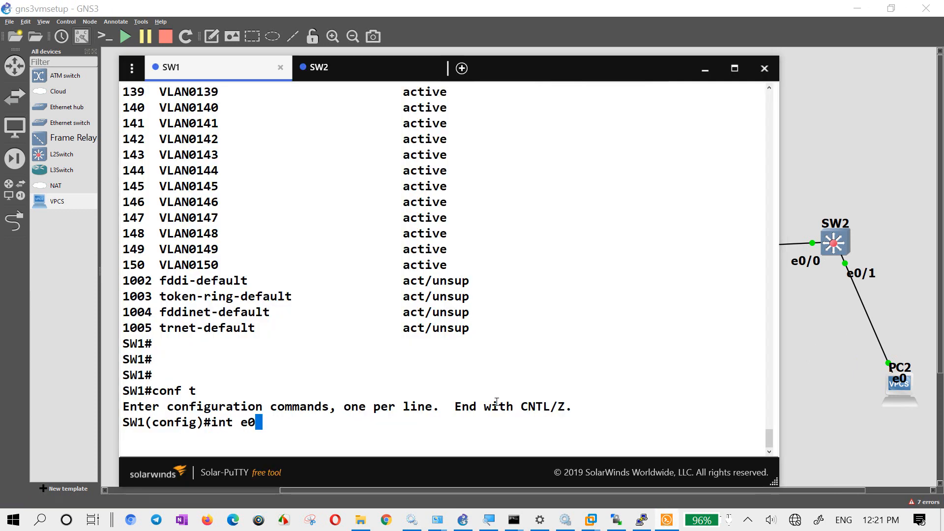
pyautogui.press('BackSpace')
pyautogui.press('BackSpace')
pyautogui.press('Tab')
pyautogui.write('t')
pyautogui.press('Tab')
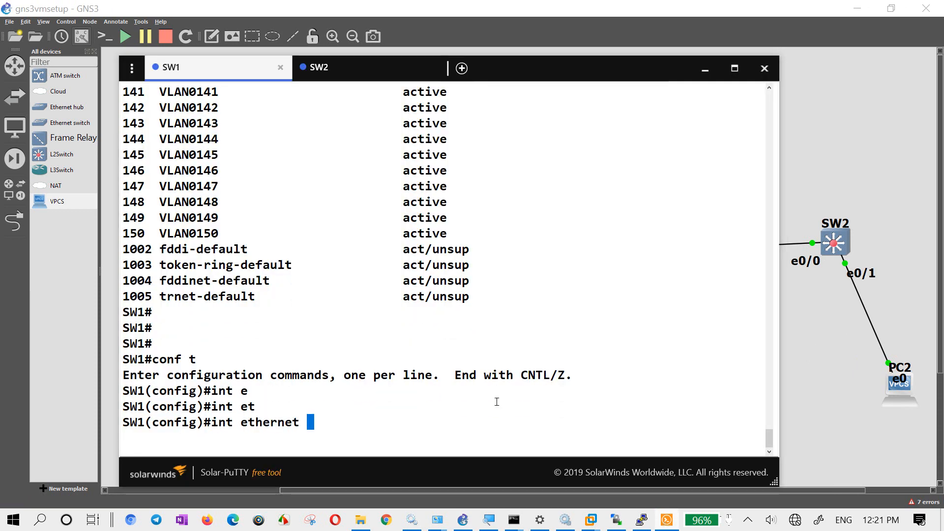
pyautogui.write('0/1')
pyautogui.press('Return')
pyautogui.write('sw')
pyautogui.press('Tab')
pyautogui.write('mo acc')
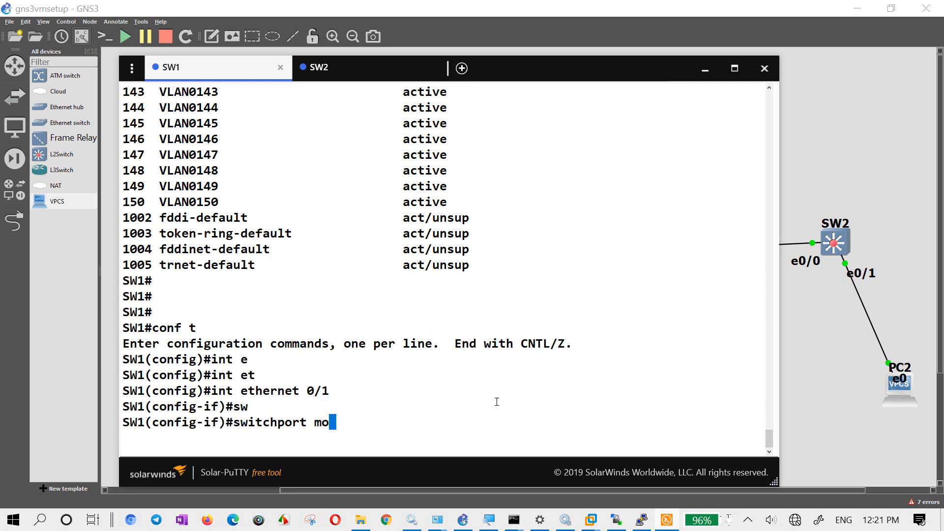
pyautogui.press('Tab')
pyautogui.press('Return')
# - Assign SW1's ethernet 0/1 to access VLAN 2
pyautogui.write('sw')
pyautogui.press('Tab')
pyautogui.write('acc')
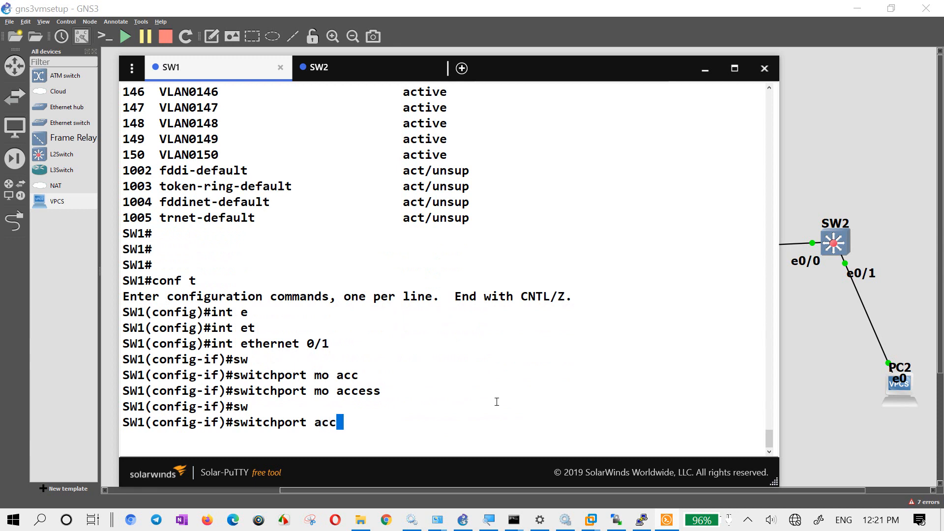
pyautogui.press('Tab')
pyautogui.write('vl')
pyautogui.press('Tab')
pyautogui.write('2')
pyautogui.press('Return')
# - Enable ethernet 0/1 with "no shutdown" and exit back to SW1's privileged prompt
pyautogui.write('no sh')
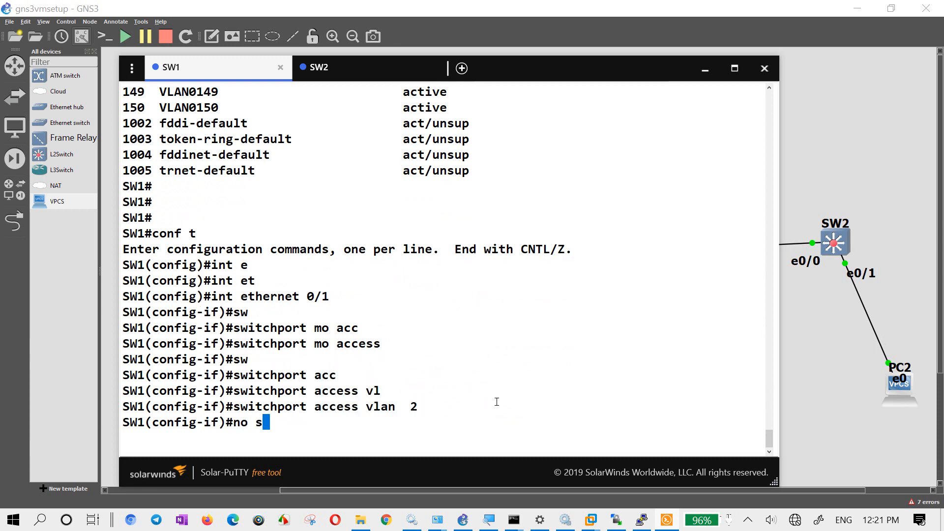
pyautogui.press('Tab')
pyautogui.press('Return')
pyautogui.write('exit')
pyautogui.press('Return')
pyautogui.write('[')
pyautogui.press('Return')
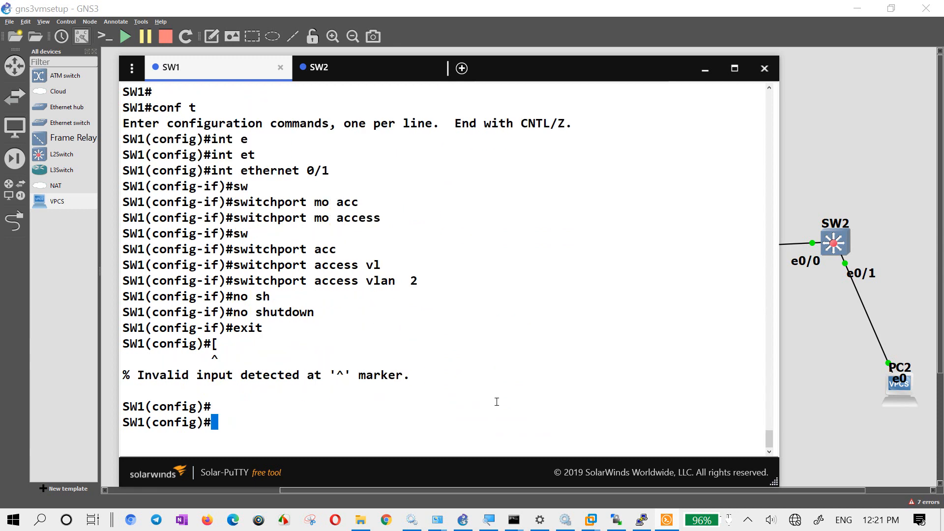
pyautogui.write('exit')
pyautogui.press('Return')
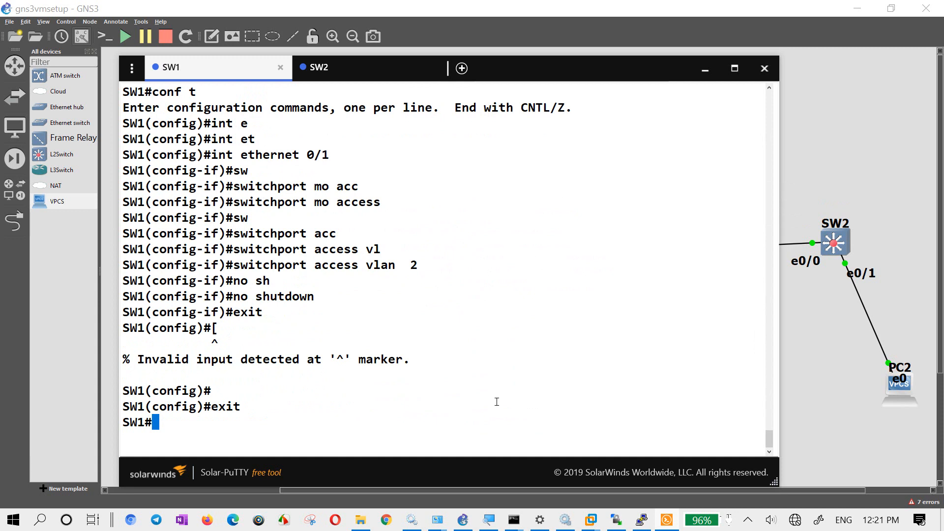
# - Re-enter global configuration on SW1 and recall "int ethernet 0/1" to return to that interface
pyautogui.write('conf t')
pyautogui.press('Return')
pyautogui.write('exit')
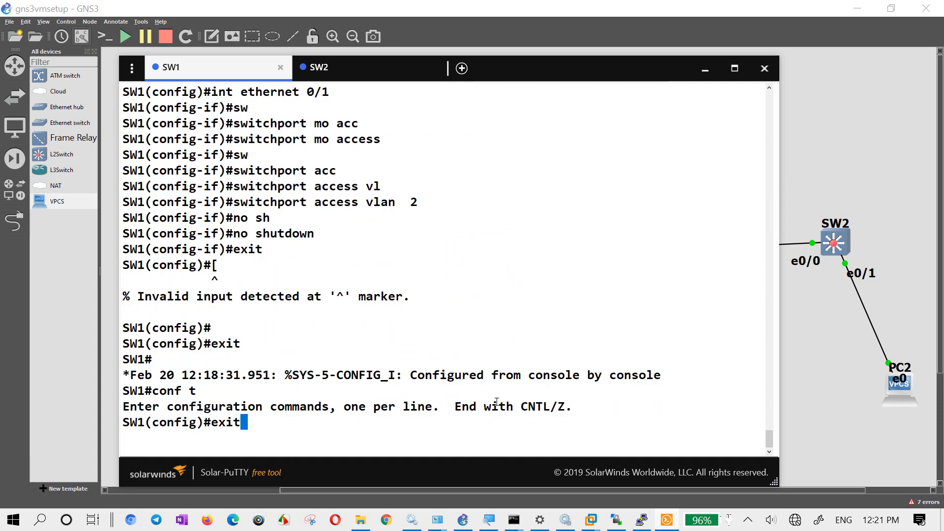
pyautogui.press('Up')
pyautogui.press('Up')
pyautogui.press('Up')
pyautogui.press('Up')
pyautogui.press('Up')
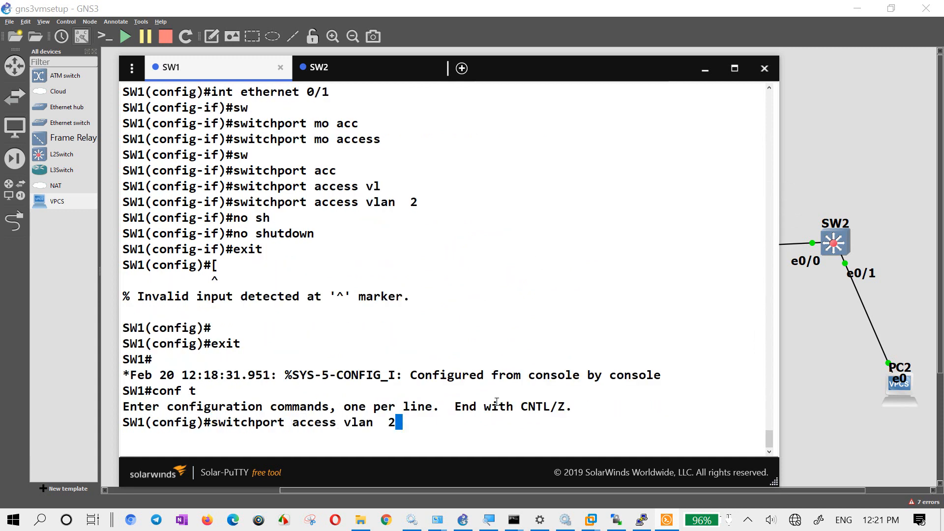
pyautogui.press('Up')
pyautogui.press('Up')
pyautogui.press('Up')
pyautogui.press('Up')
pyautogui.press('Up')
pyautogui.press('Up')
pyautogui.press('Up')
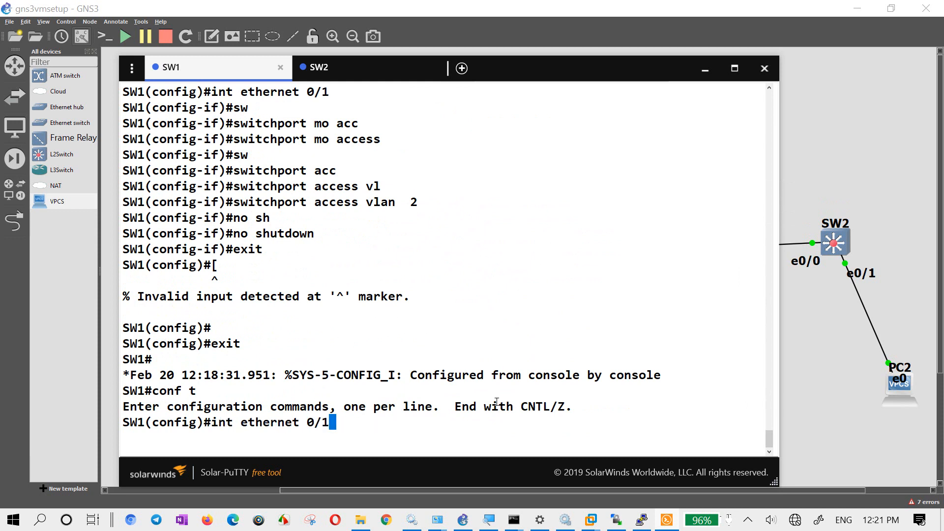
pyautogui.press('Return')
# - Begin a spanning-tree command in SW1's ethernet 0/1 interface configuration
pyautogui.write('spw')
pyautogui.press('Tab')
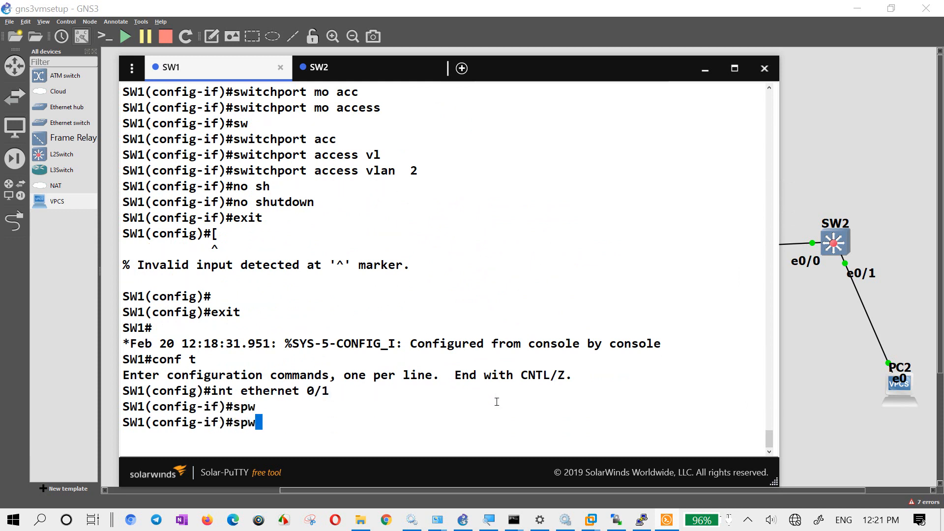
pyautogui.press('BackSpace')
pyautogui.write('a')
pyautogui.press('Tab')
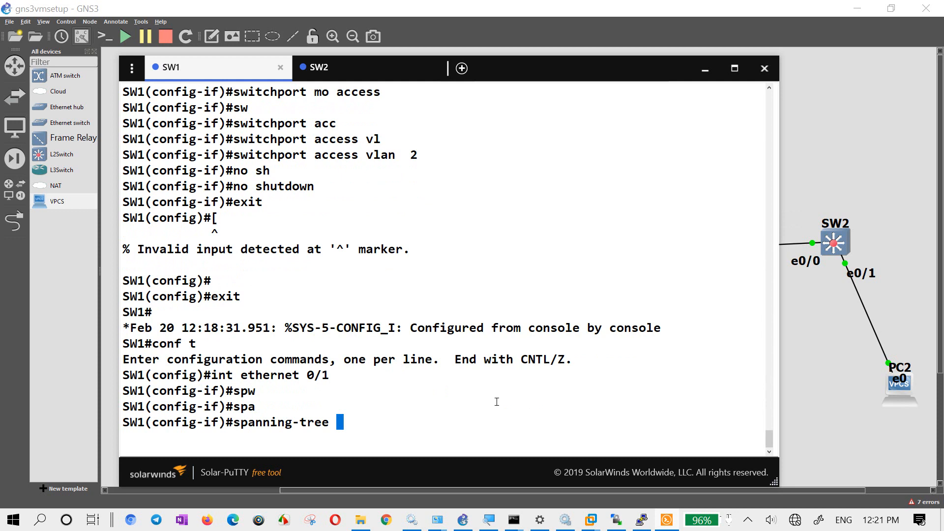
pyautogui.write('mo')
pyautogui.press('Tab')
pyautogui.press('BackSpace')
pyautogui.press('BackSpace')
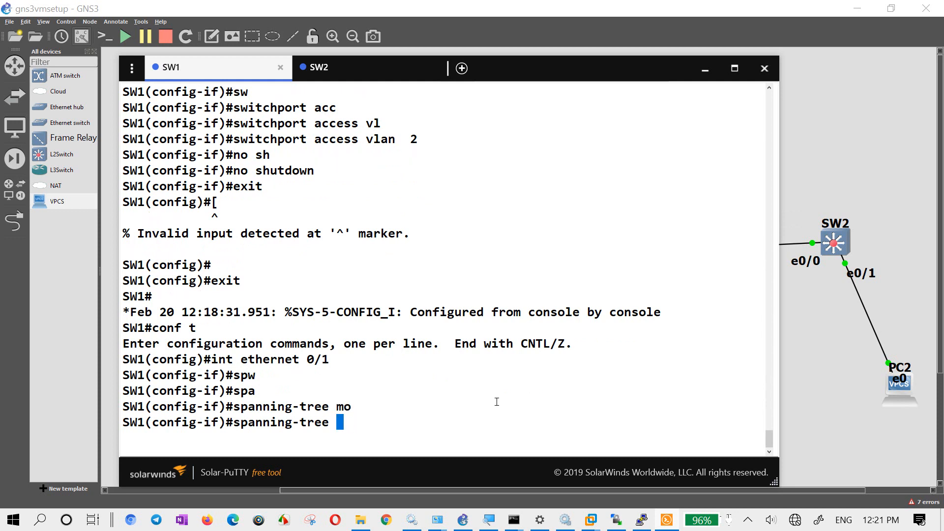
pyautogui.write('po')
pyautogui.write('t')
pyautogui.press('Tab')
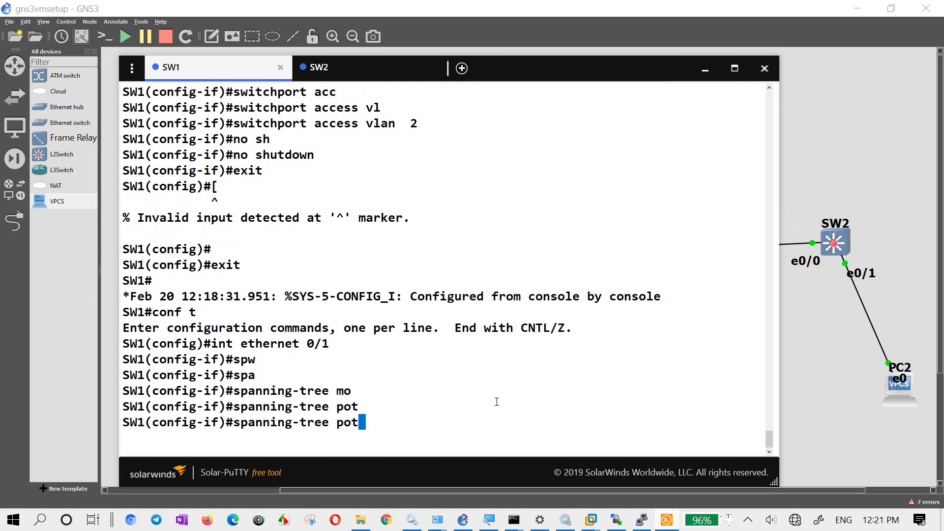
pyautogui.write('f')
pyautogui.press('Tab')
pyautogui.press('BackSpace')
pyautogui.press('BackSpace')
pyautogui.press('BackSpace')
pyautogui.press('BackSpace')
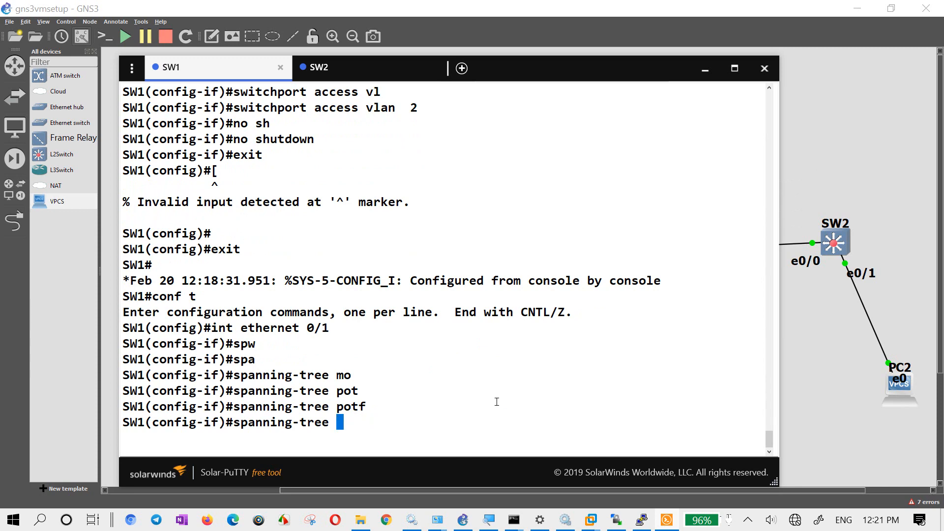
# - List the interface-level spanning-tree and portfast options, then enable "spanning-tree portfast" on SW1's ethernet 0/1
pyautogui.write('?')
pyautogui.write('por')
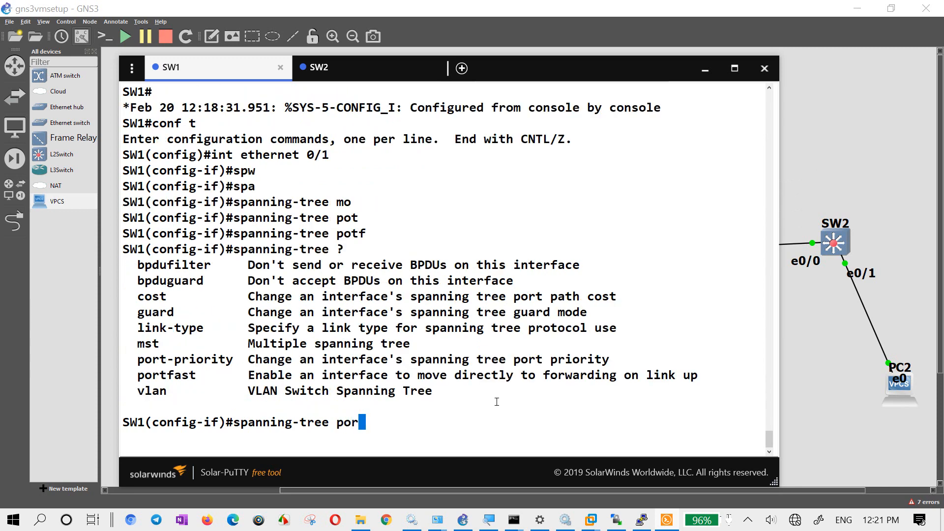
pyautogui.write('tf')
pyautogui.press('Tab')
pyautogui.write('?')
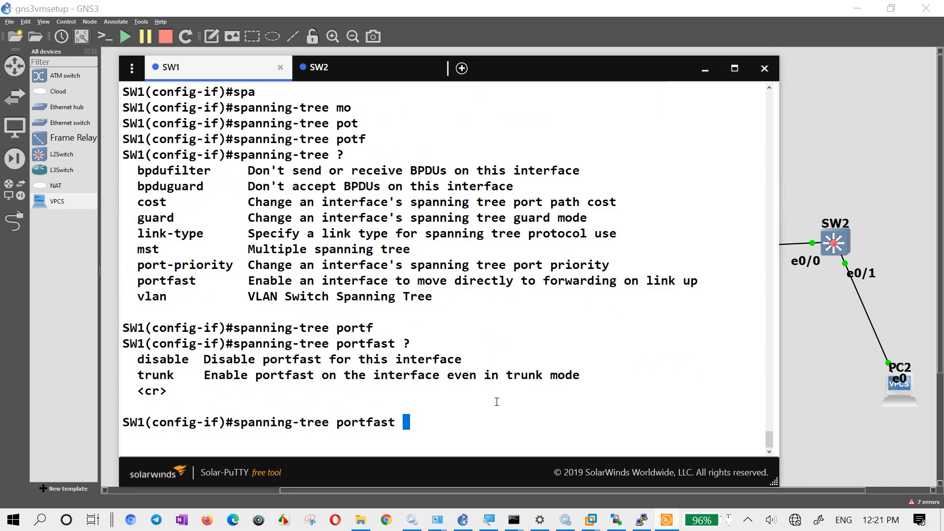
pyautogui.press('Return')
pyautogui.press('Return')
pyautogui.press('Return')
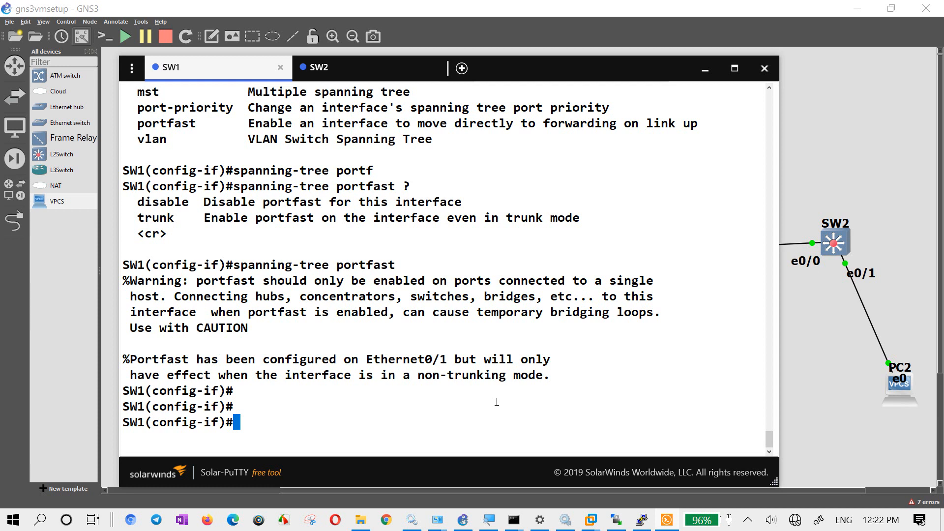
# - Show SW1's command history with "do sh hist" and copy the last "int ethernet 0/1" and "spanning-tree portfast" lines
pyautogui.press('Up')
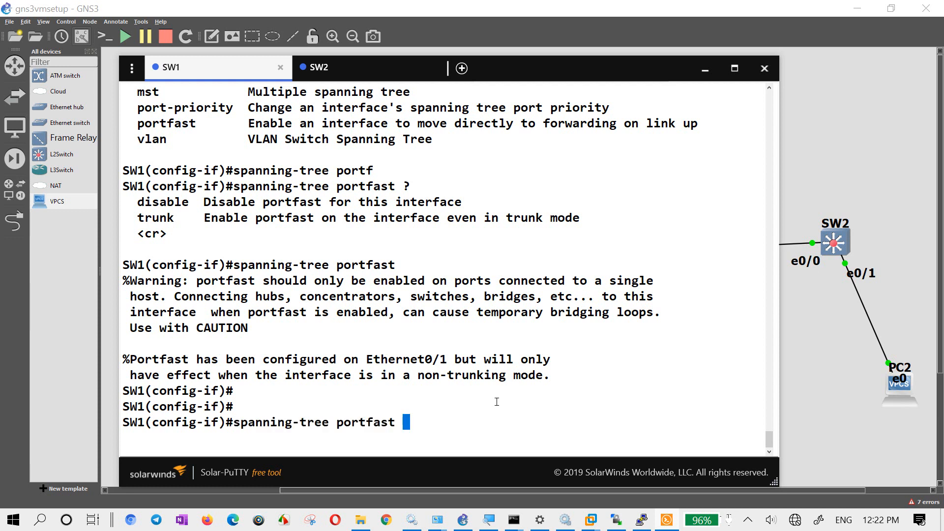
pyautogui.press('BackSpace')
pyautogui.press('BackSpace')
pyautogui.press('BackSpace')
pyautogui.press('BackSpace')
pyautogui.press('BackSpace')
pyautogui.press('BackSpace')
pyautogui.press('BackSpace')
pyautogui.press('BackSpace')
pyautogui.press('BackSpace')
pyautogui.press('BackSpace')
pyautogui.press('BackSpace')
pyautogui.press('BackSpace')
pyautogui.press('BackSpace')
pyautogui.press('BackSpace')
pyautogui.press('BackSpace')
pyautogui.press('BackSpace')
pyautogui.press('BackSpace')
pyautogui.press('BackSpace')
pyautogui.press('BackSpace')
pyautogui.press('BackSpace')
pyautogui.write('do sh hist')
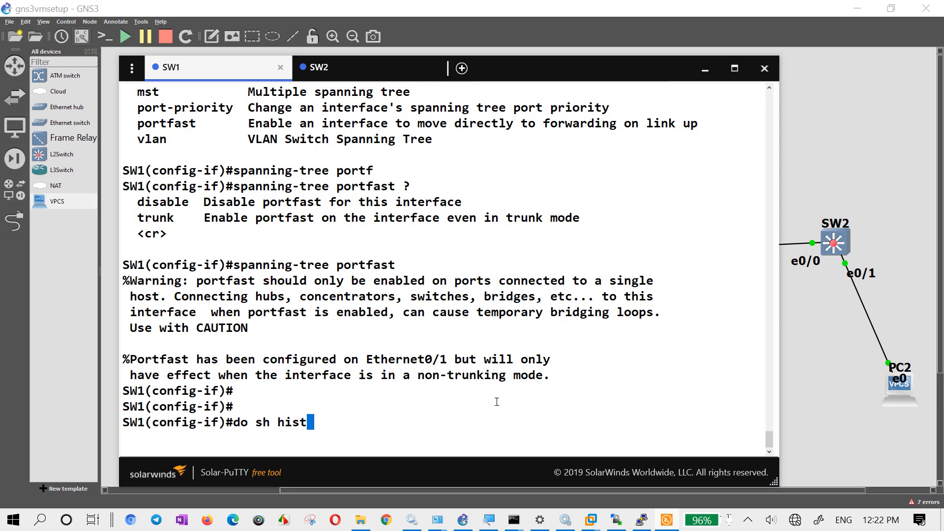
pyautogui.press('Return')
pyautogui.moveTo(131, 375); pyautogui.dragTo(340, 391)
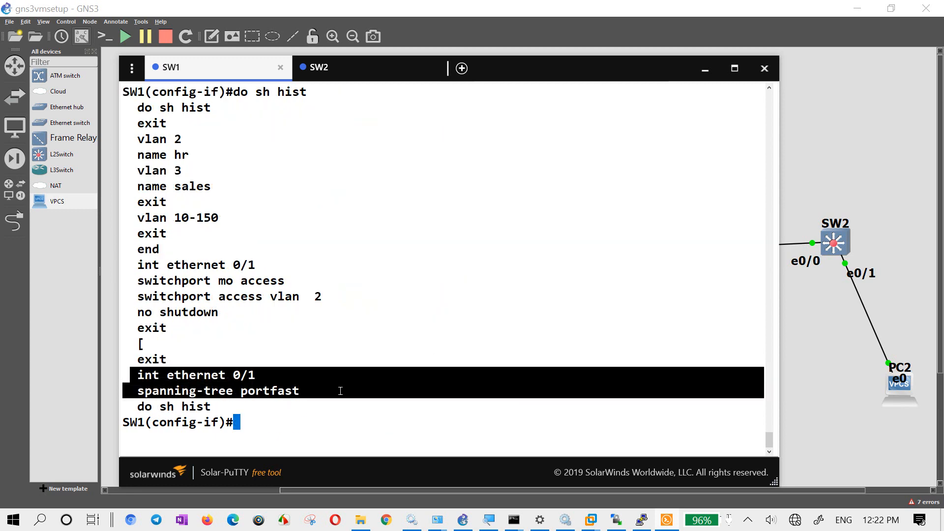
# - Switch to the GNS3 topology, add a note with the copied portfast commands, and place it below the SW1–SW2 link
pyautogui.click(69, 280)
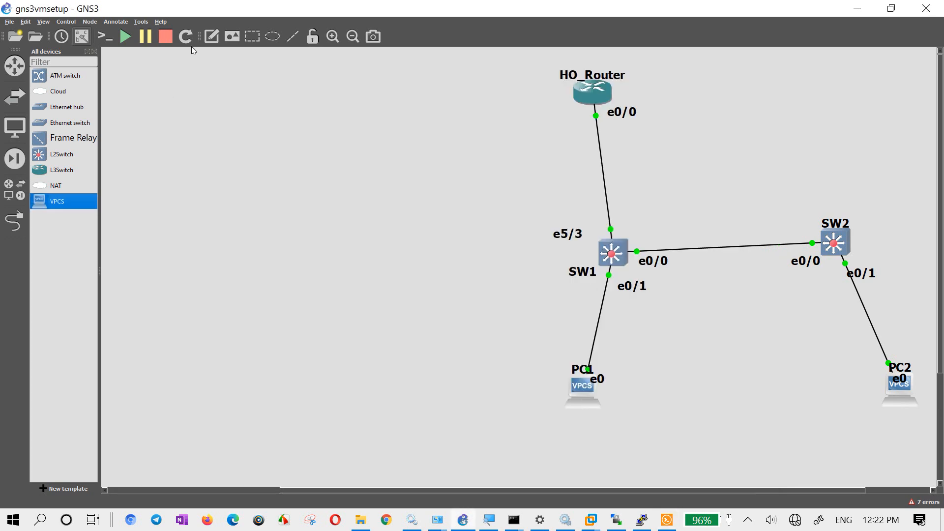
pyautogui.click(217, 39)
pyautogui.click(753, 97)
pyautogui.hotkey('ctrl', 'v')
pyautogui.click(492, 291)
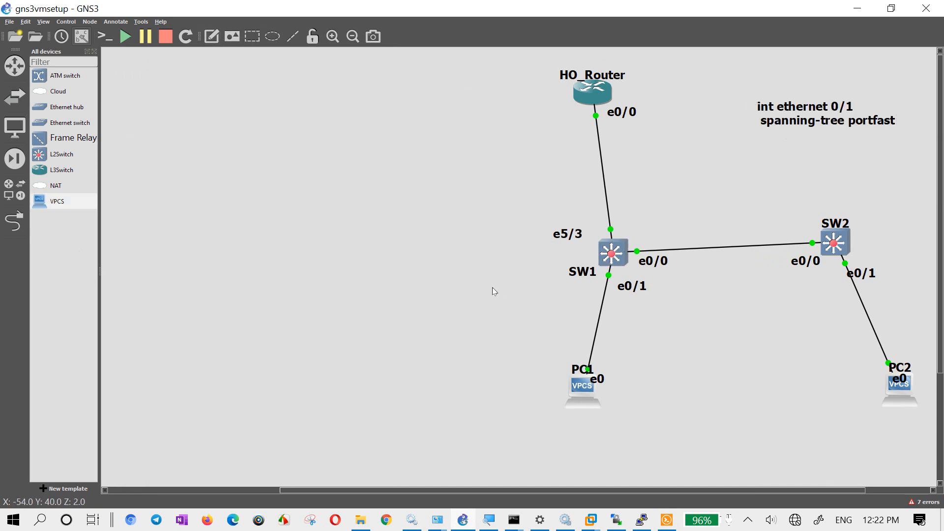
pyautogui.moveTo(812, 123); pyautogui.dragTo(705, 338)
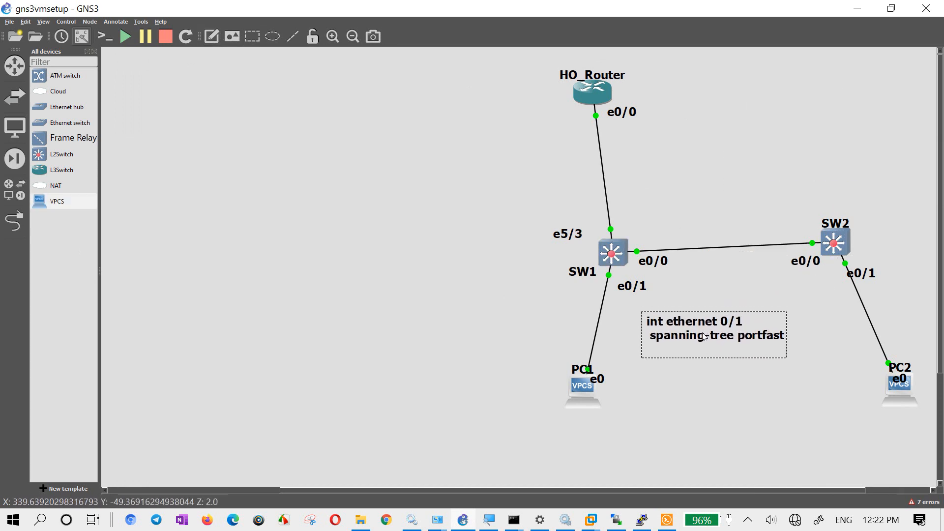
# - Insert the heading line "PORTFAST :" above the commands in the note
pyautogui.doubleClick(648, 323)
pyautogui.click(649, 322)
pyautogui.press('Return')
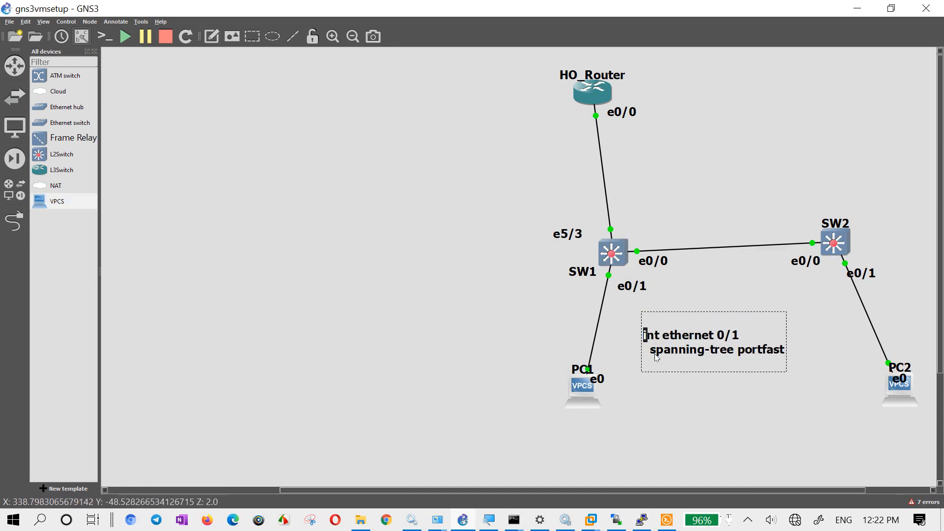
pyautogui.write('PORTFAST ')
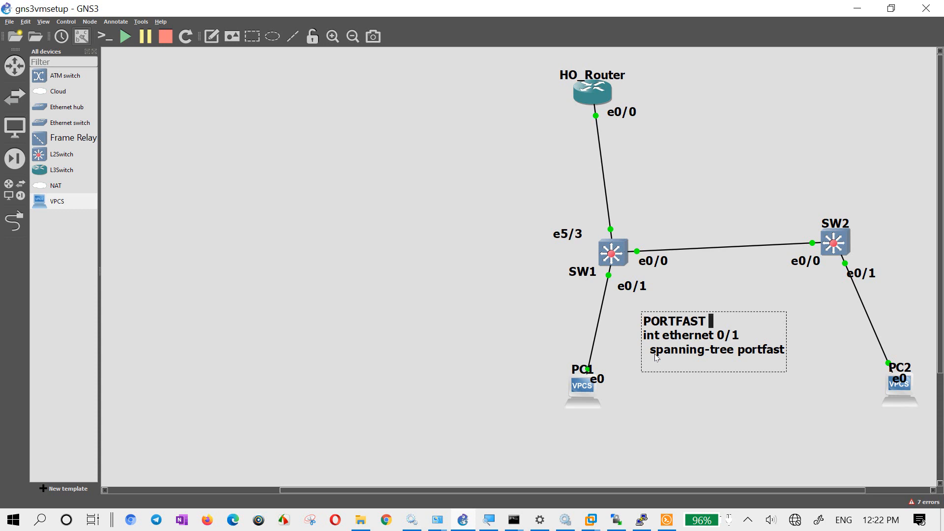
pyautogui.write(':')
# - Append the line "Configure portfast on all access port:" below the commands in the note, followed by a new line
pyautogui.press('Down')
pyautogui.press('Down')
pyautogui.press('Down')
pyautogui.press('Return')
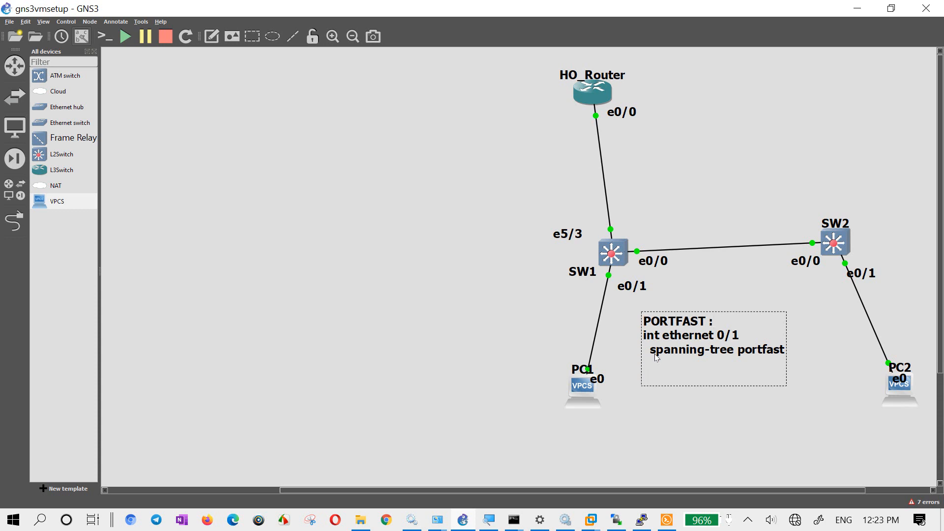
pyautogui.write('Configure portfast on a')
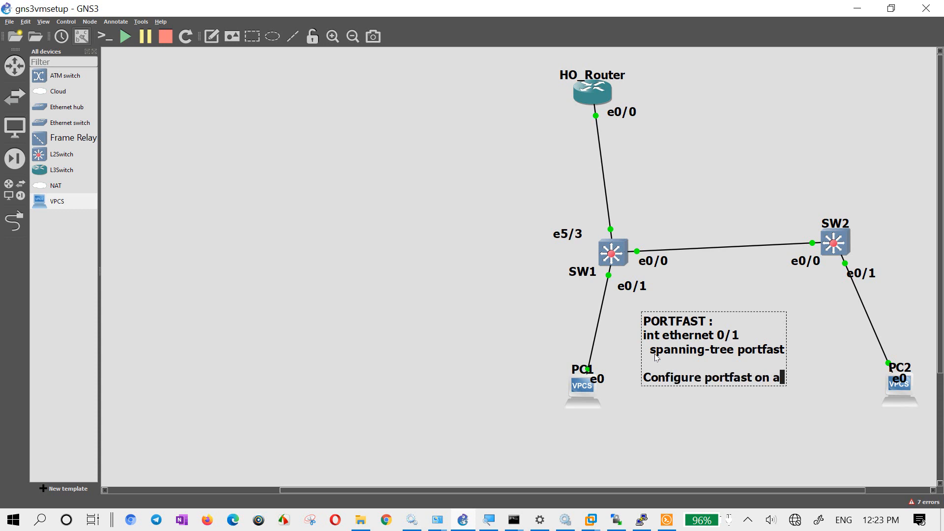
pyautogui.write('ll access p')
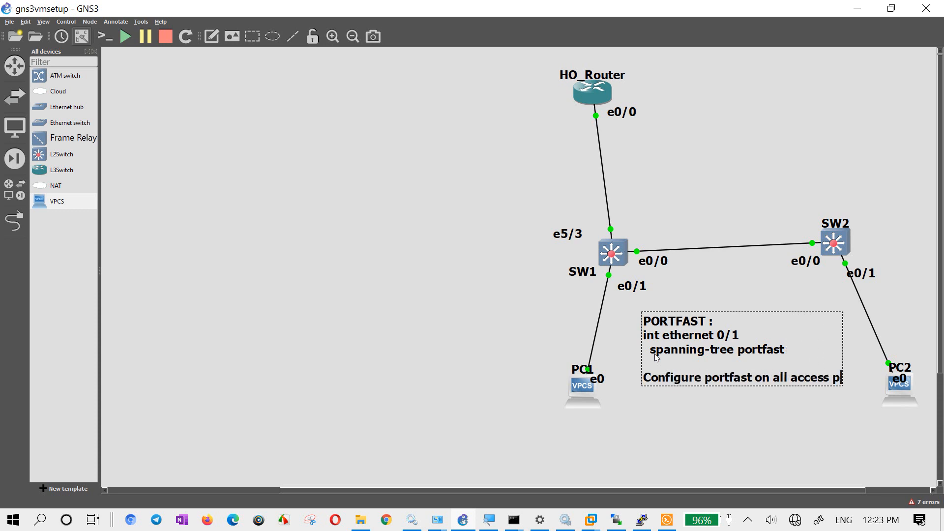
pyautogui.write('ort:')
pyautogui.press('Return')
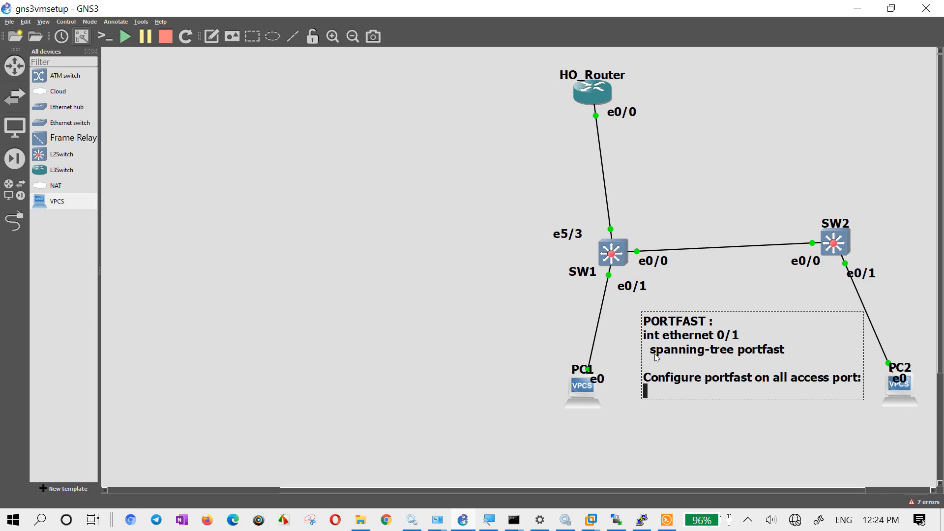
# - Finish the portfast note with the lines "conf t" and "spanning-tree portfast default"
pyautogui.write('conf t')
pyautogui.press('Return')
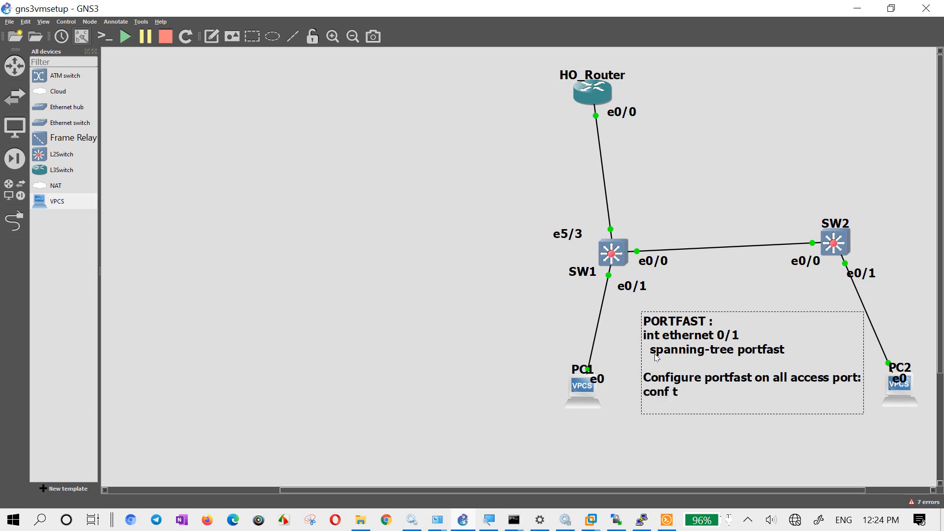
pyautogui.write('spanning-tree port')
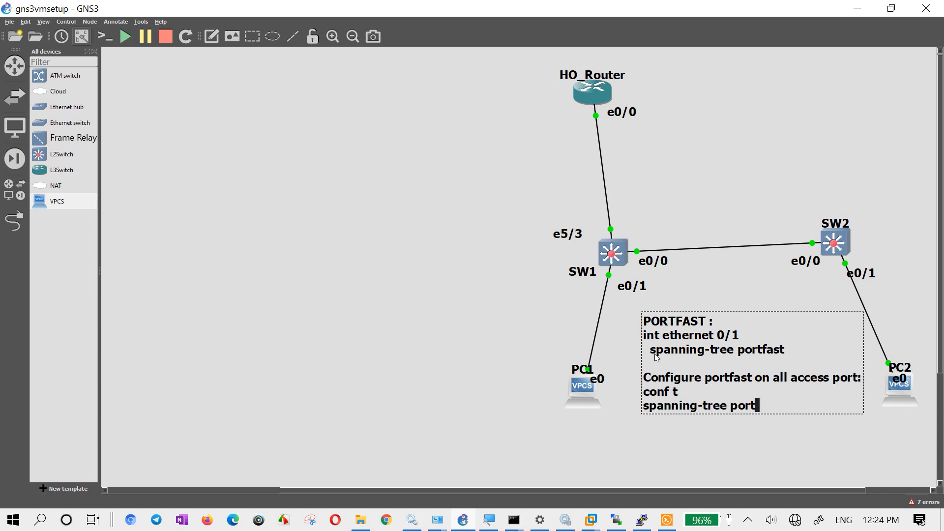
pyautogui.write('fast default')
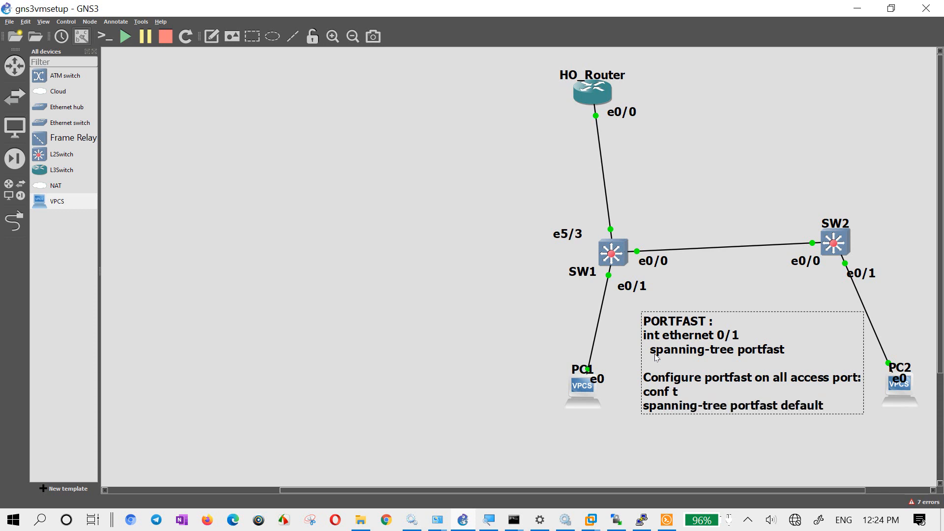
pyautogui.click(510, 295)
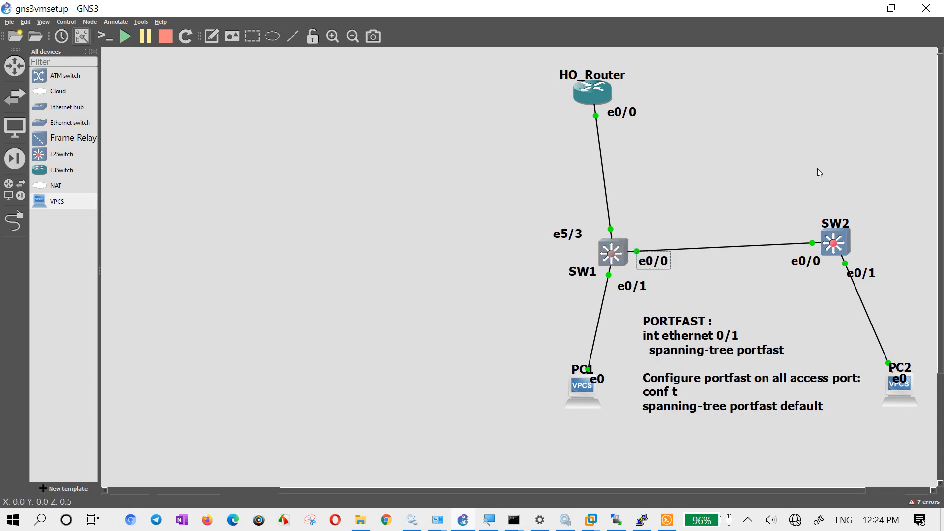
# - Switch to SW1's console, leave interface configuration, and set the spanning-tree mode to rapid-pvst
pyautogui.click(665, 522)
pyautogui.click(426, 298)
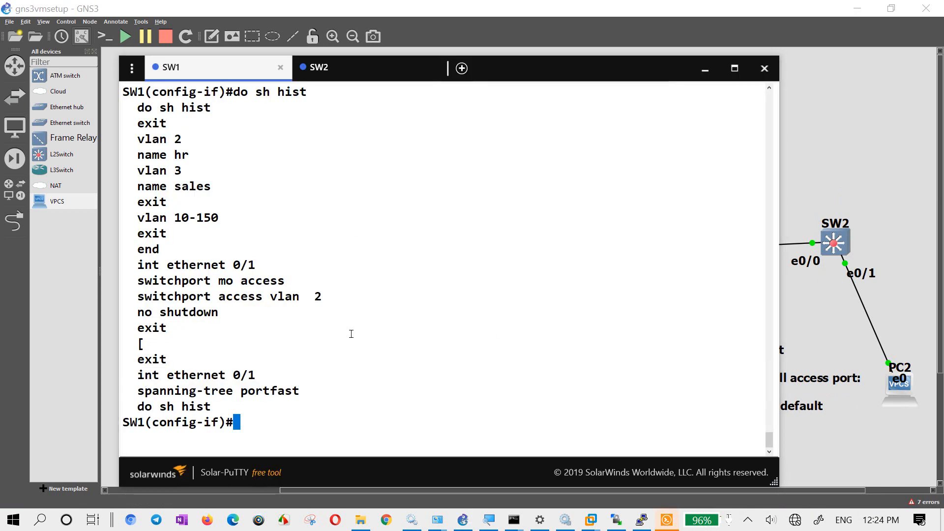
pyautogui.write('exit')
pyautogui.press('Return')
pyautogui.write('sps')
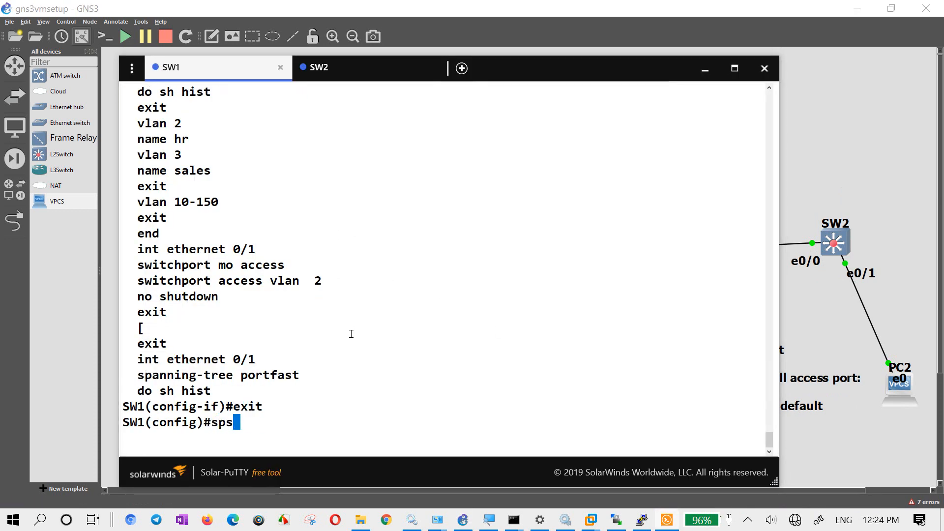
pyautogui.press('Tab')
pyautogui.press('BackSpace')
pyautogui.write('a')
pyautogui.press('Tab')
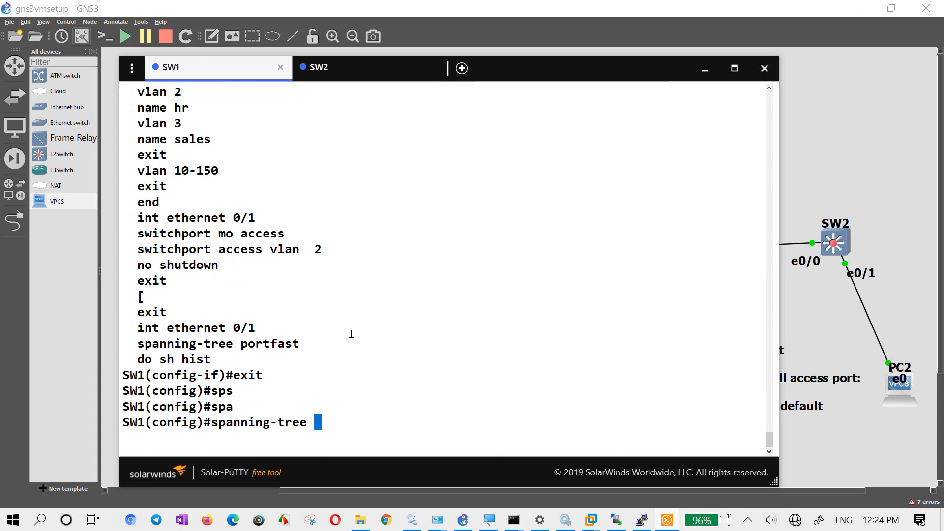
pyautogui.write('mo')
pyautogui.press('Tab')
pyautogui.write('r')
pyautogui.press('Tab')
pyautogui.press('Return')
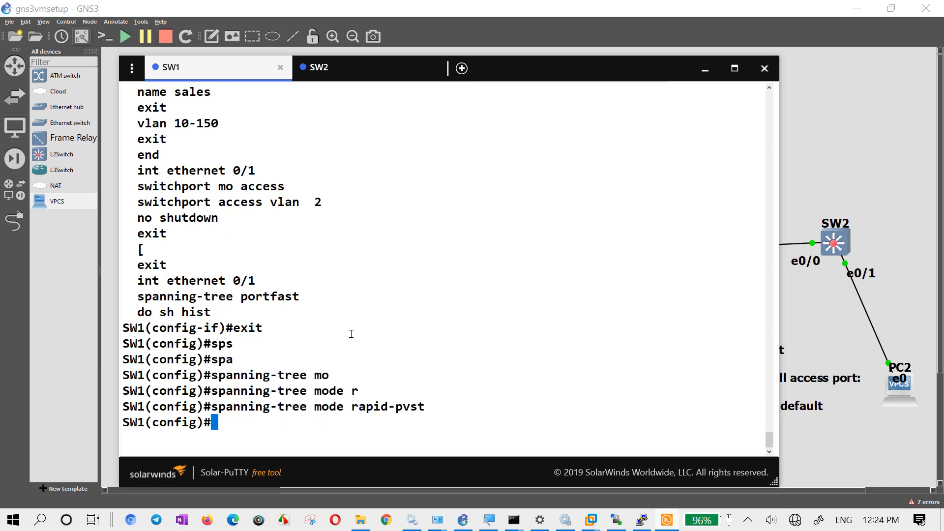
# - Enable portfast by default on SW1 with "spanning-tree portfast default"
pyautogui.press('Return')
pyautogui.press('Return')
pyautogui.write('sp')
pyautogui.press('Tab')
pyautogui.write('a')
pyautogui.press('Tab')
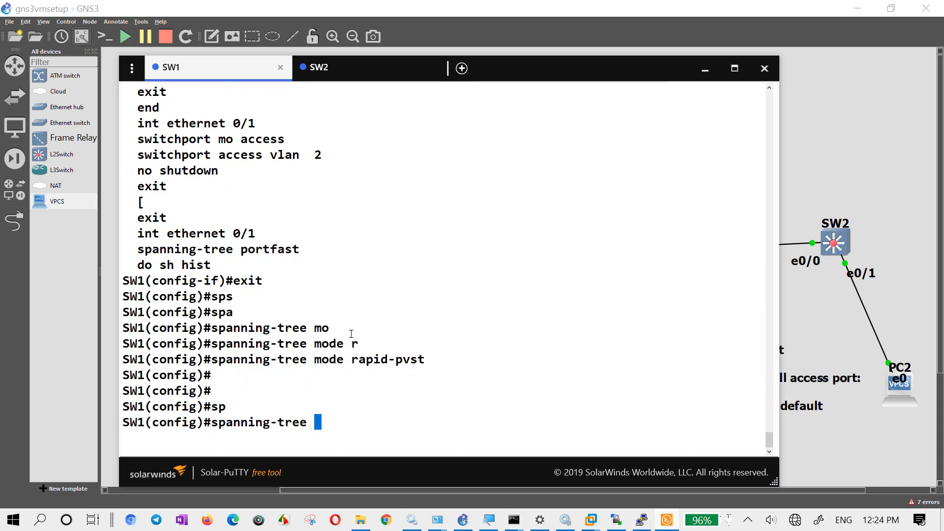
pyautogui.write('portf')
pyautogui.press('Tab')
pyautogui.write('deff')
pyautogui.press('Tab')
pyautogui.press('Return')
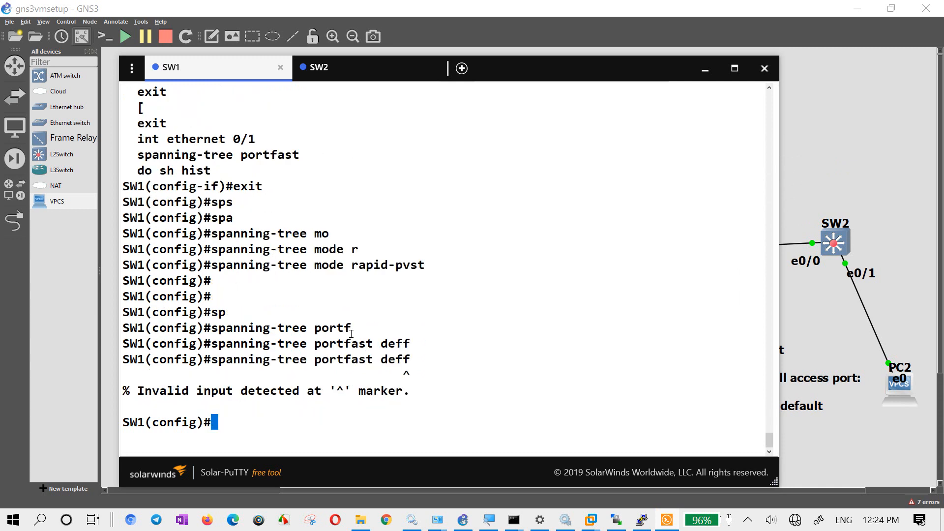
pyautogui.press('Up')
pyautogui.press('BackSpace')
pyautogui.write('a')
pyautogui.press('Tab')
pyautogui.press('Return')
pyautogui.press('Return')
pyautogui.press('Return')
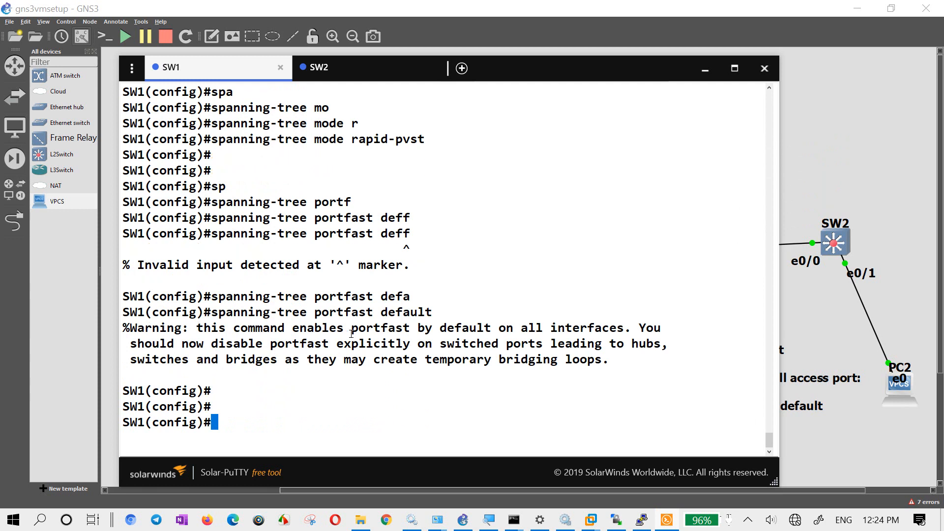
# - Read through the warning text for the portfast default command in SW1's console, highlighting its key phrases
pyautogui.moveTo(240, 328); pyautogui.dragTo(621, 328)
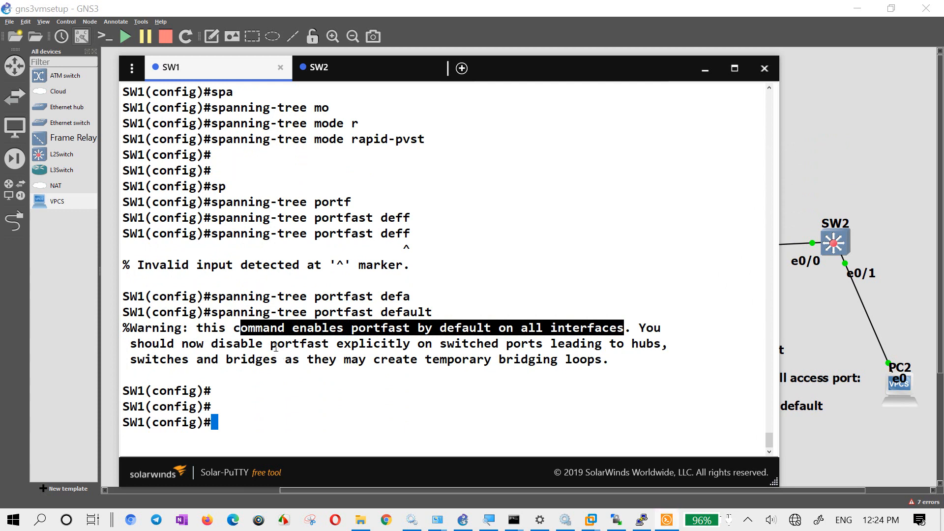
pyautogui.moveTo(271, 344); pyautogui.dragTo(662, 344)
pyautogui.doubleClick(617, 345)
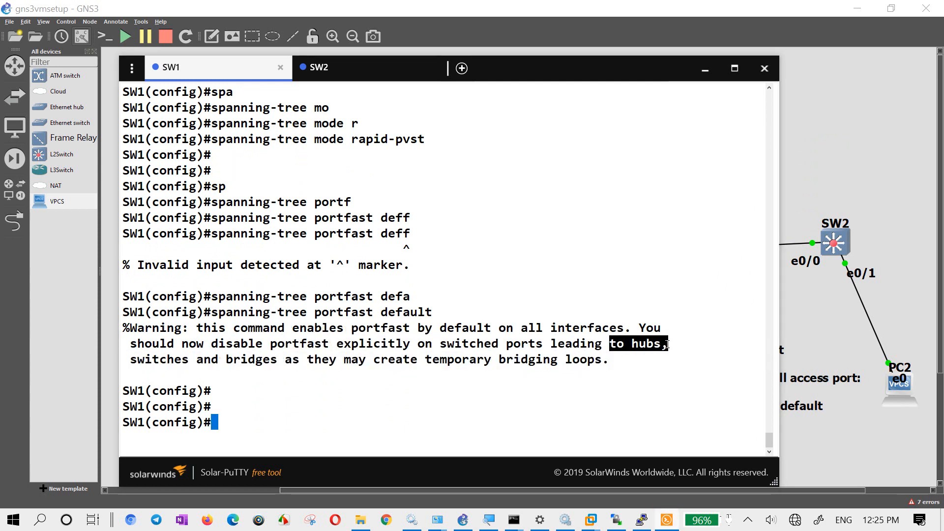
pyautogui.moveTo(200, 363); pyautogui.dragTo(144, 362)
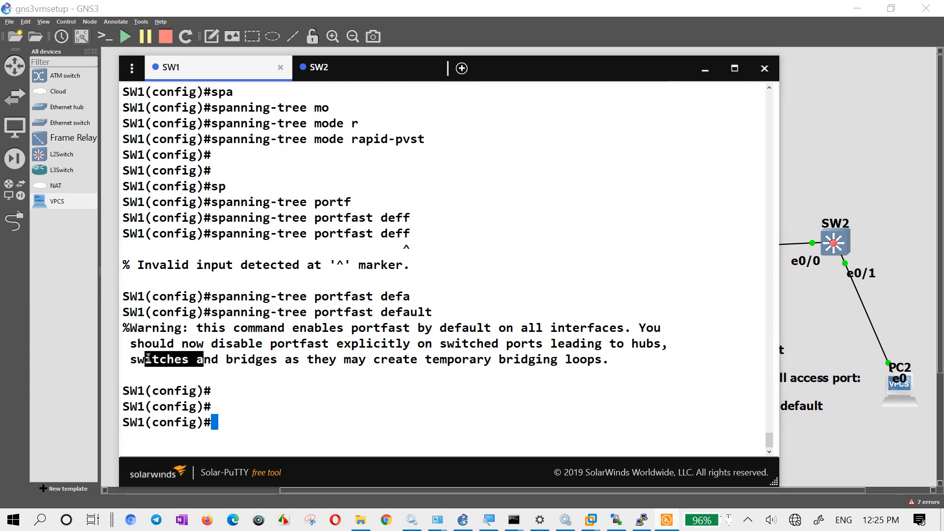
pyautogui.moveTo(285, 362); pyautogui.dragTo(245, 362)
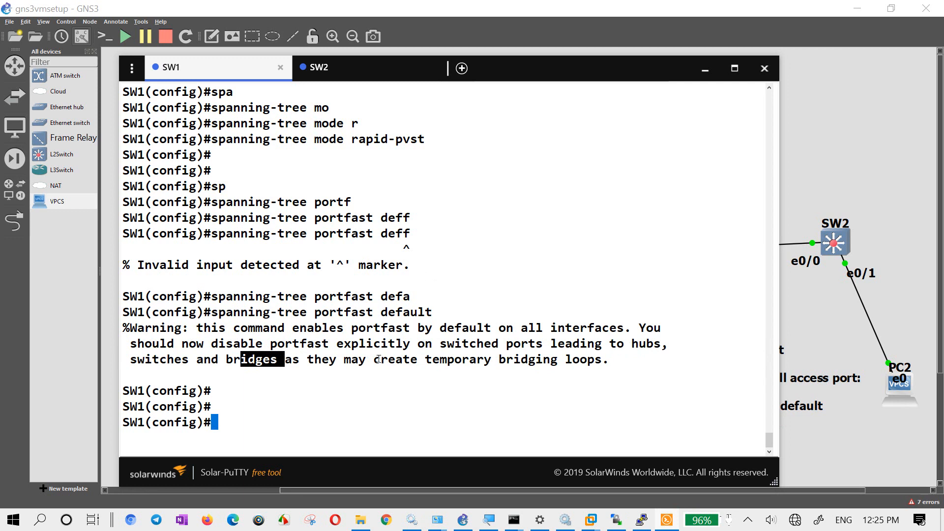
pyautogui.moveTo(377, 360); pyautogui.dragTo(603, 360)
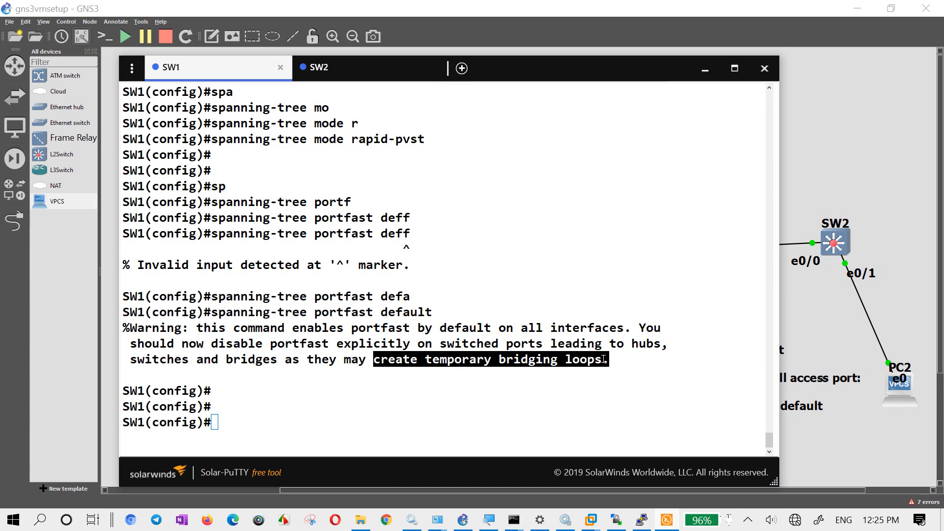
pyautogui.click(562, 282)
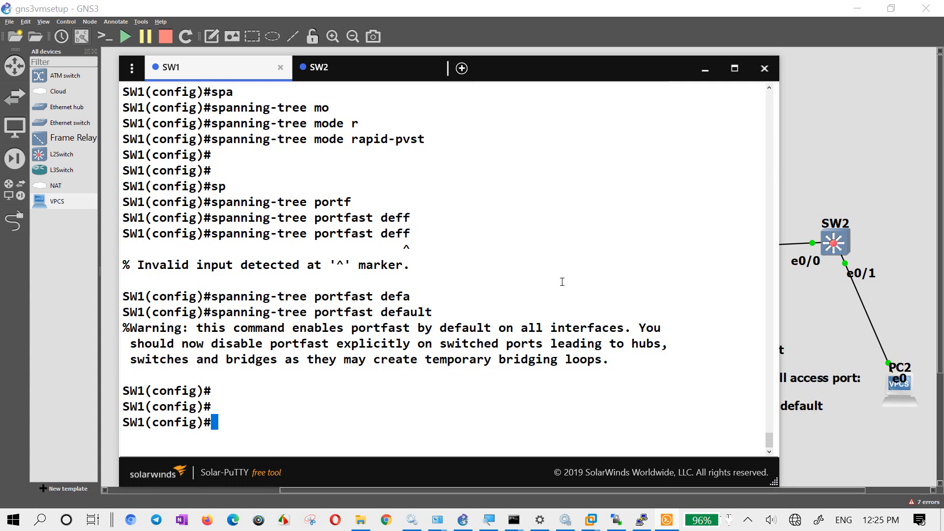
# - Exit SW1's configuration mode and save the configuration with "wr", accepting the NVRAM overwrite
pyautogui.press('Return')
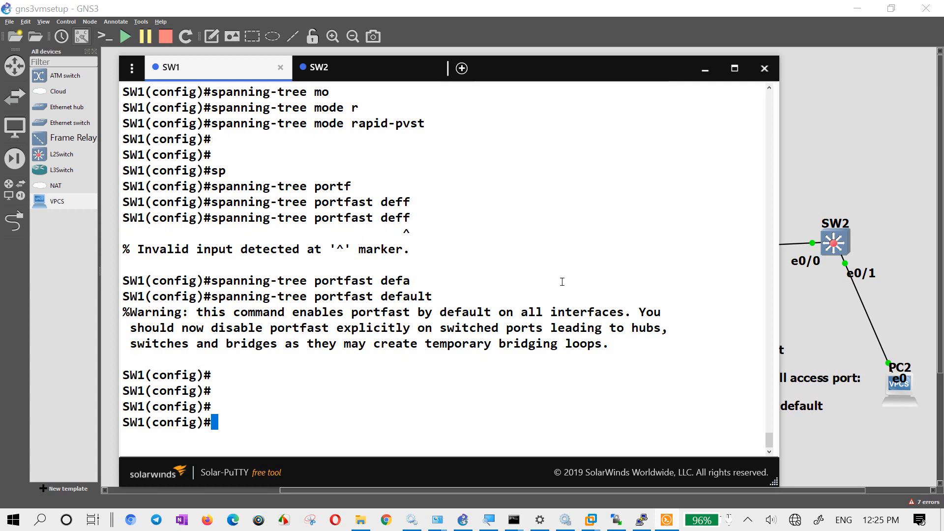
pyautogui.write('exit')
pyautogui.press('Return')
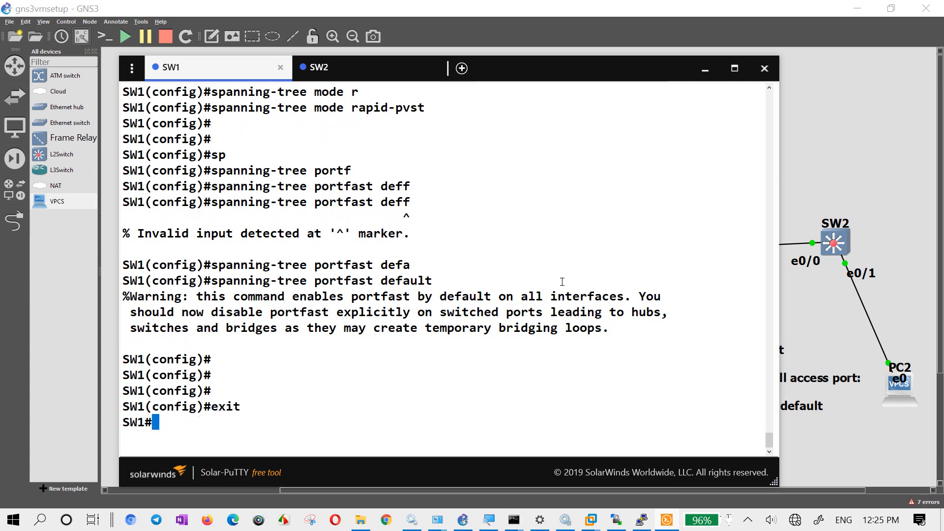
pyautogui.press('Return')
pyautogui.write('wr')
pyautogui.press('Return')
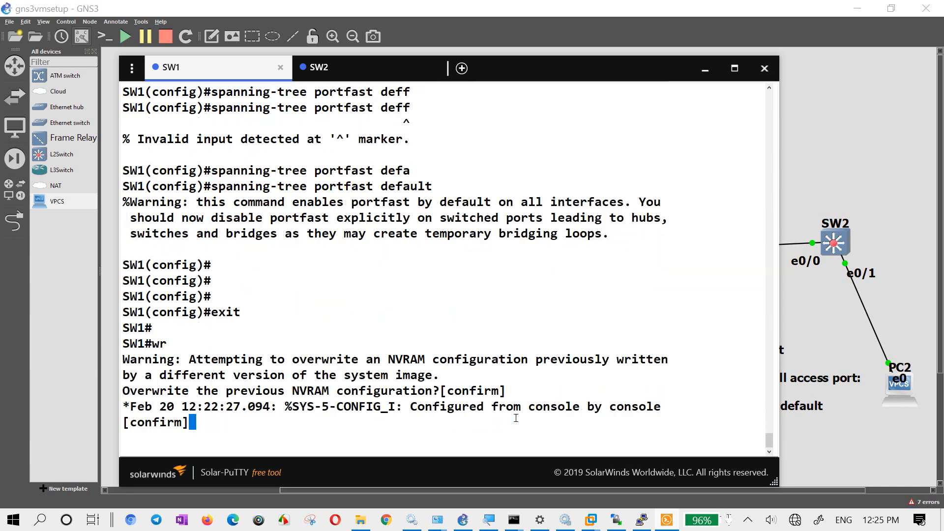
pyautogui.press('Return')
pyautogui.press('Return')
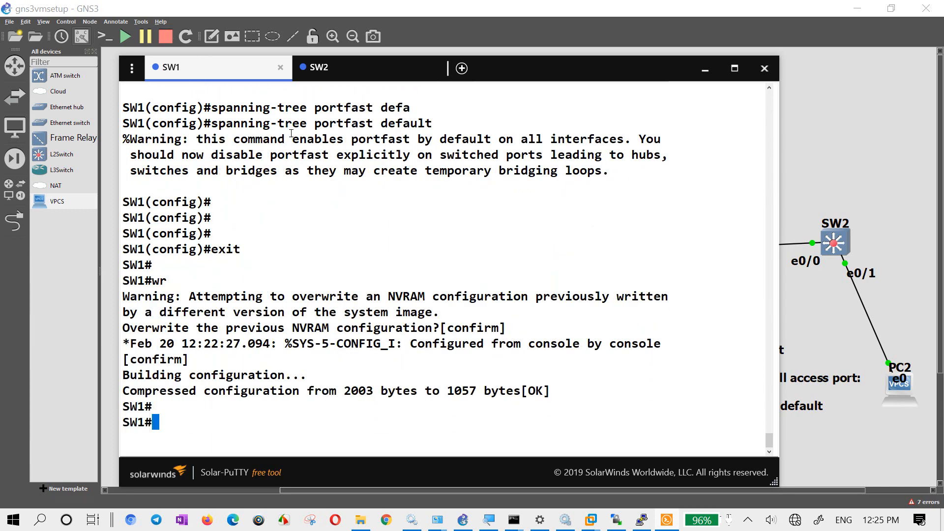
# - On SW2's console, enter global configuration mode and enable portfast by default with "spanning-tree portfast default"
pyautogui.click(845, 147)
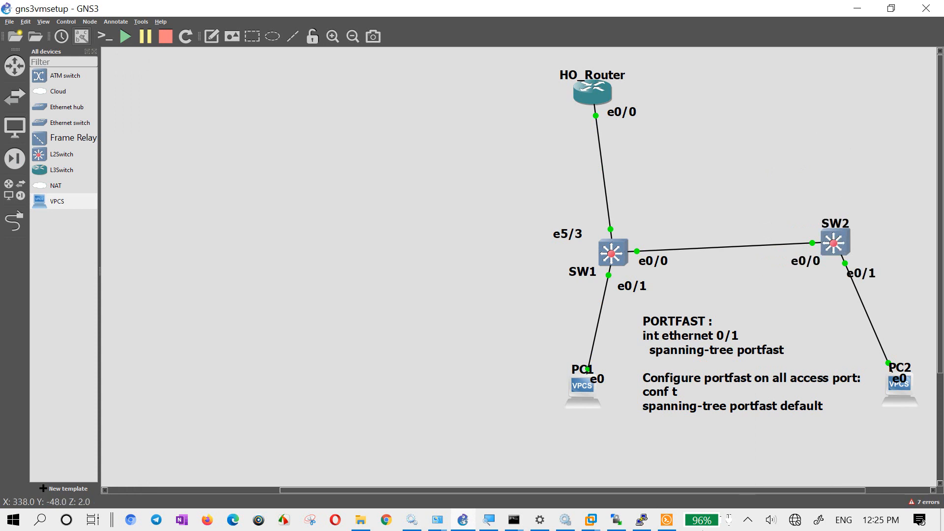
pyautogui.click(667, 520)
pyautogui.click(380, 74)
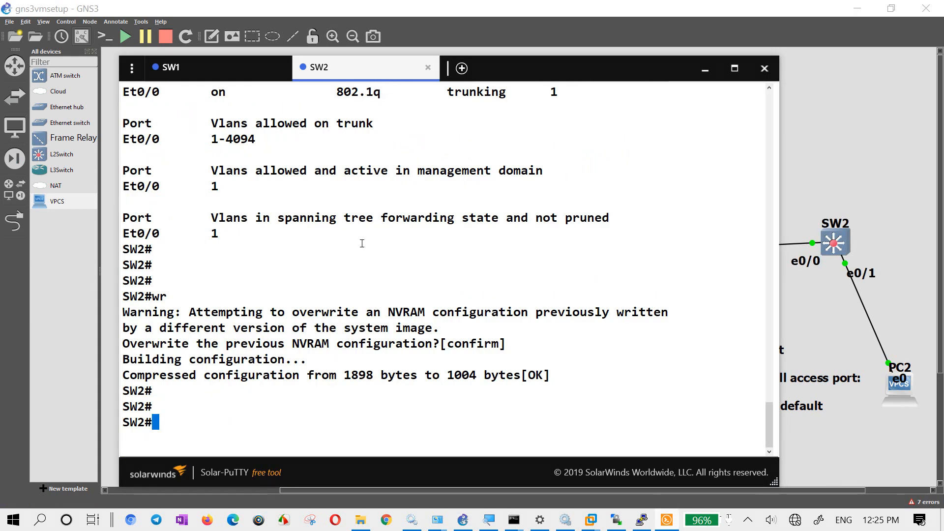
pyautogui.write('conf t')
pyautogui.press('Return')
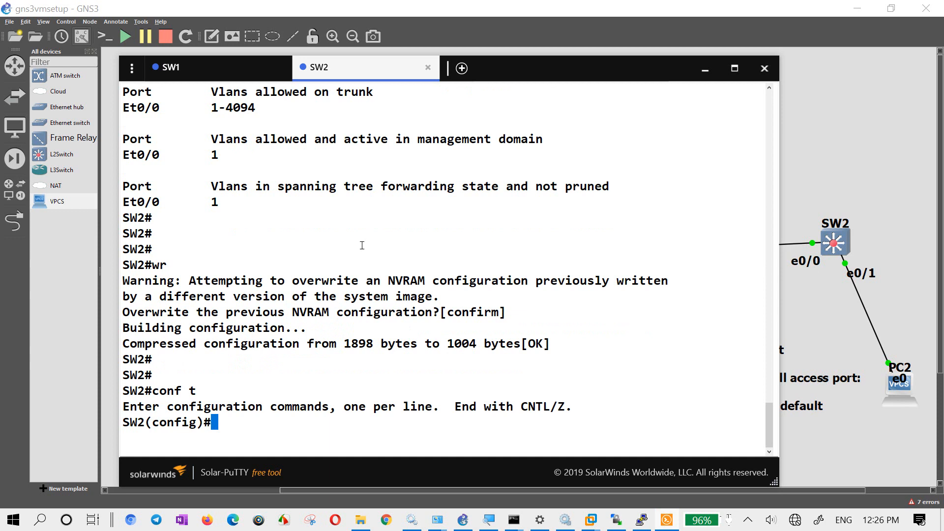
pyautogui.write('sp')
pyautogui.press('Tab')
pyautogui.write('port')
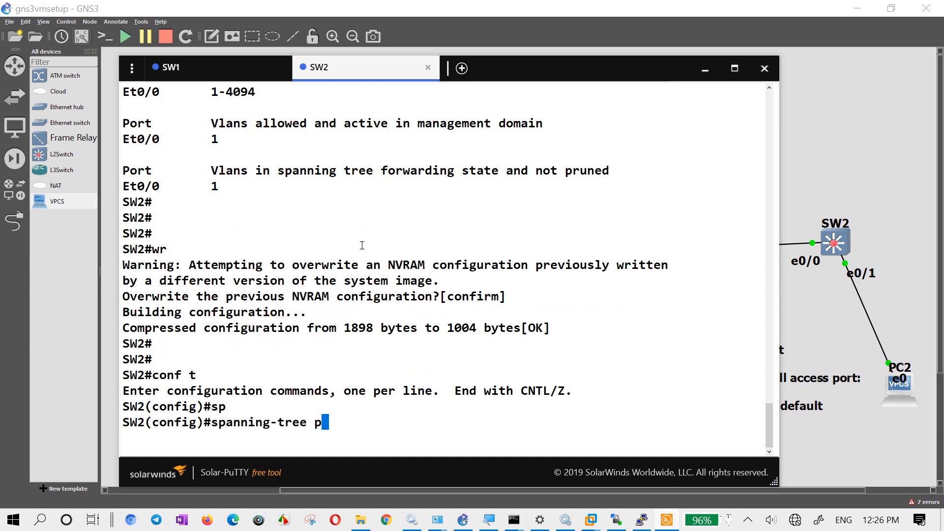
pyautogui.press('Tab')
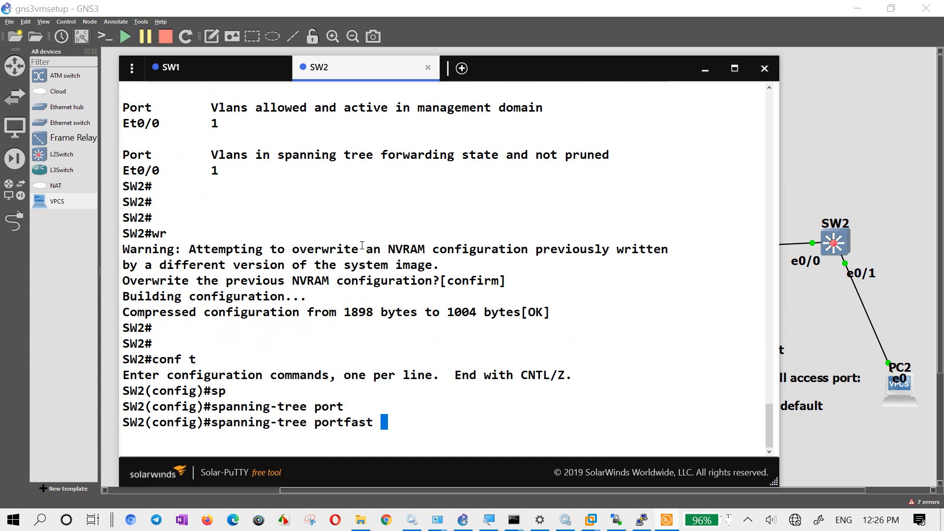
pyautogui.write('de')
pyautogui.press('Tab')
pyautogui.press('Return')
pyautogui.press('Return')
pyautogui.press('Return')
pyautogui.press('Return')
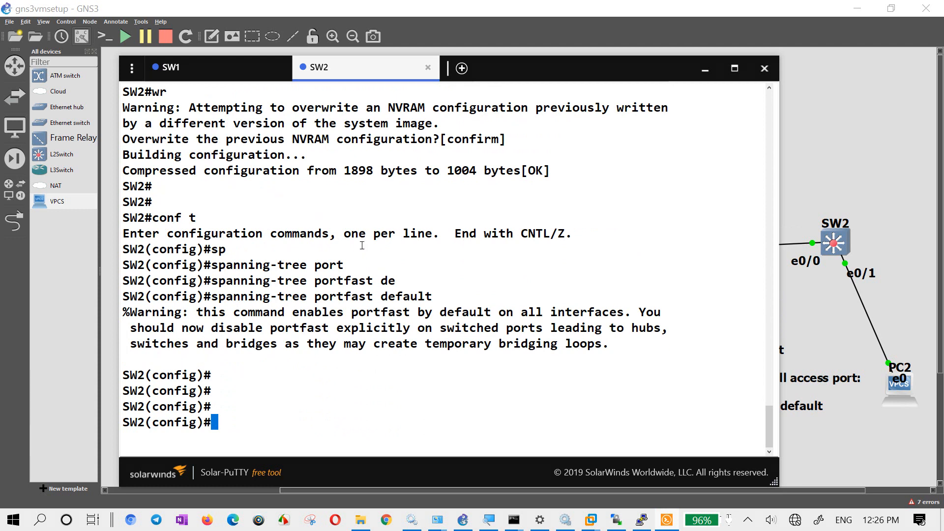
# - Create VLAN 2 on SW2 and name it hr
pyautogui.write('vlan 2')
pyautogui.press('Return')
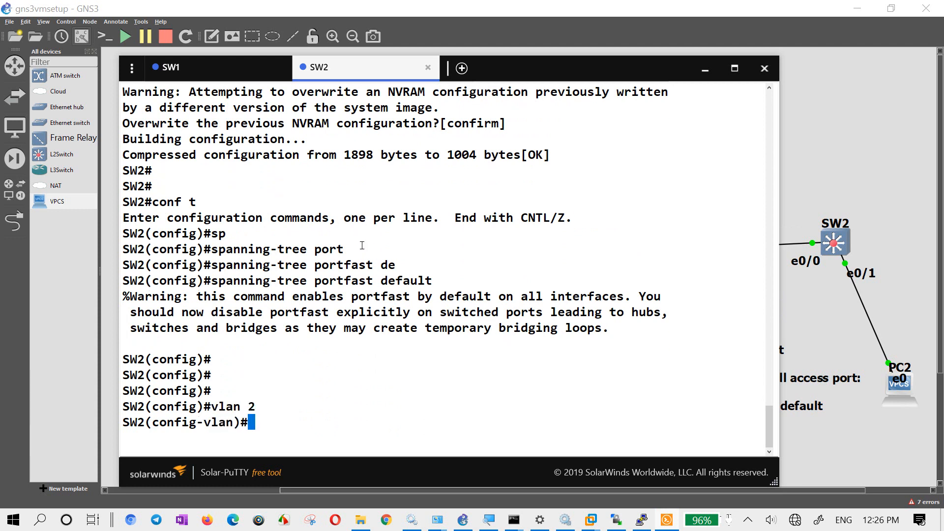
pyautogui.write('name he')
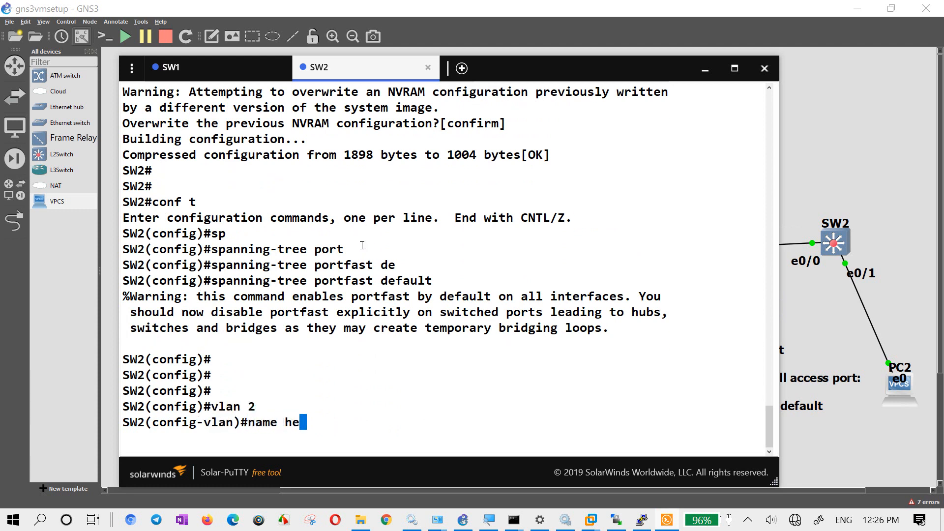
pyautogui.press('BackSpace')
pyautogui.write('r')
pyautogui.press('Return')
# - Create VLAN 3 on SW2, name it sales, and exit VLAN configuration
pyautogui.write('vlan 3')
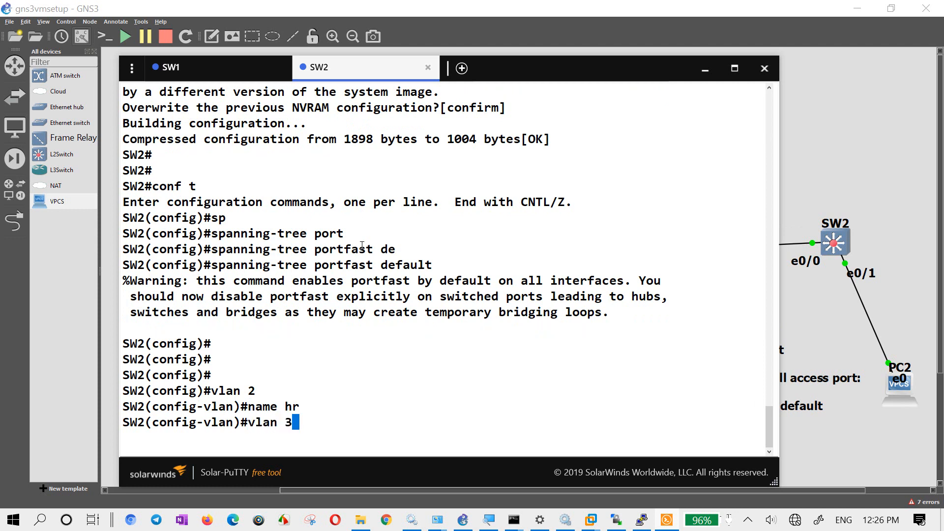
pyautogui.press('Return')
pyautogui.write('name sales')
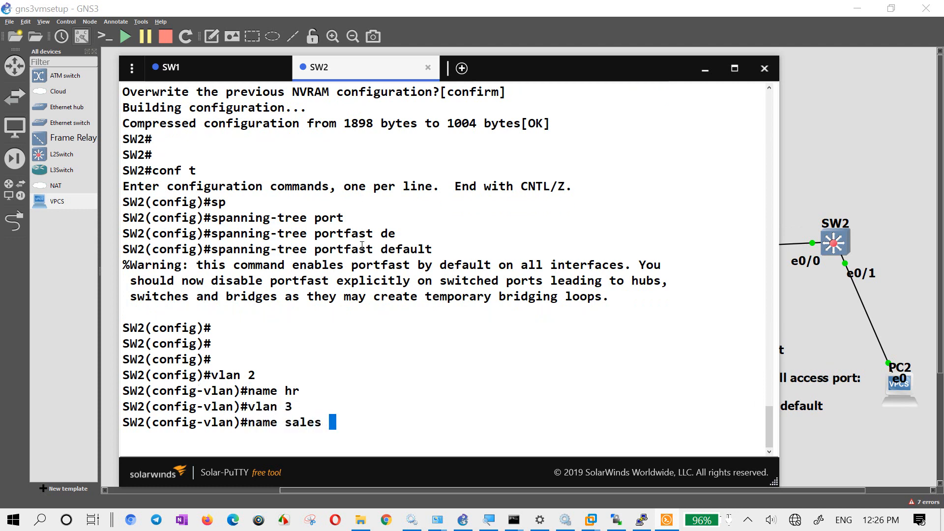
pyautogui.press('Return')
pyautogui.write('exit')
pyautogui.press('Return')
# - Enter interface eth0/0 configuration on SW2 and set its switchport mode to trunk
pyautogui.write('i')
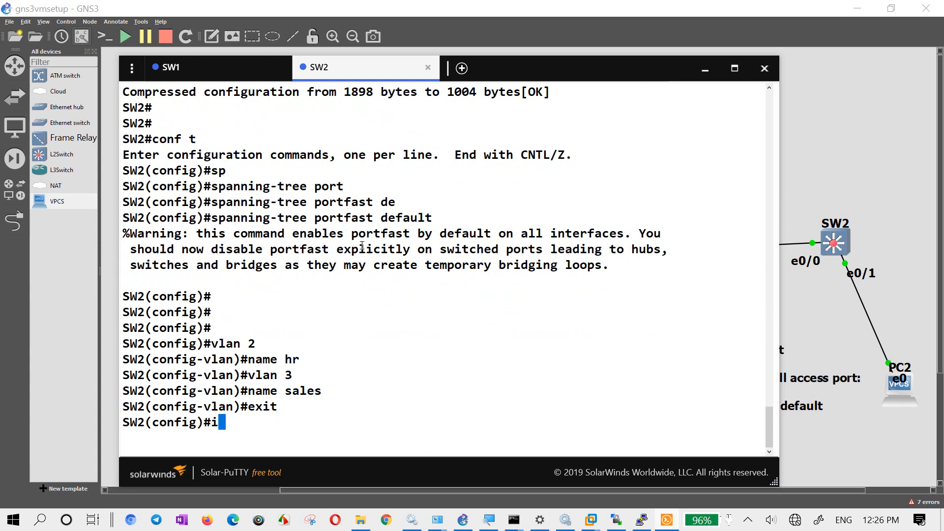
pyautogui.write('nt eth0/0')
pyautogui.press('Return')
pyautogui.write('sw')
pyautogui.press('Tab')
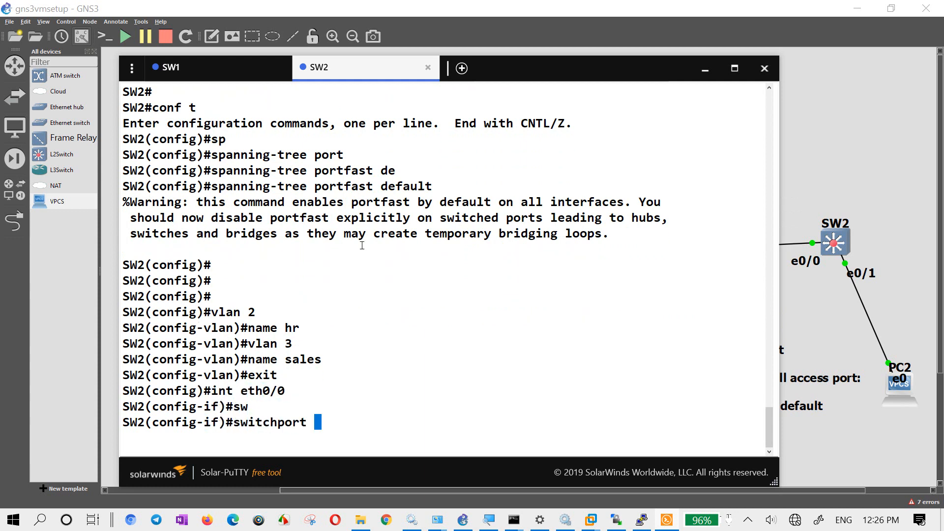
pyautogui.write('mo tr')
pyautogui.press('Tab')
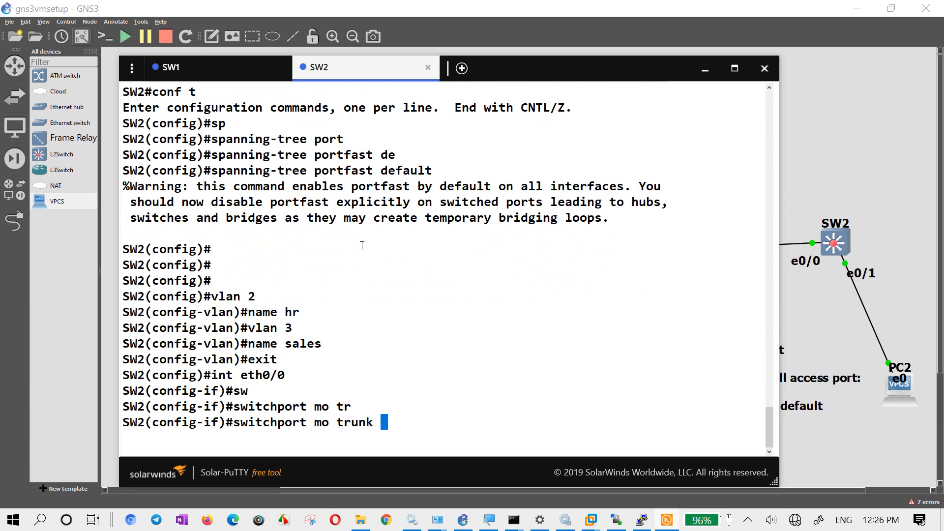
pyautogui.press('Return')
# - Set the trunk encapsulation on SW2's eth0/0 with "switchport trunk encapsulation dot1q"
pyautogui.write('sw')
pyautogui.press('Tab')
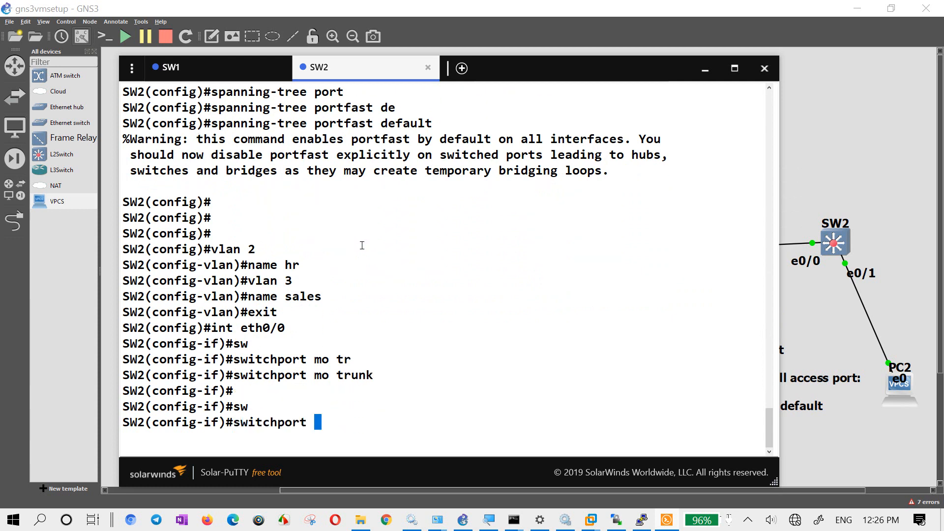
pyautogui.write('tr')
pyautogui.press('Tab')
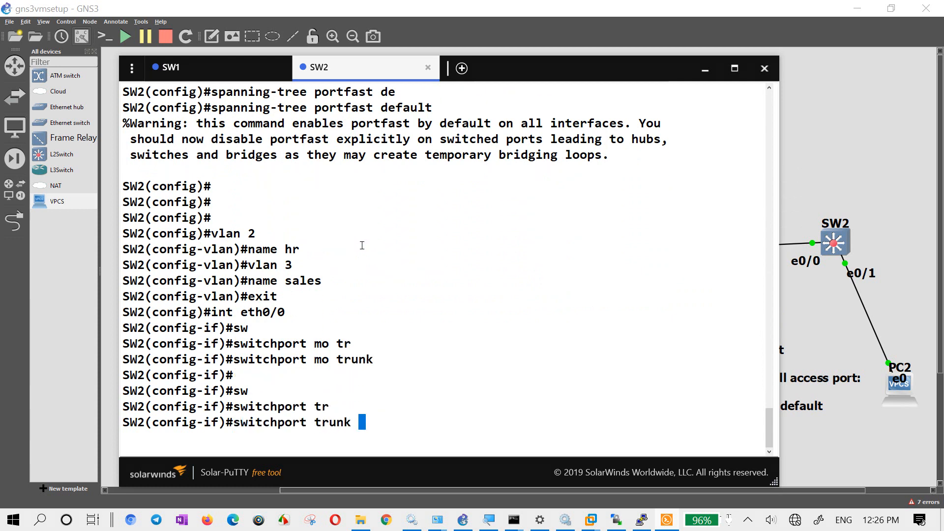
pyautogui.write('en')
pyautogui.press('Tab')
pyautogui.write('do')
pyautogui.press('Tab')
pyautogui.press('Return')
# - Reapply "switchport mode trunk" on SW2's eth0/0 and exit interface configuration
pyautogui.write('sw')
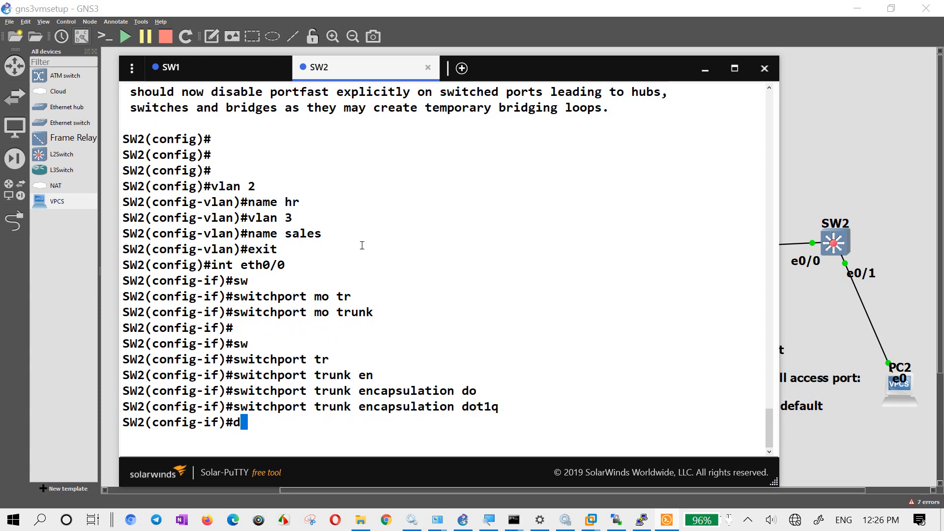
pyautogui.press('Tab')
pyautogui.write('mo')
pyautogui.press('Tab')
pyautogui.write('tr')
pyautogui.press('Tab')
pyautogui.press('Return')
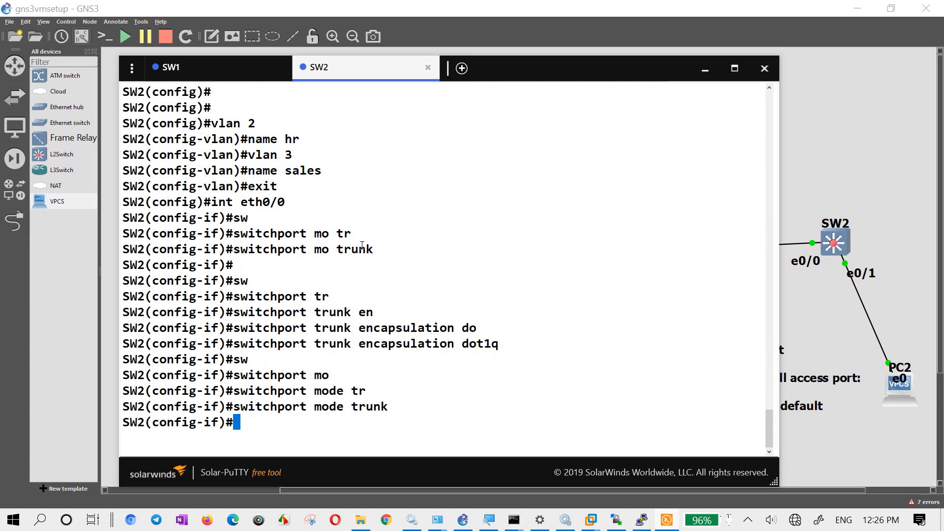
pyautogui.press('Return')
pyautogui.press('Return')
pyautogui.press('Return')
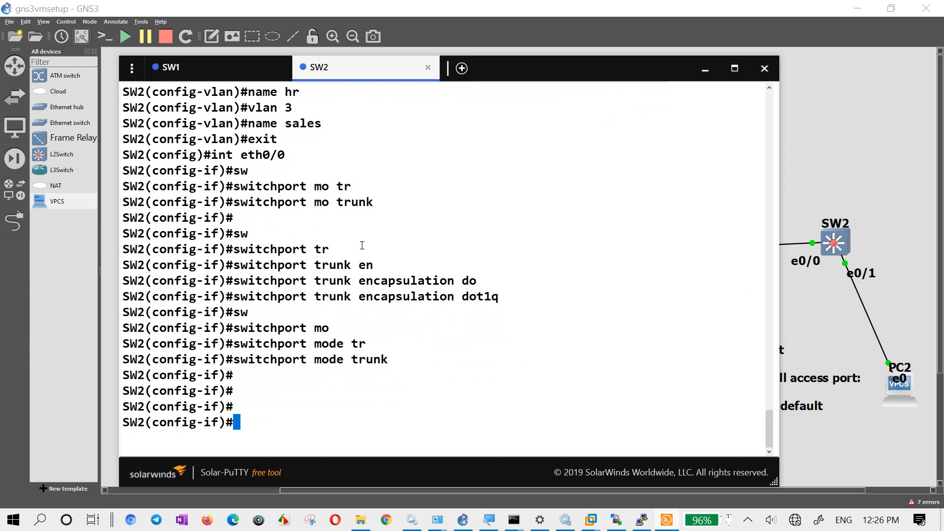
pyautogui.write('exit')
pyautogui.press('Return')
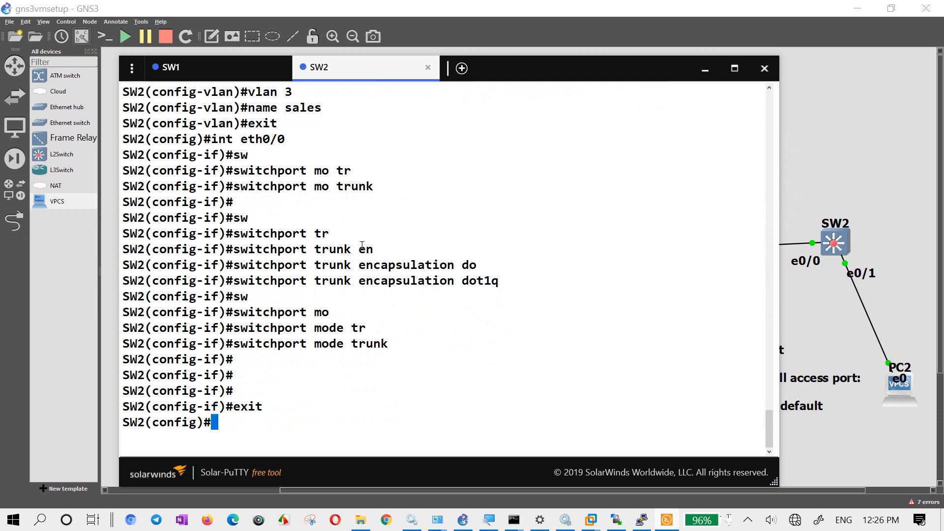
# - Enter interface et0/1 configuration on SW2 and set its switchport mode to access
pyautogui.write('int et0/1')
pyautogui.press('Return')
pyautogui.write('sw')
pyautogui.press('Tab')
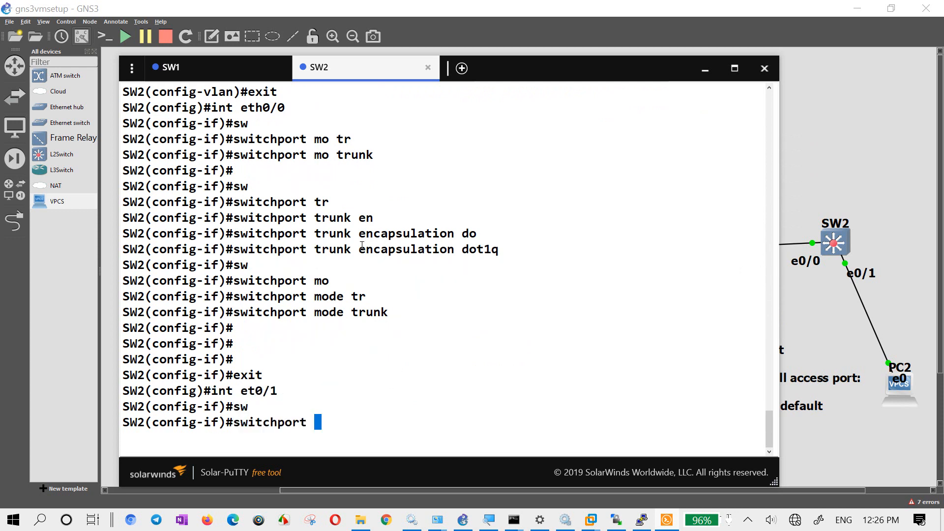
pyautogui.write('mo sc')
pyautogui.write('c')
pyautogui.press('Return')
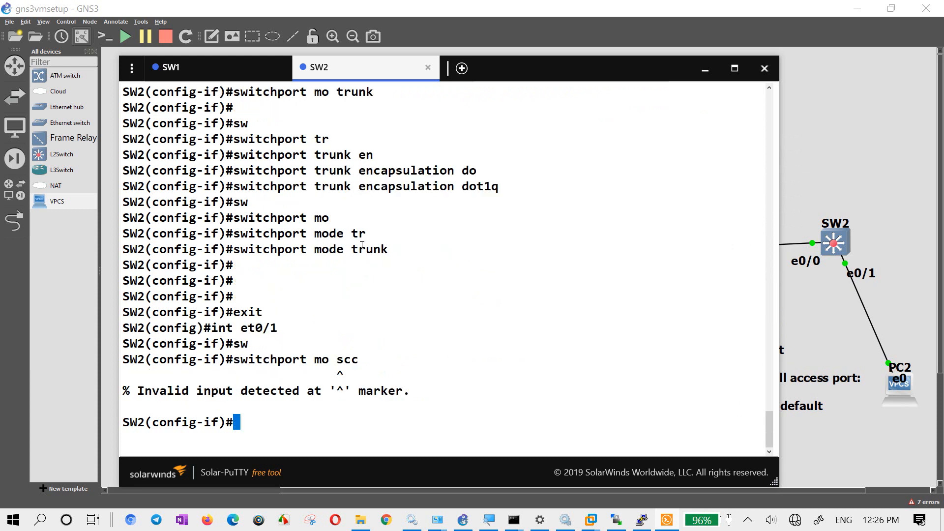
pyautogui.press('Up')
pyautogui.press('BackSpace')
pyautogui.press('BackSpace')
pyautogui.press('BackSpace')
pyautogui.write('acc')
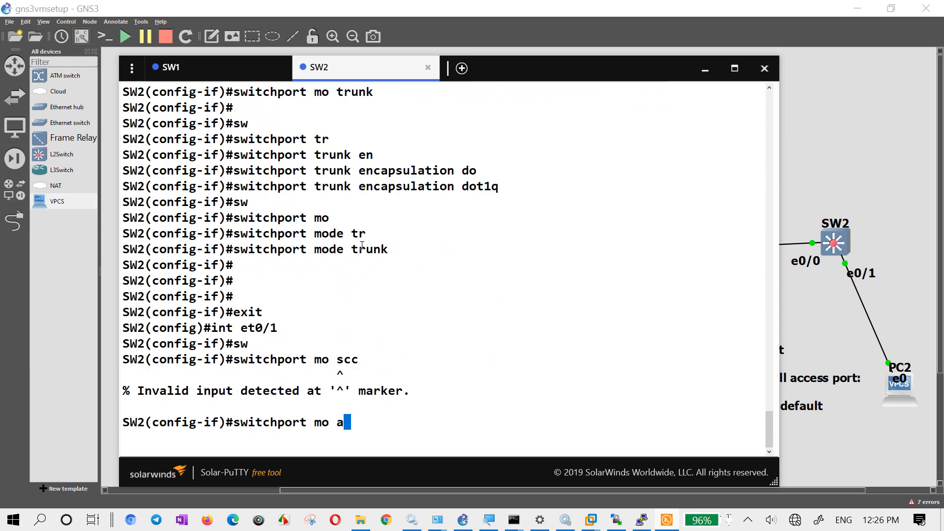
pyautogui.press('Return')
# - Assign SW2's et0/1 to access VLAN 3 and enable the interface with "no sh"
pyautogui.write('sw')
pyautogui.press('Tab')
pyautogui.write('acc vl ')
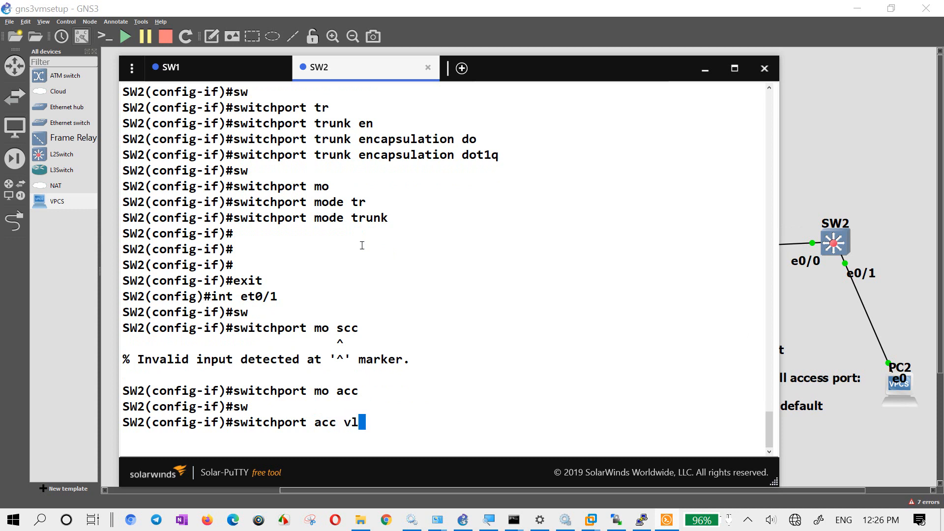
pyautogui.write('3')
pyautogui.press('Return')
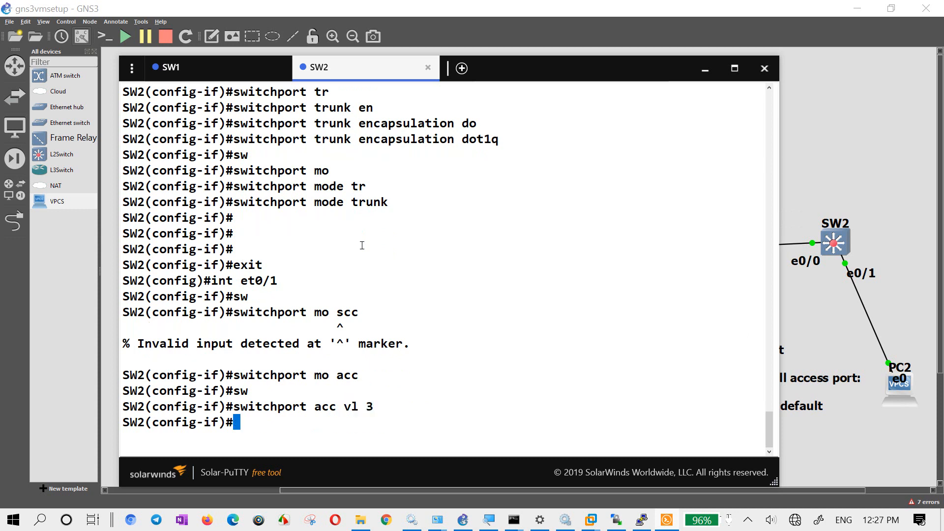
pyautogui.write('no sh')
pyautogui.press('Return')
# - End SW2's configuration mode and display the VLAN summary with "sh vl br"
pyautogui.write('end')
pyautogui.press('Return')
pyautogui.press('Return')
pyautogui.write('sh vl br')
pyautogui.press('Return')
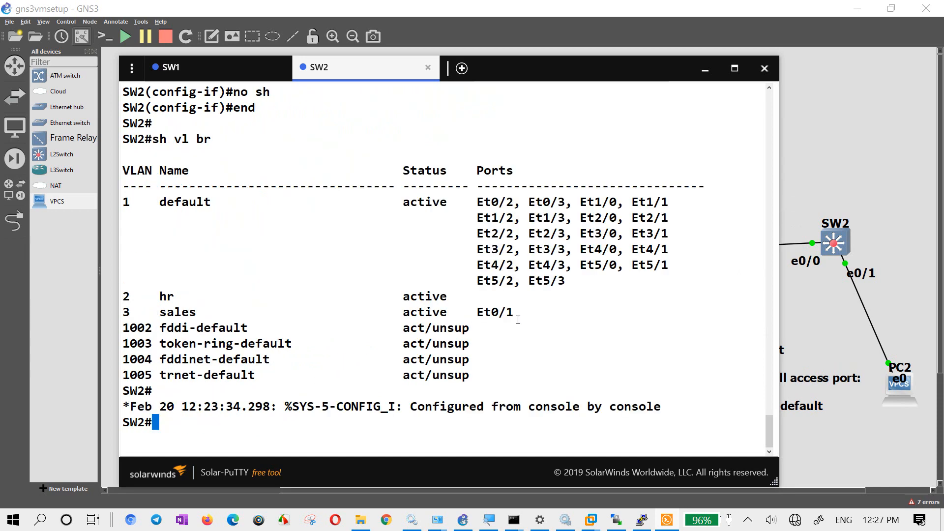
# - Copy the VLAN 3 sales row from SW2's output and paste it as a text note on the topology above the SW1–SW2 link
pyautogui.moveTo(516, 318); pyautogui.dragTo(120, 315)
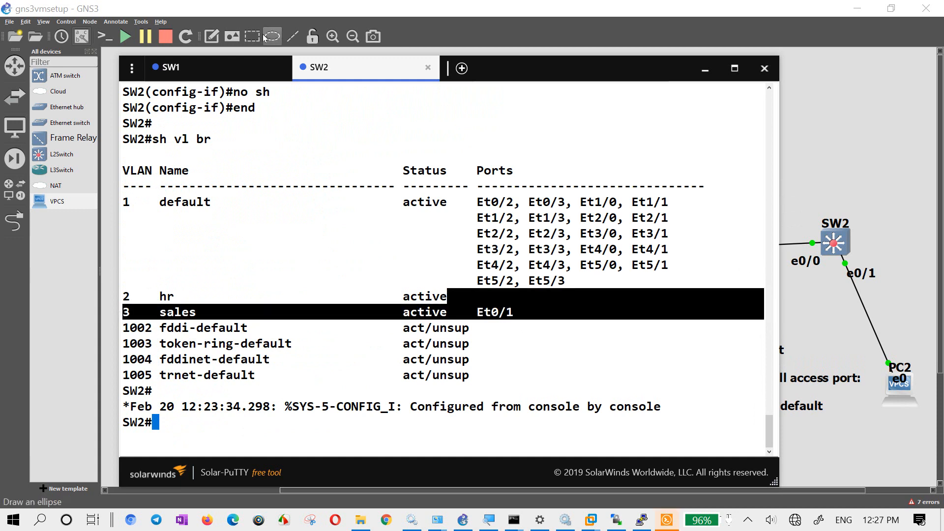
pyautogui.click(178, 5)
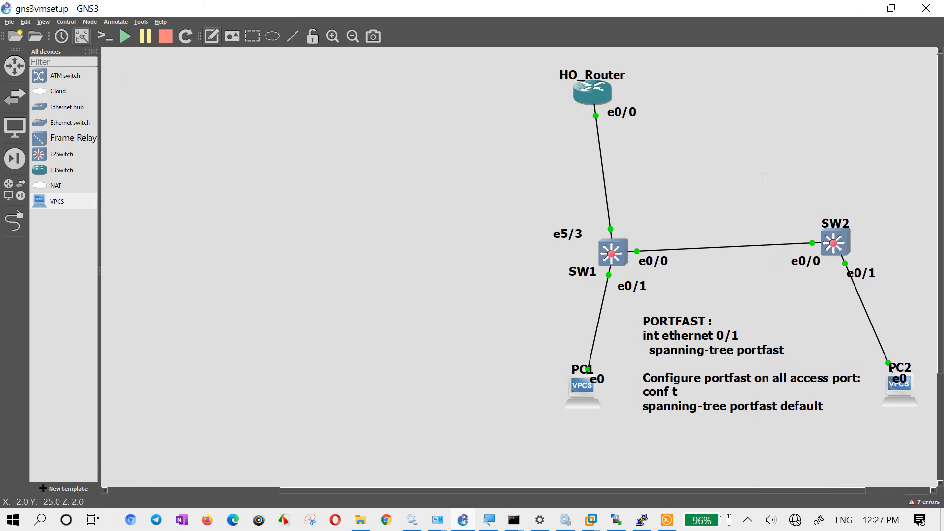
pyautogui.hotkey('ctrl', 'v')
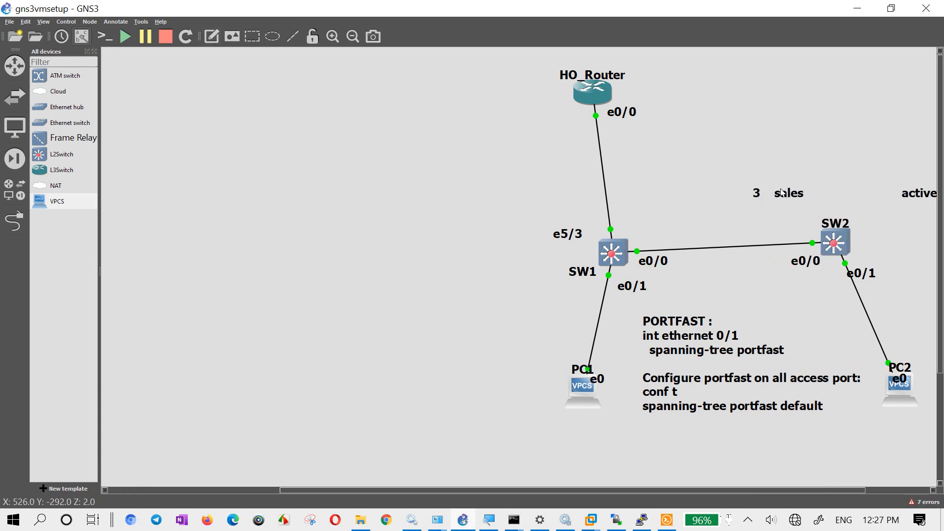
pyautogui.moveTo(782, 193); pyautogui.dragTo(712, 183)
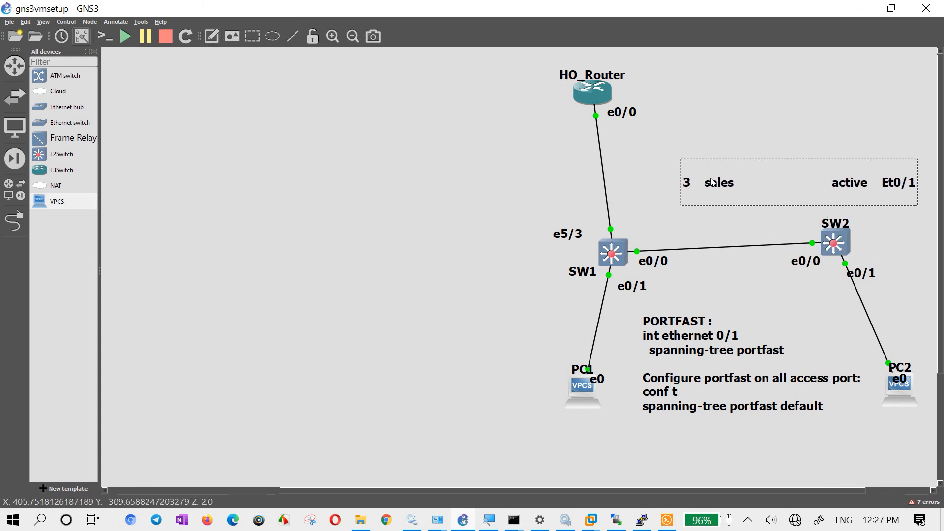
# - Prefix the pasted note's VLAN number with "vlan" and move the note slightly closer to the SW1–SW2 link
pyautogui.doubleClick(687, 186)
pyautogui.write('V')
pyautogui.press('BackSpace')
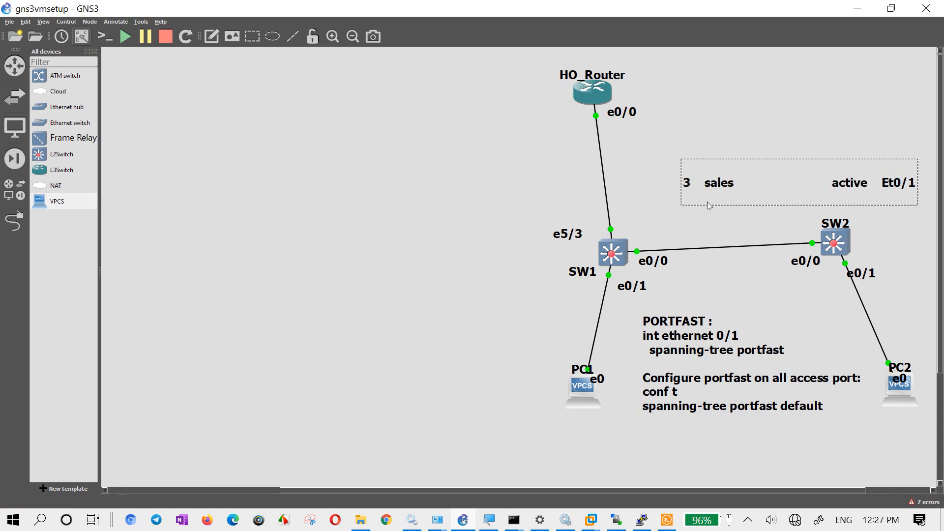
pyautogui.write('vlan')
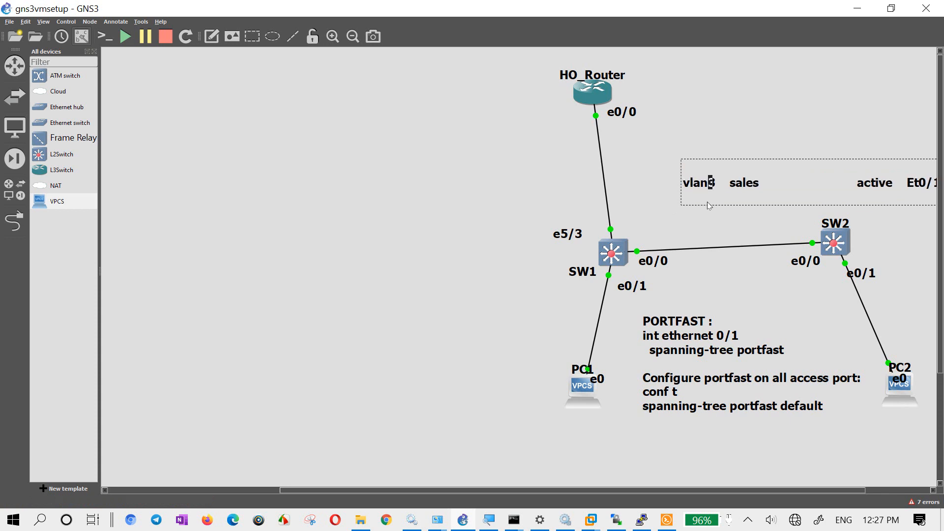
pyautogui.click(776, 80)
pyautogui.moveTo(763, 166); pyautogui.dragTo(744, 199)
# - Remove the word "active" and the extra spaces from the note, and separate sales from Et0/1 with a colon
pyautogui.doubleClick(758, 195)
pyautogui.click(756, 195)
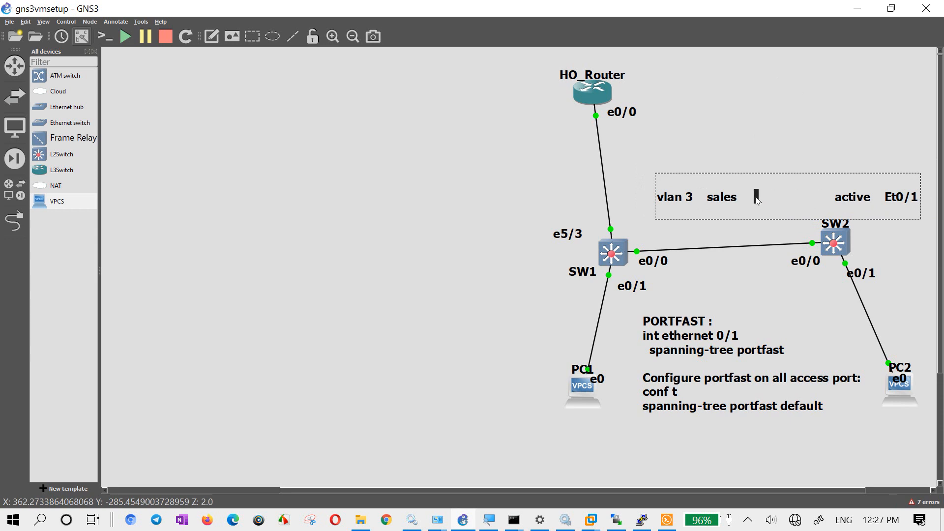
pyautogui.press('Delete')
pyautogui.press('Delete')
pyautogui.press('Delete')
pyautogui.press('Delete')
pyautogui.press('Delete')
pyautogui.press('Delete')
pyautogui.press('Delete')
pyautogui.press('Delete')
pyautogui.press('Delete')
pyautogui.press('Delete')
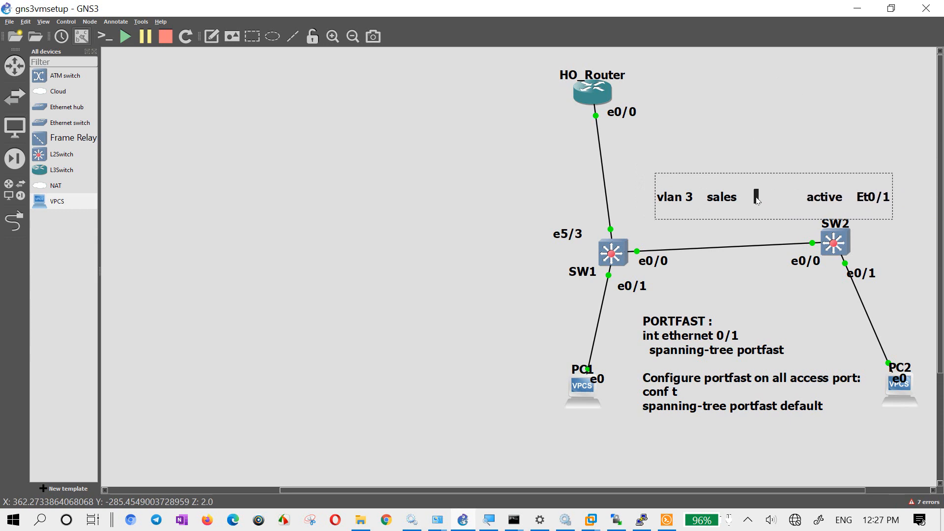
pyautogui.press('Delete')
pyautogui.press('Delete')
pyautogui.press('Delete')
pyautogui.press('Delete')
pyautogui.press('Delete')
pyautogui.press('Delete')
pyautogui.press('Delete')
pyautogui.press('Delete')
pyautogui.press('Delete')
pyautogui.press('Delete')
pyautogui.press('Delete')
pyautogui.press('Delete')
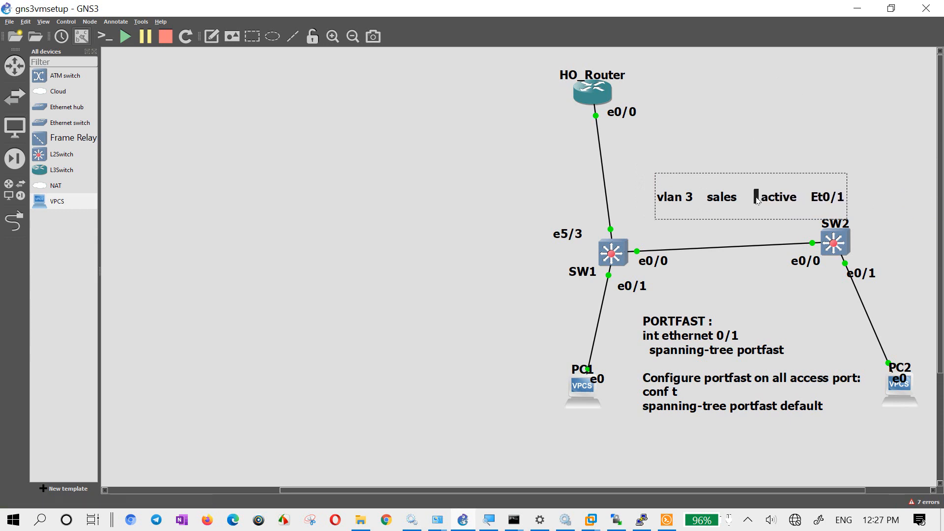
pyautogui.press('Delete')
pyautogui.press('Delete')
pyautogui.press('Delete')
pyautogui.press('Delete')
pyautogui.press('Delete')
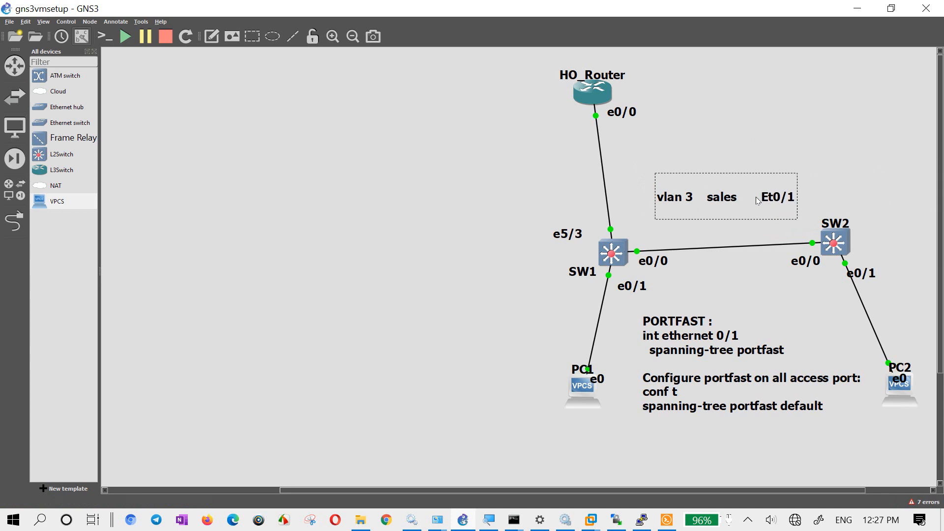
pyautogui.write(':')
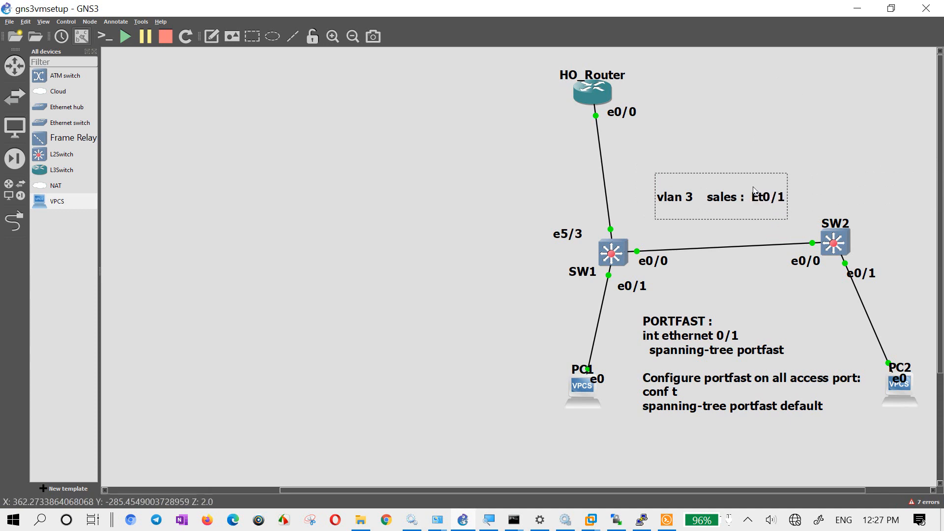
# - Move the "vlan 3 sales : Et0/1" note directly above SW2 and deselect it
pyautogui.click(753, 136)
pyautogui.moveTo(677, 198); pyautogui.dragTo(805, 196)
pyautogui.click(741, 129)
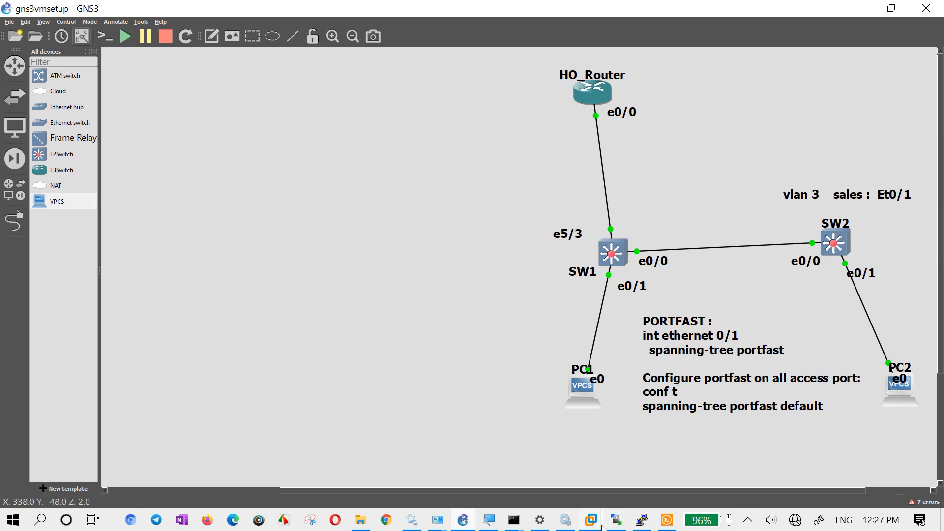
# - Switch to the GNS3 VM1 window in VMware Workstation
pyautogui.moveTo(593, 523)
pyautogui.click(621, 434)
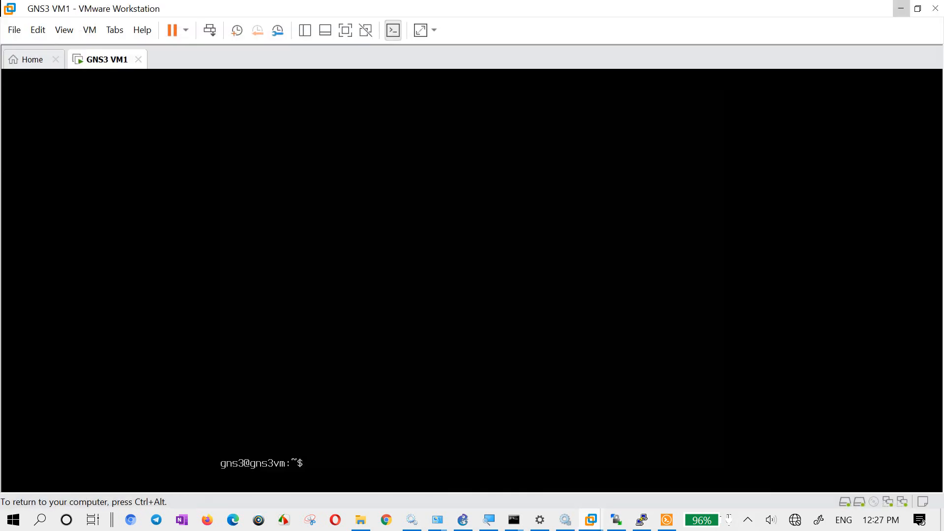
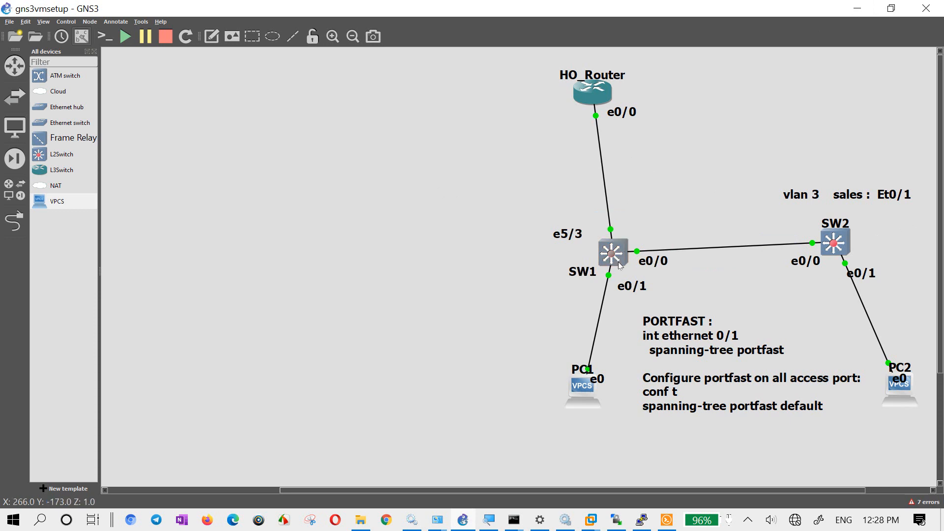
# - Bring up SW1's console, enter global configuration mode and list the VLANs with "do sh vl br"
pyautogui.click(666, 520)
pyautogui.click(198, 69)
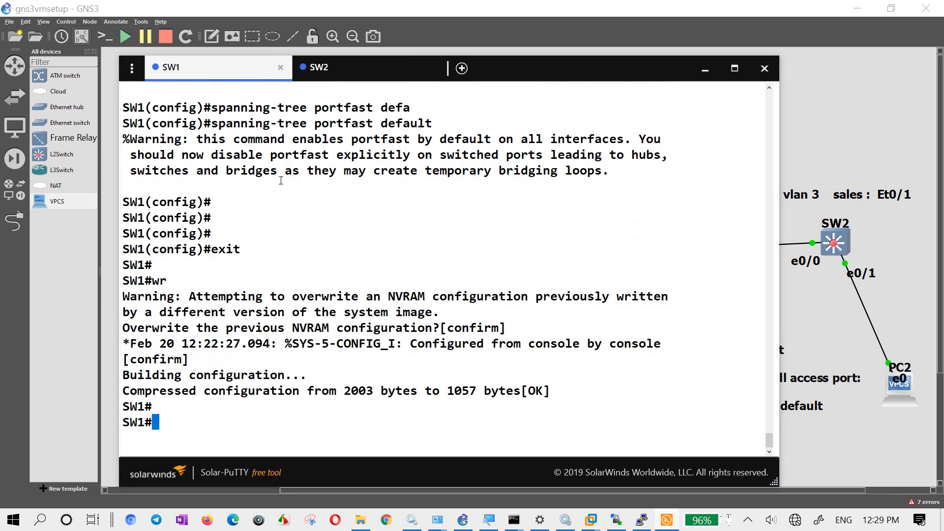
pyautogui.moveTo(571, 61); pyautogui.dragTo(529, 55)
pyautogui.write('conf t')
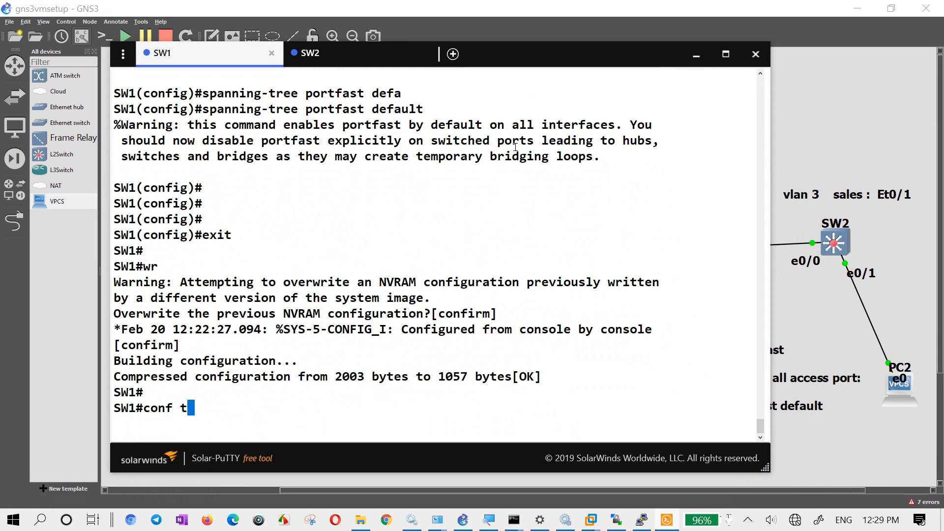
pyautogui.press('Return')
pyautogui.write('do sh vl br')
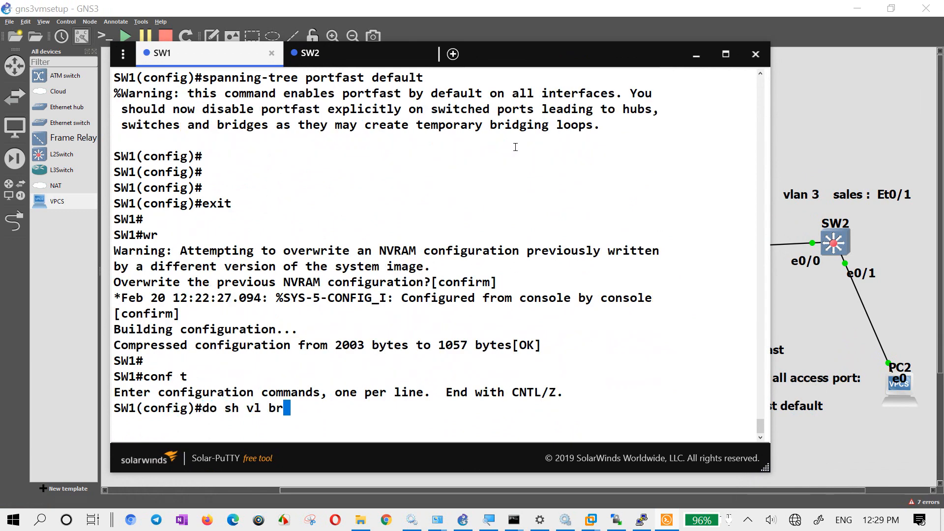
pyautogui.press('Return')
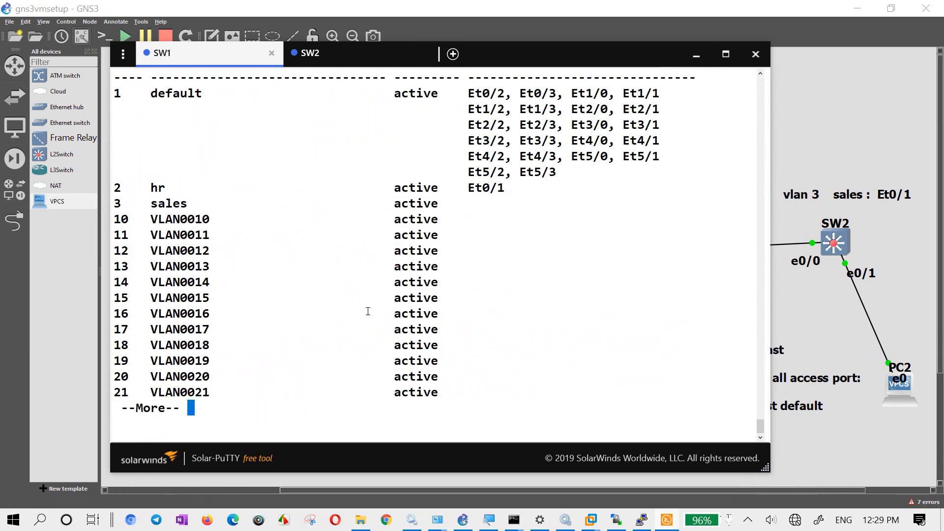
# - Enter interface Et5/3 on SW1 and set its trunk encapsulation to dot1q
pyautogui.doubleClick(538, 171)
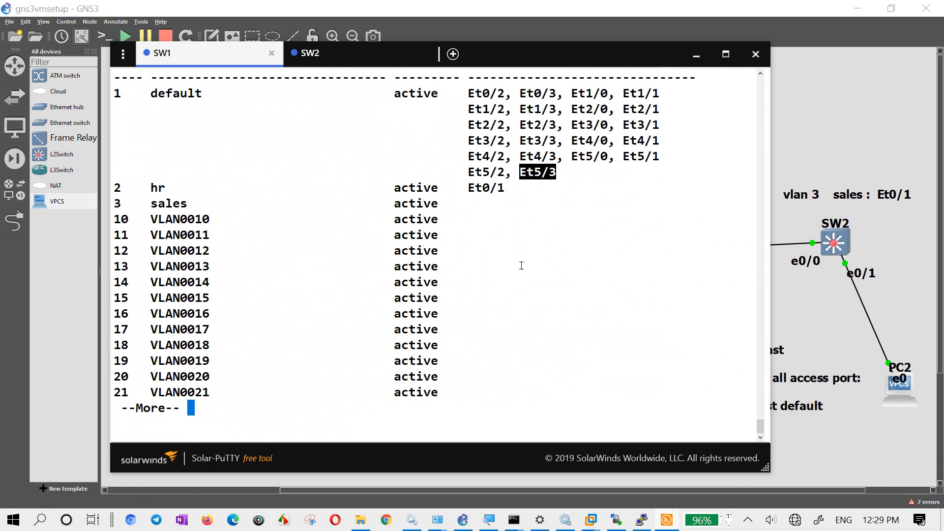
pyautogui.write('qint')
pyautogui.rightClick(208, 414)
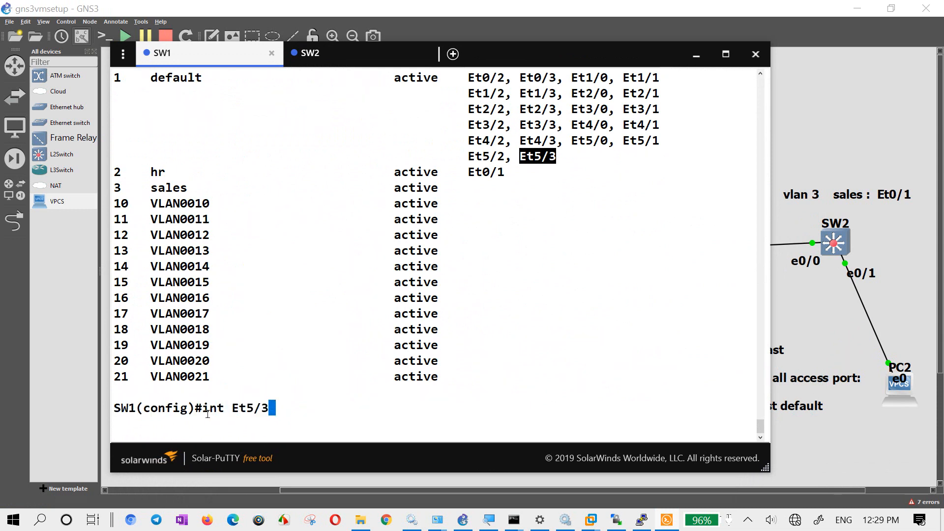
pyautogui.press('Return')
pyautogui.write('sw')
pyautogui.press('Tab')
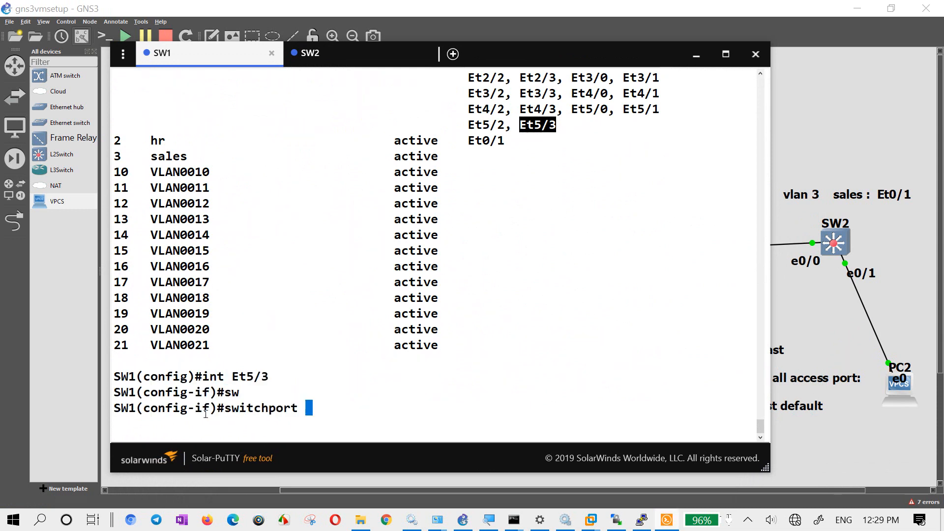
pyautogui.write('tr')
pyautogui.press('Tab')
pyautogui.write('en')
pyautogui.press('Tab')
pyautogui.write('do')
# - Set SW1's Et5/3 interface to switchport mode trunk
pyautogui.press('Tab')
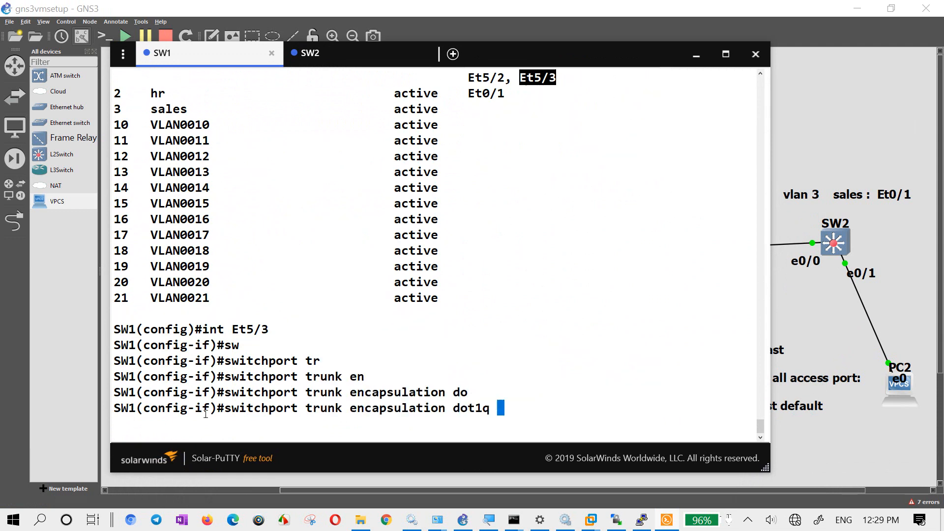
pyautogui.press('Return')
pyautogui.write('sw')
pyautogui.press('Tab')
pyautogui.write('mo')
pyautogui.press('Tab')
pyautogui.write('tr')
pyautogui.press('Tab')
pyautogui.press('Return')
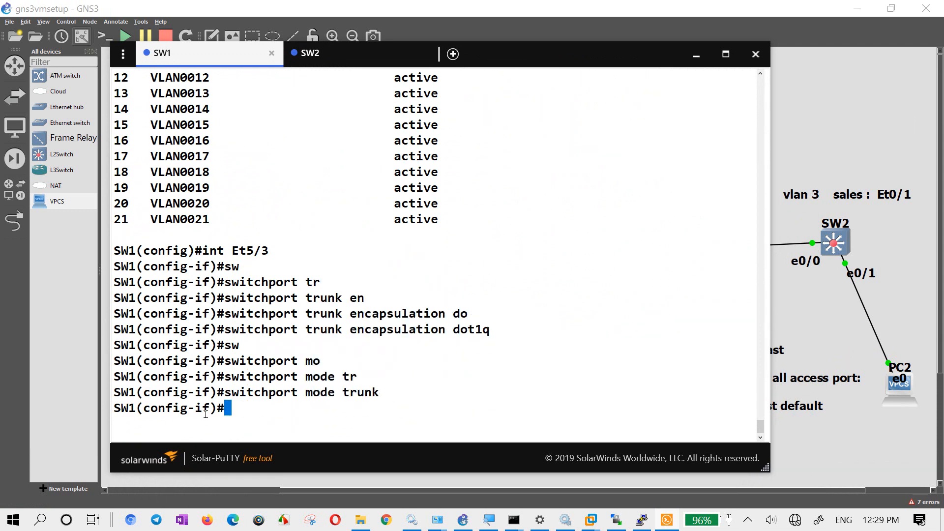
# - Enable Et5/3 with "no sh" and leave configuration mode on SW1
pyautogui.press('Return')
pyautogui.write('no sh')
pyautogui.press('Return')
pyautogui.press('Return')
pyautogui.write('exit')
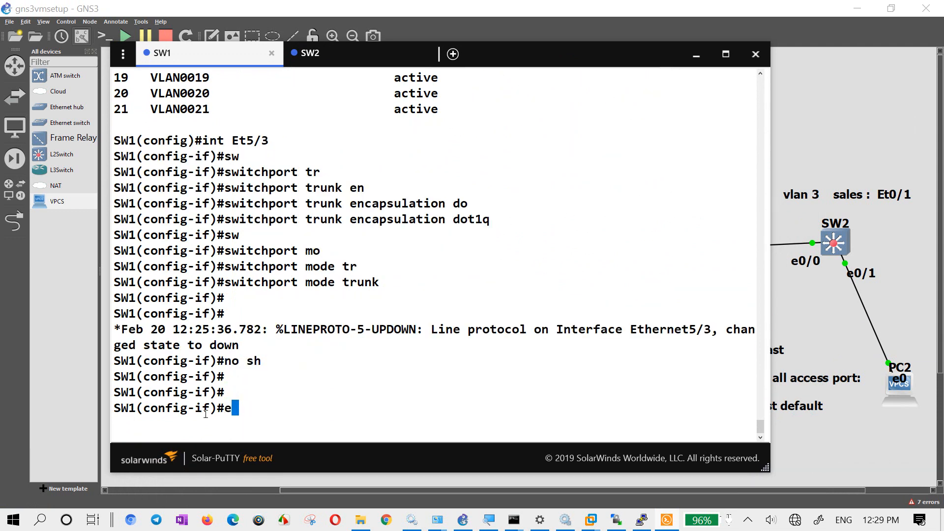
pyautogui.press('Return')
pyautogui.press('Return')
pyautogui.press('Return')
pyautogui.write('end')
# - Show the trunk interfaces on SW1 to check Et0/0 and Et5/3
pyautogui.press('Return')
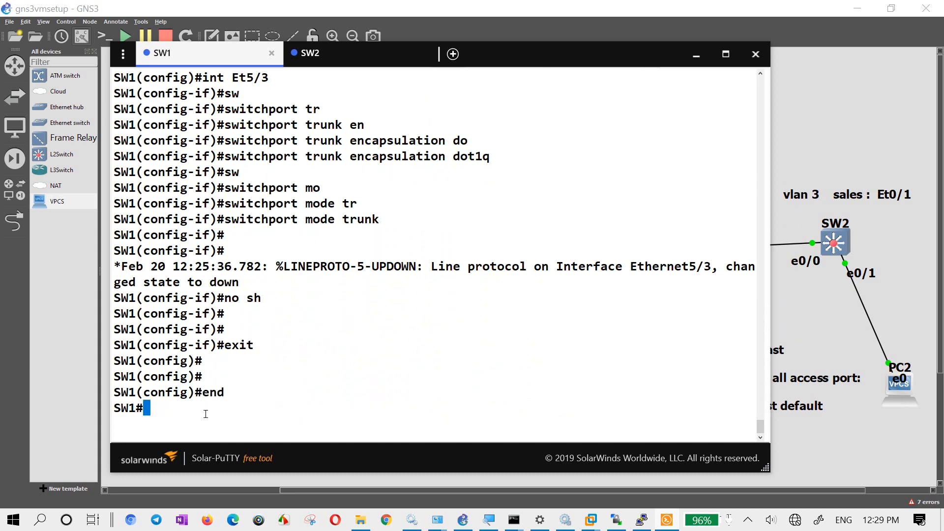
pyautogui.press('Return')
pyautogui.write('sh in')
pyautogui.press('Tab')
pyautogui.write('t')
pyautogui.press('Tab')
pyautogui.write('tr')
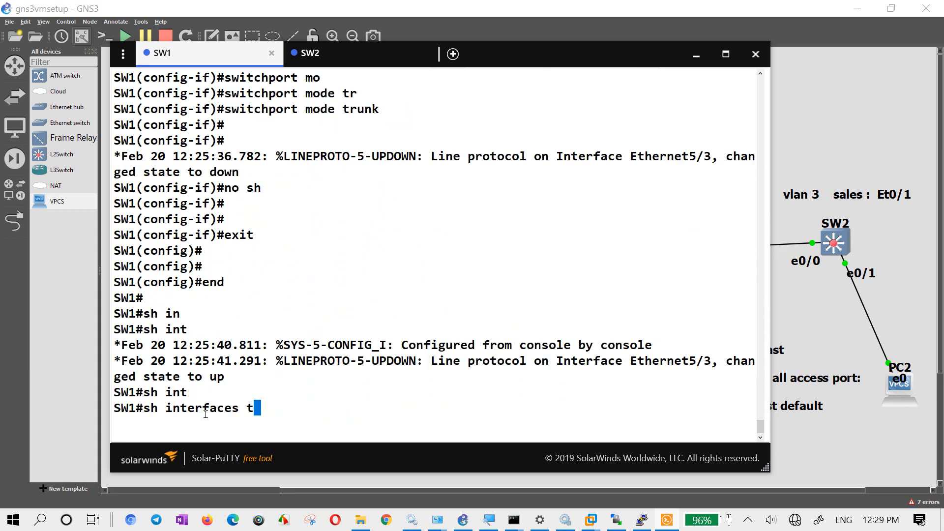
pyautogui.press('Tab')
pyautogui.press('Return')
pyautogui.press('Return')
pyautogui.press('Return')
# - Save SW1's configuration with "wr" and minimize the console window
pyautogui.write('wr')
pyautogui.press('Return')
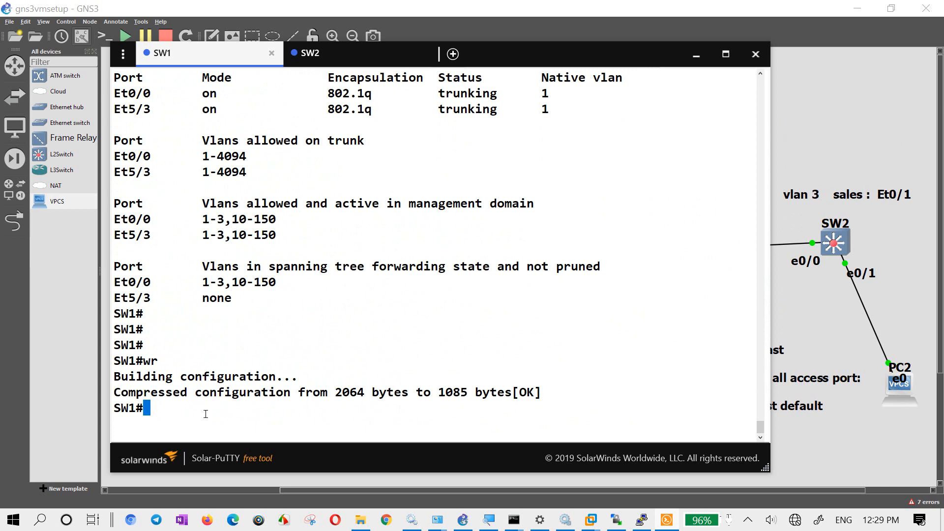
pyautogui.click(696, 54)
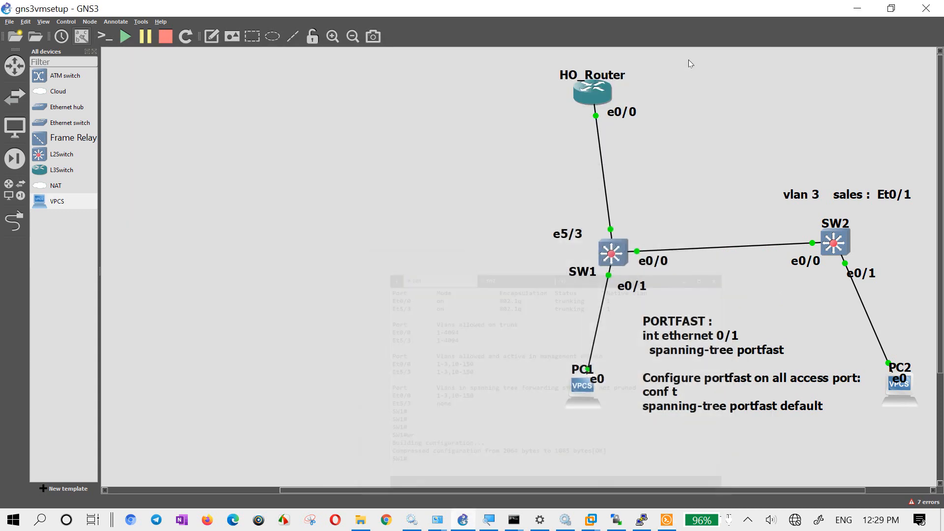
# - Open HO_Router's console and bring up its command prompt
pyautogui.rightClick(590, 93)
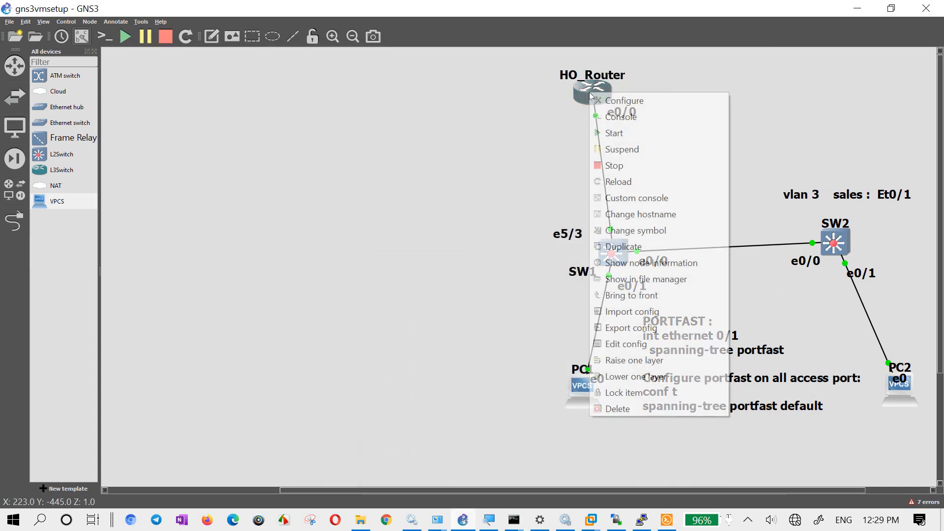
pyautogui.click(623, 118)
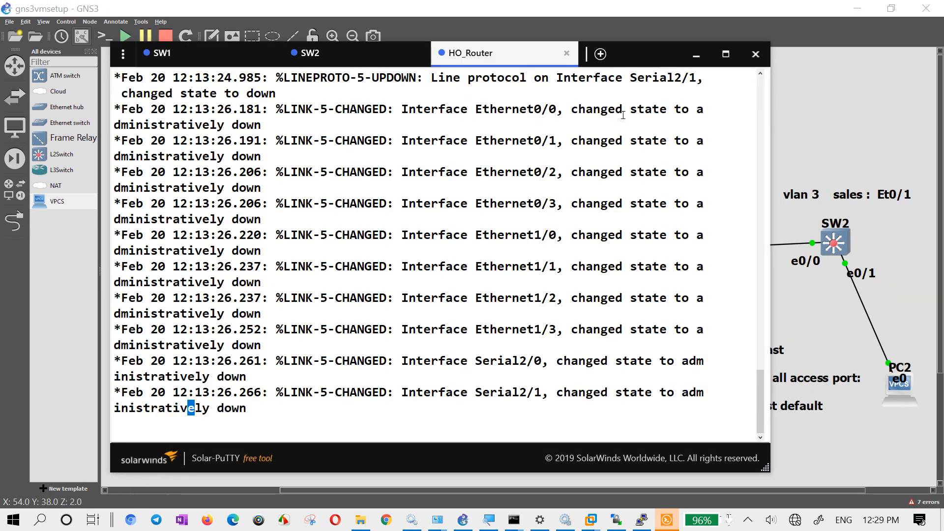
pyautogui.moveTo(642, 51); pyautogui.dragTo(606, 50)
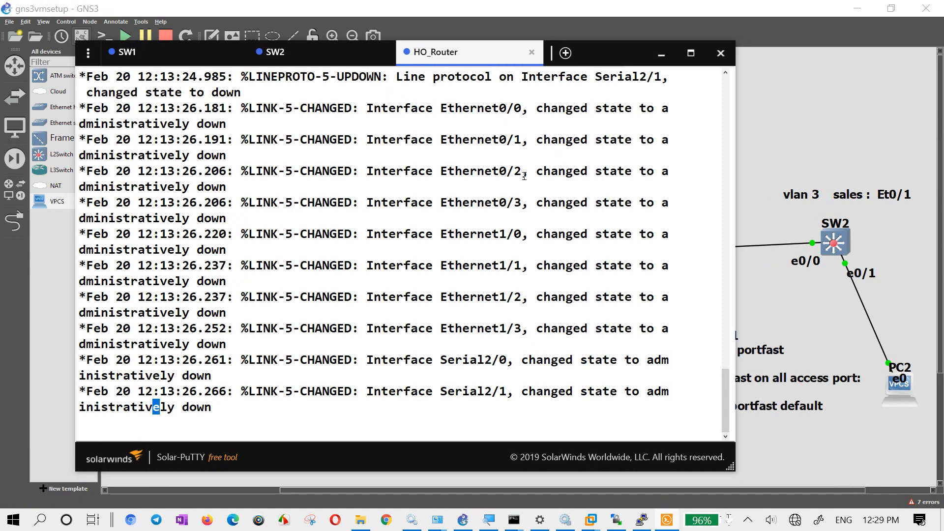
pyautogui.press('Return')
pyautogui.press('Return')
pyautogui.press('Return')
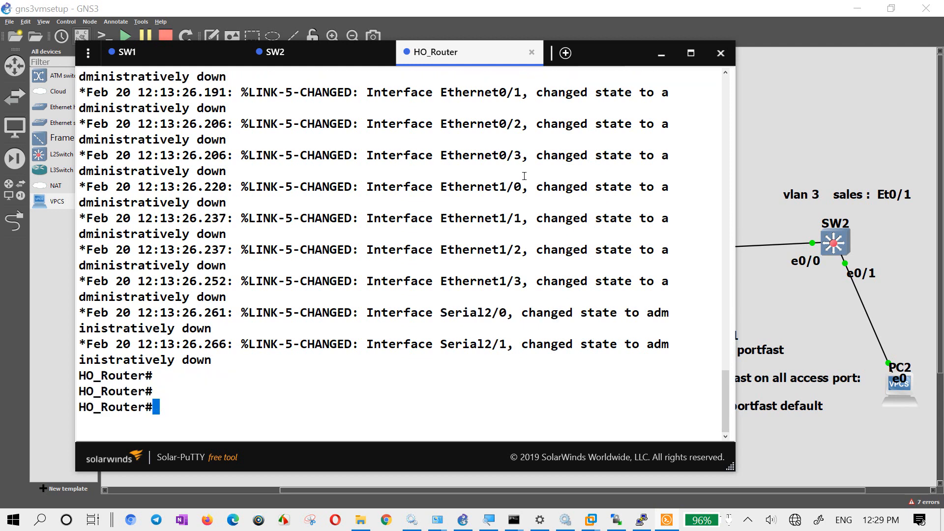
# - List HO_Router's interfaces with "sh ip int br" to check their addresses and status
pyautogui.write('sh ip int br')
pyautogui.press('Return')
pyautogui.press('space')
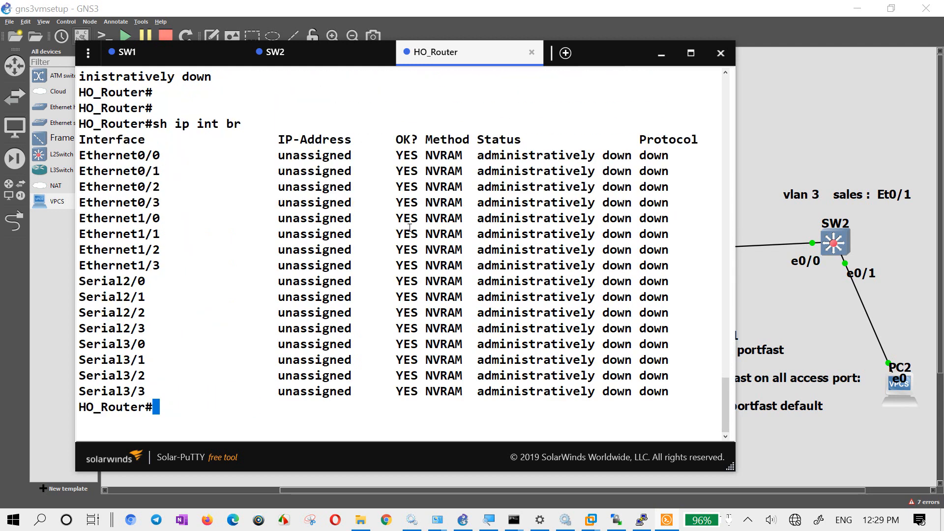
# - Enter global configuration mode on HO_Router with "conf t"
pyautogui.write('conf')
pyautogui.press('BackSpace')
pyautogui.press('BackSpace')
pyautogui.write('nf t')
pyautogui.press('Return')
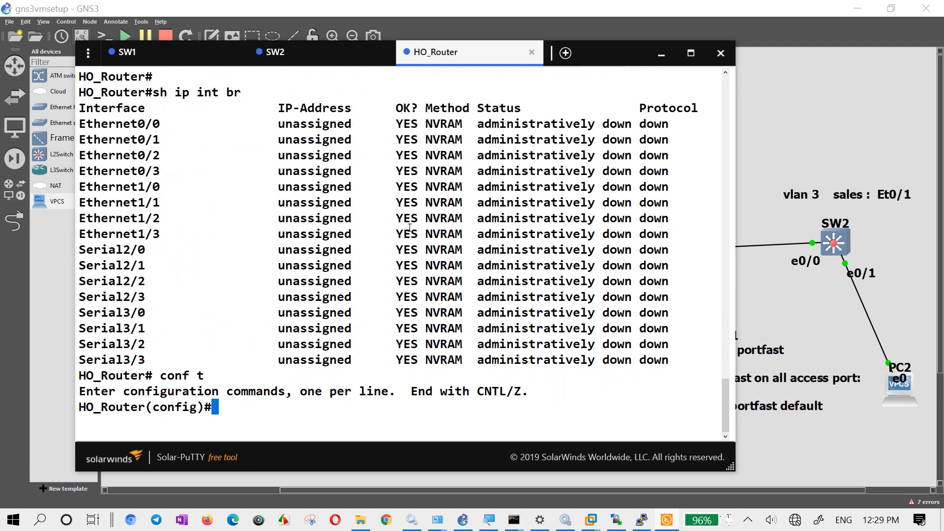
# - Add a note reading "hr: 192.168.1.0/24" on the empty canvas area beside the topology
pyautogui.click(822, 123)
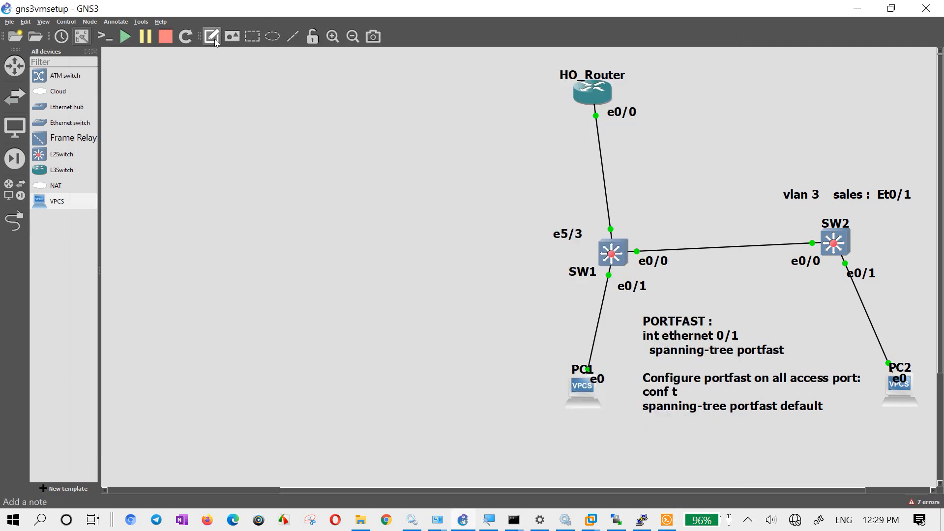
pyautogui.write('h')
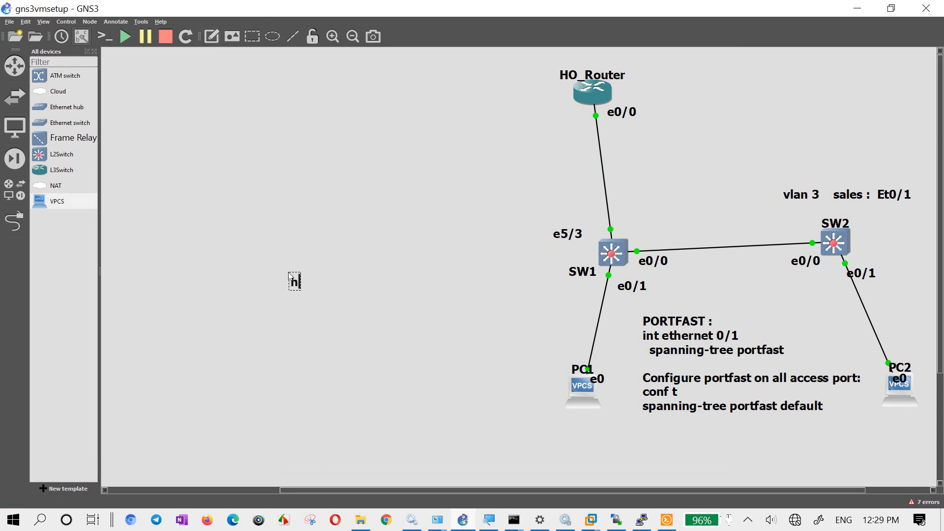
pyautogui.write('r: 192.168.1')
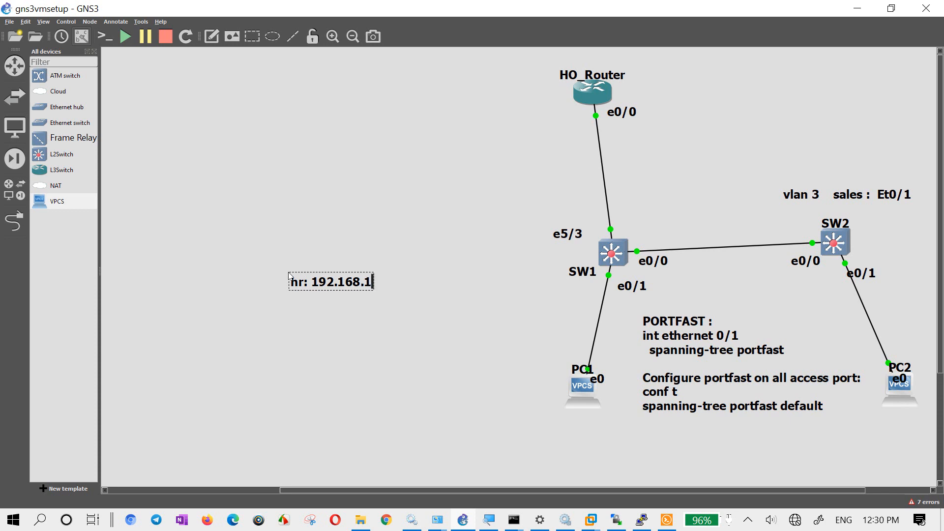
pyautogui.write('.0/24')
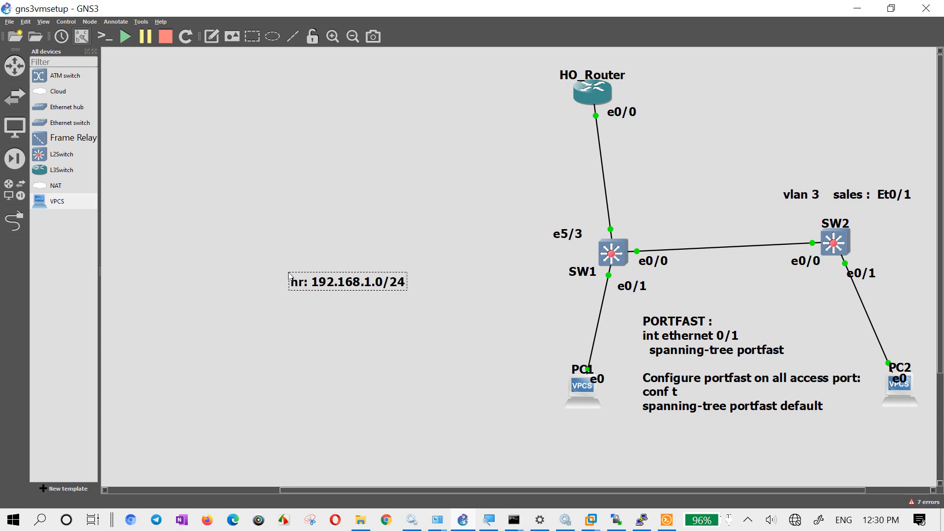
# - Add a second line "Sales: 192.168.2.0/24" to the note and move it beside the HO_Router–SW1 link
pyautogui.press('Return')
pyautogui.write('S')
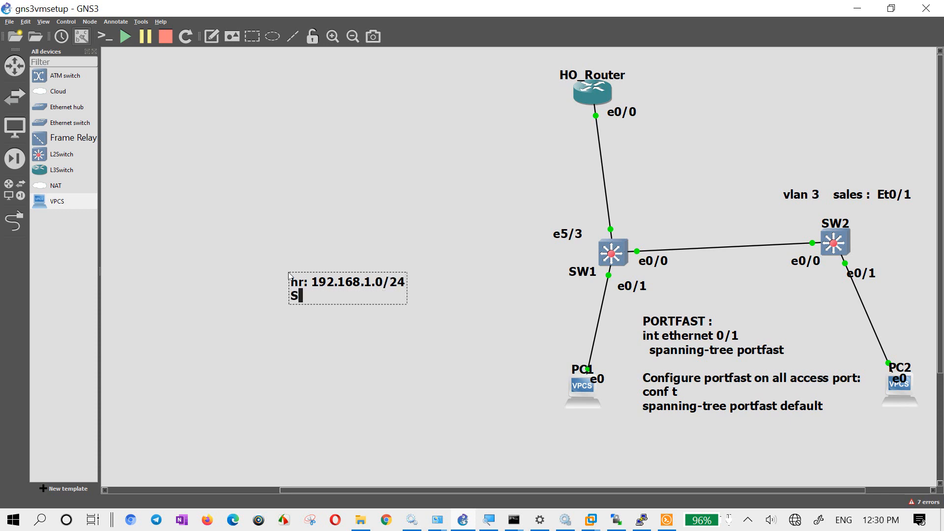
pyautogui.write('ales: 192.168')
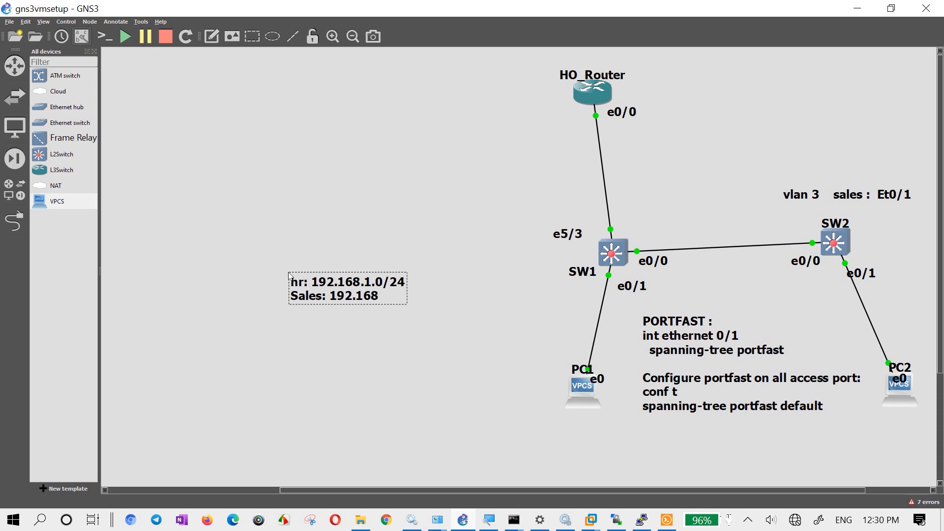
pyautogui.write('.2.0/24')
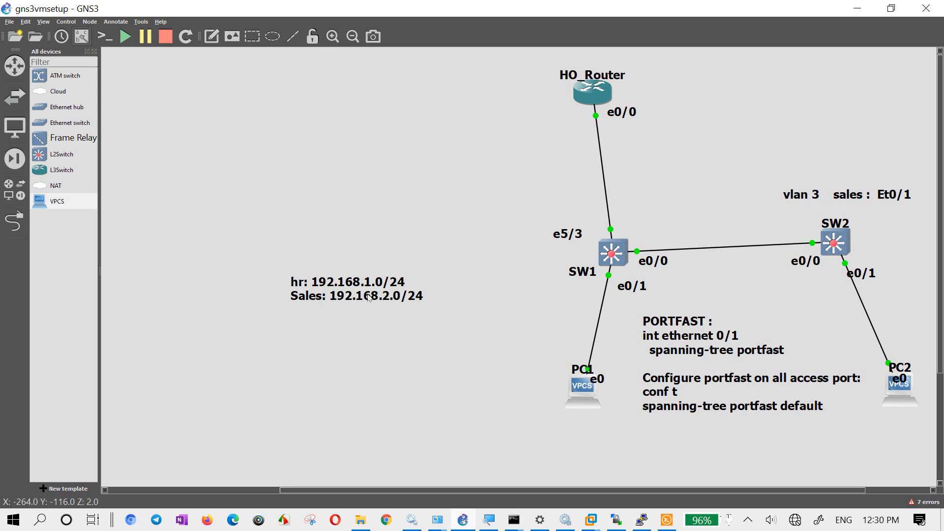
pyautogui.moveTo(369, 291)
pyautogui.mouseDown()
pyautogui.moveTo(386, 196)
pyautogui.moveTo(432, 382)
pyautogui.mouseUp()
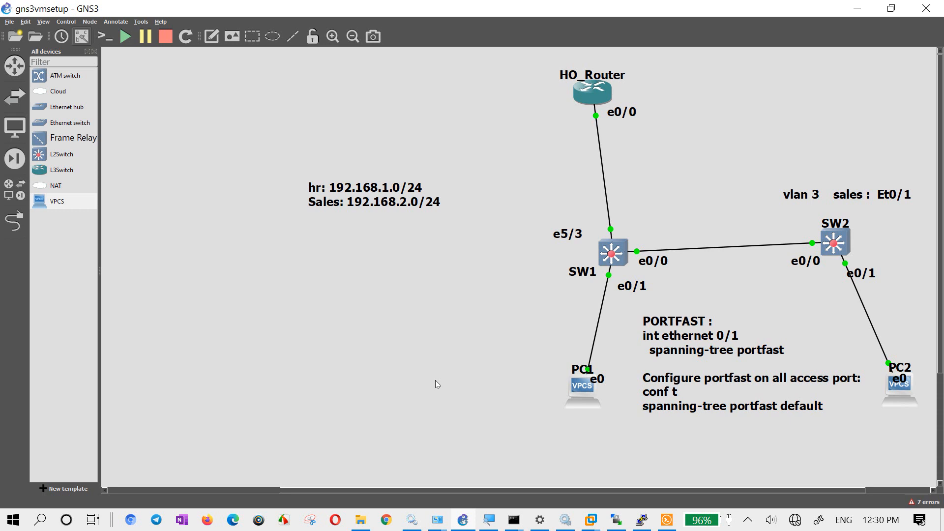
pyautogui.moveTo(374, 194); pyautogui.dragTo(461, 148)
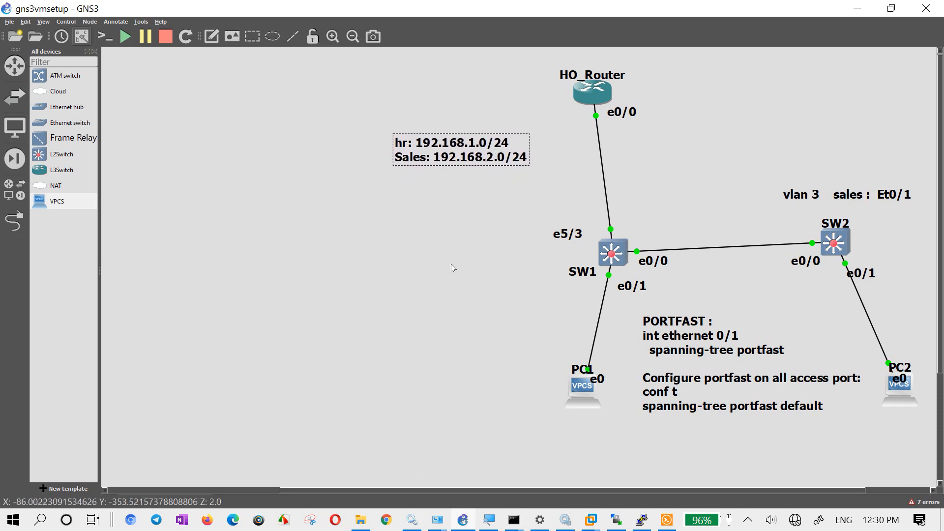
# - Return to HO_Router's console and remove the IP address from interface eth0/0 with "no ip add"
pyautogui.click(666, 520)
pyautogui.moveTo(486, 55); pyautogui.dragTo(573, 158)
pyautogui.click(521, 340)
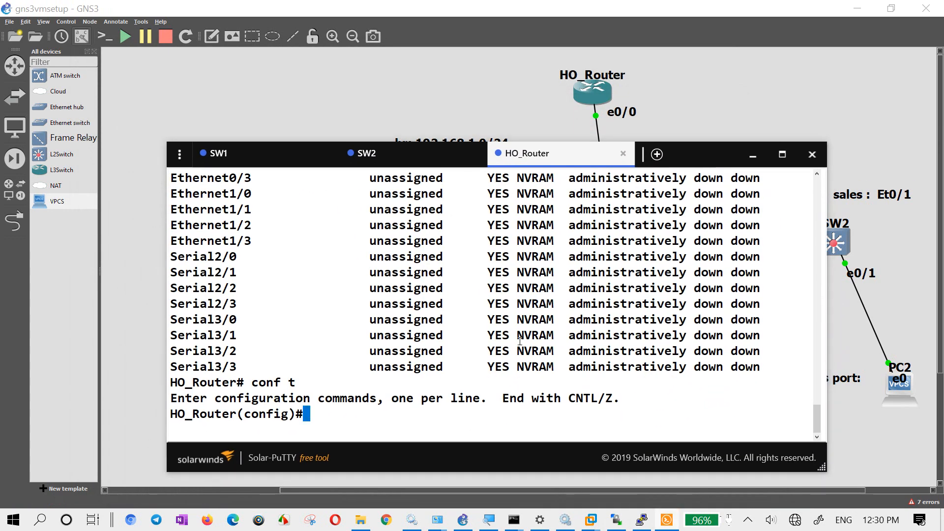
pyautogui.write('int eth0/0')
pyautogui.press('Return')
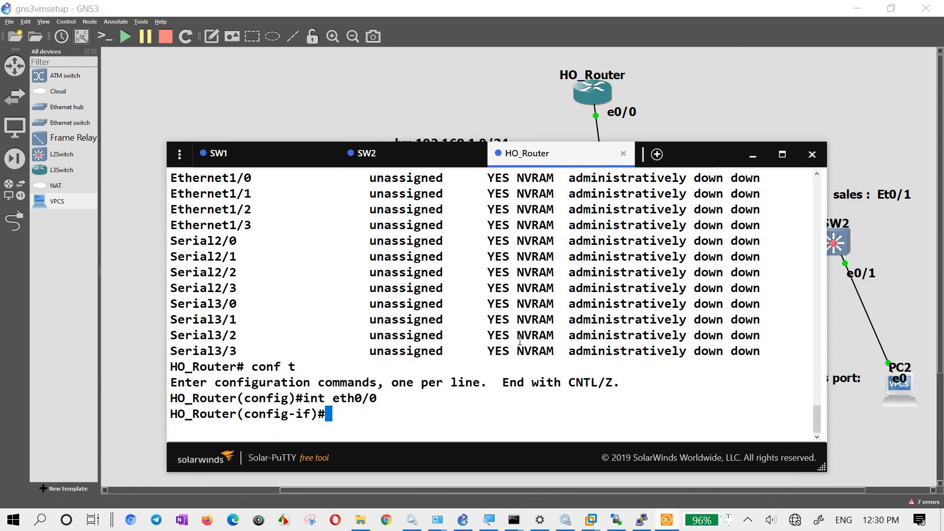
pyautogui.write('no ip add')
pyautogui.press('Return')
pyautogui.write('exit')
pyautogui.press('Return')
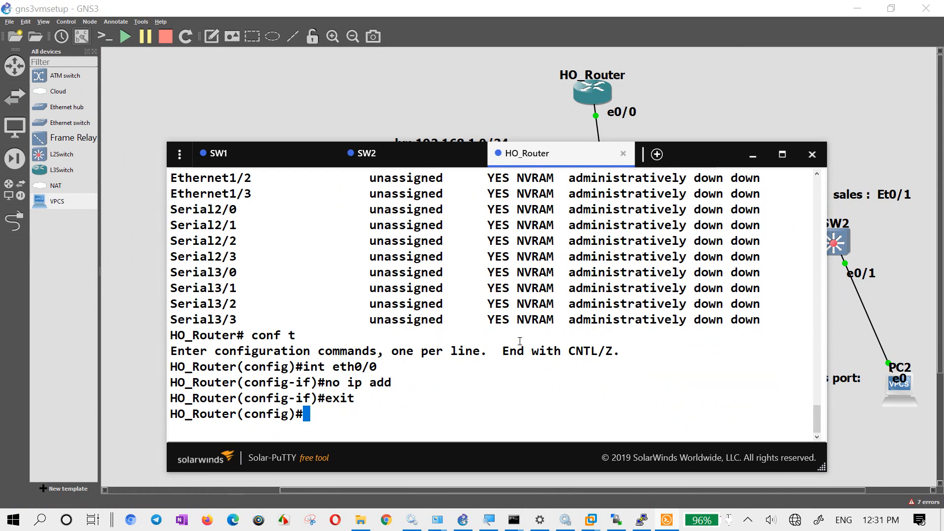
# - Enable HO_Router's eth0/0 interface with "no sh" and exit to global configuration mode
pyautogui.write('no ip add')
pyautogui.press('Up')
pyautogui.press('Up')
pyautogui.press('Up')
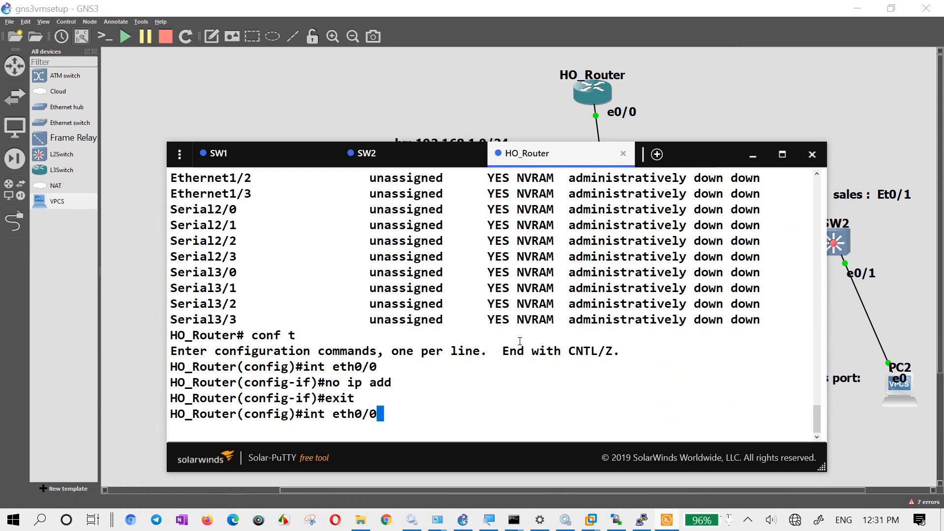
pyautogui.press('Return')
pyautogui.write('no sh')
pyautogui.press('Return')
pyautogui.write('exit')
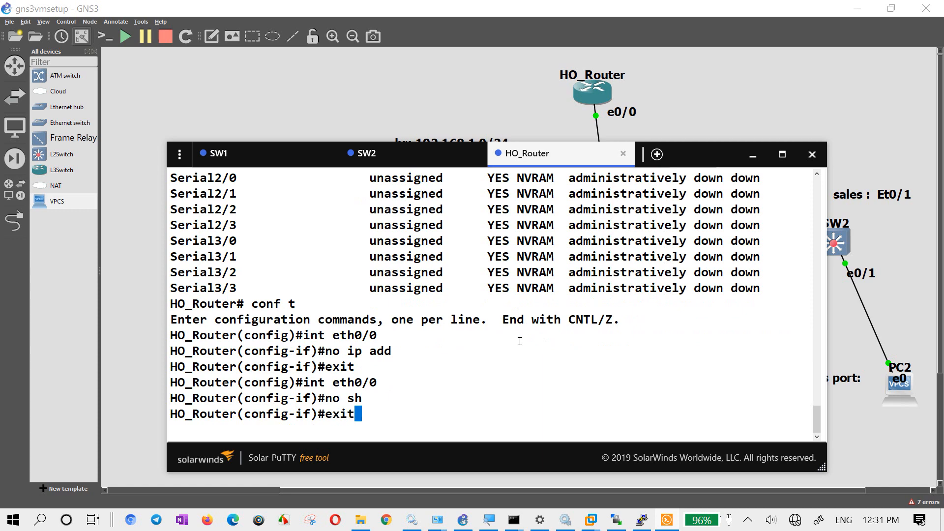
pyautogui.press('Return')
# - Enter subinterface configuration on HO_Router with "interface ethernet 0/0.1"
pyautogui.write('int')
pyautogui.press('Tab')
pyautogui.write('eth')
pyautogui.press('Tab')
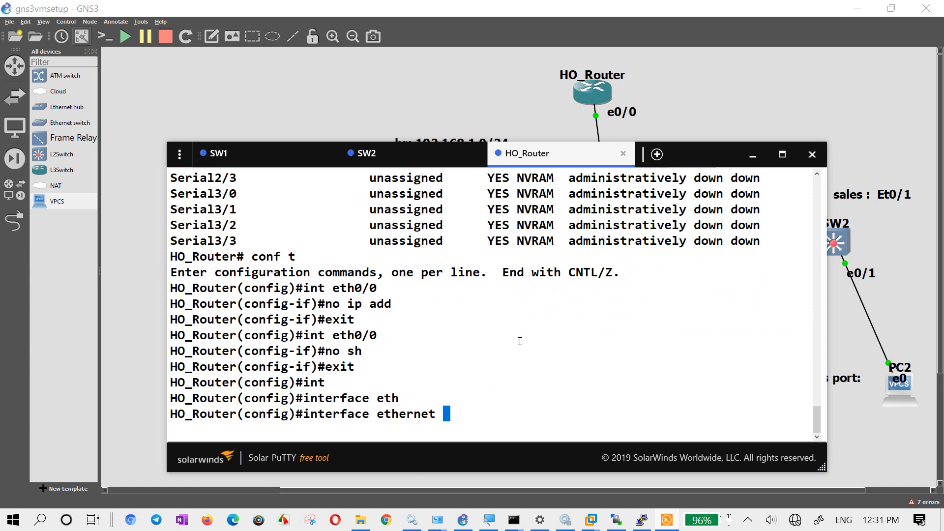
pyautogui.write('0/0. ?')
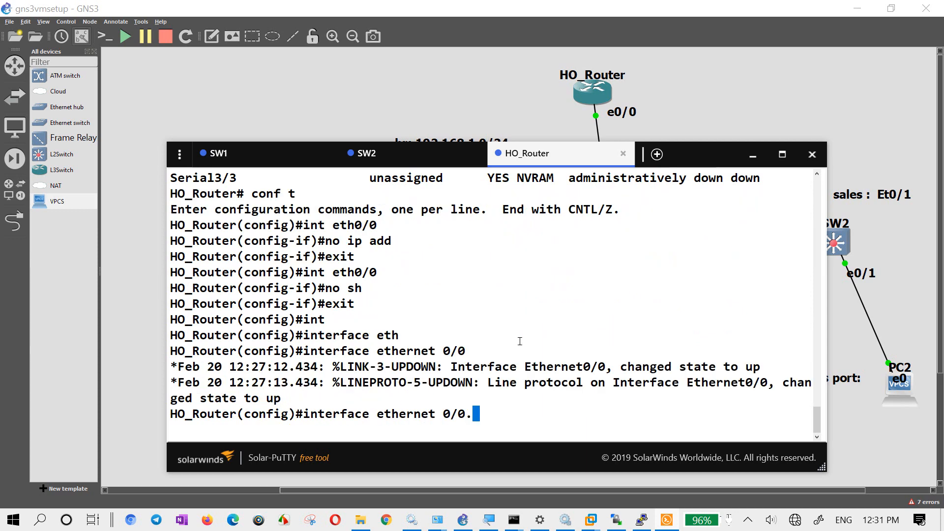
pyautogui.press('BackSpace')
pyautogui.press('BackSpace')
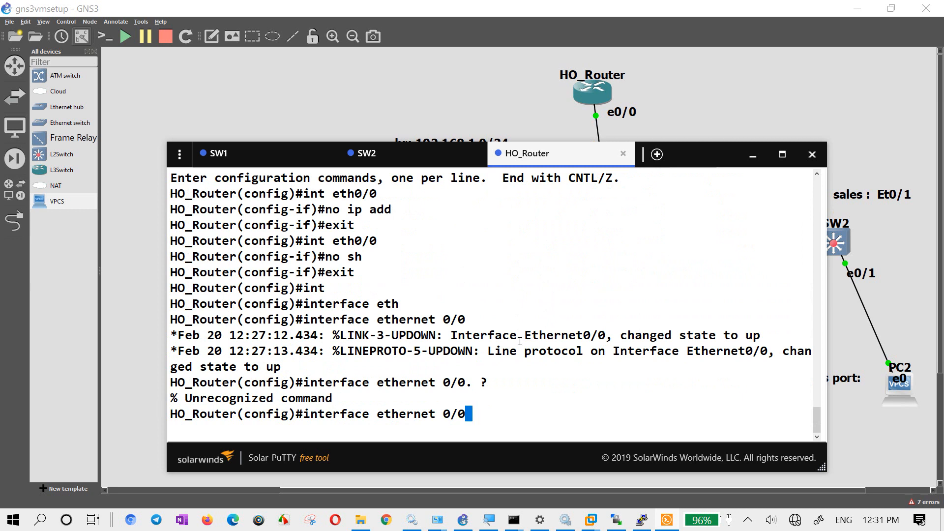
pyautogui.write('.1')
pyautogui.press('Return')
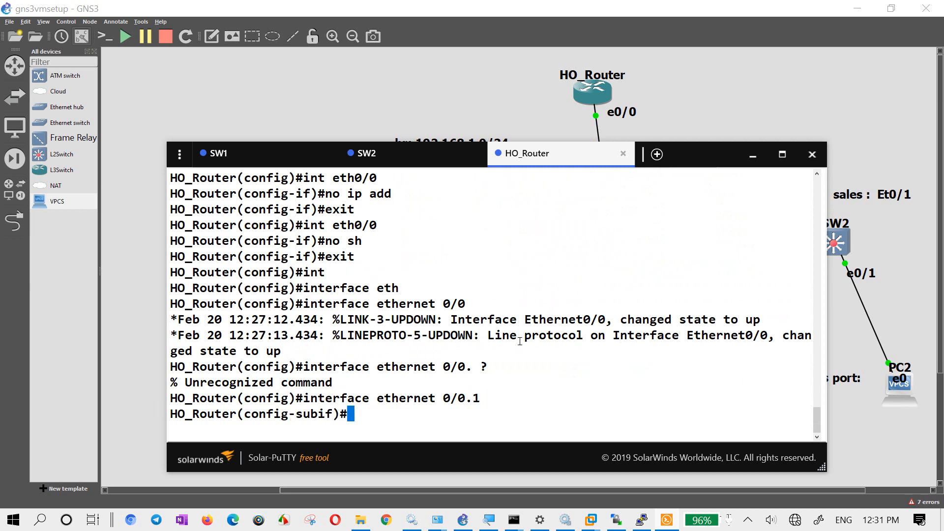
# - Set subinterface 0/0.1 to 802.1Q tagging for VLAN 2 with "encapsulation dot1Q 2"
pyautogui.write('en')
pyautogui.press('Tab')
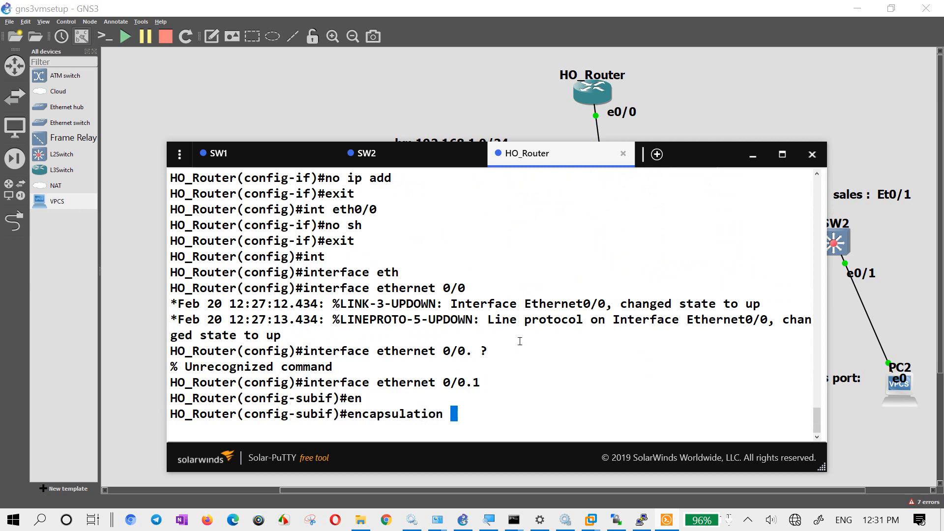
pyautogui.write('do')
pyautogui.press('Tab')
pyautogui.write('2')
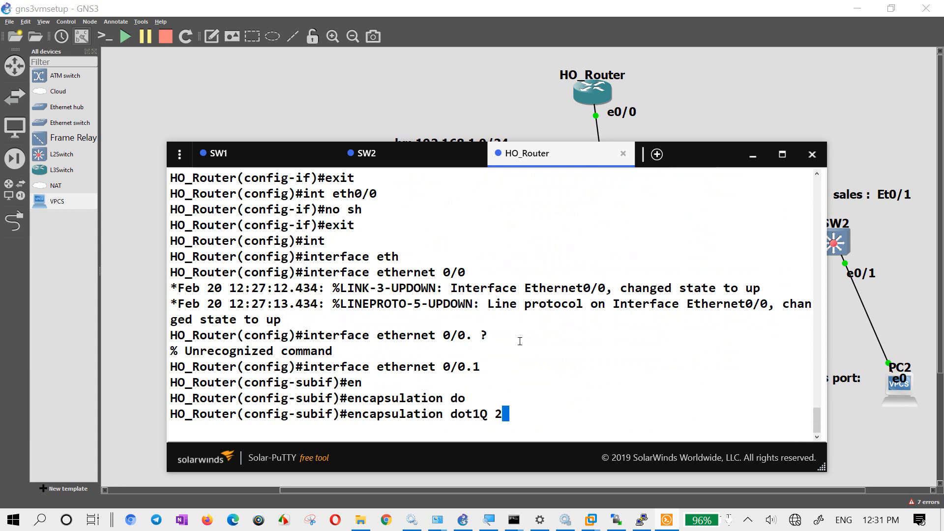
pyautogui.press('Return')
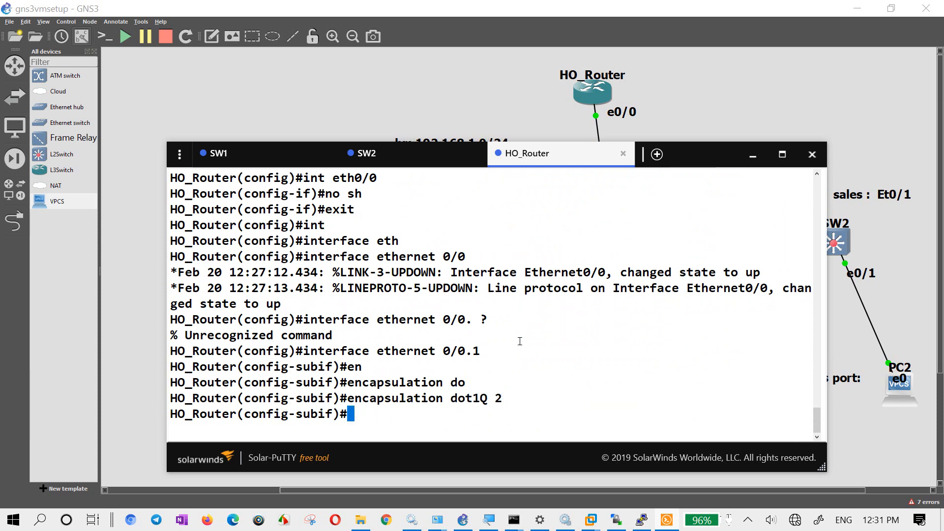
# - Look up the options of "encapsulation dot1Q 2", including native, and reissue the command without the native keyword
pyautogui.press('Up')
pyautogui.write('?')
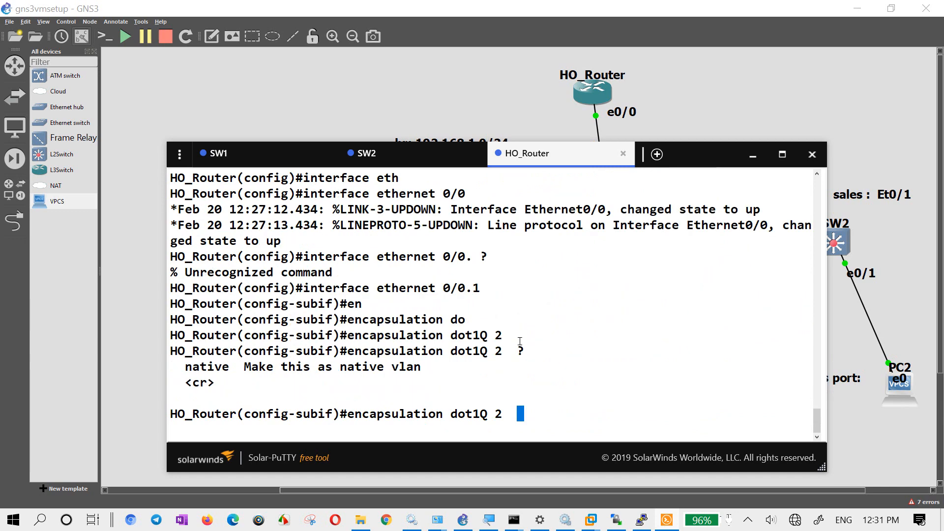
pyautogui.press('Tab')
pyautogui.write('nat')
pyautogui.press('Tab')
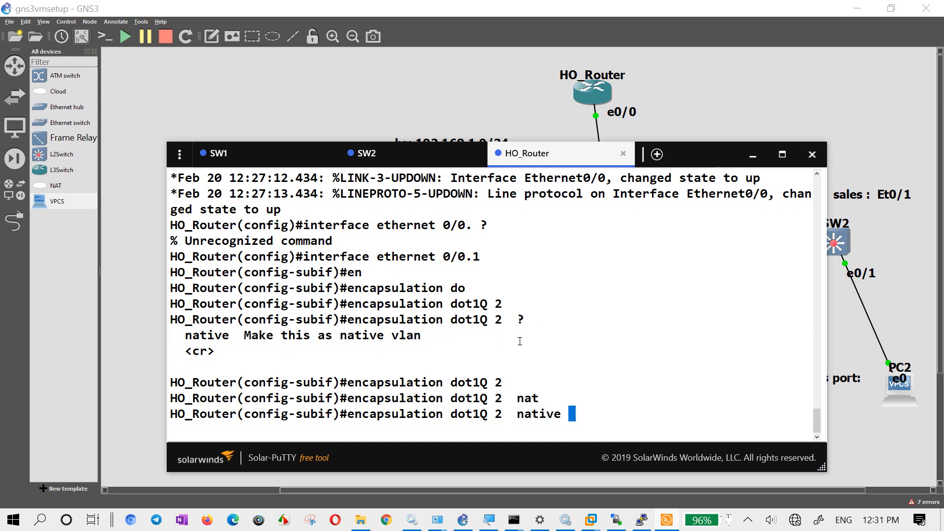
pyautogui.write('?')
pyautogui.press('BackSpace')
pyautogui.press('BackSpace')
pyautogui.press('BackSpace')
pyautogui.press('BackSpace')
pyautogui.press('BackSpace')
pyautogui.press('BackSpace')
pyautogui.press('BackSpace')
pyautogui.press('BackSpace')
pyautogui.press('BackSpace')
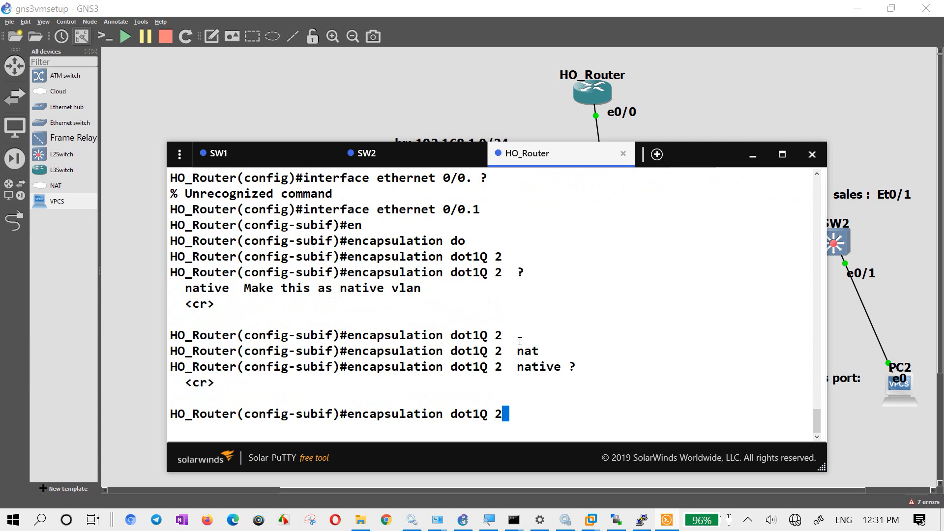
pyautogui.press('Return')
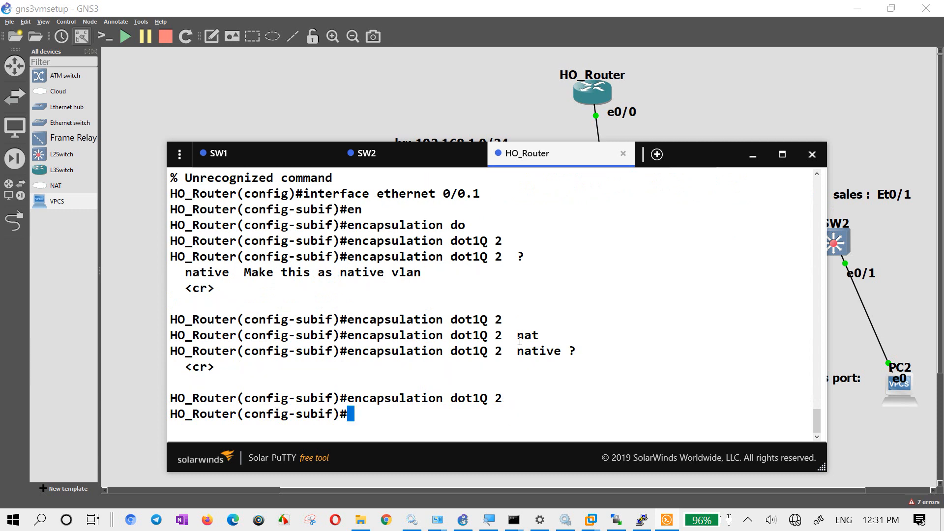
# - Assign IP address 192.168.1.1 with mask 255.255.255.0 to subinterface 0/0.1
pyautogui.write('ip add')
pyautogui.press('Tab')
pyautogui.write('19')
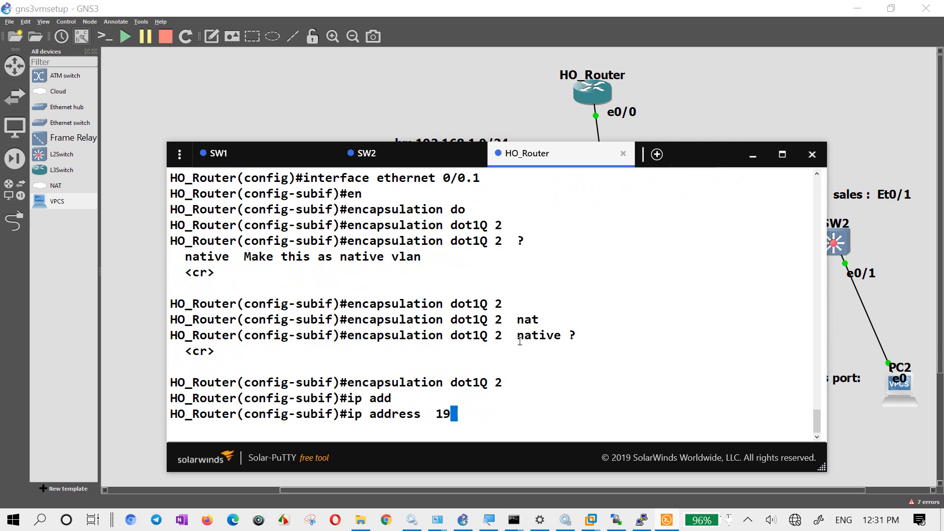
pyautogui.write('2.168.1.1 255.255.255.0')
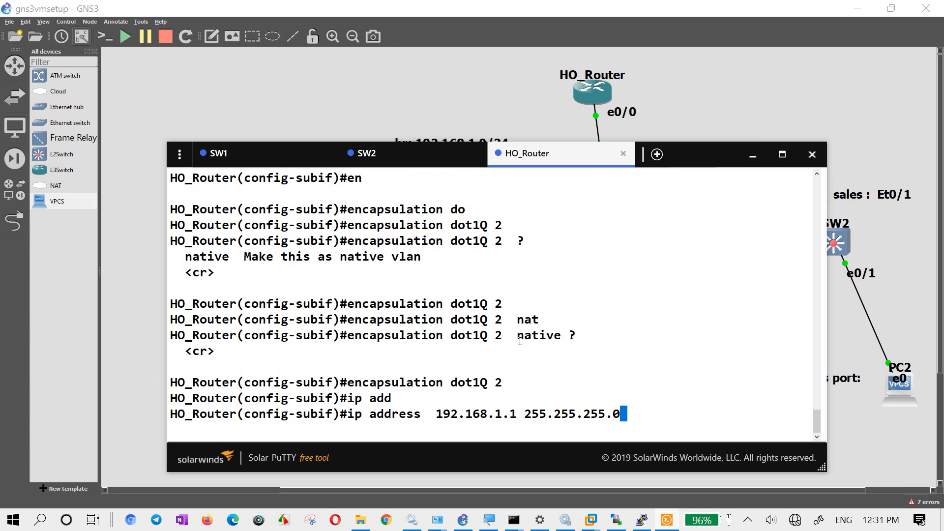
pyautogui.press('Return')
# - Enable subinterface 0/0.1 with "no sh" and exit to global configuration mode
pyautogui.write('no sh')
pyautogui.press('Return')
pyautogui.press('Return')
pyautogui.press('Return')
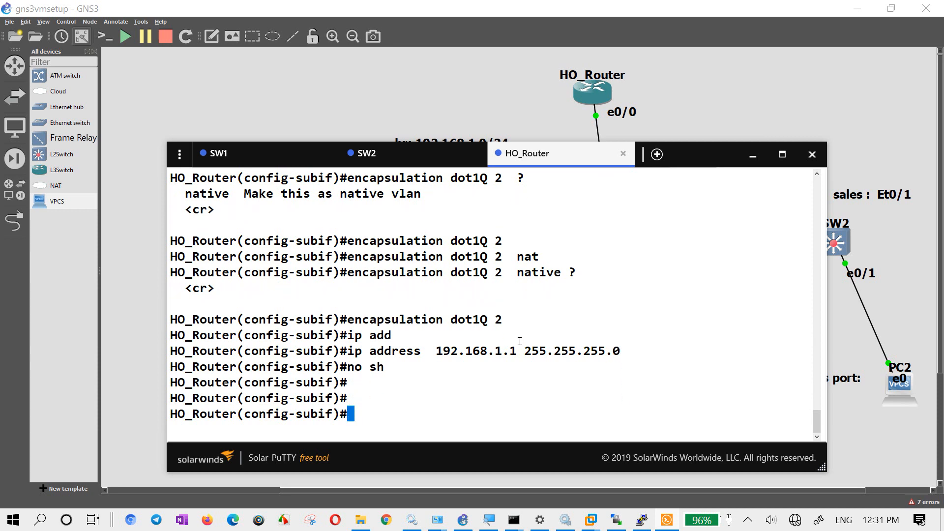
pyautogui.write('exit')
pyautogui.press('Return')
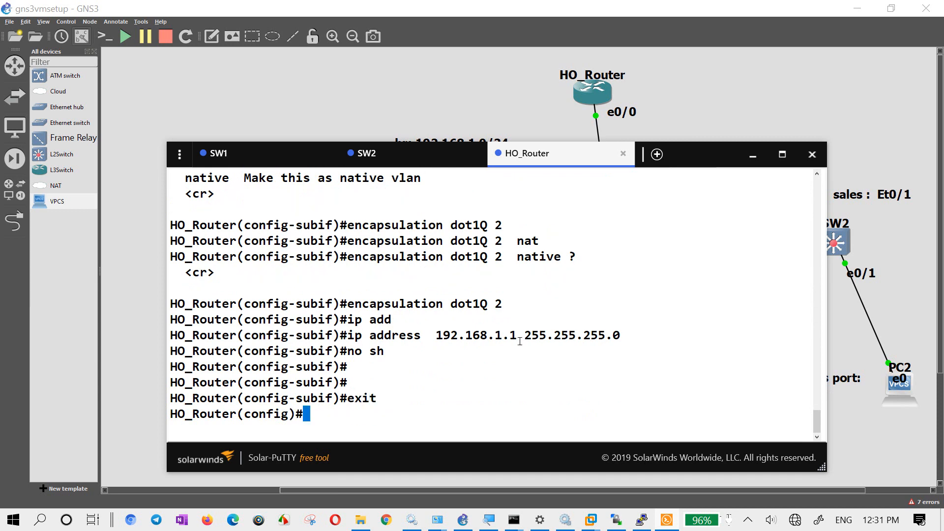
# - Enter configuration of the second subinterface by reusing the earlier command as "interface ethernet 0/0.2"
pyautogui.press('Up')
pyautogui.press('Up')
pyautogui.press('Up')
pyautogui.press('Up')
pyautogui.press('Up')
pyautogui.press('Up')
pyautogui.press('Up')
pyautogui.press('Up')
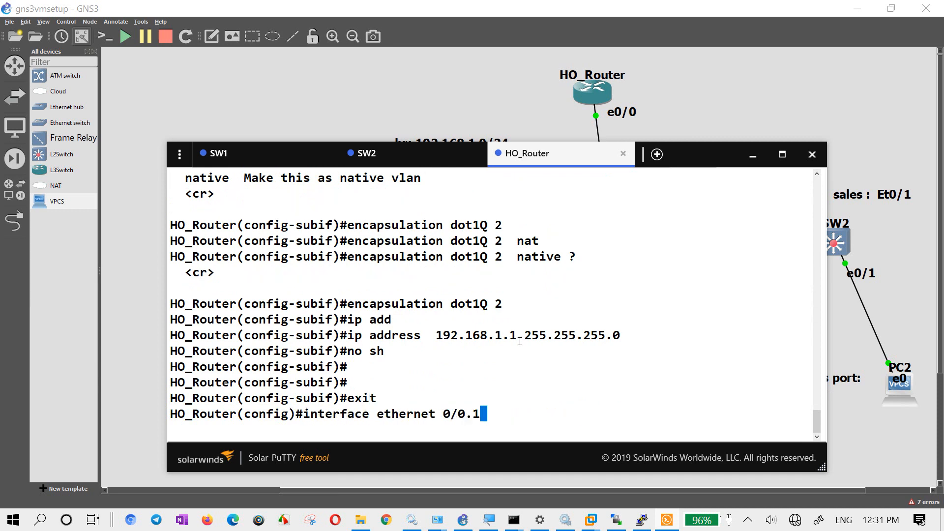
pyautogui.press('BackSpace')
pyautogui.write('2')
pyautogui.press('Return')
# - Set subinterface 0/0.2 to VLAN 3 tagging by reusing the encapsulation command as "encapsulation dot1Q 3"
pyautogui.press('Up')
pyautogui.press('Up')
pyautogui.press('Up')
pyautogui.press('Up')
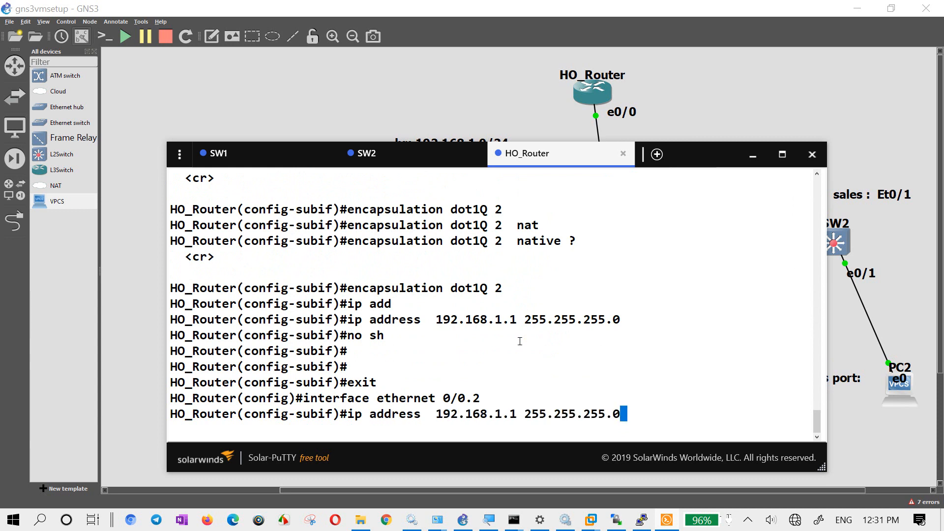
pyautogui.press('Up')
pyautogui.press('Up')
pyautogui.press('BackSpace')
pyautogui.press('BackSpace')
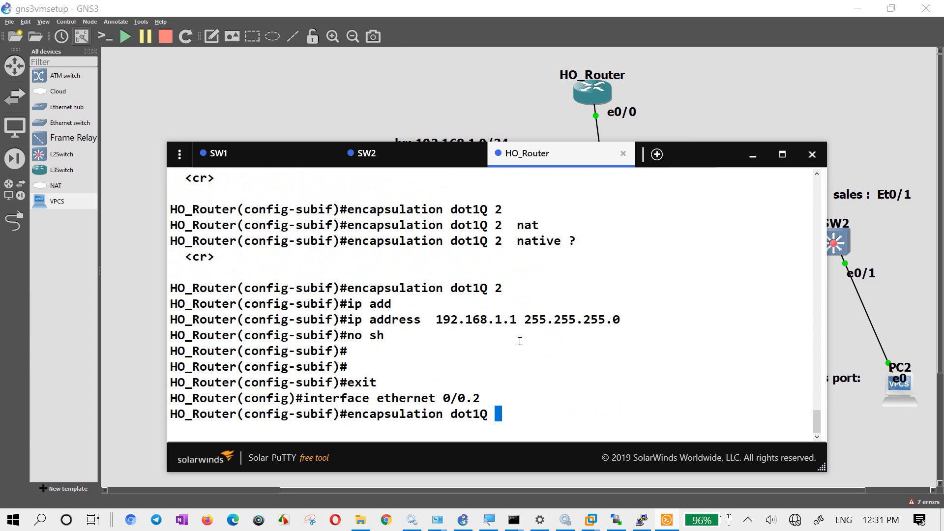
pyautogui.write('3')
pyautogui.press('Return')
# - Assign IP address 192.168.2.1 with mask 255.255.255.0 to subinterface 0/0.2 by editing the earlier address command
pyautogui.press('Up')
pyautogui.press('Up')
pyautogui.press('Up')
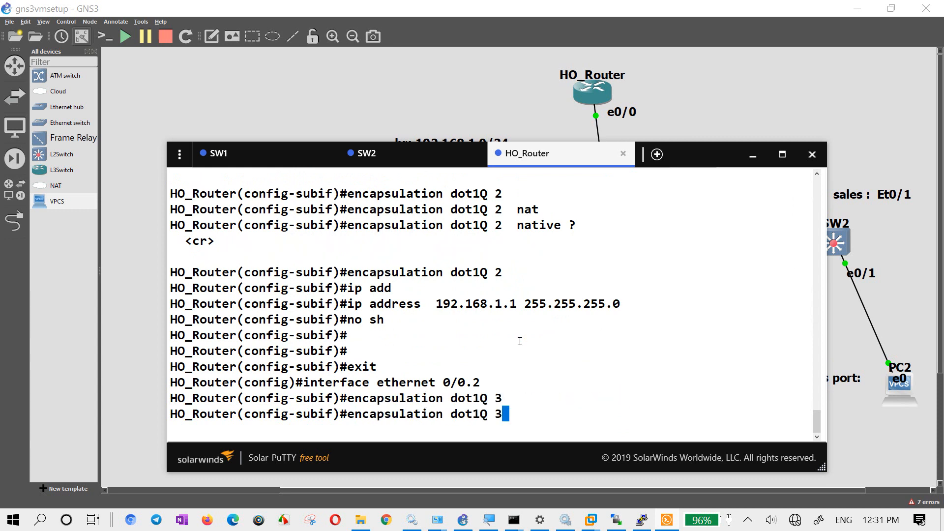
pyautogui.press('Up')
pyautogui.press('Up')
pyautogui.press('Left')
pyautogui.press('Left')
pyautogui.press('Left')
pyautogui.press('Left')
pyautogui.press('Left')
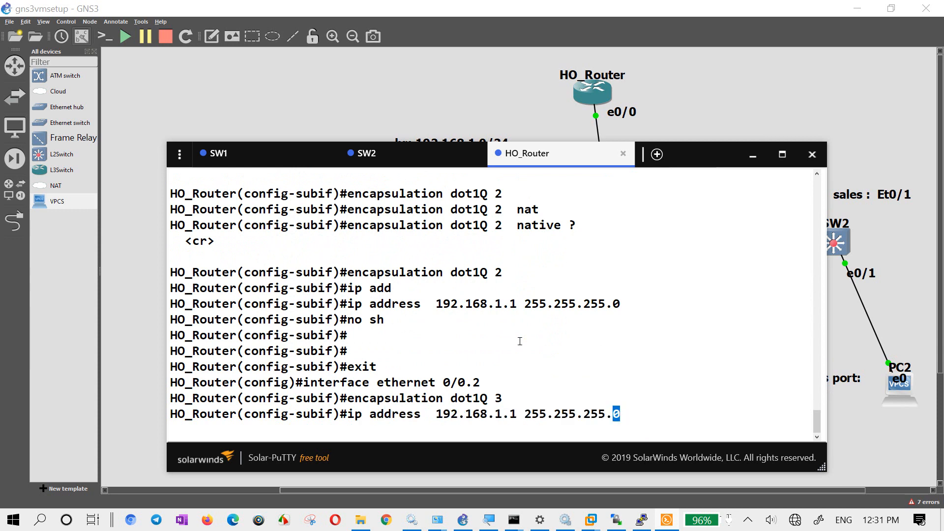
pyautogui.press('Left')
pyautogui.press('Left')
pyautogui.press('Left')
pyautogui.press('Left')
pyautogui.press('Left')
pyautogui.press('Left')
pyautogui.press('Left')
pyautogui.press('Left')
pyautogui.press('Left')
pyautogui.press('Left')
pyautogui.press('Left')
pyautogui.press('BackSpace')
pyautogui.write('2')
pyautogui.press('Return')
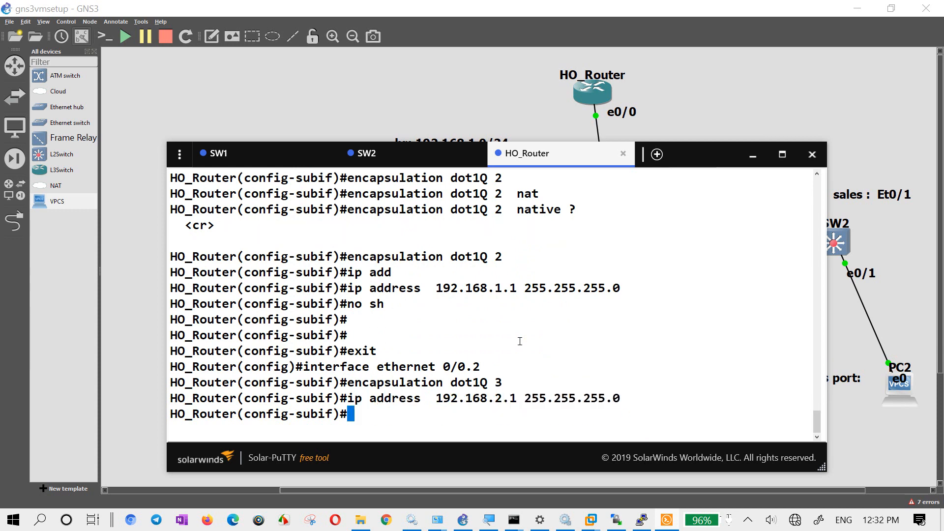
# - Enable subinterface 0/0.2 with "no sh" and exit to global configuration mode
pyautogui.write('no sh')
pyautogui.press('Return')
pyautogui.press('Return')
pyautogui.write('exit')
pyautogui.press('Return')
pyautogui.write('[')
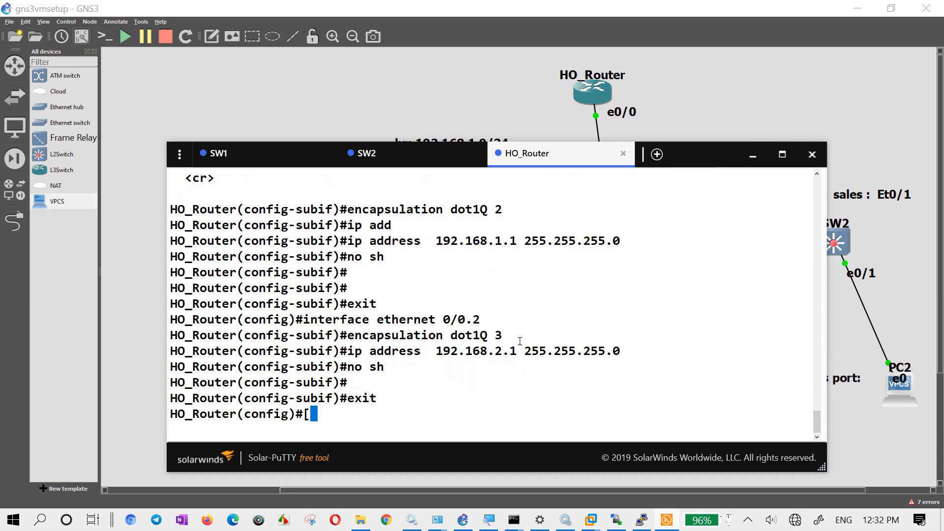
pyautogui.press('Return')
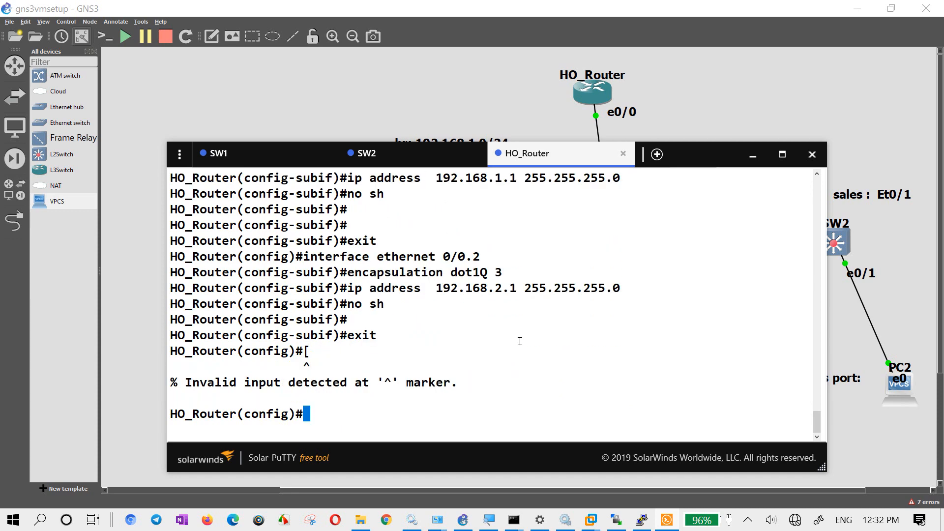
# - List the command history with "do sh hist" and copy the lines configuring subinterfaces 0/0.1 and 0/0.2
pyautogui.write('do sh hist')
pyautogui.press('Return')
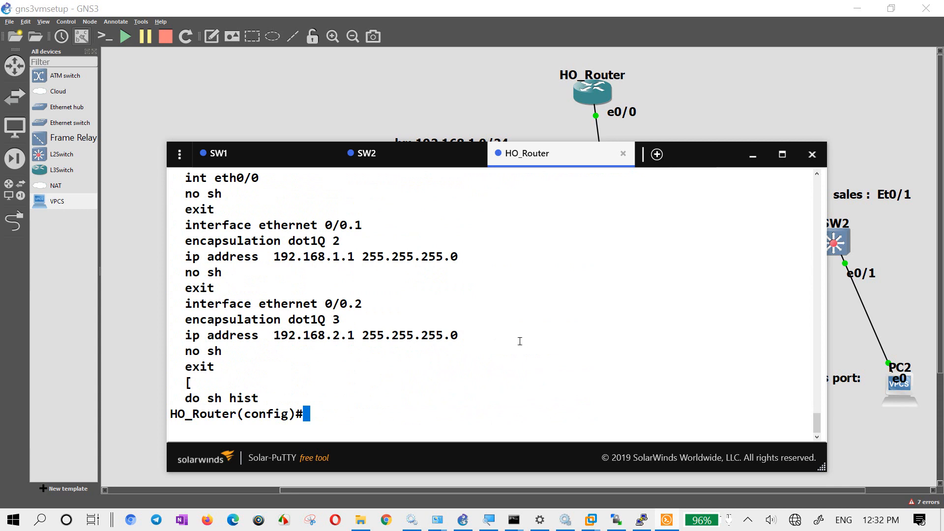
pyautogui.moveTo(185, 225); pyautogui.dragTo(282, 360)
# - Return to the GNS3 canvas and paste the copied subinterface commands into a new note on the empty area beside the subnet note
pyautogui.click(225, 124)
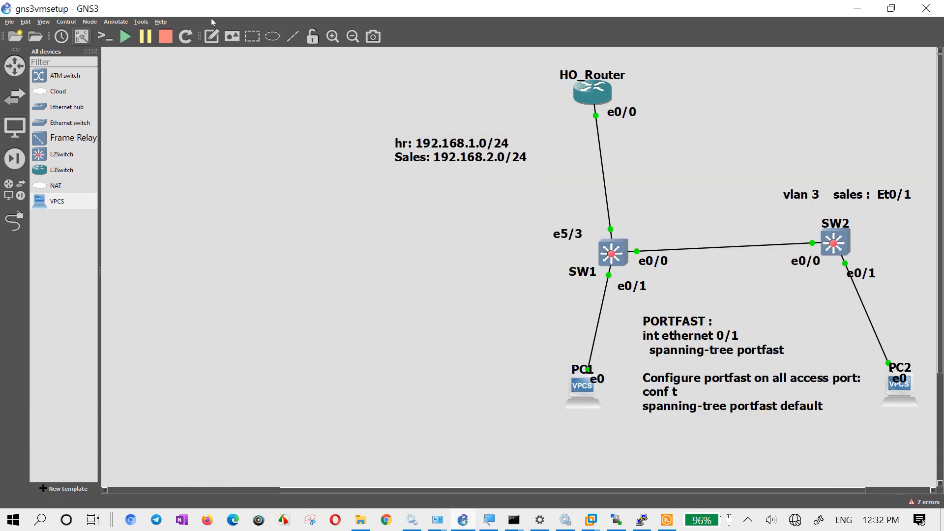
pyautogui.click(212, 36)
pyautogui.click(143, 143)
pyautogui.write('interface ethernet 0/0.1   encapsulation dot1Q 2   ip address  192.168.1.1 255.255.255.0   no sh   exit   interface ethernet 0/0.2   encapsulation dot1Q 3   ip address  192.168.2.1 255.255.255.0   no sh   exit')
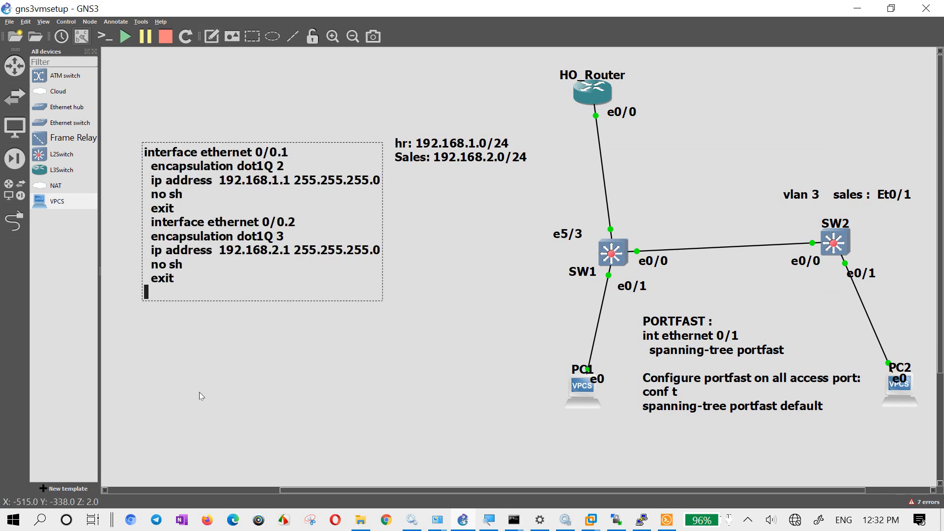
pyautogui.click(232, 417)
# - Move the hr/Sales subnet note closer to the HO_Router–SW1 link and shift the subinterface commands note up and away from it
pyautogui.moveTo(456, 148); pyautogui.dragTo(458, 148)
pyautogui.click(397, 318)
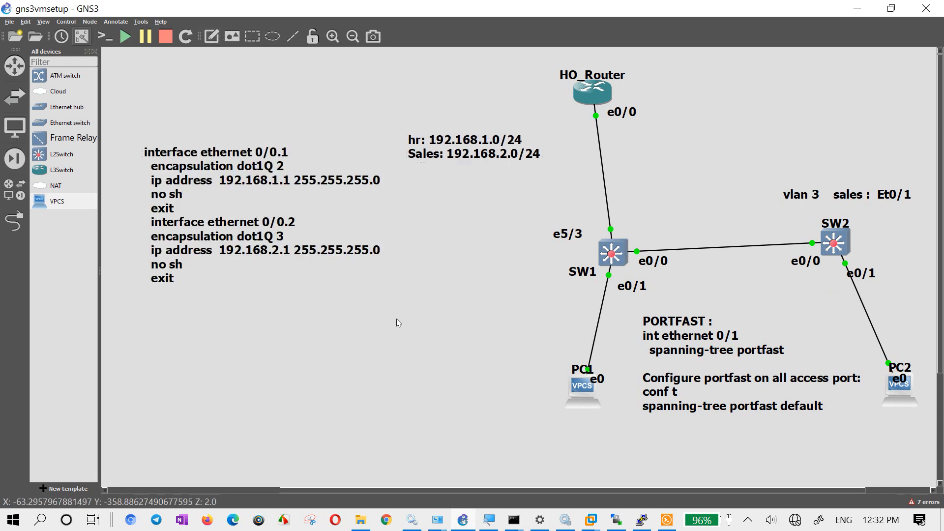
pyautogui.moveTo(303, 232); pyautogui.dragTo(291, 203)
pyautogui.click(346, 331)
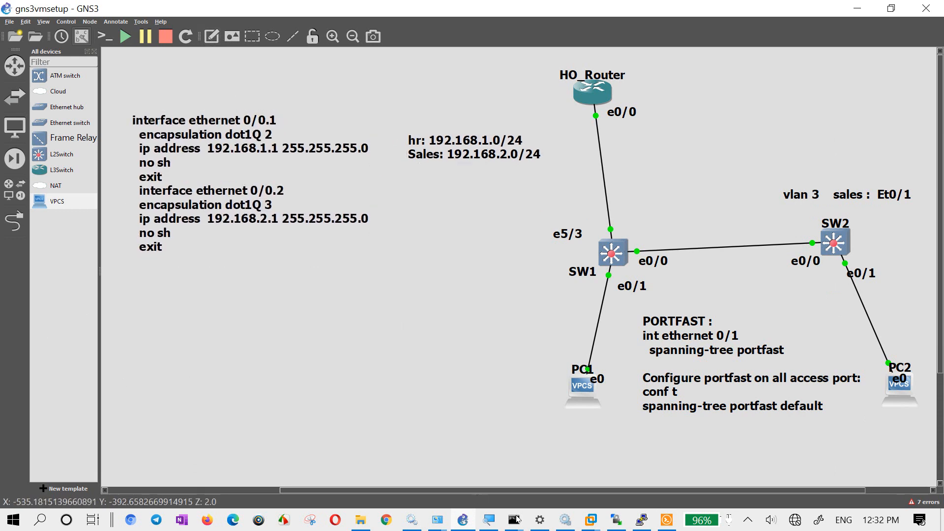
# - Return to HO_Router's console, check the "ip dhcp" options, and create a DHCP pool with "ip dhcp pool HR"
pyautogui.click(667, 520)
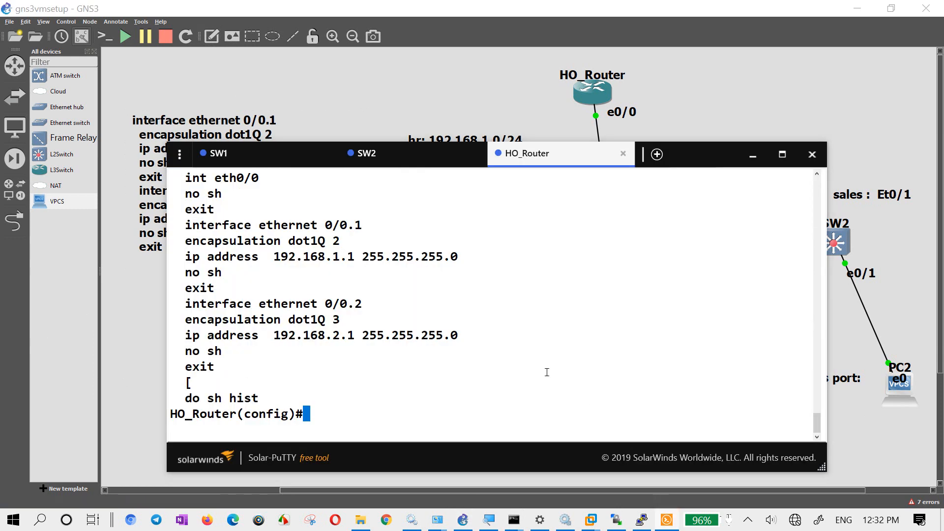
pyautogui.press('Return')
pyautogui.press('Return')
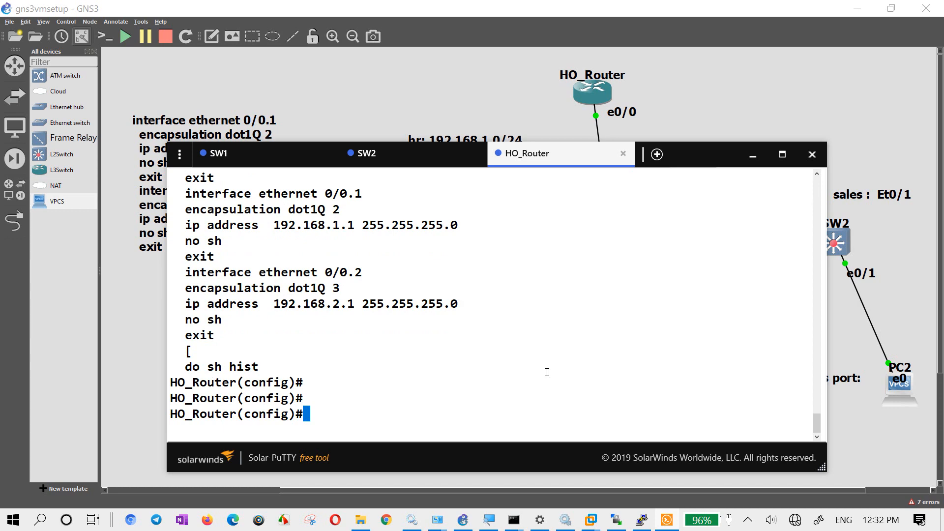
pyautogui.write('ip dh')
pyautogui.press('Tab')
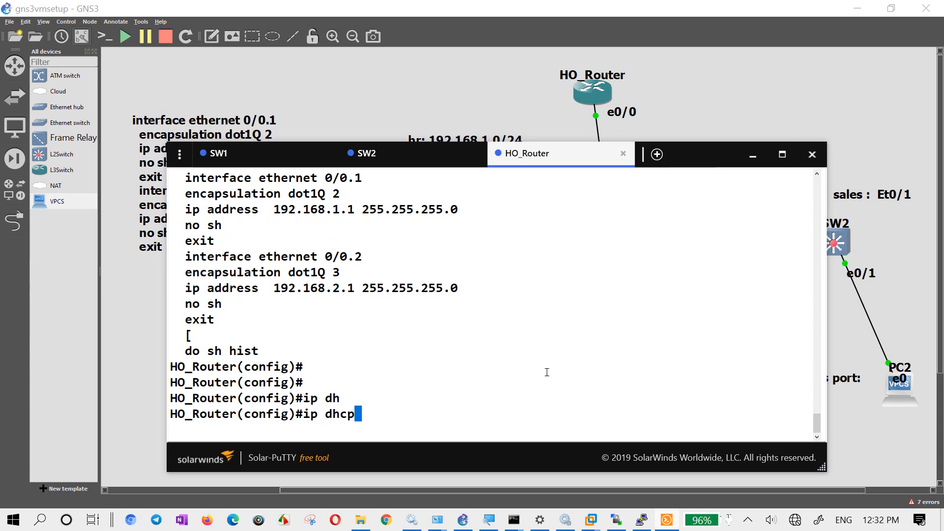
pyautogui.write('?po')
pyautogui.press('Tab')
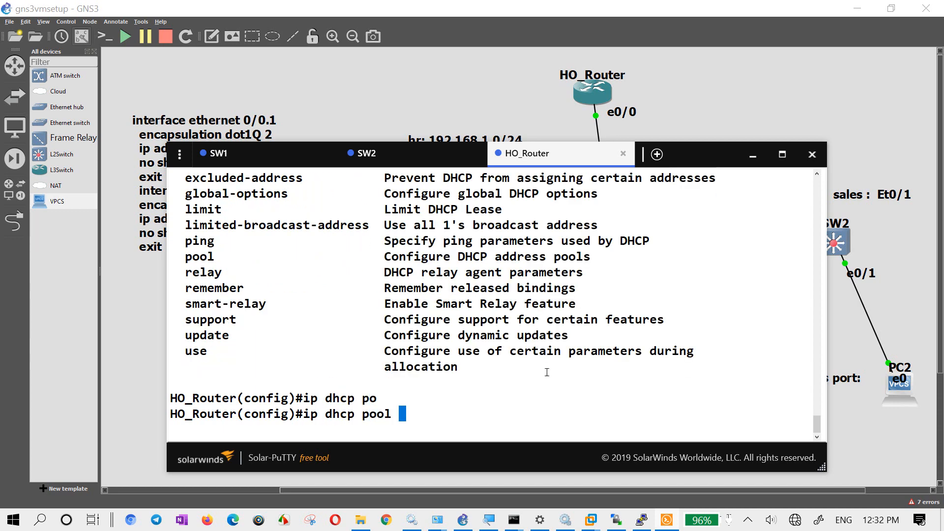
pyautogui.write('?')
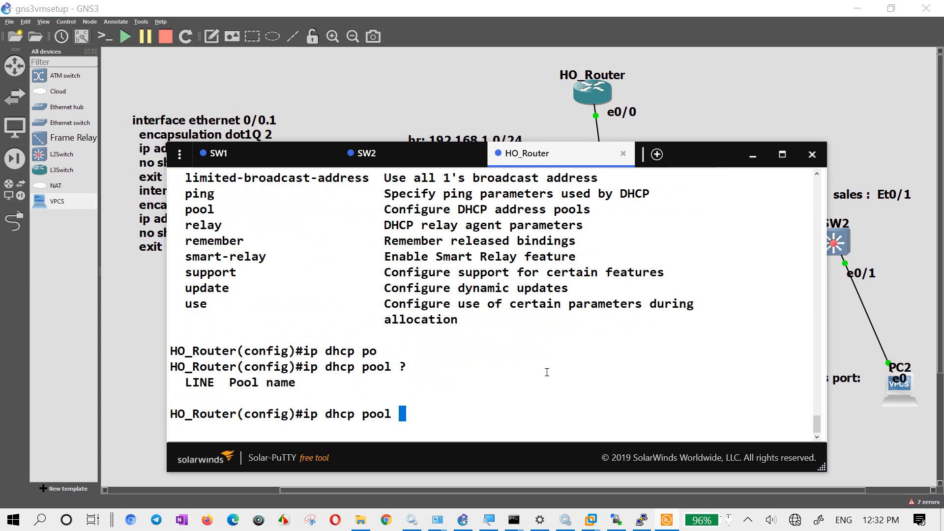
pyautogui.write('HR')
pyautogui.press('Return')
# - List the commands available in HO_Router's DHCP pool configuration mode, paging through to the end of the help output
pyautogui.write('naet')
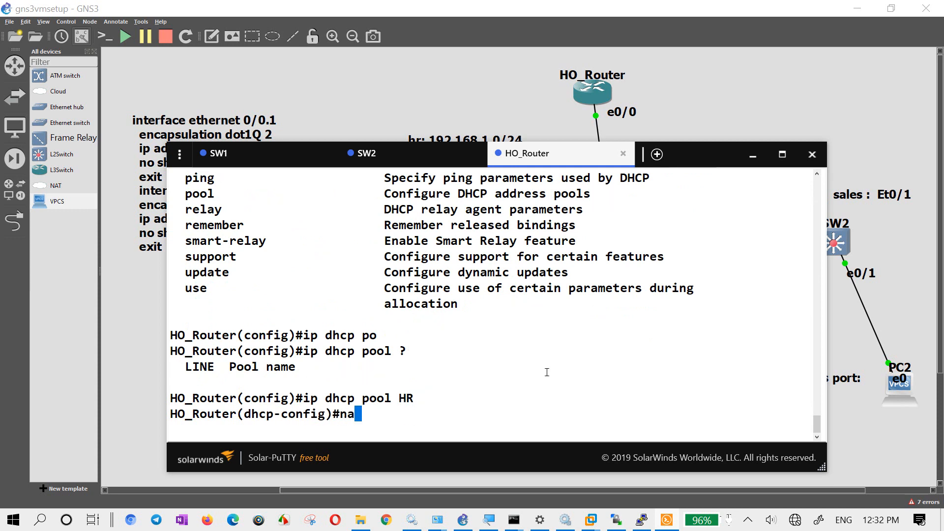
pyautogui.press('BackSpace')
pyautogui.press('BackSpace')
pyautogui.press('BackSpace')
pyautogui.write('et')
pyautogui.press('Tab')
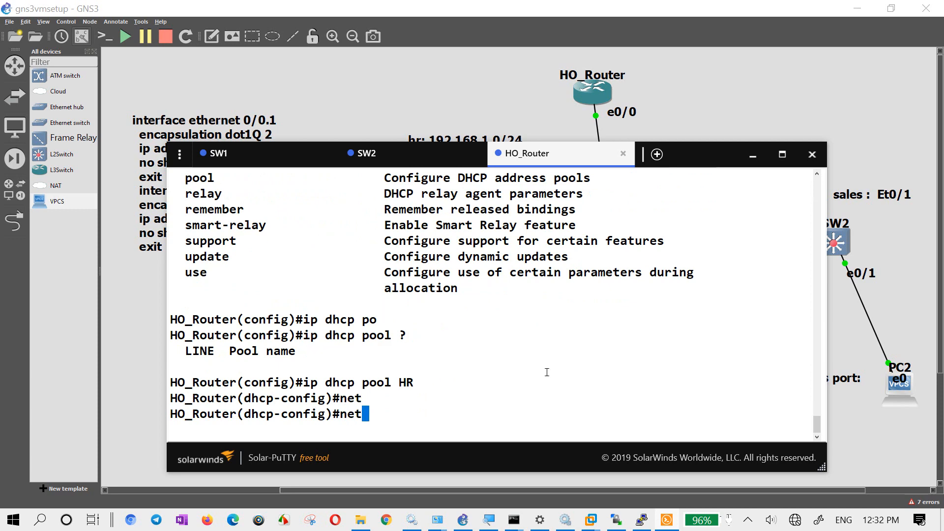
pyautogui.write('w')
pyautogui.press('Tab')
pyautogui.press('BackSpace')
pyautogui.press('BackSpace')
pyautogui.press('BackSpace')
pyautogui.press('BackSpace')
pyautogui.press('BackSpace')
pyautogui.press('BackSpace')
pyautogui.press('BackSpace')
pyautogui.press('BackSpace')
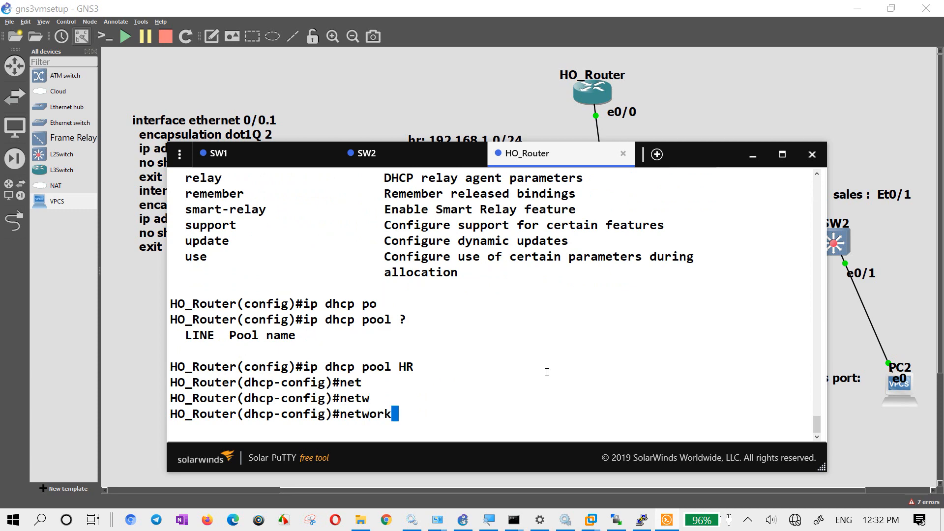
pyautogui.write('?')
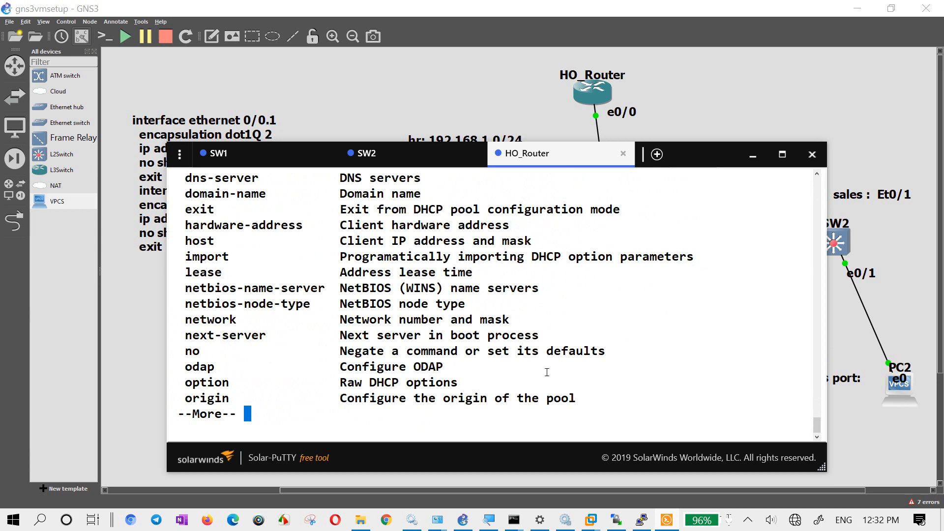
pyautogui.press('Return')
pyautogui.press('Return')
pyautogui.press('Return')
pyautogui.press('Return')
pyautogui.press('Return')
pyautogui.press('Return')
pyautogui.press('Return')
pyautogui.press('Return')
pyautogui.press('Return')
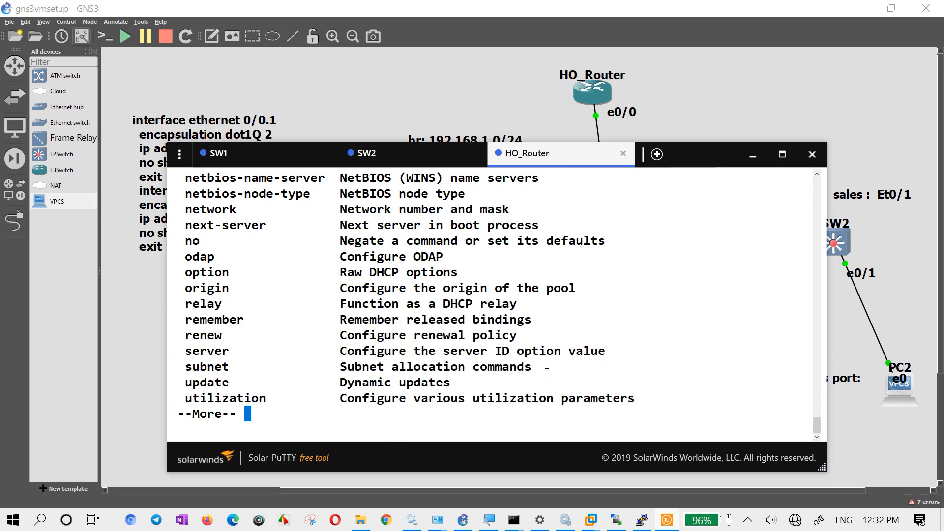
pyautogui.press('Return')
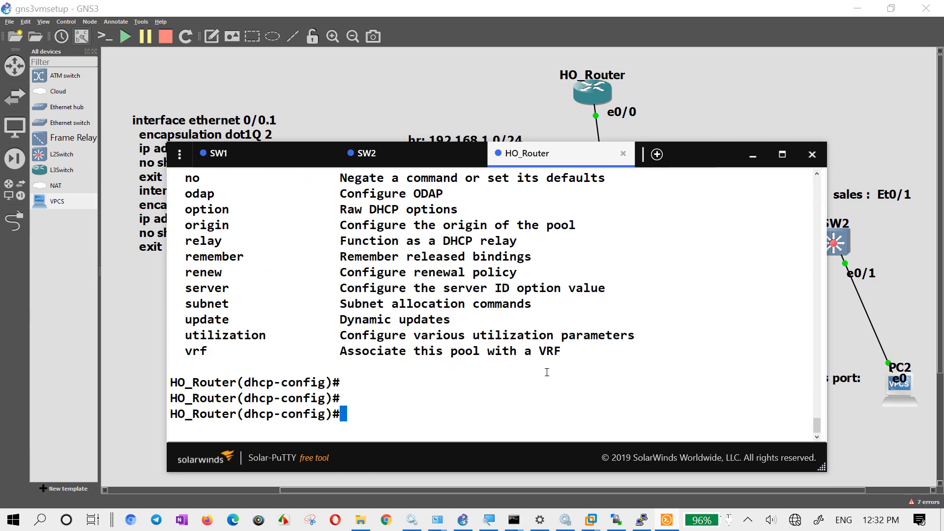
# - Check the mask format accepted by the network command, and assign network 192.168.1.0 /24 to the HR pool
pyautogui.write('netw')
pyautogui.press('Tab')
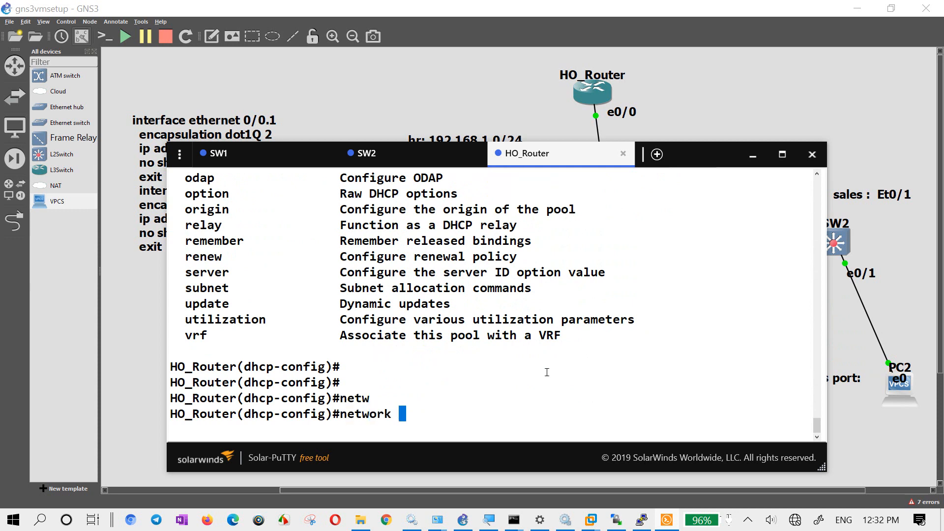
pyautogui.write('192.168.1,')
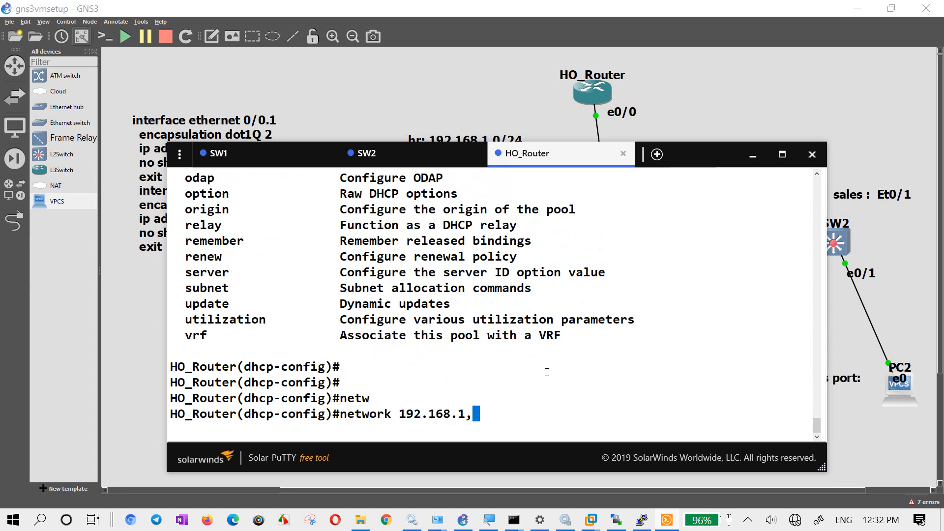
pyautogui.write('0')
pyautogui.press('BackSpace')
pyautogui.press('BackSpace')
pyautogui.write(',')
pyautogui.press('BackSpace')
pyautogui.write('.0')
pyautogui.press('BackSpace')
pyautogui.write('0 ?/24')
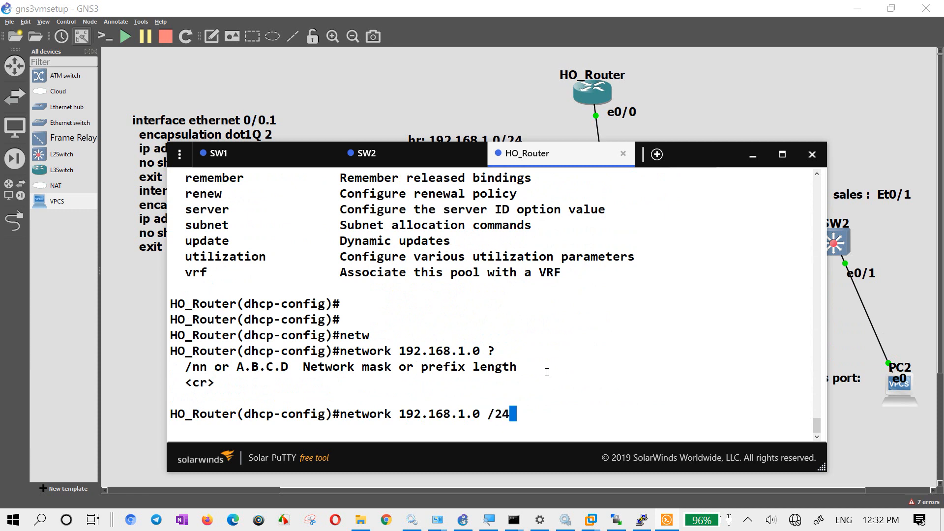
pyautogui.press('Return')
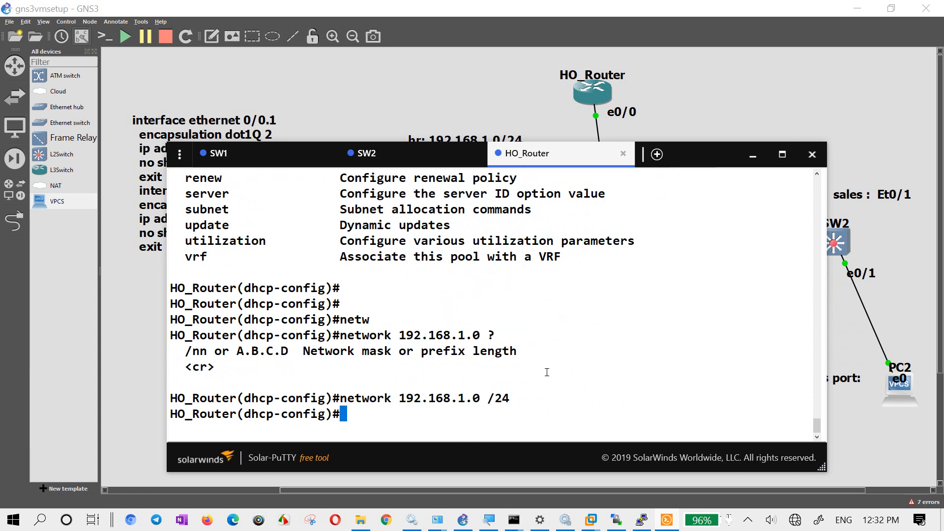
# - Set the HR pool's default router to 192.168.1.1, reusing the address prefix from the network command
pyautogui.write('def')
pyautogui.press('Tab')
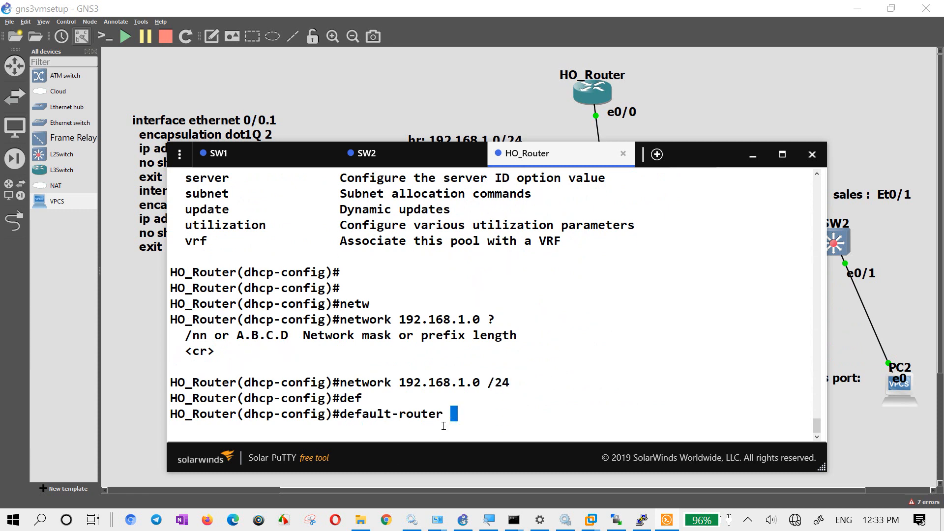
pyautogui.moveTo(469, 385); pyautogui.dragTo(399, 385)
pyautogui.rightClick(413, 393)
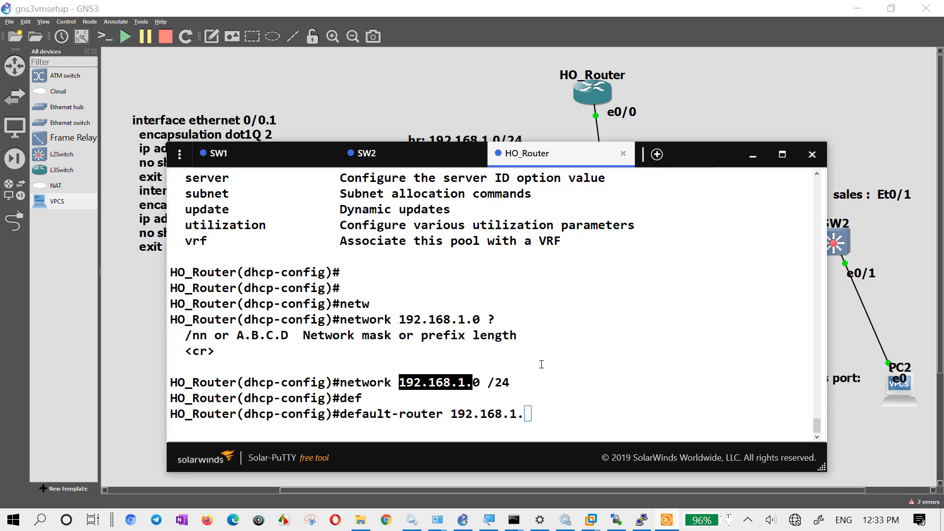
pyautogui.write('1')
pyautogui.press('Return')
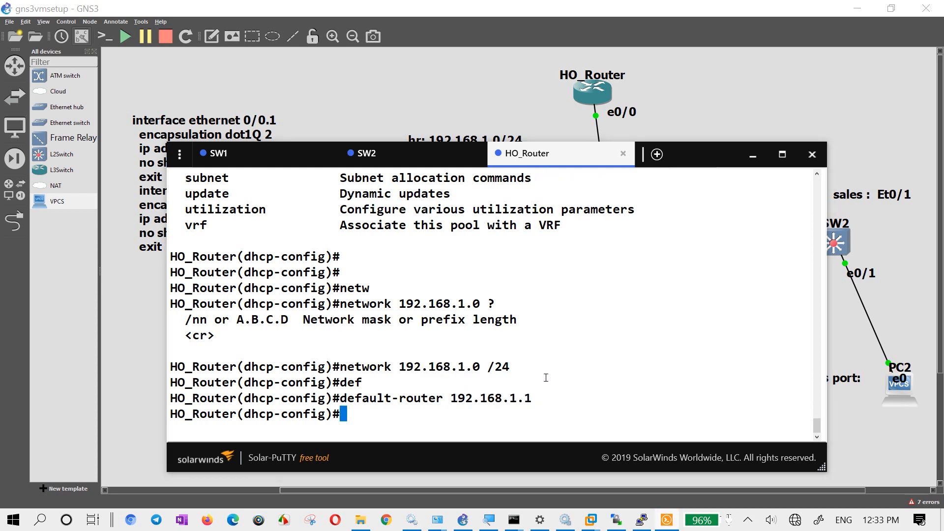
# - Set the HR pool's DNS servers to 192.168.1.1, 8.8.8.8 and 1.1.1.1
pyautogui.write('dn')
pyautogui.press('Tab')
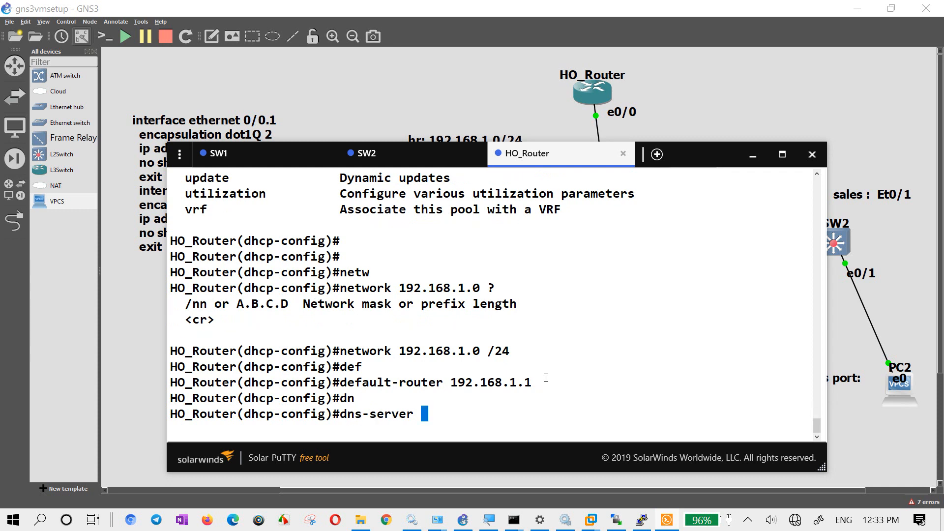
pyautogui.rightClick(546, 378)
pyautogui.write('1 ')
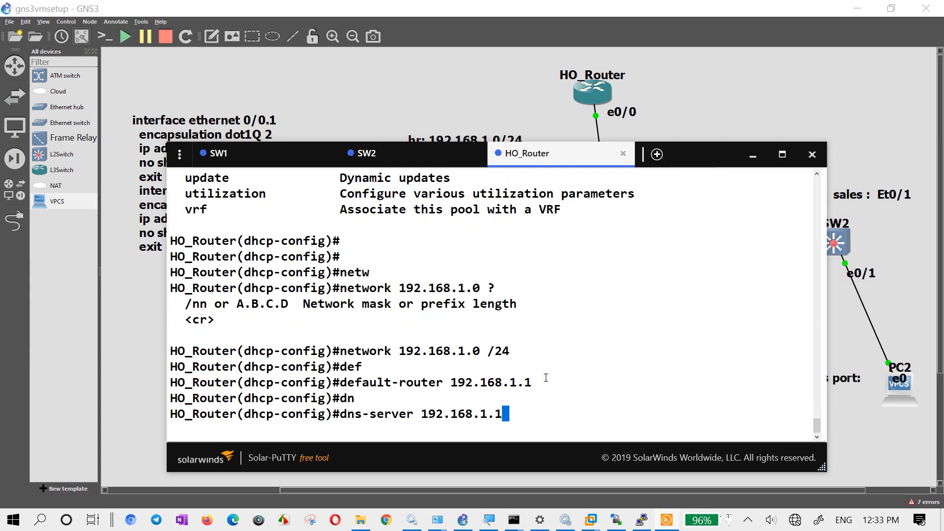
pyautogui.write('8.8.8.8 1.1.1.1')
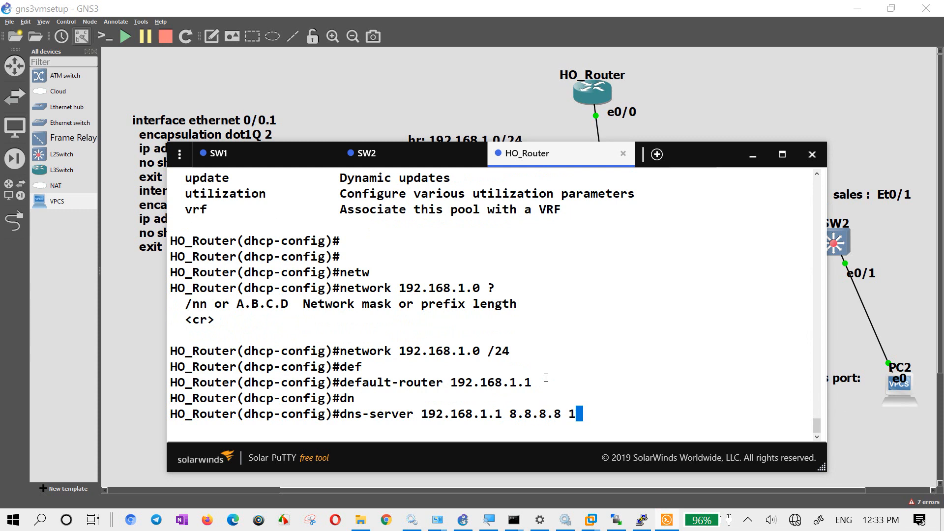
pyautogui.press('Return')
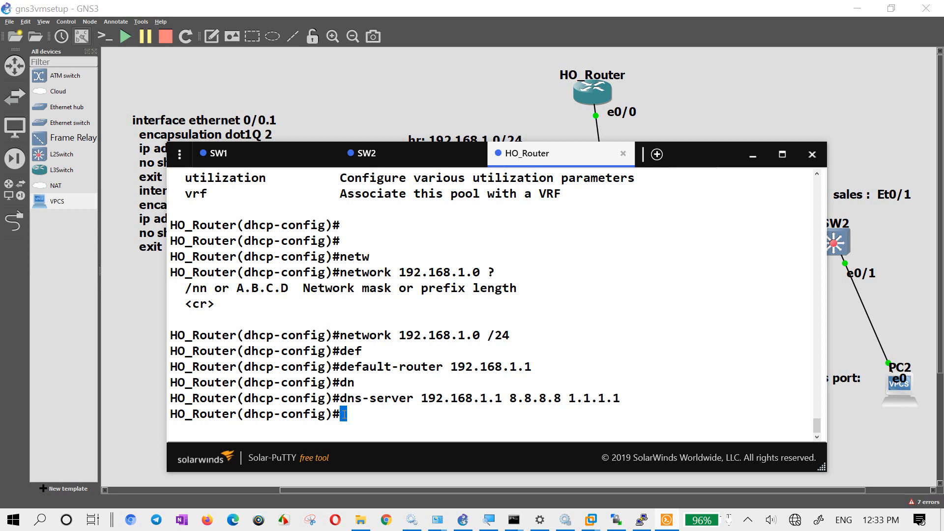
pyautogui.press('Return')
pyautogui.press('Return')
pyautogui.press('Return')
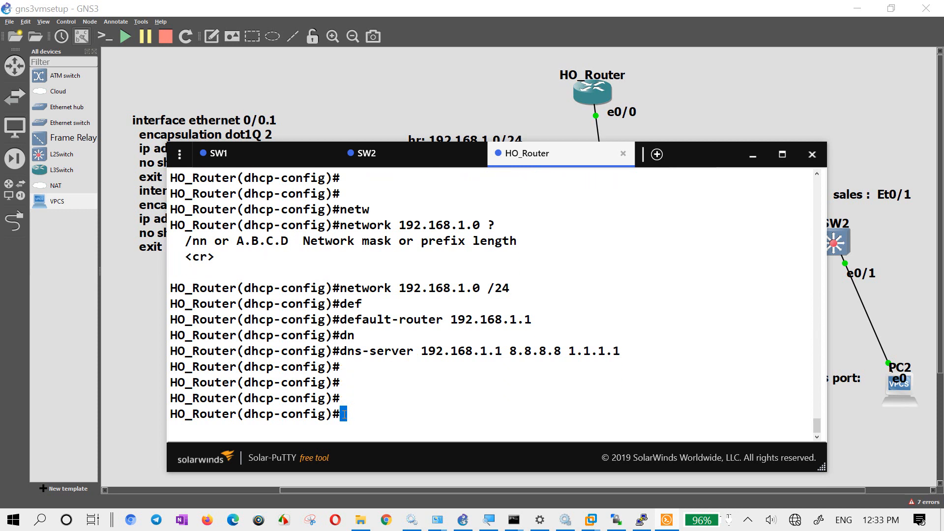
pyautogui.press('Return')
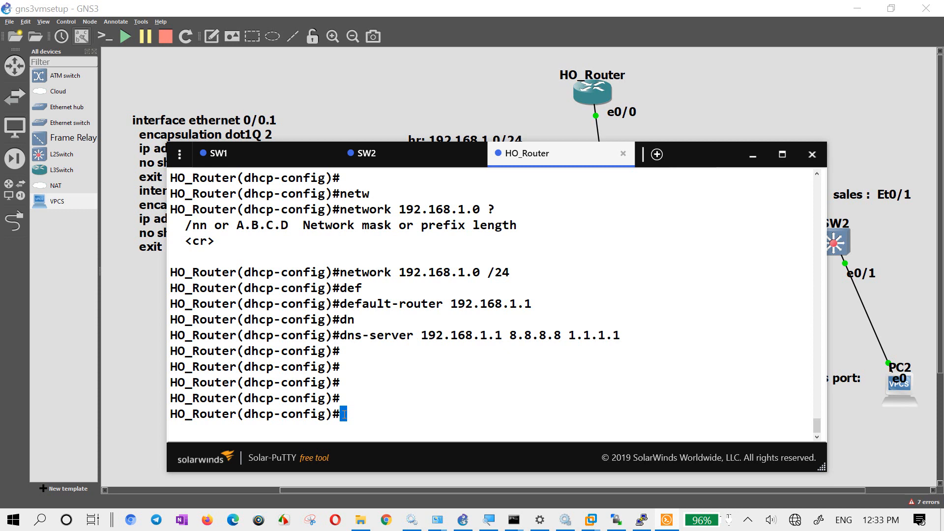
pyautogui.press('Return')
pyautogui.press('Return')
pyautogui.press('Return')
pyautogui.press('Return')
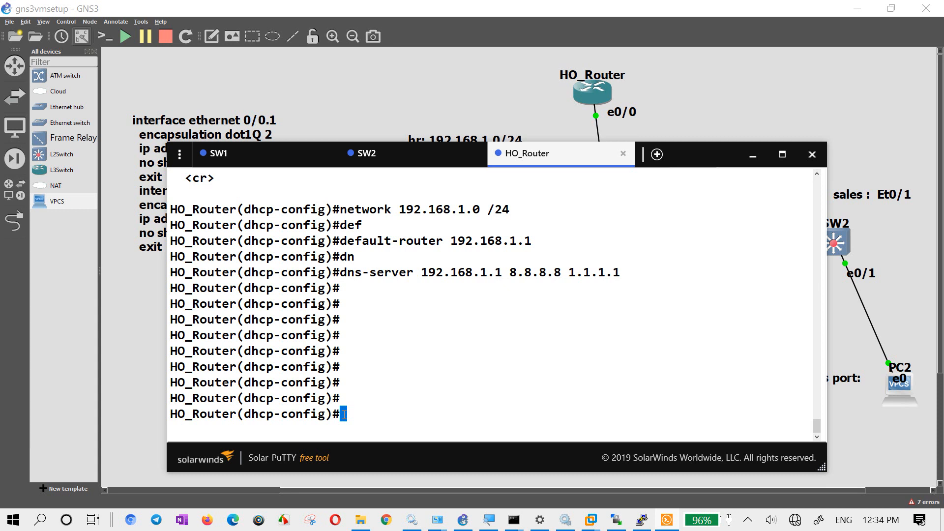
pyautogui.press('Return')
pyautogui.press('Return')
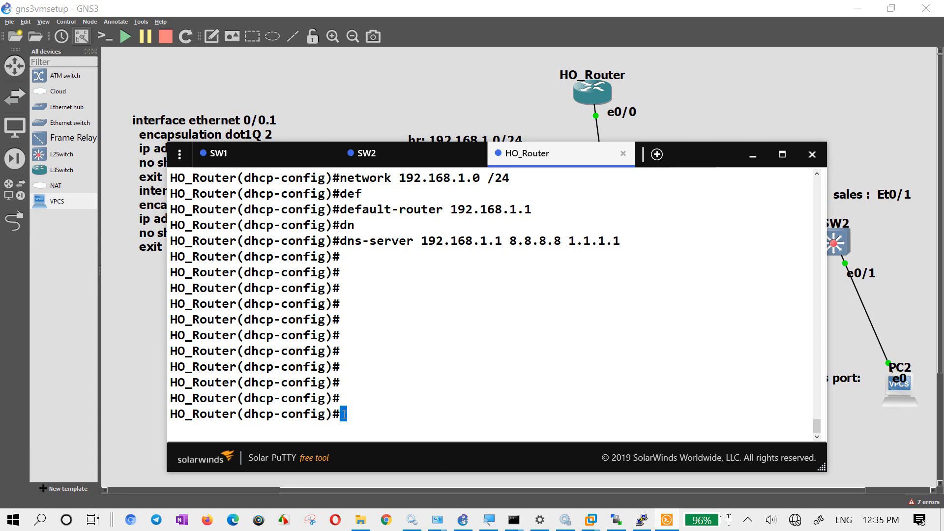
pyautogui.press('Return')
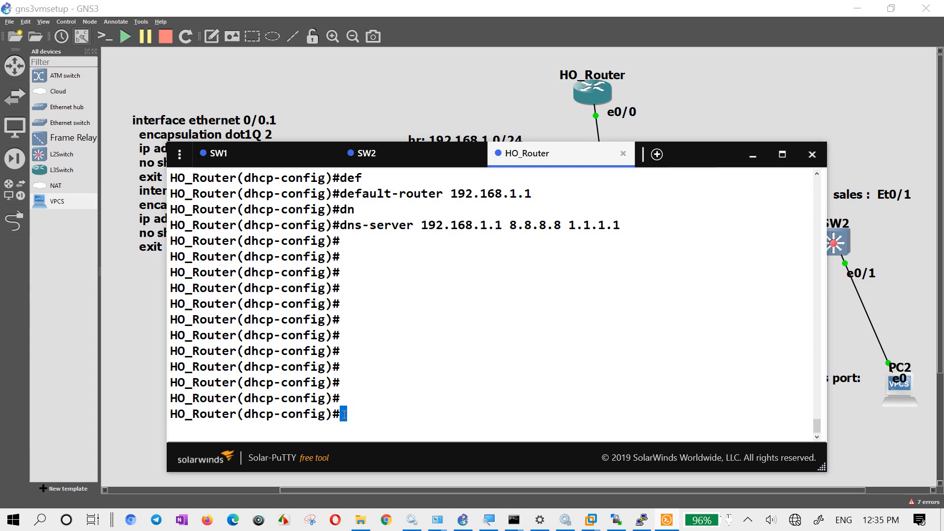
# - Check the domain-name syntax and set the HR pool's domain name to cisconepal.com
pyautogui.write('dom')
pyautogui.press('Tab')
pyautogui.write('?')
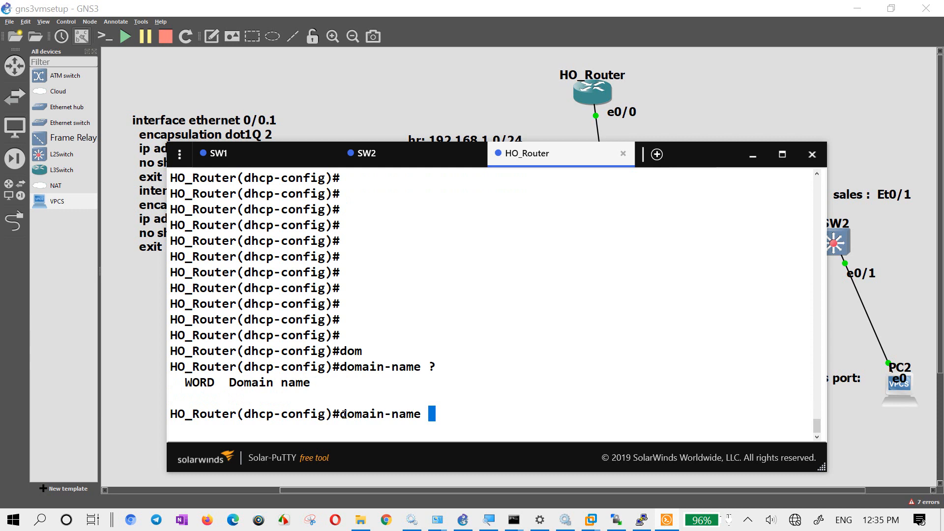
pyautogui.write('cisconepal.c')
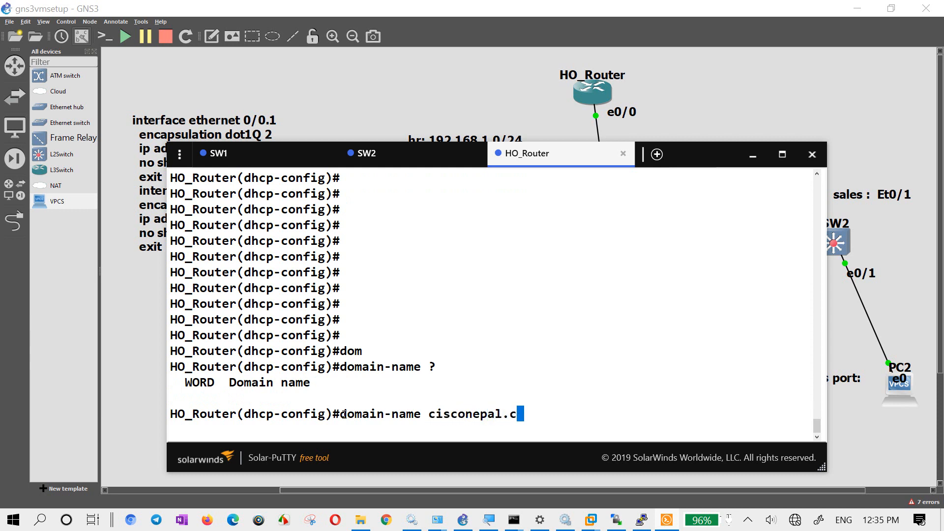
pyautogui.write('om')
pyautogui.press('Return')
pyautogui.press('Return')
pyautogui.press('Return')
# - List HO_Router's command history with "do sh hist" to review the HR pool commands
pyautogui.write('do s')
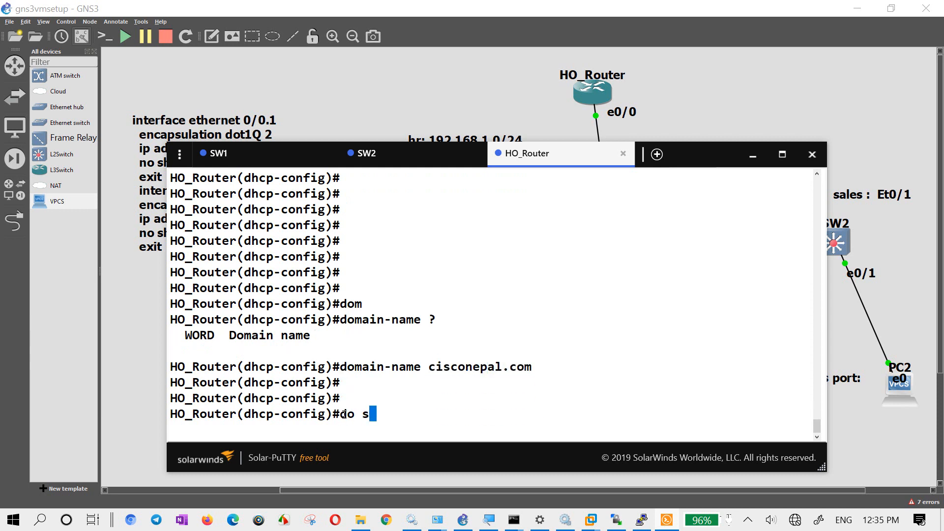
pyautogui.write('h hist')
pyautogui.press('Return')
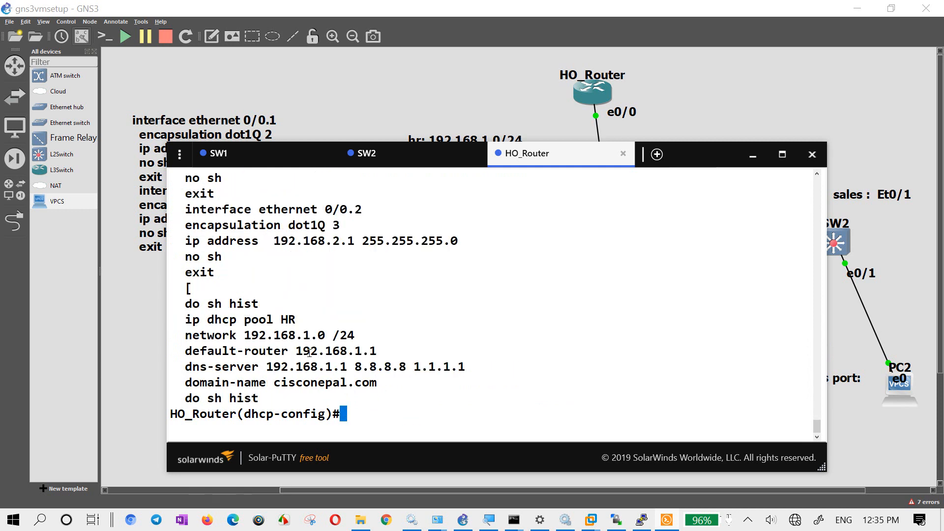
# - Create a second DHCP pool on HO_Router with "ip dhcp pool SALES"
pyautogui.write('ip dhcp po')
pyautogui.write('ol SALES')
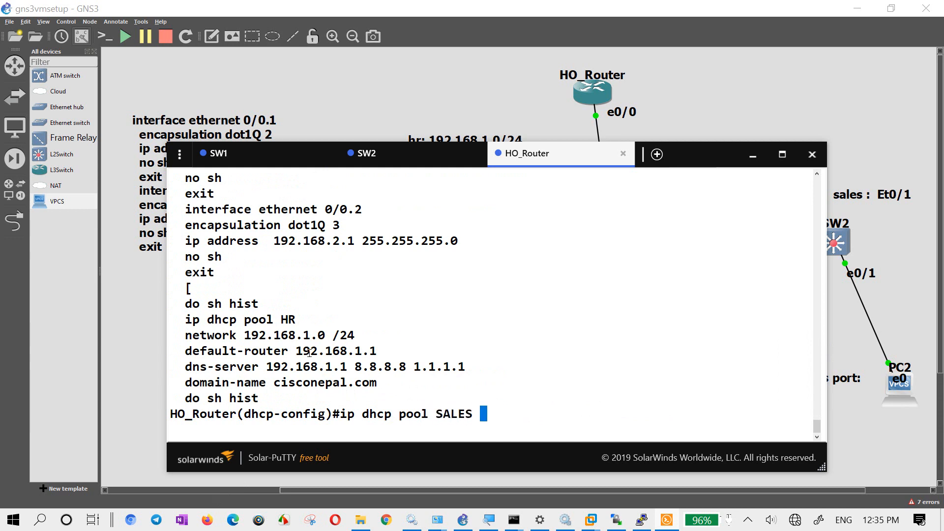
pyautogui.press('Return')
# - Try to give the SALES pool its network by reusing the "network 192.168.1.0 /24" line from the command history
pyautogui.write('net')
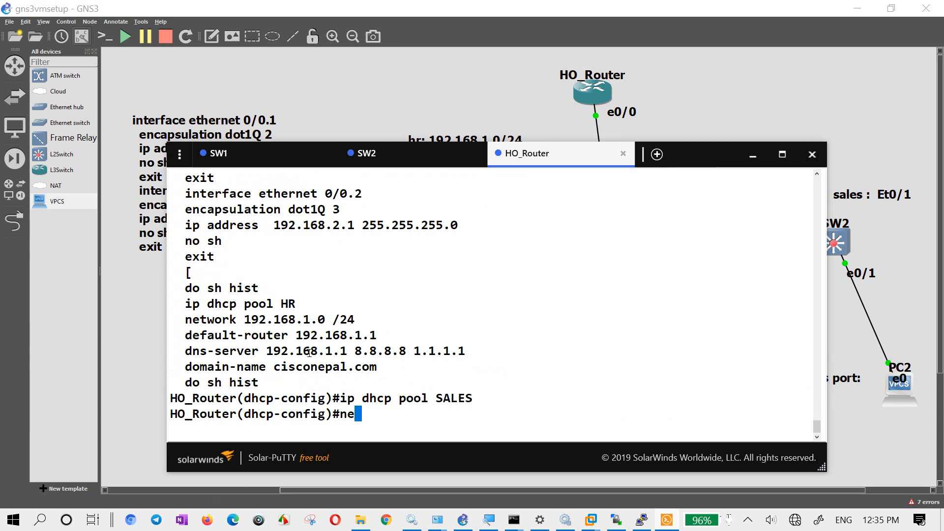
pyautogui.press('Tab')
pyautogui.write('w')
pyautogui.press('Tab')
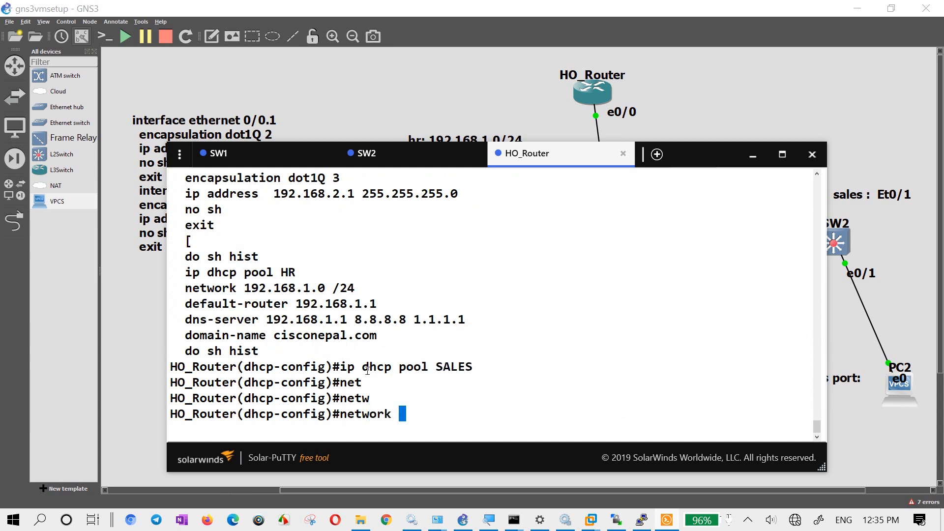
pyautogui.moveTo(351, 288); pyautogui.dragTo(185, 287)
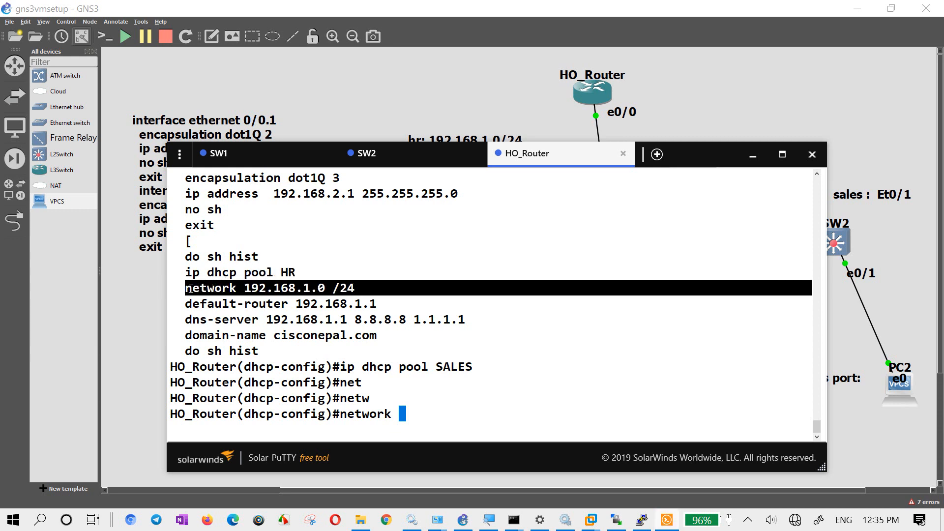
pyautogui.rightClick(368, 351)
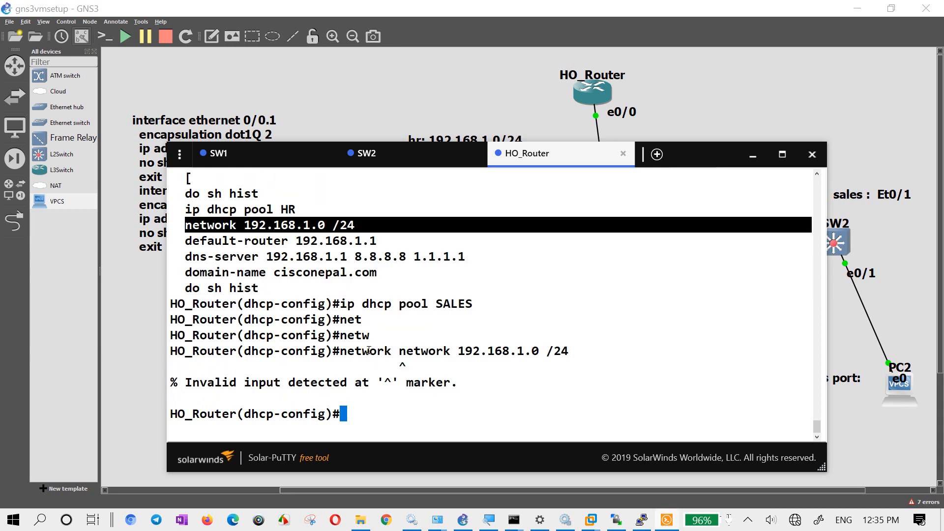
pyautogui.rightClick(419, 363)
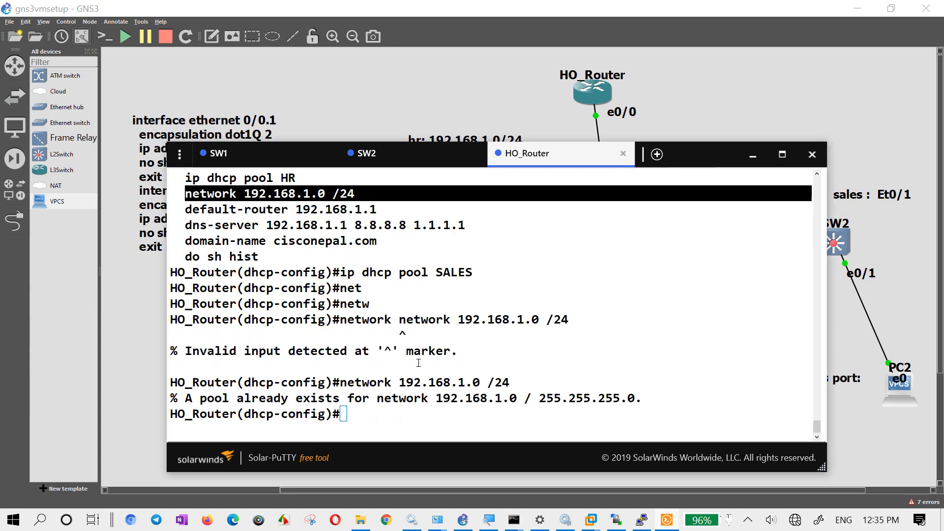
# - Negate the mistaken network statement in the SALES pool with "no network 192.168.1.0 /24"
pyautogui.rightClick(440, 302)
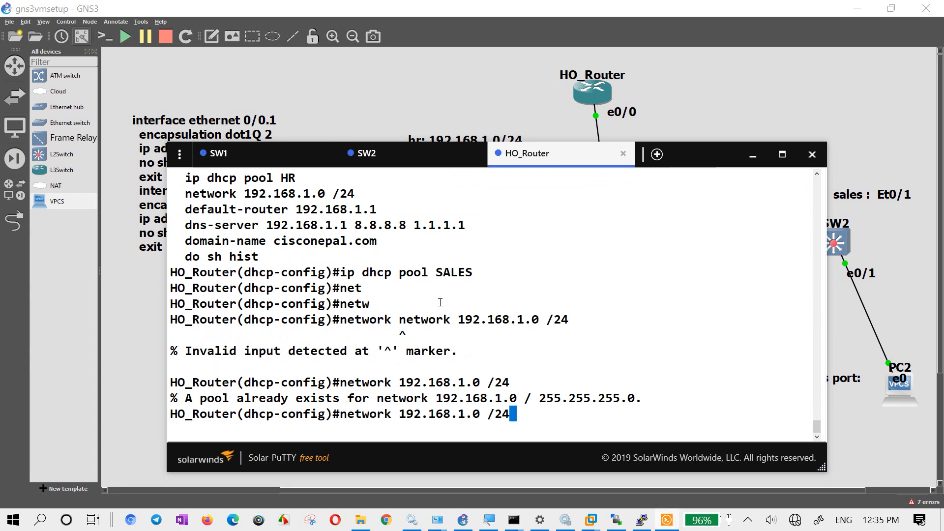
pyautogui.hotkey('ctrl', 'a')
pyautogui.write('no')
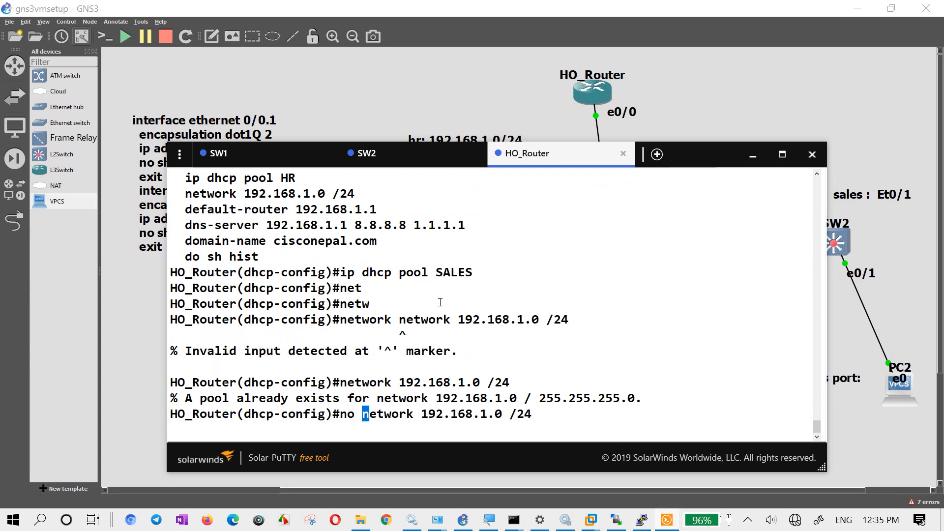
pyautogui.press('Return')
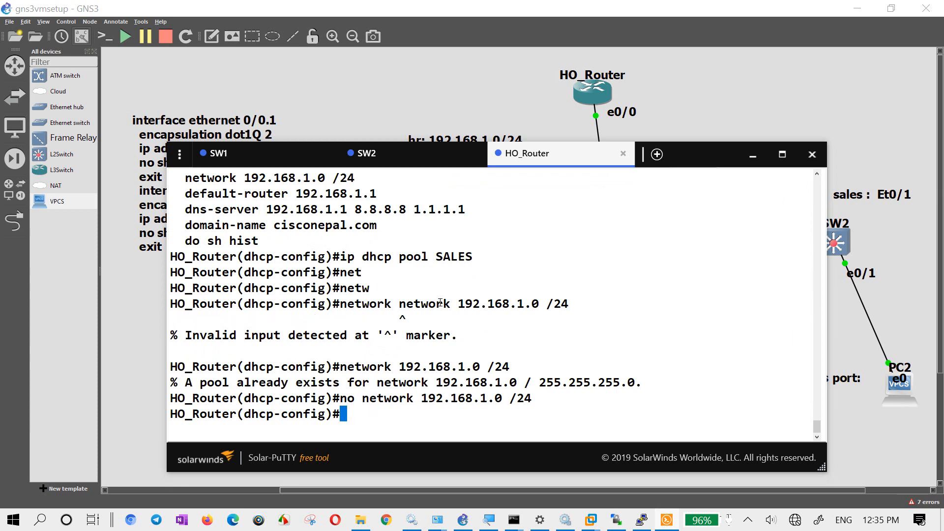
# - Set the SALES DHCP pool's network with "network 192.168.2.0 /24"
pyautogui.press('Return')
pyautogui.press('Return')
pyautogui.write('net')
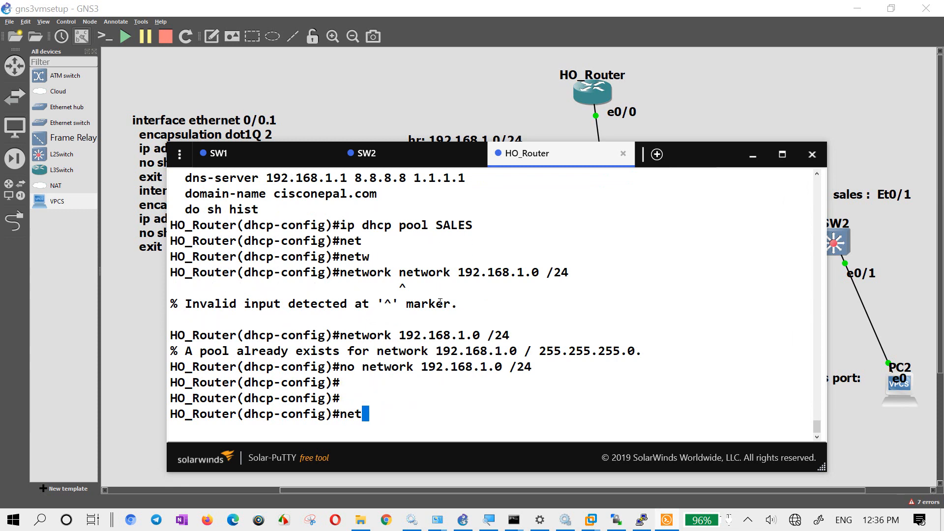
pyautogui.write('work 19')
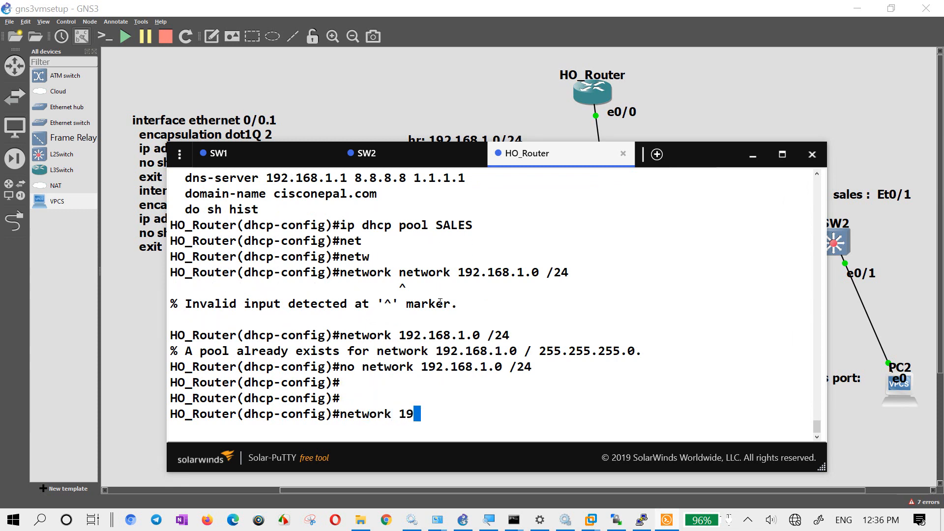
pyautogui.write('2.168.2.0')
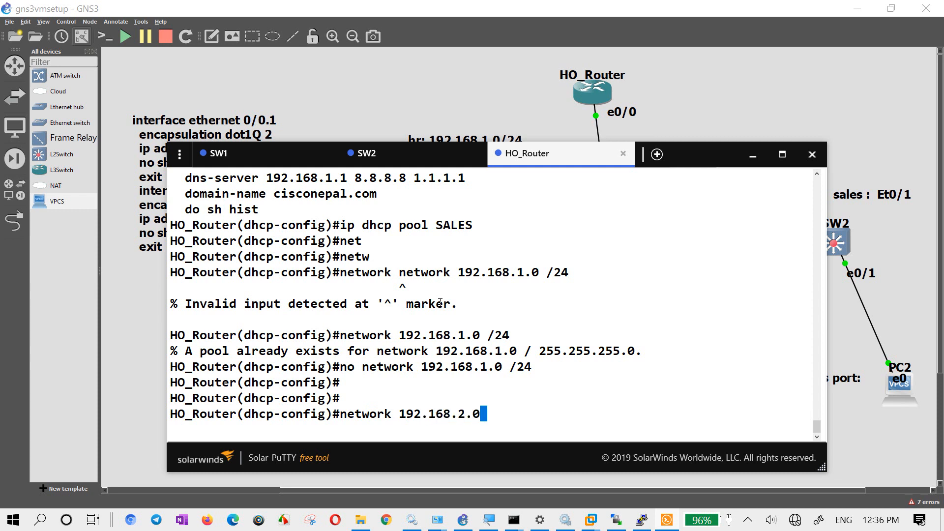
pyautogui.write(' /24')
pyautogui.press('Return')
pyautogui.press('Return')
# - Set the SALES pool's default gateway with "default-router 192.168.2.1"
pyautogui.write('def')
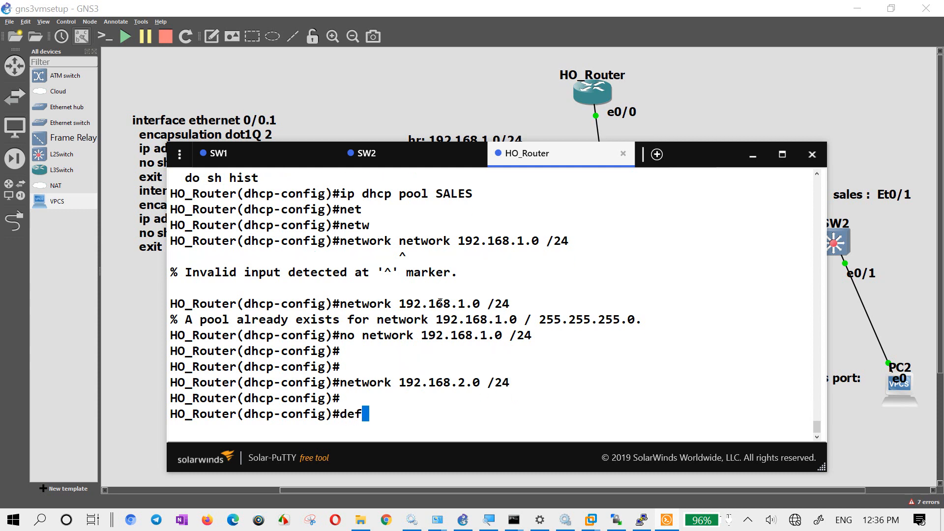
pyautogui.press('Tab')
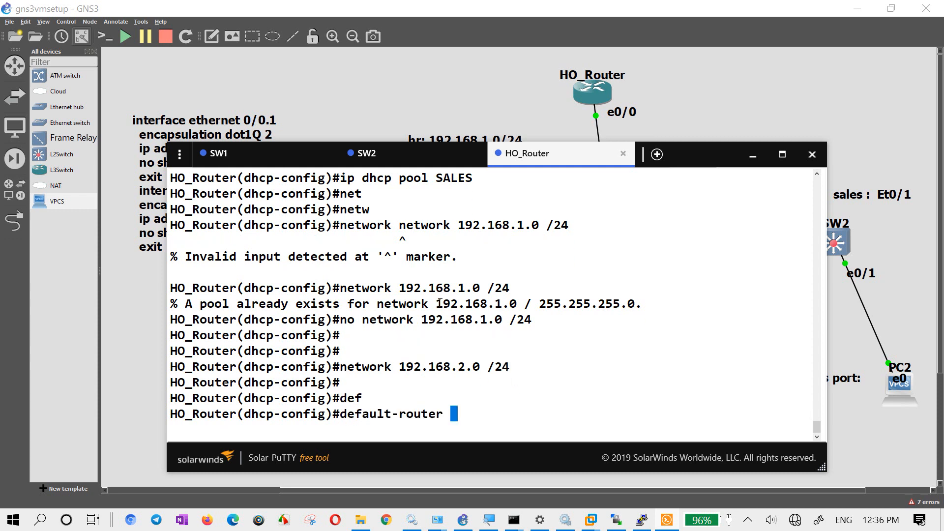
pyautogui.moveTo(481, 368); pyautogui.dragTo(405, 367)
pyautogui.rightClick(405, 368)
pyautogui.press('BackSpace')
pyautogui.write('192.168.2.1')
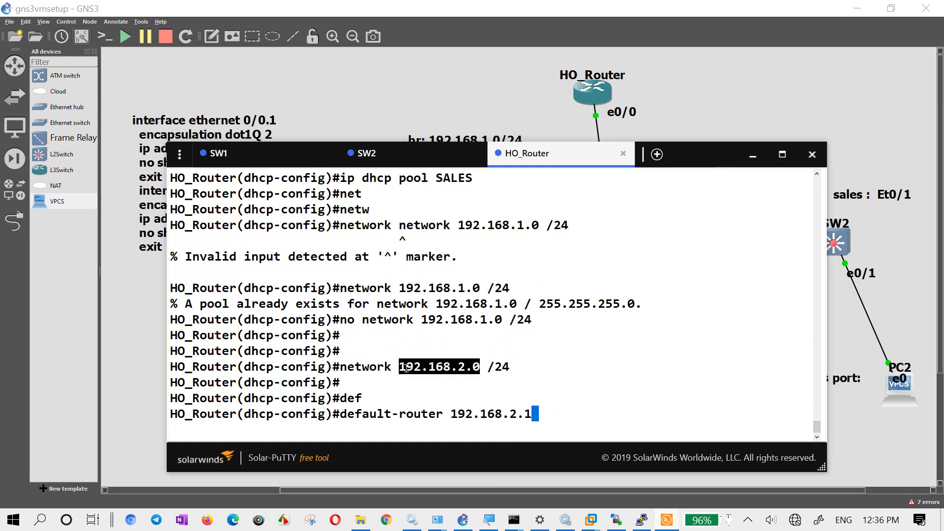
pyautogui.press('Return')
pyautogui.press('Return')
# - Assign the SALES pool's DNS servers with "dns-server 192.168.2.1 1.1.1.1"
pyautogui.write('dns')
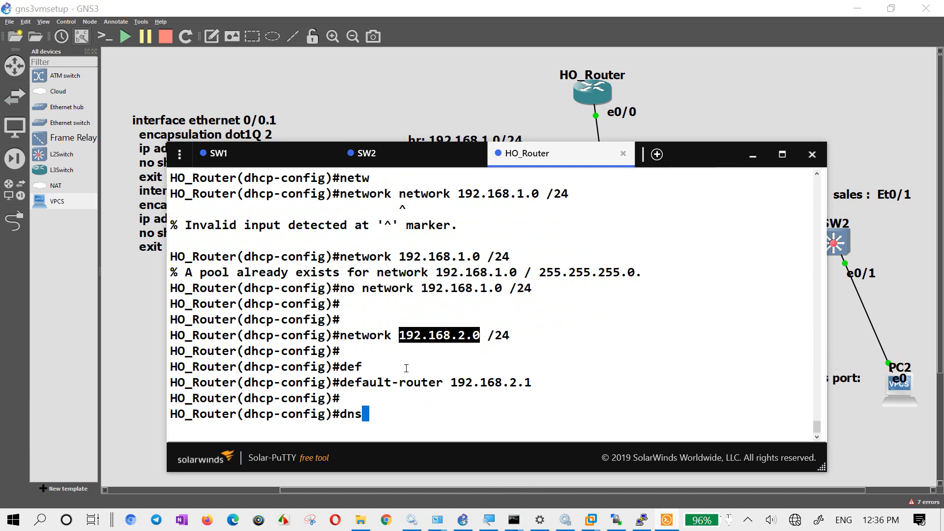
pyautogui.press('Tab')
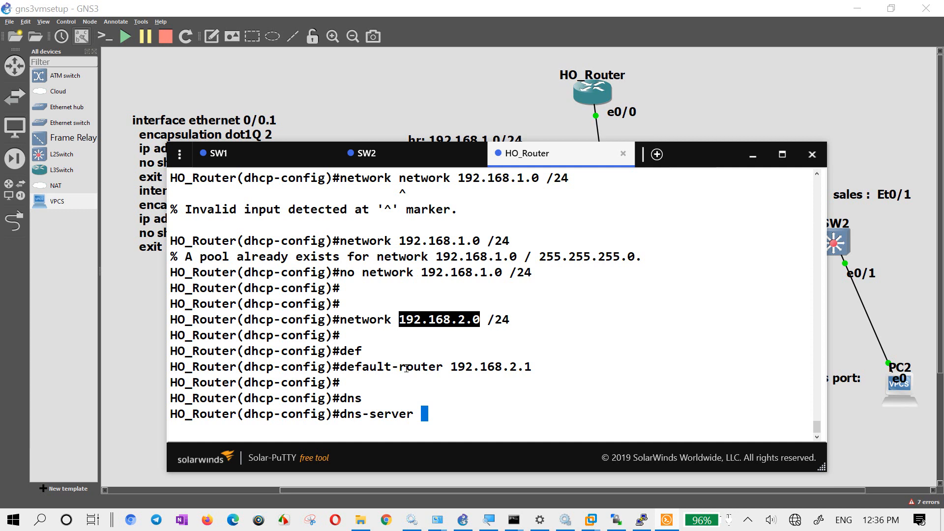
pyautogui.doubleClick(507, 376)
pyautogui.doubleClick(504, 367)
pyautogui.click(503, 368)
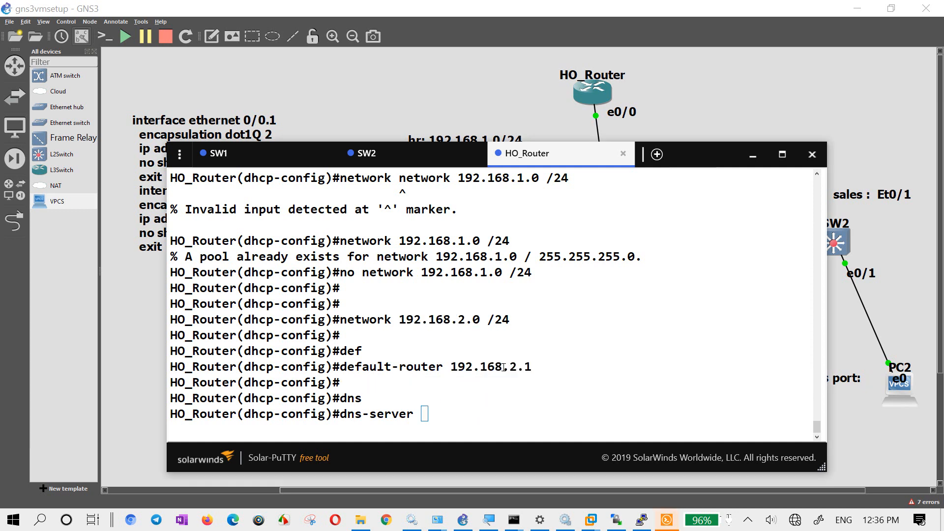
pyautogui.moveTo(452, 366); pyautogui.dragTo(530, 363)
pyautogui.rightClick(465, 394)
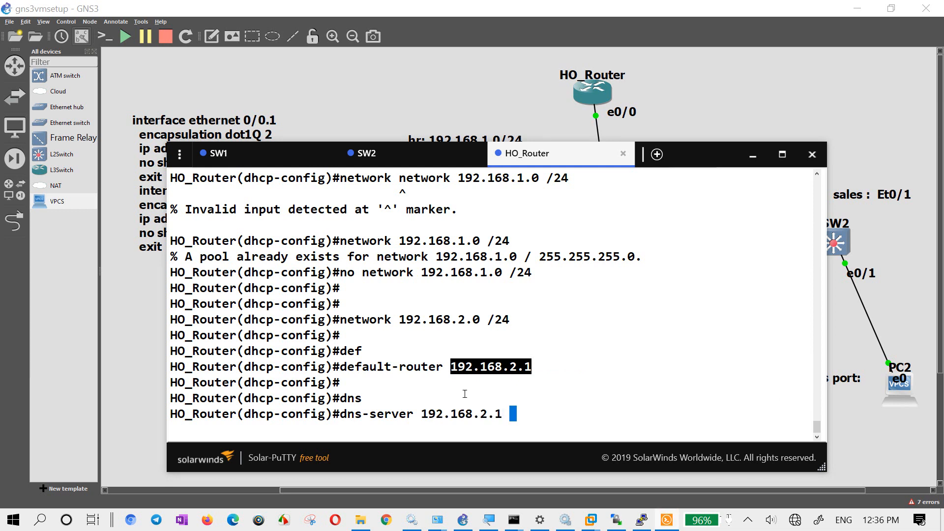
pyautogui.write('1.1.1.1')
pyautogui.press('Return')
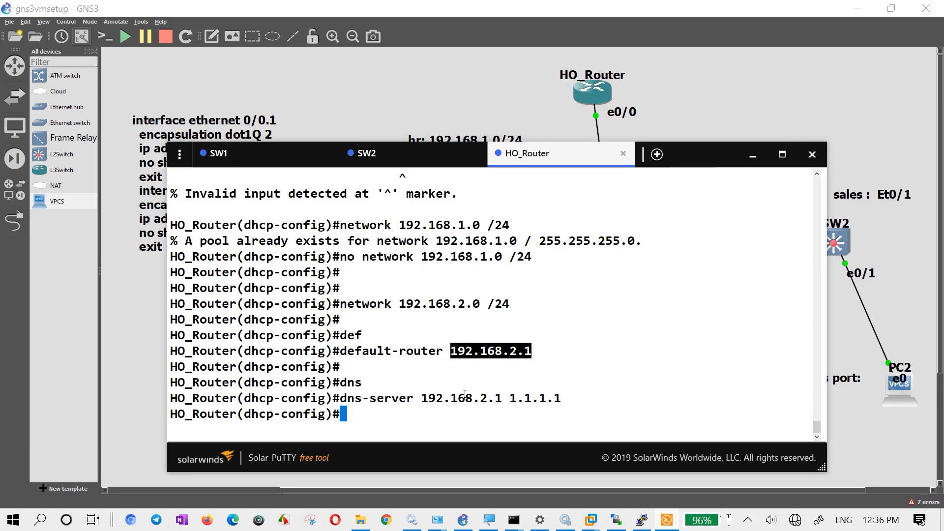
# - Set the SALES pool's domain with "domain-name cisconepal.com"
pyautogui.write('domai')
pyautogui.press('Tab')
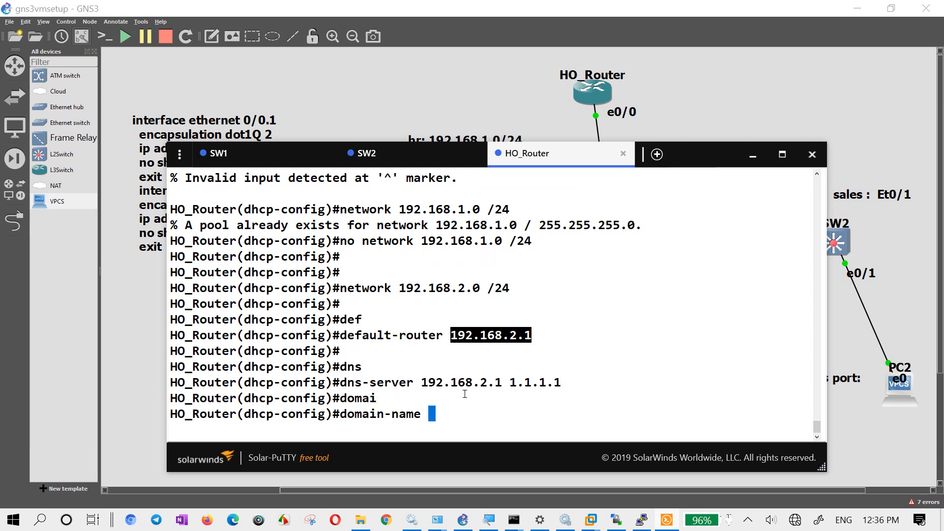
pyautogui.write('cisconepal.com')
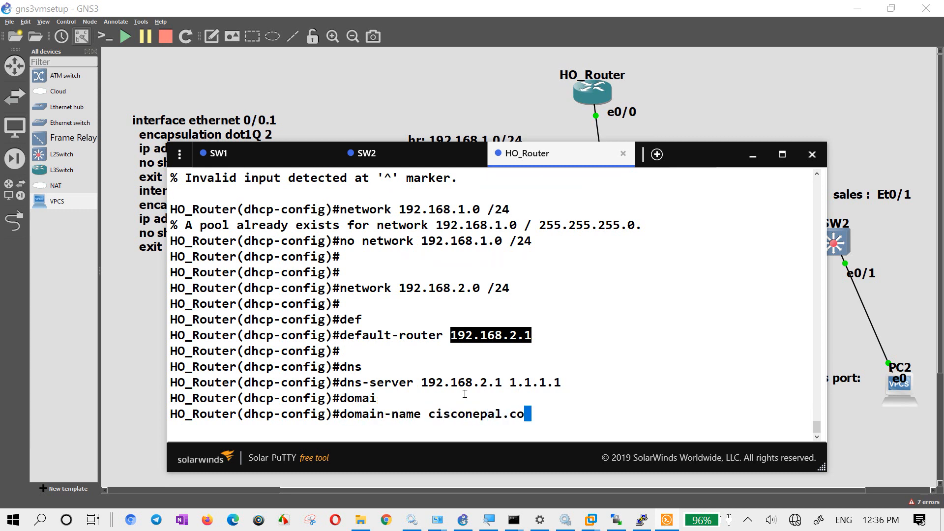
pyautogui.press('Return')
pyautogui.write('[')
pyautogui.press('Return')
pyautogui.press('Return')
pyautogui.press('Return')
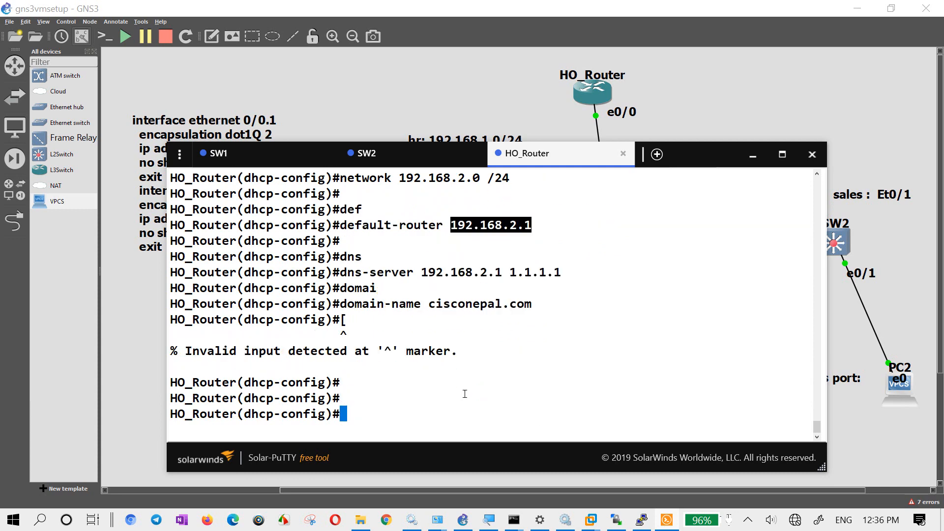
# - List the command history with "do sh hist" to review the SALES pool commands
pyautogui.write('do sh hist')
pyautogui.press('Return')
pyautogui.press('Return')
pyautogui.press('Return')
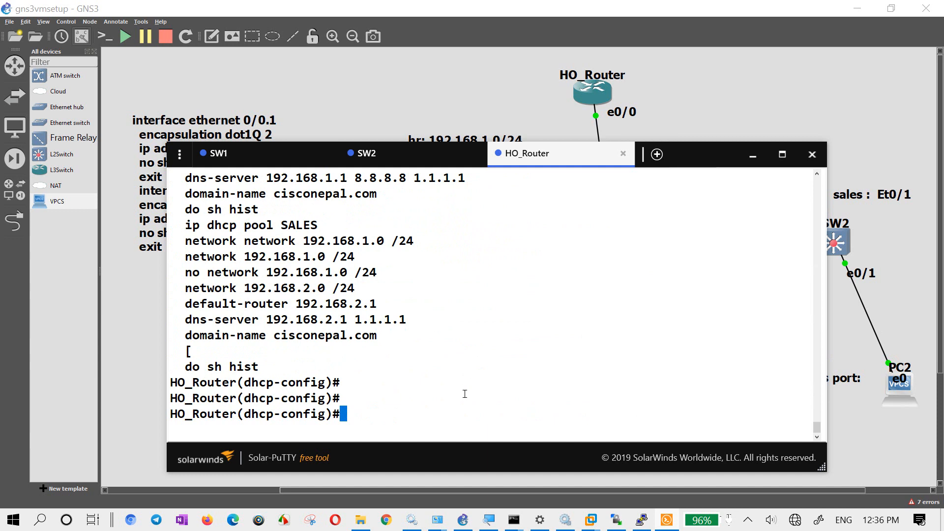
# - Exit the SALES pool and create a DHCP pool for a static host with "ip dhcp pool hostbinding"
pyautogui.write('exit')
pyautogui.press('Return')
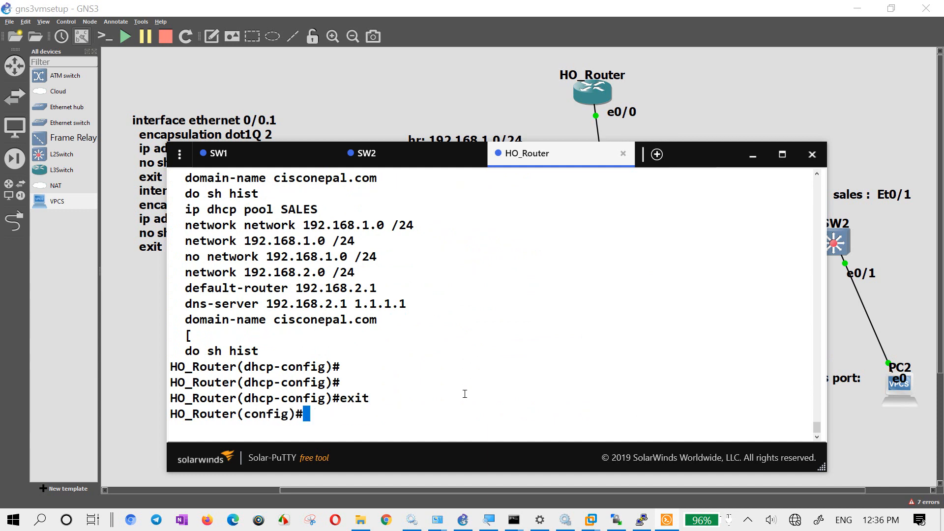
pyautogui.press('Return')
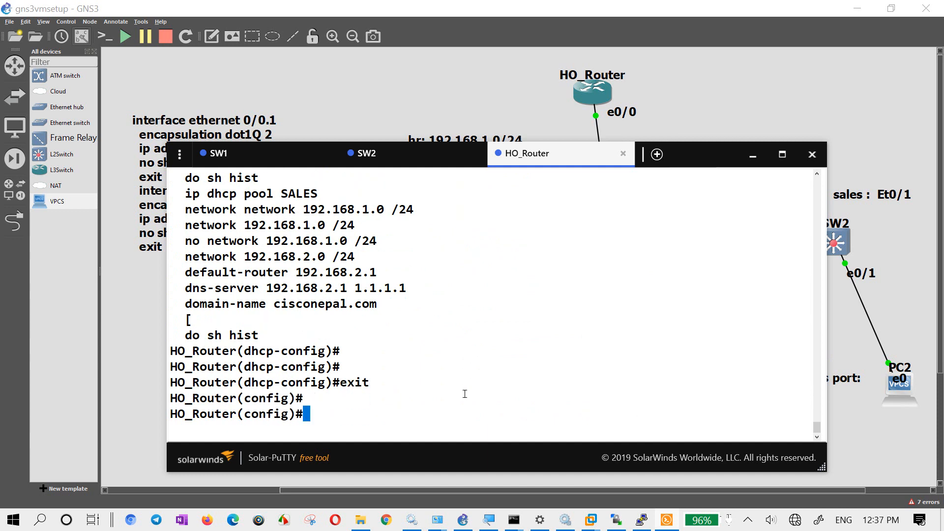
pyautogui.write('ip dhcp po')
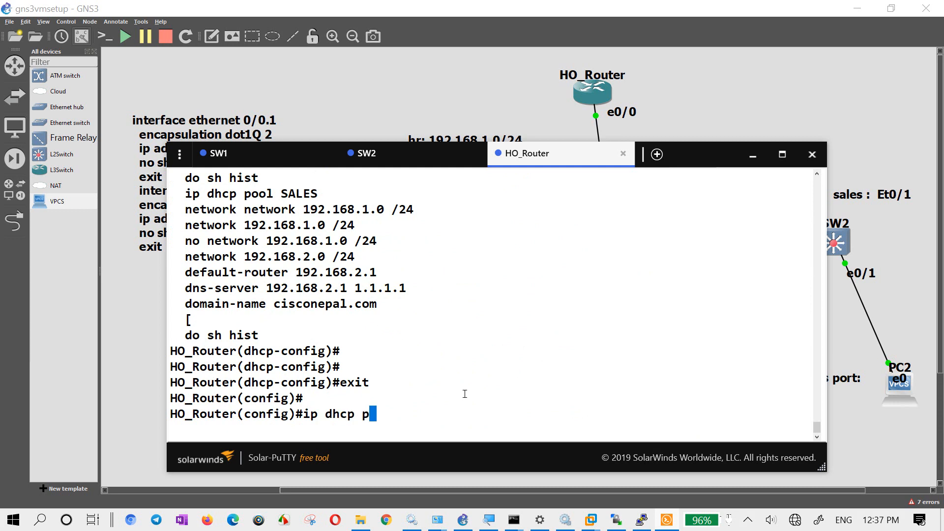
pyautogui.press('Tab')
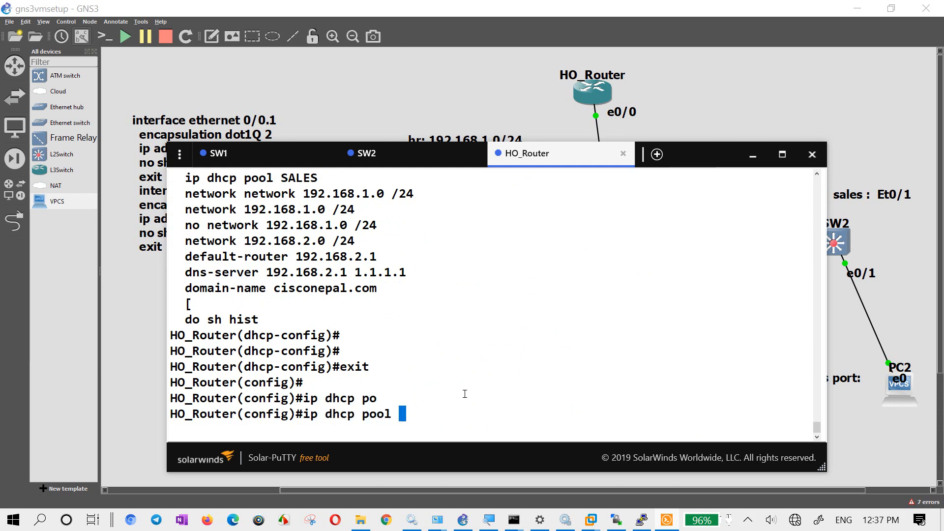
pyautogui.write('hostbinding')
pyautogui.press('Return')
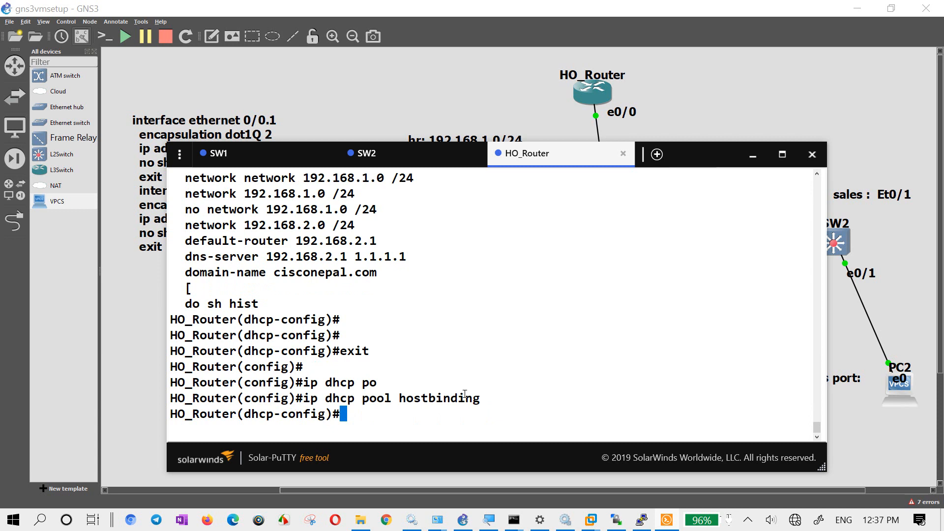
# - Check the argument format of the "hardware-address" command in the hostbinding pool using its "?" help
pyautogui.write('hard')
pyautogui.press('Tab')
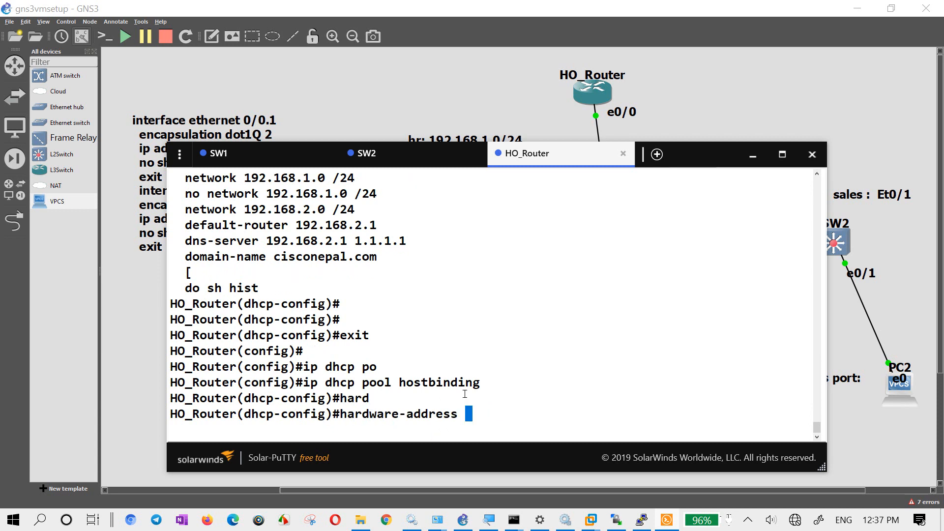
pyautogui.write('?')
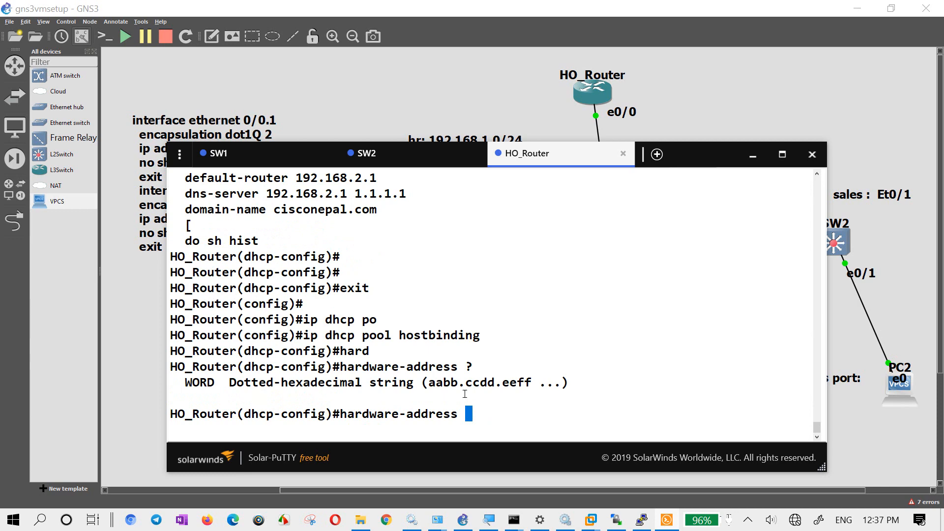
pyautogui.press('BackSpace')
pyautogui.press('BackSpace')
pyautogui.press('BackSpace')
pyautogui.press('BackSpace')
pyautogui.press('BackSpace')
pyautogui.press('BackSpace')
pyautogui.press('BackSpace')
pyautogui.press('BackSpace')
pyautogui.press('BackSpace')
pyautogui.press('BackSpace')
pyautogui.press('BackSpace')
pyautogui.press('BackSpace')
pyautogui.press('BackSpace')
pyautogui.press('BackSpace')
pyautogui.press('BackSpace')
pyautogui.press('BackSpace')
pyautogui.press('BackSpace')
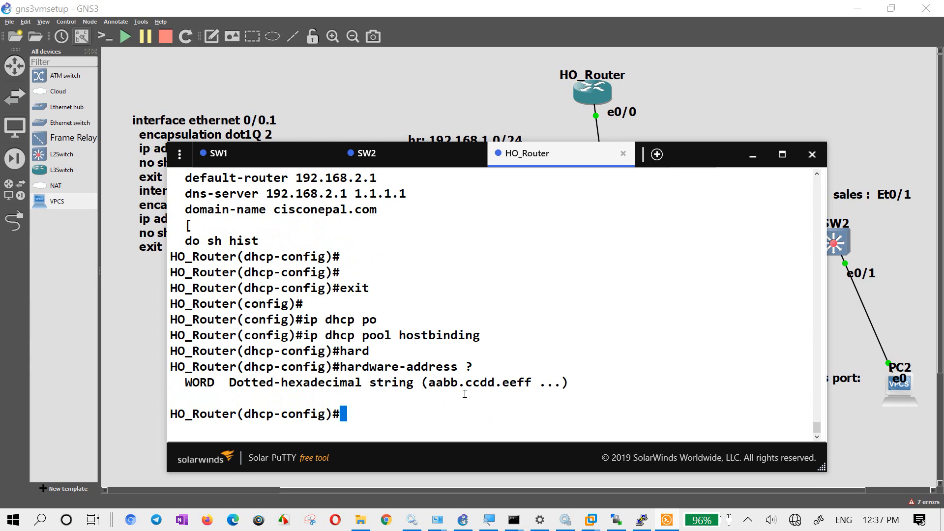
# - Review all available DHCP pool commands with "?" and begin a "hardware-address" command at the hostbinding prompt
pyautogui.write('?')
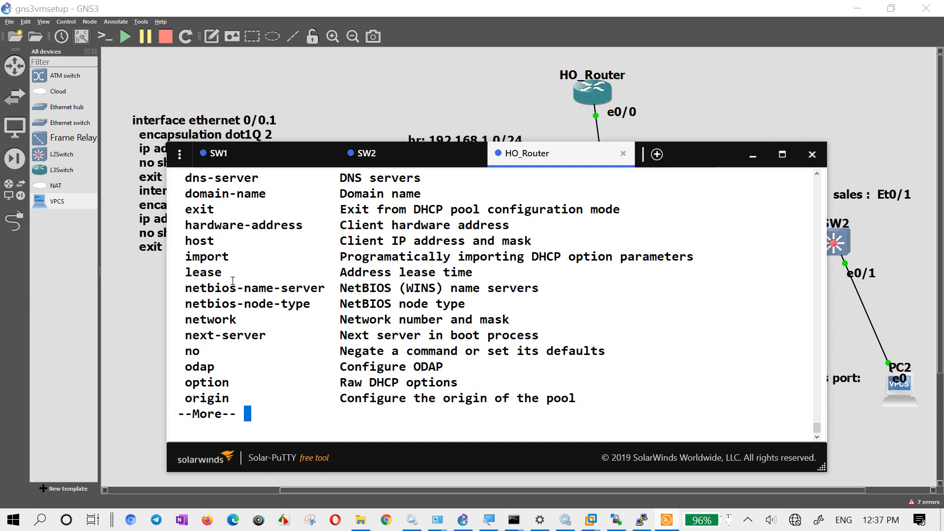
pyautogui.scroll(3, 233, 314)
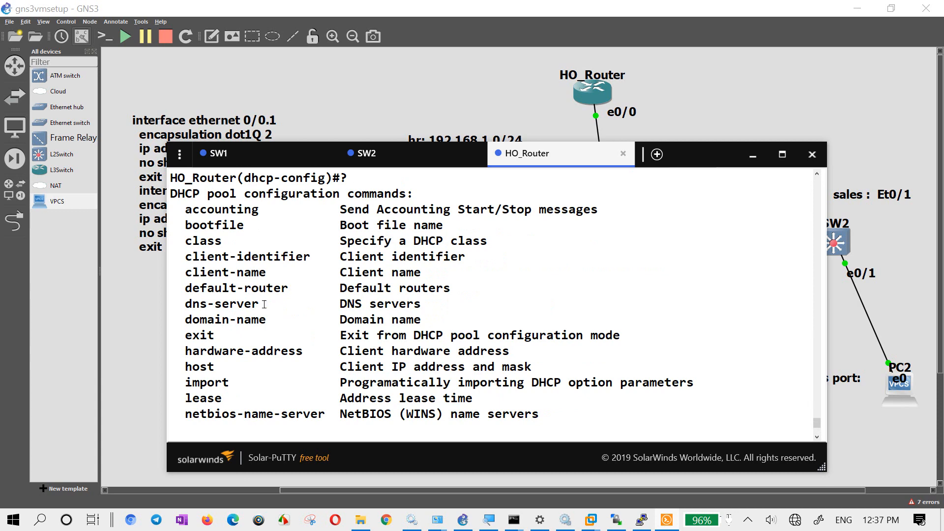
pyautogui.scroll(-3, 264, 304)
pyautogui.press('space')
pyautogui.write('hard')
pyautogui.press('Tab')
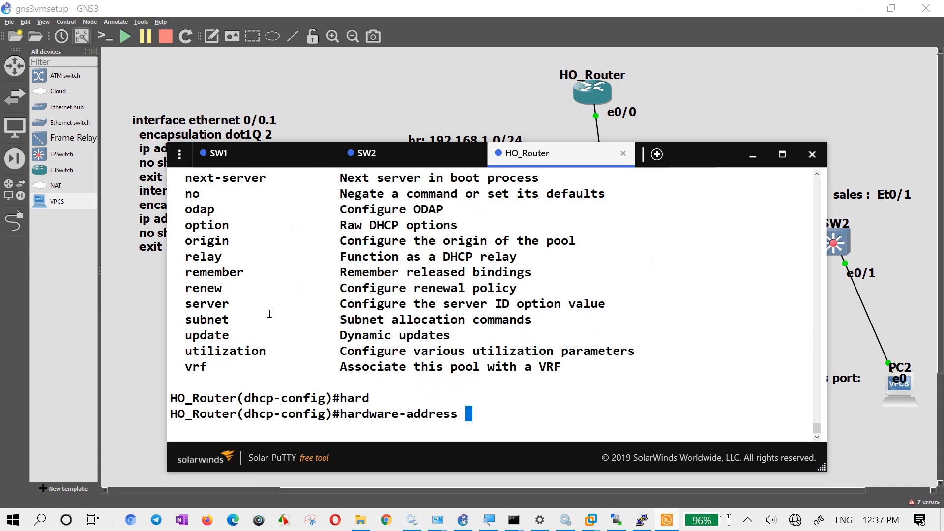
# - Switch to the GNS3 topology and add a third VPCS node beside PC1 on the server DESKTOP-7O573E4
pyautogui.click(449, 76)
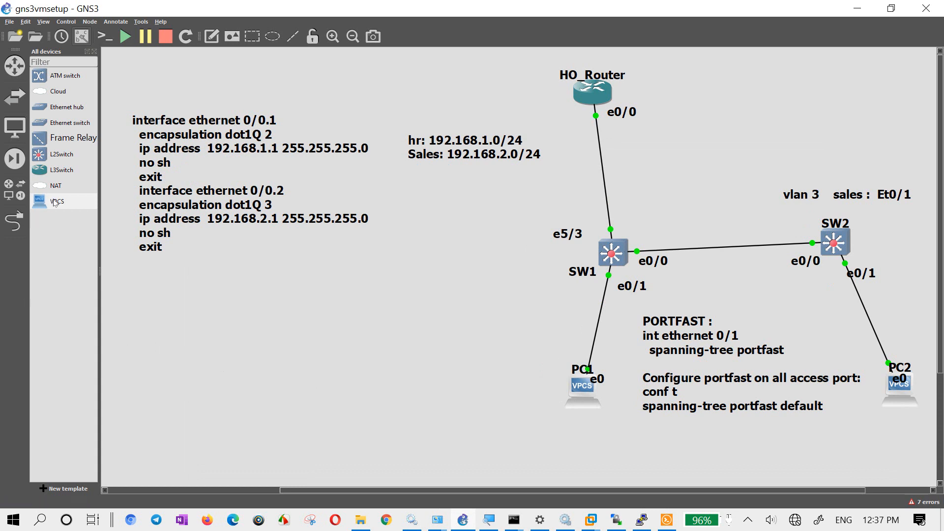
pyautogui.moveTo(54, 201); pyautogui.dragTo(481, 388)
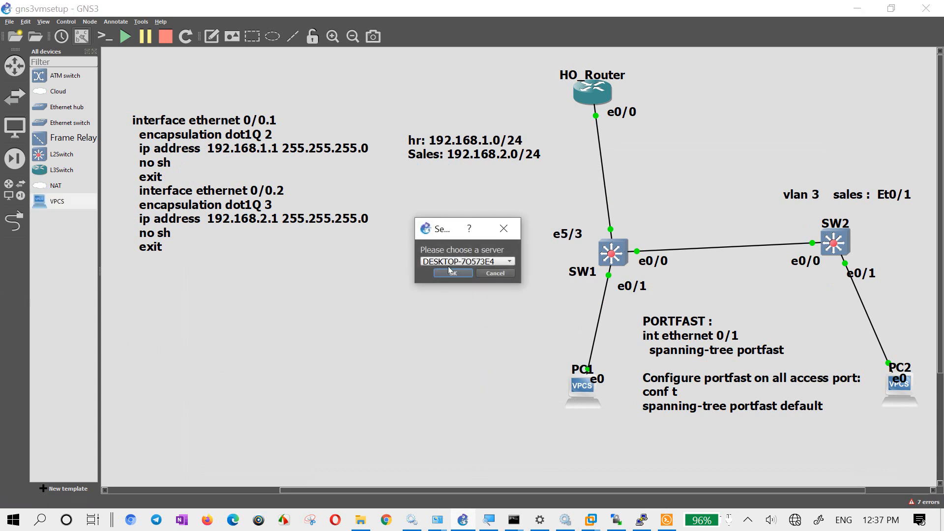
pyautogui.click(451, 273)
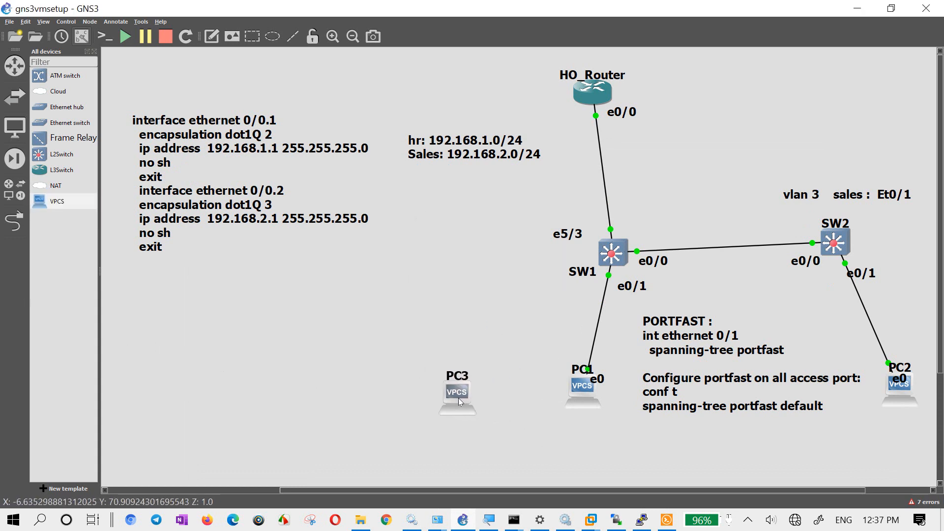
# - Link PC3 to SW1's Ethernet0/2 port and move the e0/2 label clear of the e0/1 label
pyautogui.click(15, 221)
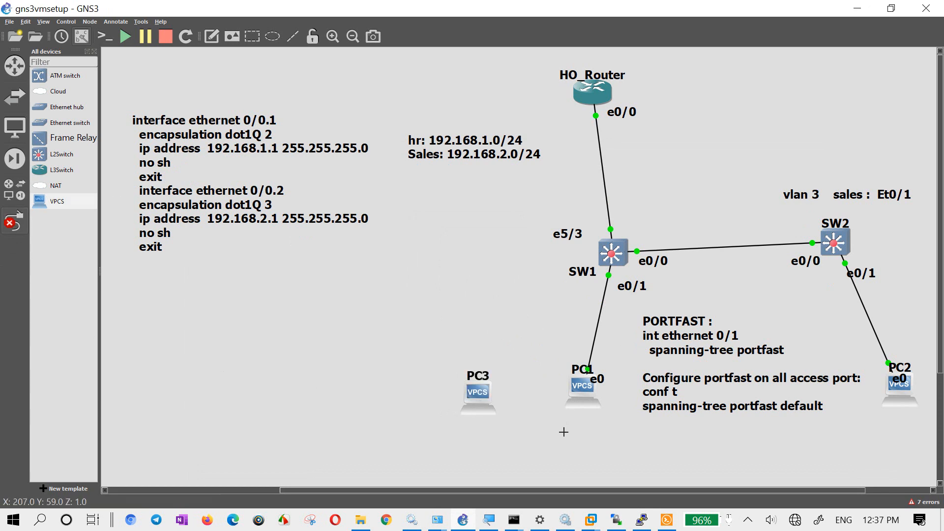
pyautogui.click(475, 402)
pyautogui.click(506, 410)
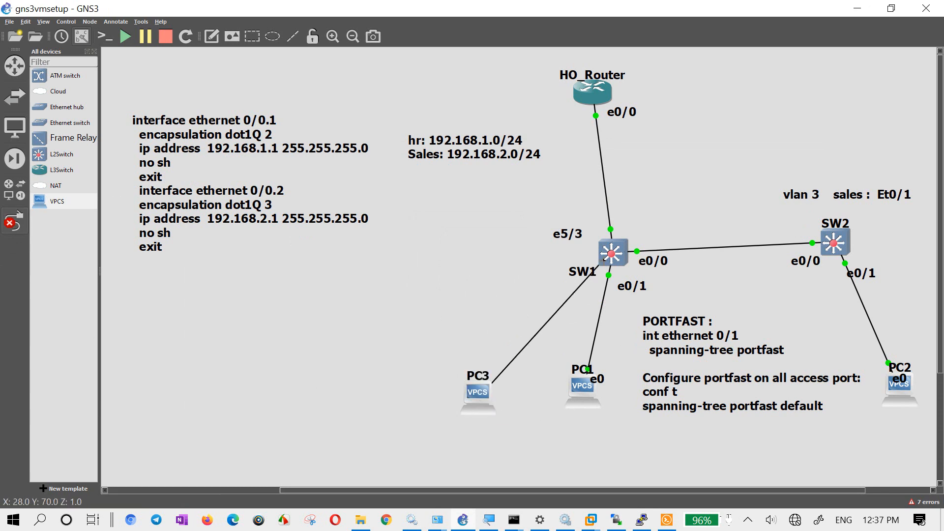
pyautogui.click(610, 251)
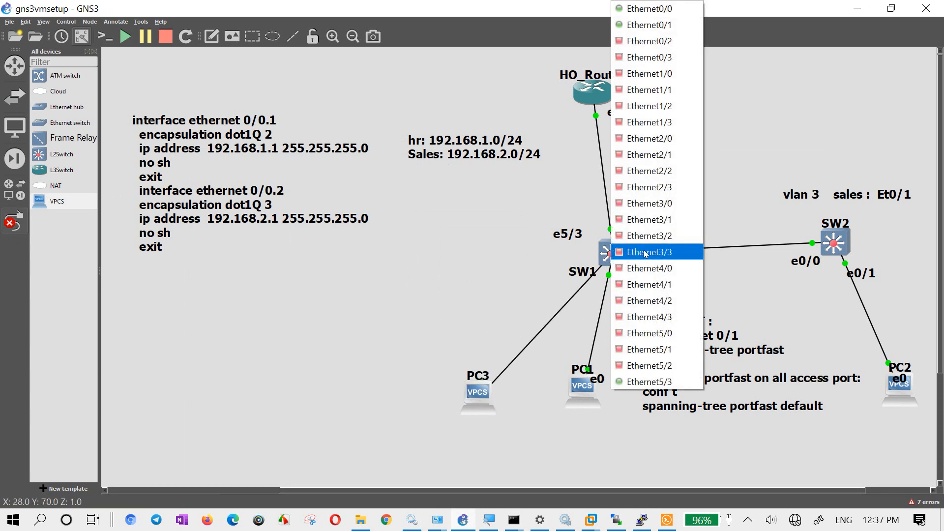
pyautogui.click(670, 42)
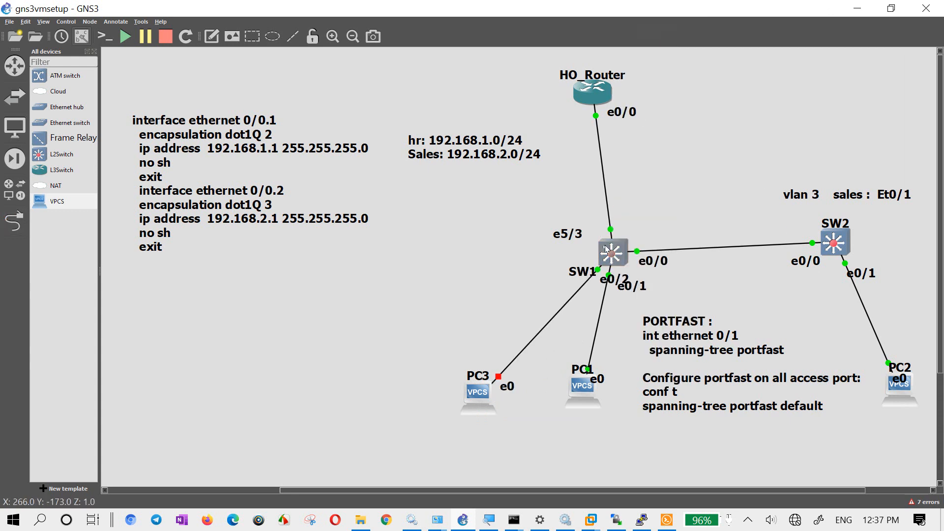
pyautogui.moveTo(612, 276); pyautogui.dragTo(578, 287)
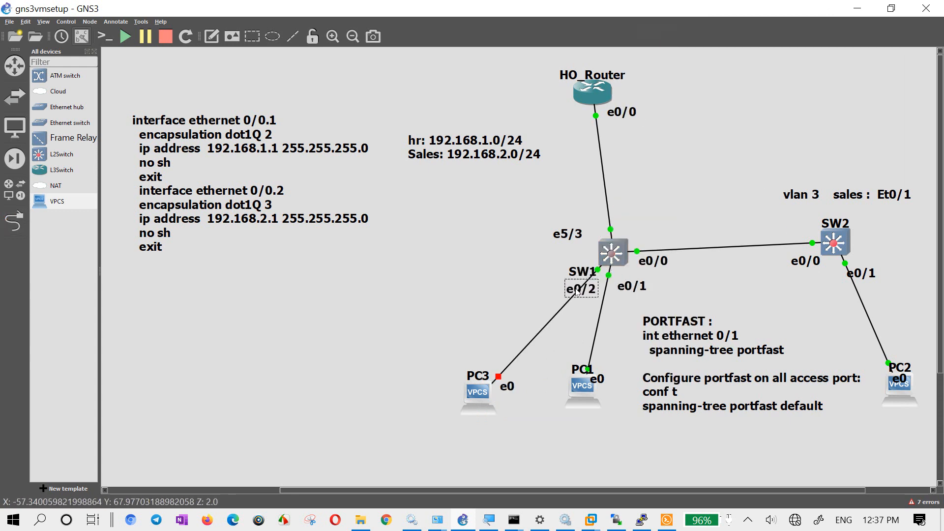
# - Switch to the SW1 console in Solar-PuTTY and enter configuration mode for interface et0/2
pyautogui.click(667, 520)
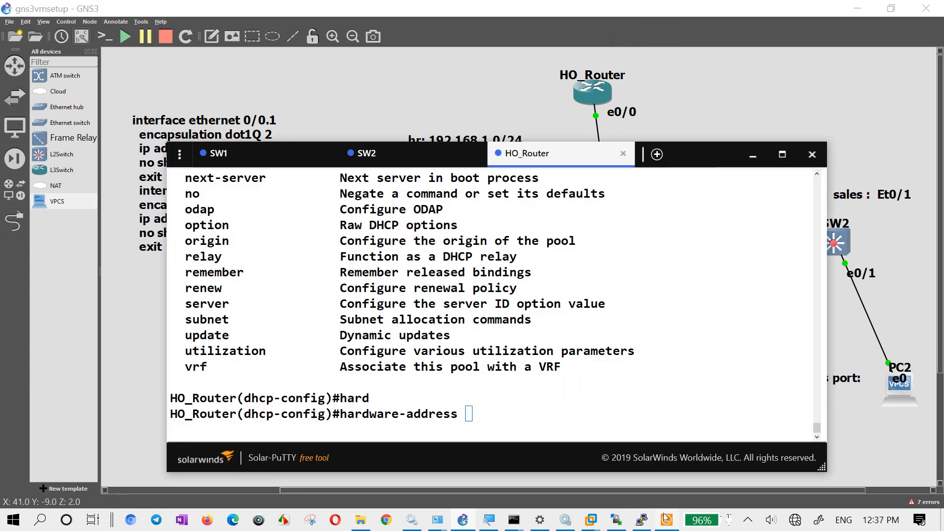
pyautogui.click(216, 157)
pyautogui.write('conf t')
pyautogui.press('Return')
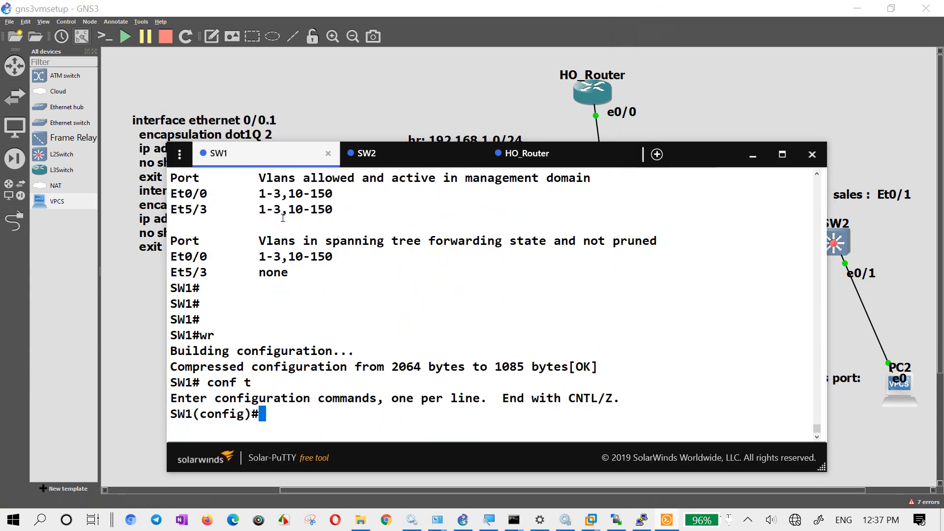
pyautogui.write('int et0/2')
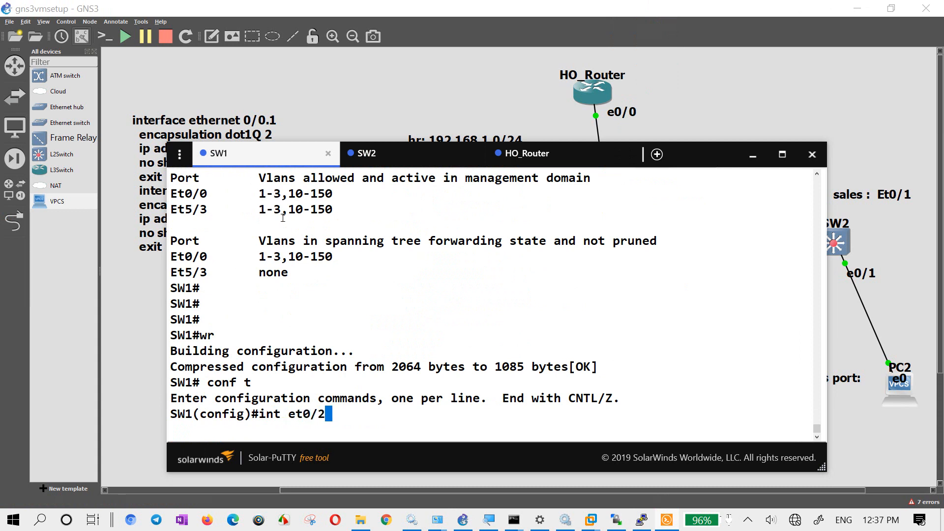
pyautogui.press('Return')
# - Set SW1's et0/2 interface to switchport access mode
pyautogui.write('sw')
pyautogui.press('Tab')
pyautogui.write('mo')
pyautogui.press('Tab')
pyautogui.write('acc')
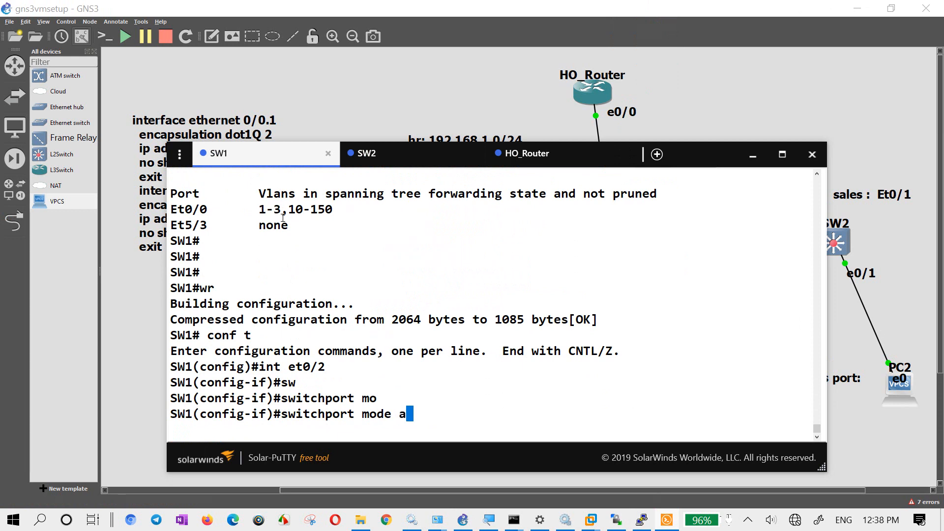
pyautogui.press('Return')
# - Assign SW1's et0/2 interface to access VLAN 2 and enable it with "no sh"
pyautogui.write('s')
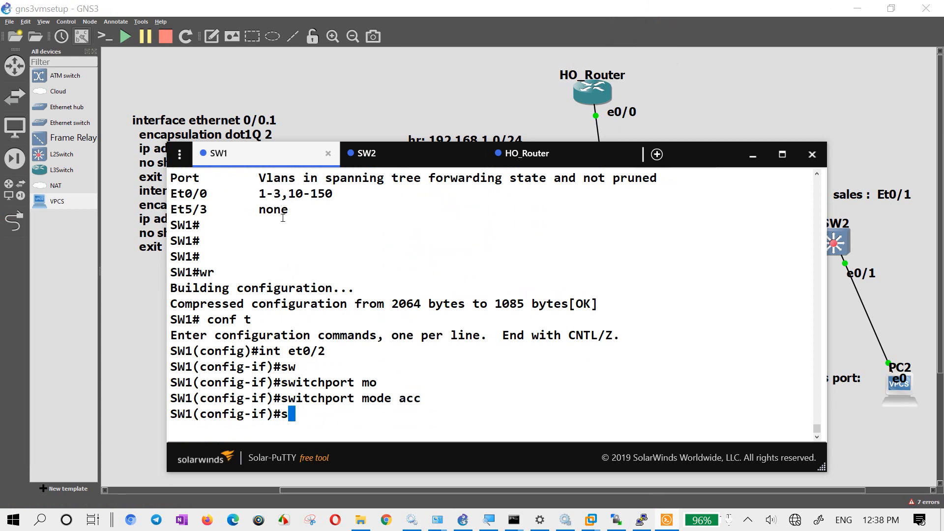
pyautogui.write('w acc vla ')
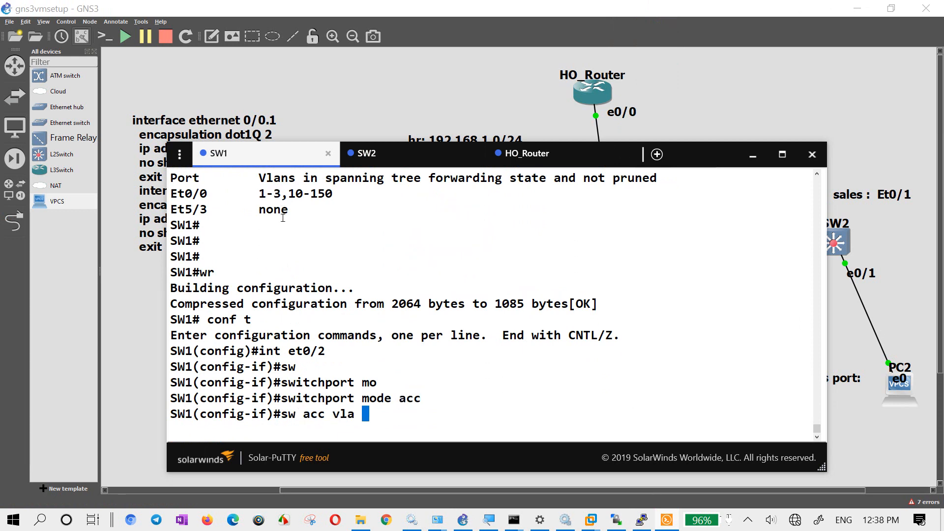
pyautogui.write('2')
pyautogui.press('Return')
pyautogui.write('no sh')
pyautogui.press('Return')
# - Leave SW1's configuration mode with "end" and save the switch configuration with "wr"
pyautogui.write('end')
pyautogui.press('Return')
pyautogui.press('Return')
pyautogui.press('Return')
pyautogui.write('w')
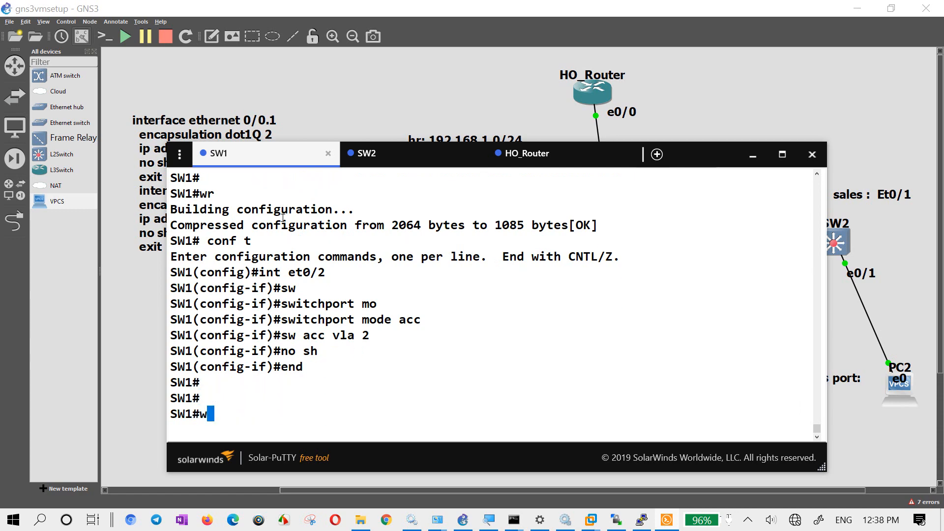
pyautogui.write('r')
pyautogui.press('Return')
# - Return to the GNS3 topology, shift PC3 slightly away from PC1, then start PC3 and open its console
pyautogui.click(93, 306)
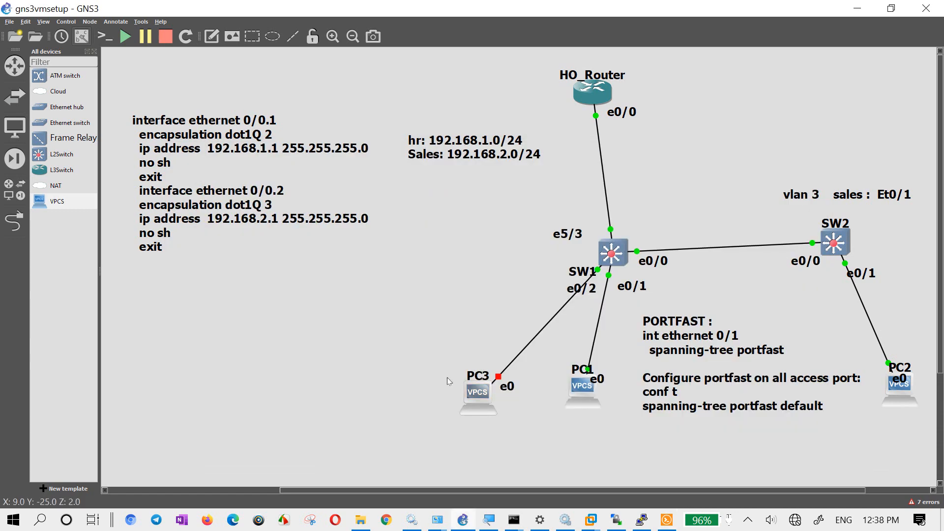
pyautogui.moveTo(476, 400); pyautogui.dragTo(456, 405)
pyautogui.rightClick(456, 405)
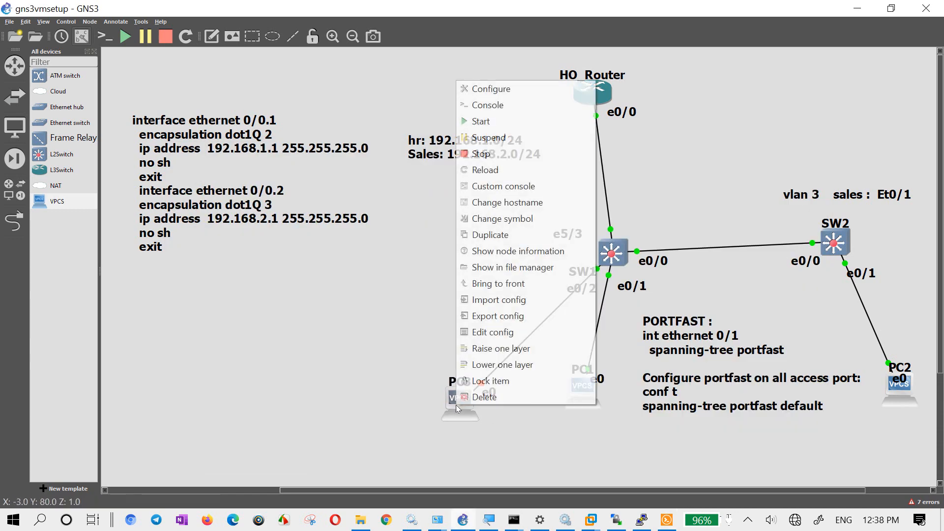
pyautogui.click(494, 124)
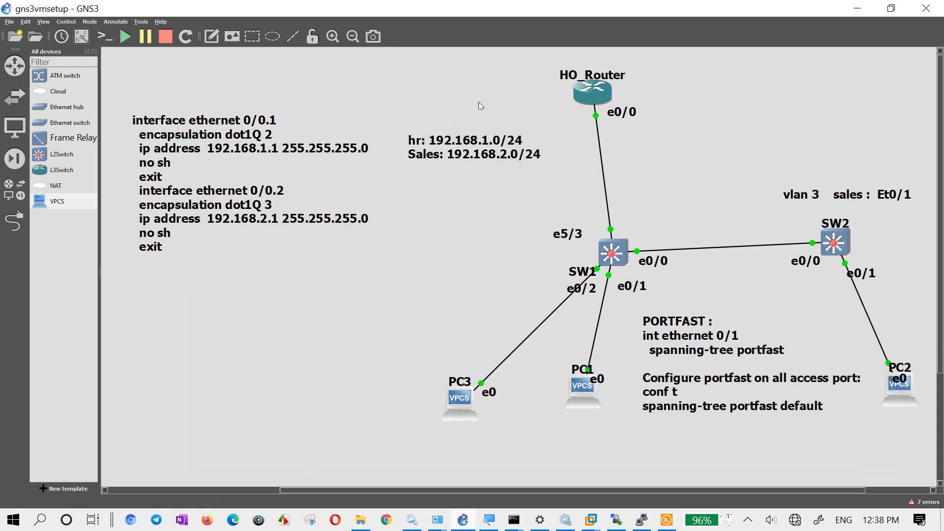
pyautogui.doubleClick(458, 403)
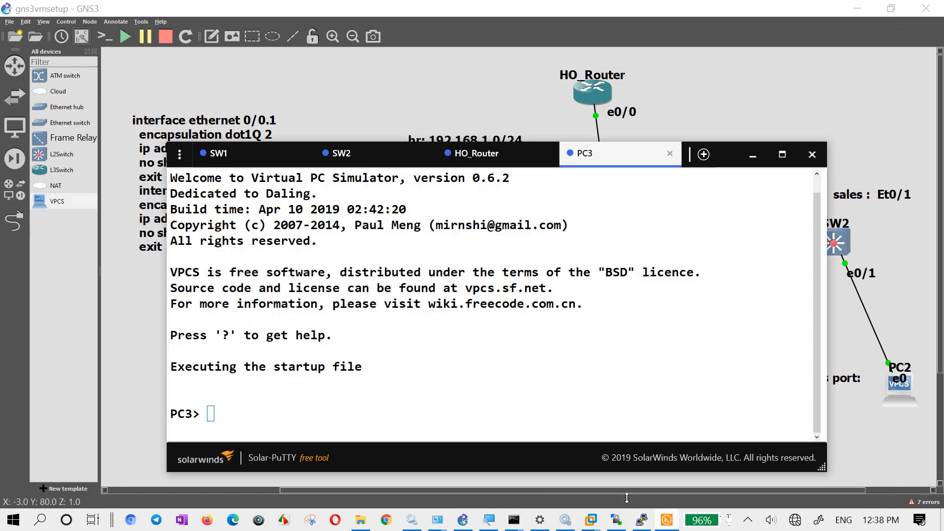
pyautogui.click(467, 390)
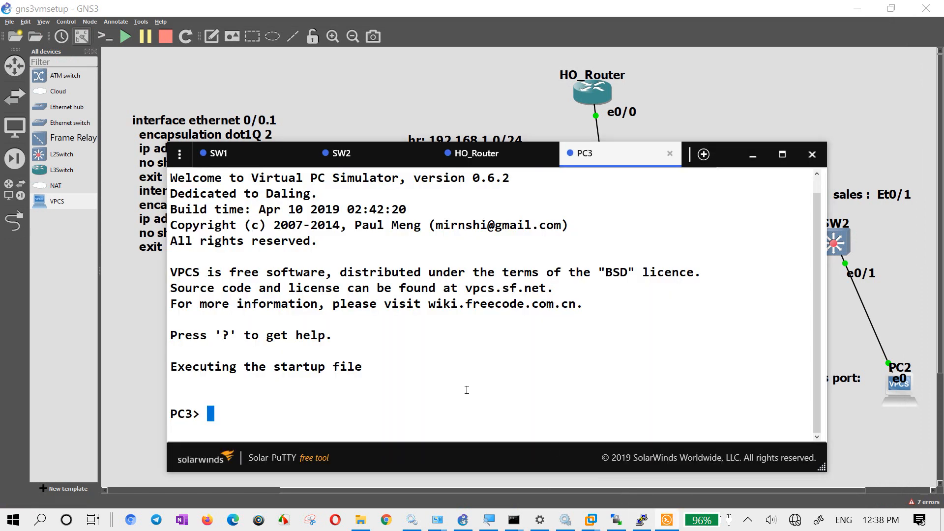
# - Display PC3's network settings with "show ip" and copy its MAC address
pyautogui.write('show ip')
pyautogui.press('Return')
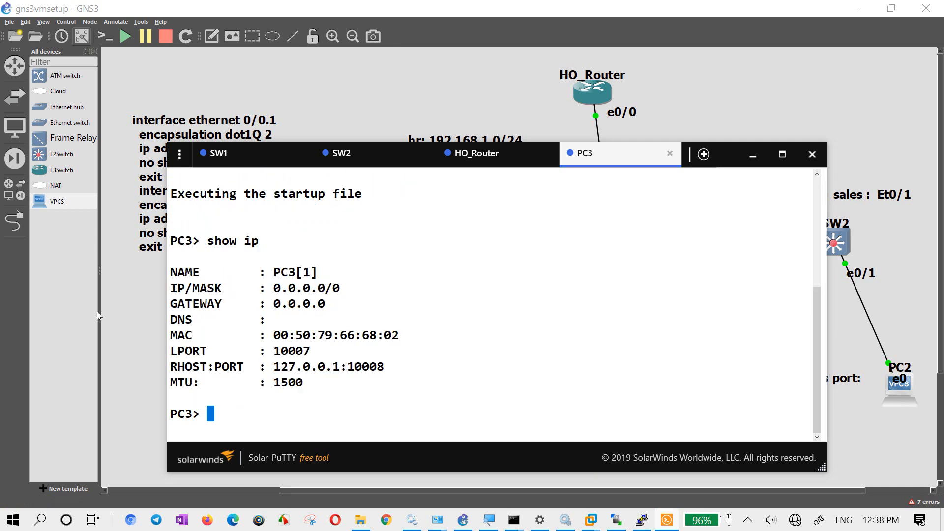
pyautogui.moveTo(275, 336); pyautogui.dragTo(398, 339)
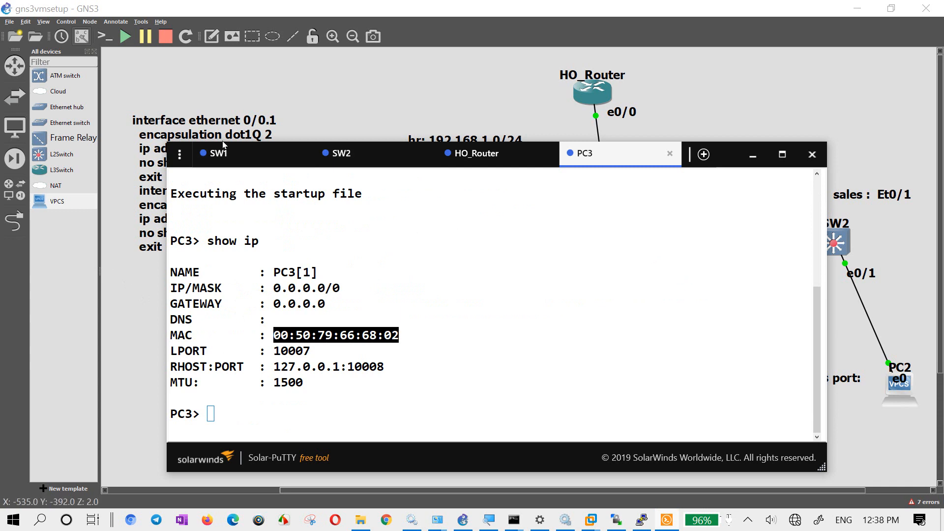
# - On HO_Router, complete the pool's hardware-address command with PC3's copied MAC prefixed by 01, as 0100:50:79:66:68:02
pyautogui.click(470, 155)
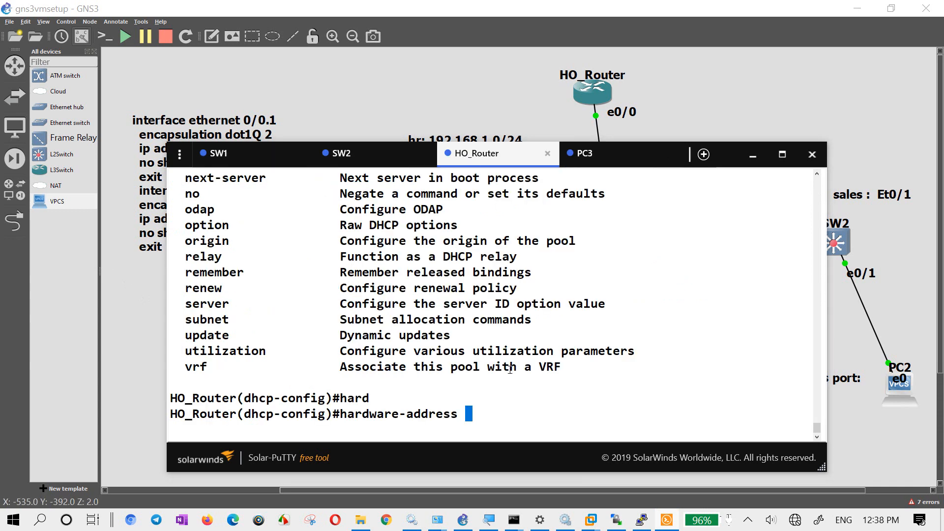
pyautogui.write('01')
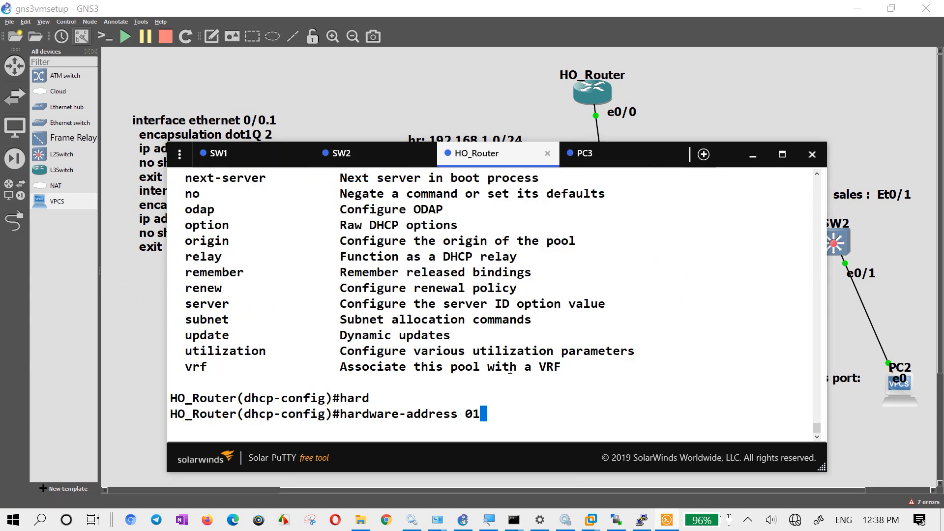
pyautogui.rightClick(544, 408)
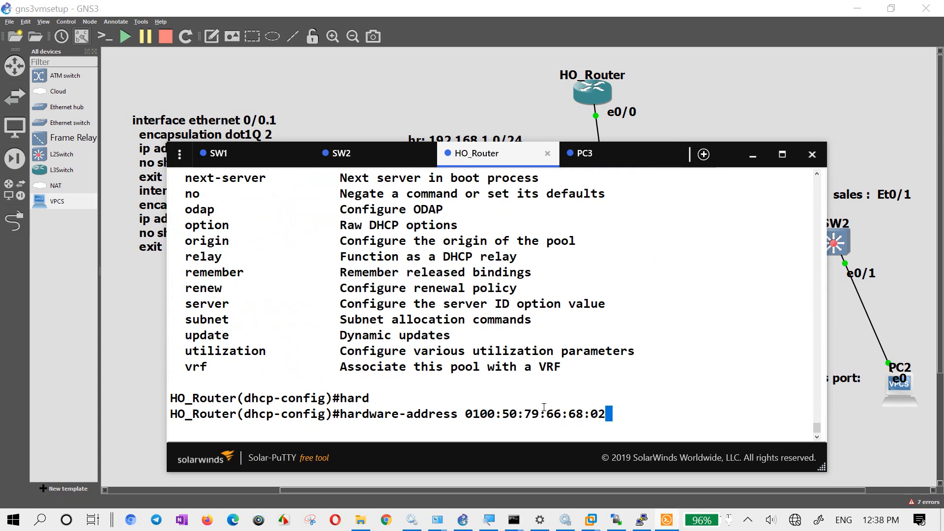
pyautogui.press('Return')
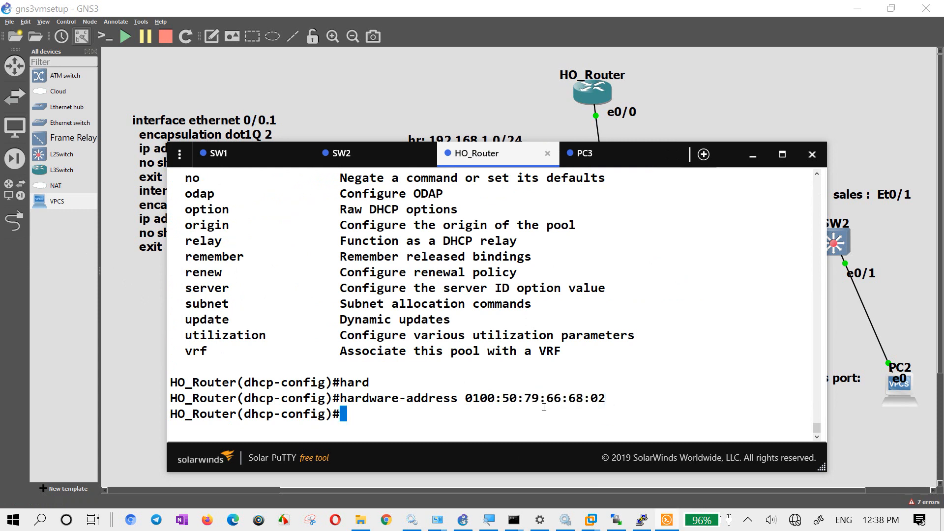
# - Set the pool's host address to 192.168.1.100 with mask 255.255.255.0, checking the "host" arguments with "?"
pyautogui.write('host')
pyautogui.press('Tab')
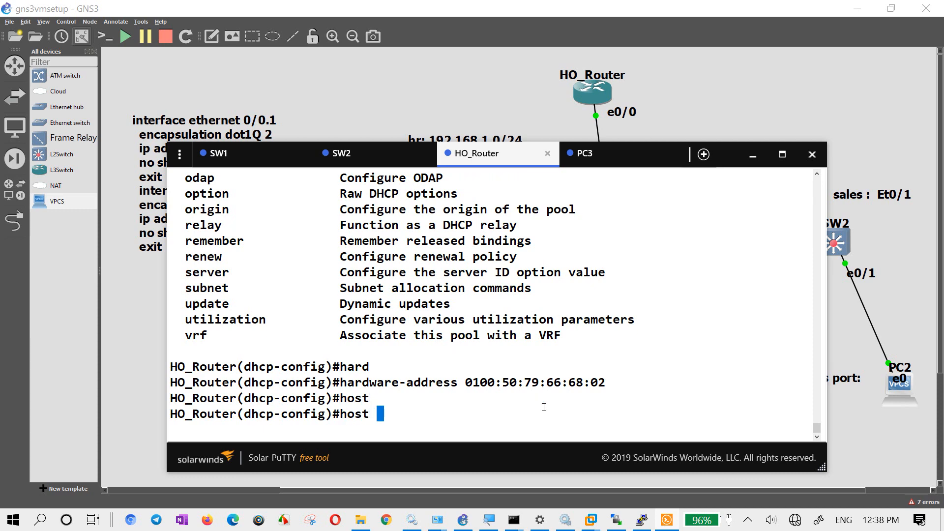
pyautogui.write('?')
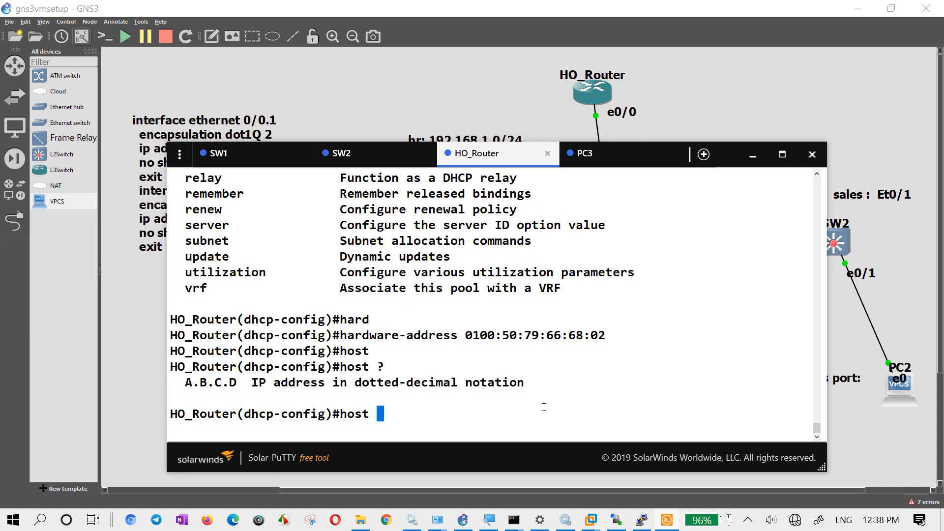
pyautogui.write('192.16')
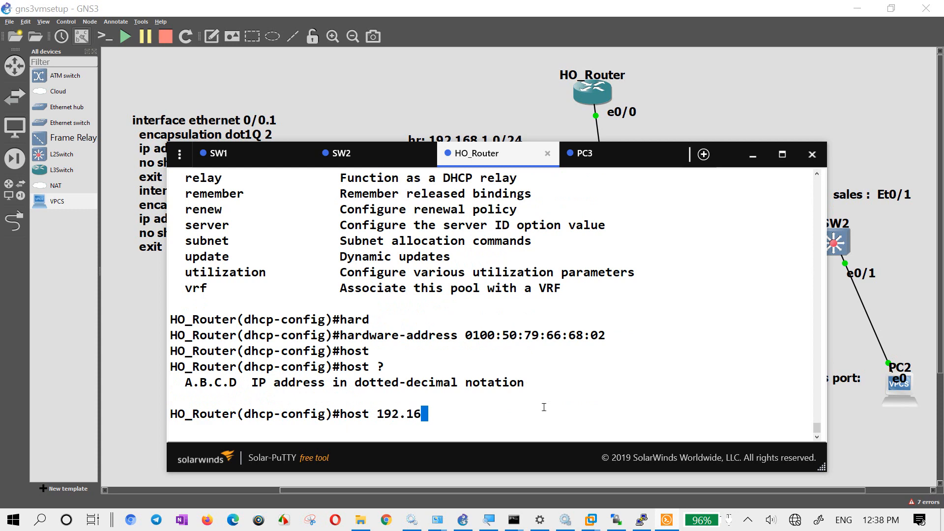
pyautogui.write('8.1.100 ?')
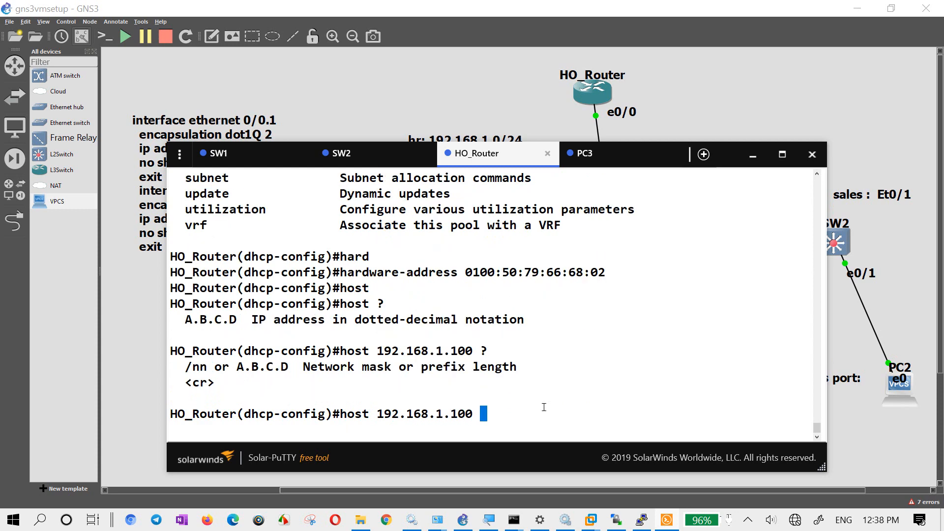
pyautogui.write('255.255.255.0')
pyautogui.press('Return')
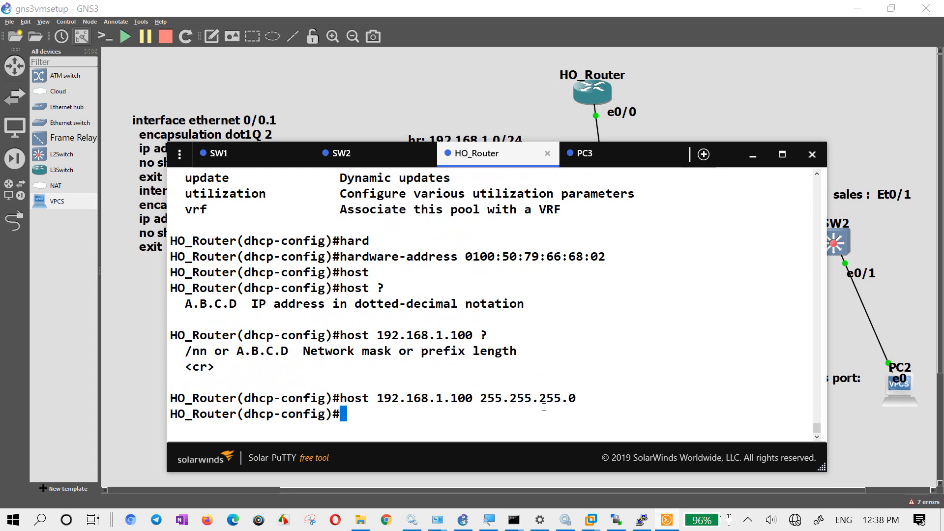
# - Set the host binding pool's default router to 192.168.1.1
pyautogui.write('def')
pyautogui.press('Tab')
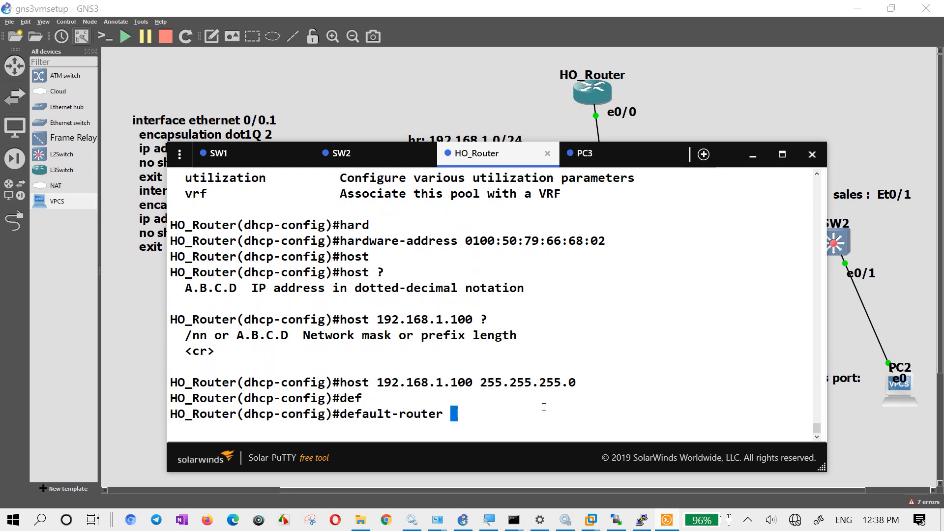
pyautogui.write('192.168.')
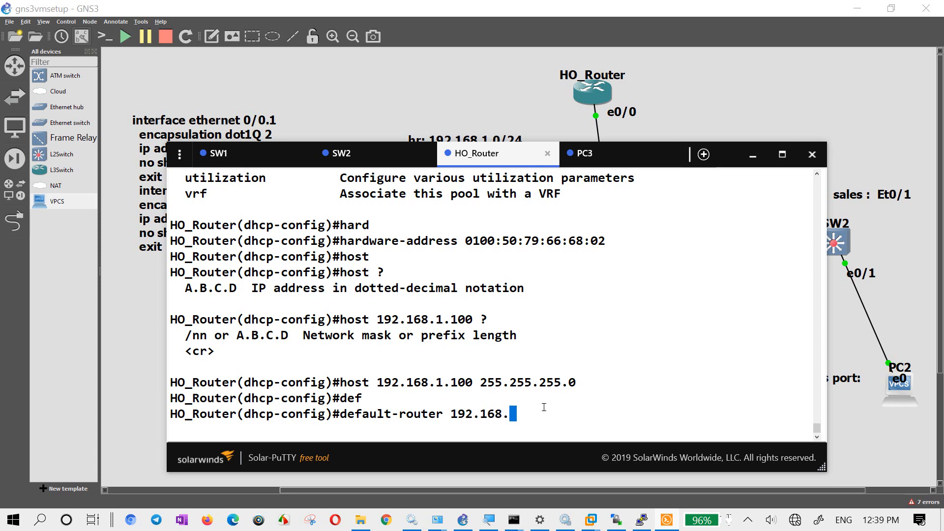
pyautogui.write('1.1')
pyautogui.press('Return')
# - Set the host binding pool's DNS server to 8.8.8.8
pyautogui.write('dns')
pyautogui.press('Tab')
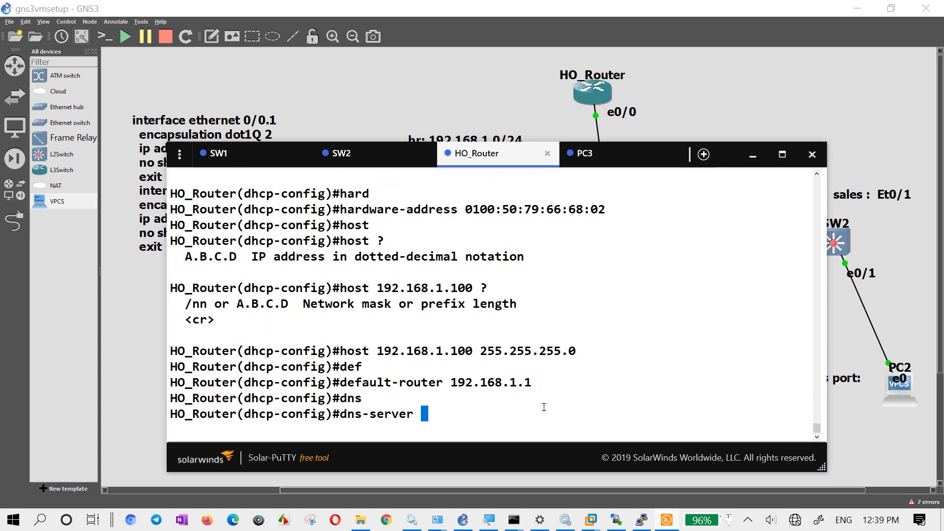
pyautogui.write('8.8.8.8')
pyautogui.press('Return')
# - Try to set the pool's DNS server to the name ayx.111
pyautogui.write('def')
pyautogui.press('BackSpace')
pyautogui.press('BackSpace')
pyautogui.press('BackSpace')
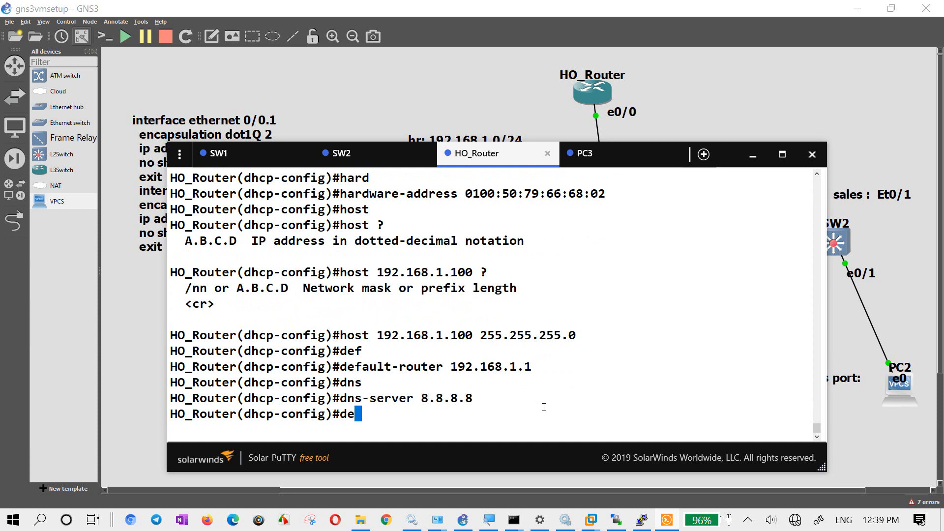
pyautogui.write('dns')
pyautogui.press('Tab')
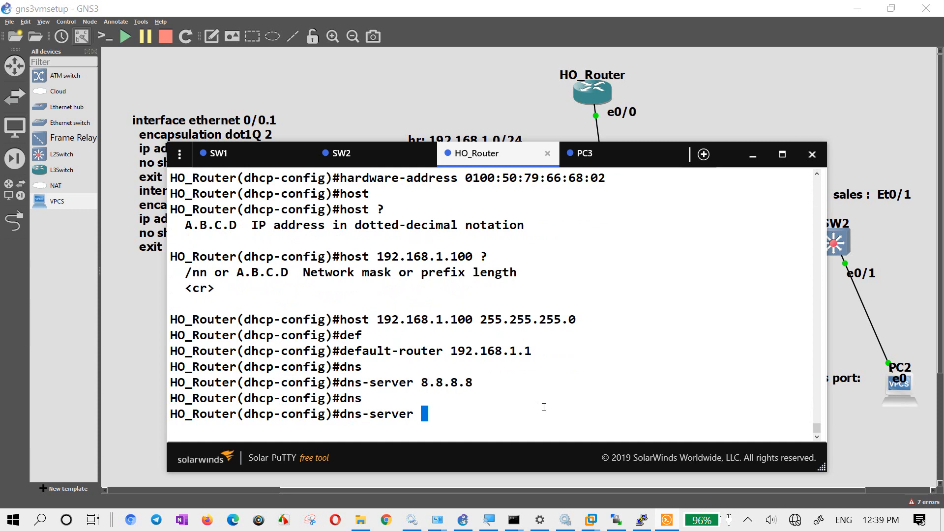
pyautogui.write('ayx.')
pyautogui.write('com')
pyautogui.press('BackSpace')
pyautogui.press('BackSpace')
pyautogui.press('BackSpace')
pyautogui.write('111')
pyautogui.press('Return')
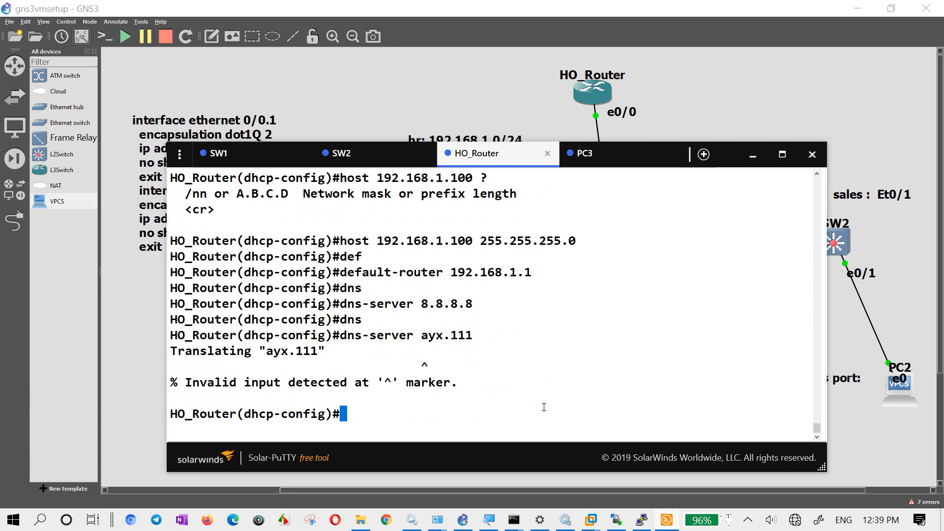
pyautogui.press('Up')
pyautogui.press('BackSpace')
pyautogui.press('BackSpace')
pyautogui.press('BackSpace')
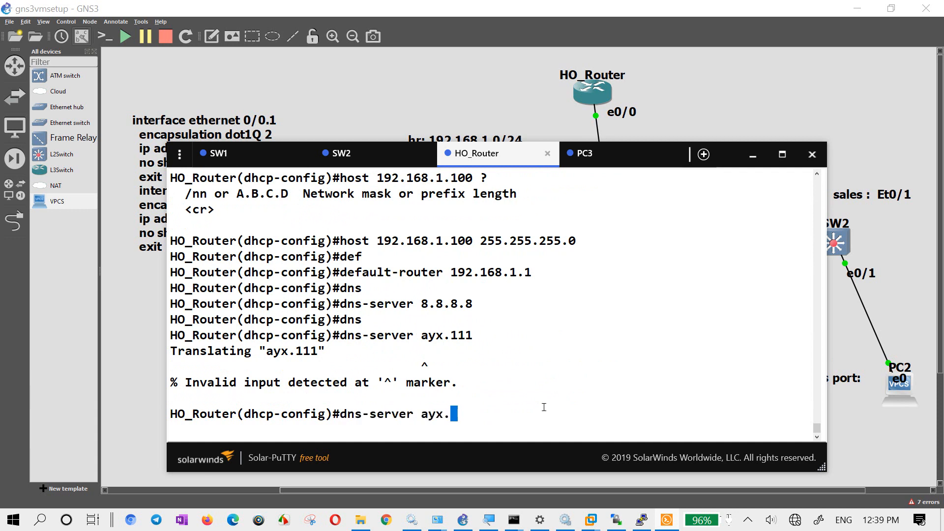
pyautogui.write('com')
pyautogui.press('BackSpace')
pyautogui.press('BackSpace')
pyautogui.press('BackSpace')
pyautogui.press('BackSpace')
pyautogui.press('BackSpace')
pyautogui.press('BackSpace')
pyautogui.press('BackSpace')
pyautogui.press('BackSpace')
pyautogui.press('BackSpace')
pyautogui.press('BackSpace')
pyautogui.press('BackSpace')
pyautogui.press('BackSpace')
pyautogui.press('BackSpace')
pyautogui.press('BackSpace')
pyautogui.press('BackSpace')
pyautogui.press('BackSpace')
pyautogui.press('BackSpace')
pyautogui.press('BackSpace')
pyautogui.press('BackSpace')
# - Set the host binding pool's domain name to dfhdjfdf.djfhdfjd
pyautogui.write('dom')
pyautogui.press('Tab')
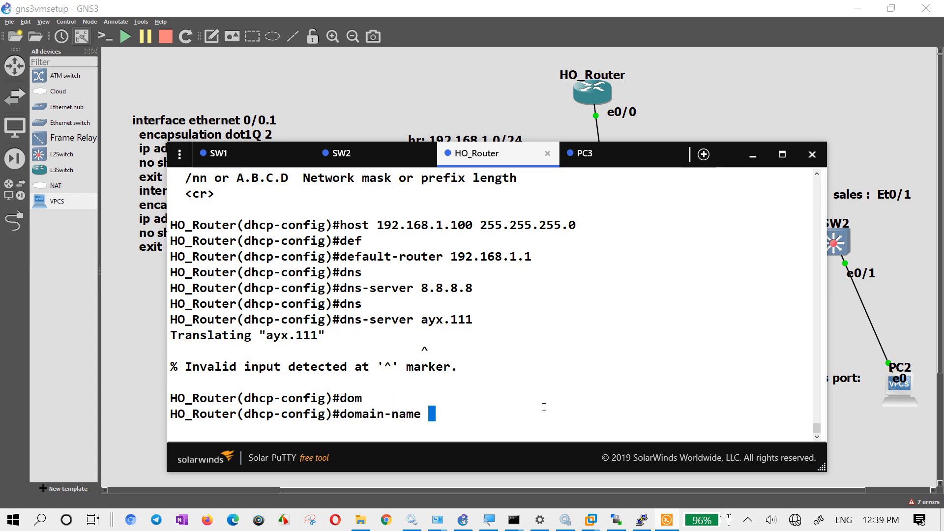
pyautogui.write('dfhdjfdf.djfhdfjd')
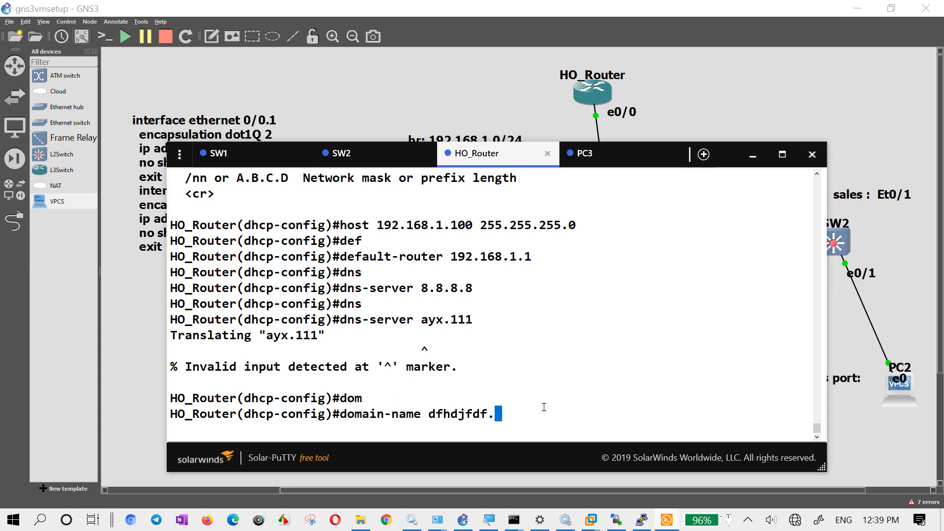
pyautogui.press('Return')
pyautogui.press('Return')
pyautogui.press('Return')
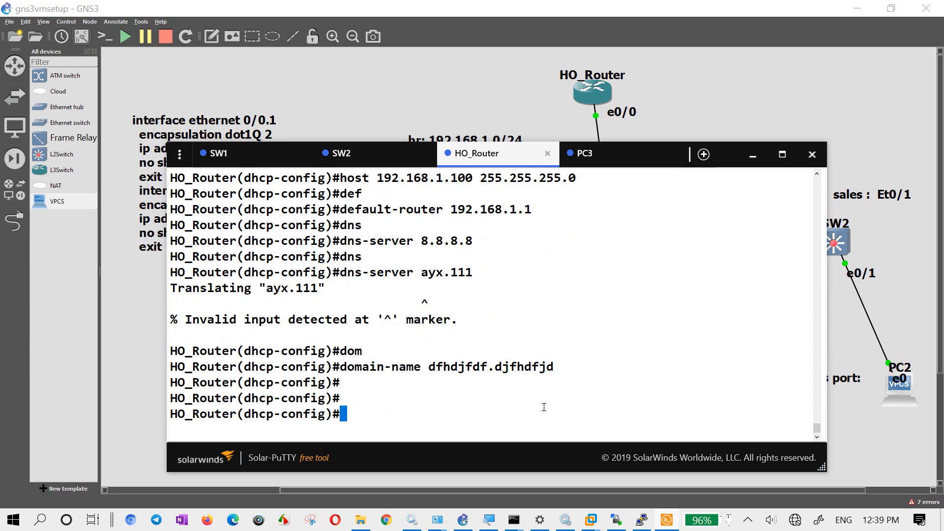
pyautogui.press('Return')
pyautogui.press('Return')
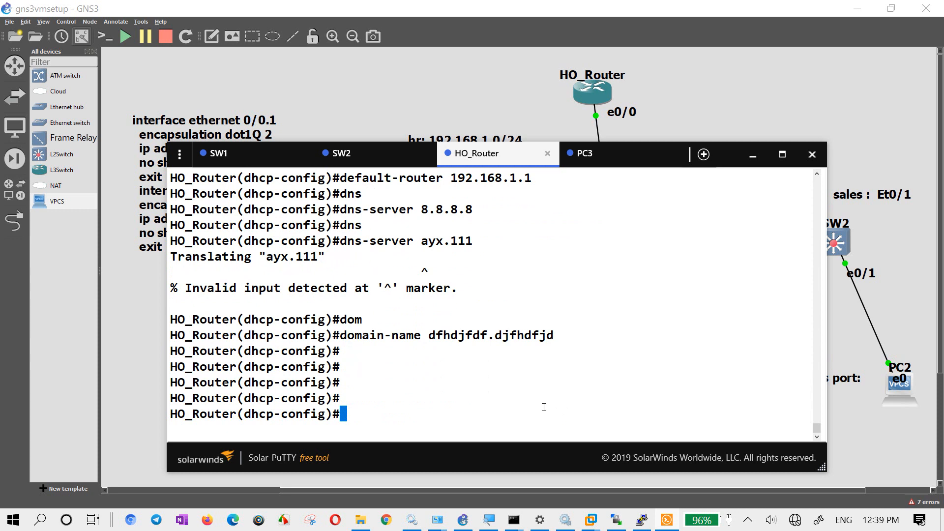
# - Exit the DHCP pool configuration on HO_Router back to global configuration mode
pyautogui.write('do sh r')
pyautogui.press('BackSpace')
pyautogui.press('BackSpace')
pyautogui.press('BackSpace')
pyautogui.press('BackSpace')
pyautogui.press('BackSpace')
pyautogui.press('BackSpace')
pyautogui.press('BackSpace')
pyautogui.write('exit')
pyautogui.press('Return')
pyautogui.press('Return')
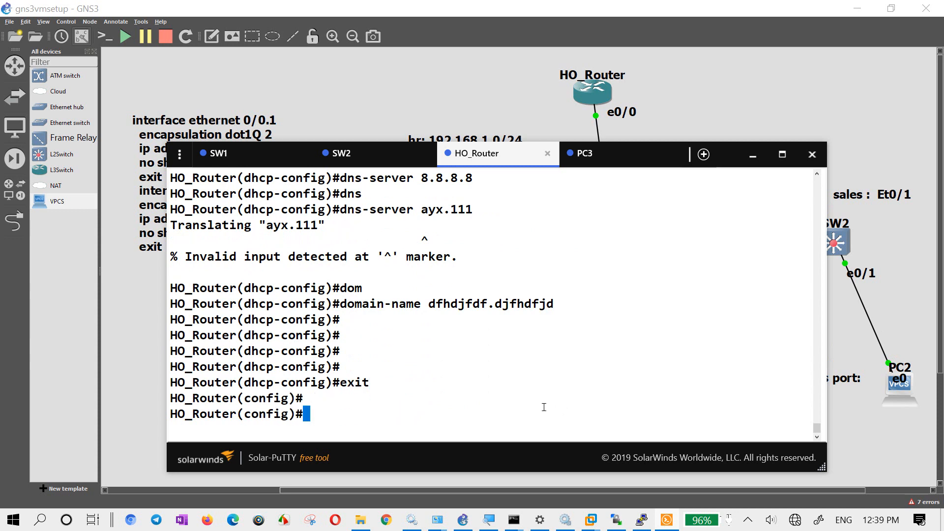
# - Exclude 192.168.1.1 from DHCP assignment in HO_Router's global configuration
pyautogui.write('ip dhc')
pyautogui.press('Tab')
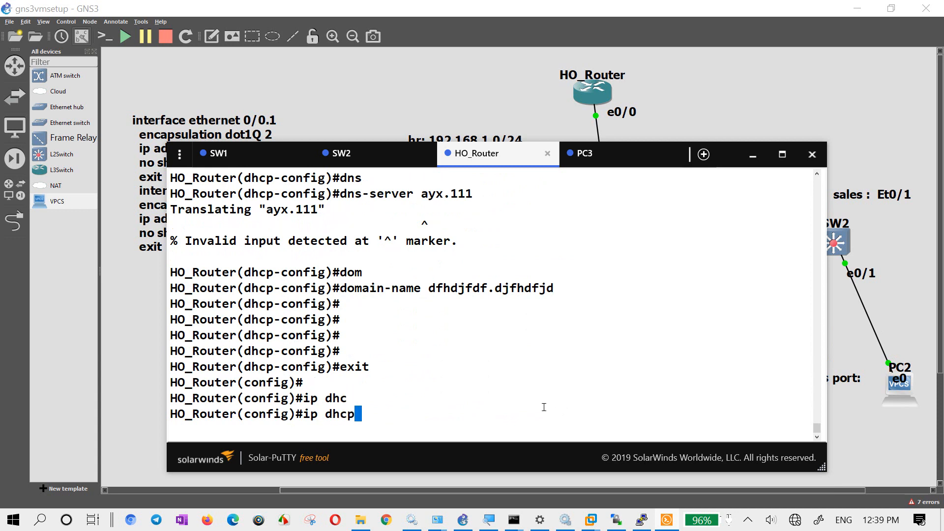
pyautogui.write('exx')
pyautogui.press('Tab')
pyautogui.press('Tab')
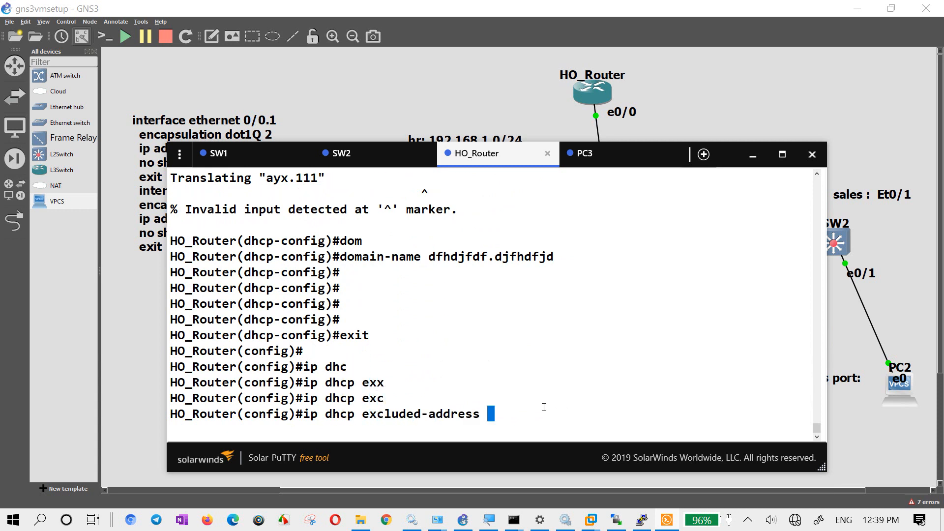
pyautogui.write('192.168.1.1')
pyautogui.press('Return')
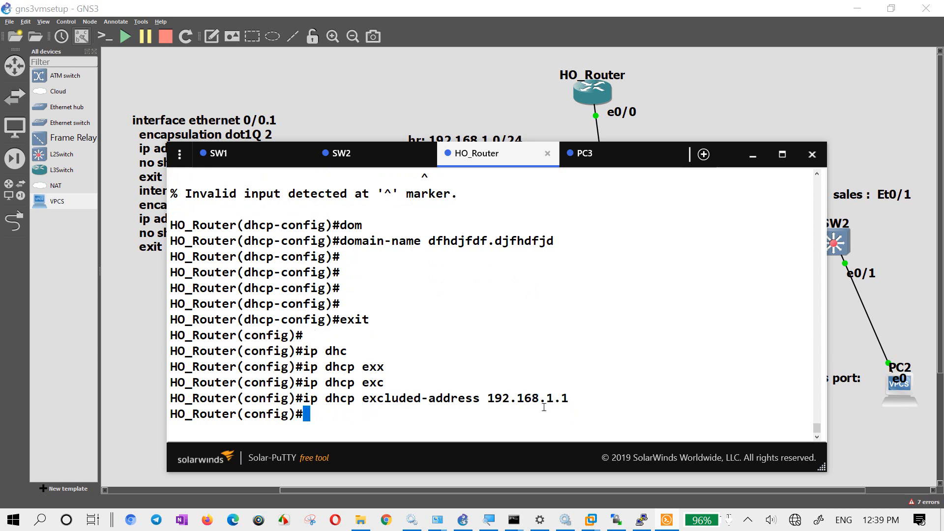
# - Exclude 192.168.2.1 from DHCP assignment on HO_Router as well
pyautogui.press('Up')
pyautogui.press('Left')
pyautogui.press('Left')
pyautogui.press('BackSpace')
pyautogui.write('2')
pyautogui.press('Return')
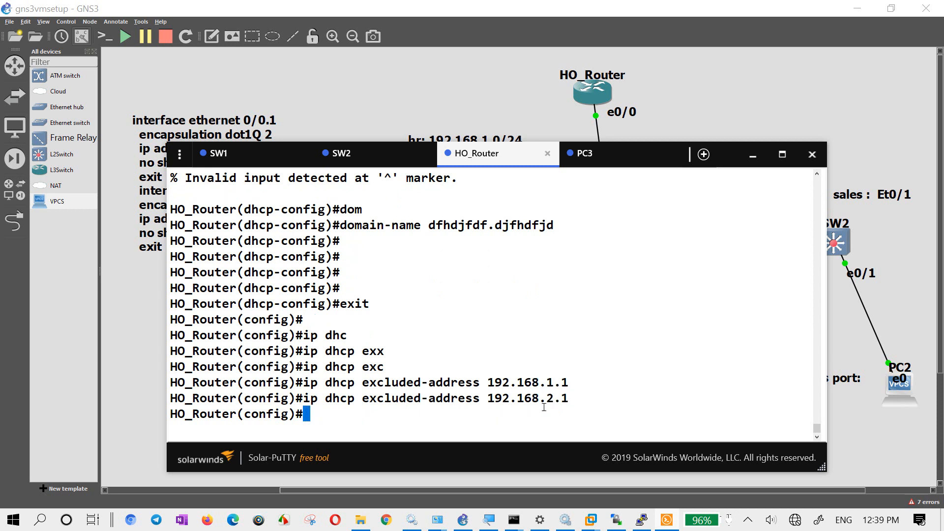
# - Display HO_Router's command history with do sh hist to review the DHCP commands entered
pyautogui.press('Up')
pyautogui.press('BackSpace')
pyautogui.press('BackSpace')
pyautogui.press('BackSpace')
pyautogui.press('BackSpace')
pyautogui.press('BackSpace')
pyautogui.press('BackSpace')
pyautogui.press('BackSpace')
pyautogui.press('BackSpace')
pyautogui.press('BackSpace')
pyautogui.press('BackSpace')
pyautogui.press('BackSpace')
pyautogui.press('BackSpace')
pyautogui.press('BackSpace')
pyautogui.press('BackSpace')
pyautogui.press('BackSpace')
pyautogui.press('BackSpace')
pyautogui.press('BackSpace')
pyautogui.press('BackSpace')
pyautogui.press('BackSpace')
pyautogui.press('BackSpace')
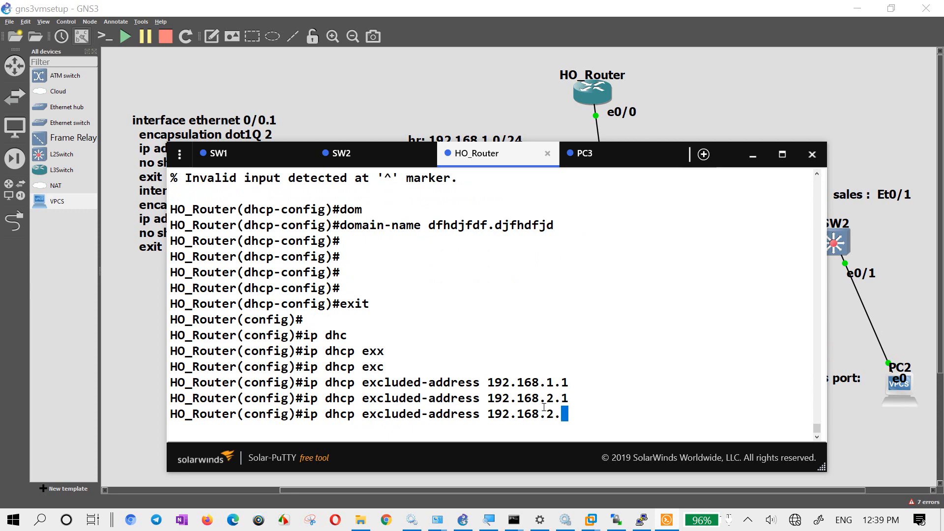
pyautogui.write('do sh hist')
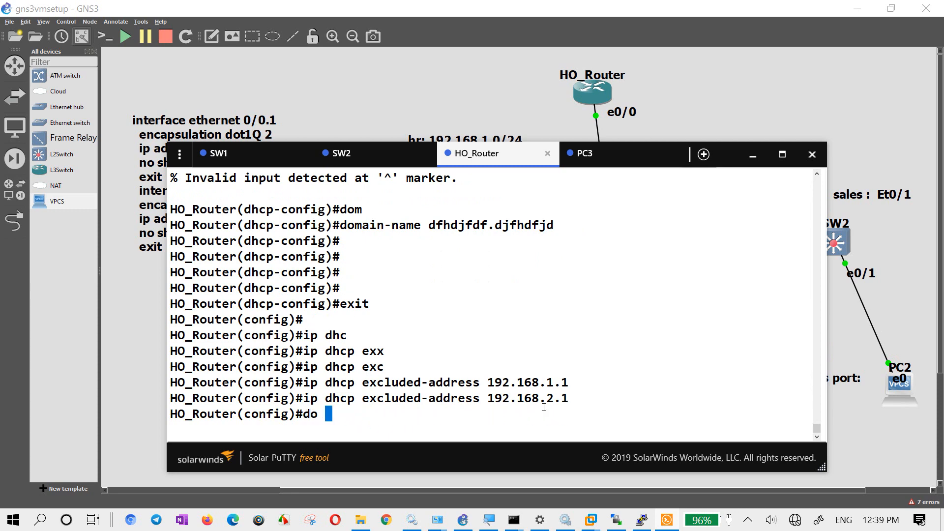
pyautogui.press('Return')
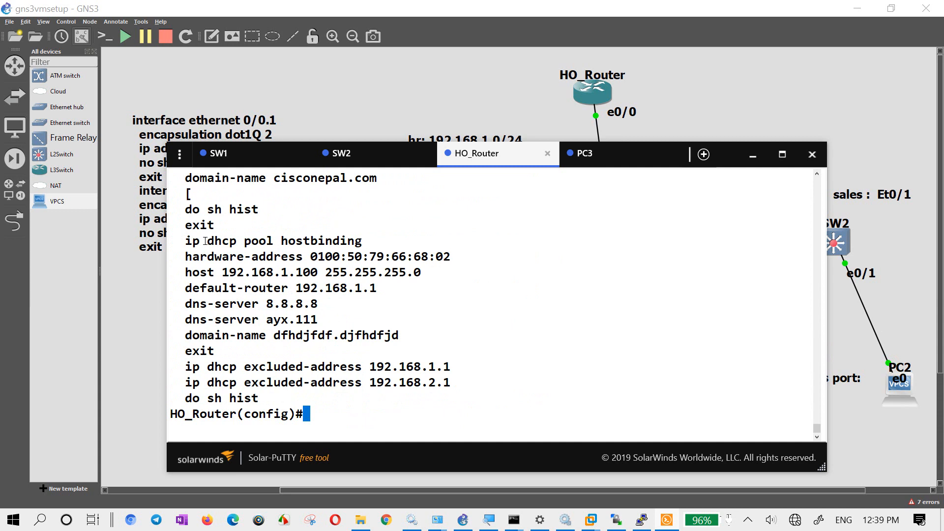
# - Exit global configuration mode on HO_Router and display its full running configuration with sh run
pyautogui.write('exit')
pyautogui.press('Return')
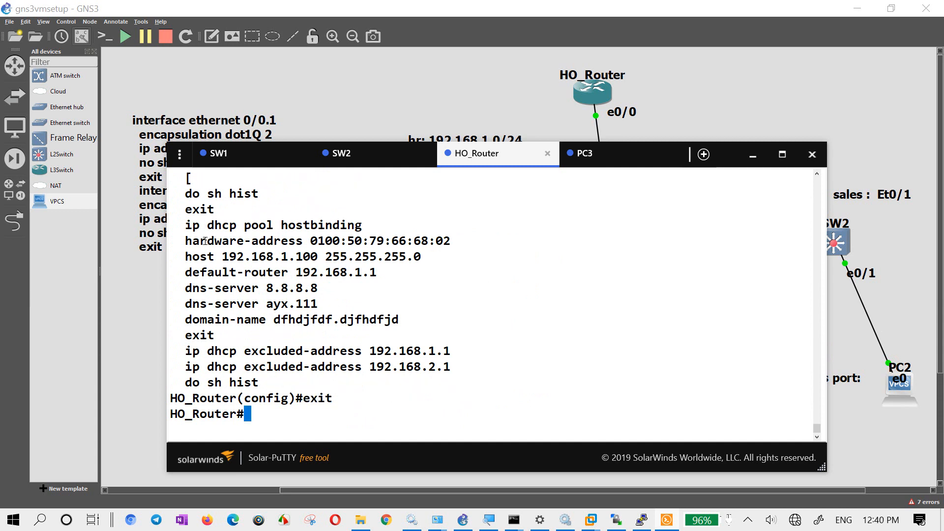
pyautogui.press('Return')
pyautogui.write('sh run')
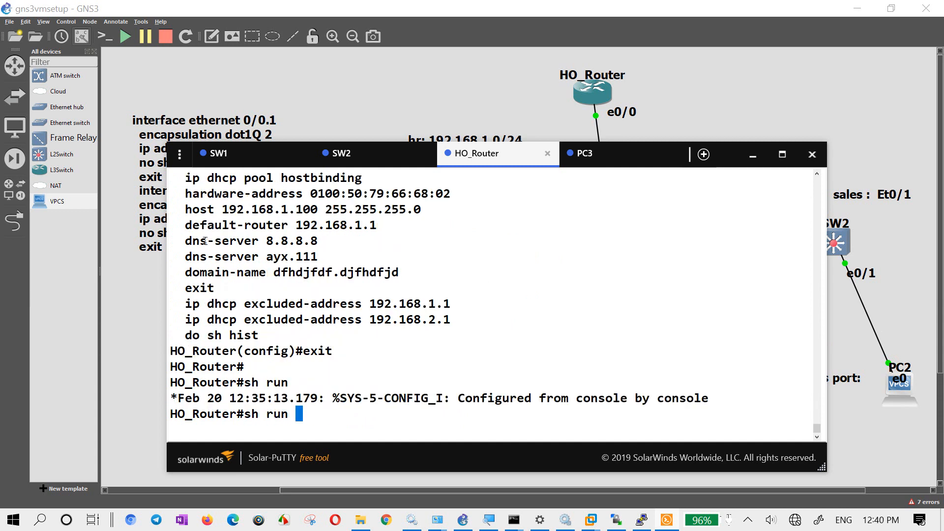
pyautogui.press('Return')
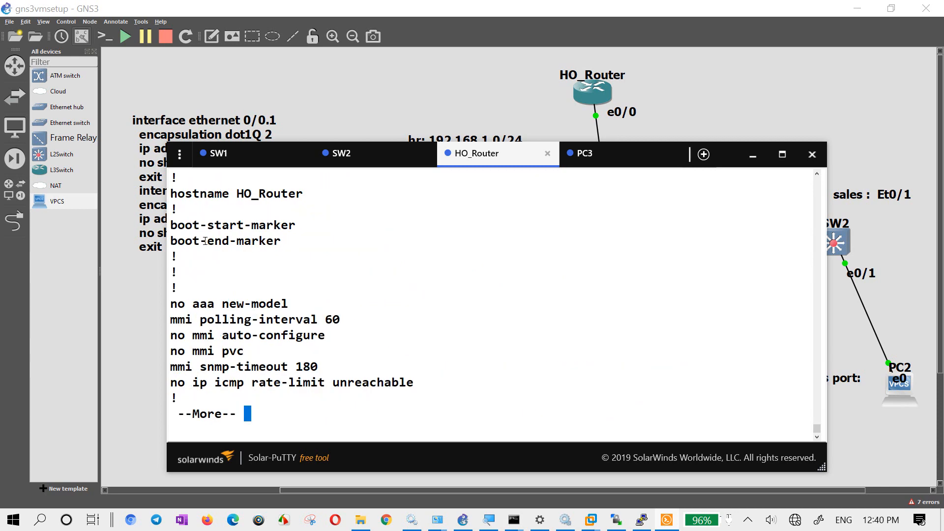
pyautogui.press('space')
pyautogui.press('space')
pyautogui.press('space')
pyautogui.press('space')
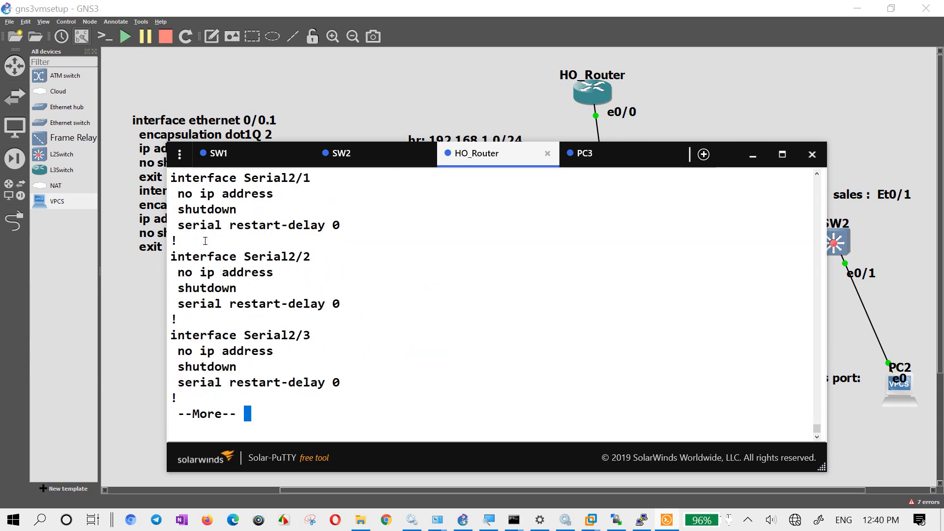
pyautogui.press('space')
# - Examine the Ethernet0/0.1 and Ethernet0/0.2 subinterface settings in the running configuration against the note in the topology
pyautogui.scroll(15, 276, 382)
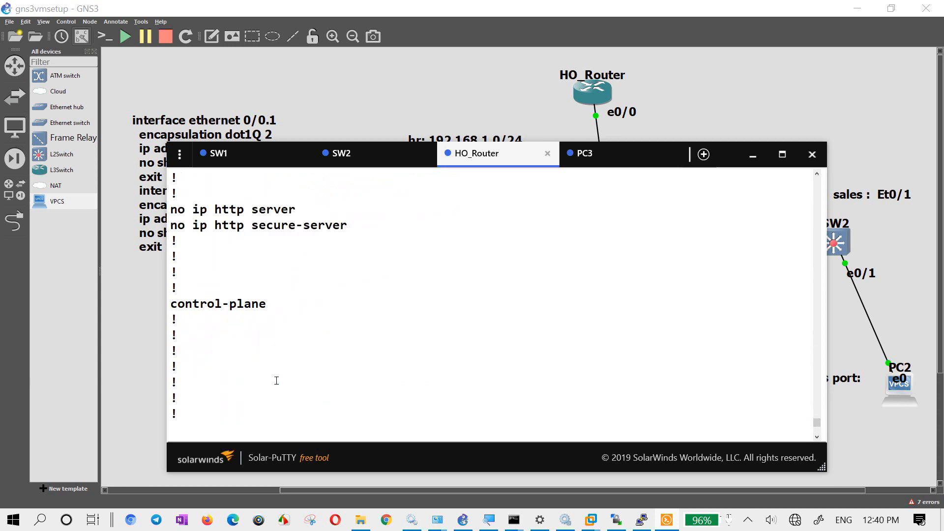
pyautogui.scroll(10, 276, 381)
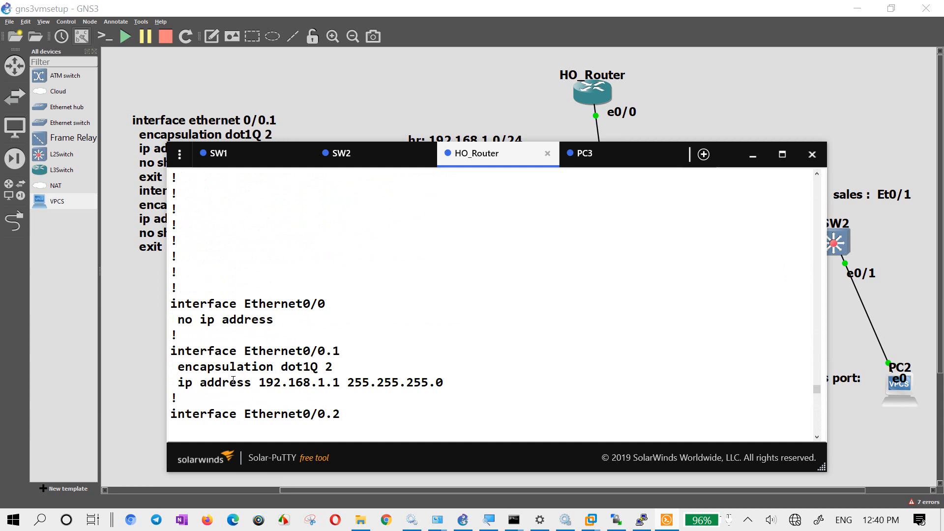
pyautogui.scroll(-3, 232, 371)
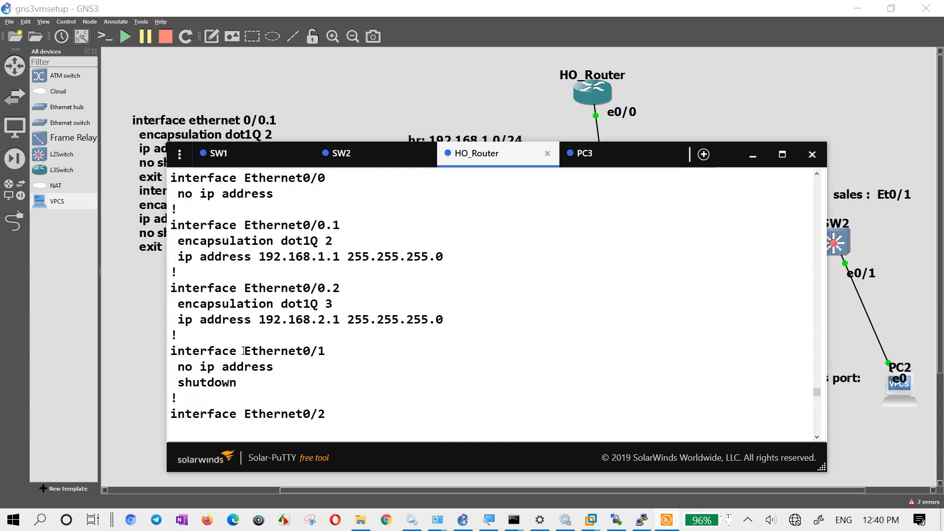
pyautogui.moveTo(457, 319); pyautogui.dragTo(171, 225)
pyautogui.click(132, 302)
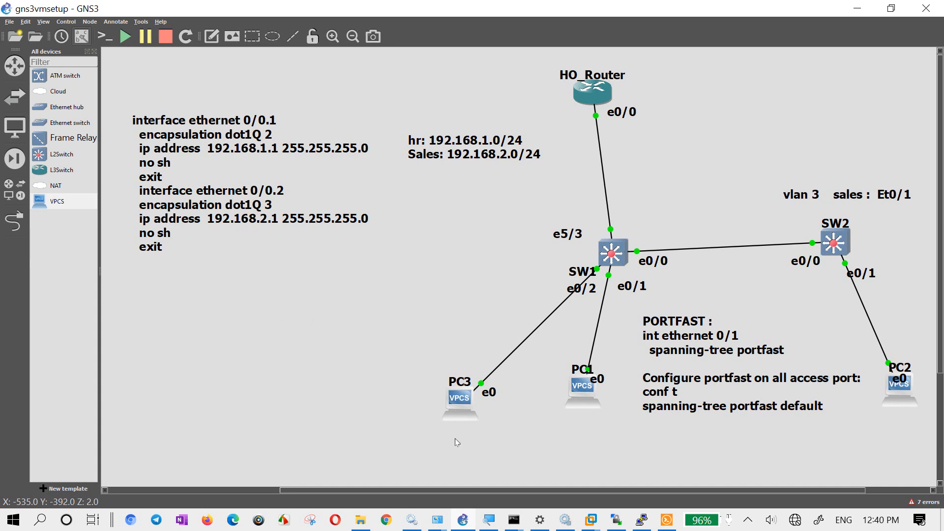
pyautogui.click(667, 521)
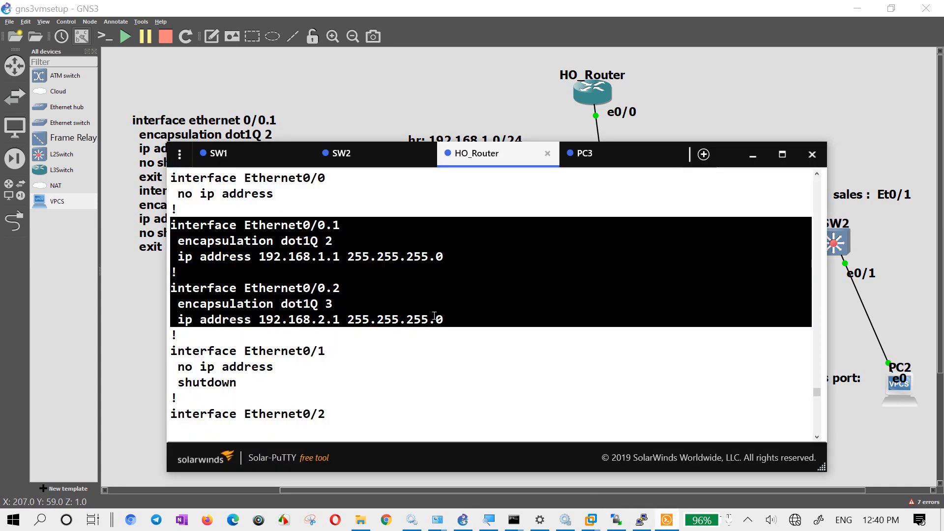
# - Copy the DHCP excluded addresses and the HR, SALES and hostbinding pool definitions from HO_Router's running configuration
pyautogui.scroll(10, 435, 315)
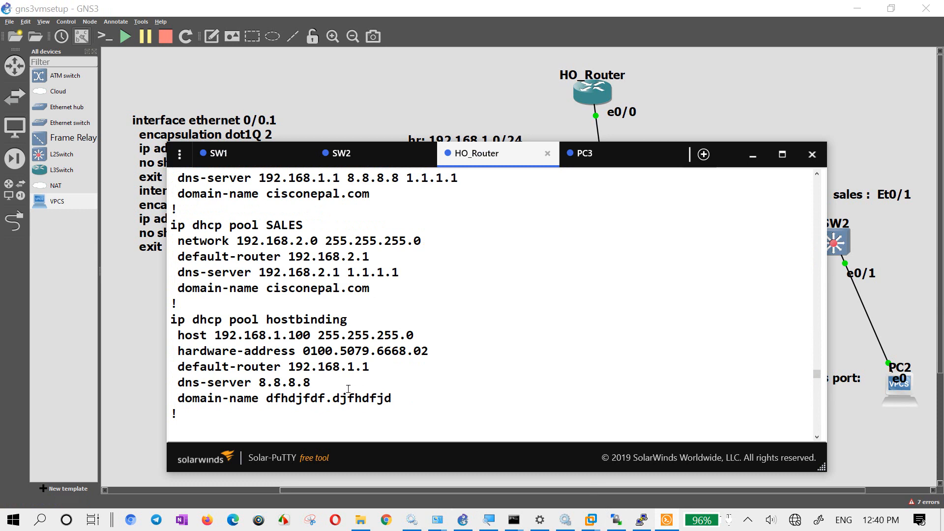
pyautogui.moveTo(316, 381); pyautogui.dragTo(244, 306)
pyautogui.moveTo(303, 351); pyautogui.dragTo(170, 214)
pyautogui.scroll(3, 260, 291)
# - Switch to the GNS3 workspace and add a note containing the copied DHCP configuration below the subinterface note
pyautogui.click(184, 76)
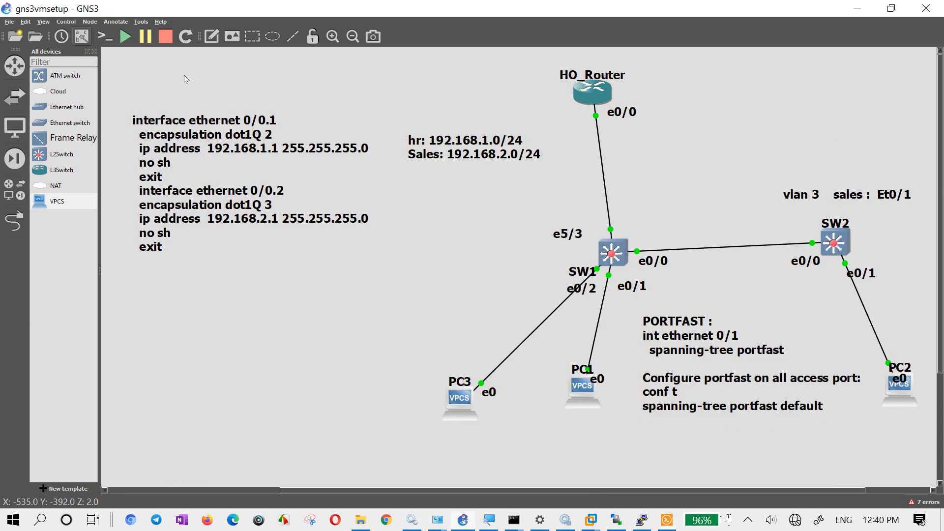
pyautogui.click(210, 38)
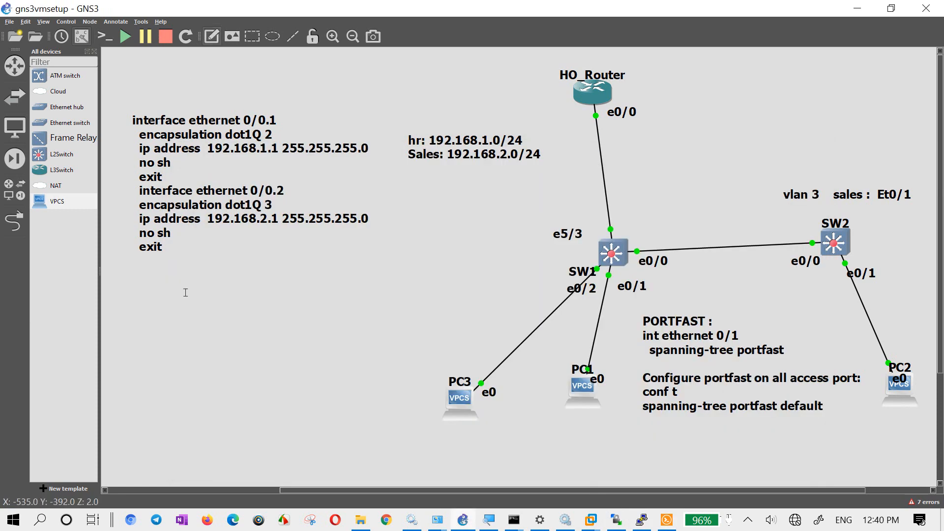
pyautogui.click(206, 347)
pyautogui.write('ip dhcp excluded-address 192.168.1.1 ip dhcp excluded-address 192.168.2.1 ! ip dhcp pool HR  network 192.168.1.0 255.255.255.0  default-router 192.168.1.1  dns-server 192.168.1.1 8.8.8.8 1.1.1.1  domain-name cisconepal.com ! ip dhcp pool SALES  network 192.168.2.0 255.255.255.0  default-router 192.168.2.1  dns-server 192.168.2.1 1.1.1.1  domain-name cisconepal.com ! ip dhcp pool hostbinding  host 192.168.1.100 255.255.255.0  hardware-address 0100.5079.6668.02  default-router 192.168.1.1  dns-server 8.8.8.8')
pyautogui.moveTo(319, 299); pyautogui.dragTo(282, 193)
pyautogui.click(546, 355)
pyautogui.scroll(2, 546, 355)
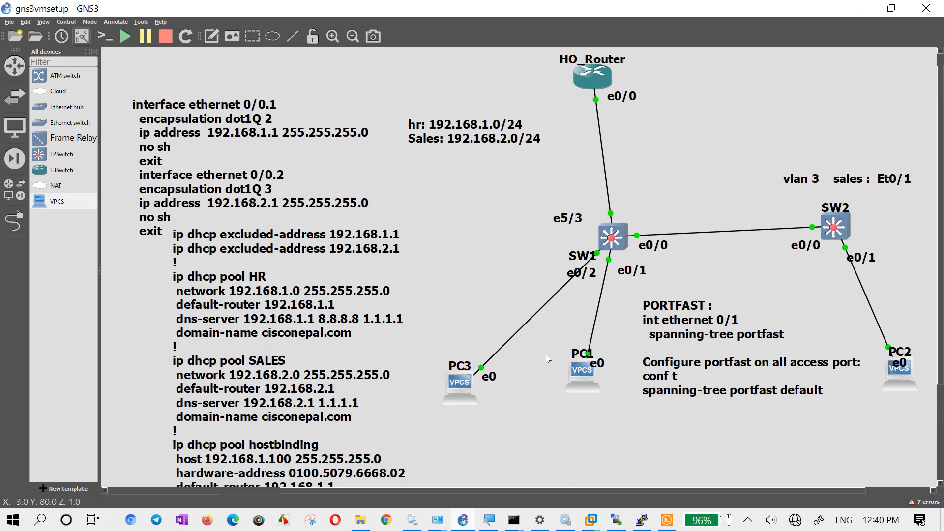
# - Move the subinterface note and the DHCP configuration note upward so the DHCP pool text fits in the workspace
pyautogui.moveTo(159, 187); pyautogui.dragTo(151, 150)
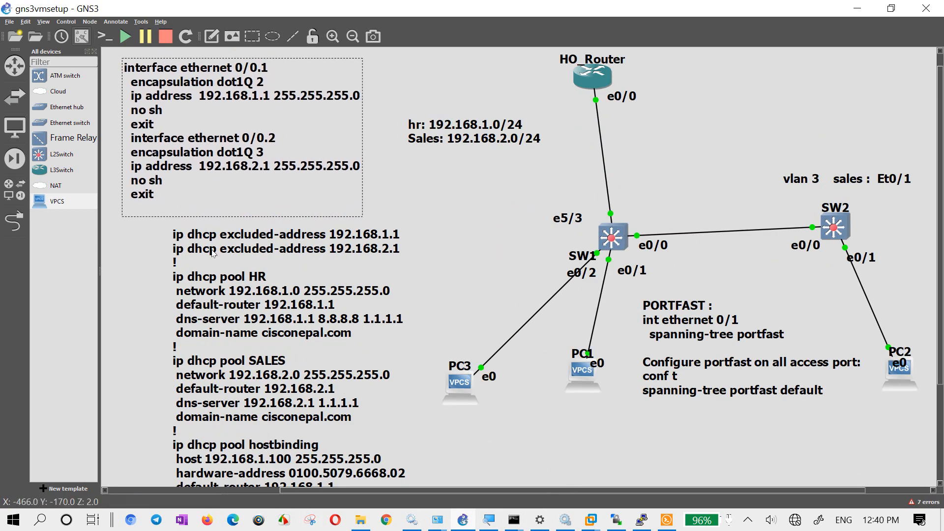
pyautogui.moveTo(213, 253); pyautogui.dragTo(201, 233)
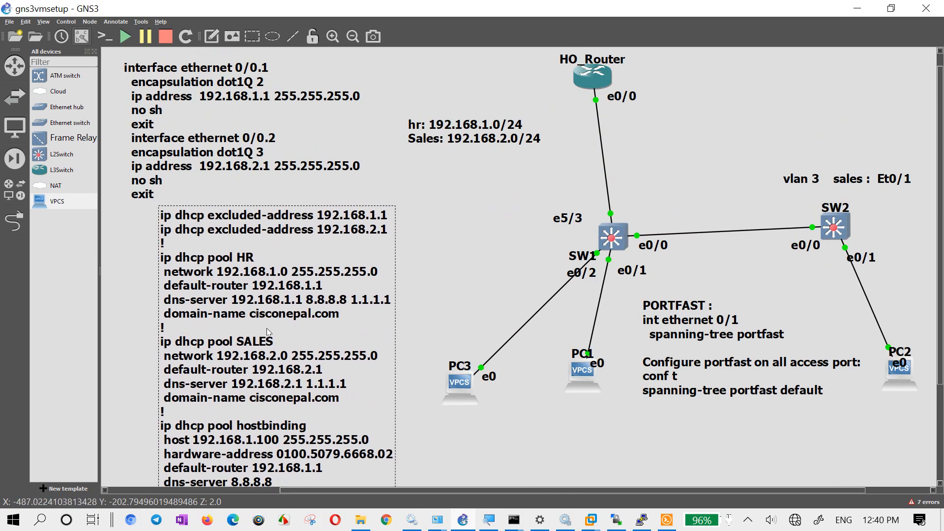
pyautogui.moveTo(268, 332); pyautogui.dragTo(276, 310)
pyautogui.click(465, 270)
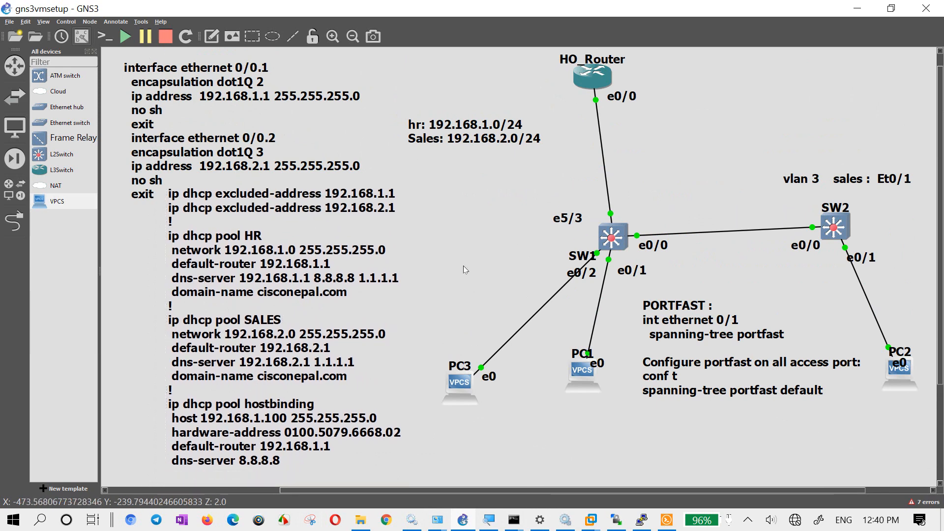
# - Open PC3's console and request an IP address with the dhcp command
pyautogui.rightClick(463, 386)
pyautogui.click(487, 80)
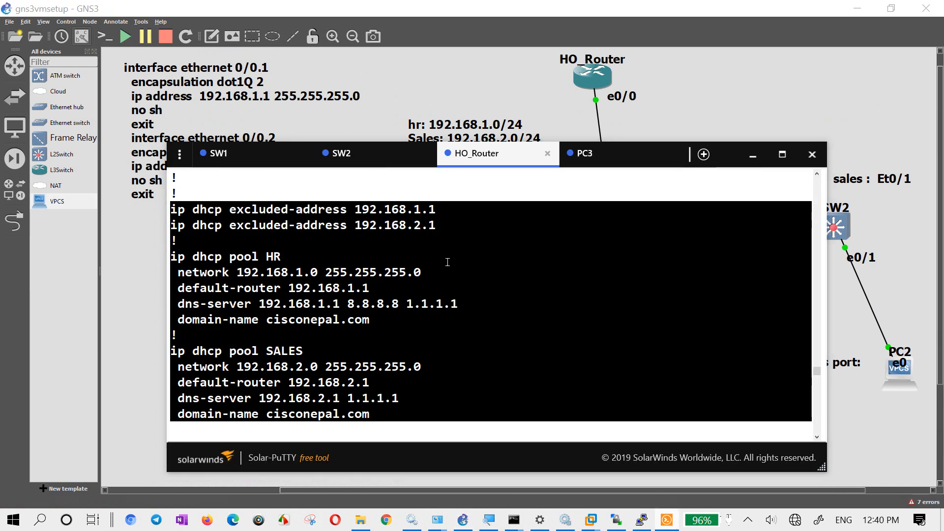
pyautogui.click(585, 153)
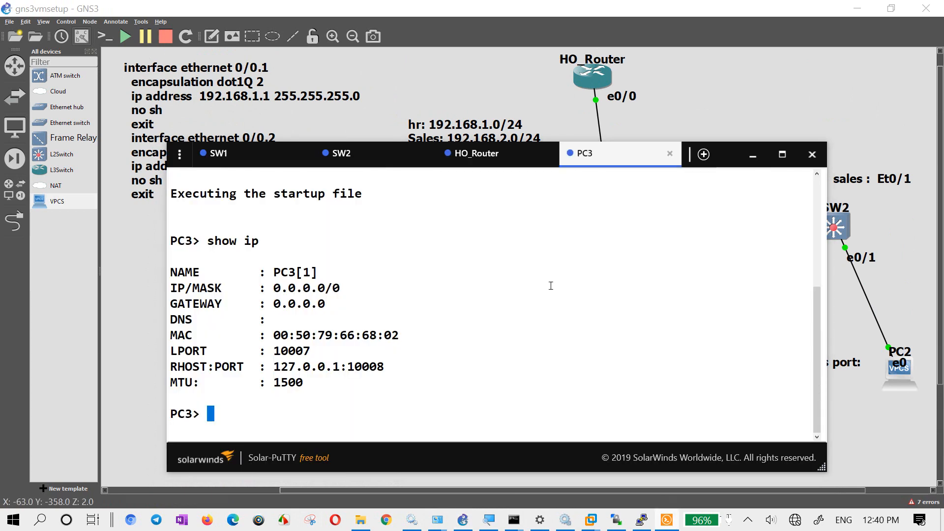
pyautogui.write('dhcp')
pyautogui.press('Return')
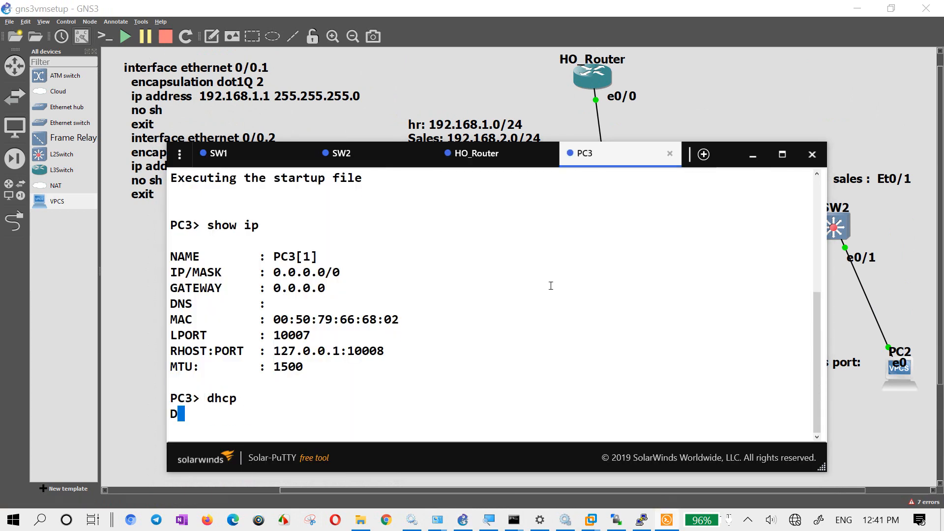
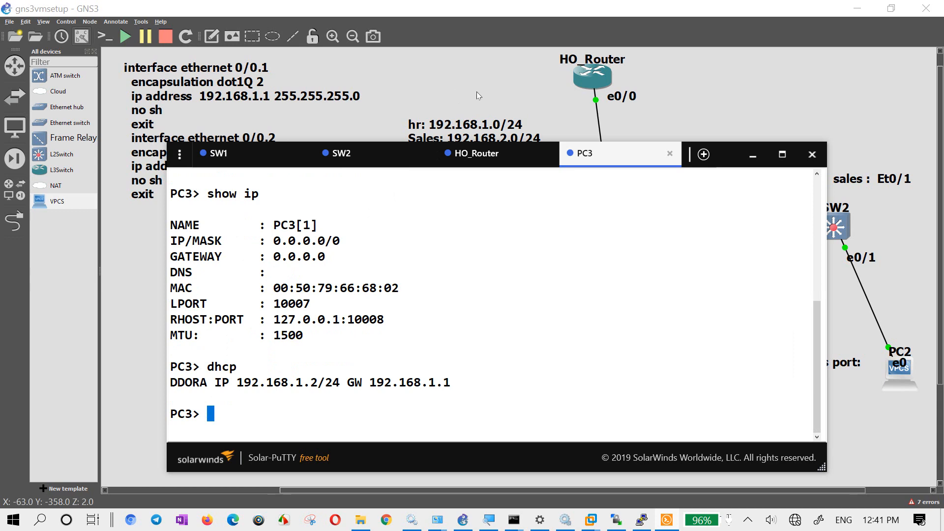
# - Display the DHCP bindings on HO_Router with show ip dhcp binding
pyautogui.click(480, 159)
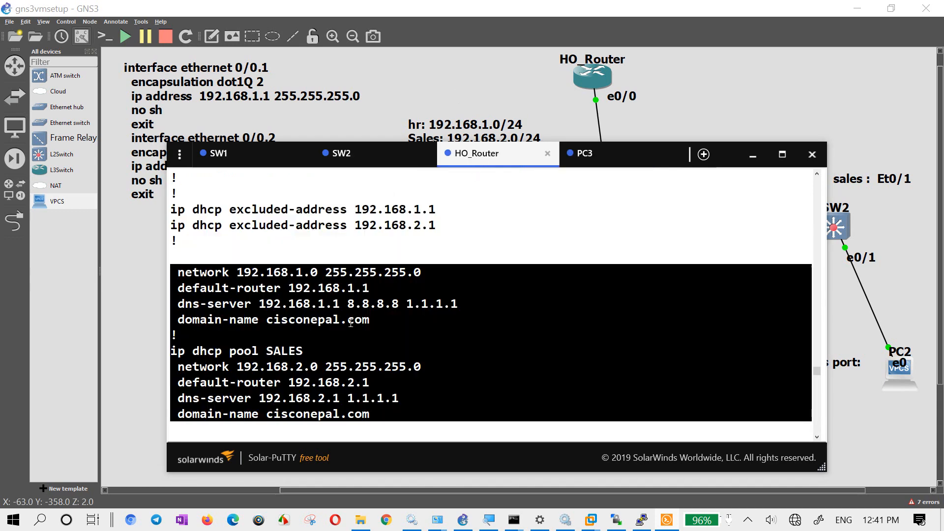
pyautogui.write('sh ip dh')
pyautogui.press('Tab')
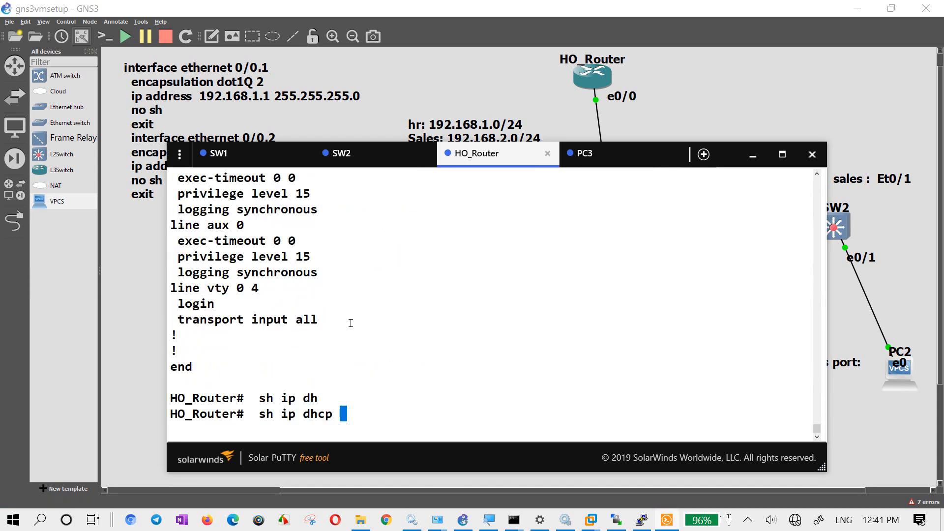
pyautogui.write('bind')
pyautogui.press('Tab')
pyautogui.press('Return')
pyautogui.press('Return')
pyautogui.press('Return')
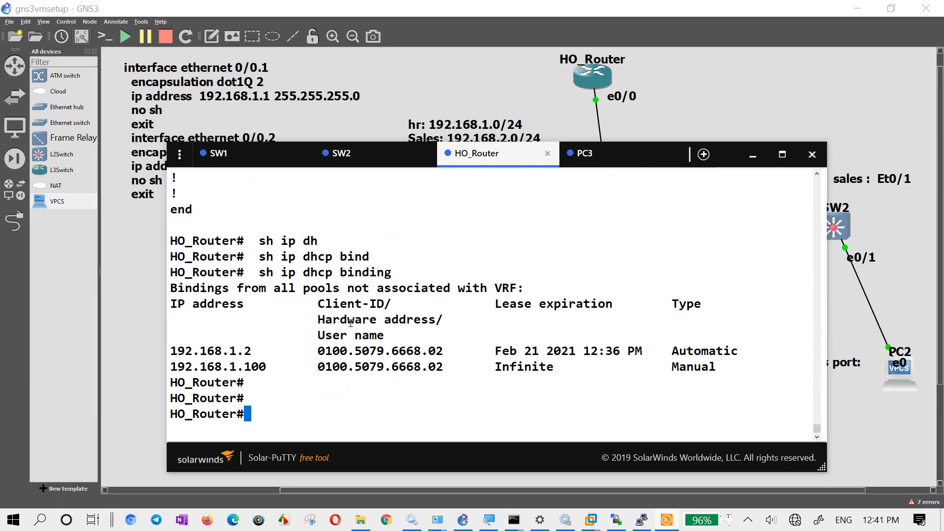
# - Clear all automatic DHCP bindings on HO_Router with clear ip dhcp binding *
pyautogui.write('cle')
pyautogui.press('Tab')
pyautogui.write('ip dh')
pyautogui.press('Tab')
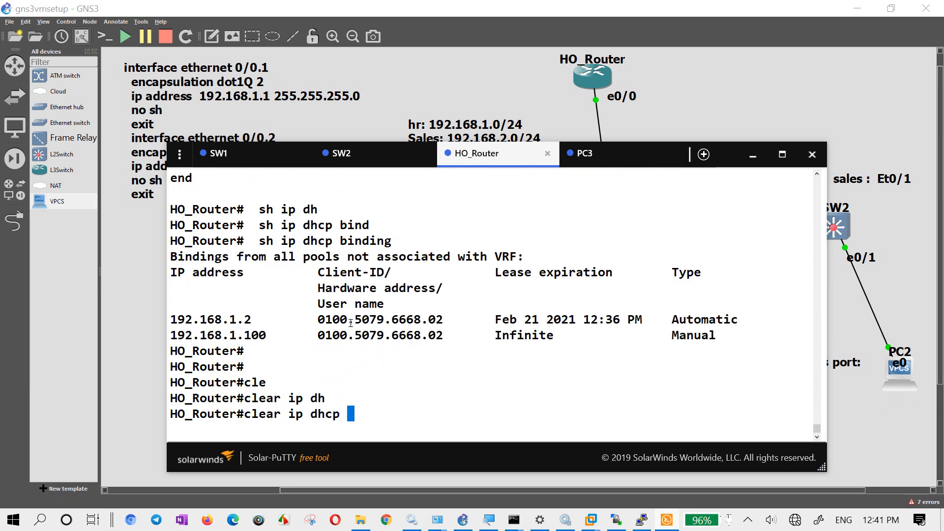
pyautogui.write('bind')
pyautogui.press('Tab')
pyautogui.write('*')
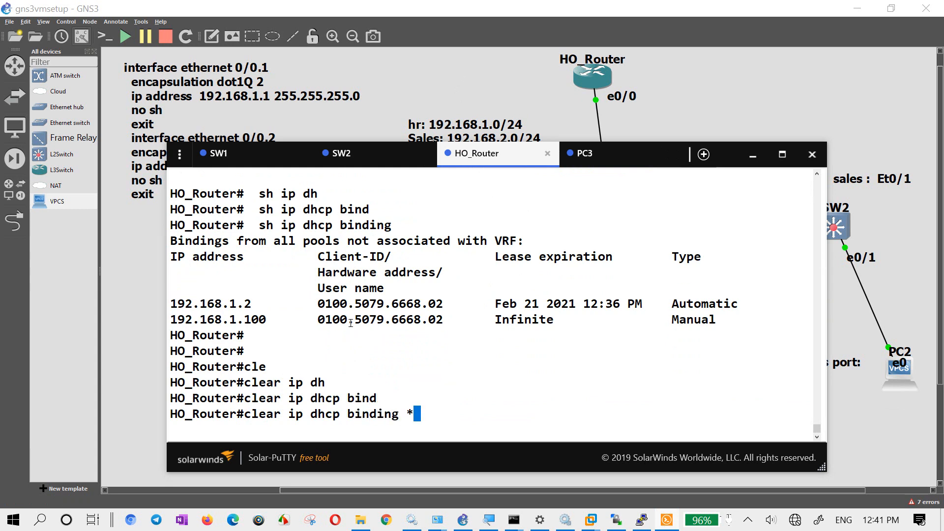
pyautogui.press('Return')
pyautogui.press('Return')
pyautogui.press('Return')
# - Repeat the clearing of all automatic DHCP bindings three more times on HO_Router
pyautogui.press('Up')
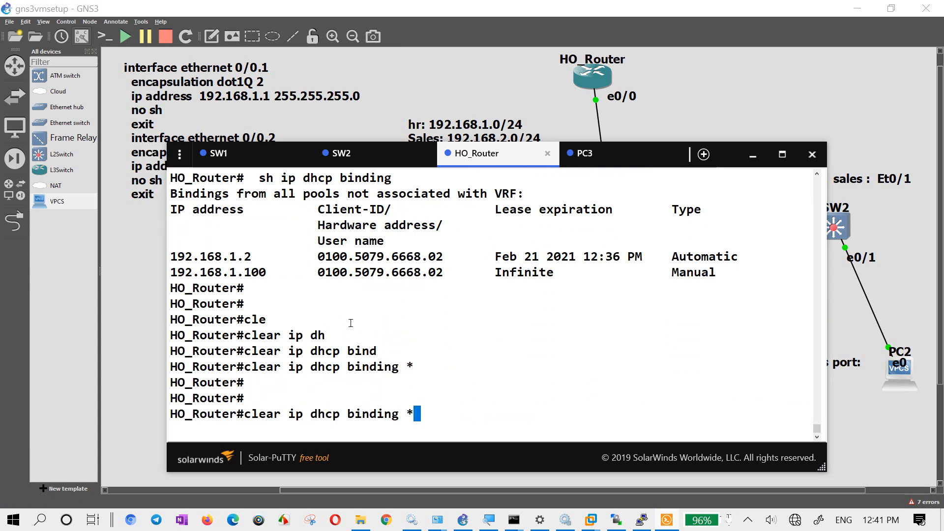
pyautogui.press('Return')
pyautogui.press('Up')
pyautogui.press('Return')
pyautogui.write('\\')
pyautogui.press('BackSpace')
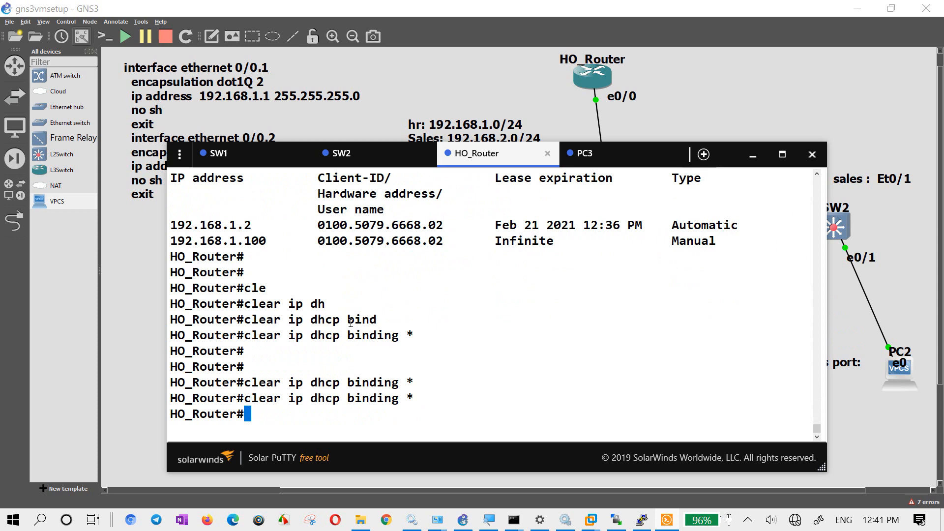
pyautogui.press('Up')
pyautogui.press('Return')
pyautogui.press('Return')
pyautogui.press('Return')
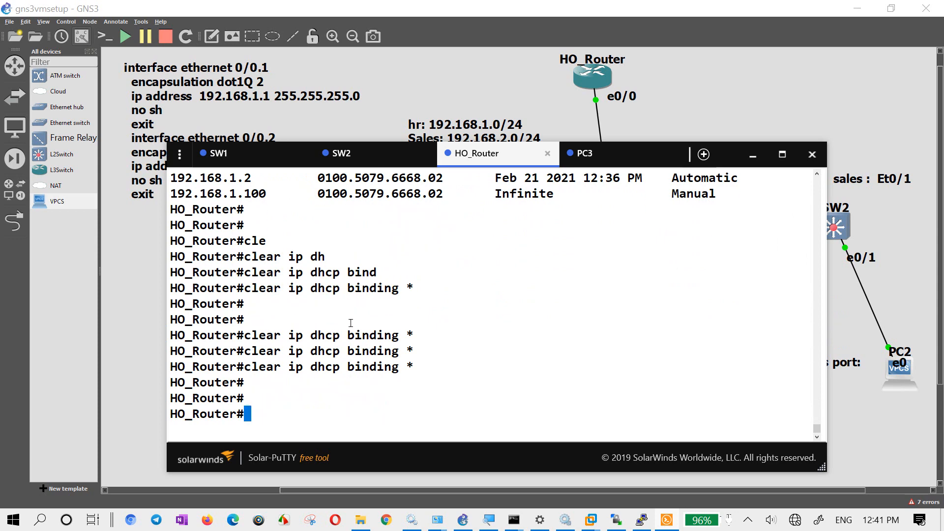
# - Open PC2's console from the topology and request an IP address with the dhcp command
pyautogui.click(801, 57)
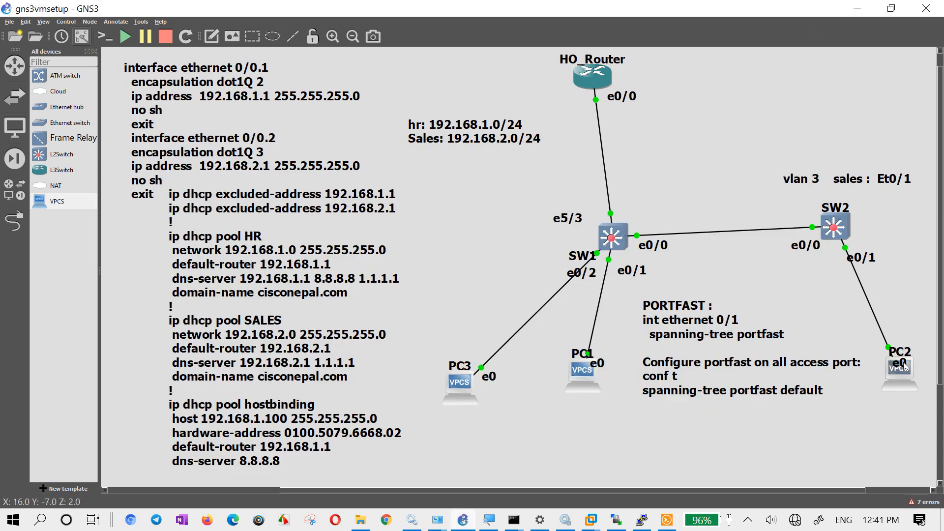
pyautogui.rightClick(904, 379)
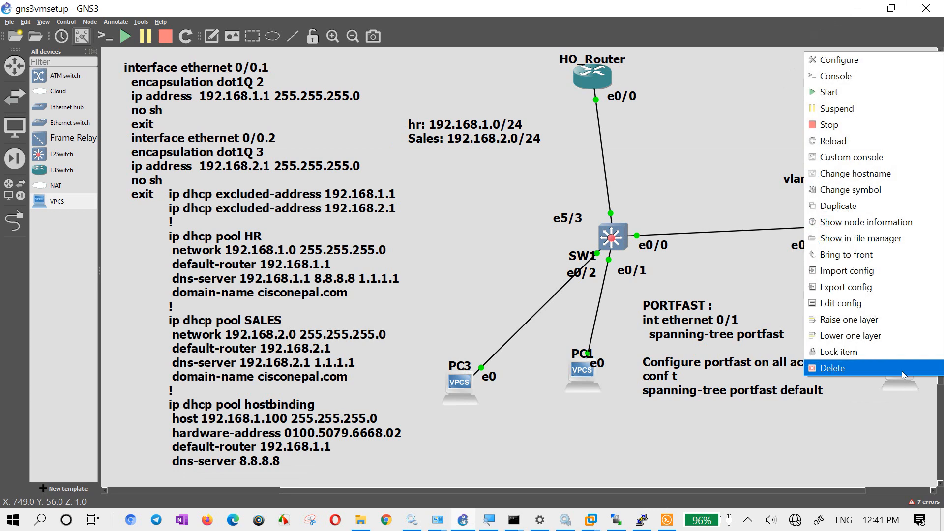
pyautogui.click(881, 83)
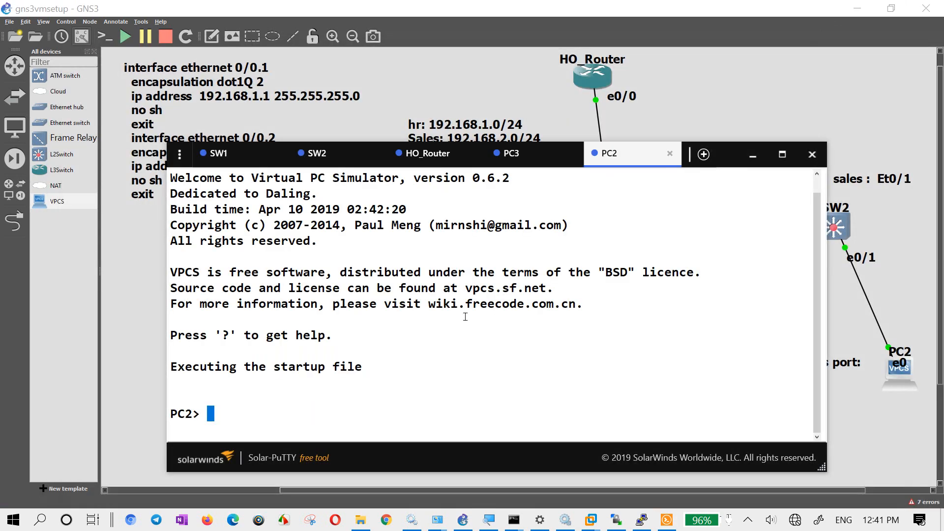
pyautogui.write('dhcp')
pyautogui.press('Return')
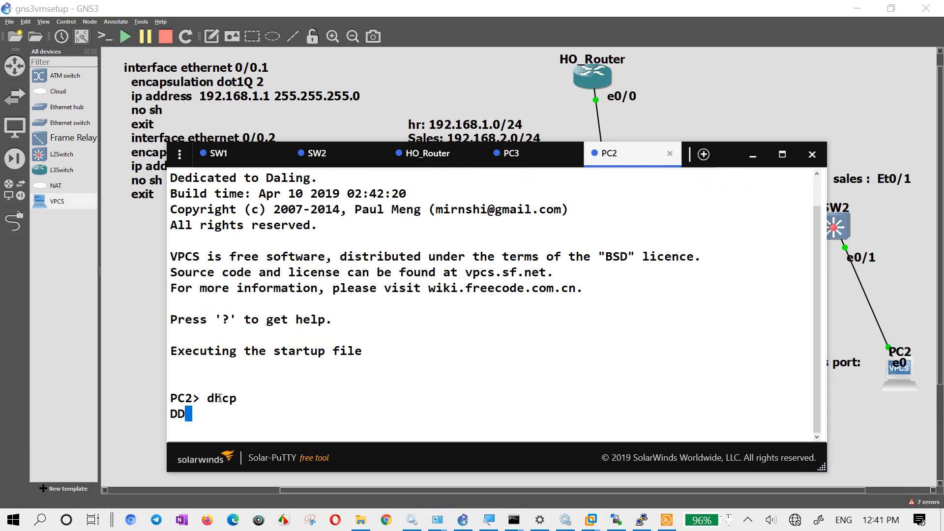
# - Return to HO_Router's console and list the arguments available for clear ip dhcp binding
pyautogui.click(521, 166)
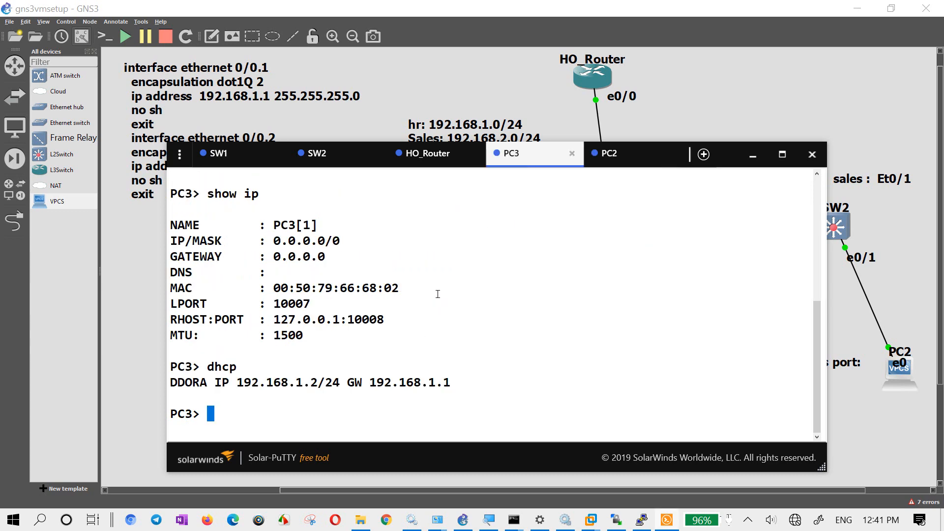
pyautogui.click(442, 161)
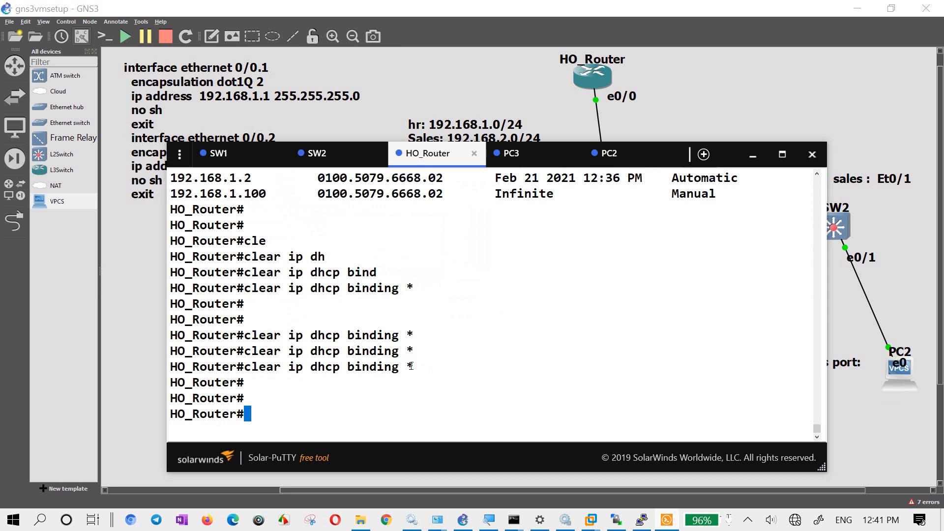
pyautogui.press('Up')
pyautogui.press('BackSpace')
pyautogui.press('BackSpace')
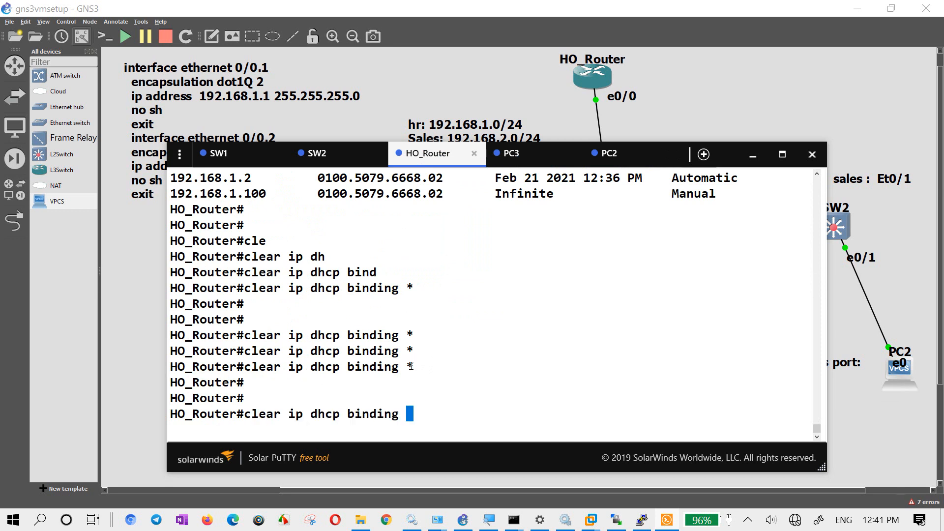
pyautogui.write('?')
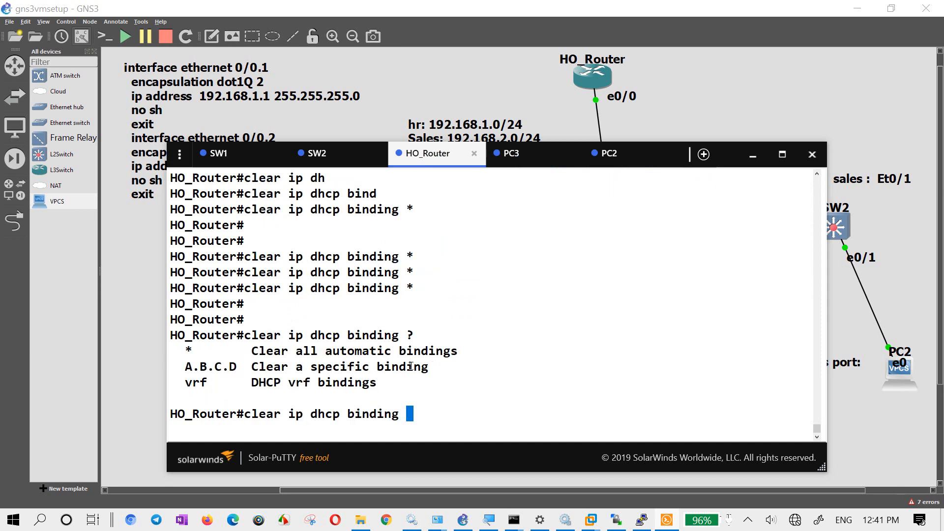
pyautogui.write('192.168.1.100')
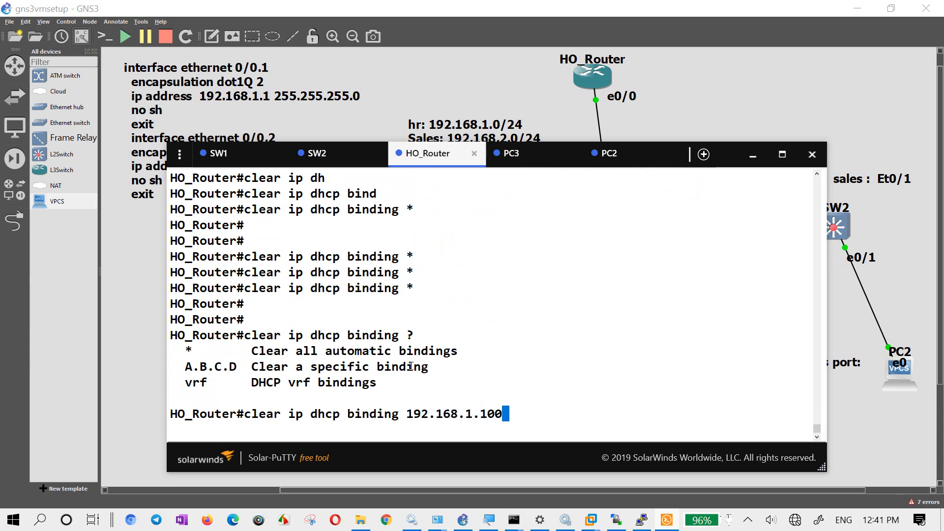
# - Try to clear the specific DHCP binding 192.168.1.100 on HO_Router
pyautogui.press('Return')
pyautogui.press('Return')
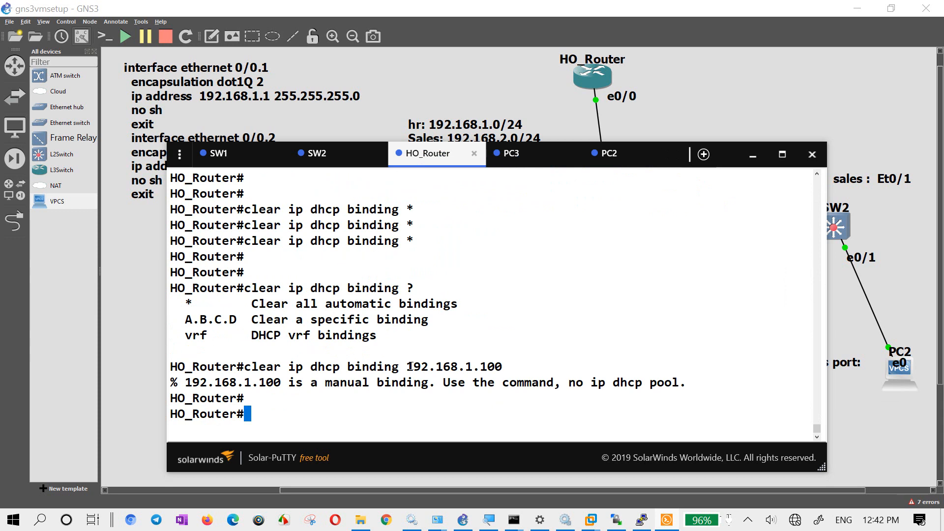
pyautogui.press('Return')
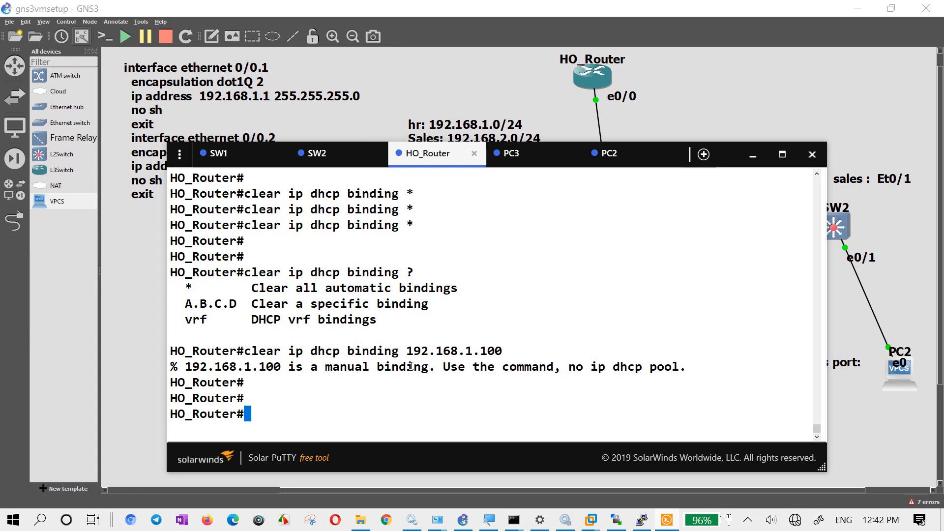
# - Clear all automatic DHCP bindings on HO_Router again, using * instead of a specific address
pyautogui.press('Up')
pyautogui.press('BackSpace')
pyautogui.press('BackSpace')
pyautogui.press('BackSpace')
pyautogui.press('BackSpace')
pyautogui.press('BackSpace')
pyautogui.press('BackSpace')
pyautogui.press('BackSpace')
pyautogui.press('BackSpace')
pyautogui.press('BackSpace')
pyautogui.press('BackSpace')
pyautogui.press('BackSpace')
pyautogui.press('BackSpace')
pyautogui.press('BackSpace')
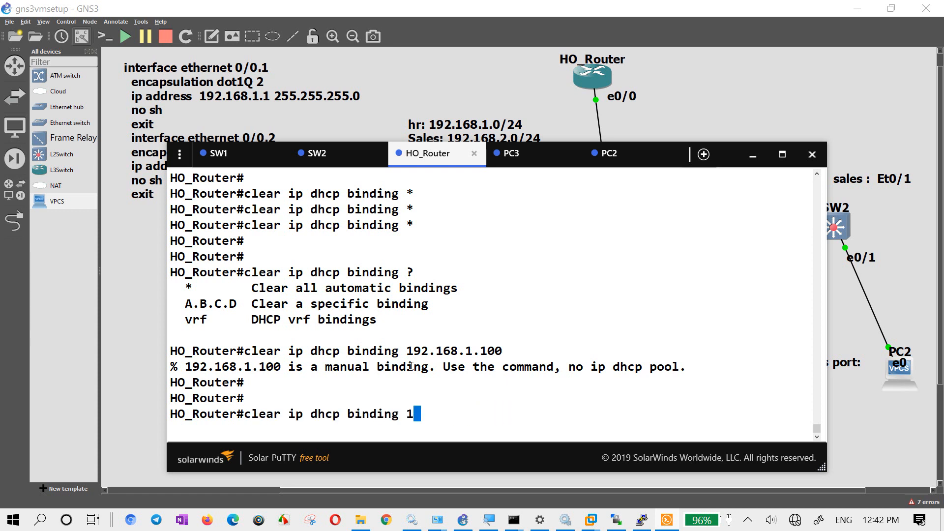
pyautogui.write('*')
pyautogui.press('Return')
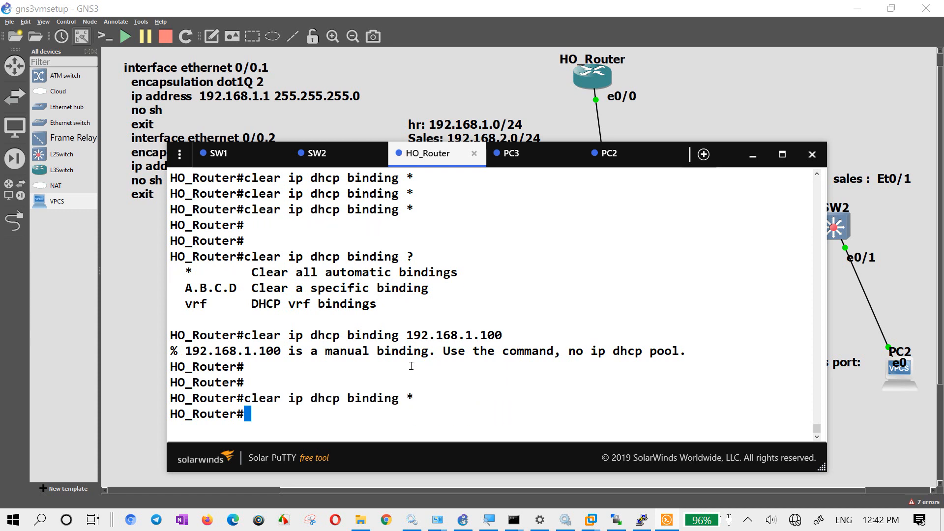
# - List the arguments of clear ip arp on HO_Router and try to clear all ARP entries with *
pyautogui.write('cl')
pyautogui.press('Tab')
pyautogui.write('e')
pyautogui.press('Tab')
pyautogui.write('ip ar')
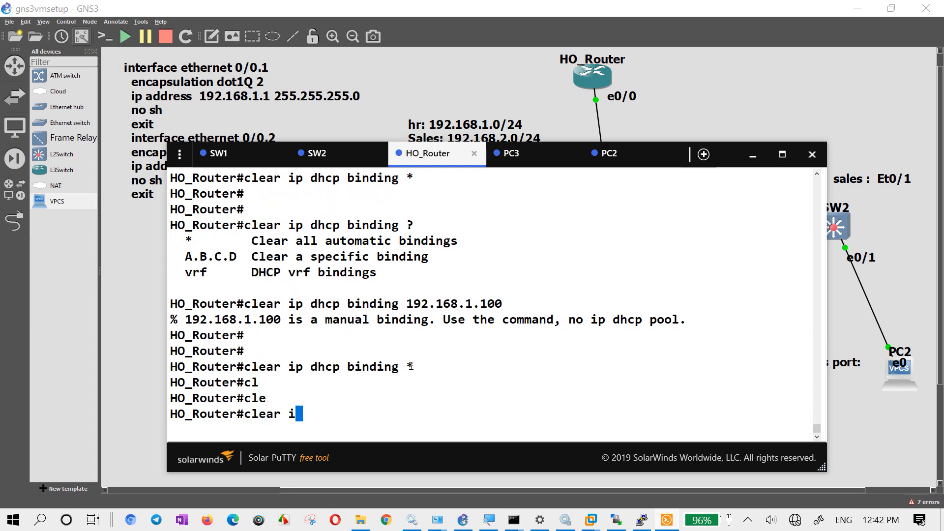
pyautogui.press('Tab')
pyautogui.write('?')
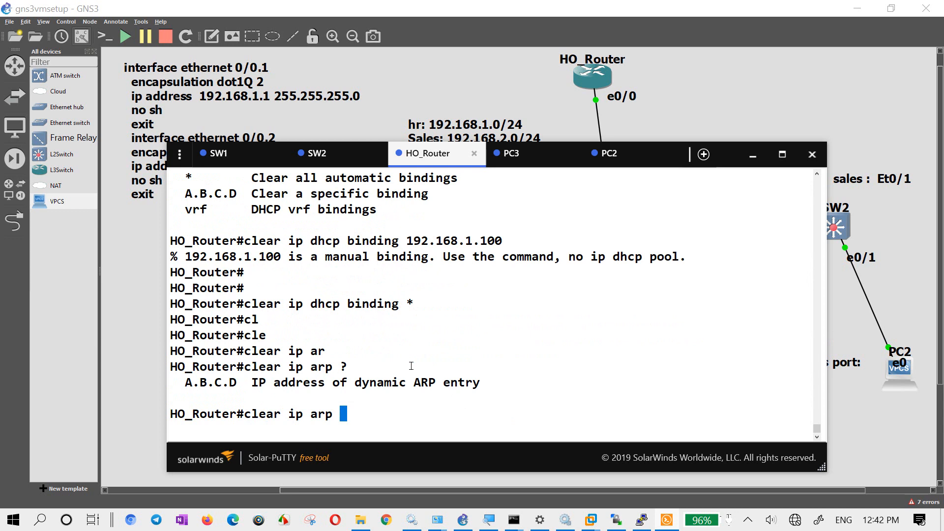
pyautogui.write('?')
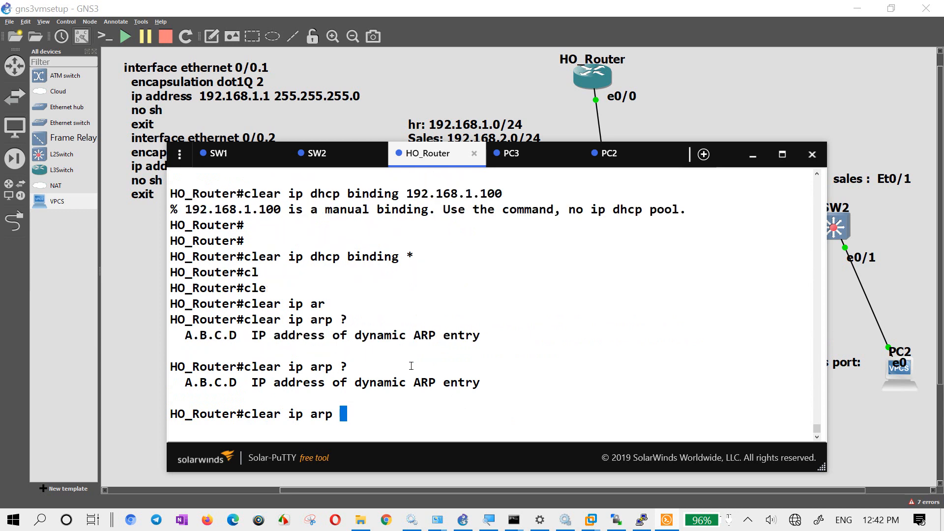
pyautogui.write('*')
pyautogui.press('Return')
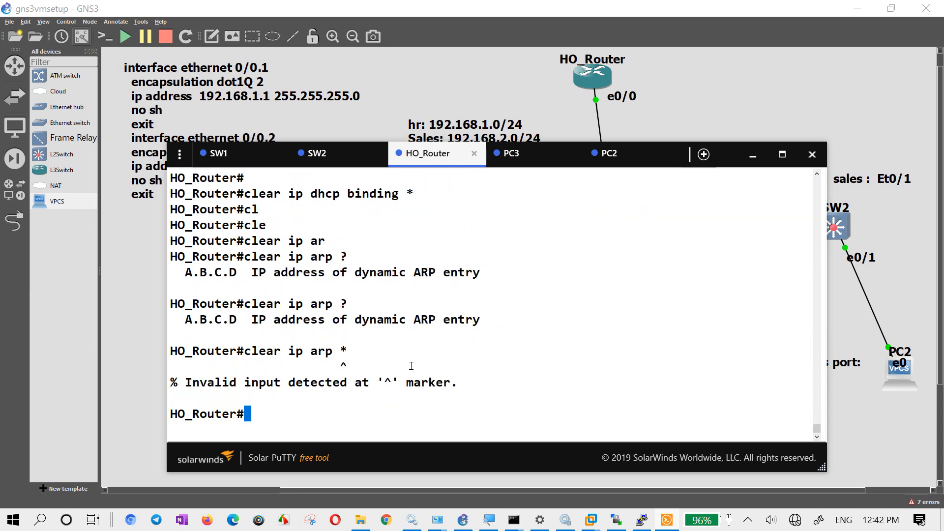
# - Clear the ARP entry for 192.168.1.100 on HO_Router
pyautogui.press('Up')
pyautogui.press('BackSpace')
pyautogui.write('1')
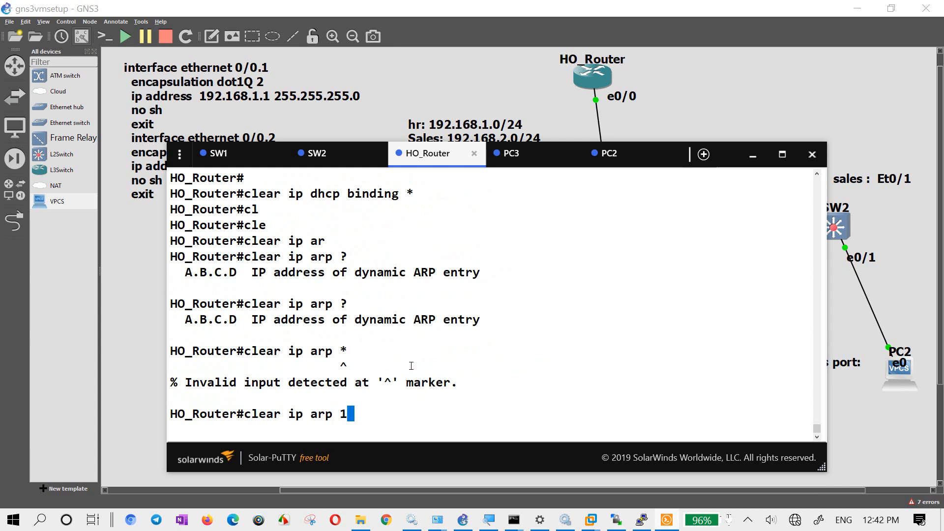
pyautogui.write('92.168.1.')
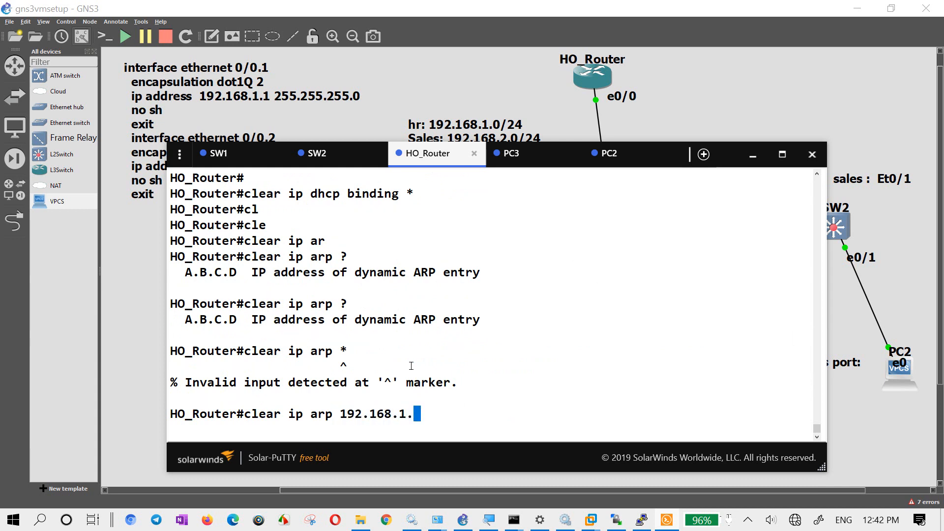
pyautogui.write('100')
pyautogui.press('Return')
# - Clear the ARP entry for 192.168.1.2 on HO_Router
pyautogui.press('Up')
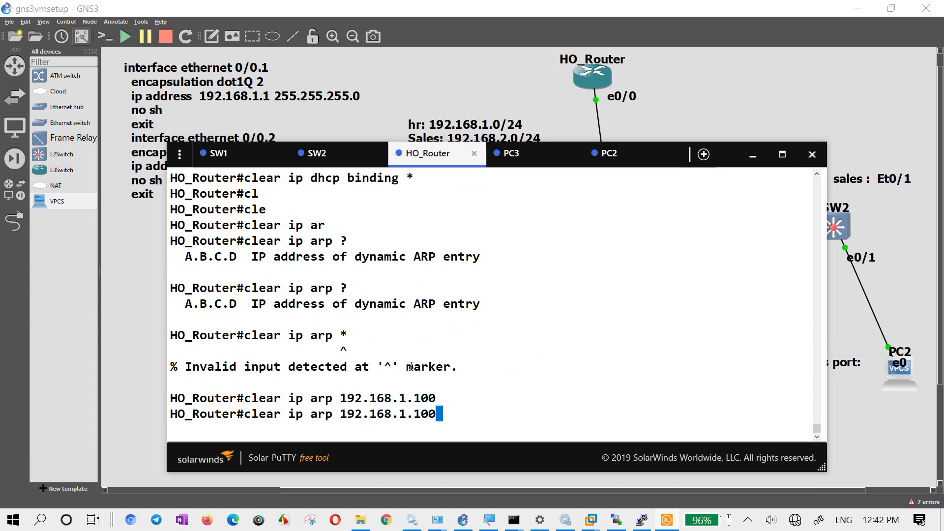
pyautogui.press('BackSpace')
pyautogui.press('BackSpace')
pyautogui.press('BackSpace')
pyautogui.write('2')
pyautogui.press('Return')
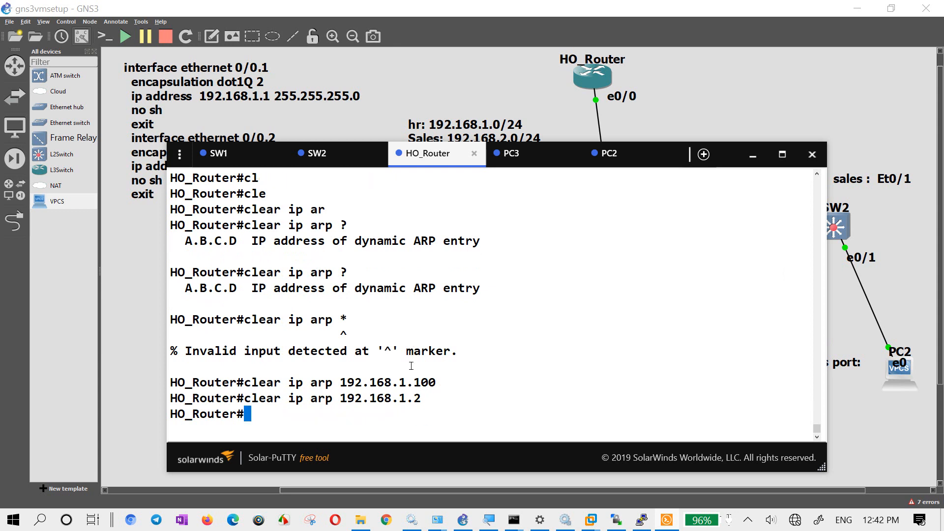
# - Display HO_Router's ARP table three times with sh ip arp and check the listed addresses and ages
pyautogui.write('sh ip arp')
pyautogui.press('Return')
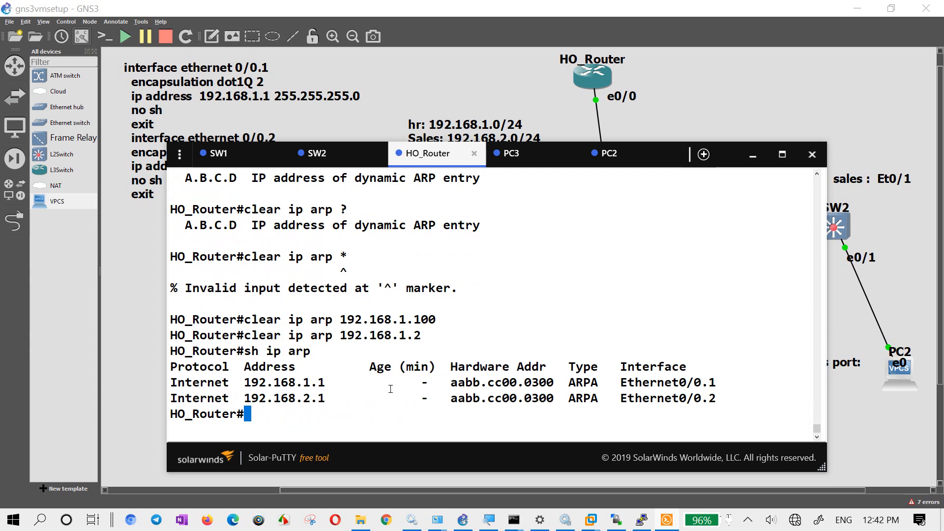
pyautogui.moveTo(407, 383); pyautogui.dragTo(432, 402)
pyautogui.click(421, 330)
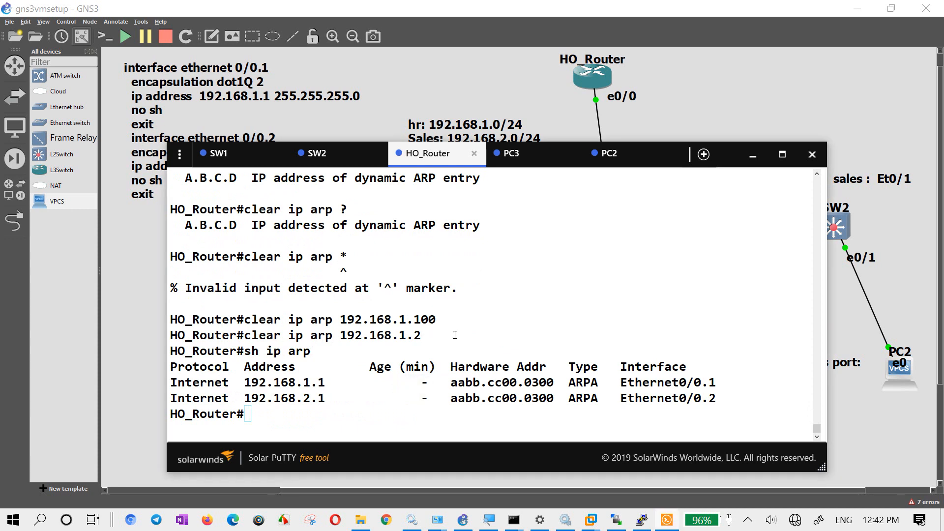
pyautogui.write('sh ip arp')
pyautogui.press('Return')
pyautogui.write('sh ip arp')
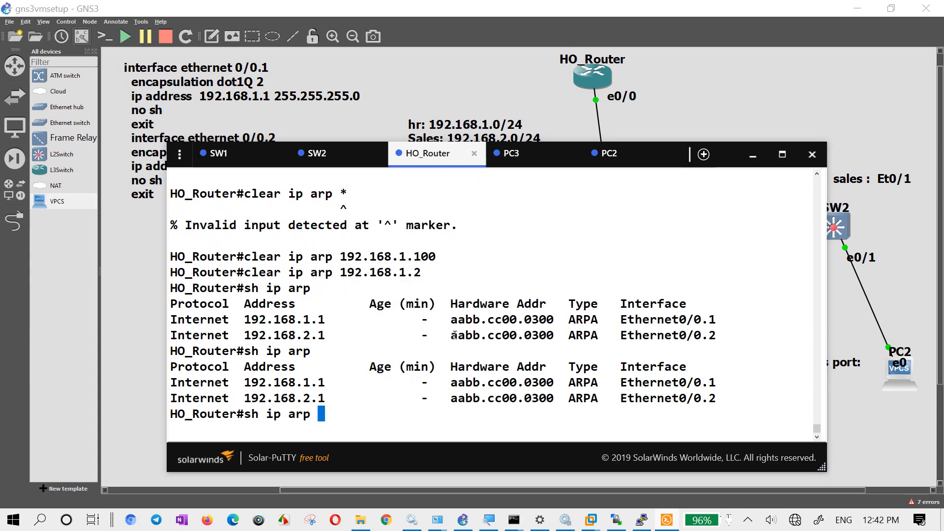
pyautogui.press('Return')
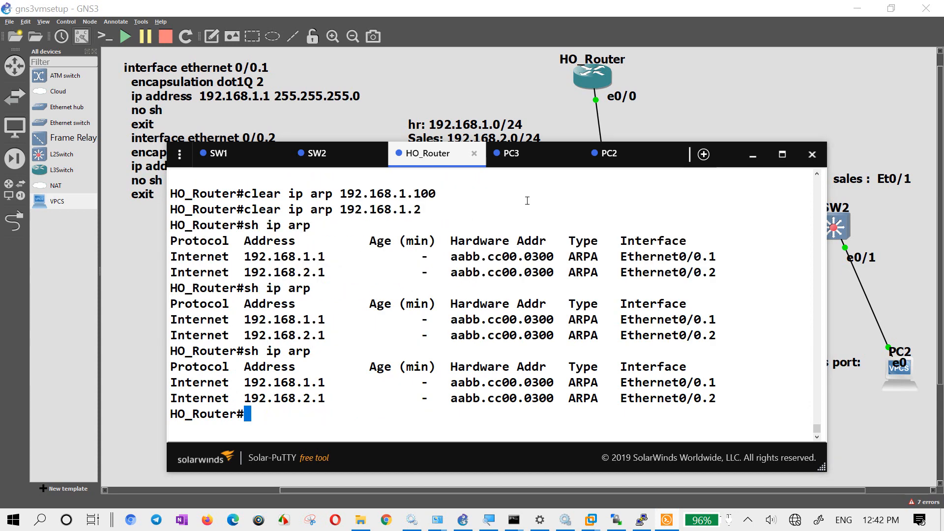
# - Ping 192.168.1.2 from PC2's console to test connectivity between the Sales and HR VLANs
pyautogui.click(608, 153)
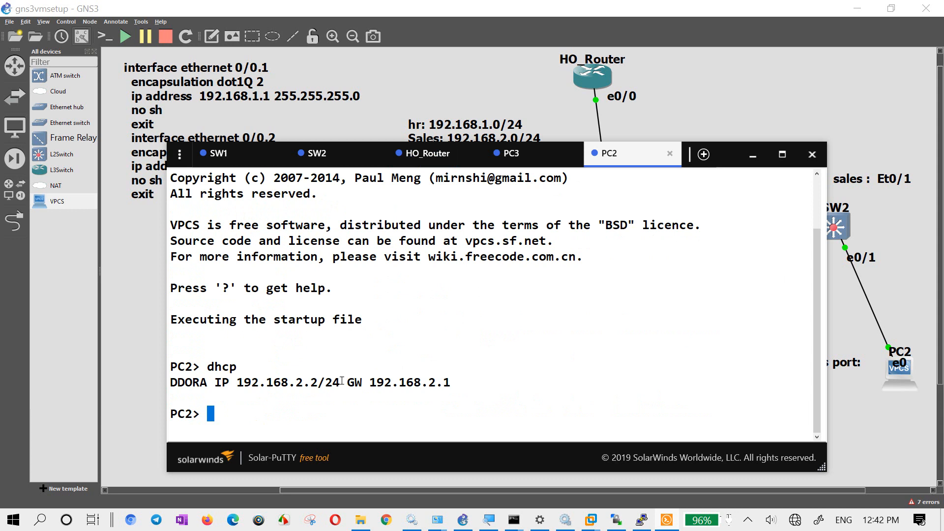
pyautogui.write('ping 192.168')
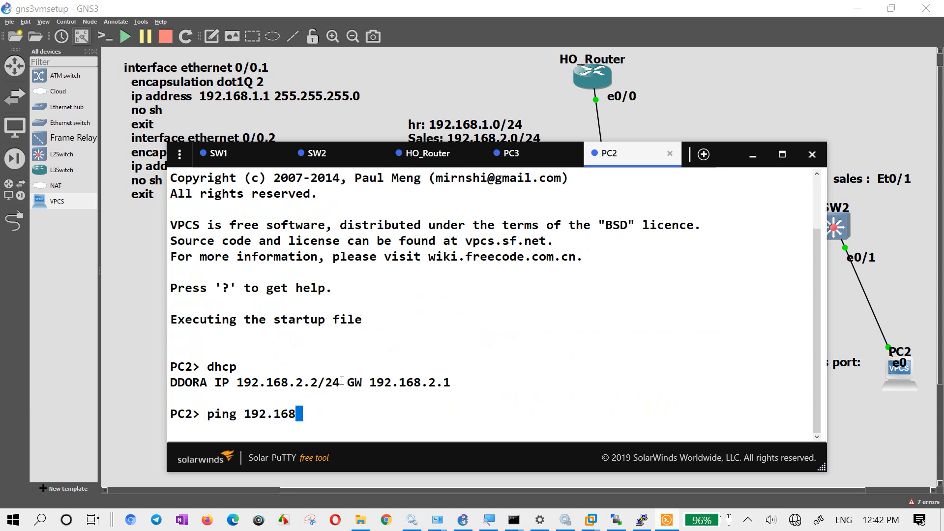
pyautogui.write('.1.2')
pyautogui.press('Return')
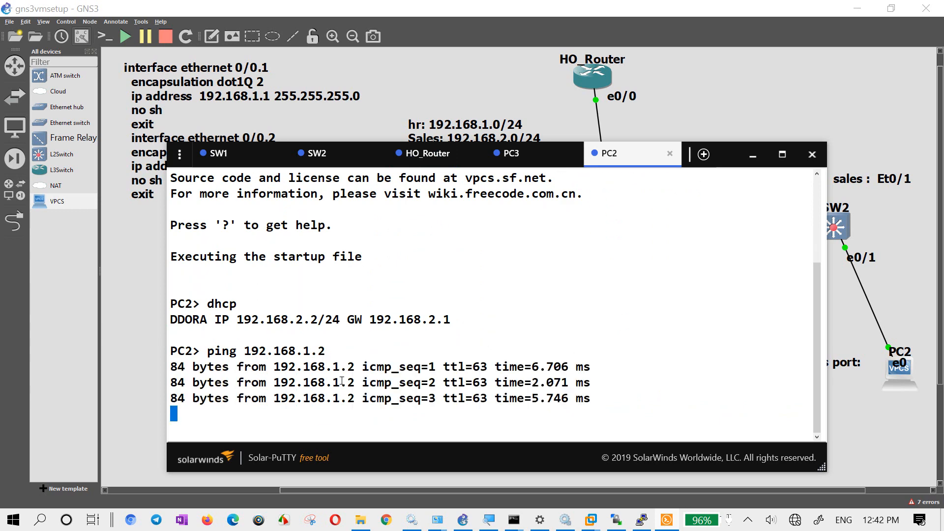
# - Minimize the console window and move the PORTFAST note slightly lower on the topology canvas
pyautogui.click(752, 156)
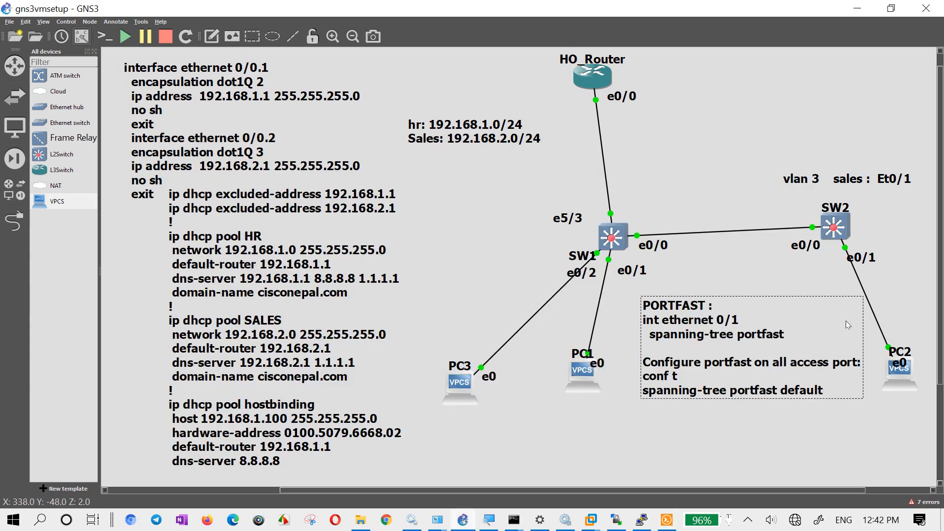
pyautogui.moveTo(846, 320)
pyautogui.mouseDown()
pyautogui.moveTo(788, 314)
pyautogui.moveTo(842, 328)
pyautogui.mouseUp()
pyautogui.click(839, 275)
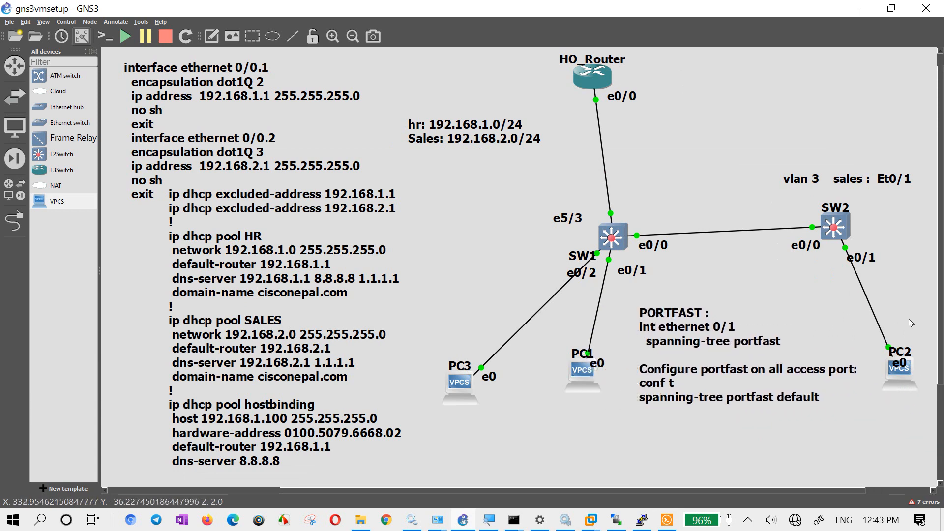
pyautogui.click(472, 369)
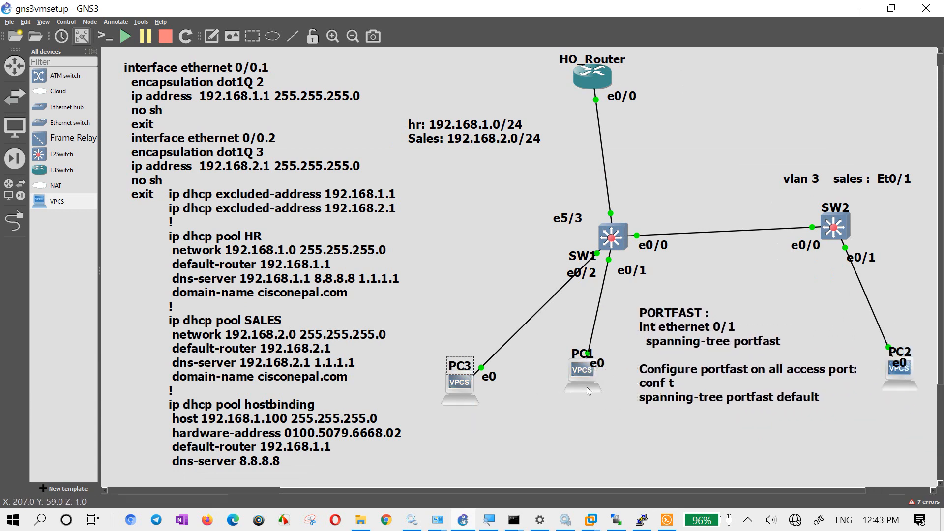
pyautogui.click(665, 521)
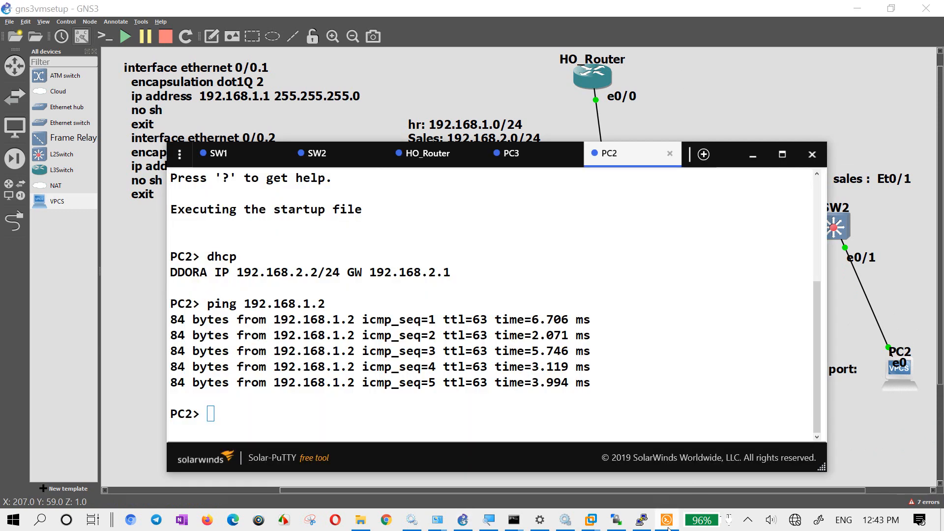
pyautogui.click(667, 522)
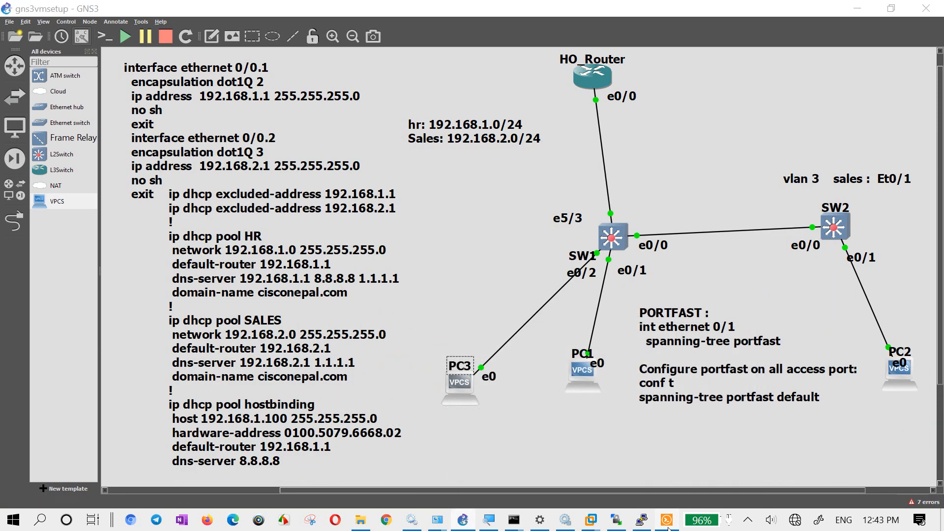
pyautogui.click(610, 426)
# - Open PC1's console and request an address with DHCP packet decoding using dhcp -d
pyautogui.doubleClick(588, 385)
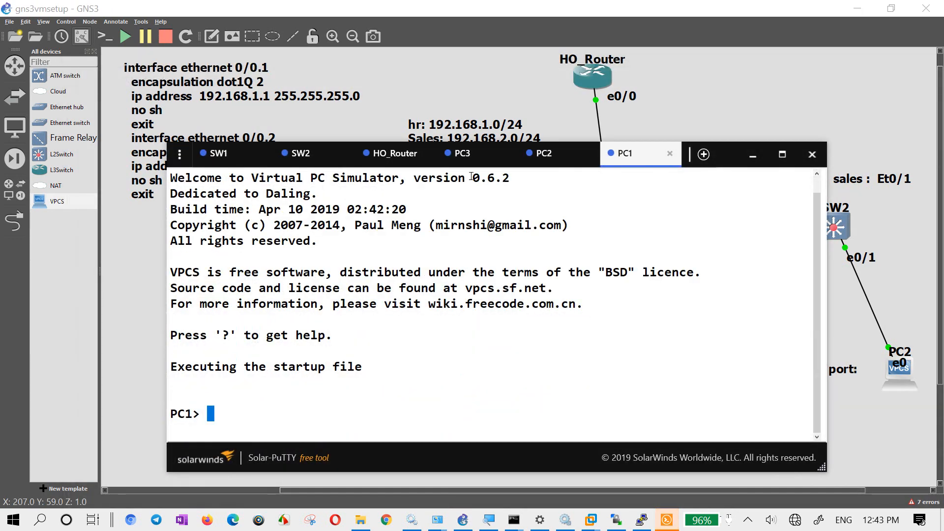
pyautogui.press('Return')
pyautogui.press('Return')
pyautogui.press('Return')
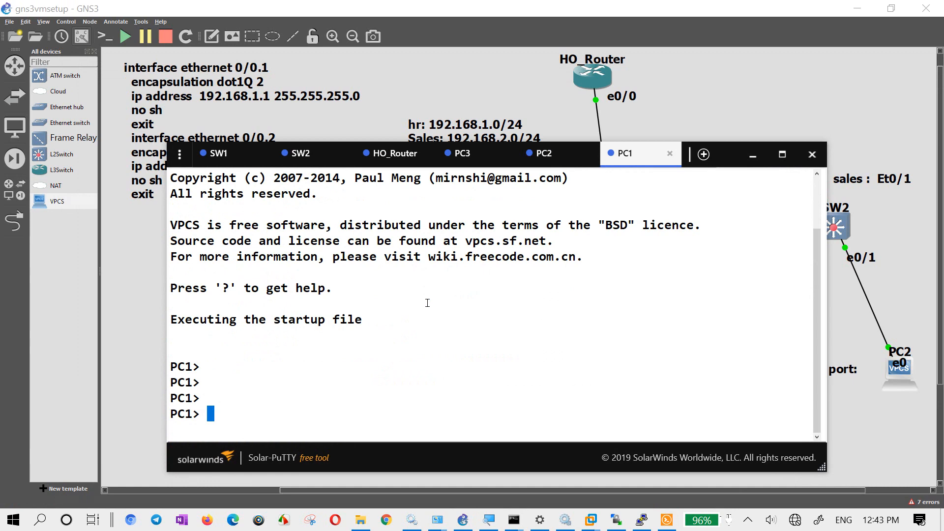
pyautogui.write('dhcp -d')
pyautogui.press('Return')
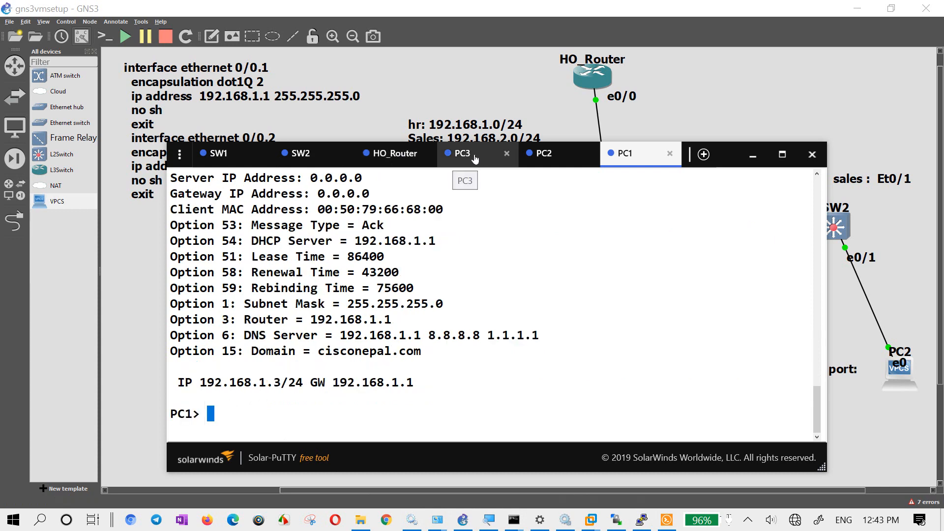
pyautogui.click(642, 119)
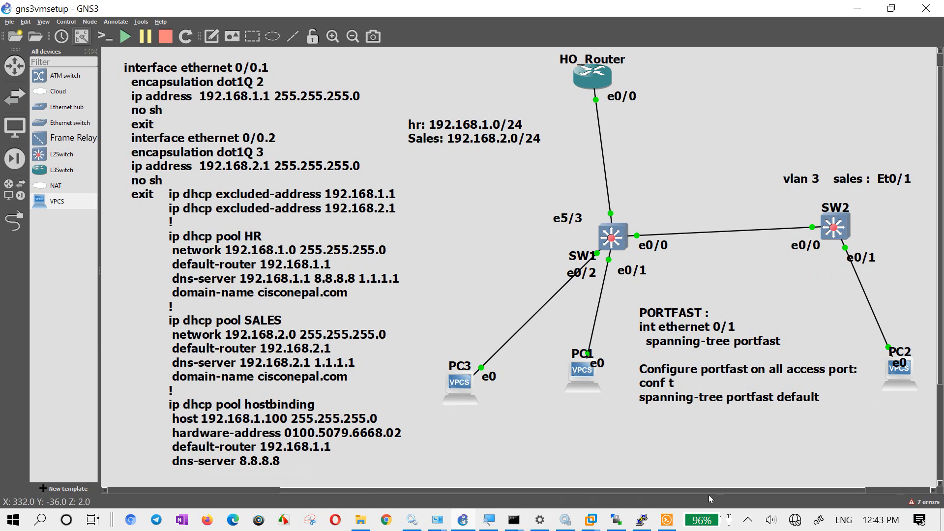
pyautogui.moveTo(671, 508)
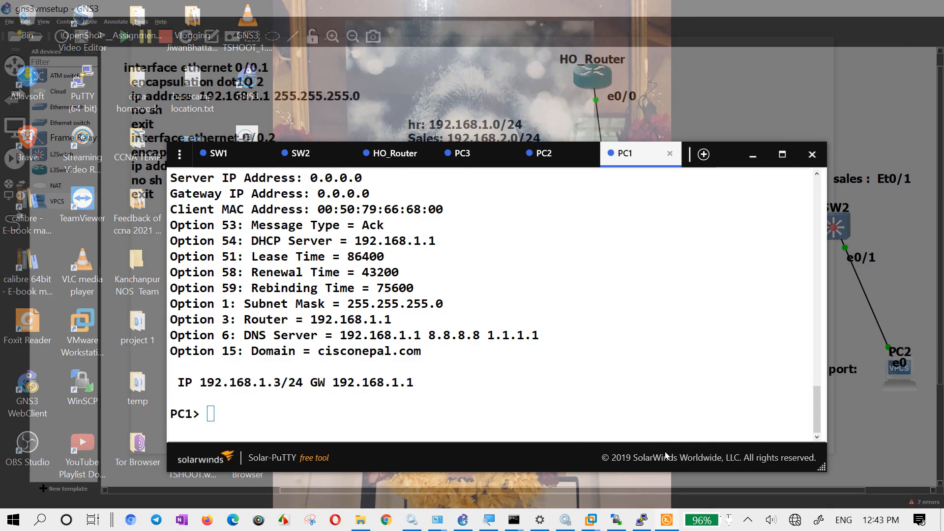
pyautogui.click(667, 458)
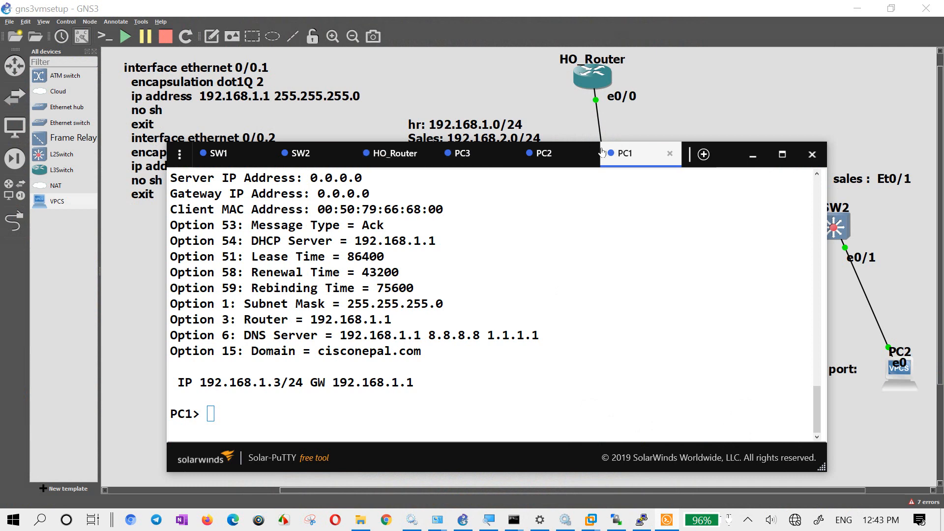
pyautogui.click(473, 86)
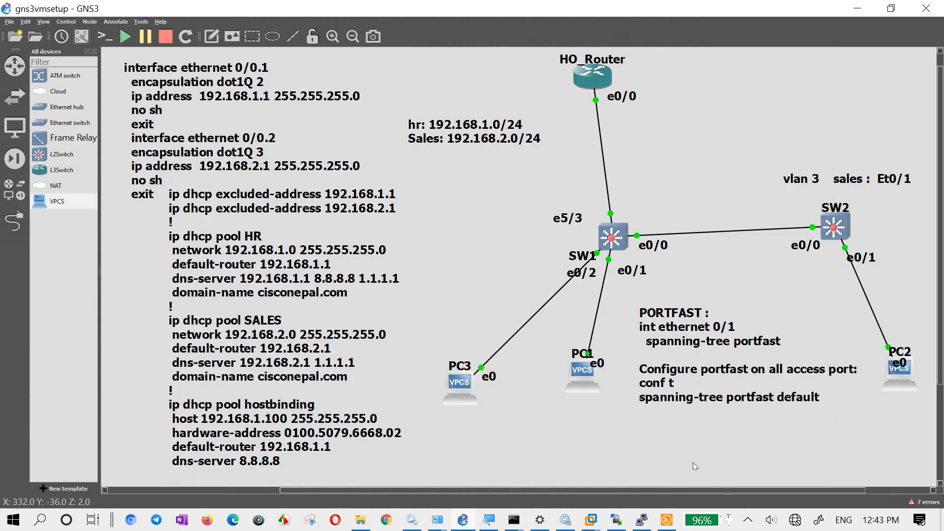
pyautogui.doubleClick(585, 380)
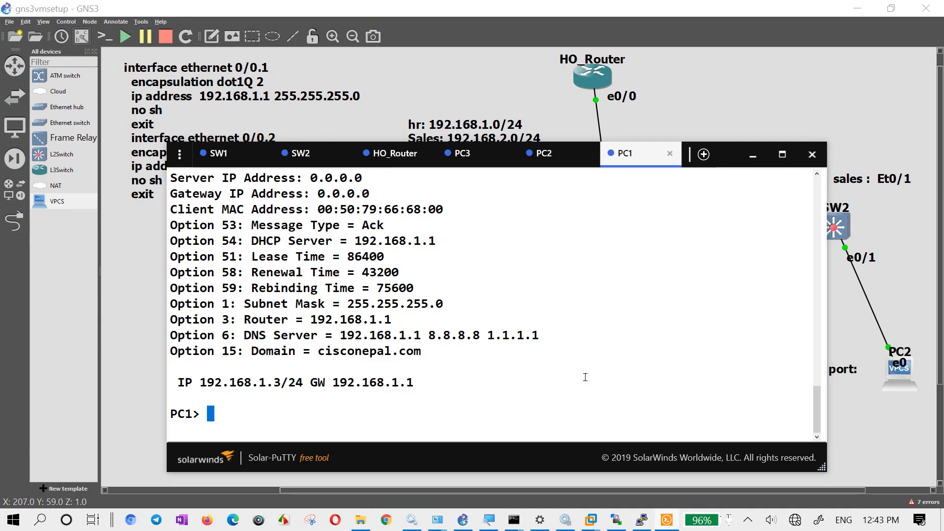
pyautogui.click(753, 159)
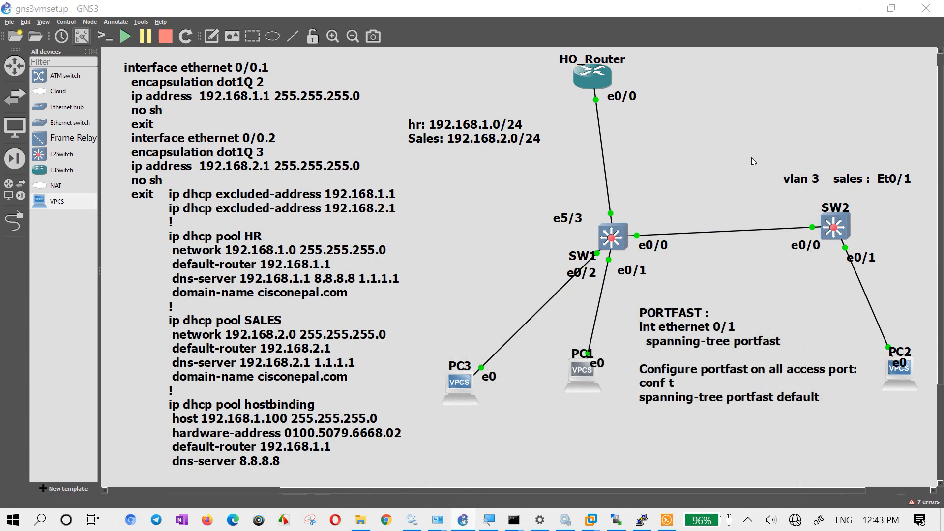
# - Open a new console session for PC3 from the topology and close its older duplicate session
pyautogui.doubleClick(455, 390)
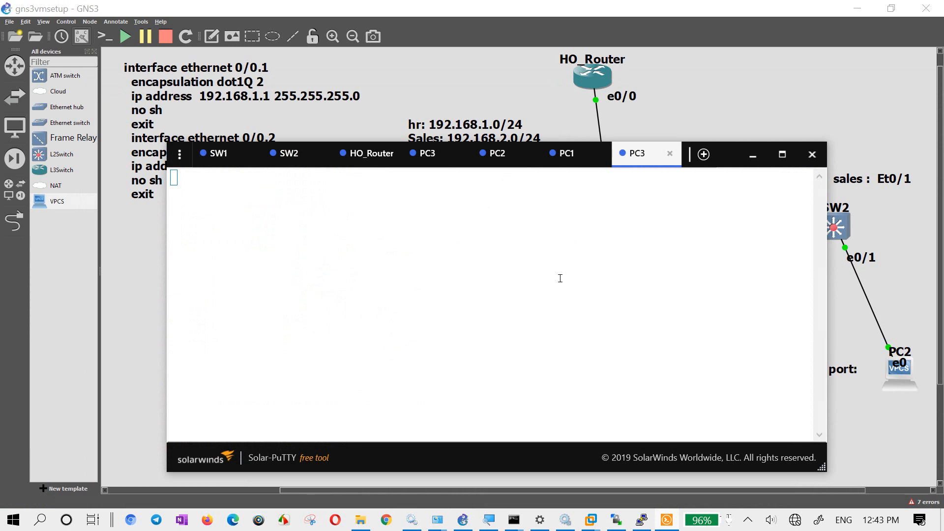
pyautogui.click(553, 248)
pyautogui.press('Return')
pyautogui.press('Return')
pyautogui.press('Return')
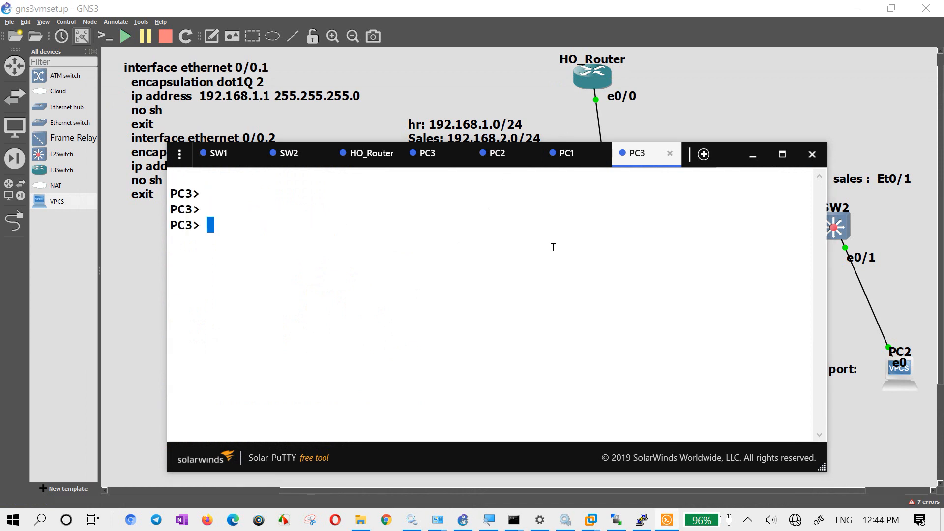
pyautogui.press('Return')
pyautogui.press('Return')
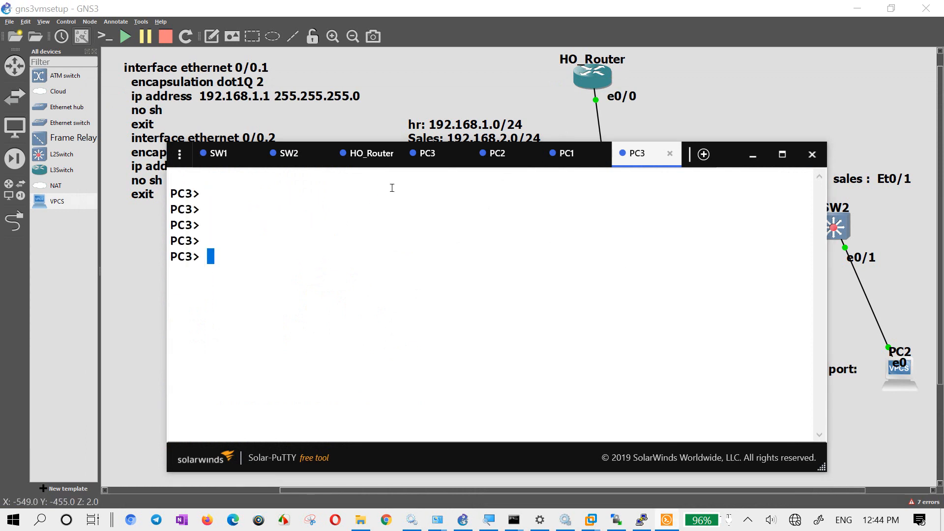
pyautogui.click(461, 154)
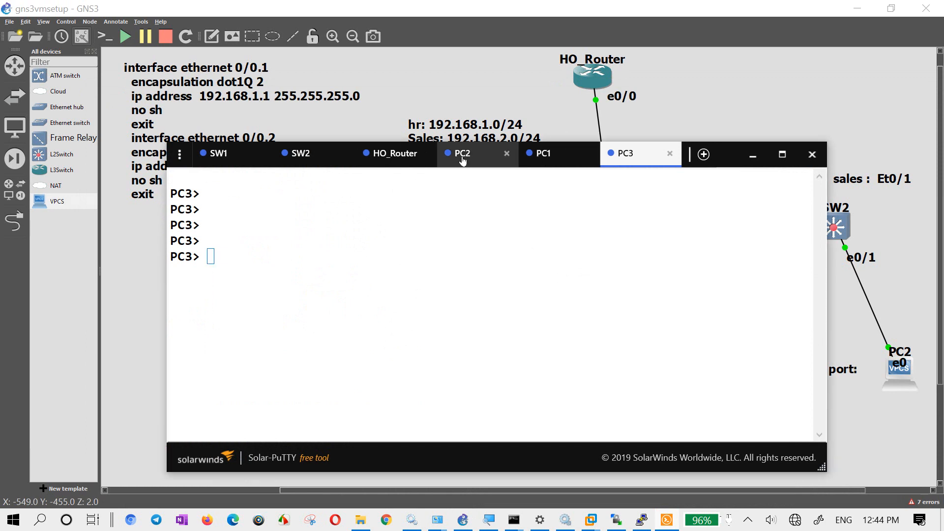
pyautogui.click(438, 232)
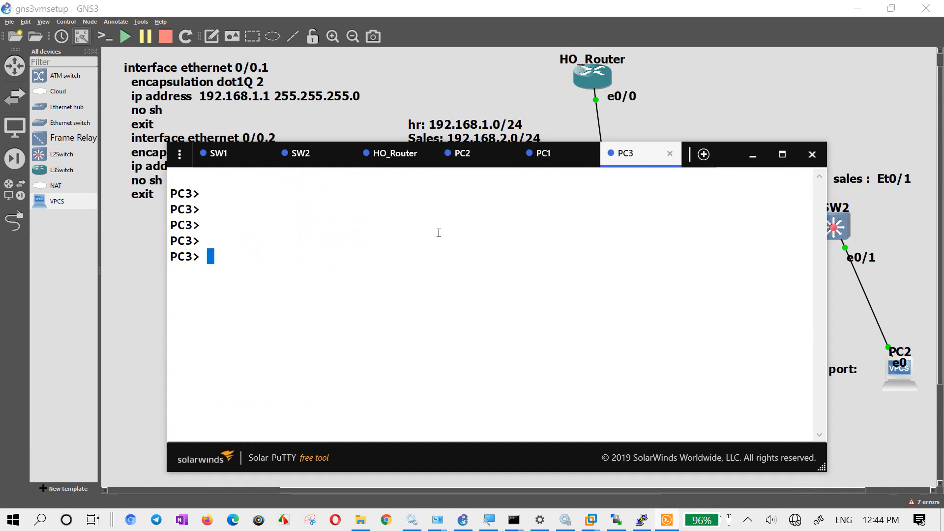
# - List the options of the dhcp command on PC3 with dhcp /?
pyautogui.write('dhcp /?')
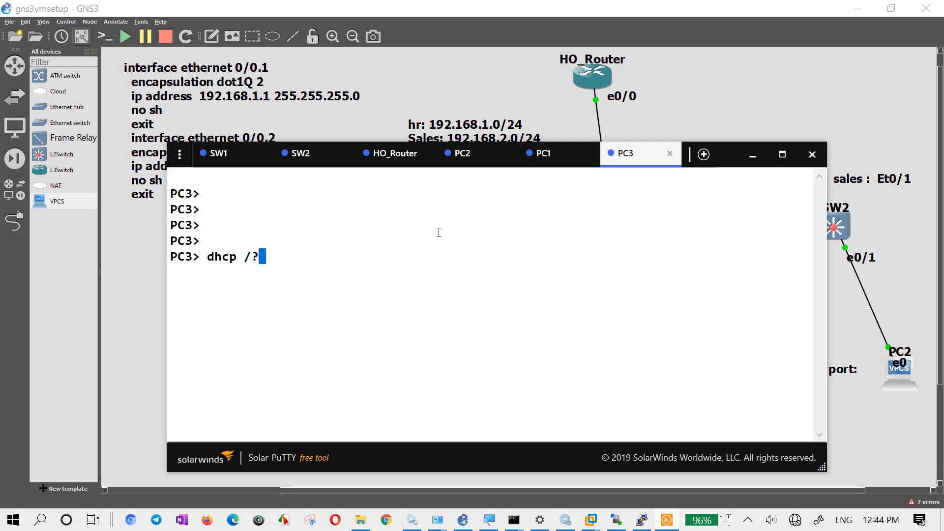
pyautogui.press('Return')
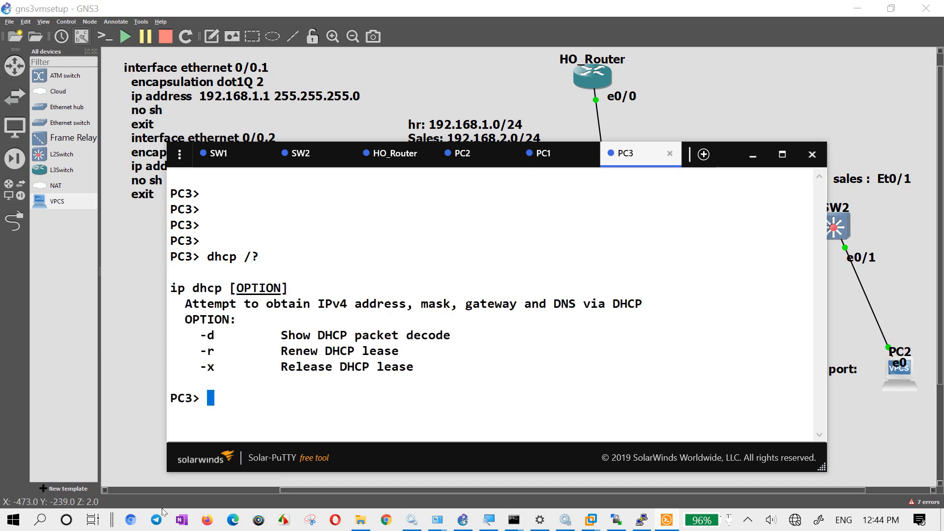
# - Release PC3's DHCP lease with dhcp -x
pyautogui.press('Up')
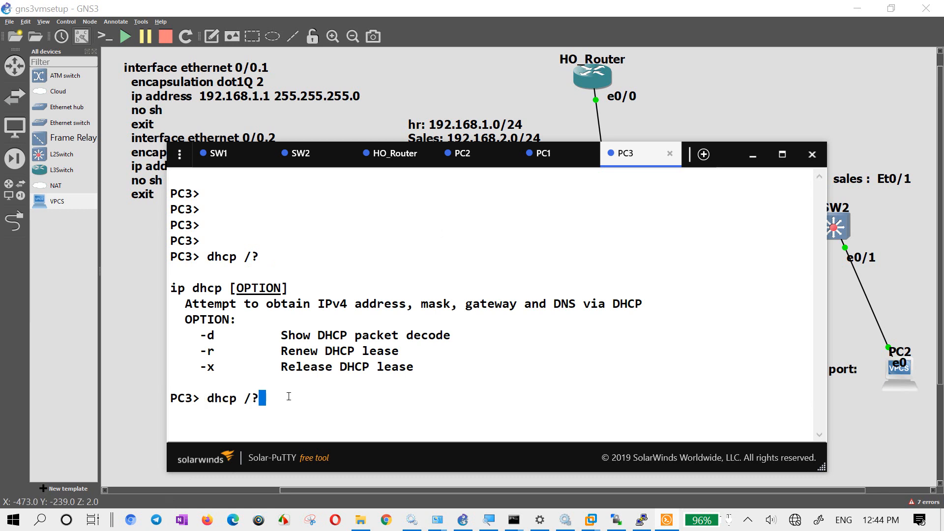
pyautogui.press('BackSpace')
pyautogui.press('BackSpace')
pyautogui.write('-x')
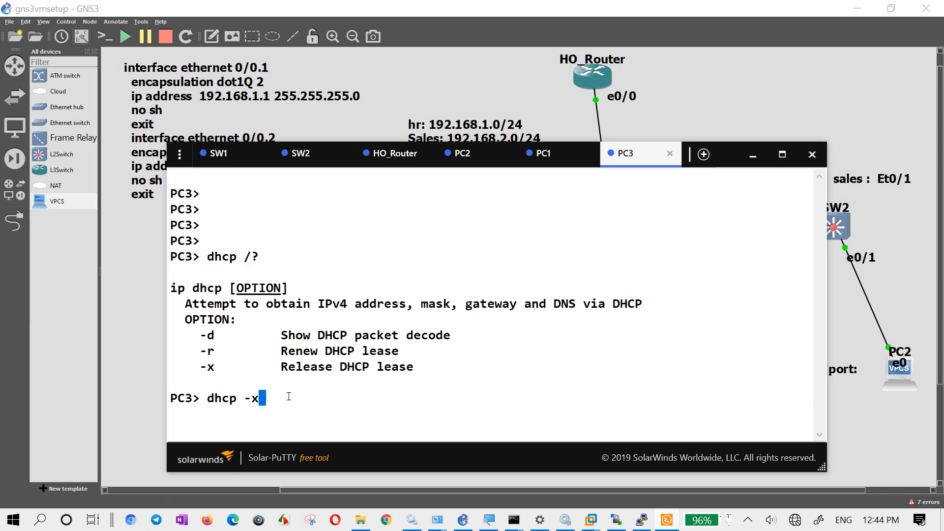
pyautogui.press('Return')
# - Display PC3's IP settings with sh ip and review them together with the dhcp options listed above
pyautogui.press('Return')
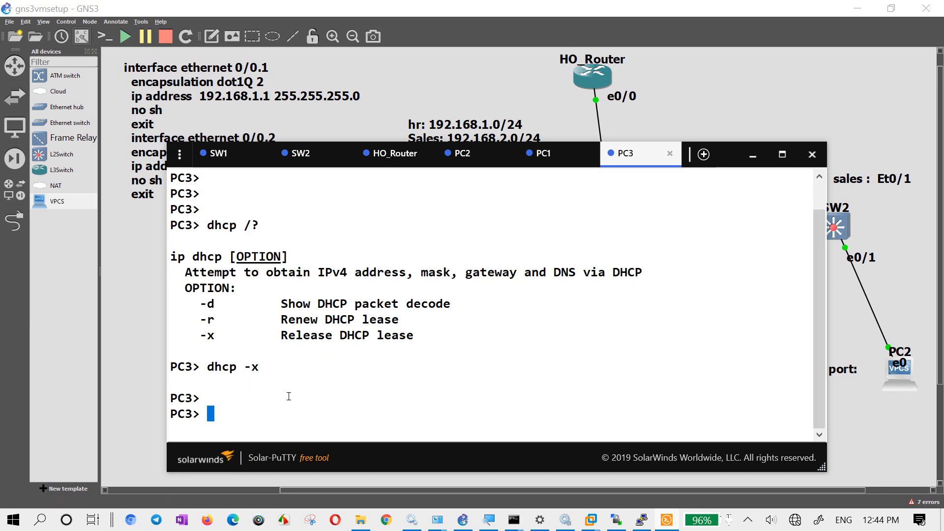
pyautogui.write('sh ip')
pyautogui.press('Return')
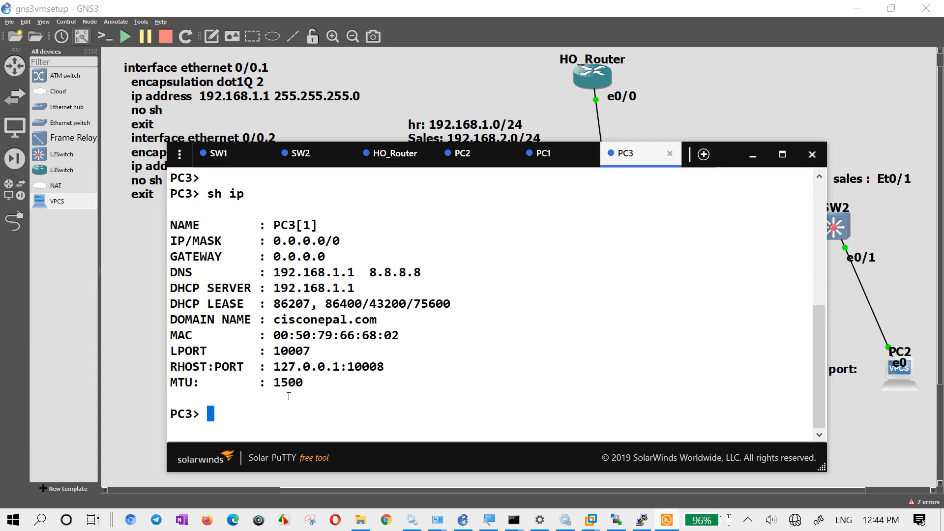
pyautogui.scroll(3, 309, 314)
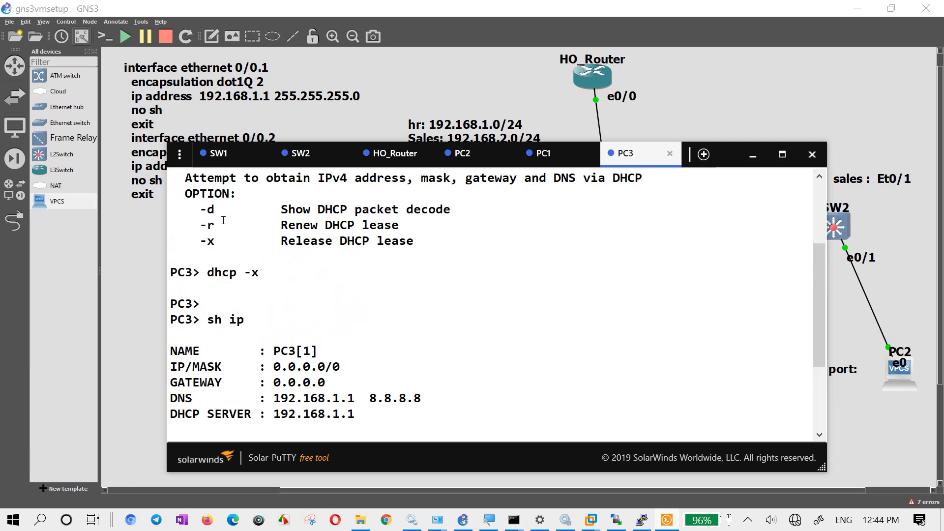
pyautogui.scroll(-3, 270, 294)
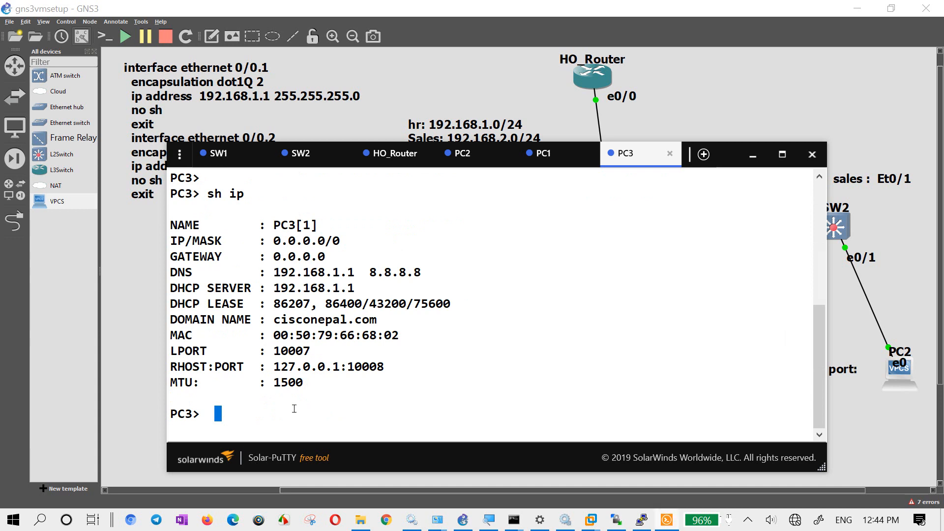
# - Renew PC3's DHCP lease with dhcp -r and highlight the assigned IP address in the output
pyautogui.write('dhcp -r')
pyautogui.press('Return')
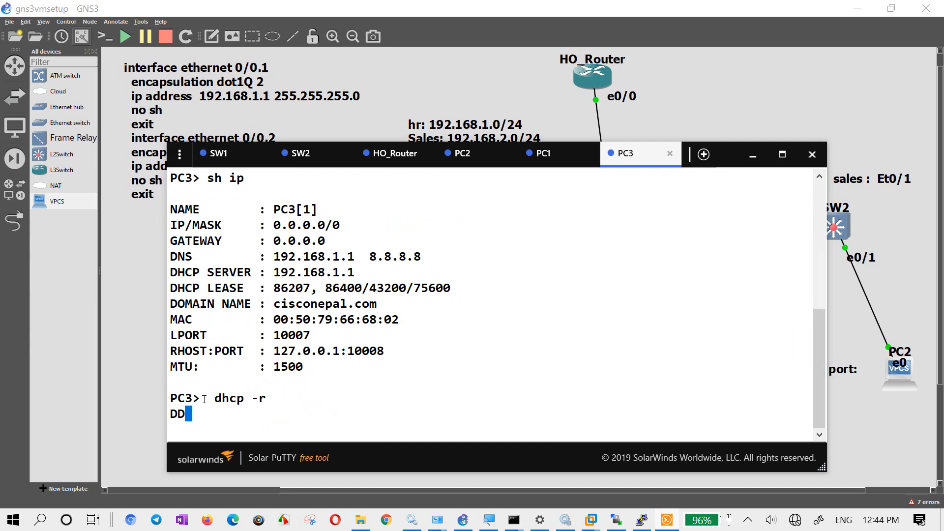
pyautogui.click(473, 29)
pyautogui.click(667, 520)
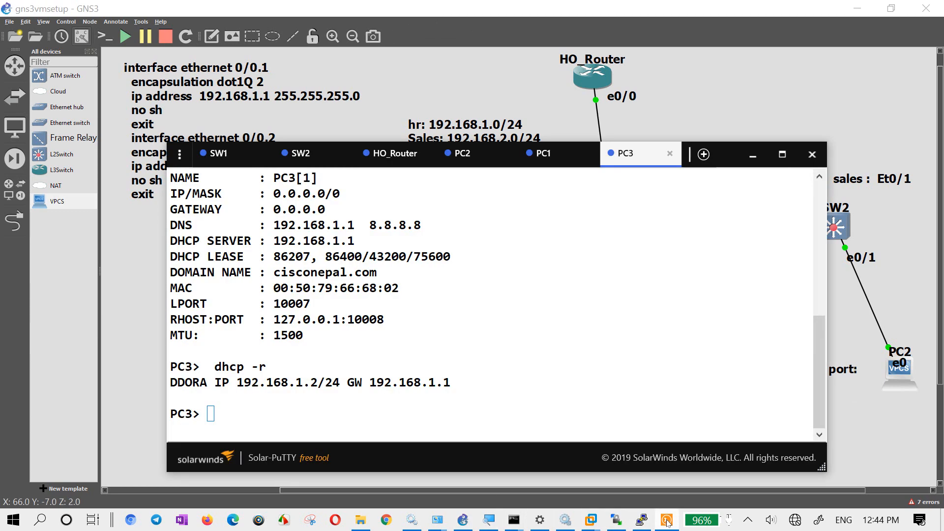
pyautogui.moveTo(315, 384); pyautogui.dragTo(238, 386)
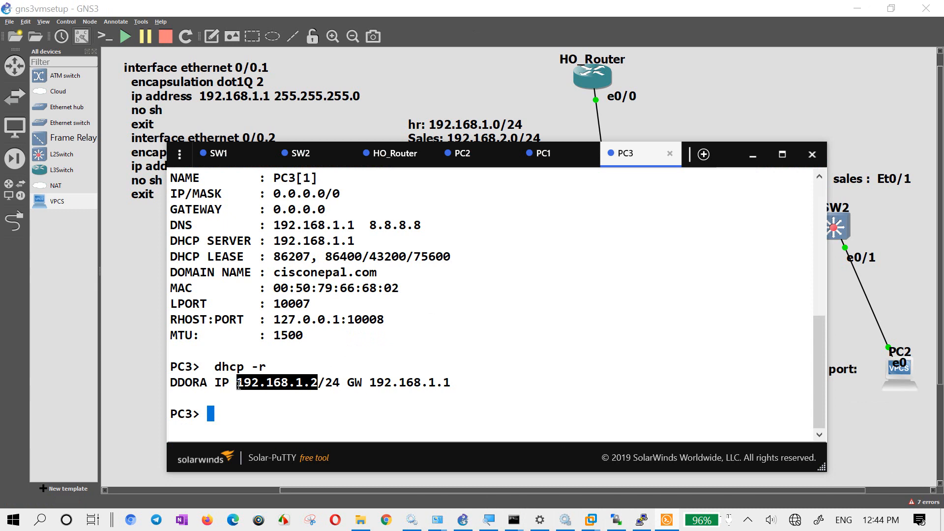
pyautogui.click(466, 326)
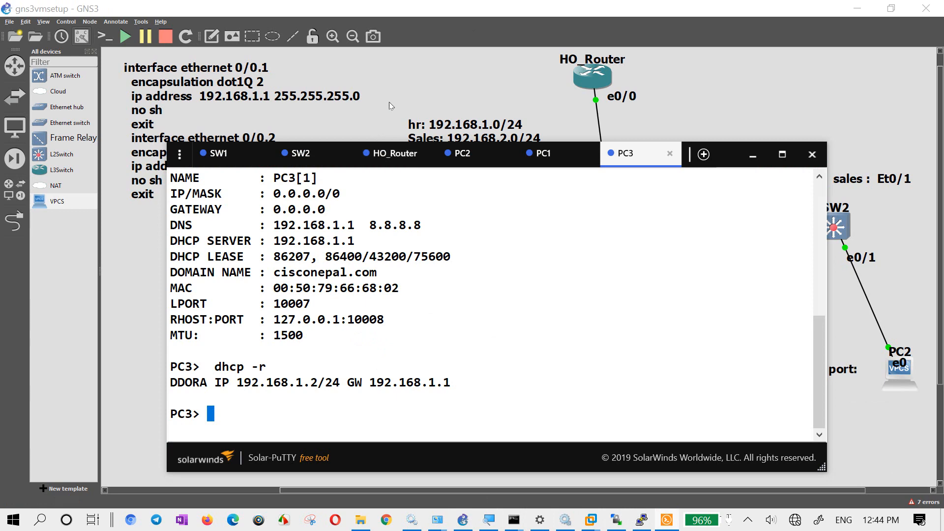
# - Bring the topology back to the front and move the DHCP pool configuration note slightly up and to the right
pyautogui.click(413, 69)
pyautogui.moveTo(288, 359)
pyautogui.mouseDown()
pyautogui.moveTo(281, 346)
pyautogui.moveTo(299, 358)
pyautogui.mouseUp()
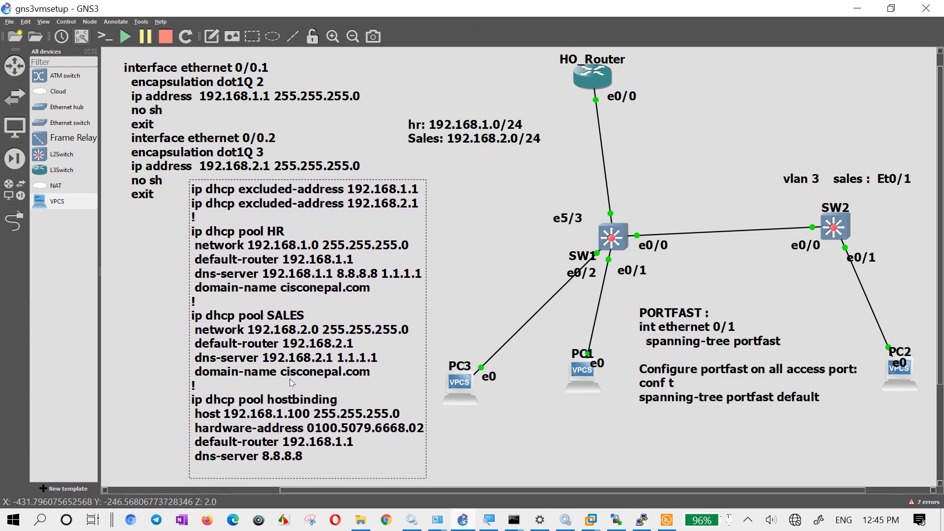
# - Move SW1's e0/2 interface label slightly down and to the right, below the e0/1 label
pyautogui.click(495, 225)
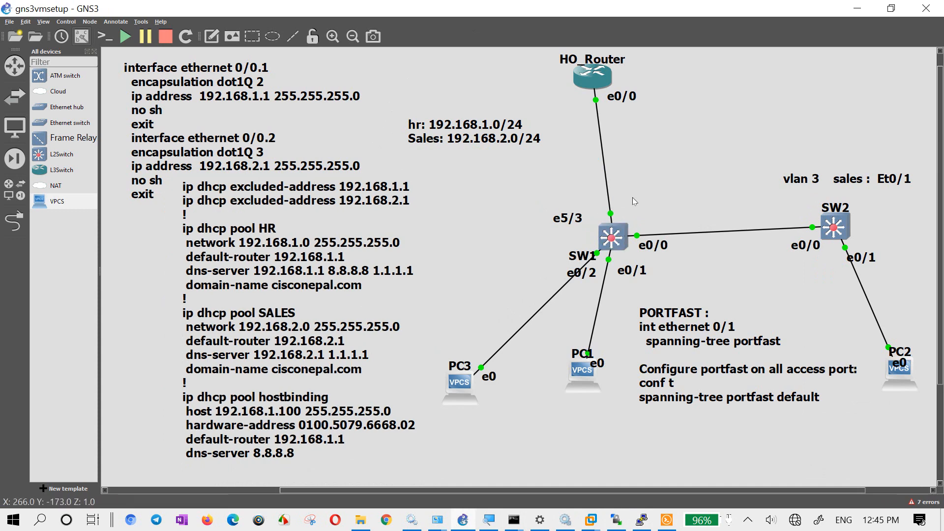
pyautogui.moveTo(642, 186); pyautogui.dragTo(597, 253)
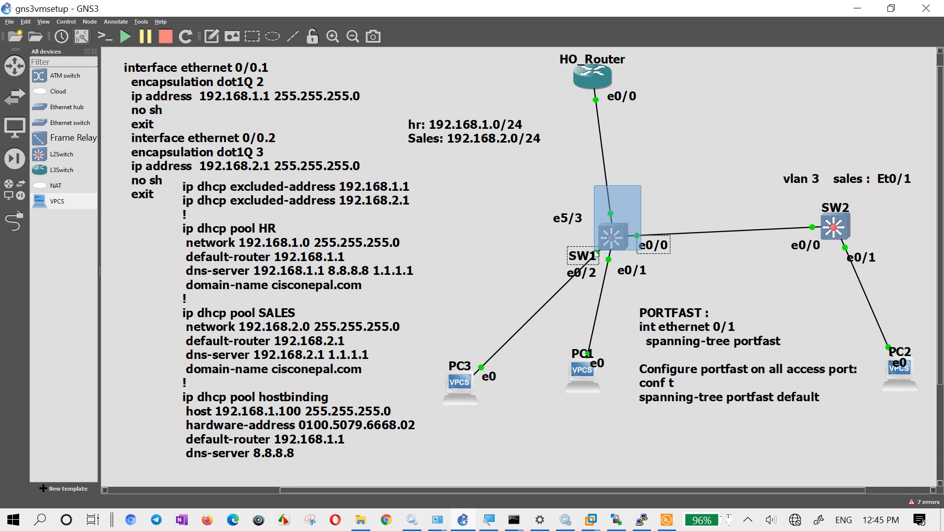
pyautogui.moveTo(595, 251); pyautogui.dragTo(618, 285)
pyautogui.click(681, 131)
pyautogui.click(724, 269)
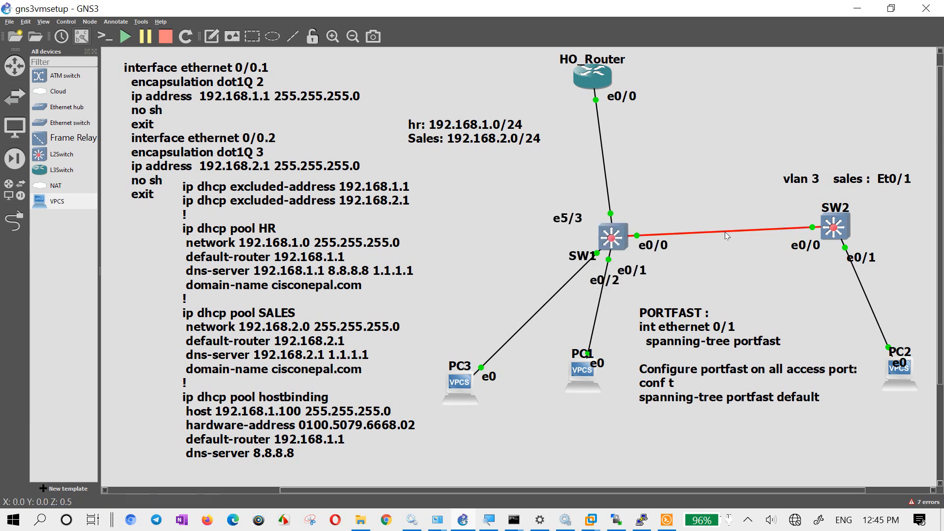
# - Start a packet capture on the link between SW1 e0/0 and SW2 e0/0, accepting the capture settings
pyautogui.rightClick(733, 236)
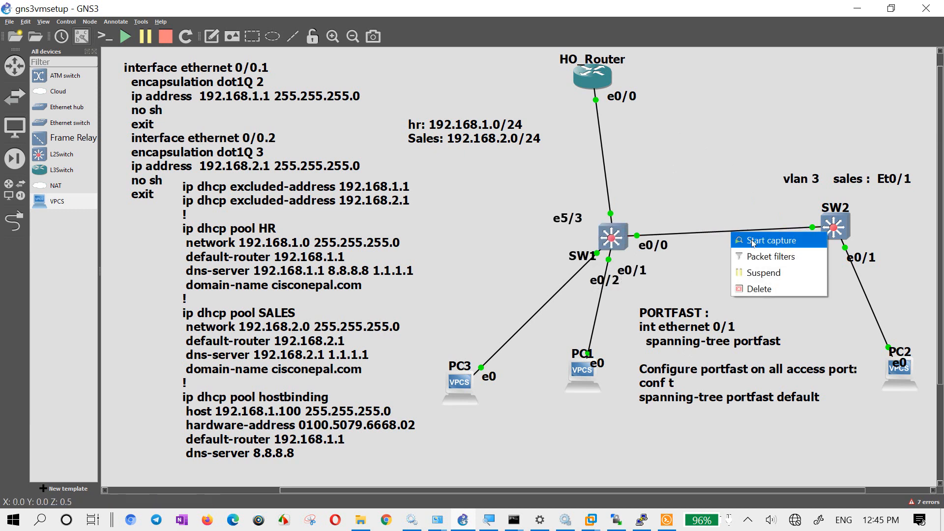
pyautogui.click(752, 240)
pyautogui.click(527, 290)
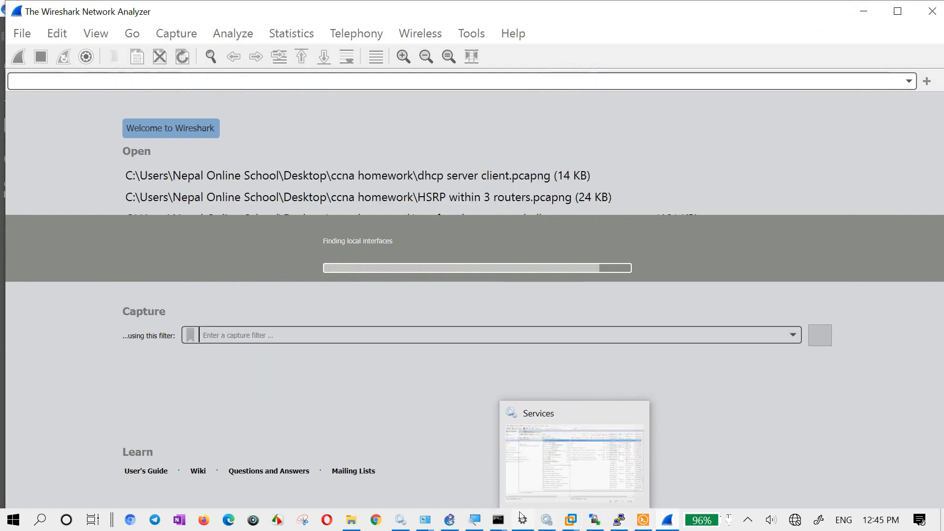
# - Return to the GNS3 topology and move PC2's e0 interface label below the PC2 icon
pyautogui.click(449, 520)
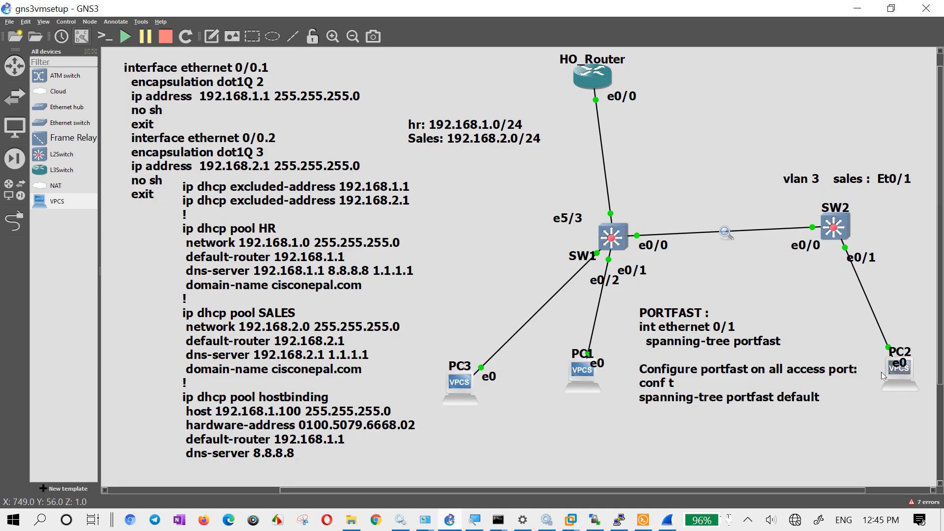
pyautogui.moveTo(900, 367); pyautogui.dragTo(895, 390)
pyautogui.click(891, 430)
pyautogui.moveTo(920, 335); pyautogui.dragTo(912, 349)
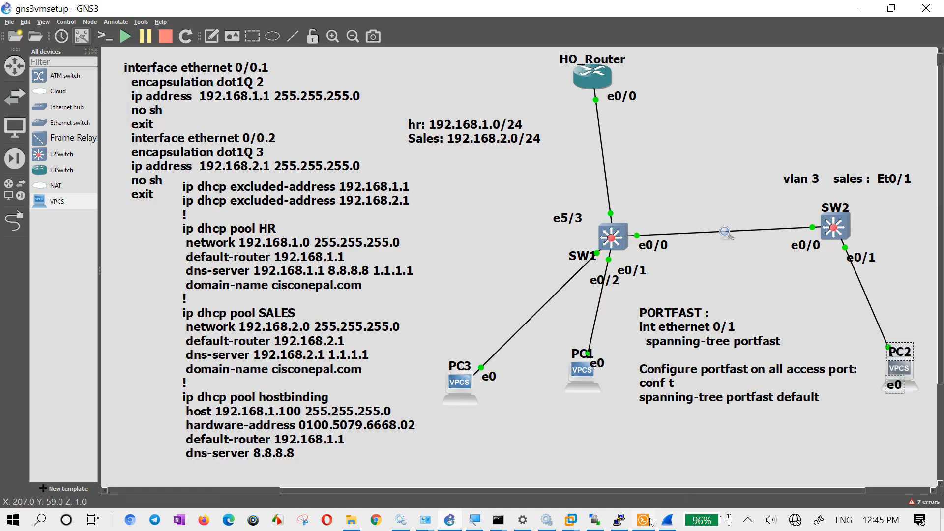
# - Open PC2's console and change the recalled ping command at the prompt to ping 192.168.1.3
pyautogui.moveTo(651, 521)
pyautogui.click(650, 458)
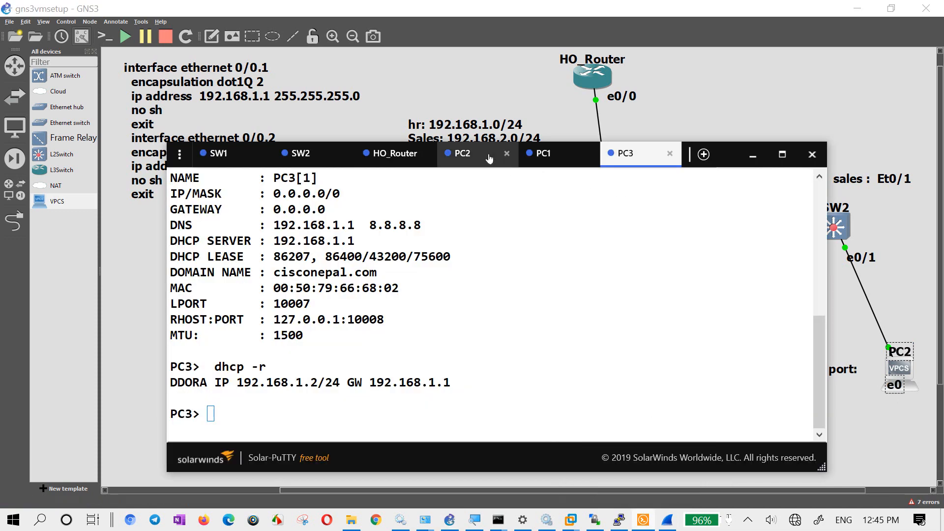
pyautogui.click(465, 154)
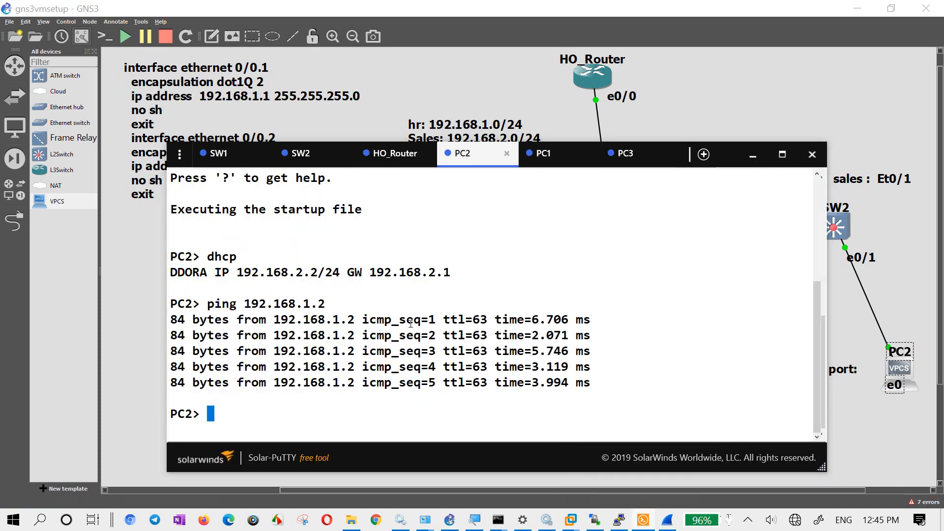
pyautogui.press('Up')
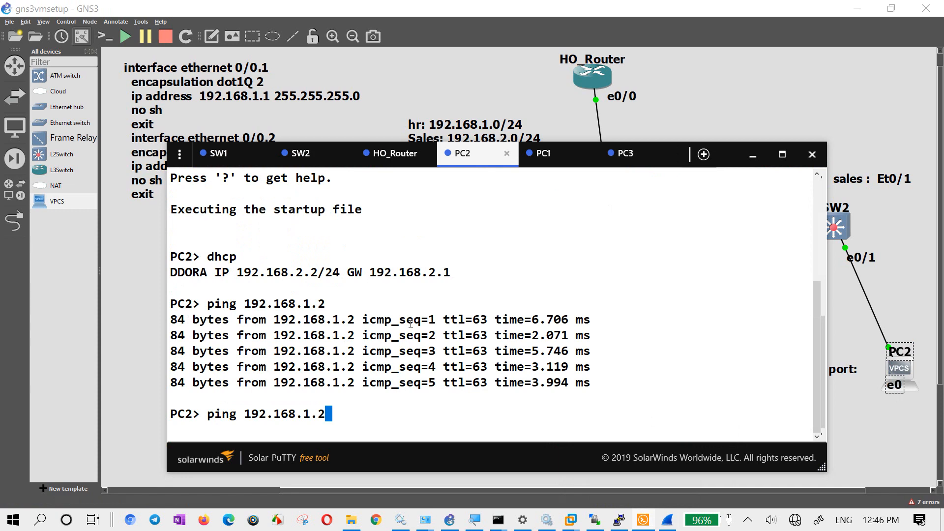
pyautogui.press('BackSpace')
pyautogui.write('3')
# - Switch to the Wireshark capture of the SW1–SW2 link and reduce the packet text size
pyautogui.click(665, 522)
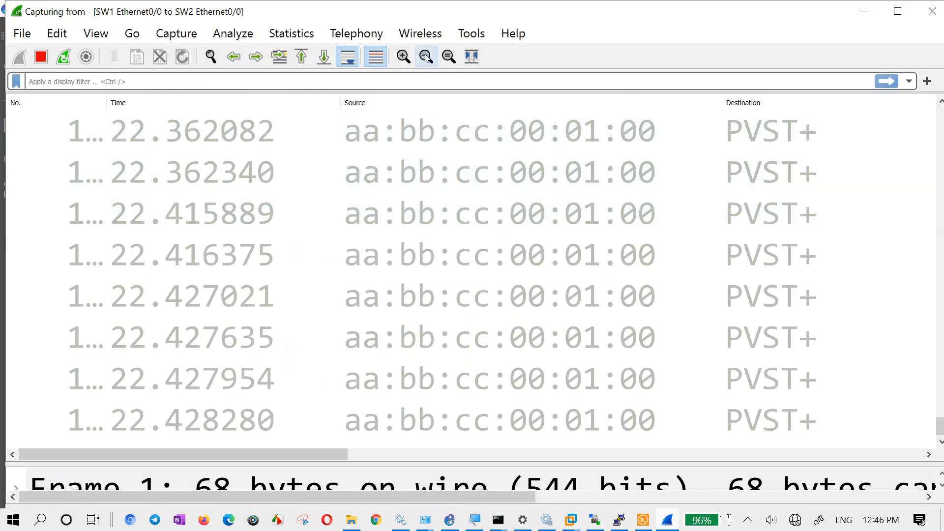
pyautogui.click(426, 58)
pyautogui.click(426, 58)
pyautogui.click(426, 58)
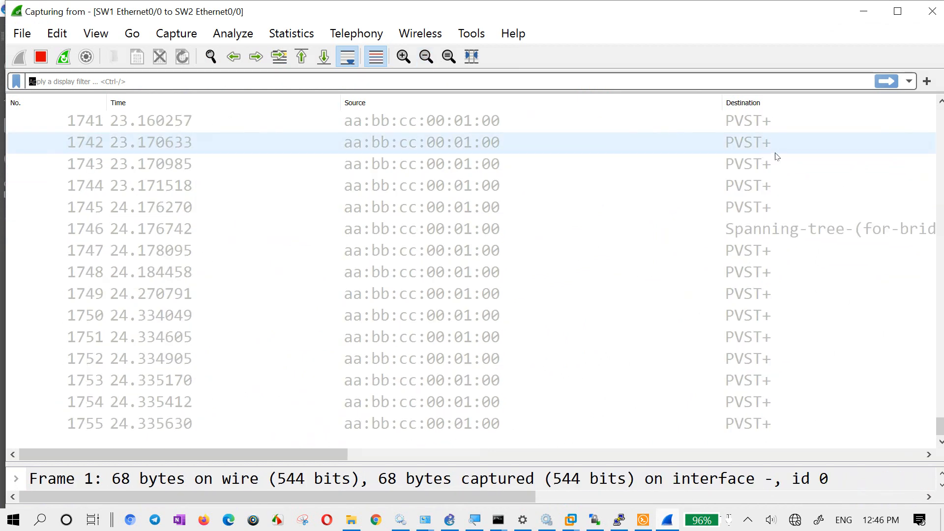
# - Select PVST+ frame 1877, enlarge the packet details pane and examine its Frame, Ethernet II and 802.1Q Virtual LAN lines
pyautogui.click(752, 156)
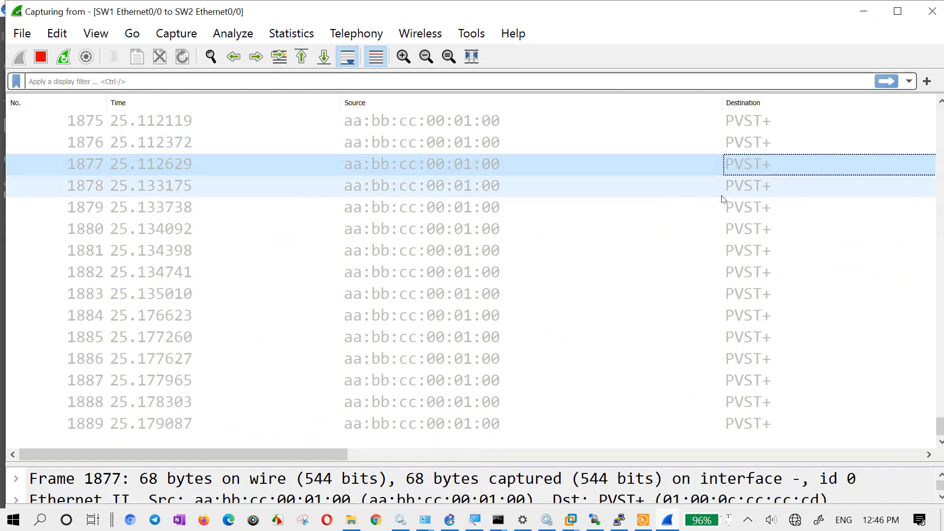
pyautogui.moveTo(603, 463); pyautogui.dragTo(649, 170)
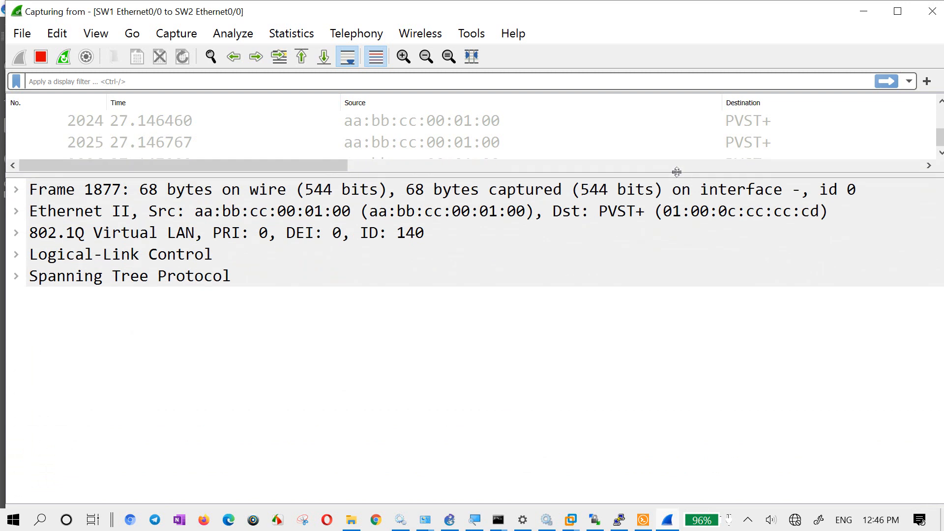
pyautogui.click(87, 192)
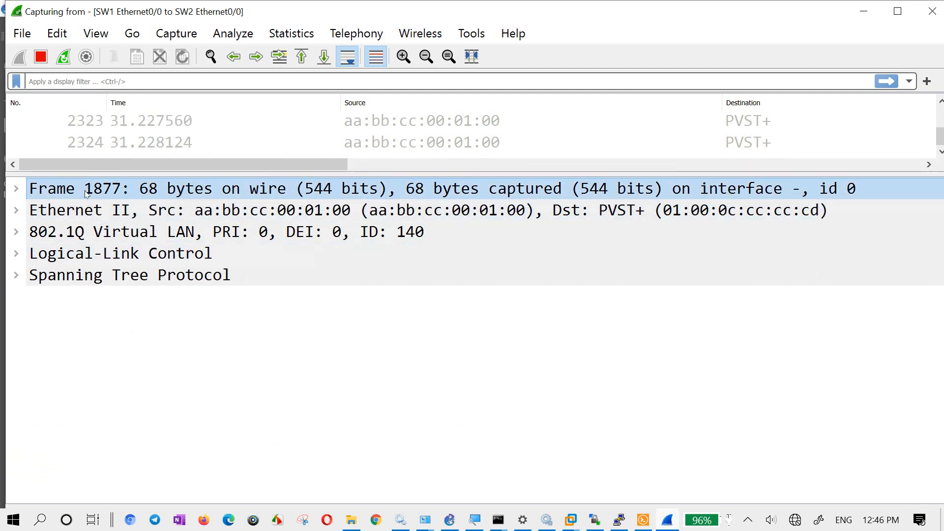
pyautogui.click(102, 212)
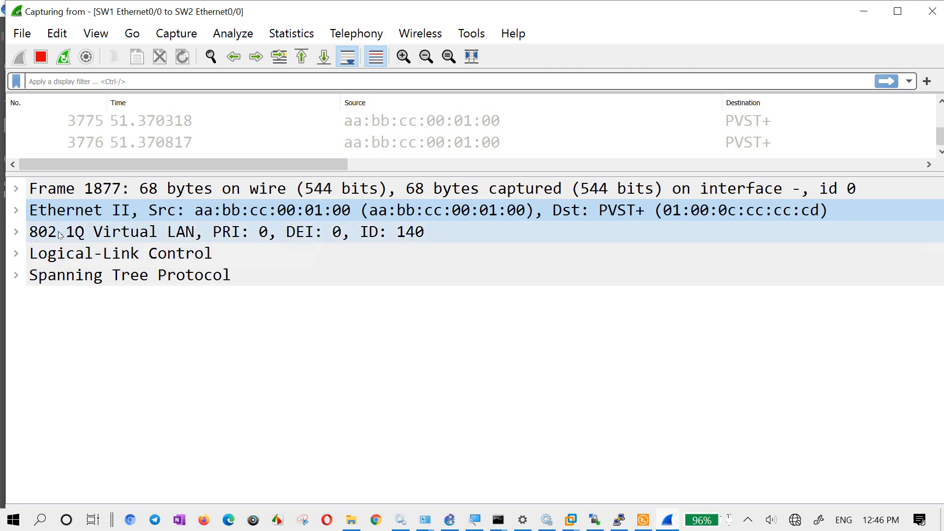
pyautogui.click(451, 520)
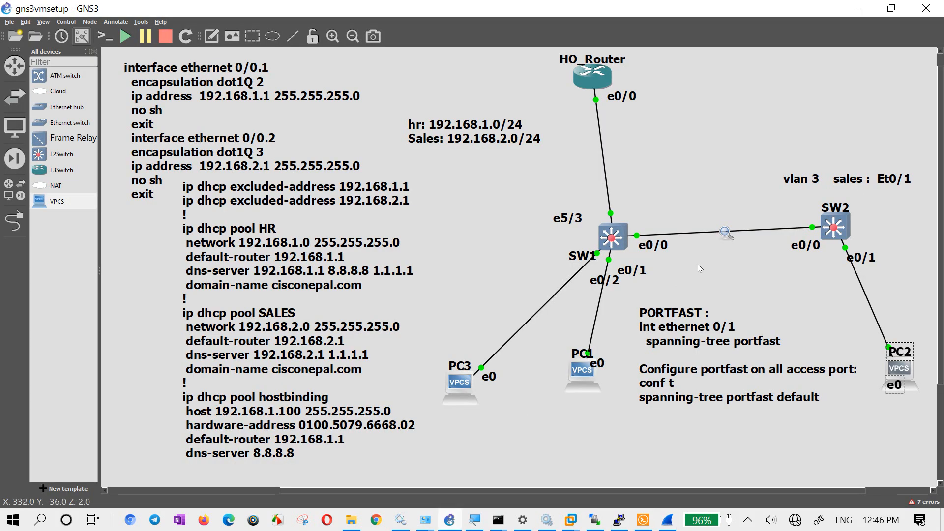
pyautogui.click(866, 8)
pyautogui.click(74, 234)
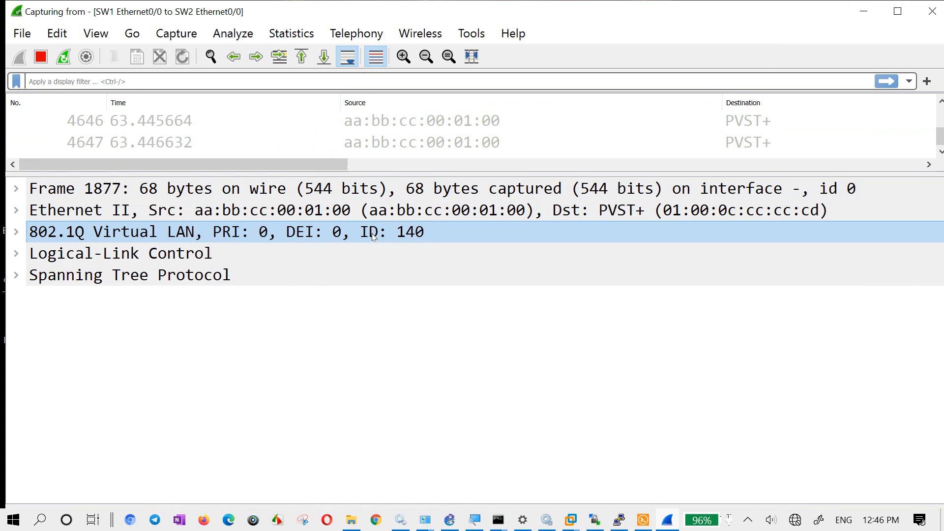
# - Expand frame 1877's Logical-Link Control header and examine its DSAP, SSAP, Control field, Organization Code and PID entries
pyautogui.doubleClick(86, 254)
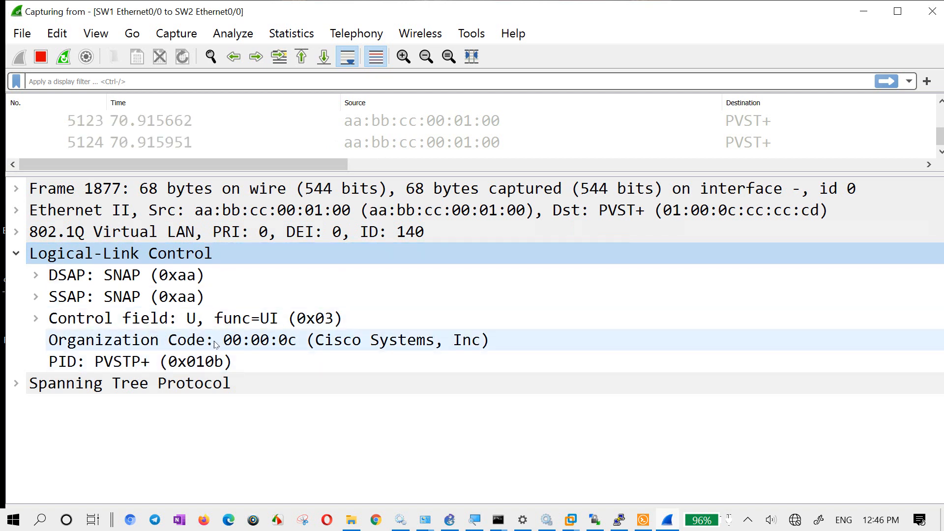
pyautogui.click(125, 341)
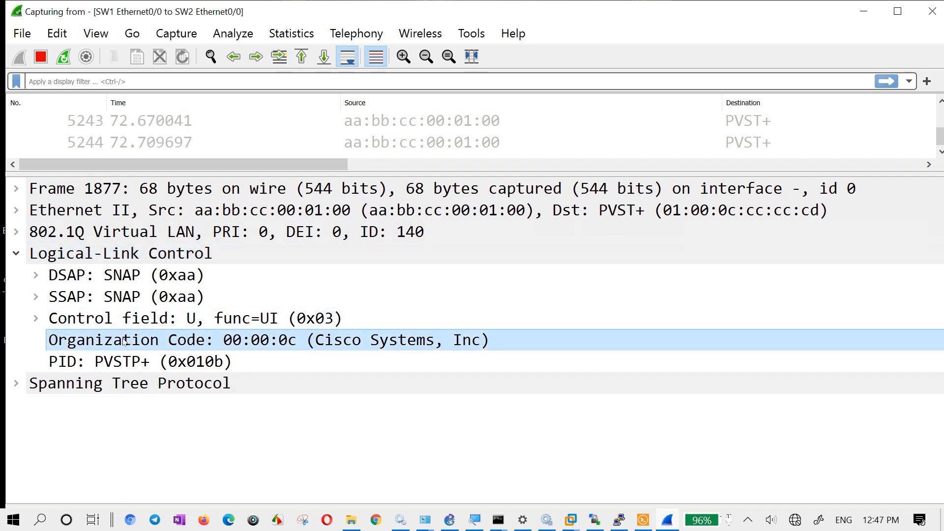
pyautogui.click(35, 319)
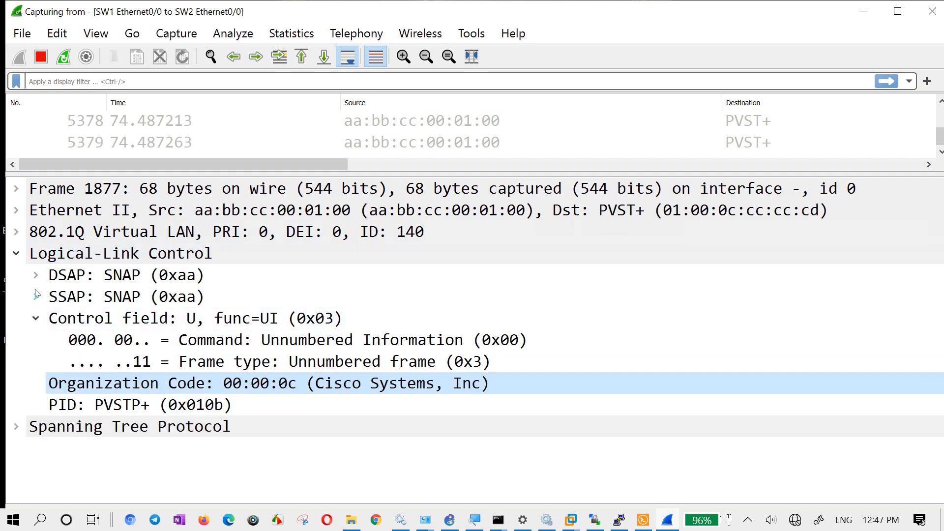
pyautogui.click(36, 297)
pyautogui.click(36, 276)
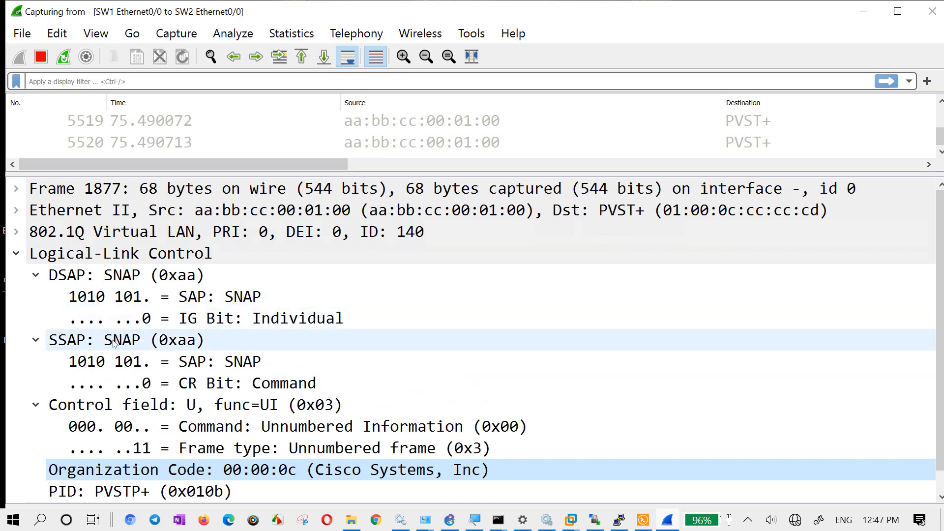
pyautogui.click(36, 276)
pyautogui.click(36, 297)
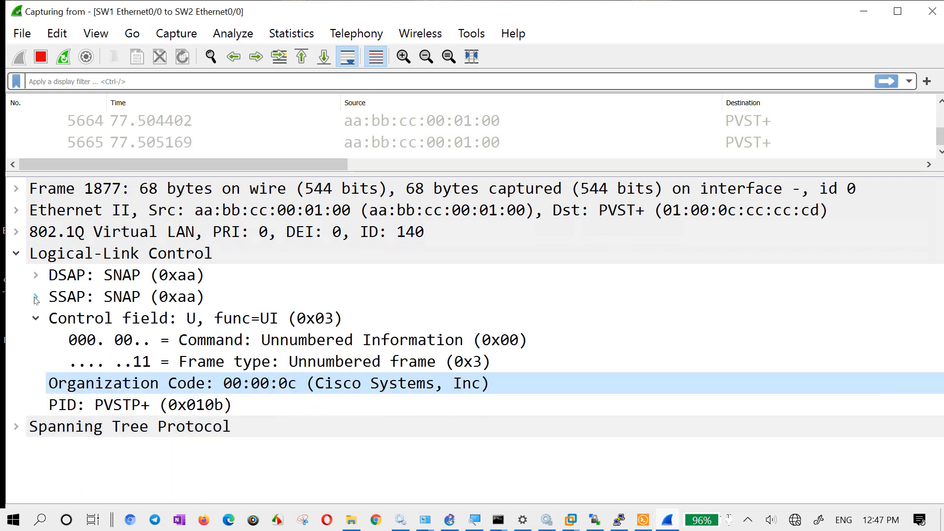
pyautogui.click(36, 319)
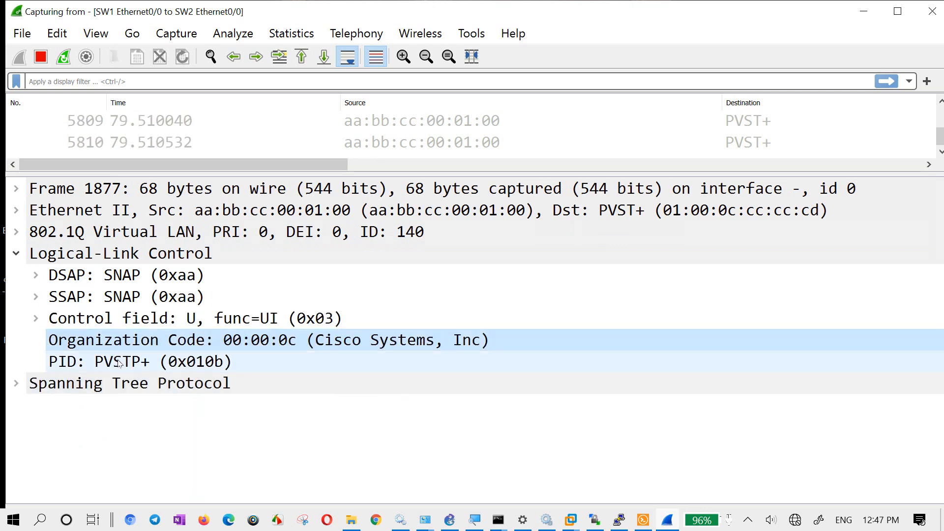
pyautogui.click(141, 364)
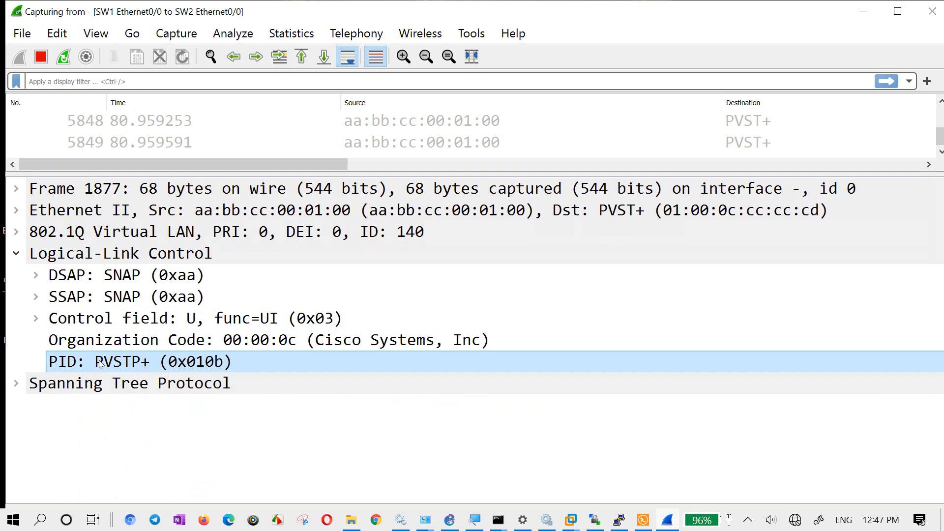
# - Expand the Spanning Tree Protocol section and examine the Protocol Identifier, Protocol Version Identifier and BPDU Type fields
pyautogui.click(25, 384)
pyautogui.click(84, 405)
pyautogui.scroll(-3, 147, 394)
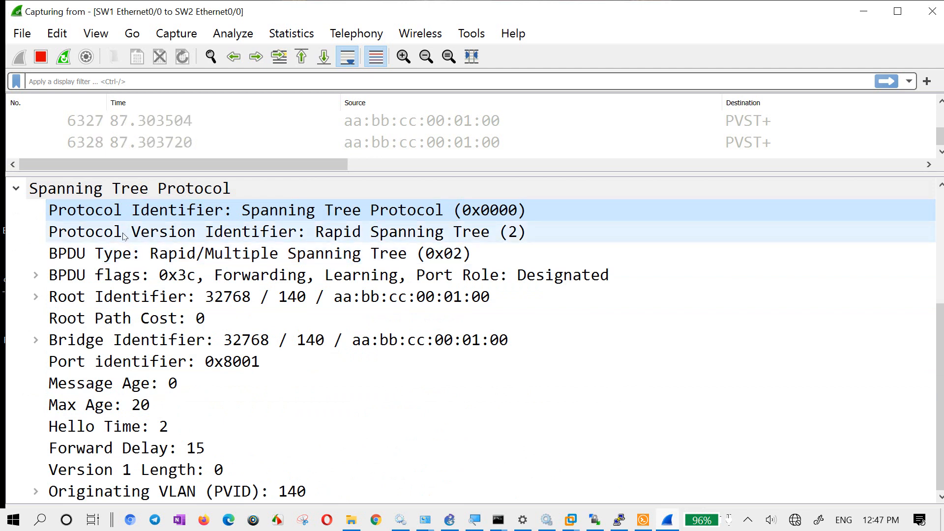
pyautogui.click(514, 235)
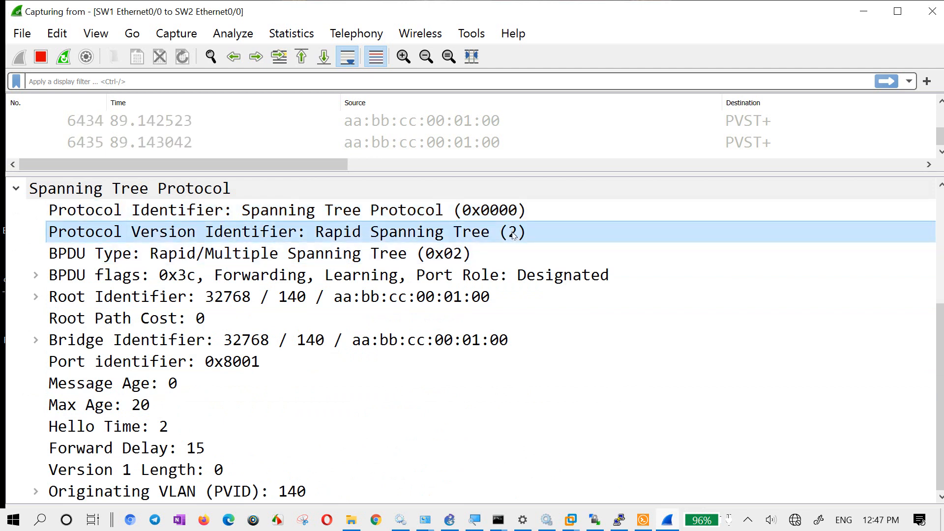
pyautogui.click(421, 255)
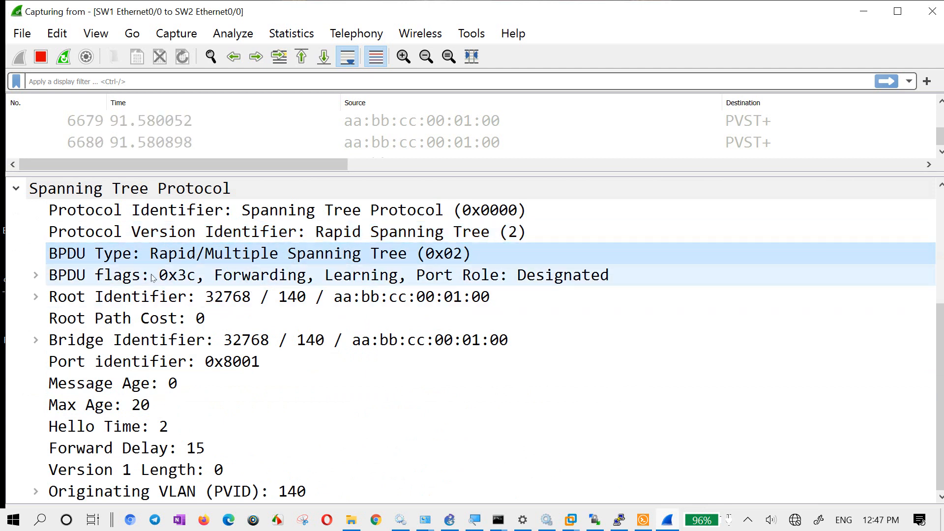
# - Expand the BPDU flags and examine the Forwarding, Learning and Proposal bits
pyautogui.click(352, 276)
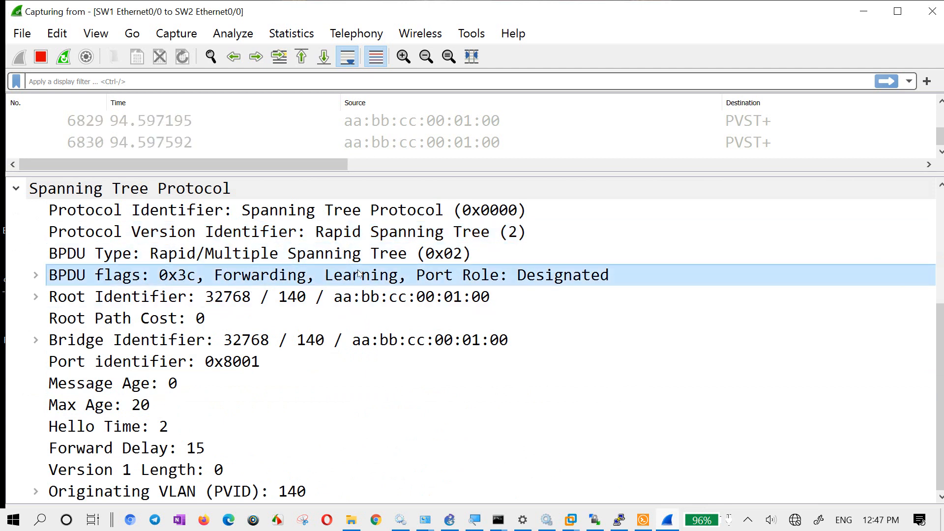
pyautogui.click(33, 277)
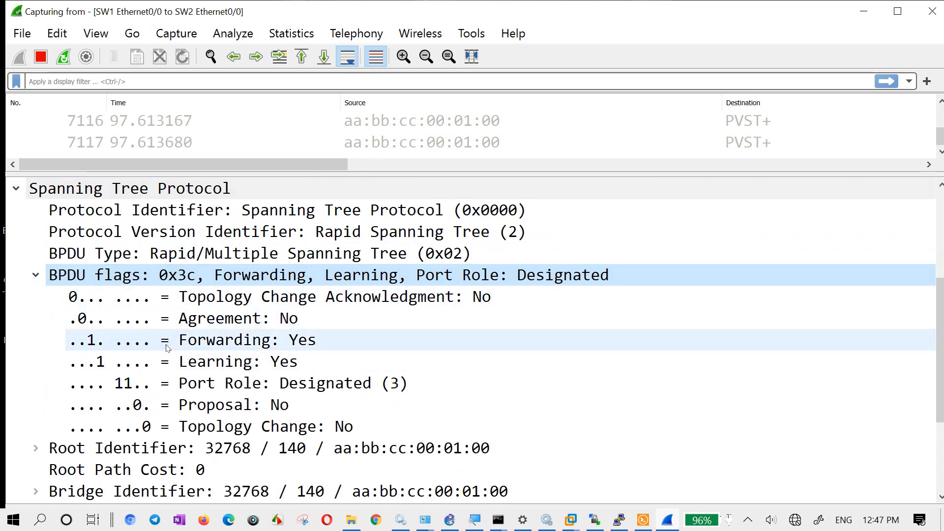
pyautogui.click(101, 344)
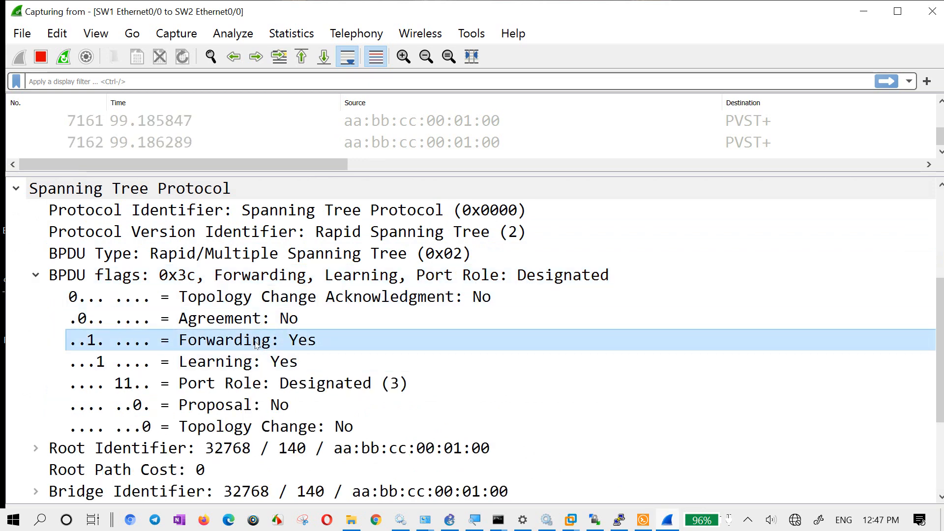
pyautogui.click(215, 370)
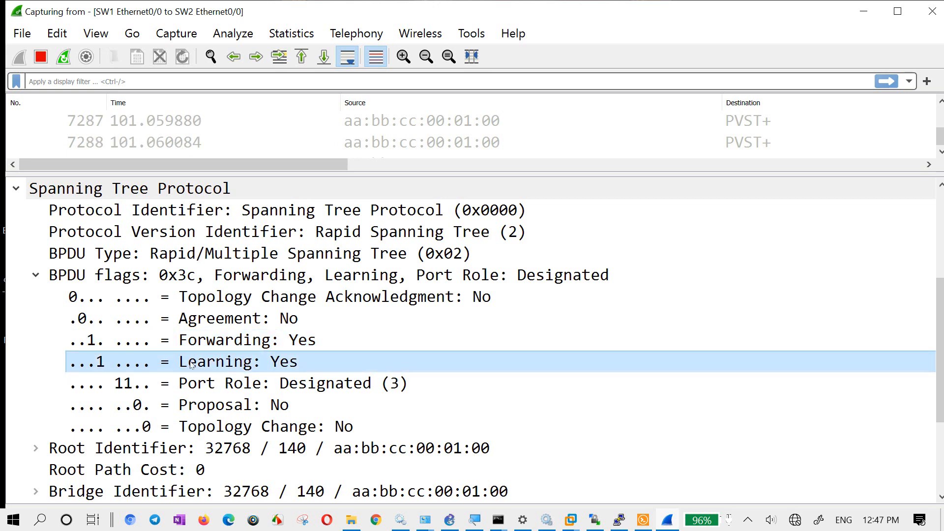
pyautogui.click(232, 409)
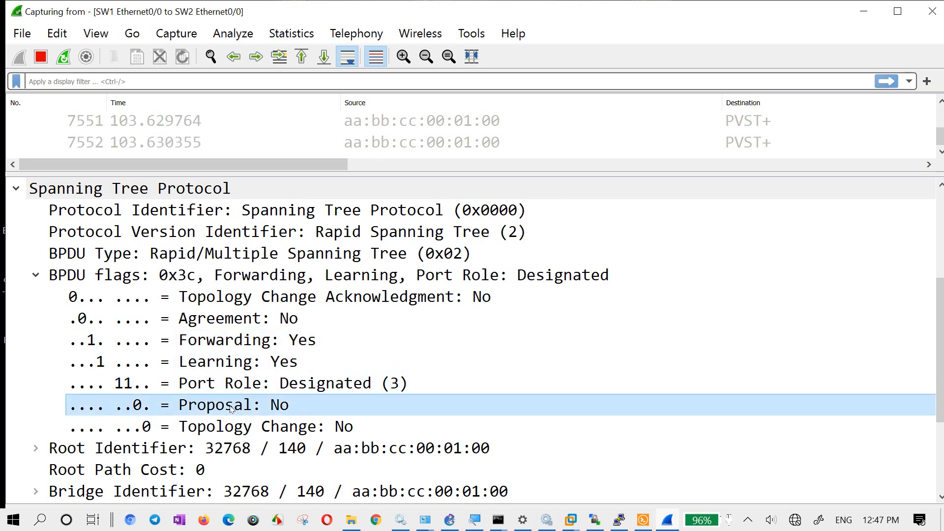
# - Examine frame 1877's Root Identifier, Bridge Identifier, Message Age and Max Age fields in the Spanning Tree Protocol section
pyautogui.scroll(-2, 196, 445)
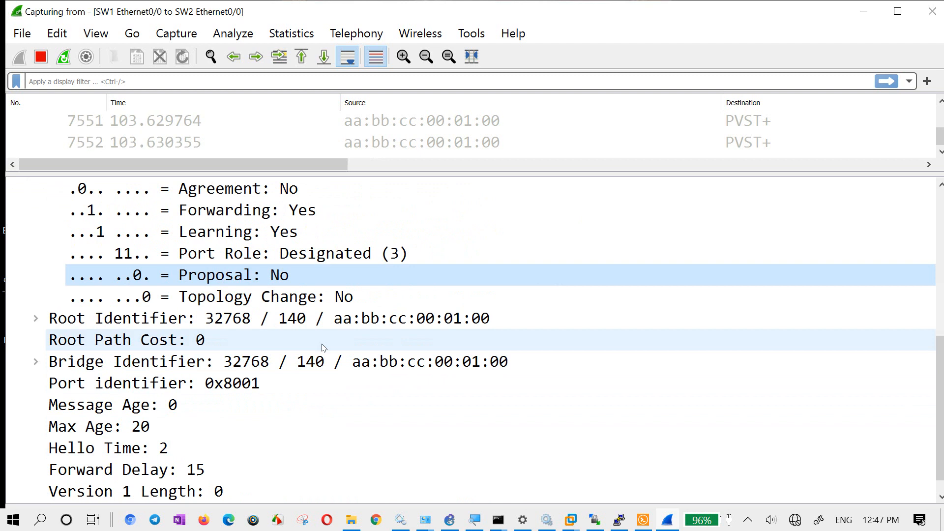
pyautogui.click(95, 323)
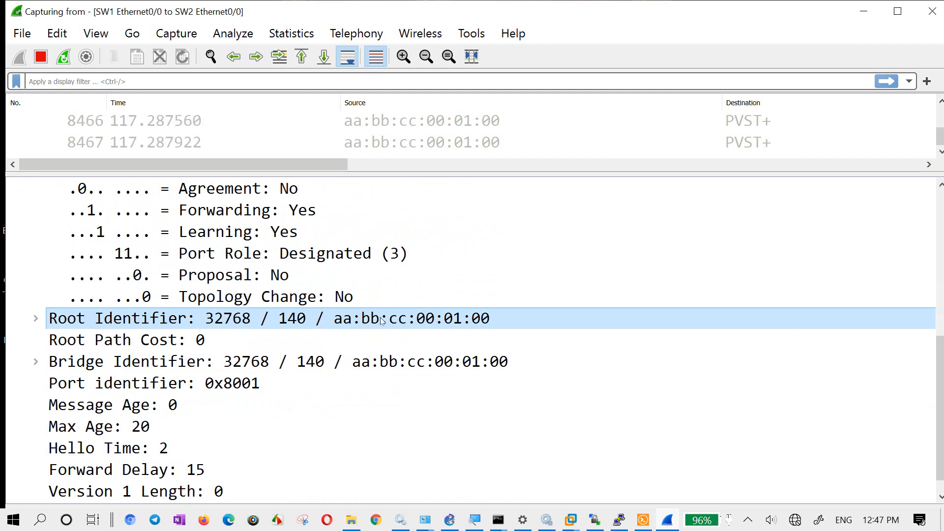
pyautogui.click(138, 369)
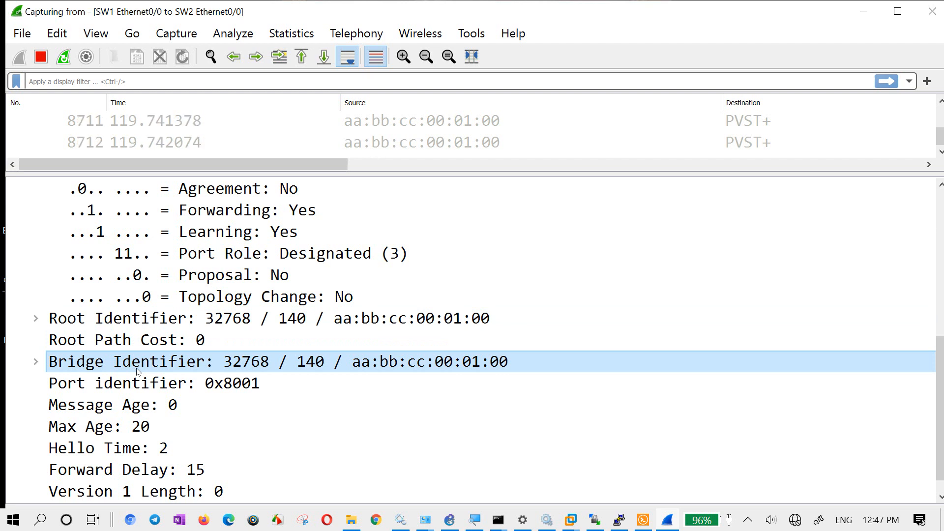
pyautogui.click(126, 408)
pyautogui.click(123, 433)
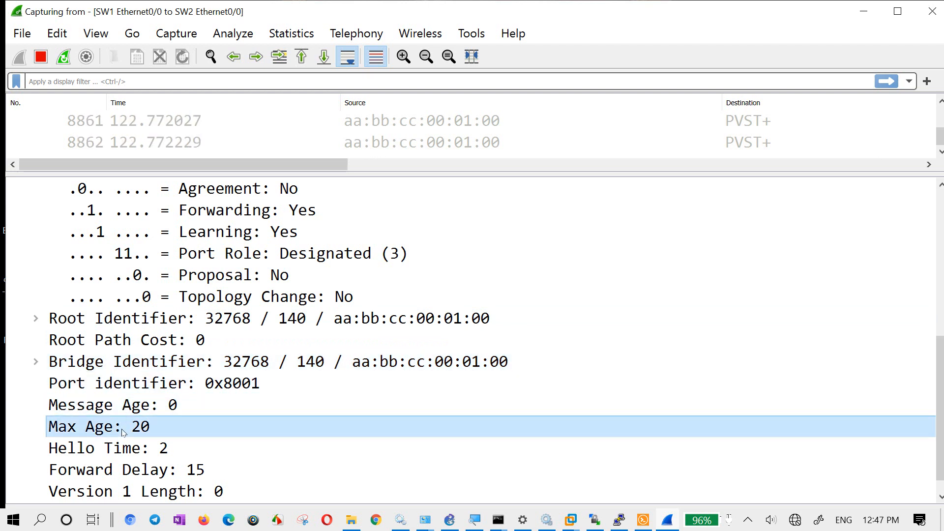
# - Examine the Hello Time and Forward Delay fields, and expand the Originating VLAN (PVID) entry
pyautogui.scroll(-1, 123, 433)
pyautogui.click(125, 428)
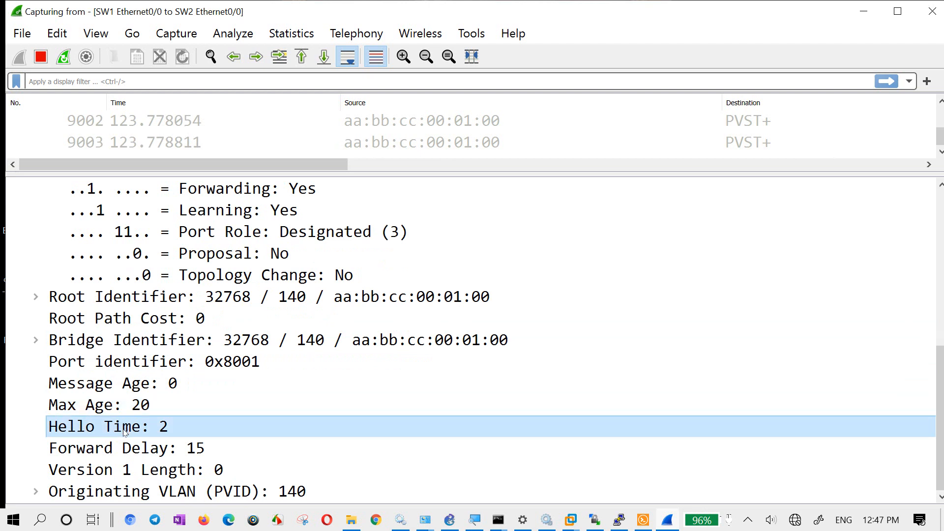
pyautogui.click(145, 452)
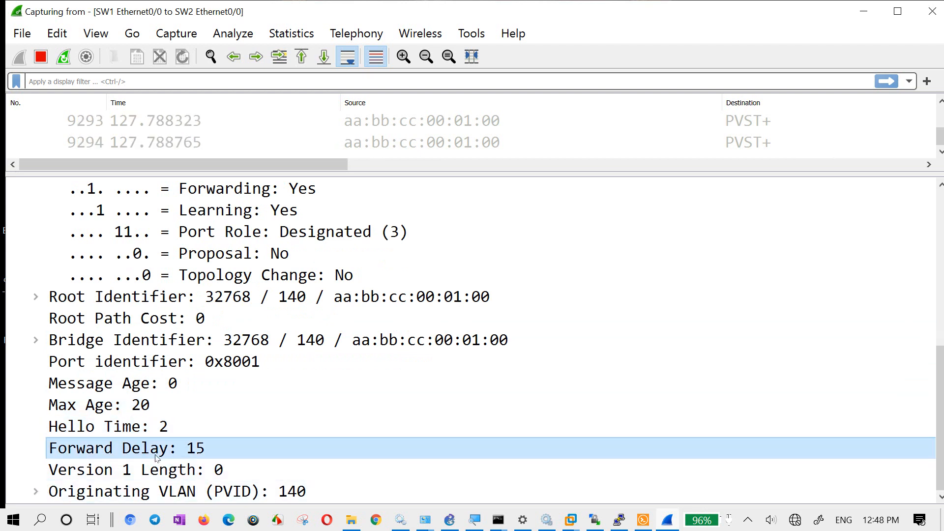
pyautogui.click(36, 491)
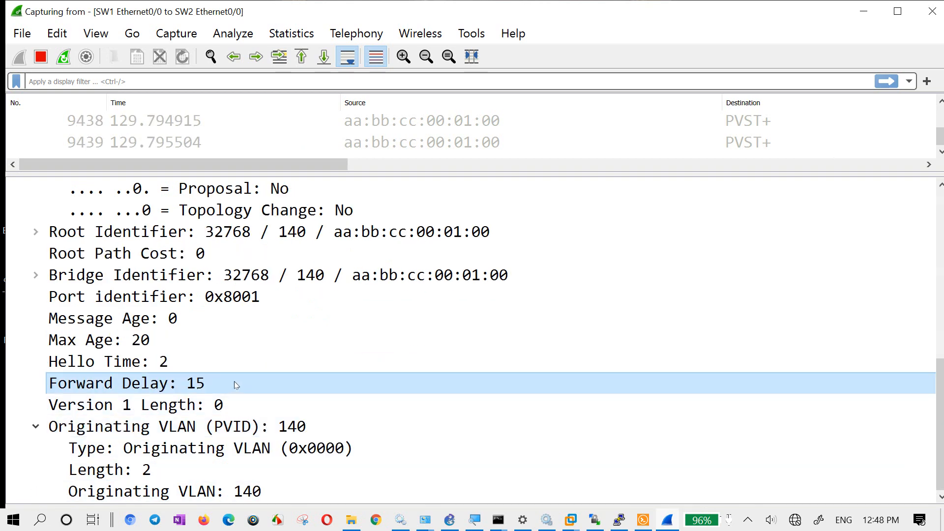
# - Enlarge the packet list pane and browse back through the earlier captured PVST+ frames
pyautogui.scroll(7, 234, 382)
pyautogui.moveTo(484, 172); pyautogui.dragTo(491, 362)
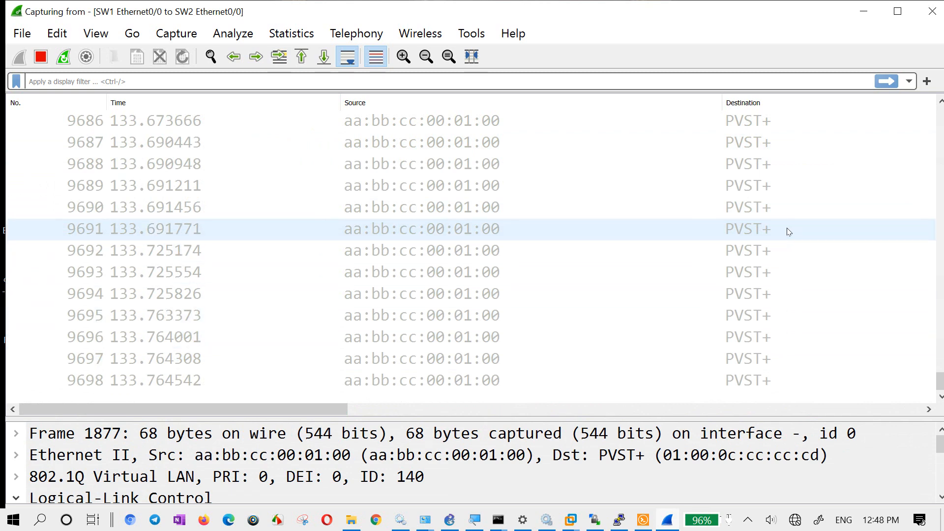
pyautogui.scroll(20, 787, 226)
pyautogui.scroll(-15, 812, 256)
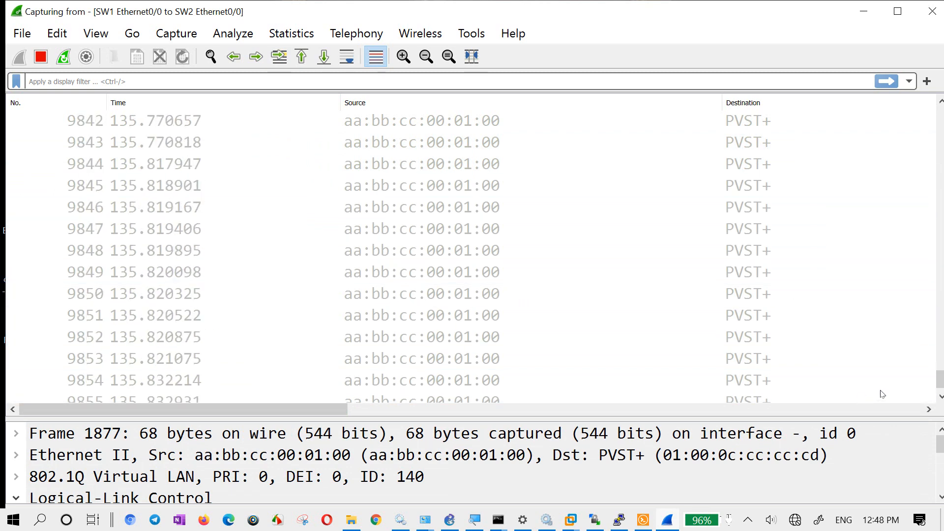
pyautogui.moveTo(940, 379); pyautogui.dragTo(939, 284)
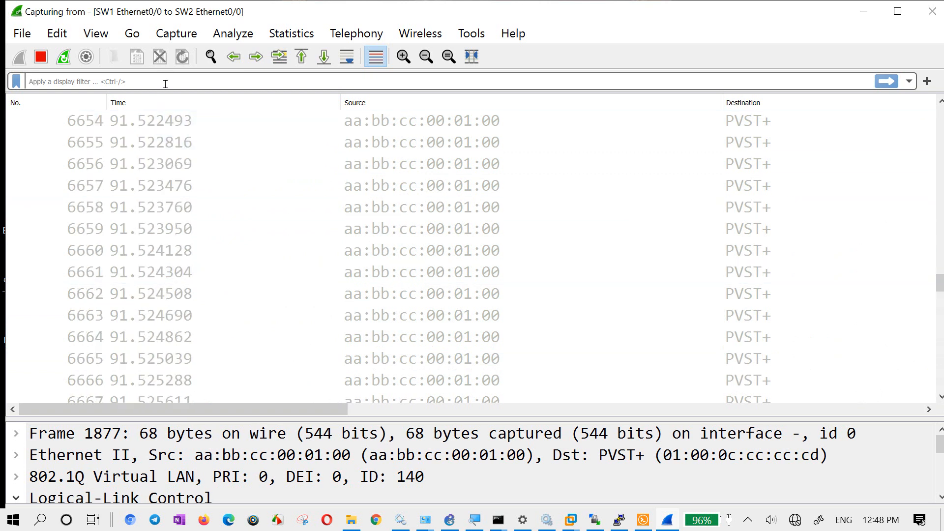
# - Try to filter the packet list with pvst+ and with PVST+
pyautogui.write('pvst')
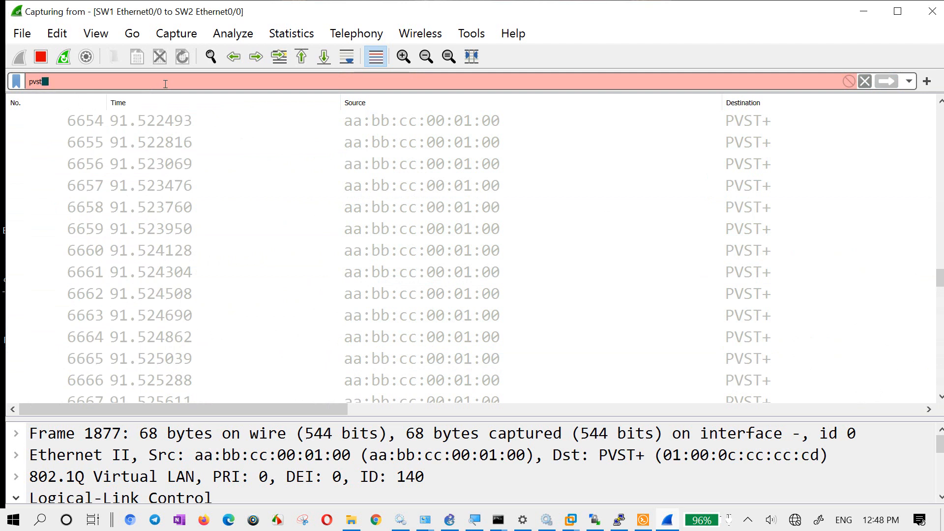
pyautogui.write('+')
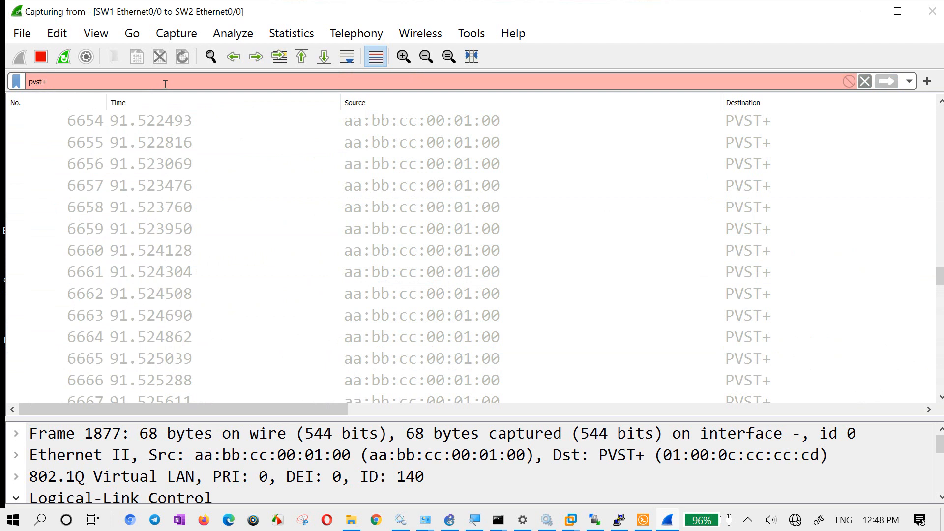
pyautogui.press('BackSpace')
pyautogui.press('BackSpace')
pyautogui.press('BackSpace')
pyautogui.press('BackSpace')
pyautogui.press('BackSpace')
pyautogui.write('PVS')
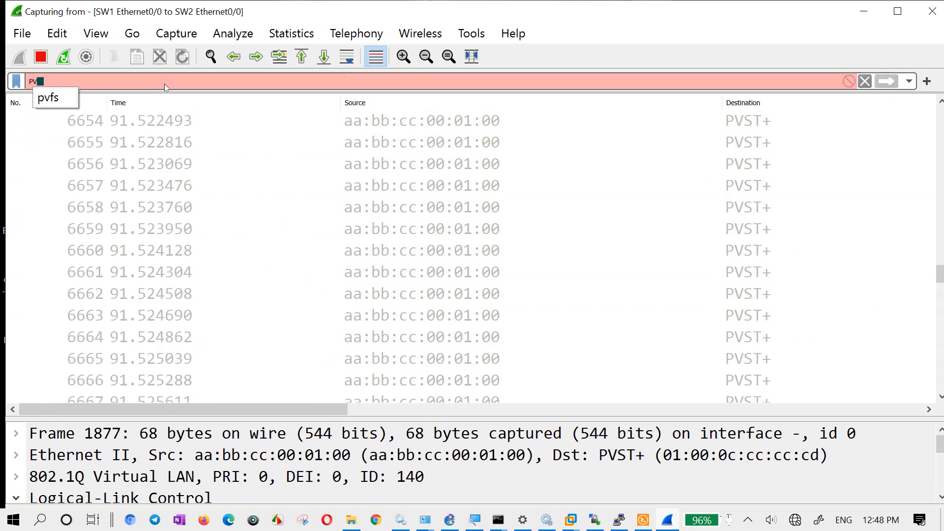
pyautogui.press('BackSpace')
pyautogui.press('BackSpace')
pyautogui.write('VST')
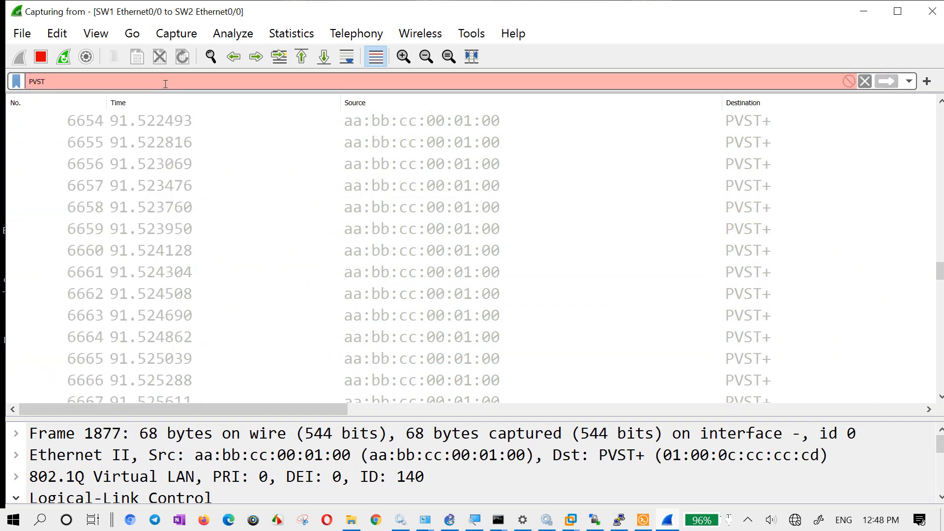
pyautogui.write('+')
pyautogui.press('BackSpace')
pyautogui.press('BackSpace')
pyautogui.press('BackSpace')
pyautogui.press('BackSpace')
pyautogui.press('BackSpace')
# - Apply the display filter stp to the capture
pyautogui.write('STP')
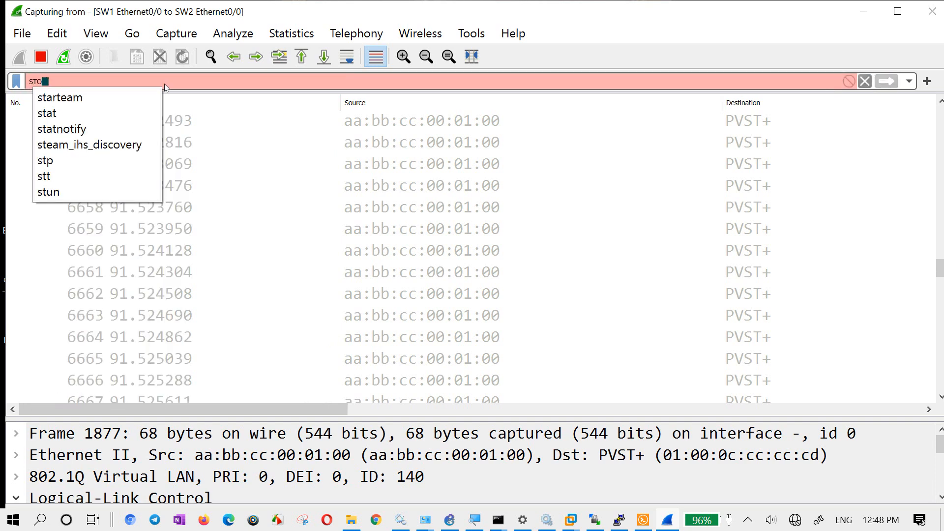
pyautogui.press('BackSpace')
pyautogui.write('P')
pyautogui.press('BackSpace')
pyautogui.press('BackSpace')
pyautogui.press('BackSpace')
pyautogui.write('s')
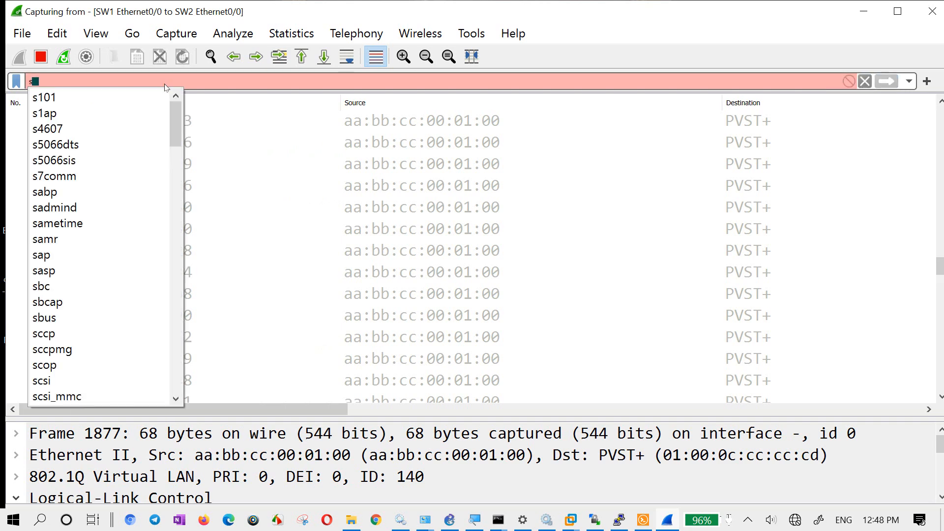
pyautogui.write('tp')
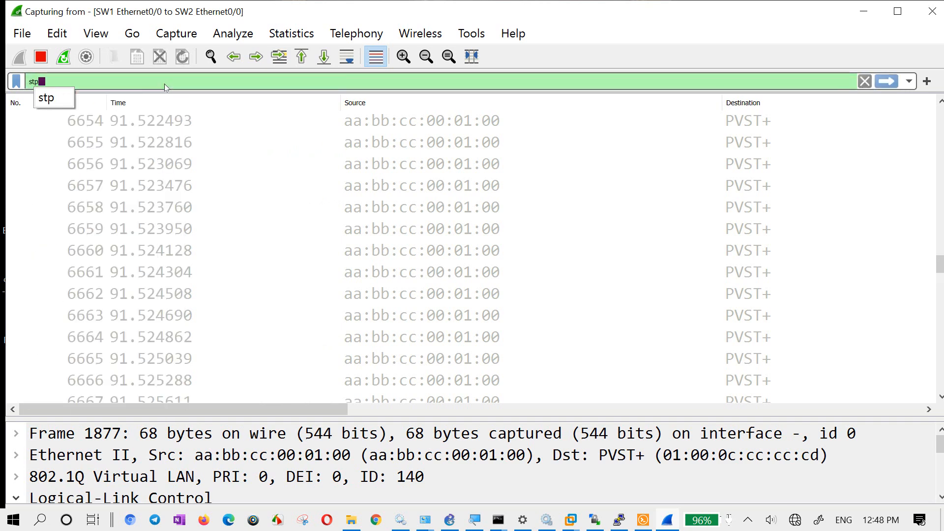
pyautogui.press('Return')
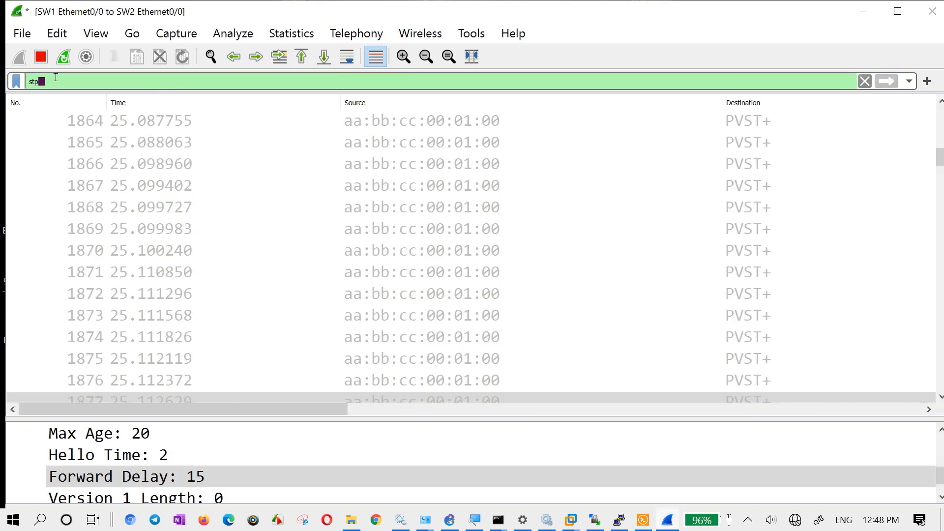
# - Select frame 1891 with the Spanning-tree destination and enlarge the packet details pane to show its headers
pyautogui.scroll(-10, 359, 185)
pyautogui.scroll(2, 359, 185)
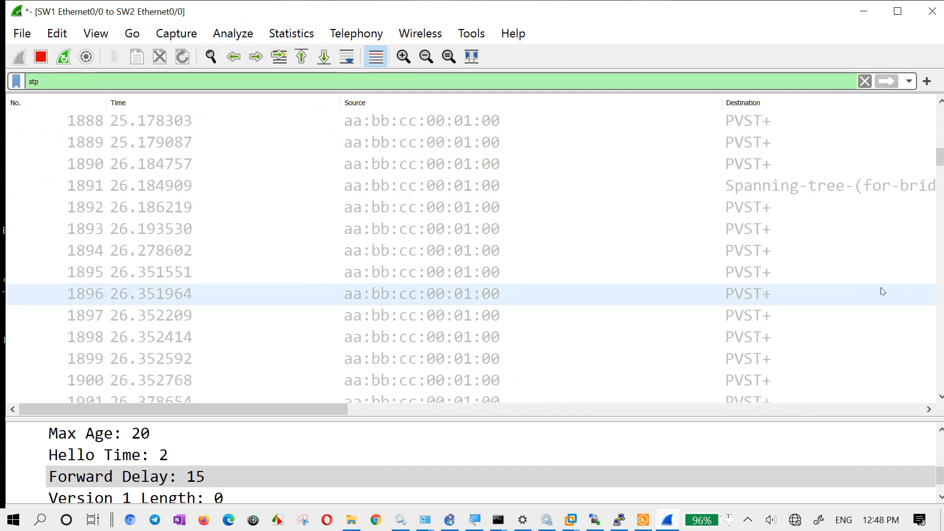
pyautogui.click(833, 195)
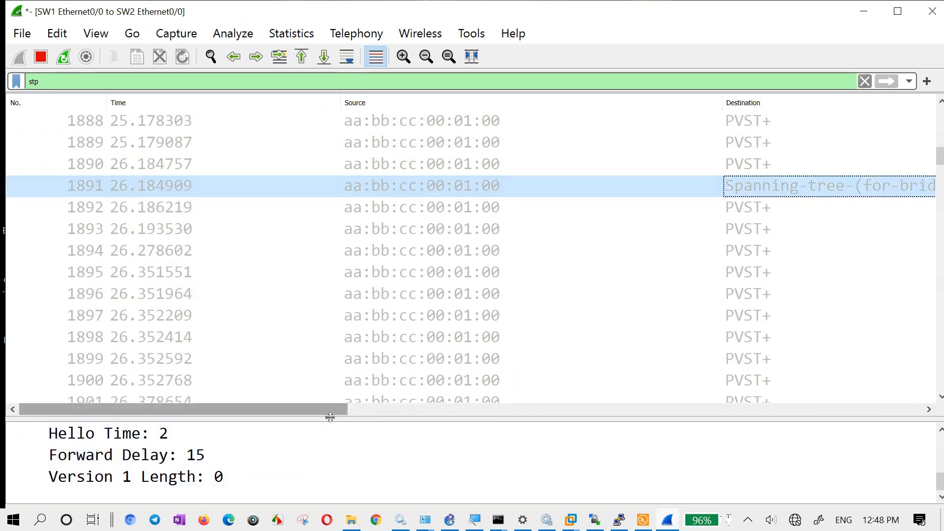
pyautogui.moveTo(330, 418); pyautogui.dragTo(329, 98)
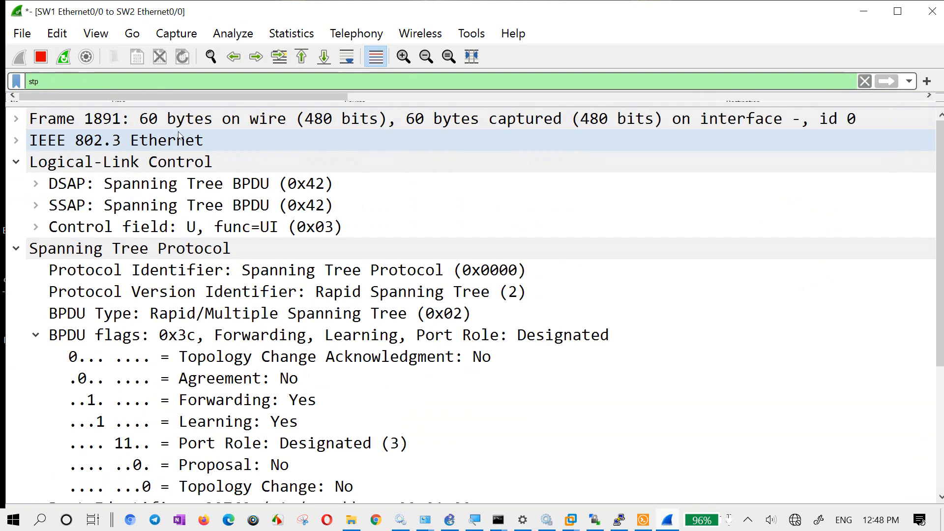
# - Collapse and re-expand frame 1891's Logical-Link Control and Spanning Tree Protocol sections to examine their fields
pyautogui.click(15, 163)
pyautogui.click(17, 186)
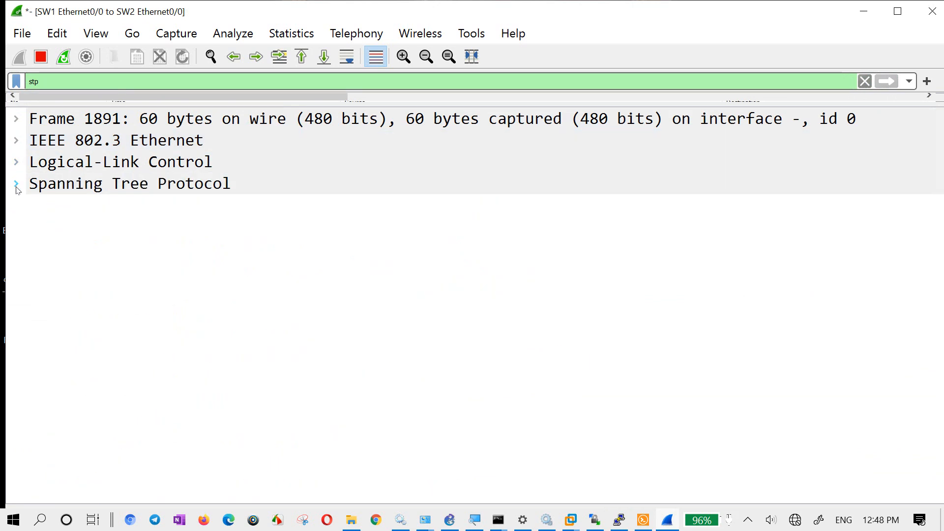
pyautogui.click(16, 185)
pyautogui.click(28, 185)
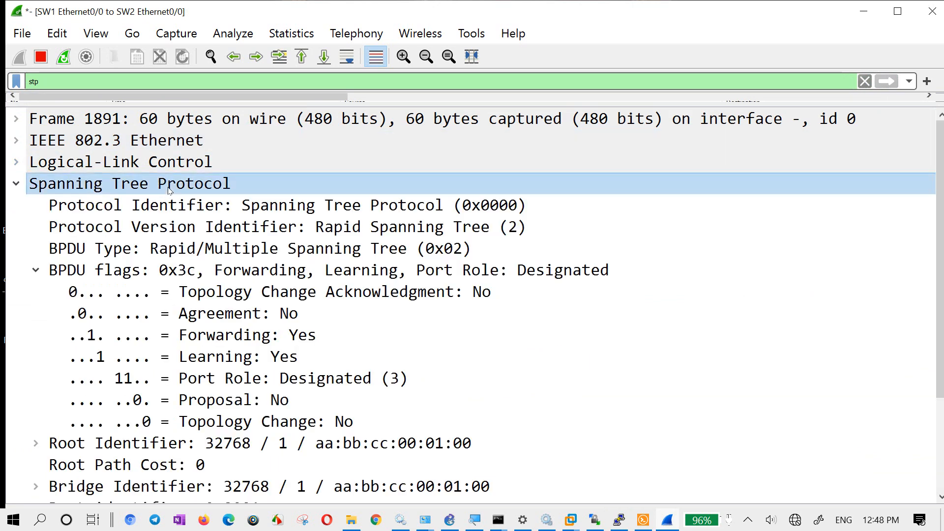
pyautogui.click(164, 167)
pyautogui.click(175, 166)
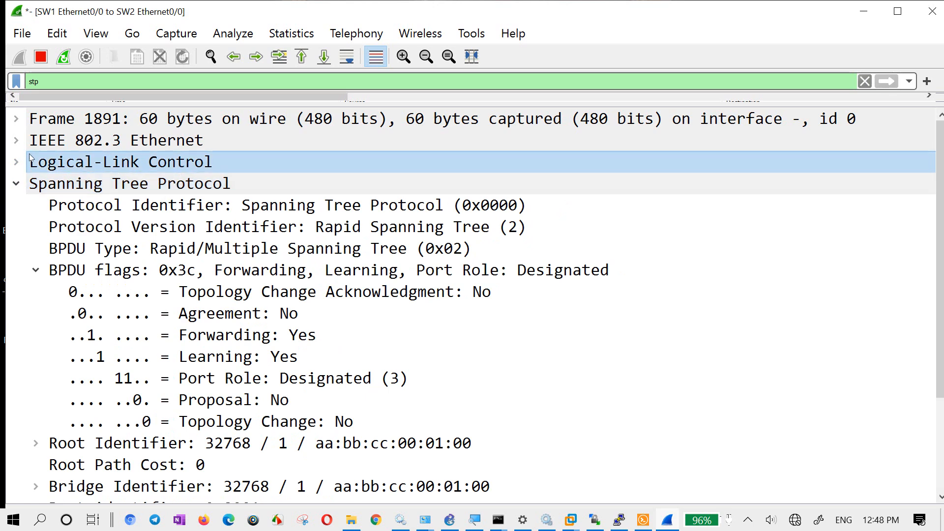
pyautogui.click(15, 166)
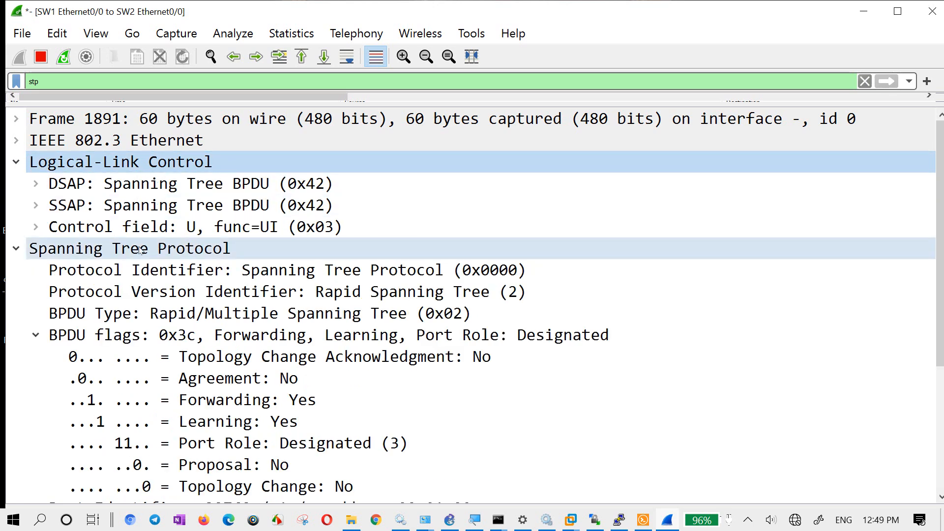
# - Examine the Root Identifier and Bridge Identifier of frame 1891 for their VLAN number
pyautogui.scroll(-3, 280, 355)
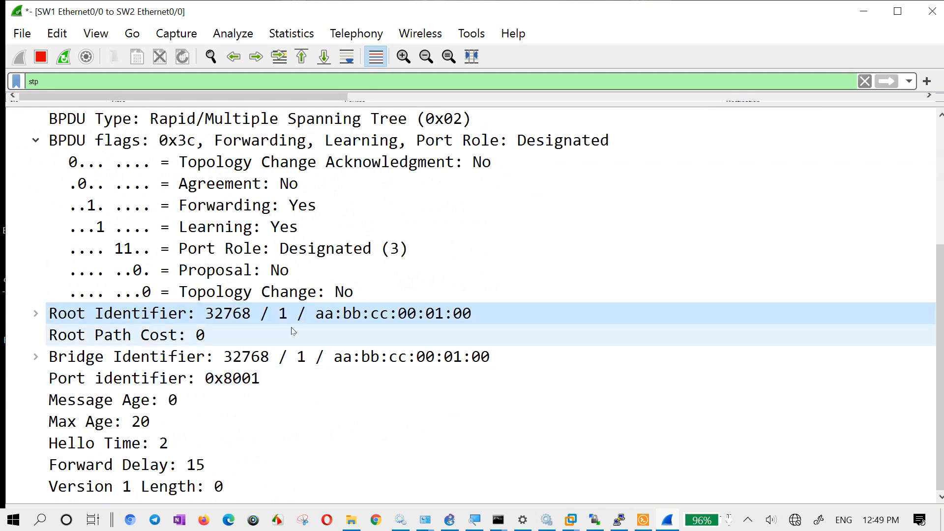
pyautogui.click(291, 357)
pyautogui.scroll(3, 546, 158)
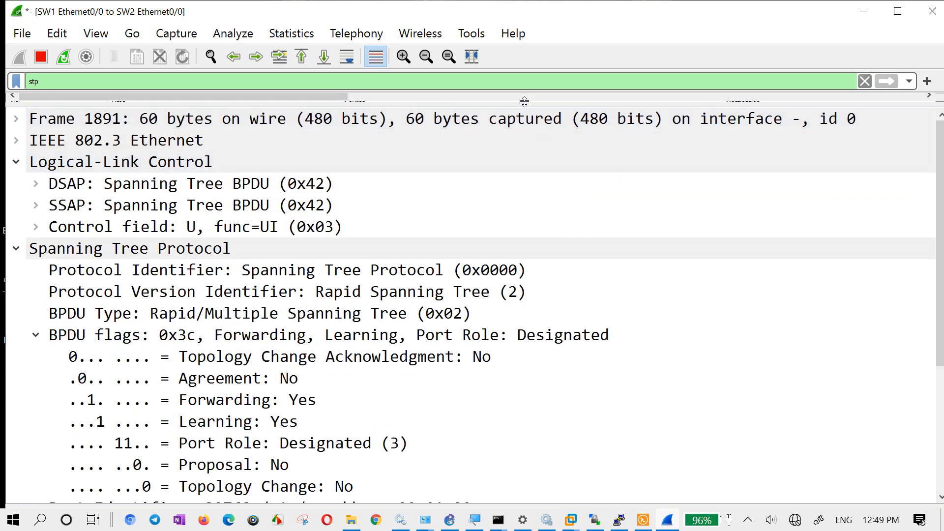
# - Enlarge the packet list pane, select frame 1897 and browse ahead to the later PVST+ frames
pyautogui.moveTo(527, 108); pyautogui.dragTo(521, 396)
pyautogui.click(514, 313)
pyautogui.scroll(-7, 517, 313)
pyautogui.scroll(-16, 517, 305)
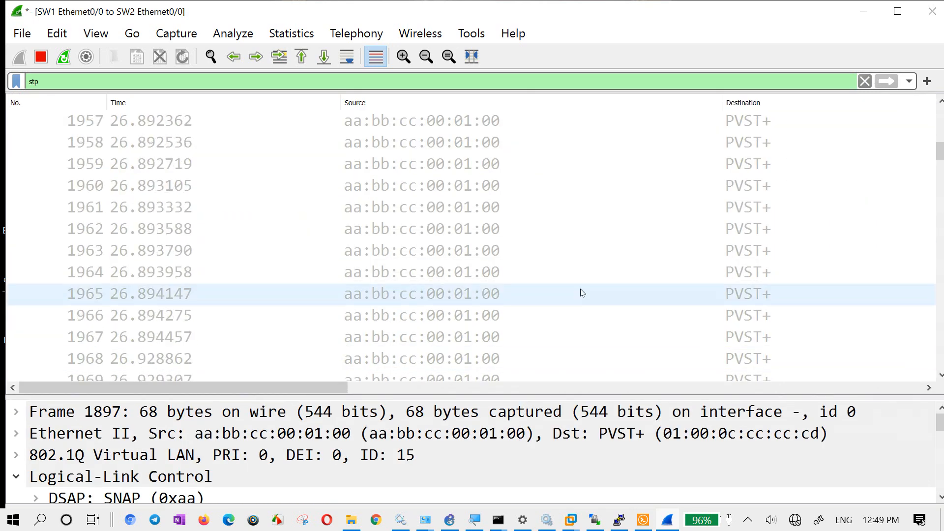
pyautogui.moveTo(940, 153); pyautogui.dragTo(940, 324)
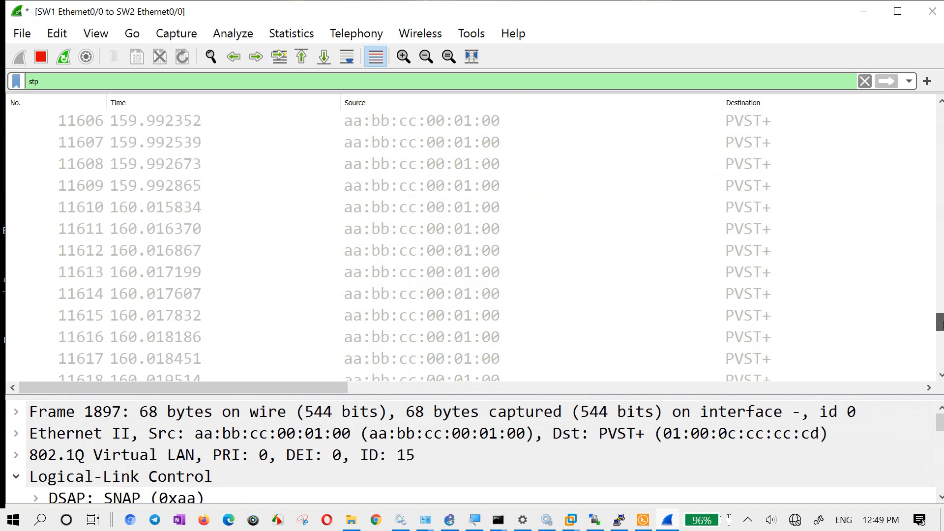
# - Switch to the PC2 console in Solar-PuTTY and run ping 192.168.1.3
pyautogui.click(643, 520)
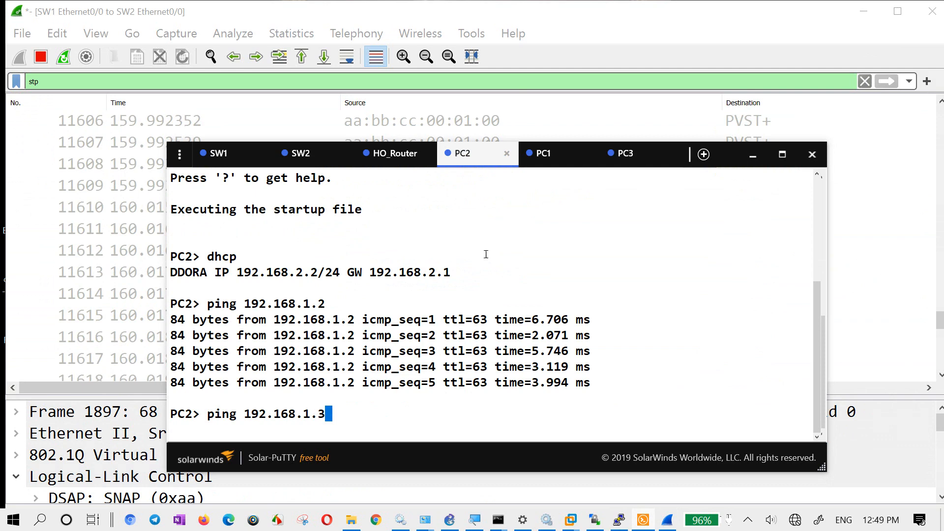
pyautogui.press('Return')
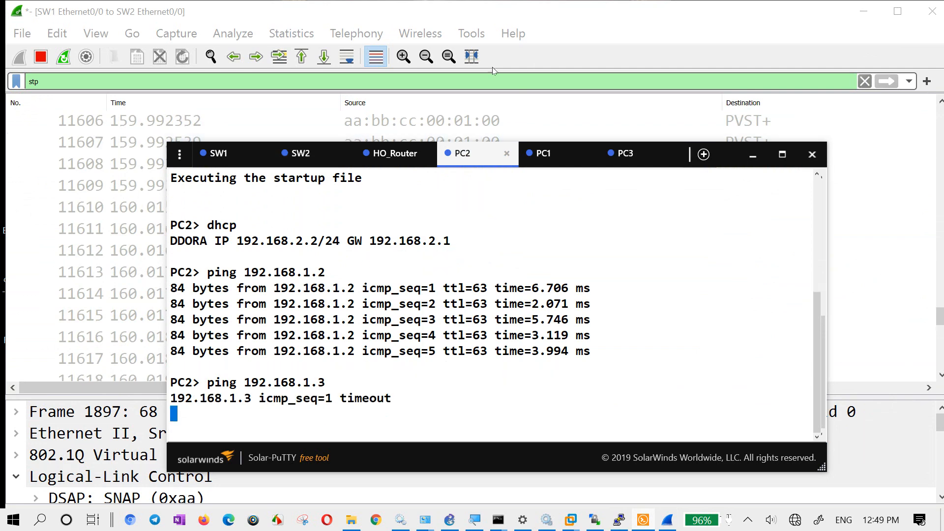
# - Return to Wireshark and replace the display filter with icmp
pyautogui.moveTo(486, 83); pyautogui.dragTo(2, 80)
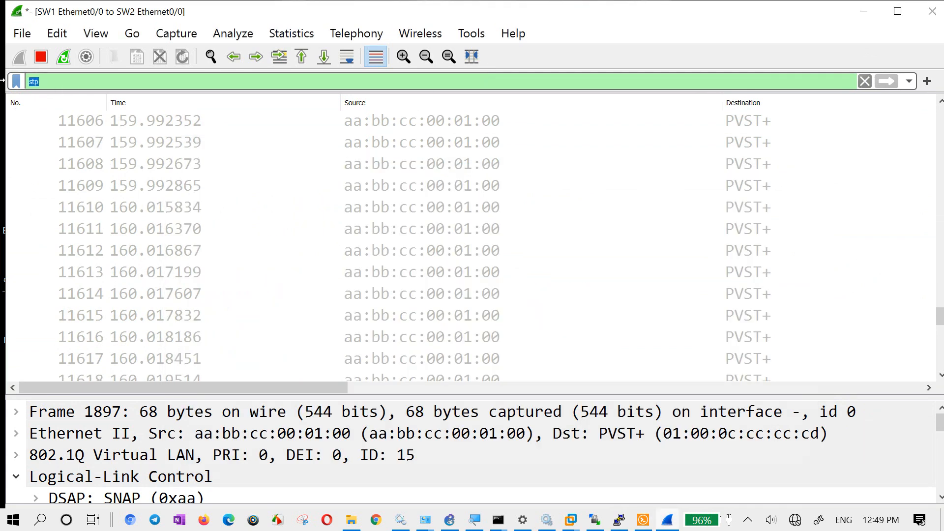
pyautogui.write('icmp')
pyautogui.press('Return')
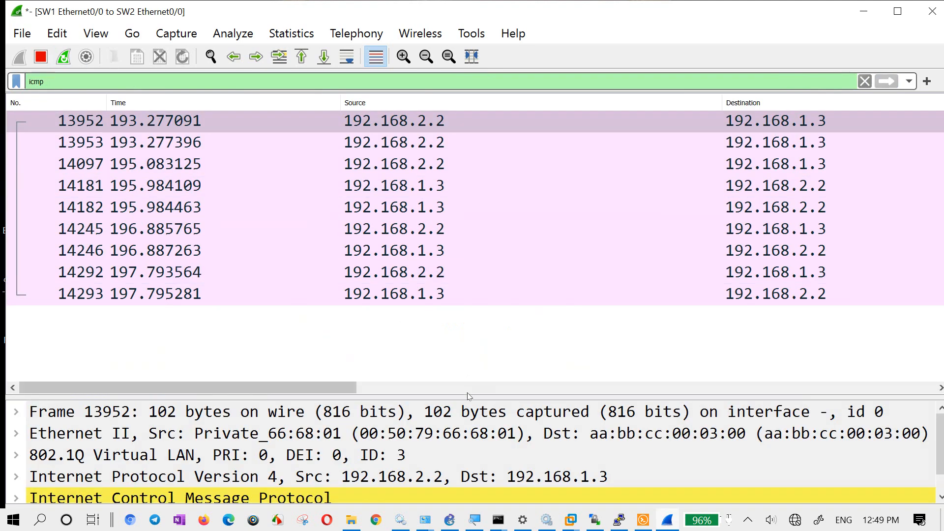
# - Enlarge the packet details pane and select ICMP frame 13952 from 192.168.2.2 to 192.168.1.3 to examine its headers
pyautogui.moveTo(466, 400); pyautogui.dragTo(443, 366)
pyautogui.moveTo(428, 253); pyautogui.dragTo(423, 196)
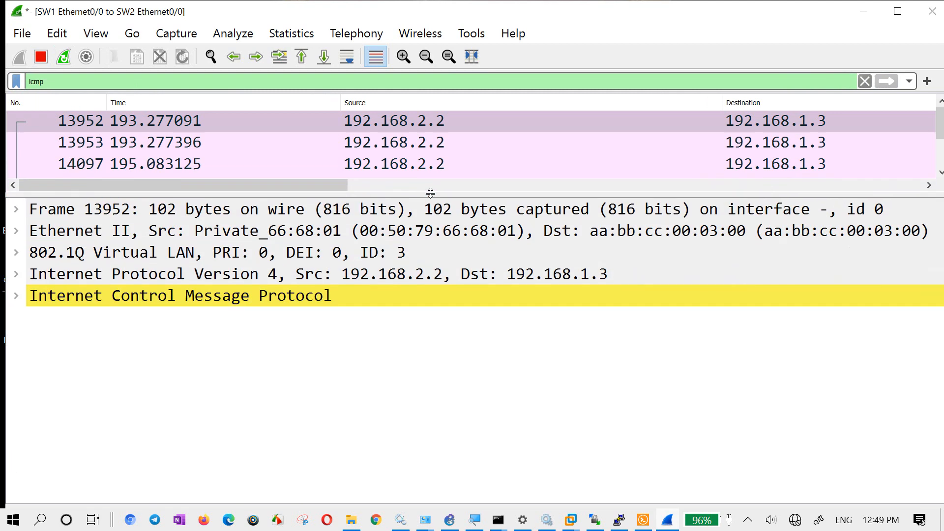
pyautogui.click(412, 142)
pyautogui.click(409, 121)
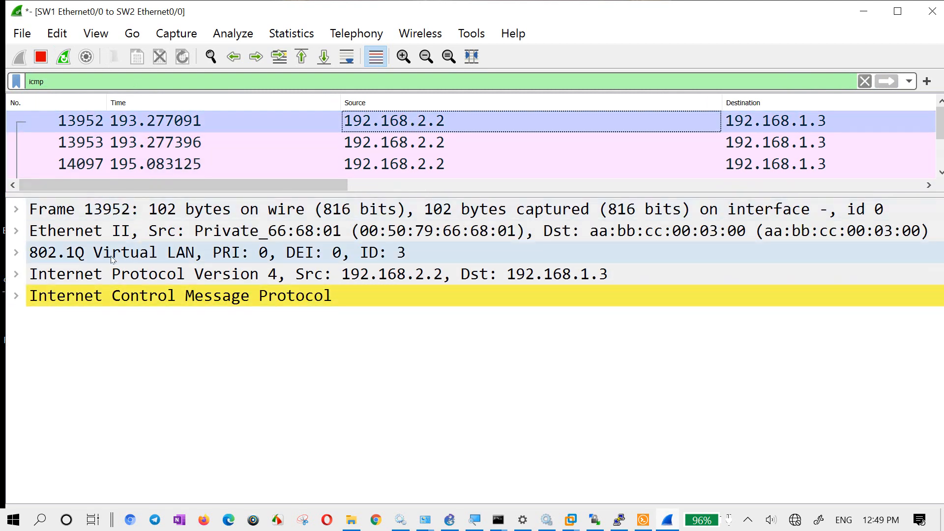
# - Compare the 802.1Q VLAN headers of ICMP frames 13952, 13953 and 14097
pyautogui.click(123, 235)
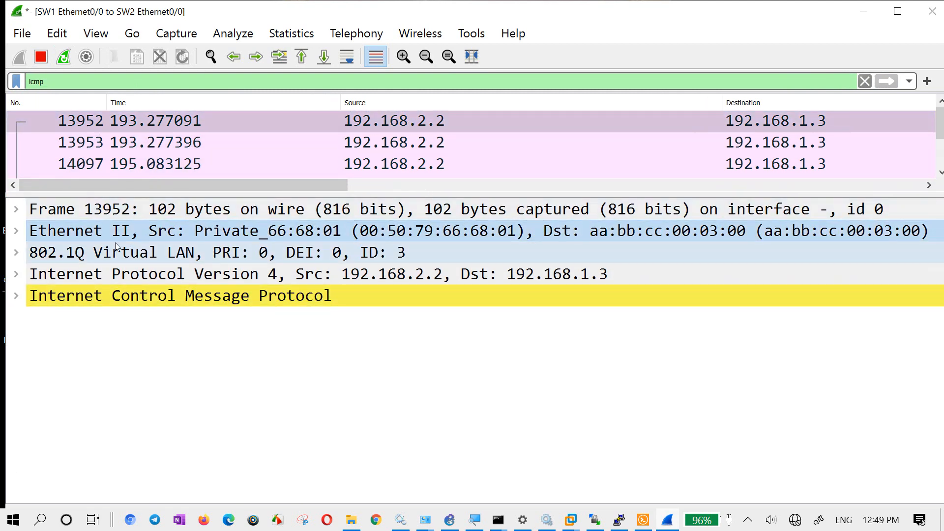
pyautogui.click(90, 256)
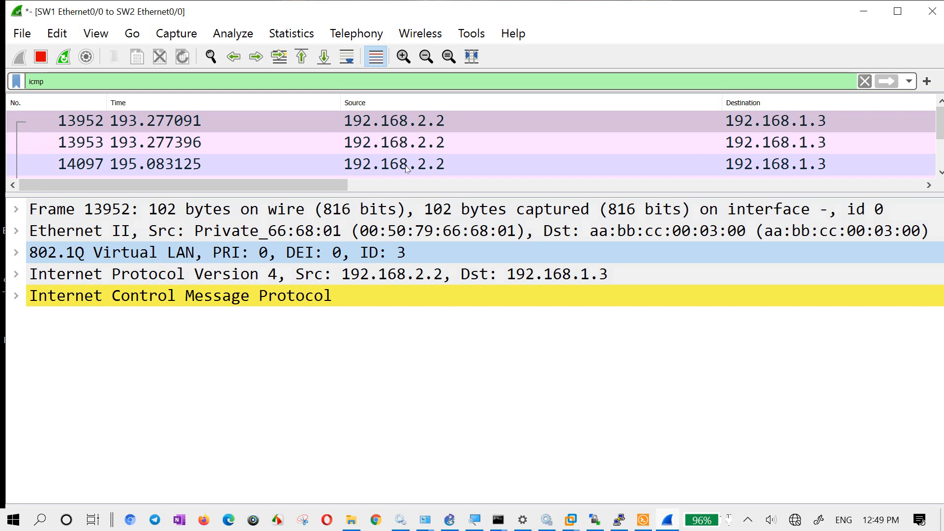
pyautogui.click(430, 143)
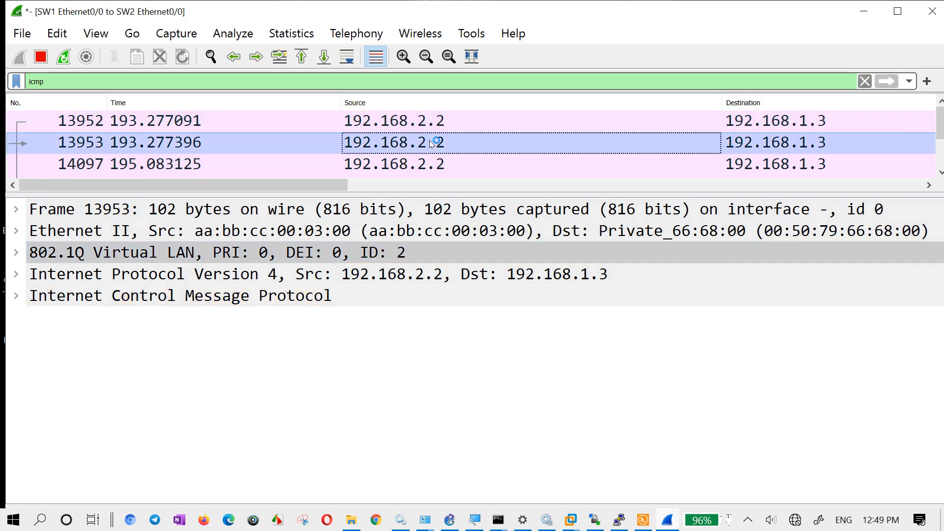
pyautogui.click(421, 165)
pyautogui.click(411, 252)
pyautogui.click(418, 165)
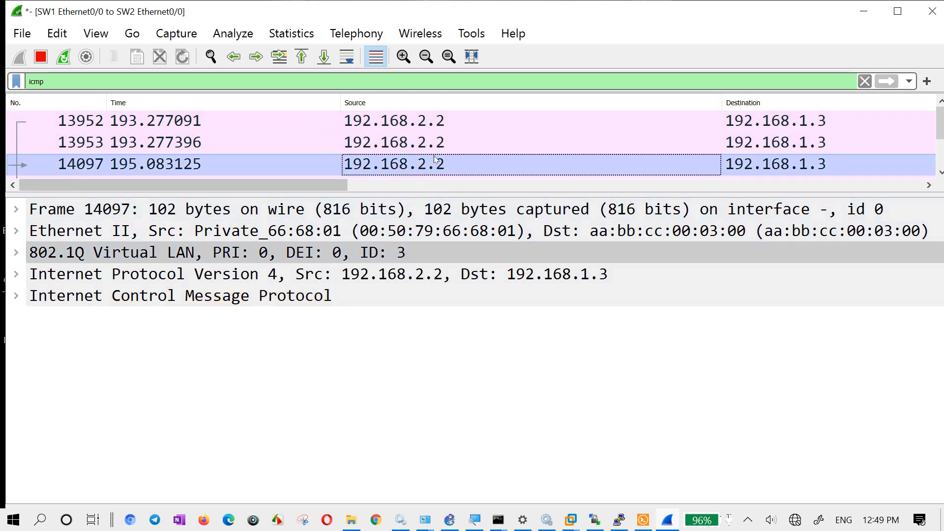
# - Select ICMP frame 14245 and examine its 802.1Q, Internet Protocol and Ethernet II header lines
pyautogui.scroll(-2, 418, 166)
pyautogui.click(418, 165)
pyautogui.click(388, 254)
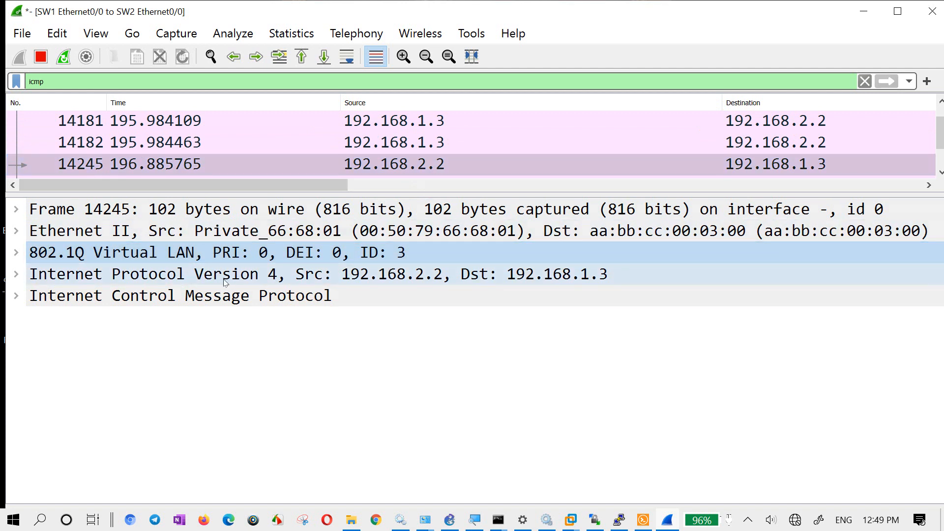
pyautogui.click(282, 275)
pyautogui.click(324, 257)
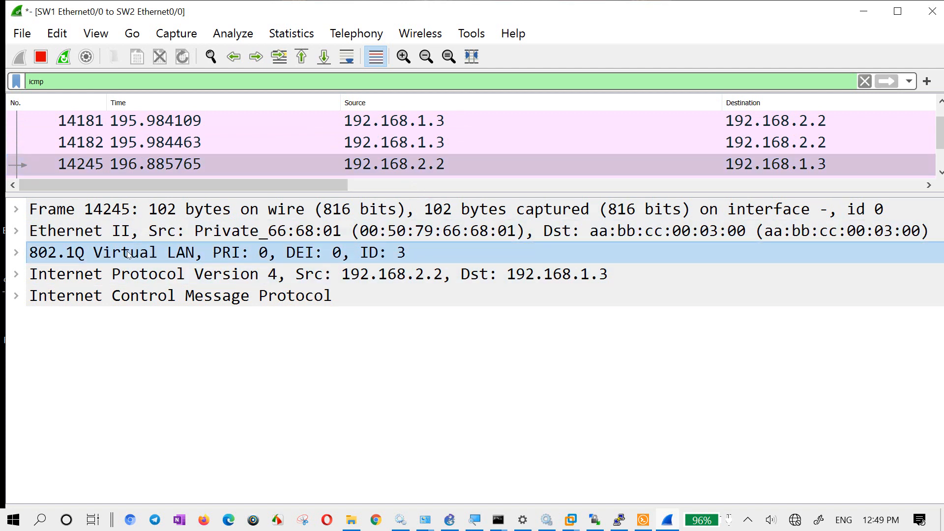
pyautogui.click(366, 279)
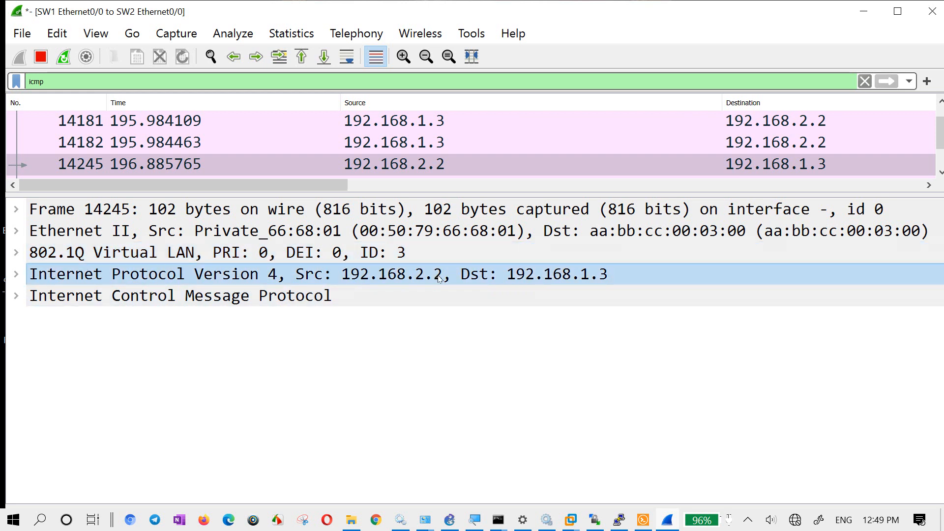
pyautogui.click(292, 235)
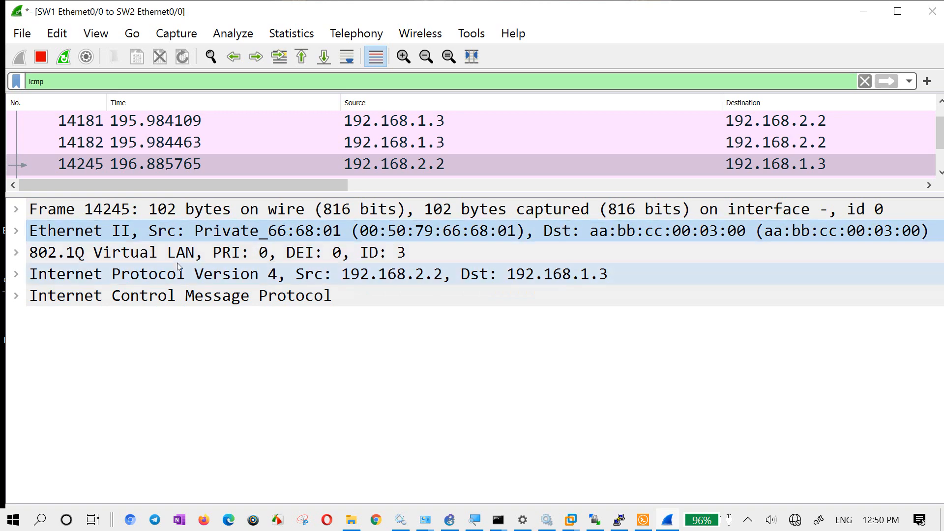
# - Expand the 802.1Q Virtual LAN and Internet Control Message Protocol sections of frame 14245 to inspect their fields, collapsing each again
pyautogui.click(154, 257)
pyautogui.click(16, 253)
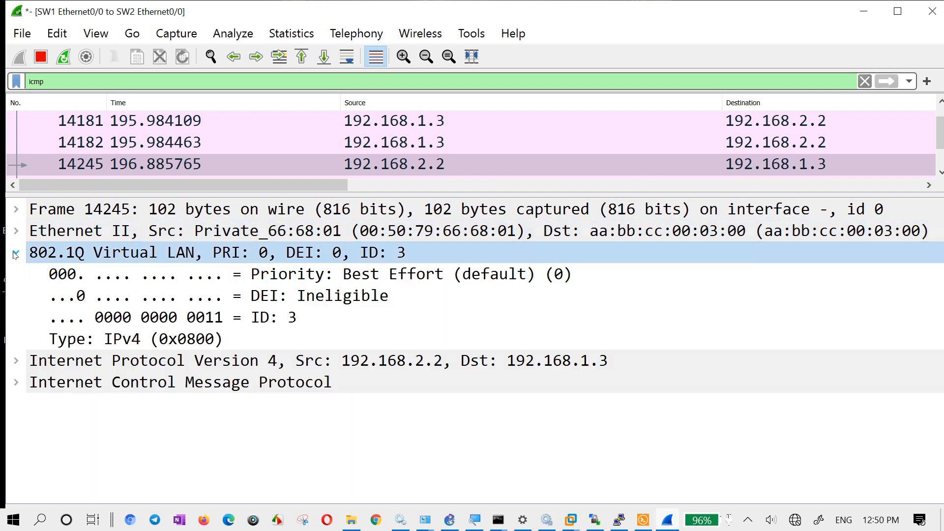
pyautogui.click(16, 252)
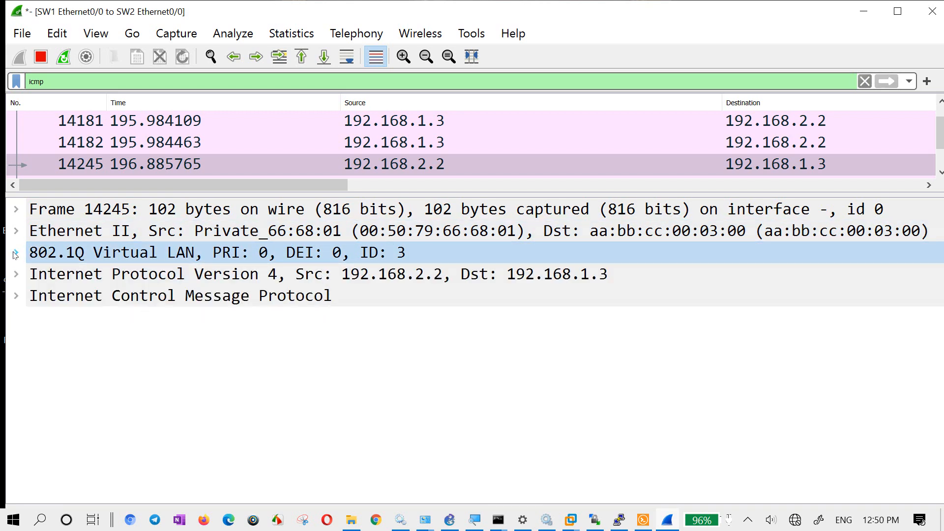
pyautogui.click(16, 254)
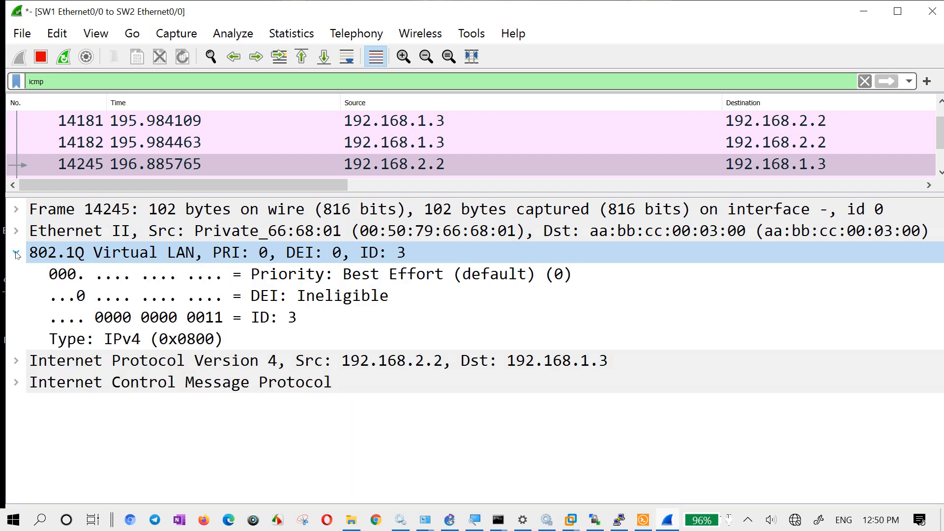
pyautogui.click(17, 253)
pyautogui.click(55, 277)
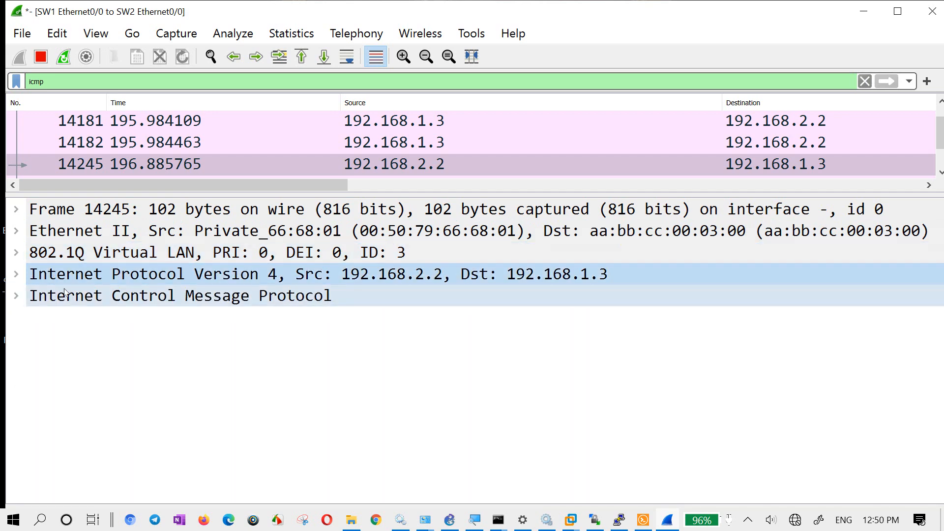
pyautogui.click(16, 297)
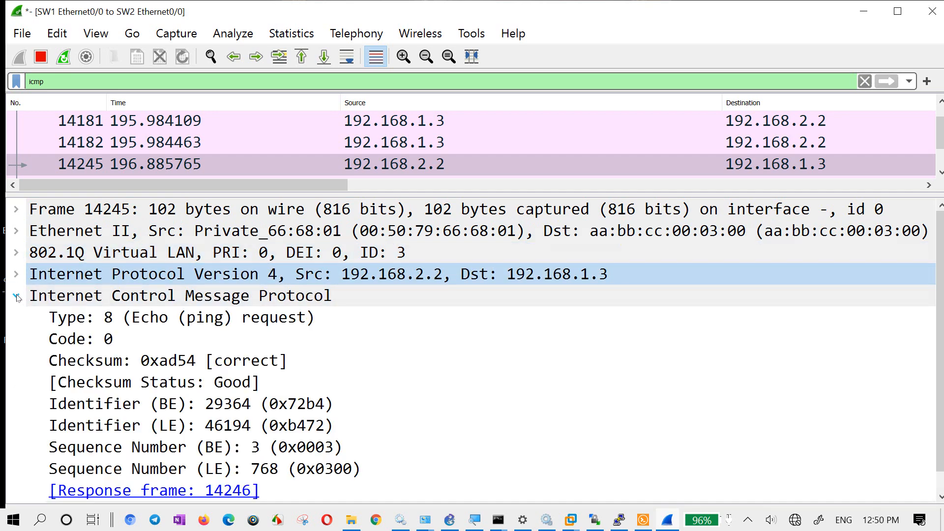
pyautogui.click(16, 297)
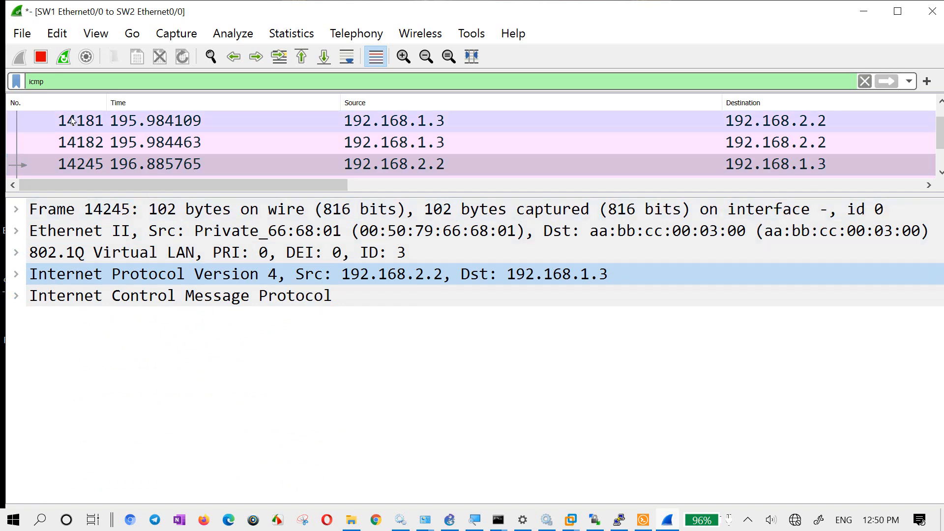
# - Save the capture as a pcapng file named "vlan taging" in the ccna homework folder
pyautogui.click(18, 34)
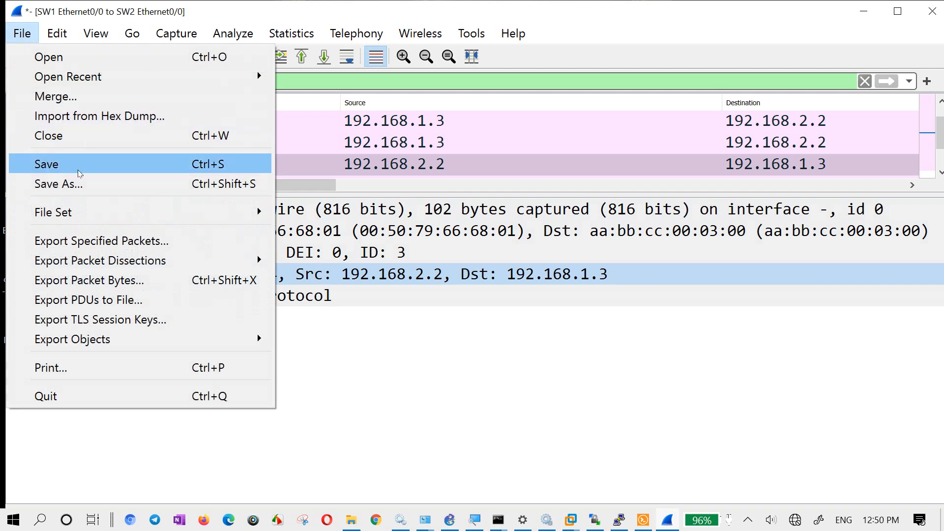
pyautogui.click(75, 185)
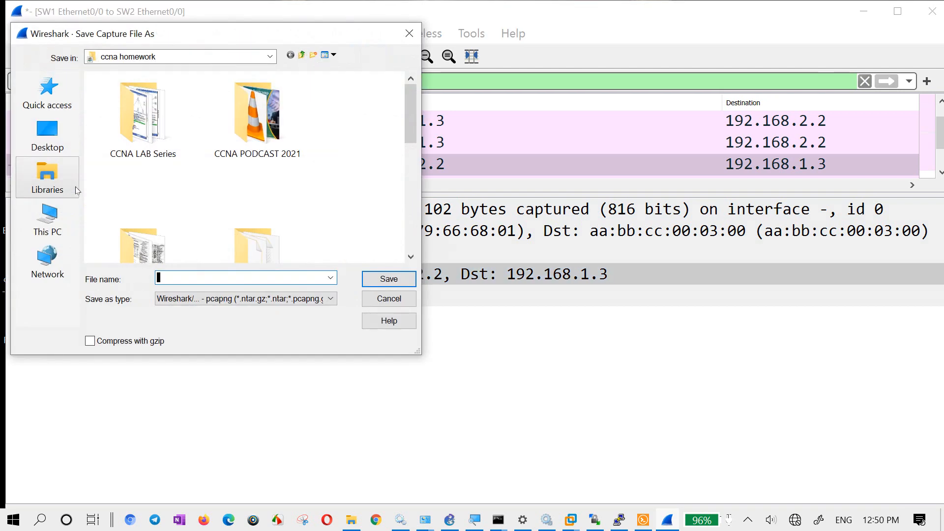
pyautogui.write('vlan taging')
pyautogui.press('Return')
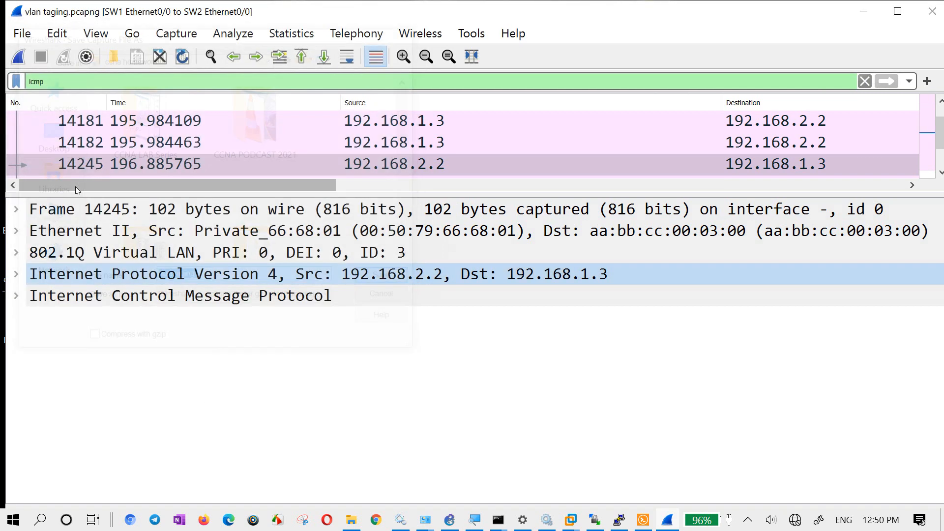
# - Close the Wireshark capture window and switch to the GNS3 topology
pyautogui.click(932, 10)
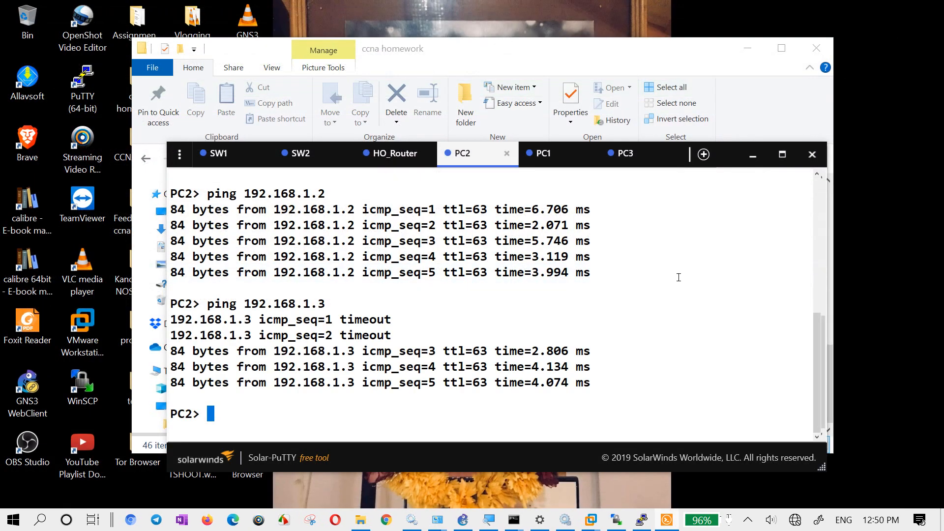
pyautogui.click(459, 519)
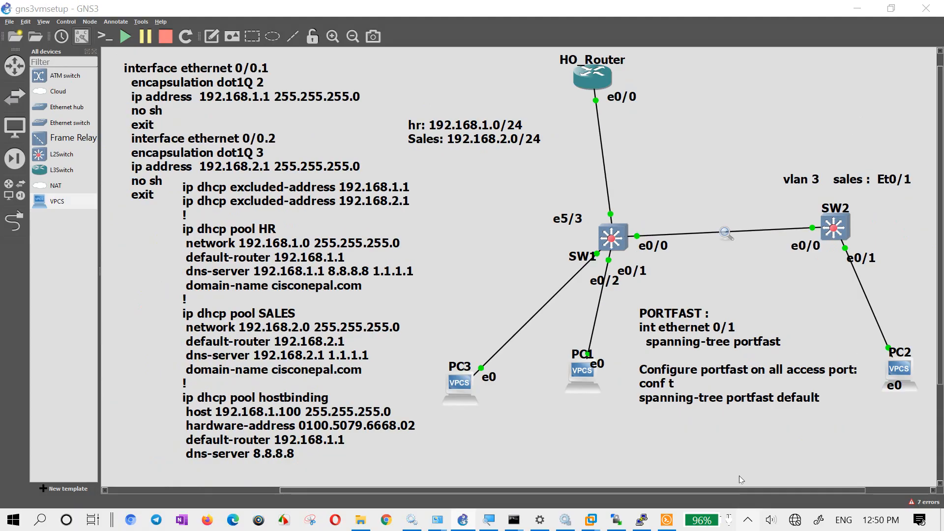
pyautogui.click(748, 521)
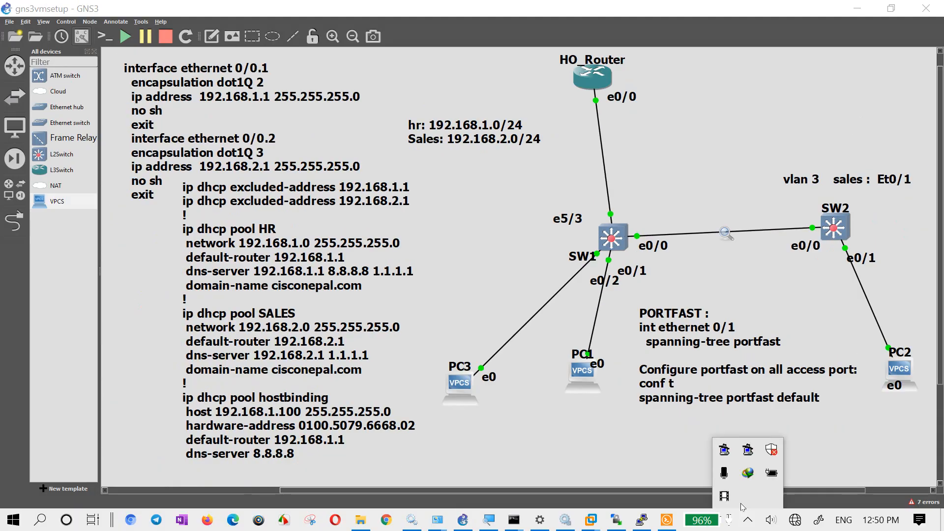